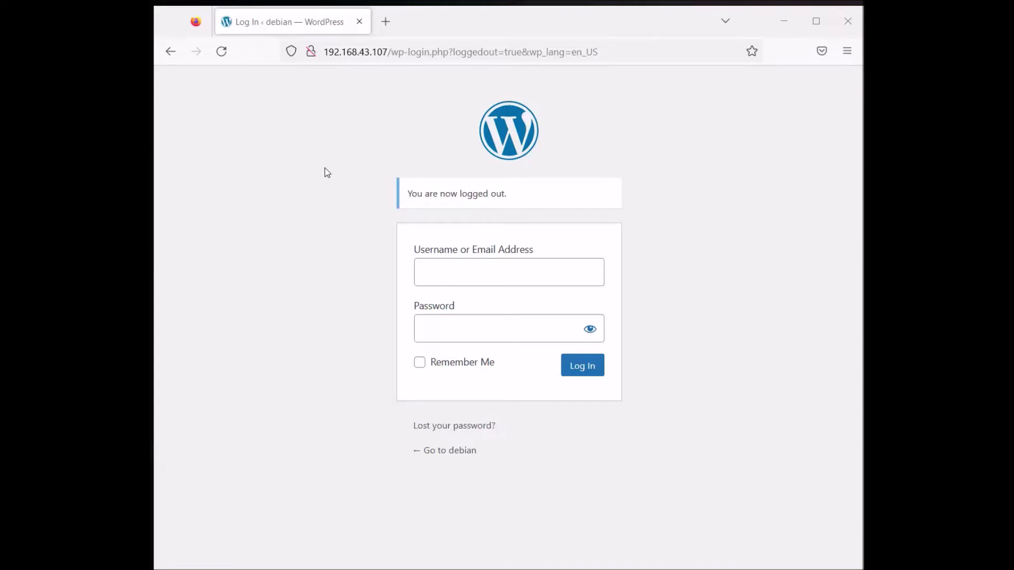
Step: Log in with the admin username and the password pasted from the notes
click(588, 261)
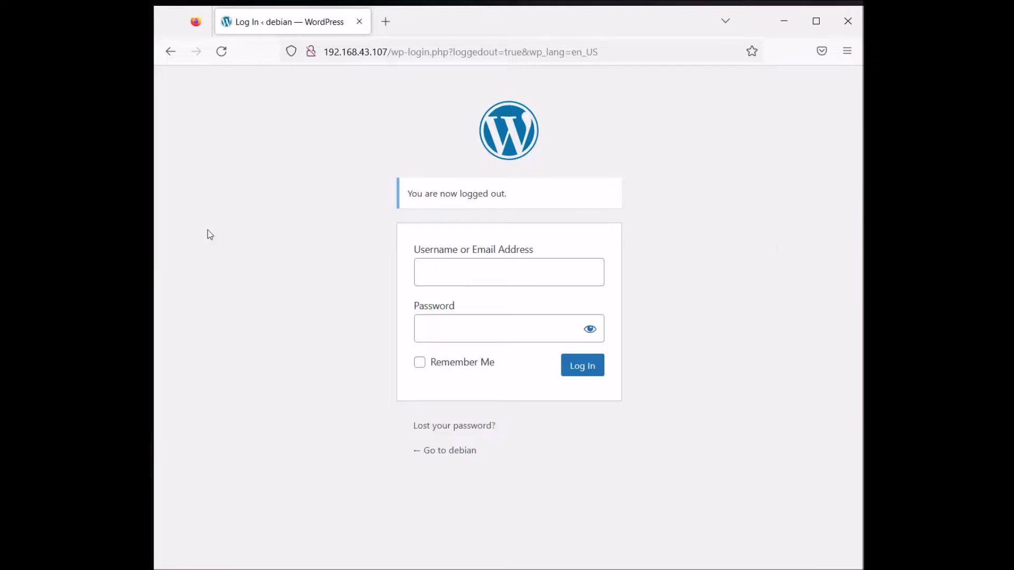
click(458, 261)
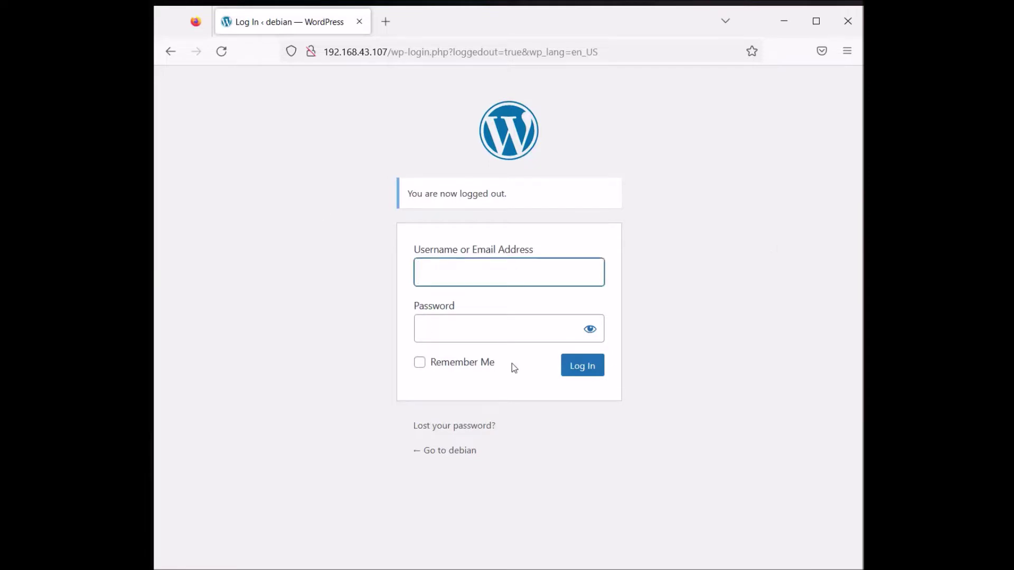
mouse_move(341, 568)
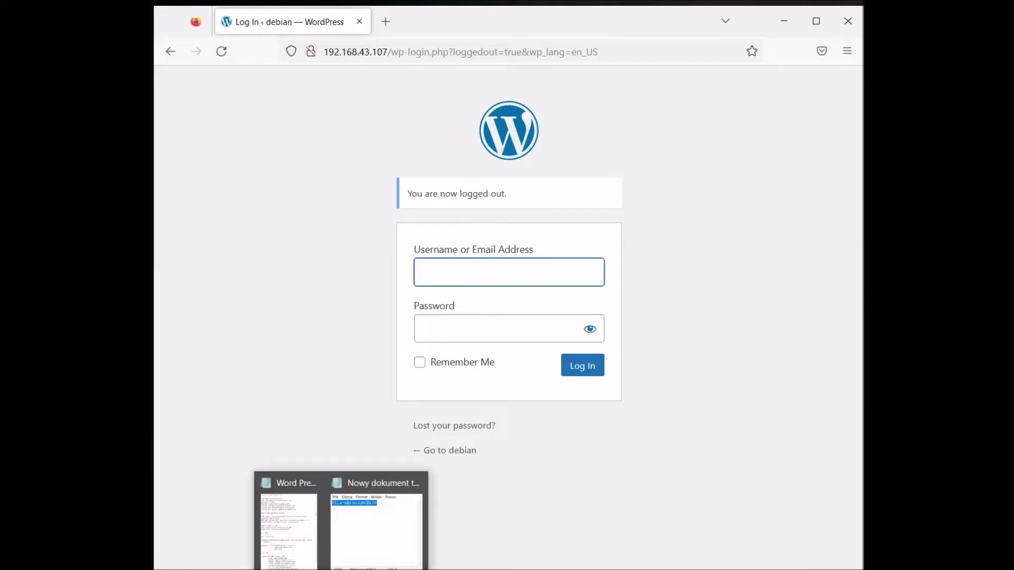
click(384, 565)
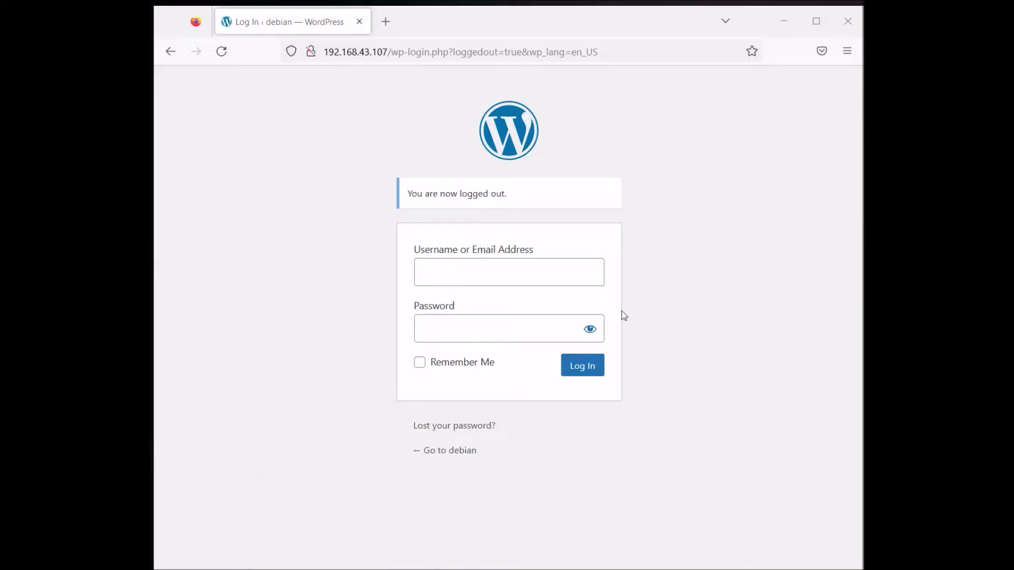
click(500, 275)
text(Hellspawn0)
key(Tab)
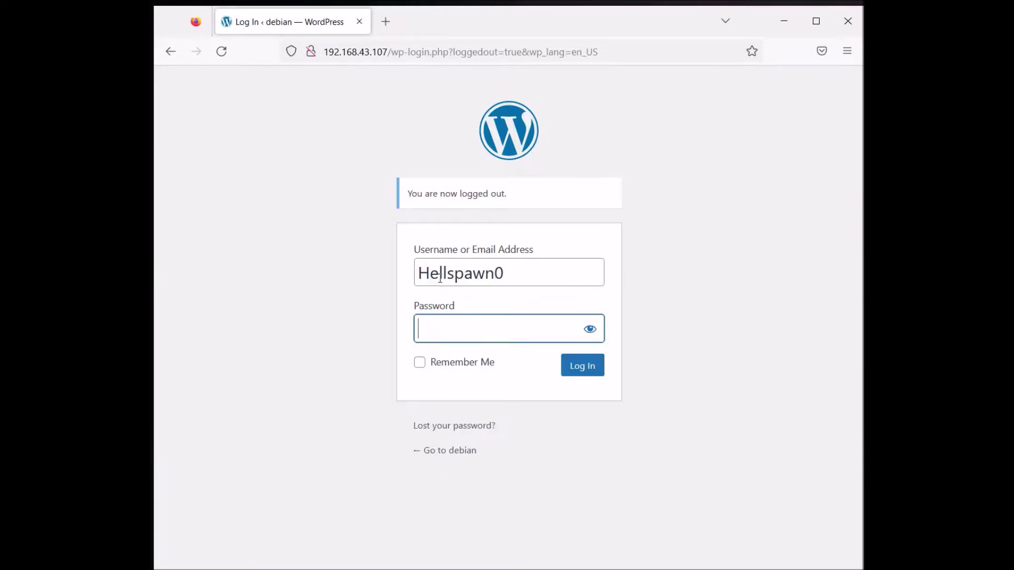
right_click(459, 334)
click(491, 481)
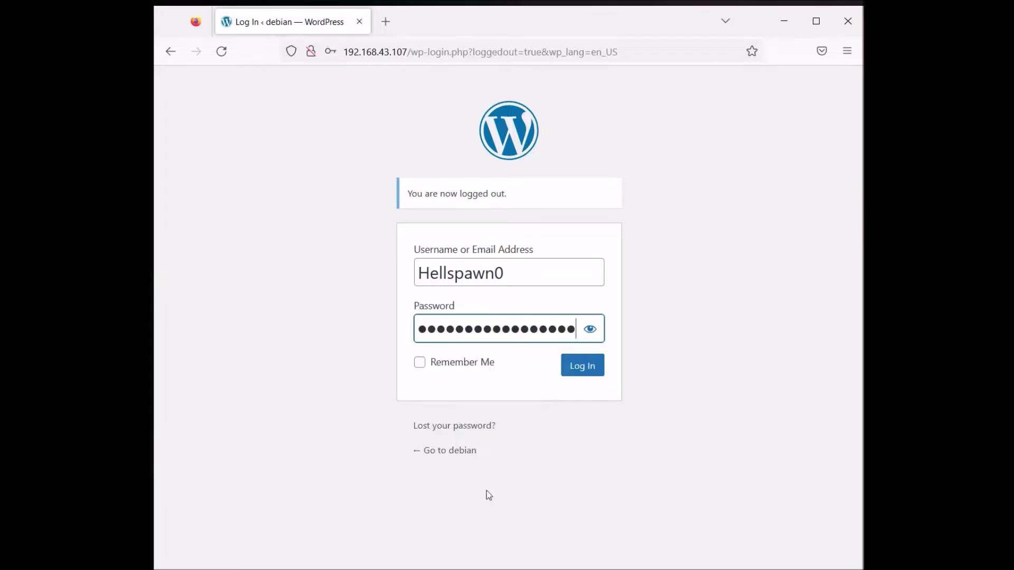
click(590, 372)
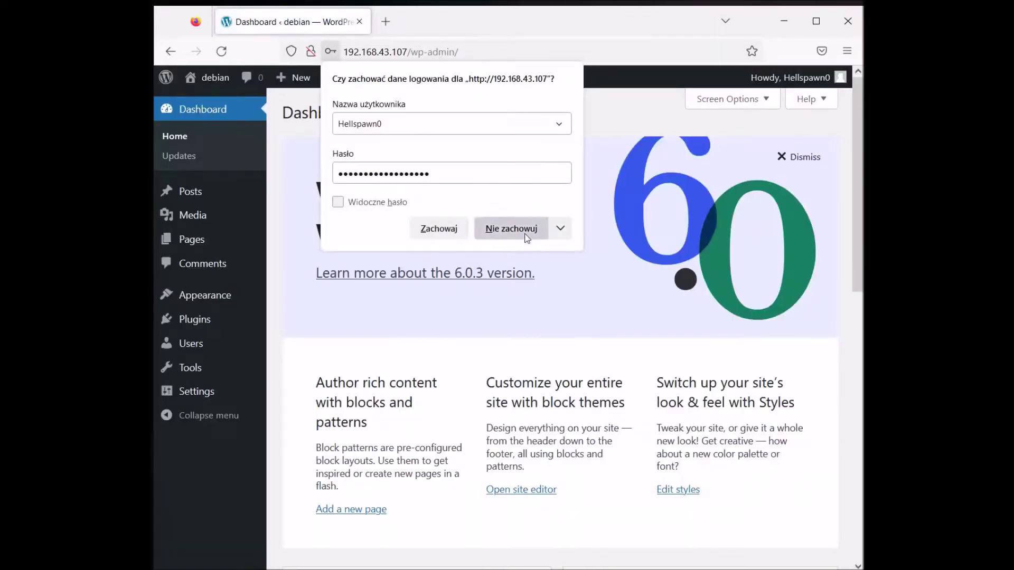
Step: Decline the browser's password save, dismiss the Welcome panel, and go to Plugins > Add New
click(526, 232)
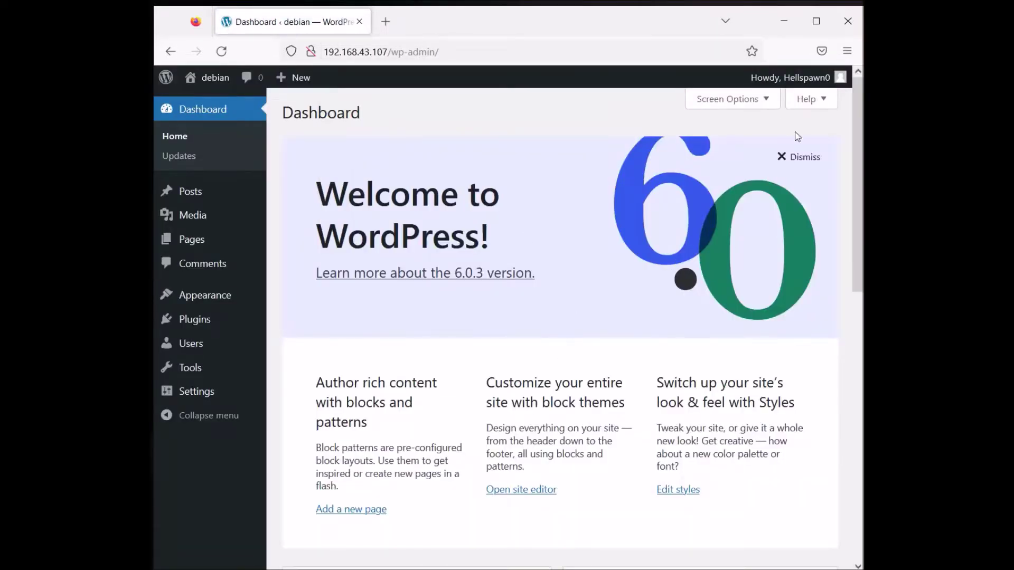
click(797, 160)
scroll(477, 203, down, 3)
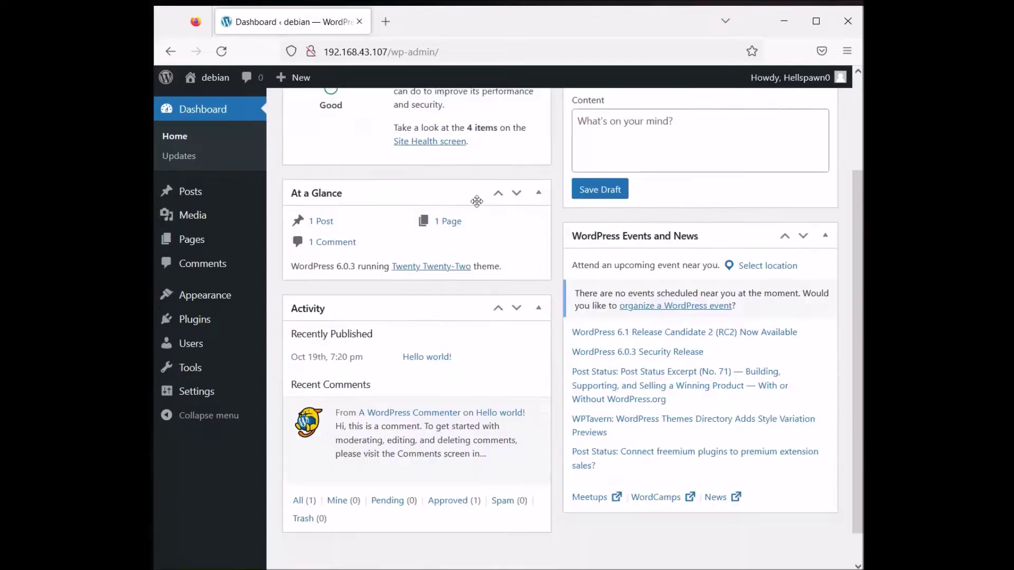
scroll(531, 258, up, 3)
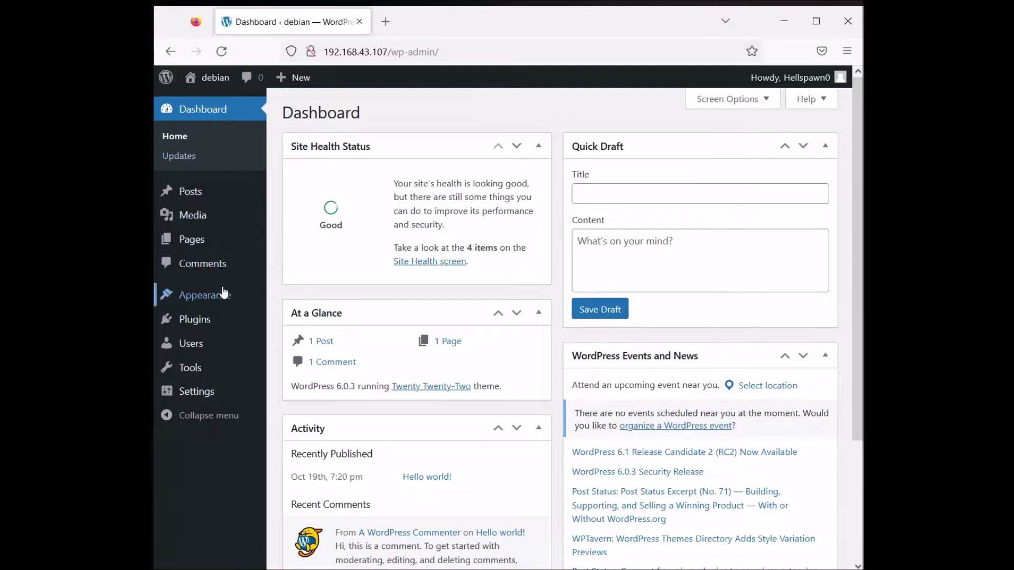
click(195, 320)
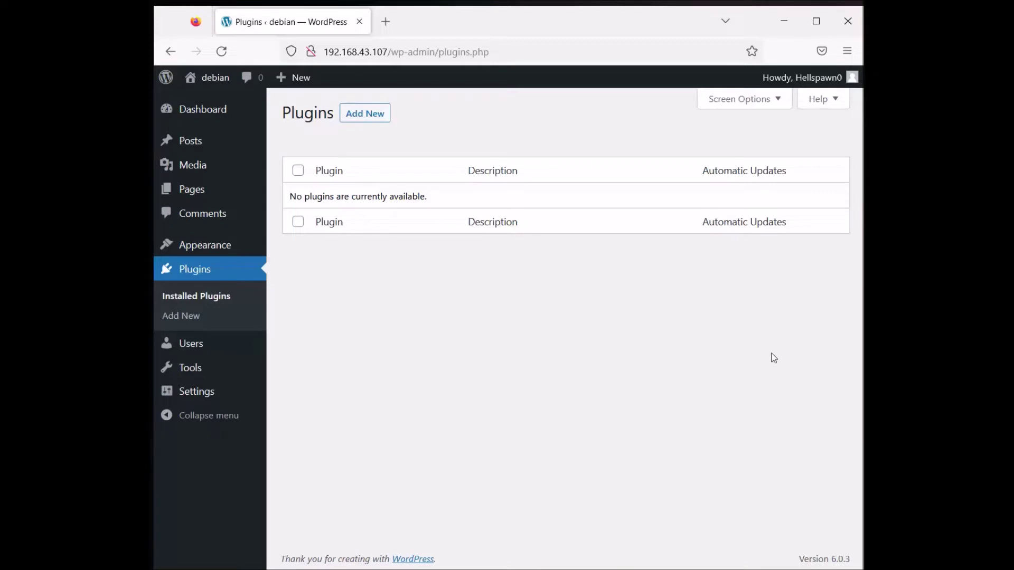
click(365, 114)
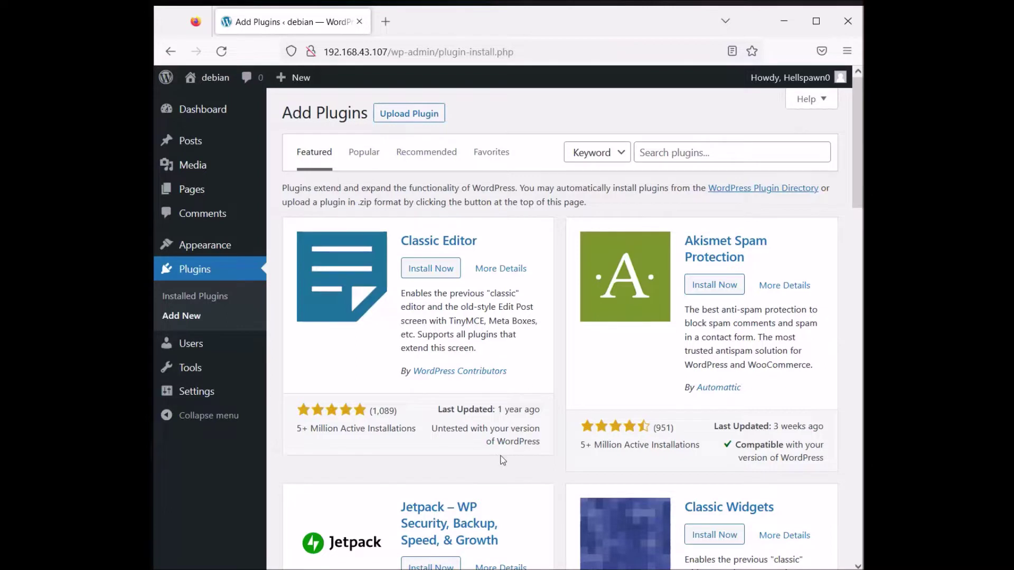
Step: Search plugins for '2fa', then install and activate miniOrange's Google Authenticator
click(676, 152)
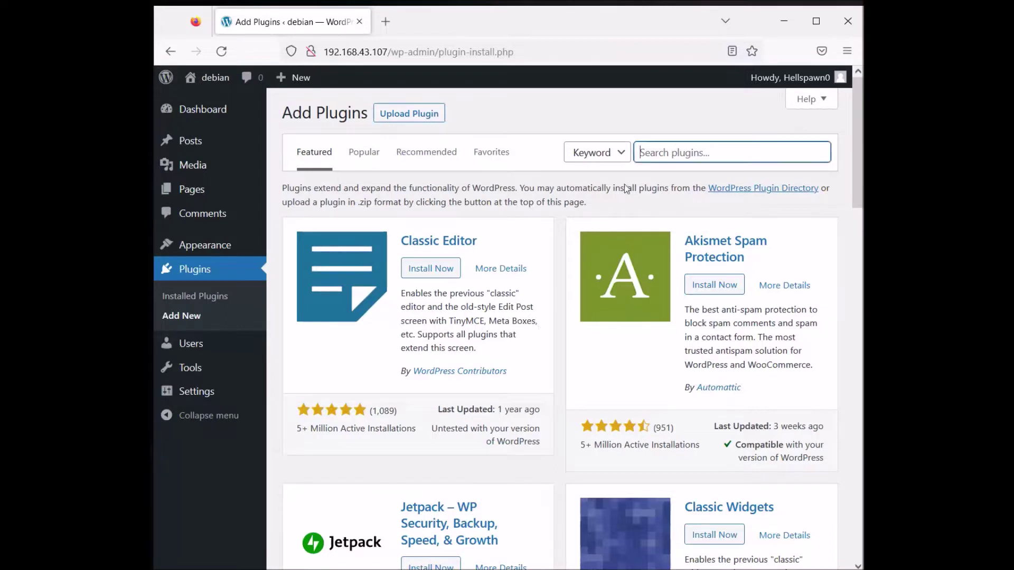
text(2fa)
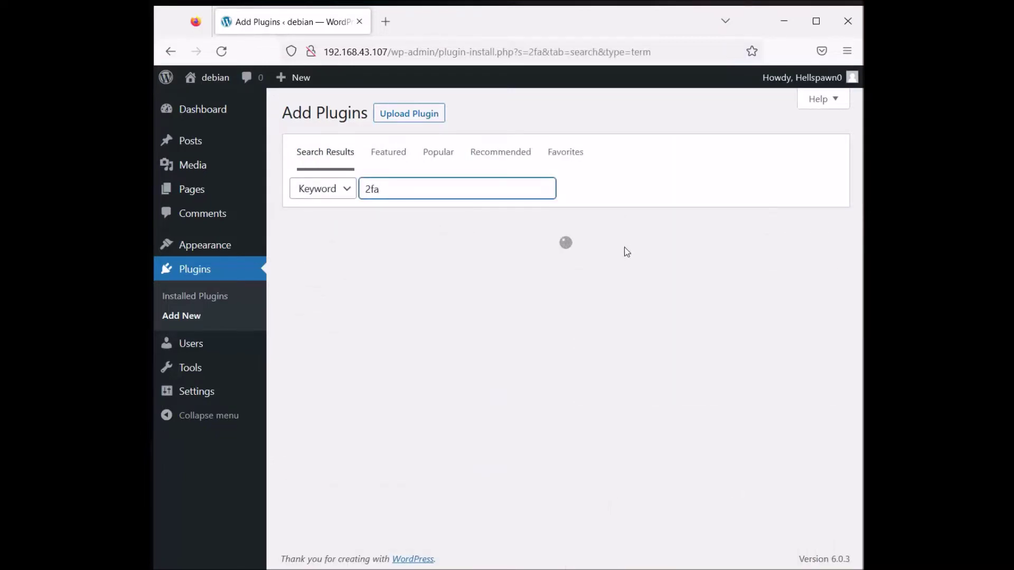
scroll(528, 290, down, 5)
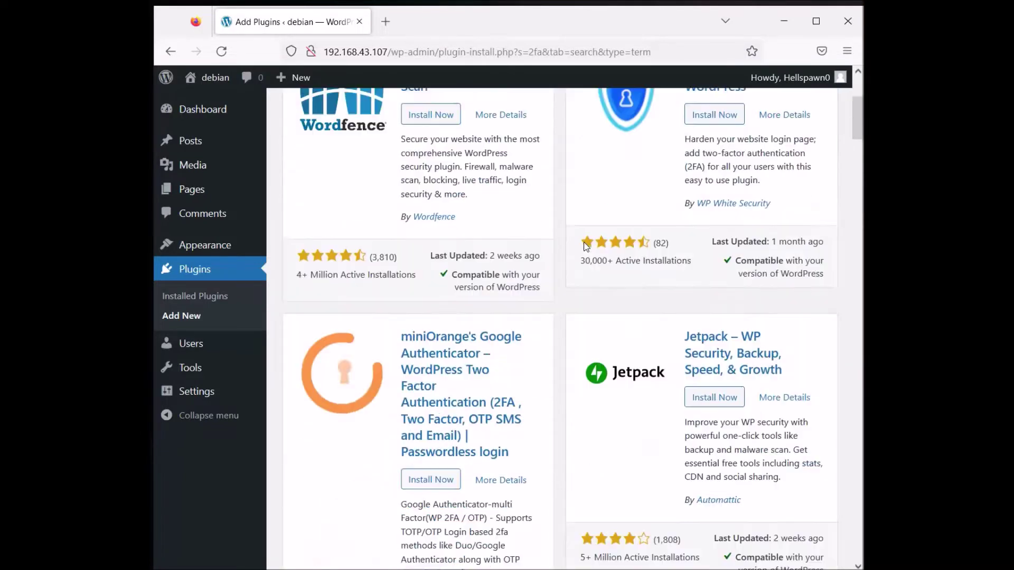
click(429, 395)
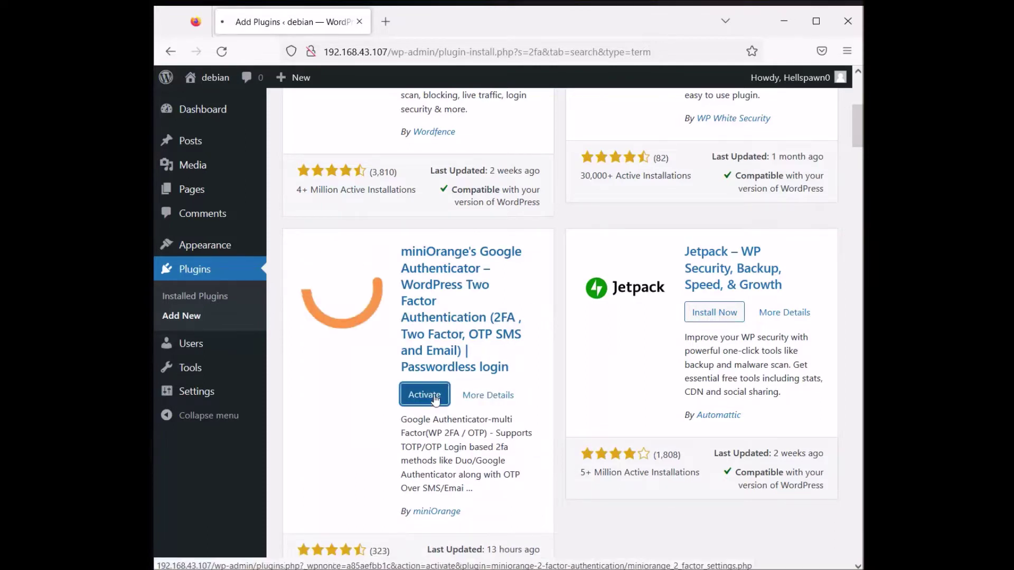
click(424, 395)
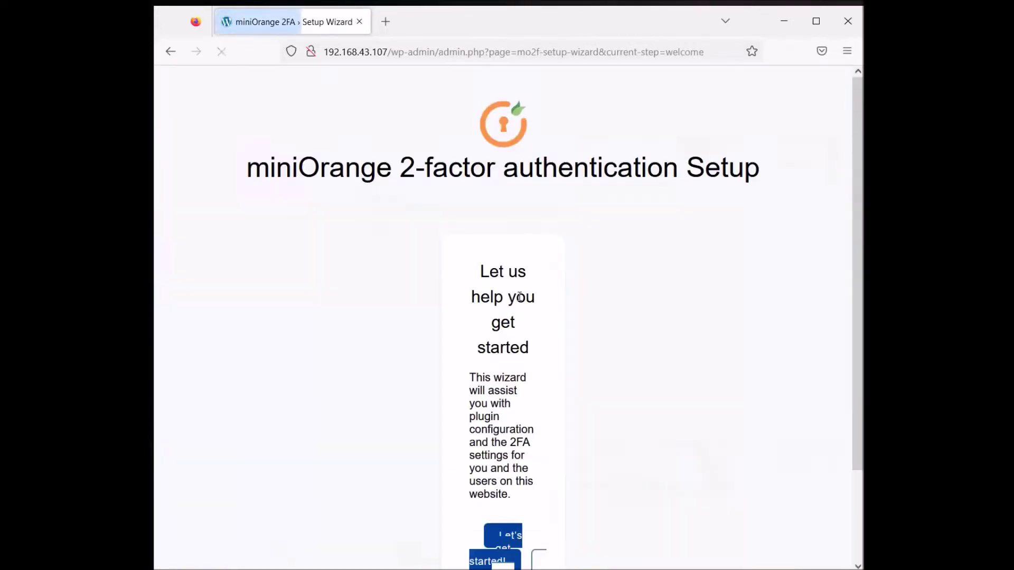
Step: Start the 2FA setup wizard and apply 2FA to all users instead of specific roles
scroll(656, 331, down, 2)
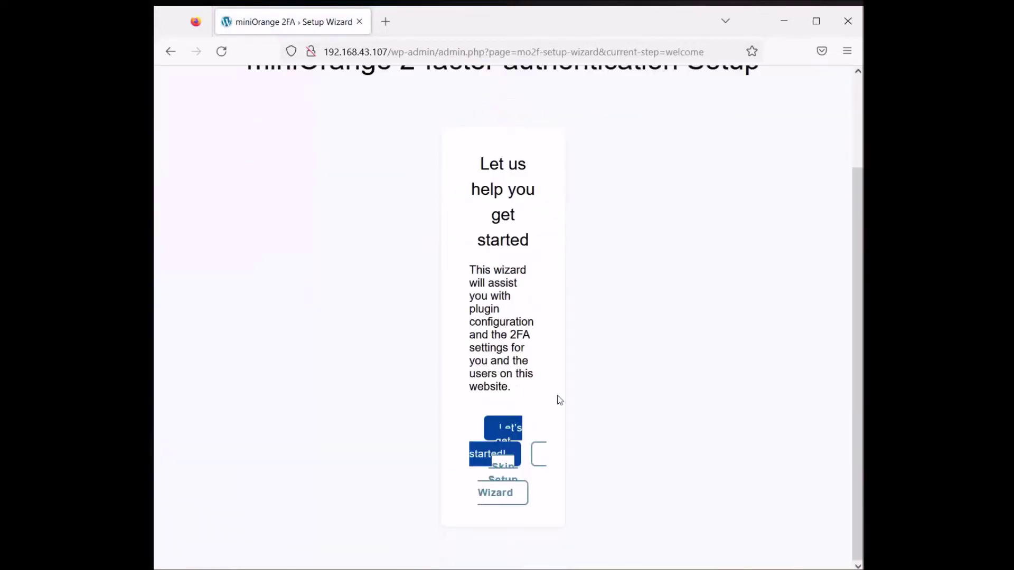
click(518, 430)
scroll(648, 336, down, 10)
scroll(648, 338, down, 4)
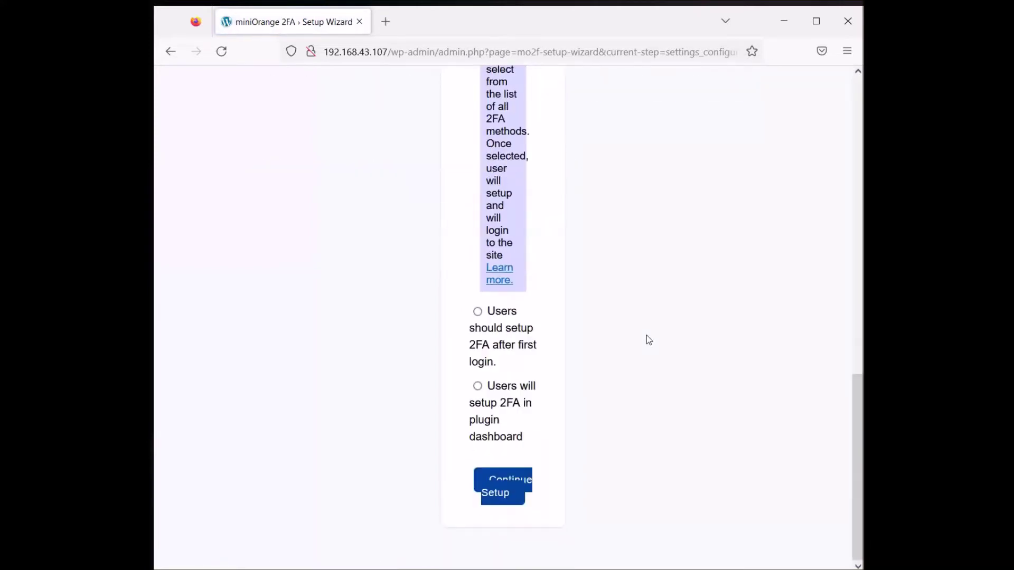
click(530, 480)
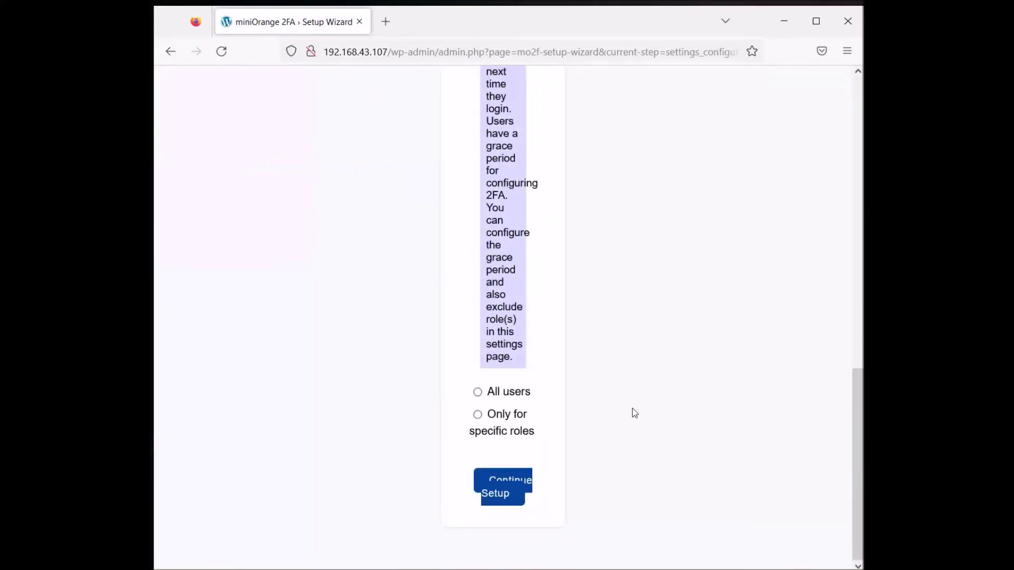
click(511, 419)
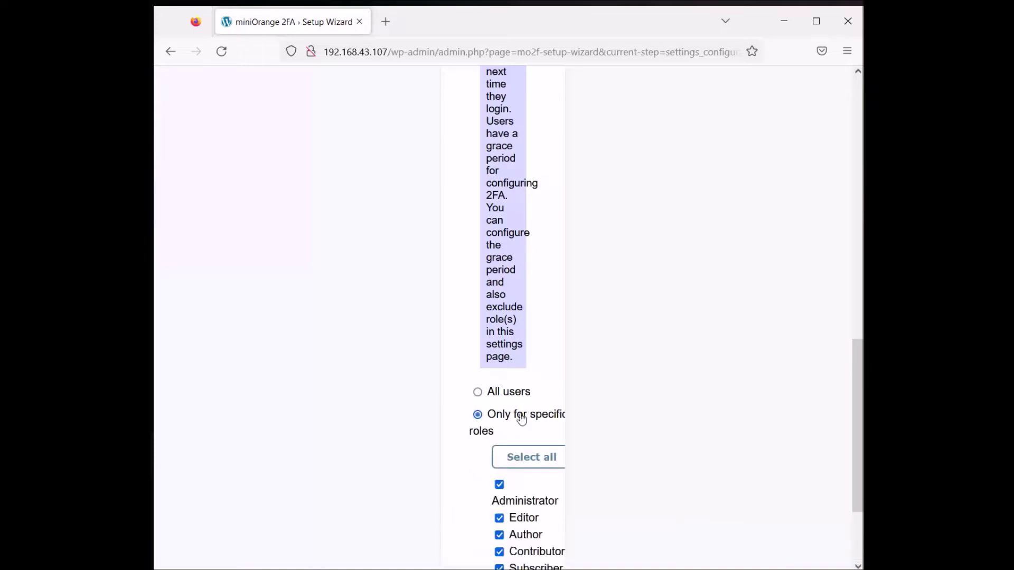
scroll(622, 398, down, 3)
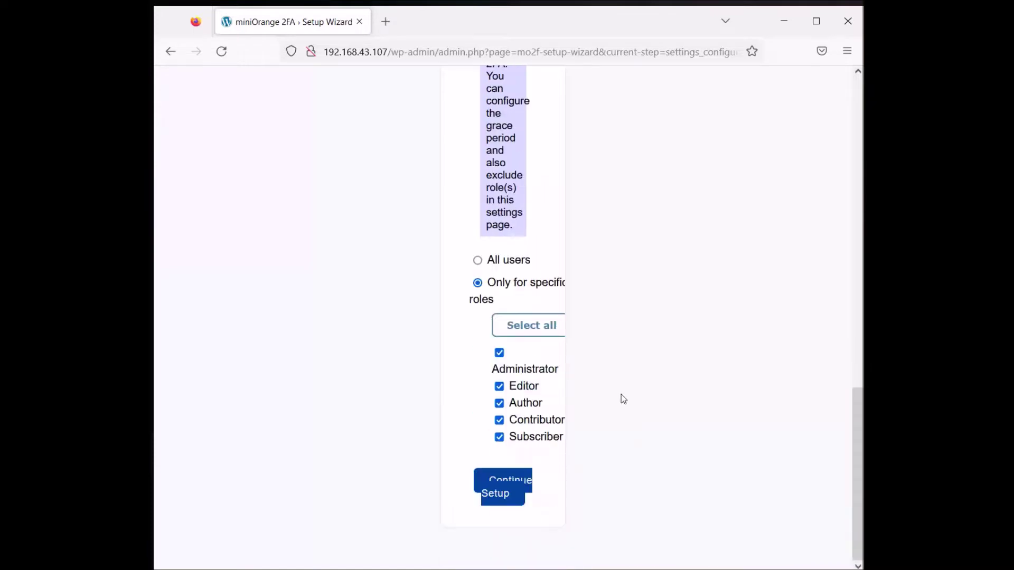
click(514, 259)
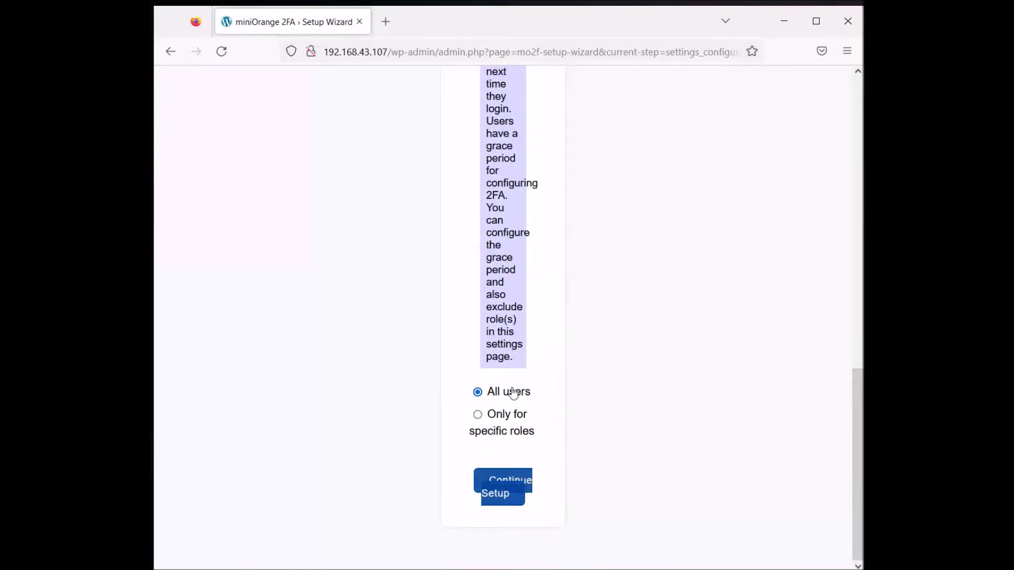
click(523, 484)
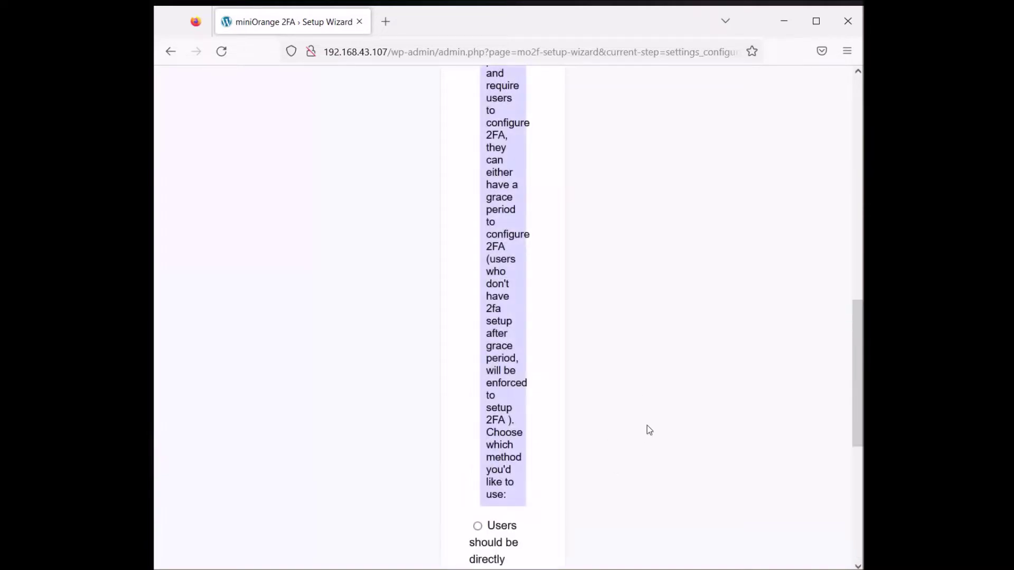
Step: Enforce 2FA setup directly with no grace period and finish the wizard
scroll(572, 449, down, 5)
scroll(574, 453, down, 1)
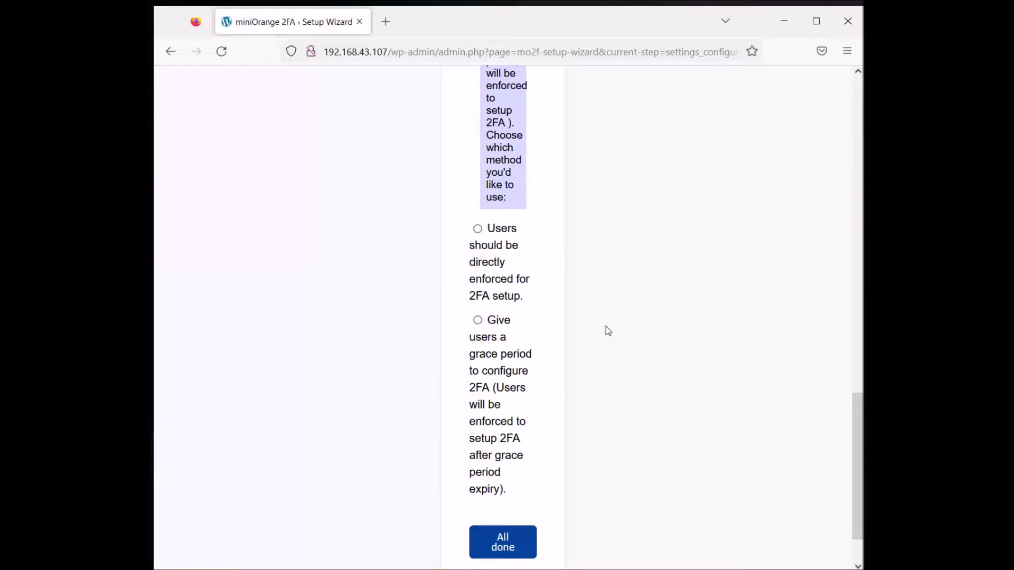
key(super+Up)
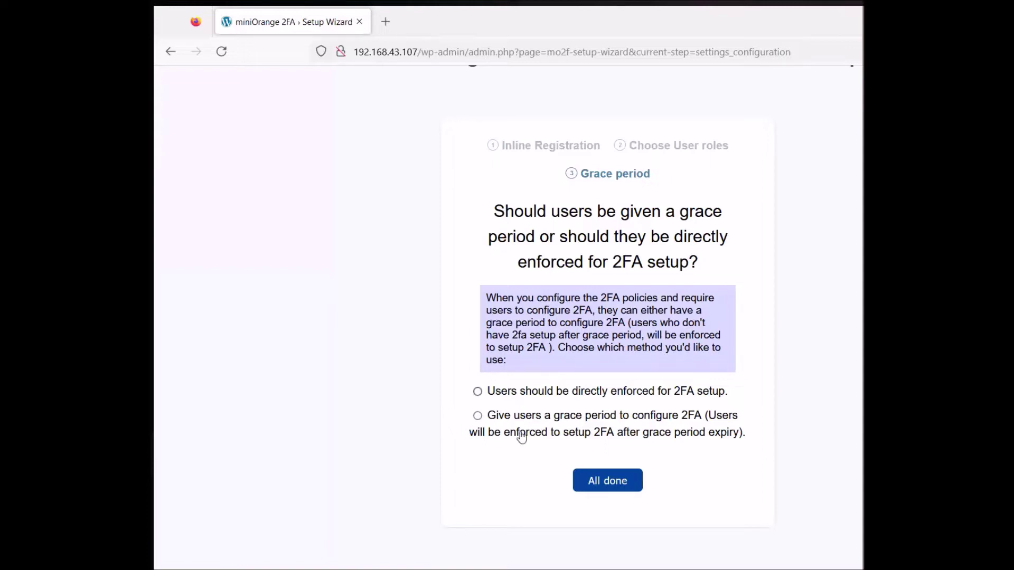
click(534, 399)
click(626, 489)
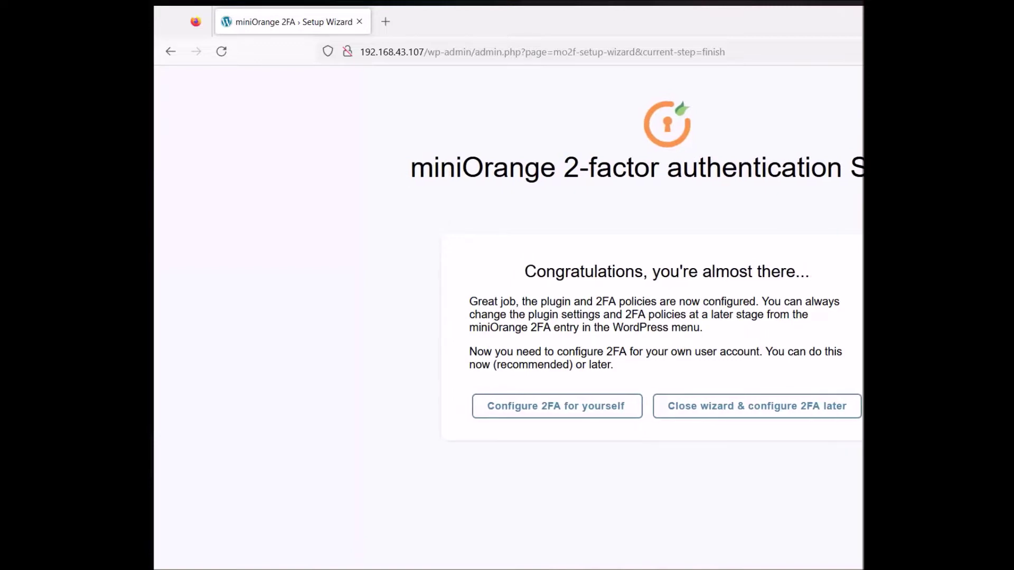
Step: Configure your own account's 2FA using Google / Microsoft / Authy Authenticator and save
click(593, 409)
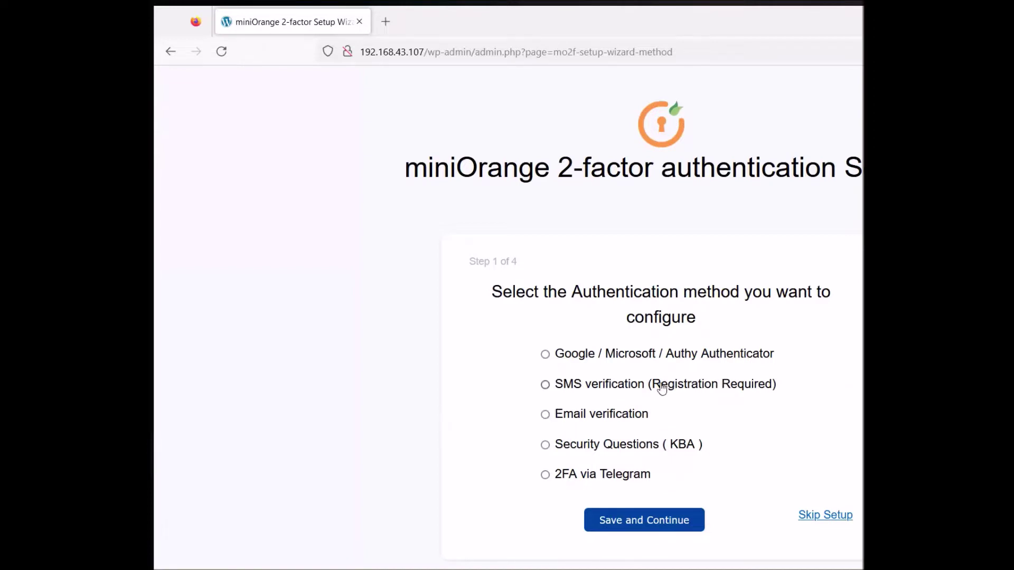
click(545, 355)
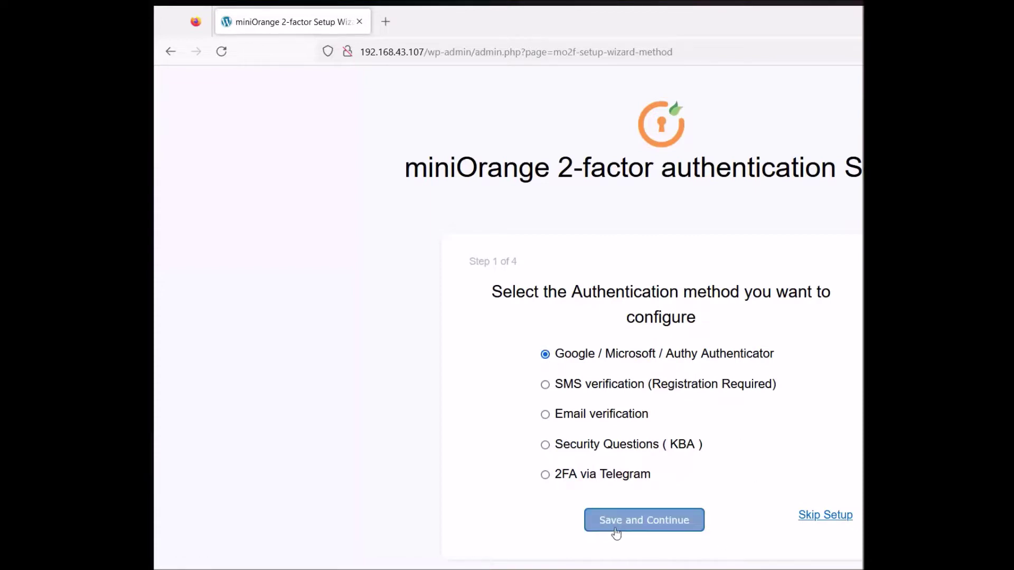
click(655, 526)
scroll(743, 370, down, 3)
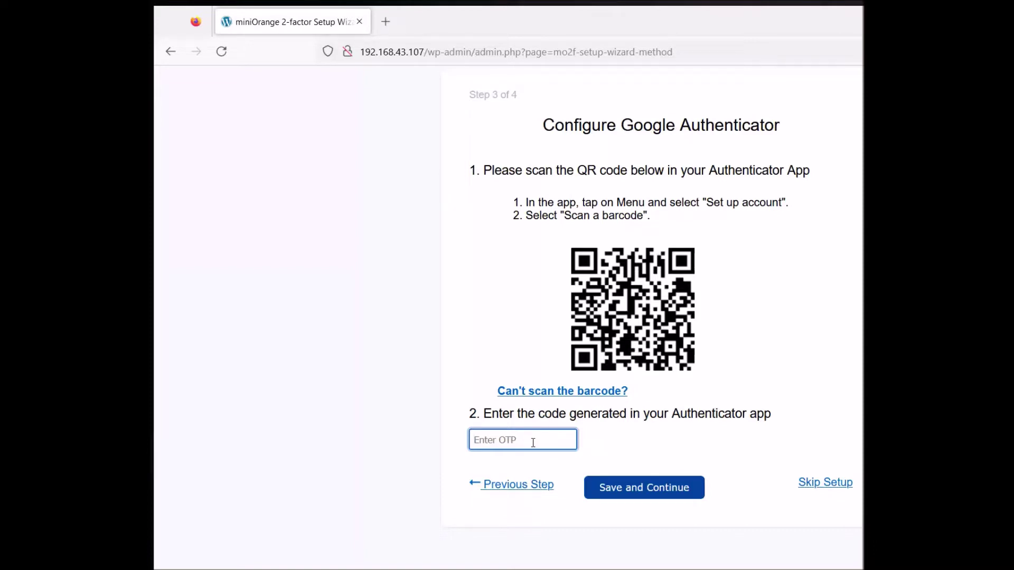
Step: Submit an authenticator code, then replace the rejected code with a fresh one and resubmit
click(649, 490)
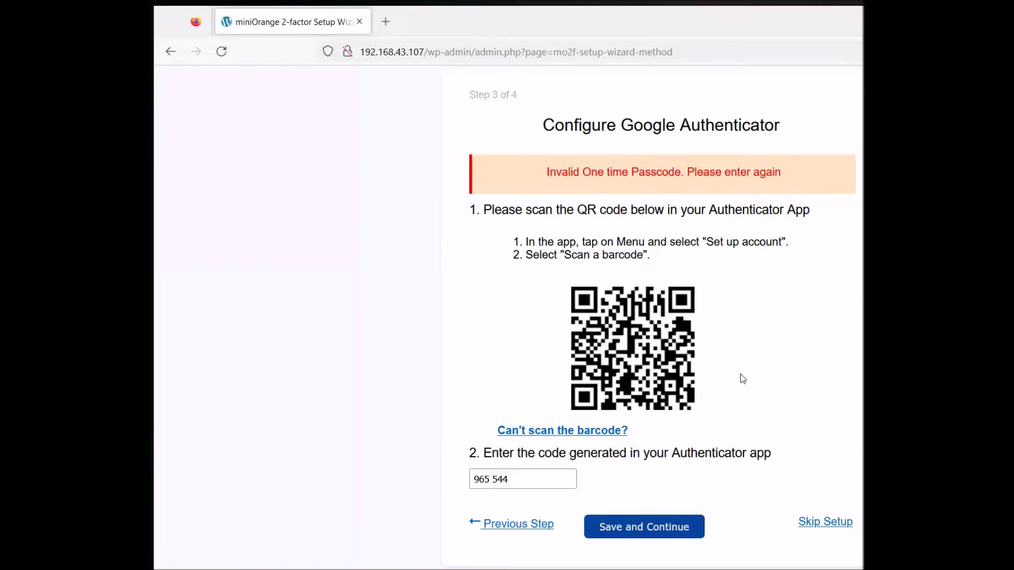
drag(518, 478, 475, 484)
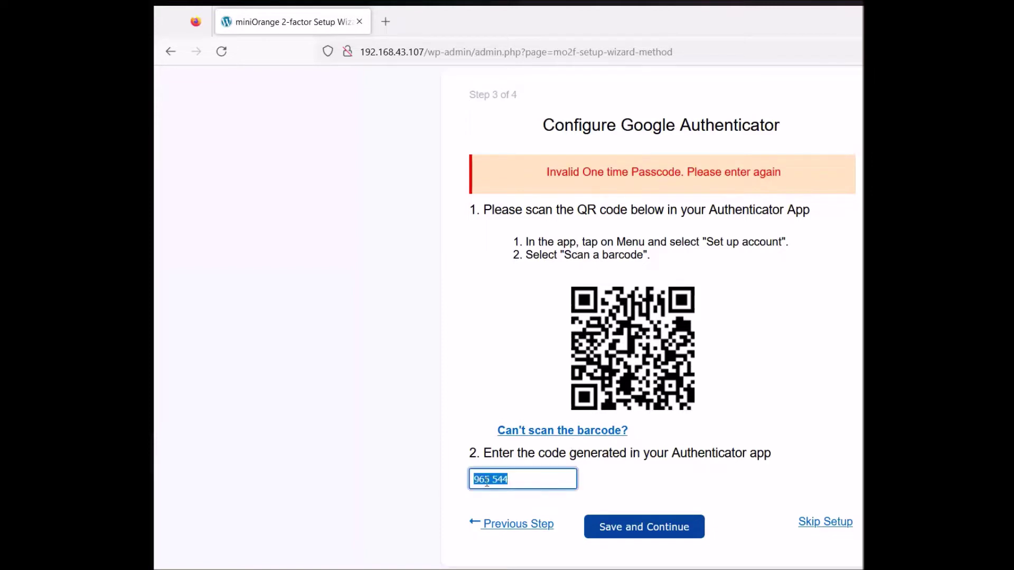
key(BackSpace)
click(641, 534)
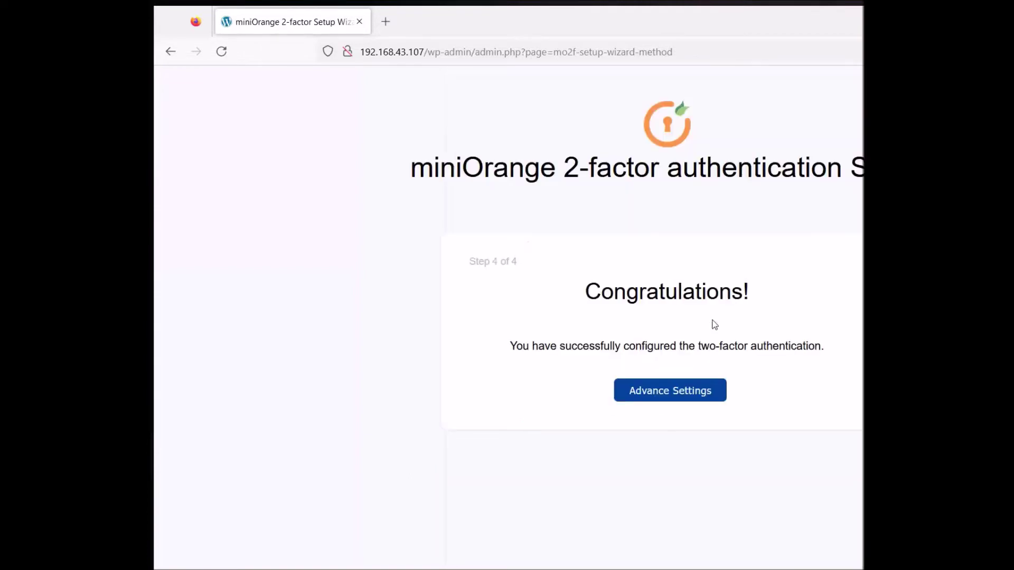
Step: Open the miniOrange Advance Settings and dismiss the premium trial notice
click(676, 394)
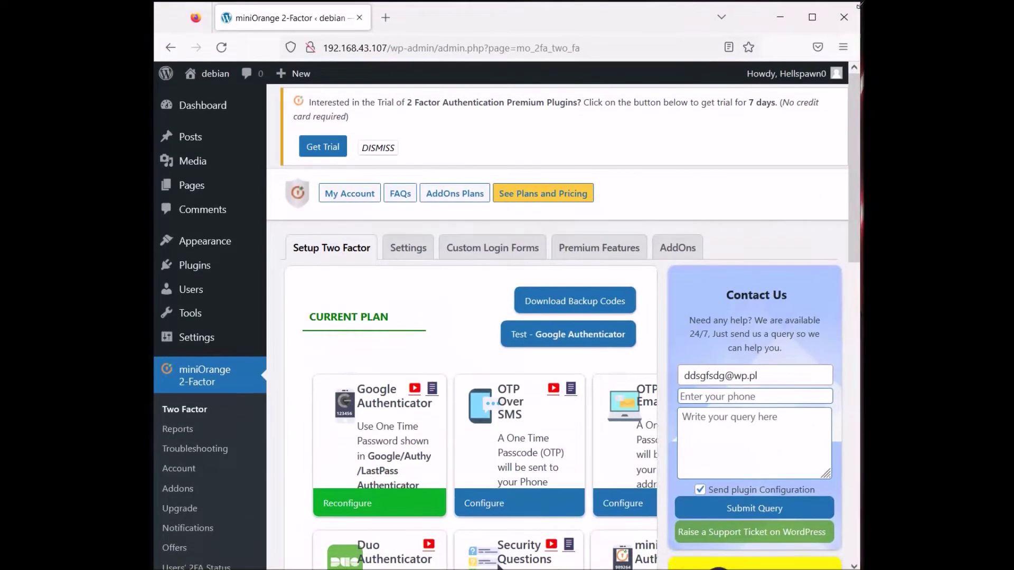
drag(859, 5, 861, 5)
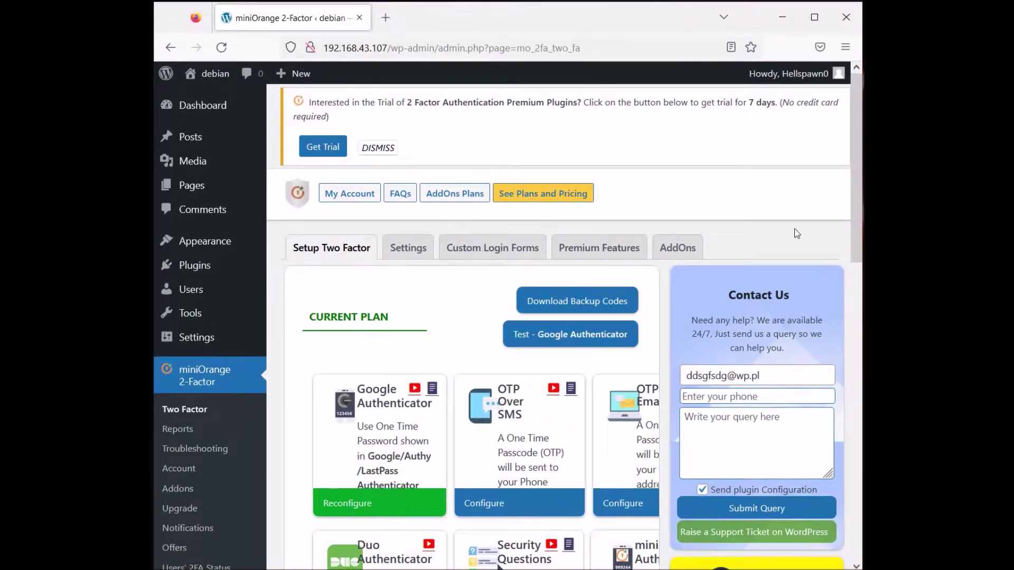
scroll(780, 235, down, 4)
scroll(639, 132, up, 2)
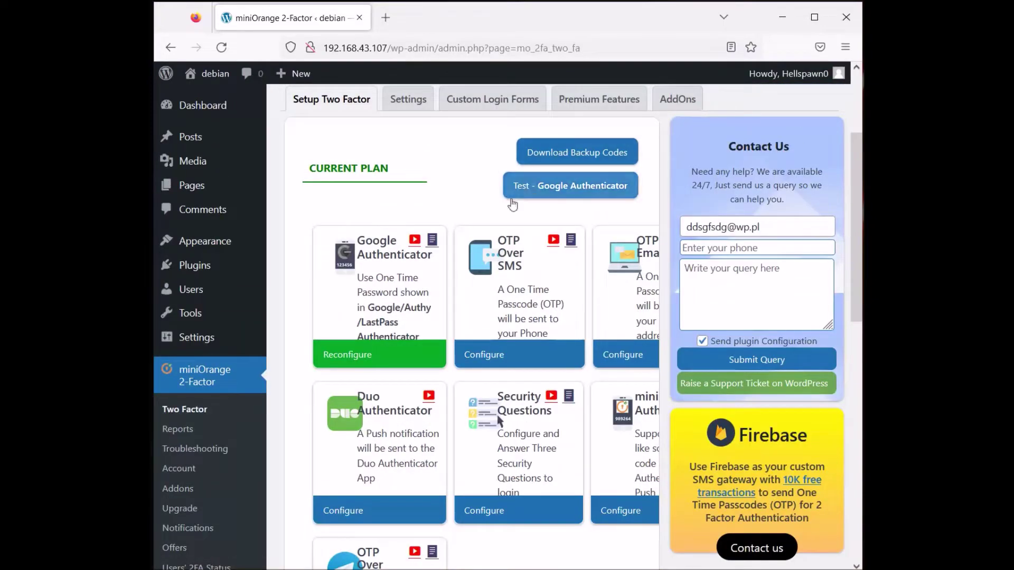
scroll(466, 171, down, 2)
scroll(435, 154, up, 3)
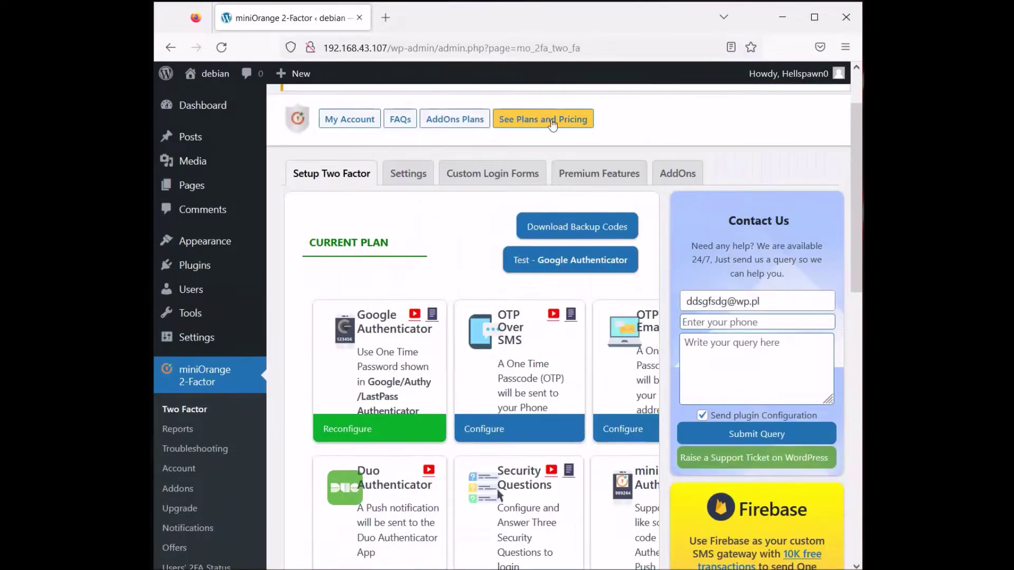
scroll(623, 121, up, 2)
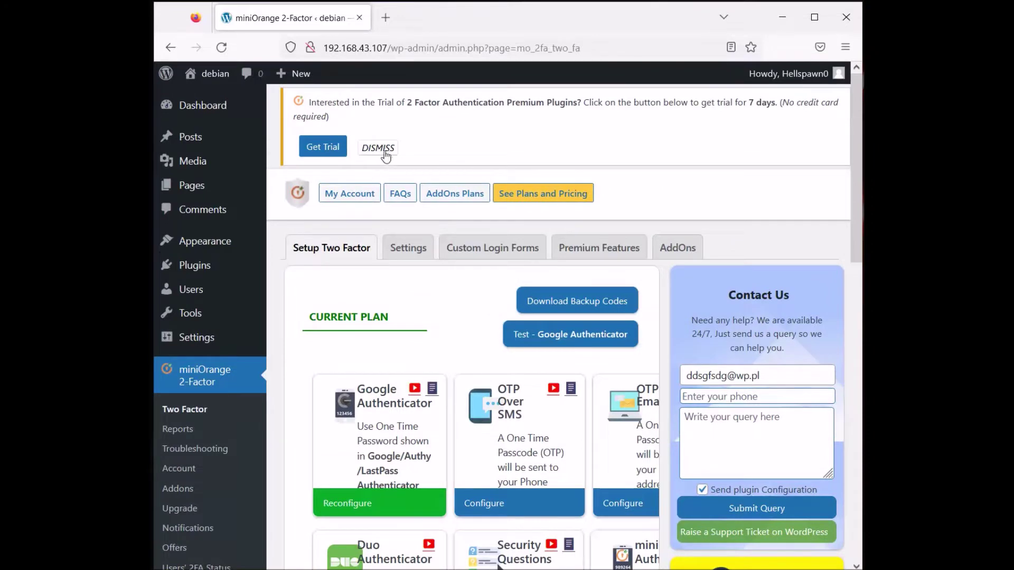
click(379, 150)
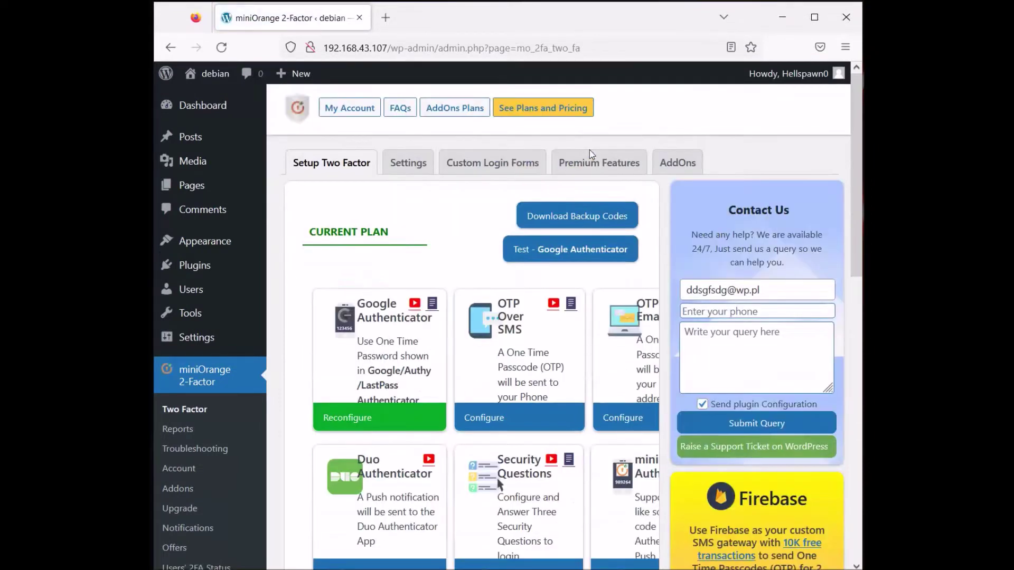
Step: Go to the miniOrange 2-Factor Notifications page from the sidebar
scroll(590, 150, down, 2)
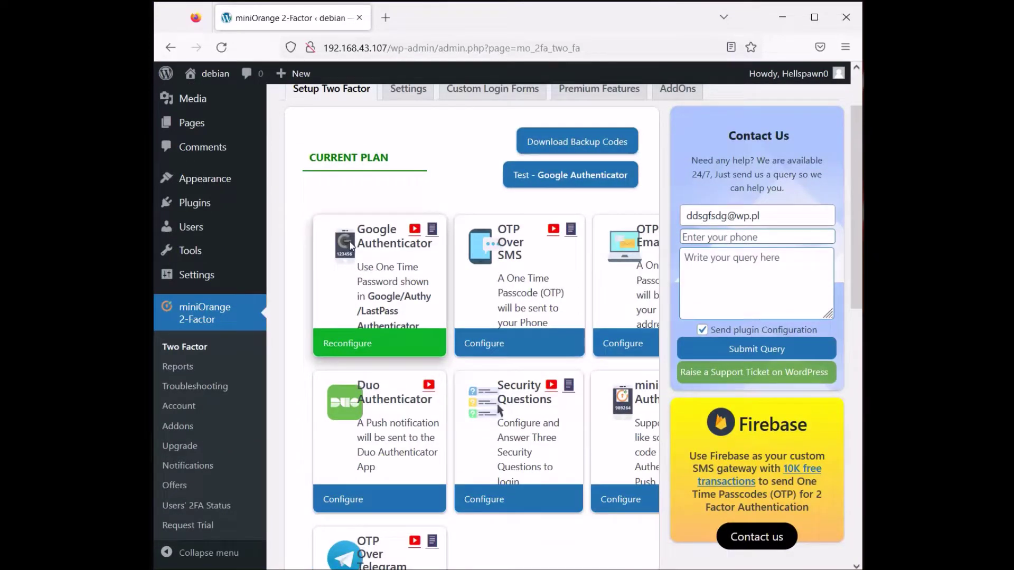
scroll(364, 332, down, 10)
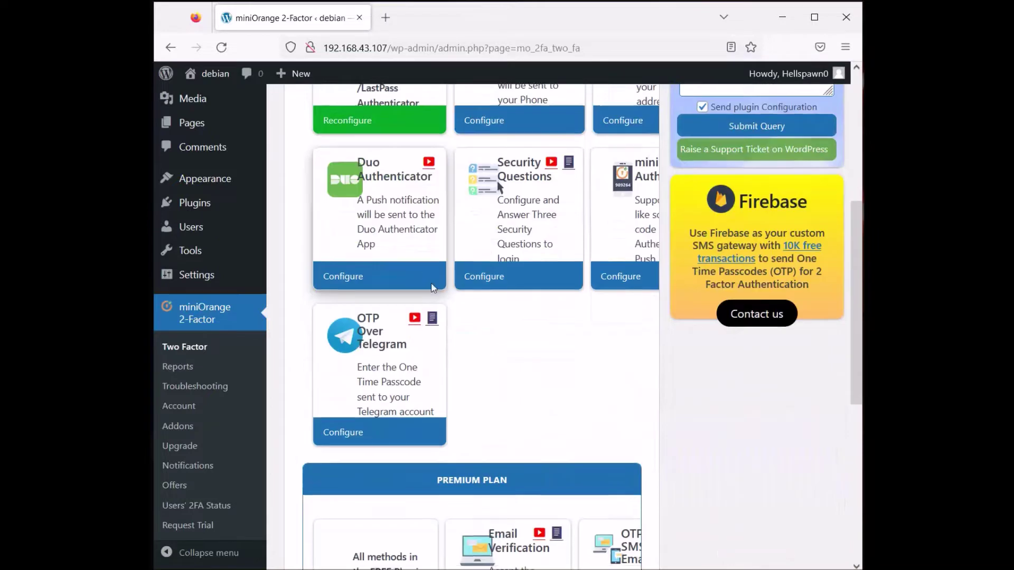
scroll(618, 275, up, 3)
scroll(623, 271, up, 6)
scroll(211, 415, down, 2)
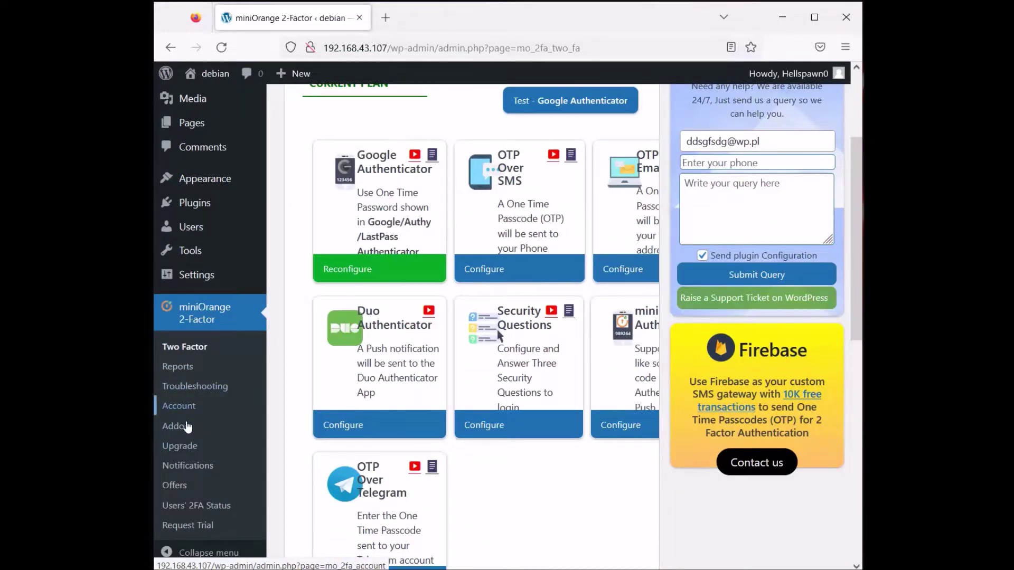
click(186, 467)
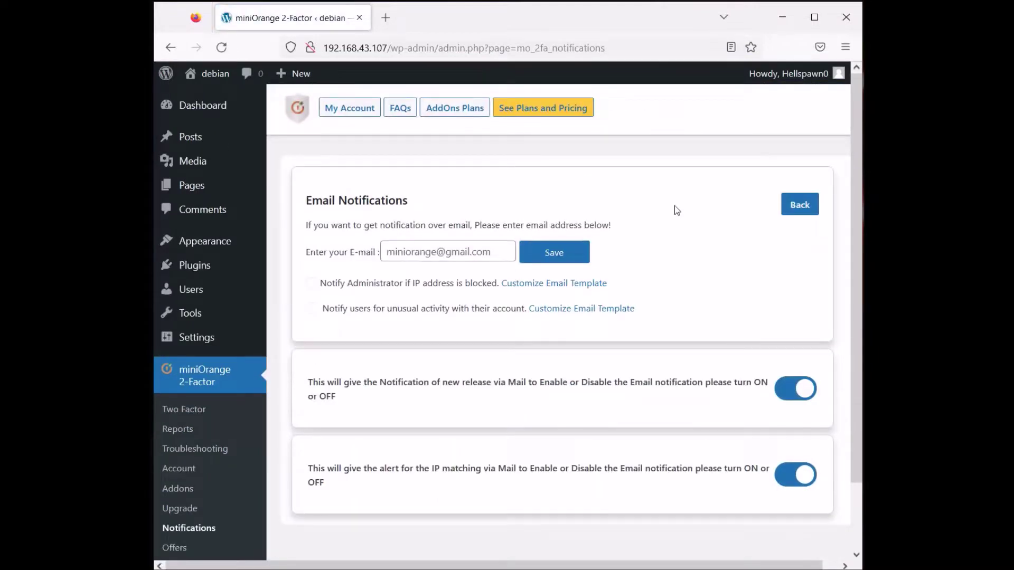
scroll(675, 207, down, 2)
scroll(674, 209, up, 2)
click(414, 258)
click(668, 200)
scroll(660, 204, down, 3)
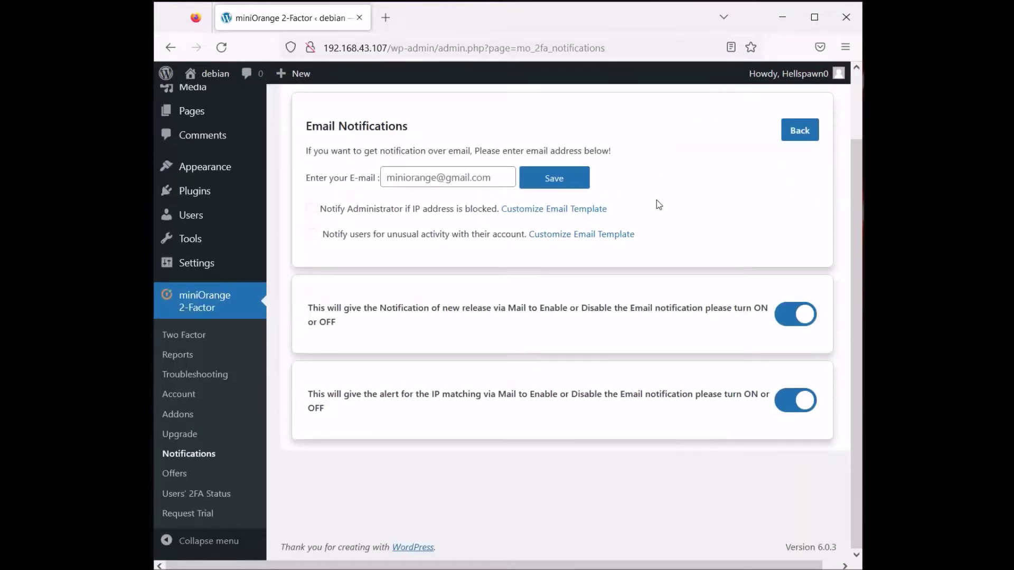
click(207, 500)
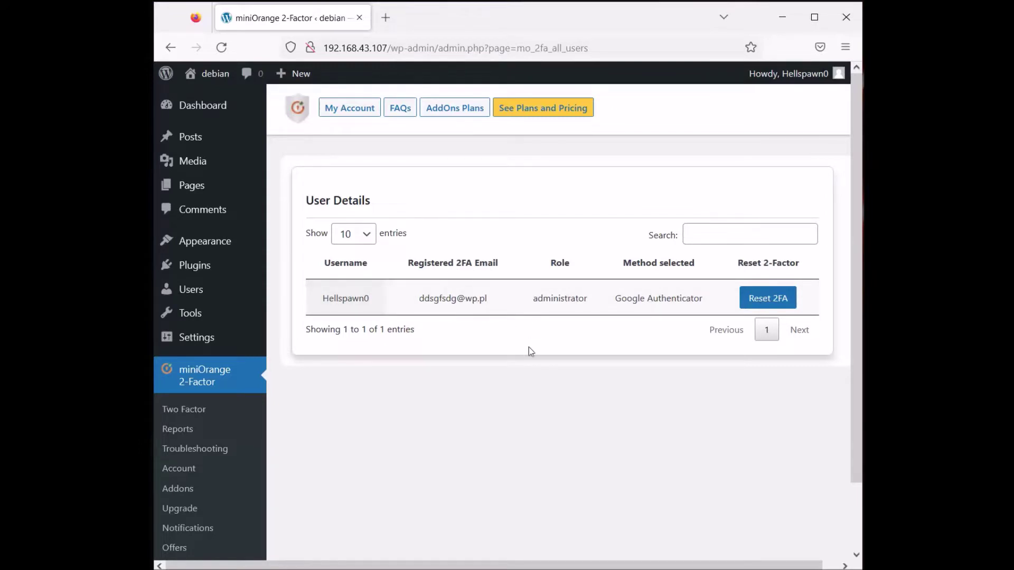
scroll(253, 423, down, 2)
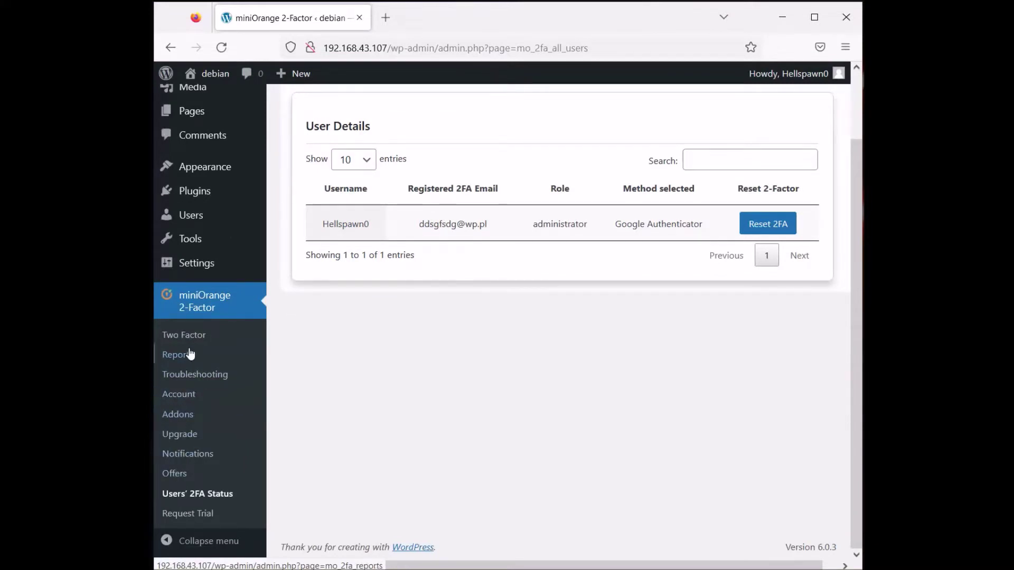
click(179, 395)
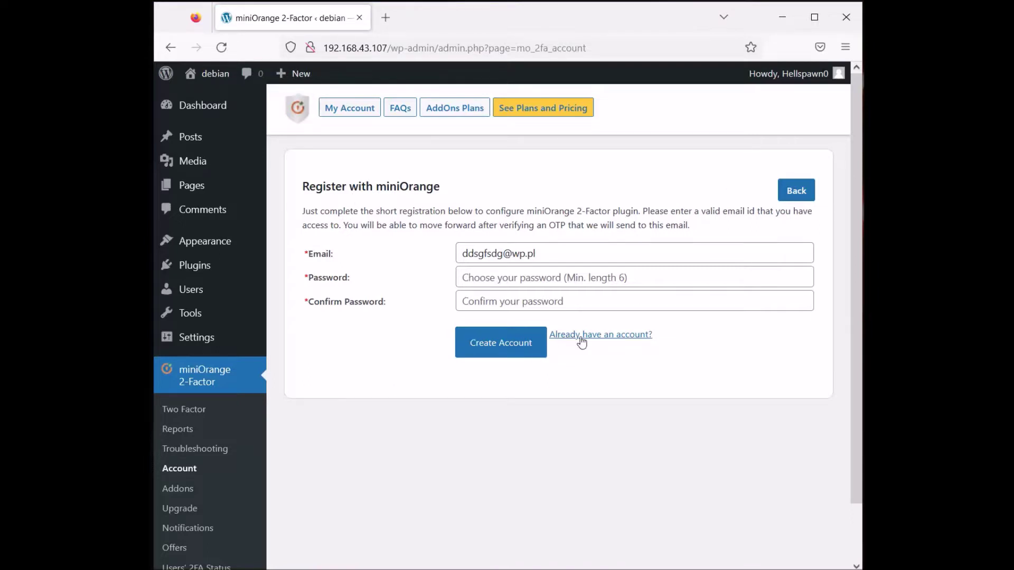
click(200, 412)
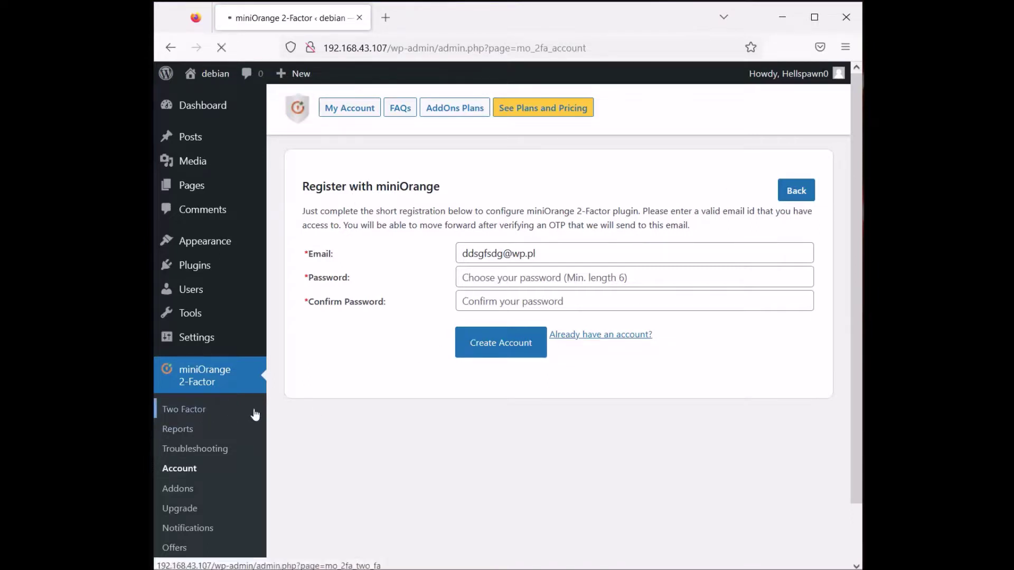
click(191, 430)
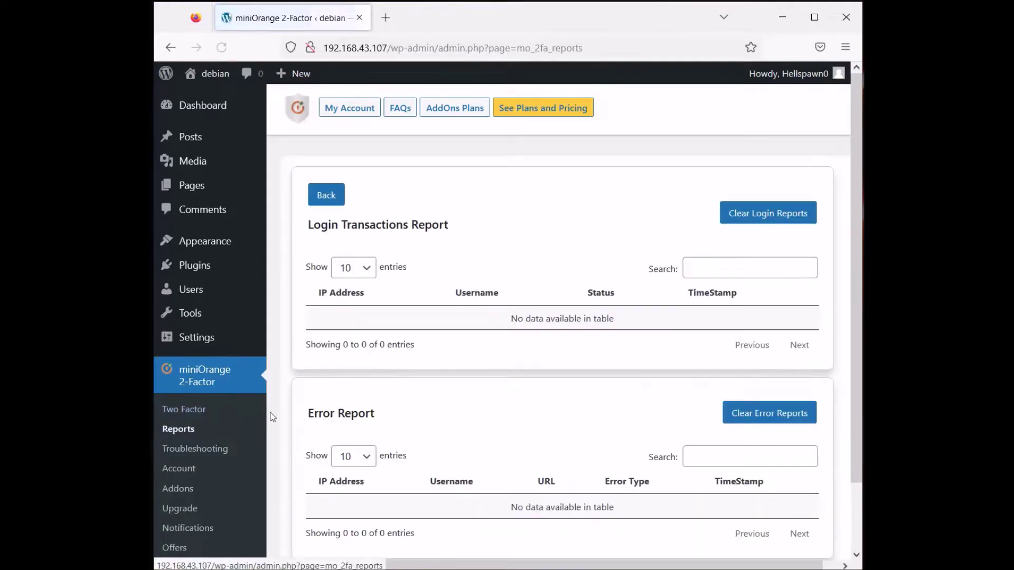
scroll(546, 278, down, 2)
scroll(545, 277, down, 2)
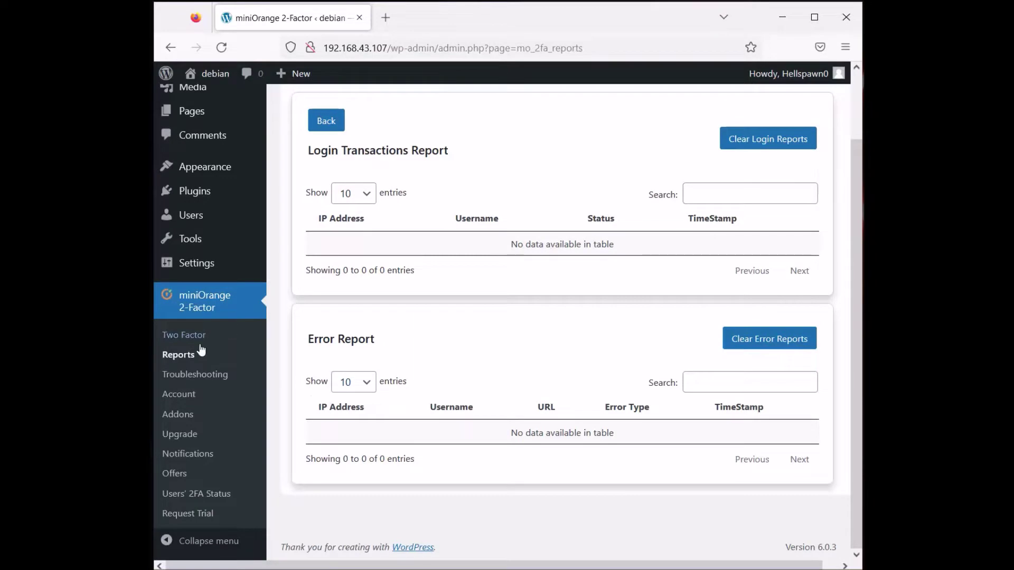
click(185, 397)
scroll(197, 423, down, 3)
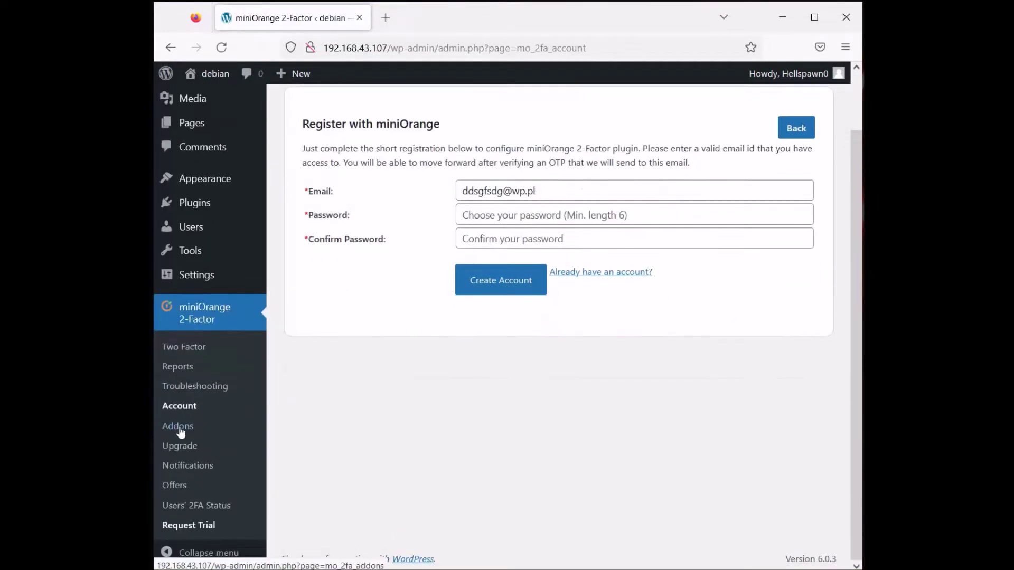
click(180, 427)
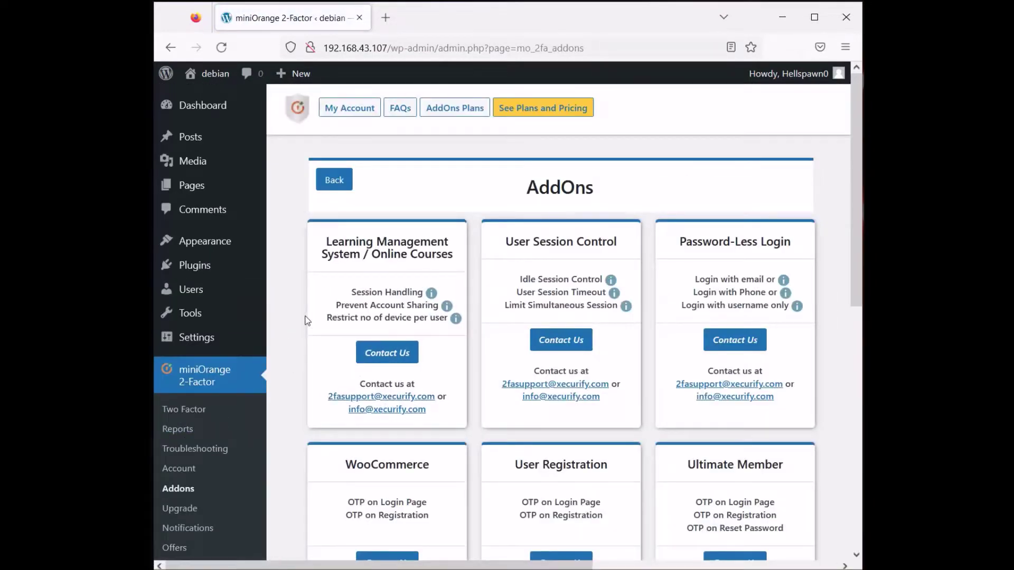
scroll(264, 370, down, 3)
click(200, 338)
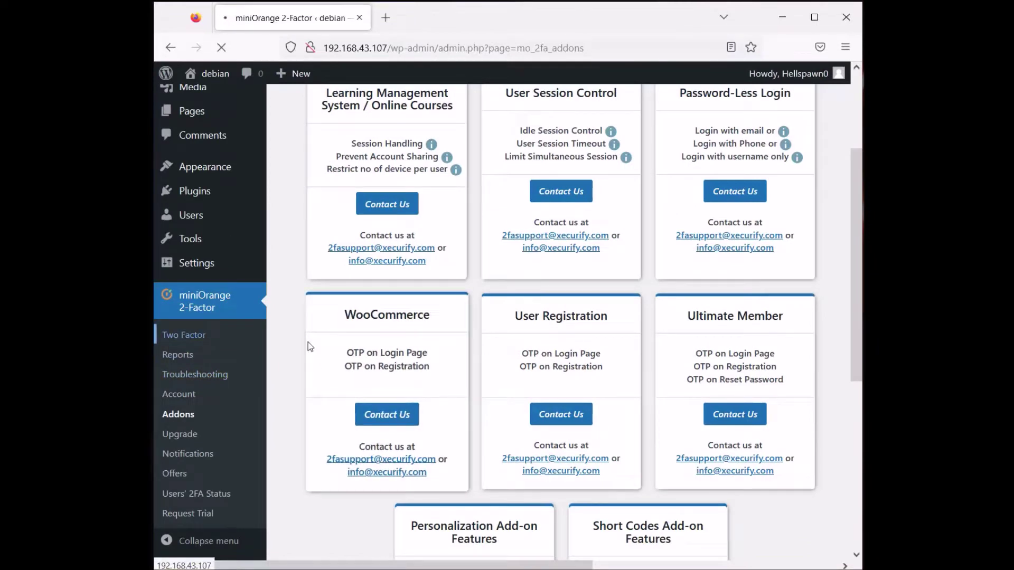
scroll(309, 344, down, 5)
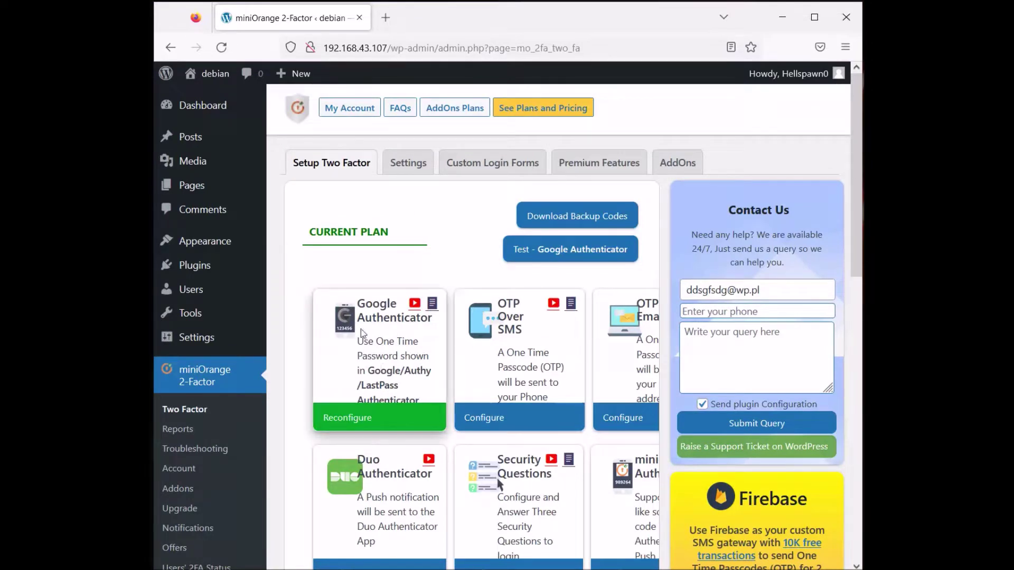
Step: On the miniOrange Settings tab, scroll to the five User Roles and save the settings
click(356, 417)
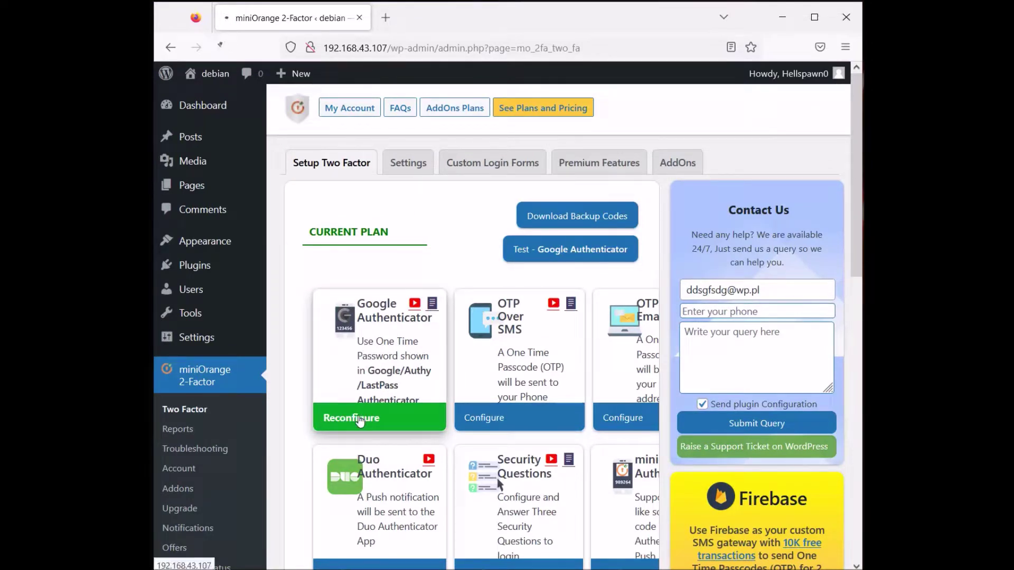
click(409, 165)
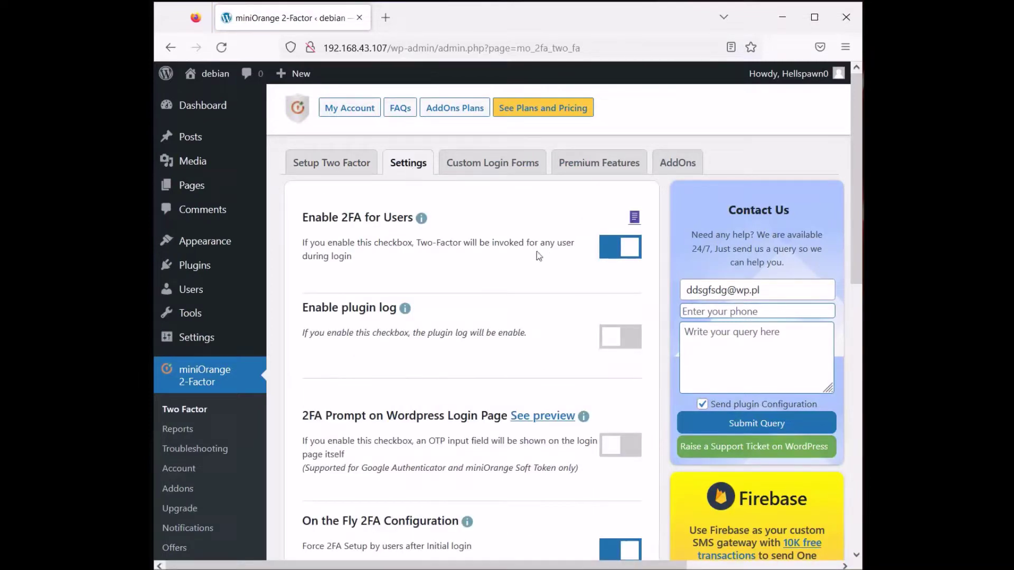
scroll(546, 228, down, 3)
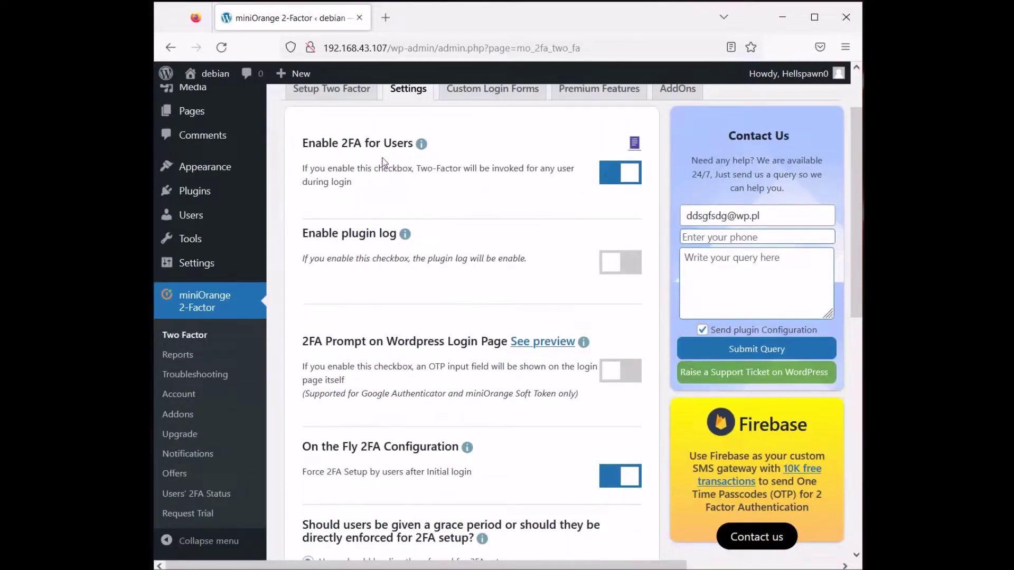
mouse_move(421, 144)
scroll(523, 222, down, 3)
scroll(519, 196, down, 3)
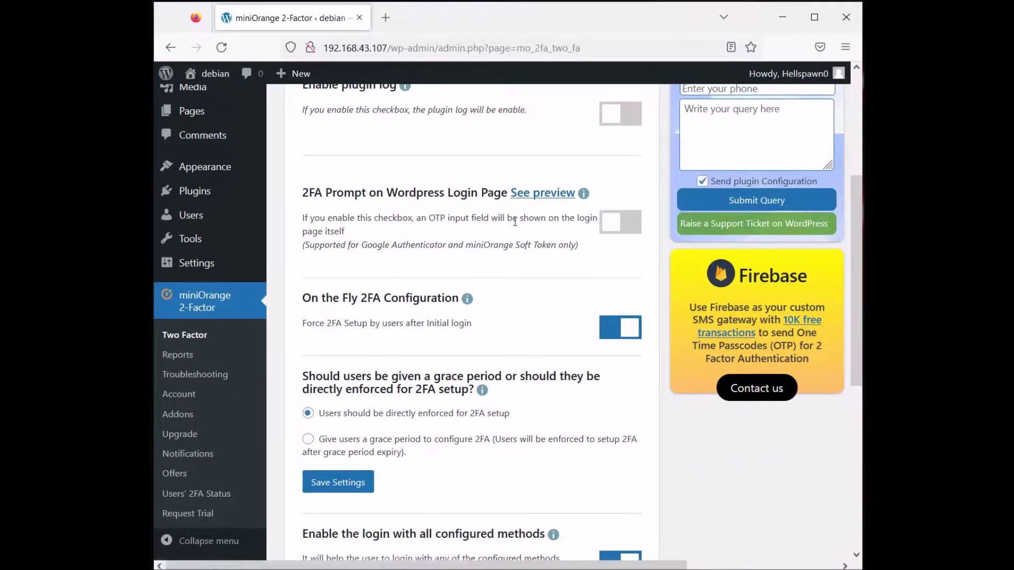
scroll(515, 196, down, 3)
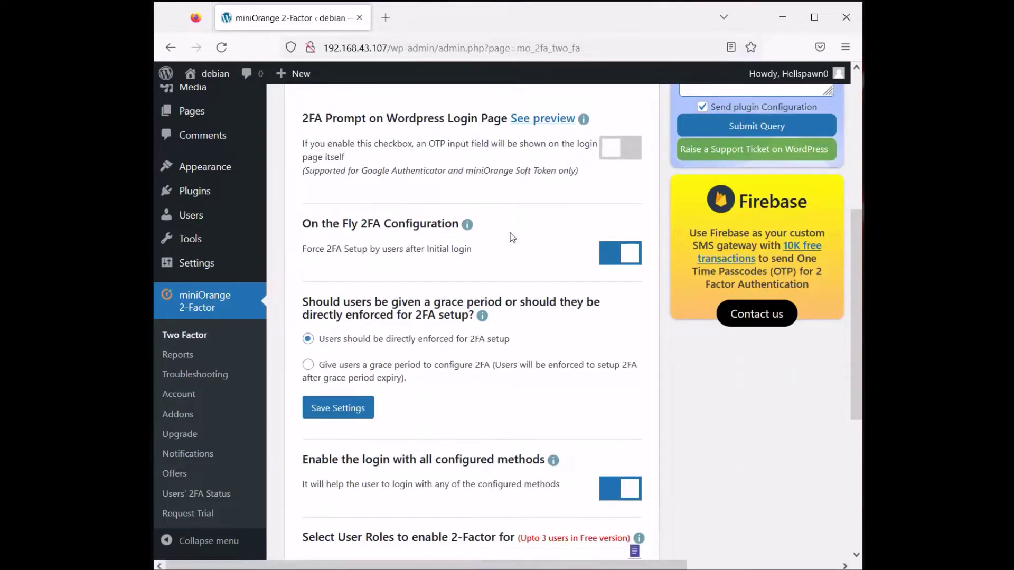
scroll(442, 246, down, 3)
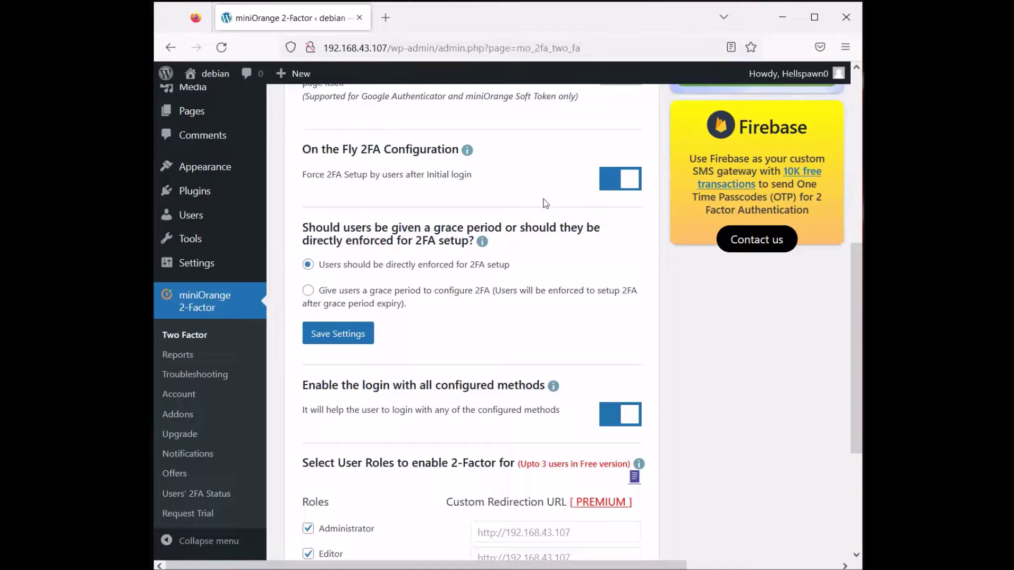
scroll(537, 288, down, 4)
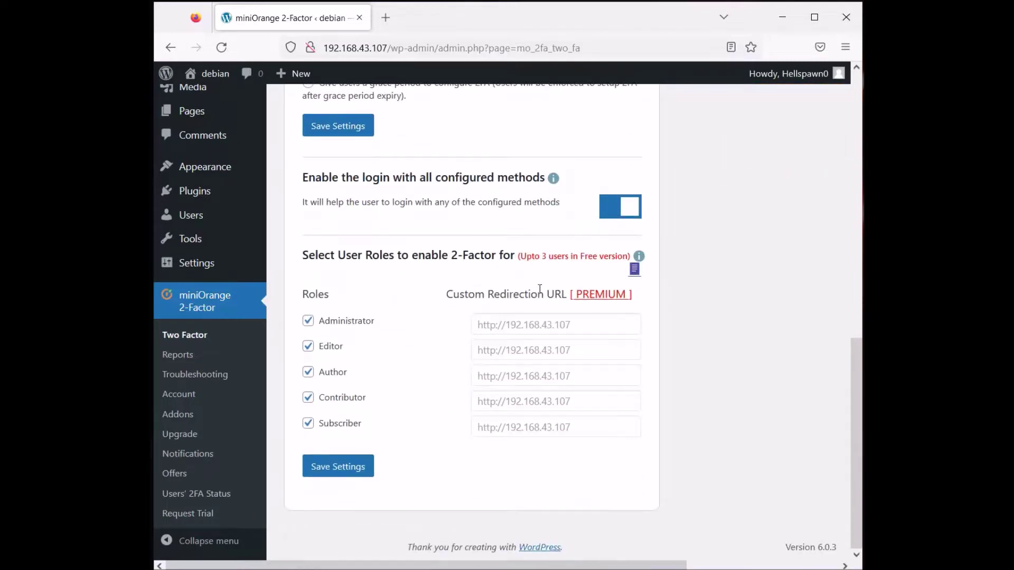
click(337, 474)
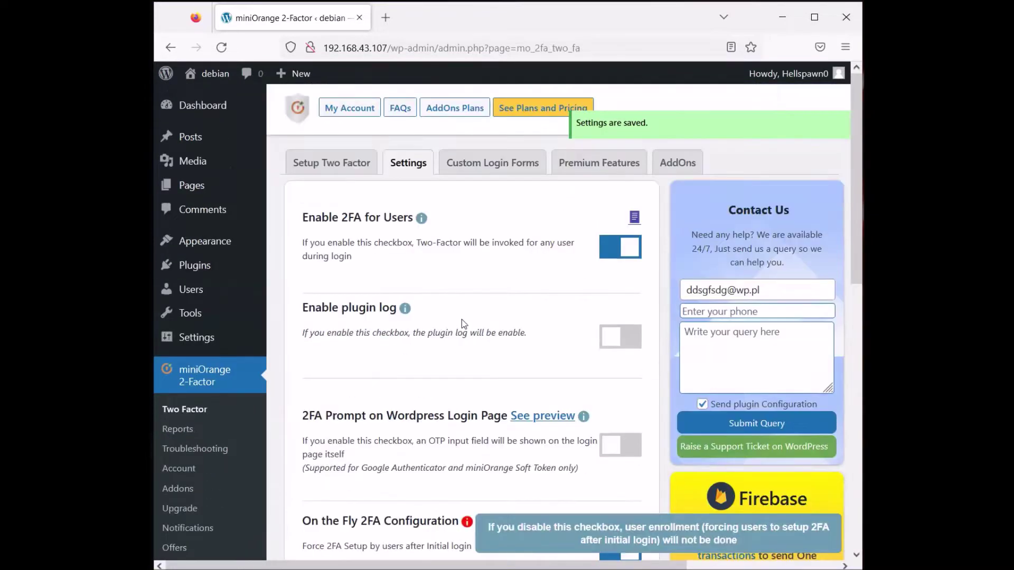
Step: Open the Setup Two Factor tab and review the authenticator QR code
click(325, 165)
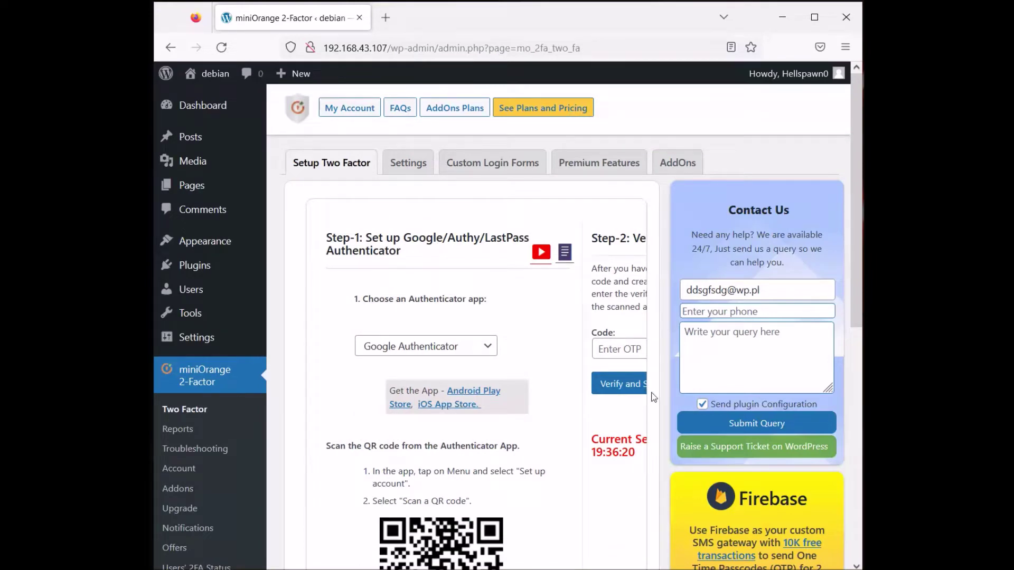
drag(860, 352, 862, 348)
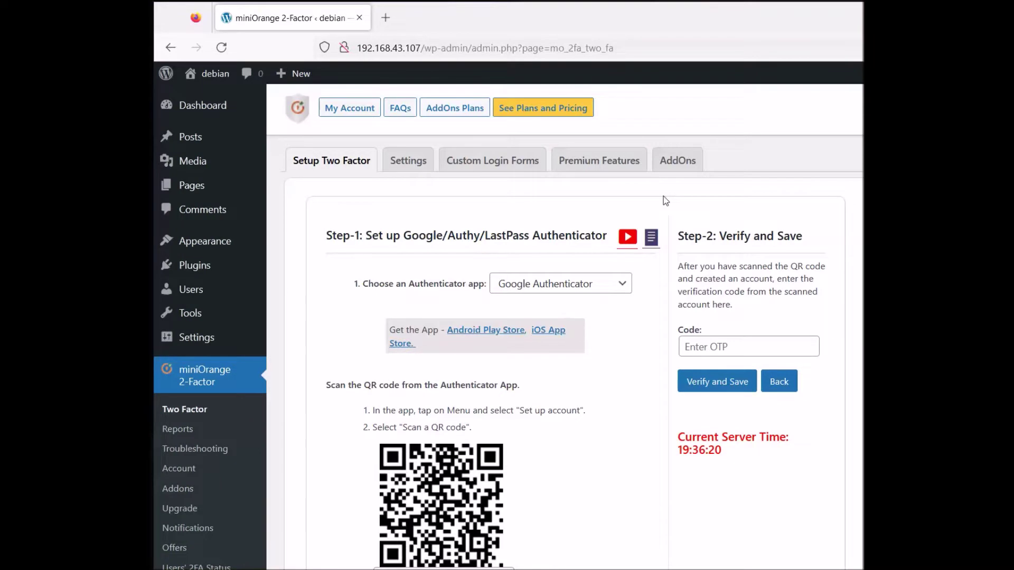
scroll(664, 201, down, 5)
scroll(663, 196, down, 2)
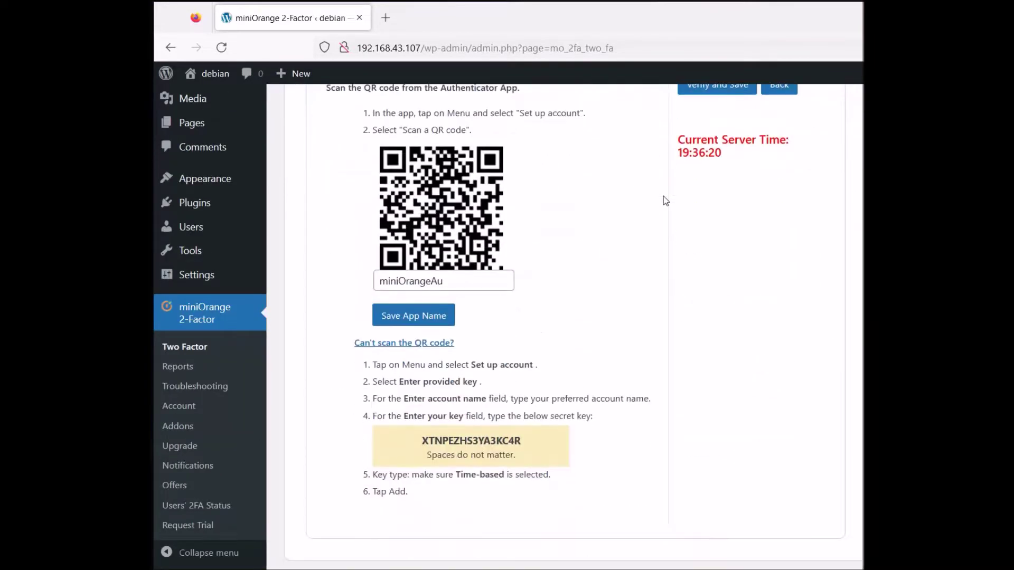
scroll(606, 351, up, 6)
scroll(606, 355, up, 1)
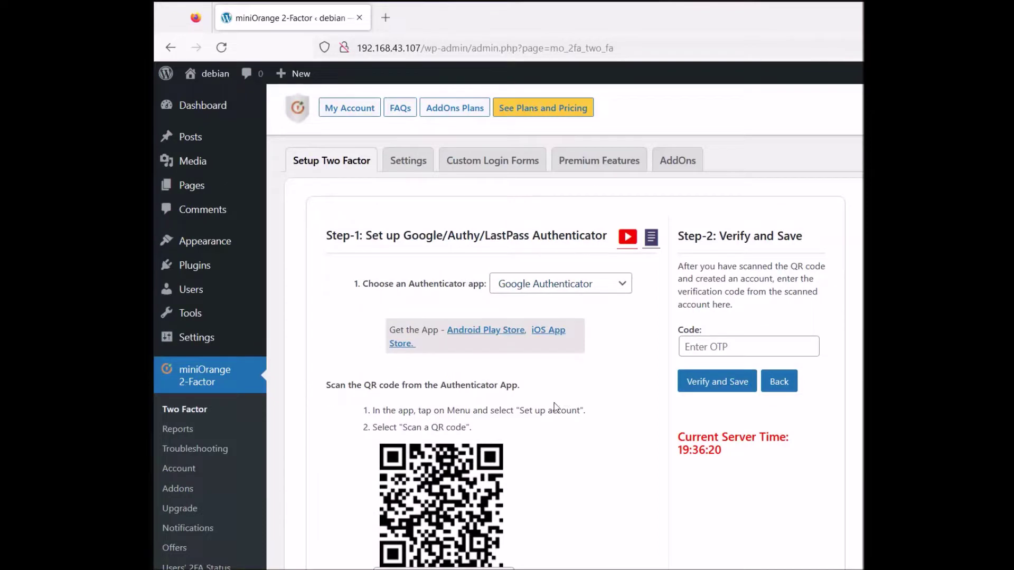
Step: Switch to Settings and back to the QR setup, then log out from the Howdy menu
click(412, 167)
click(330, 168)
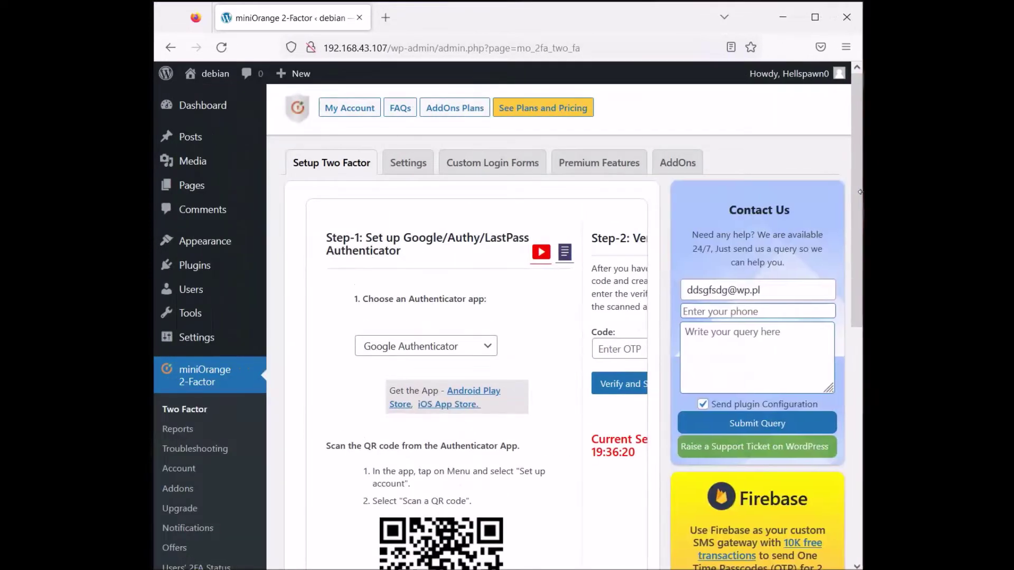
mouse_move(807, 77)
click(761, 143)
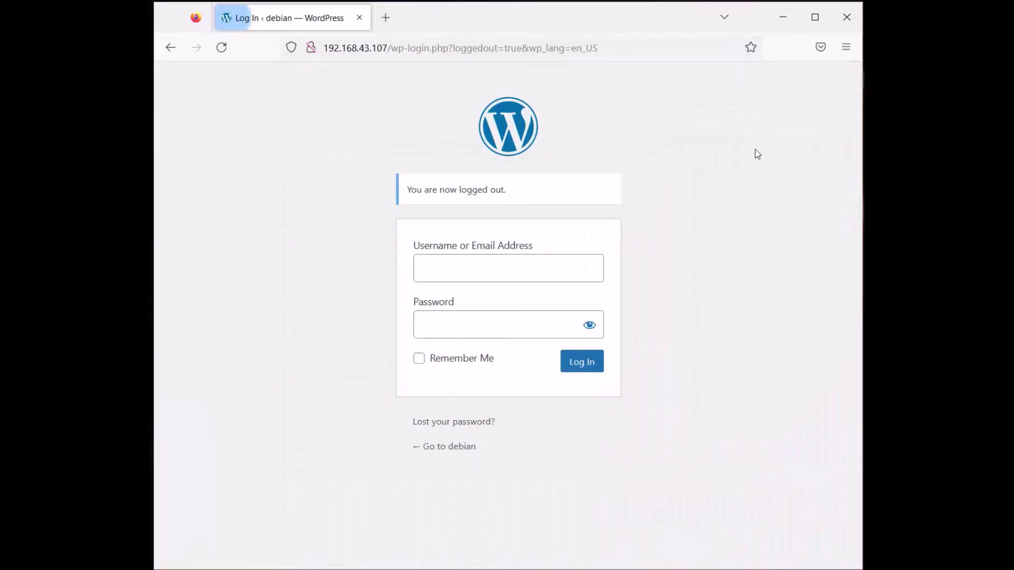
Step: Reload the login page and sign in with the admin username and pasted password
click(686, 232)
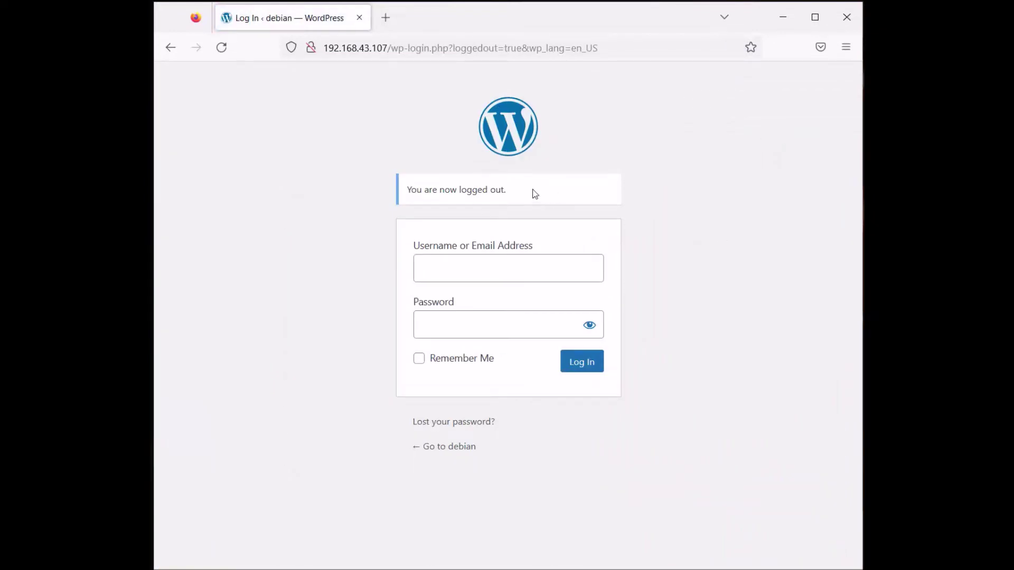
click(492, 272)
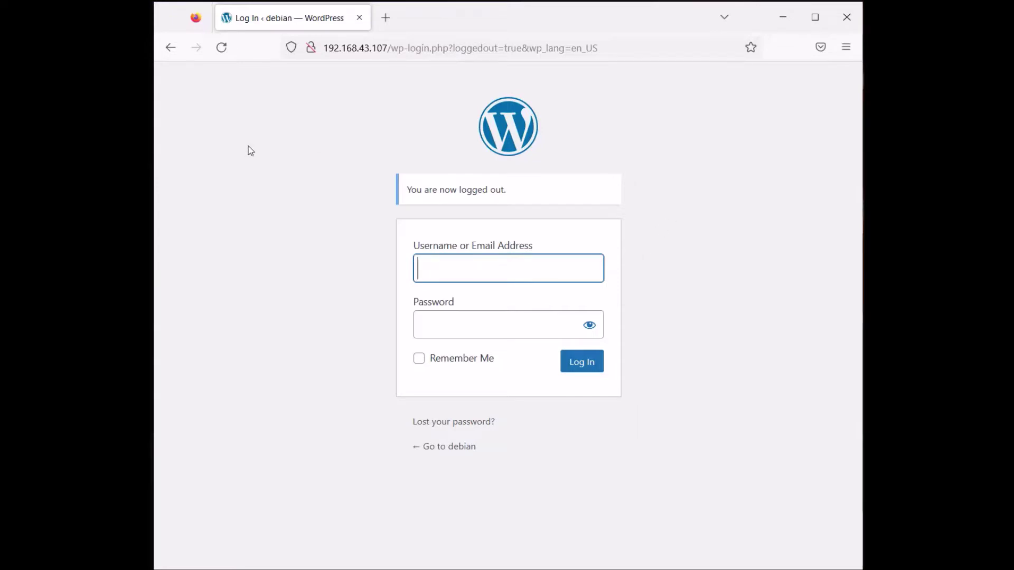
right_click(294, 152)
key(Escape)
click(221, 47)
text(Hellspawn0)
key(Tab)
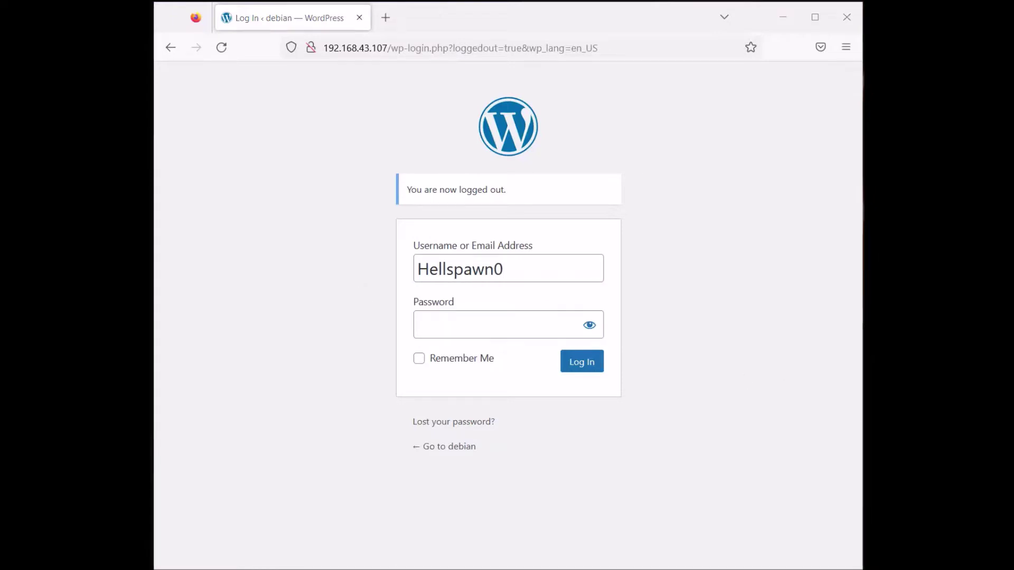
click(507, 323)
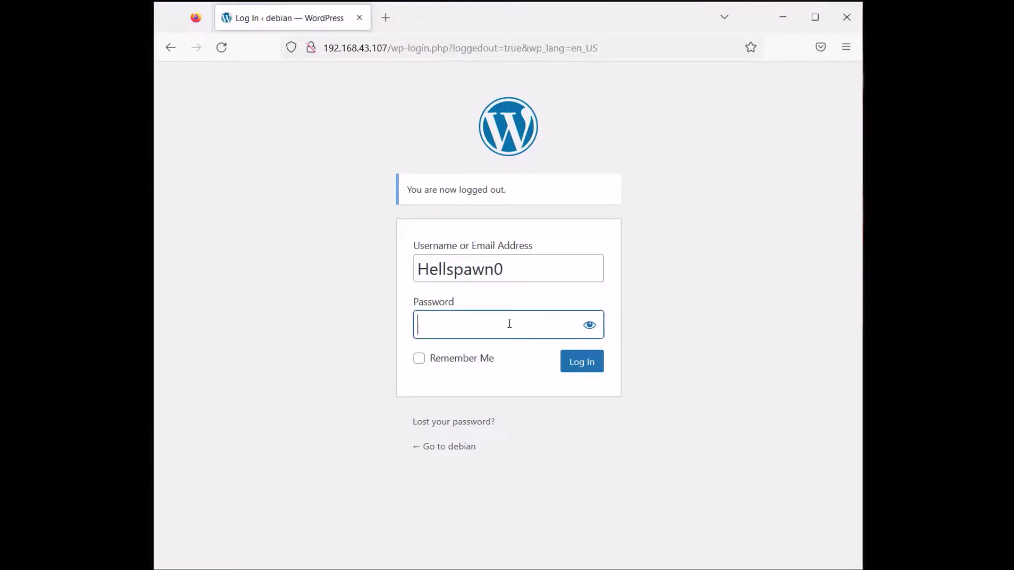
right_click(508, 325)
click(540, 473)
click(595, 370)
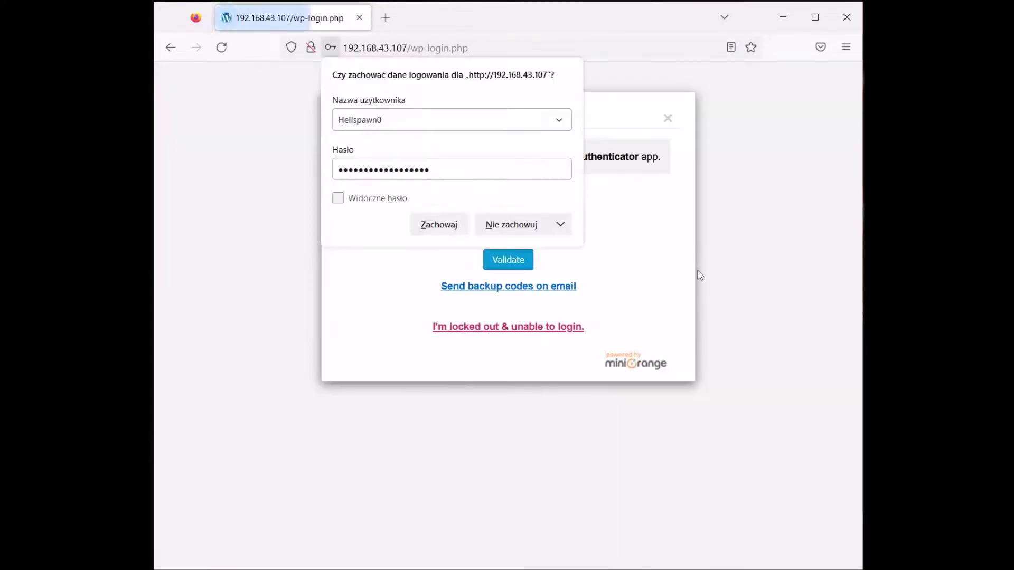
Step: Decline the browser's save prompt and validate a one-time authenticator code
click(507, 224)
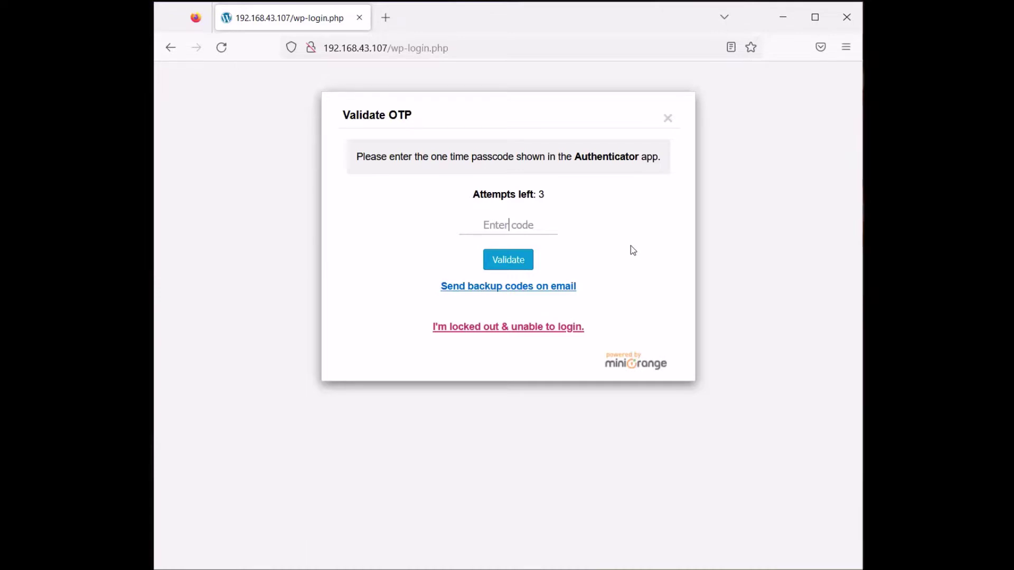
click(521, 260)
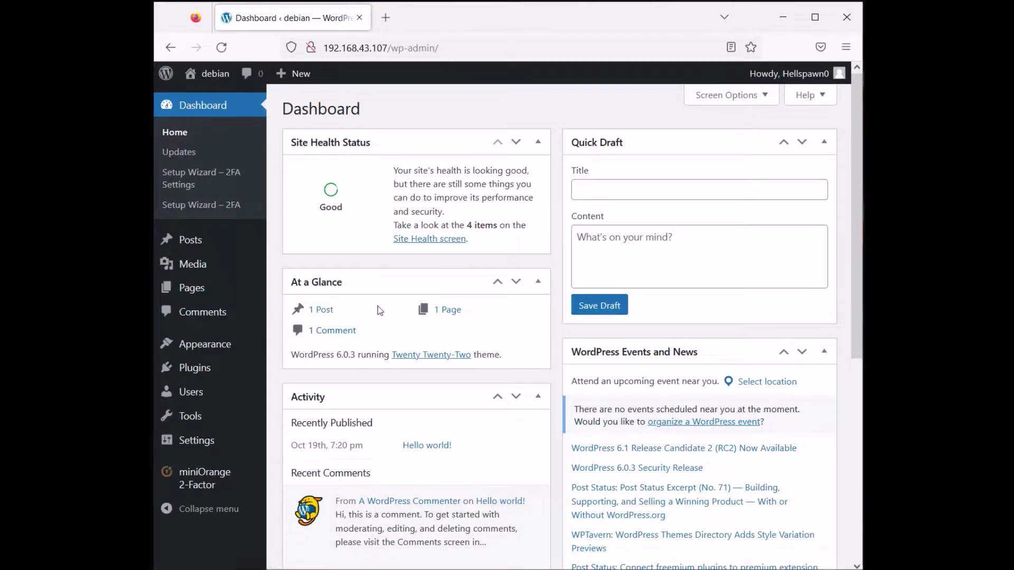
Step: Open miniOrange's Upgrade page, widen the window, and browse the Cloud and On Premise plans, such as Basic at $30/year
mouse_move(198, 486)
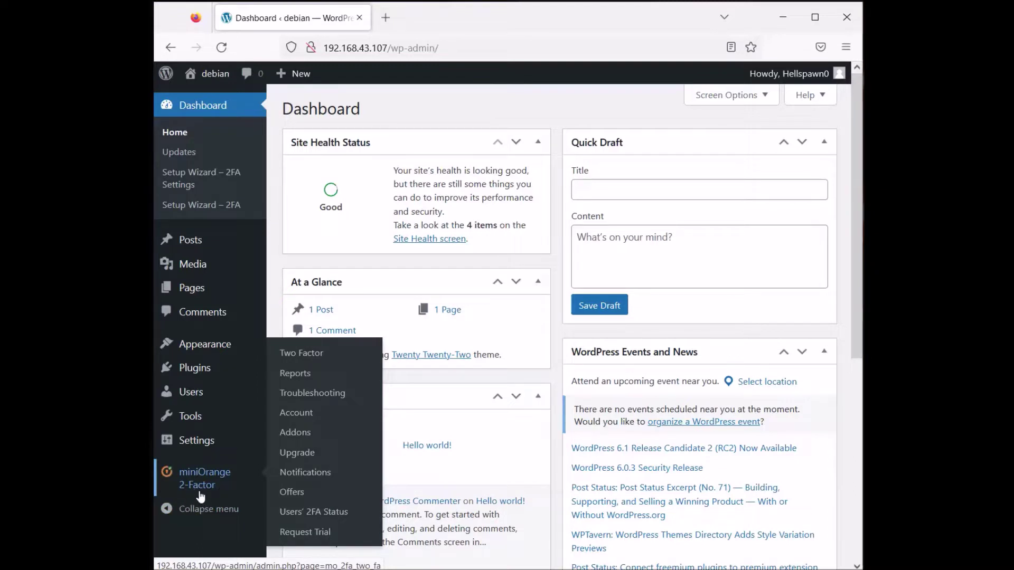
click(298, 453)
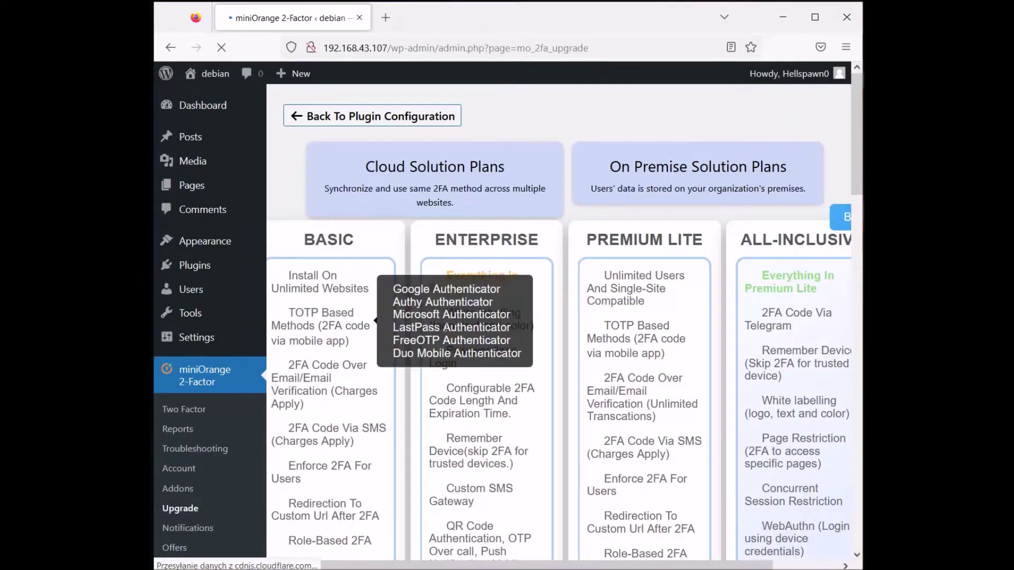
drag(860, 220, 1003, 220)
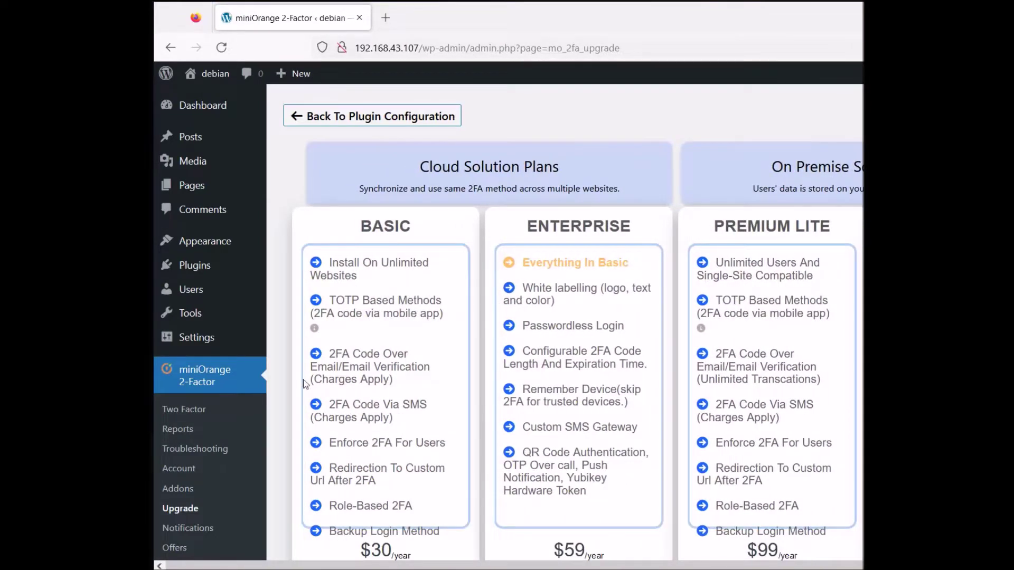
scroll(445, 360, down, 5)
scroll(429, 309, up, 4)
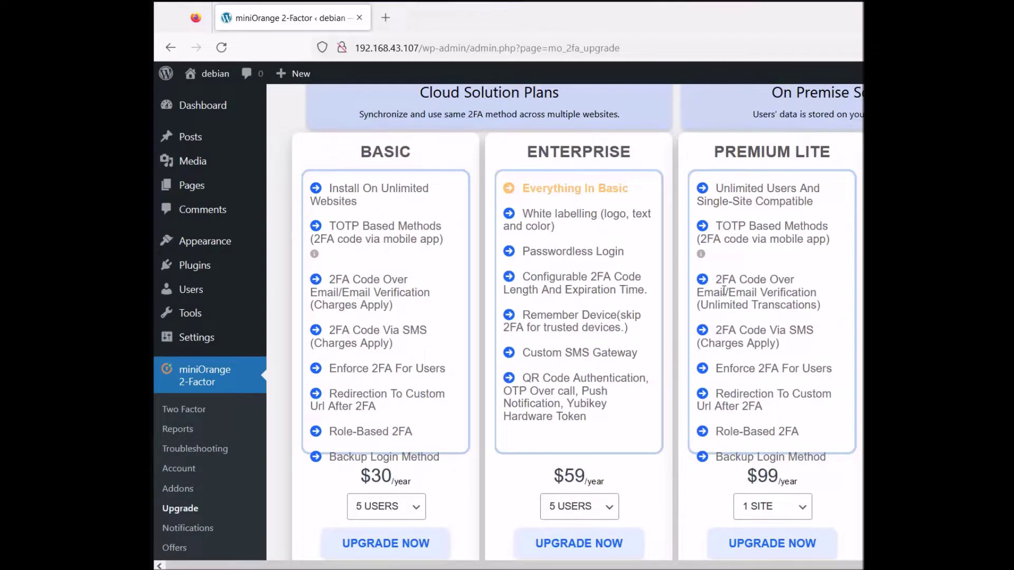
scroll(528, 316, down, 5)
scroll(522, 331, down, 12)
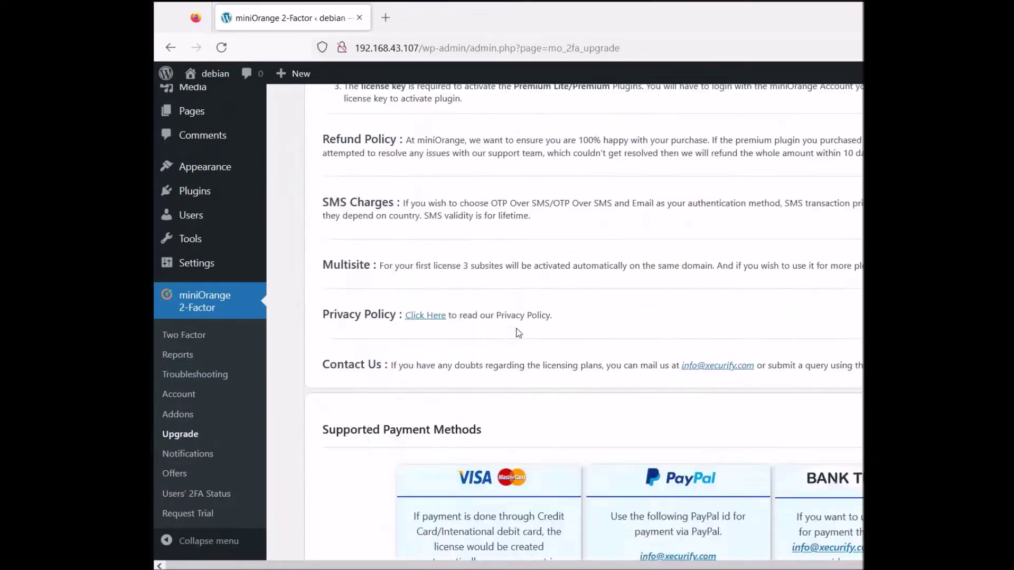
scroll(517, 327, up, 15)
scroll(519, 331, up, 4)
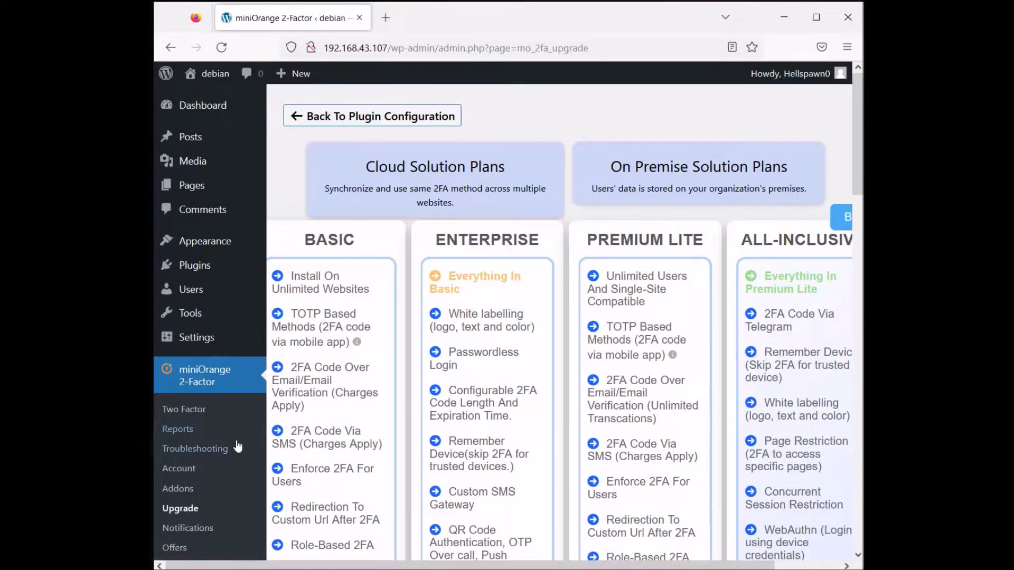
scroll(233, 446, down, 3)
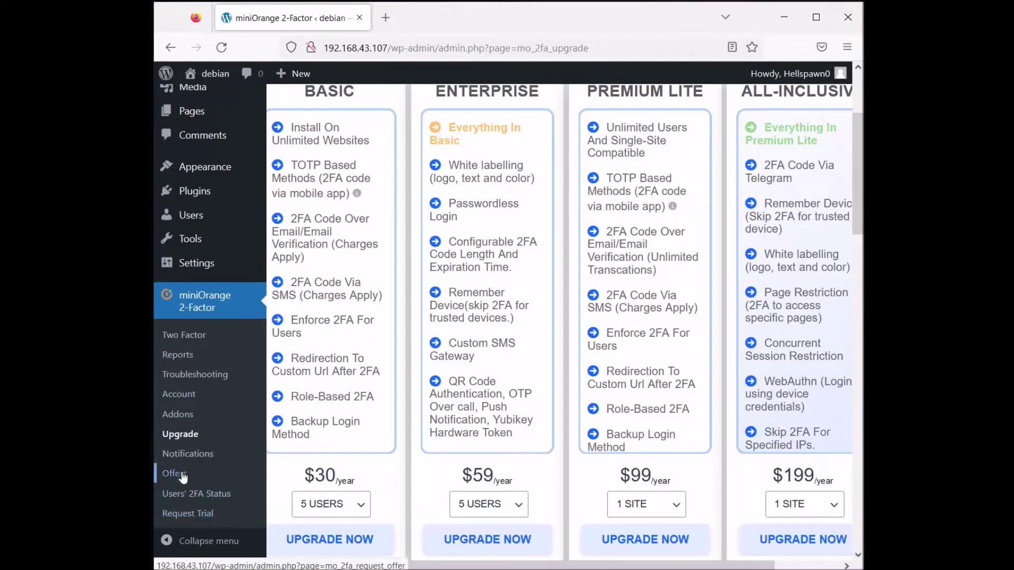
Step: Return to the miniOrange two-factor setup page and look over its 2FA settings
click(189, 342)
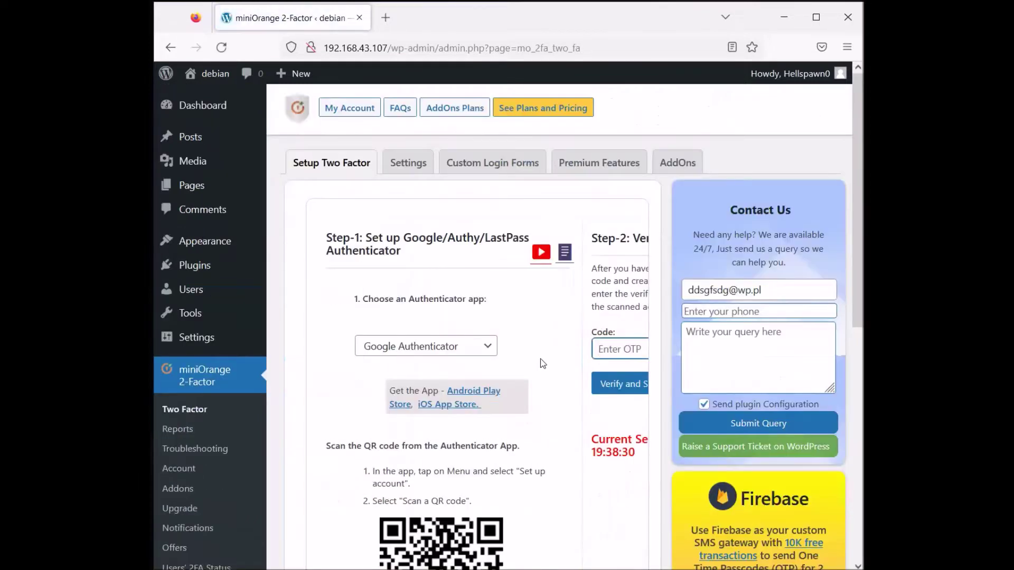
scroll(565, 358, down, 4)
scroll(566, 358, up, 4)
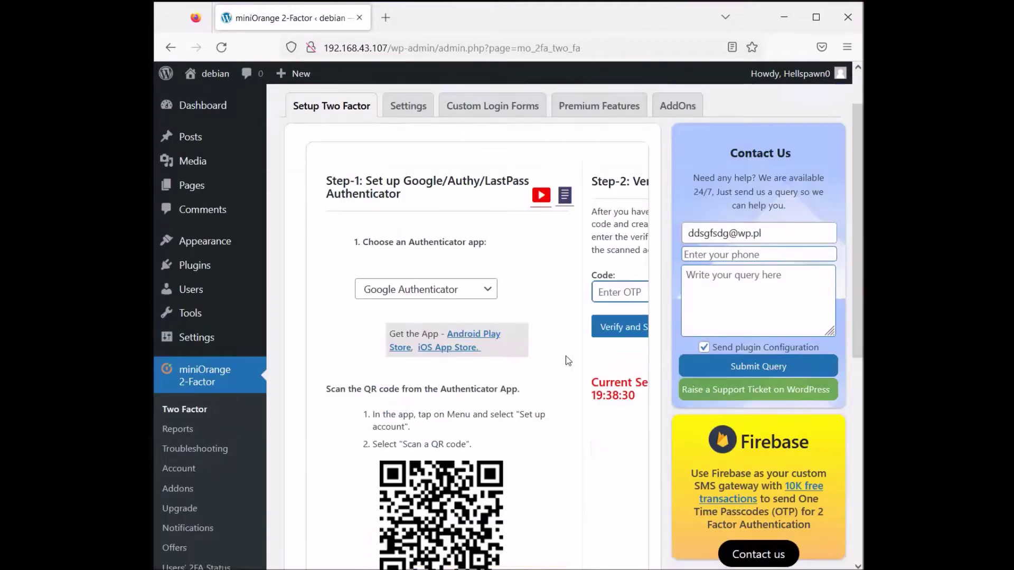
click(409, 164)
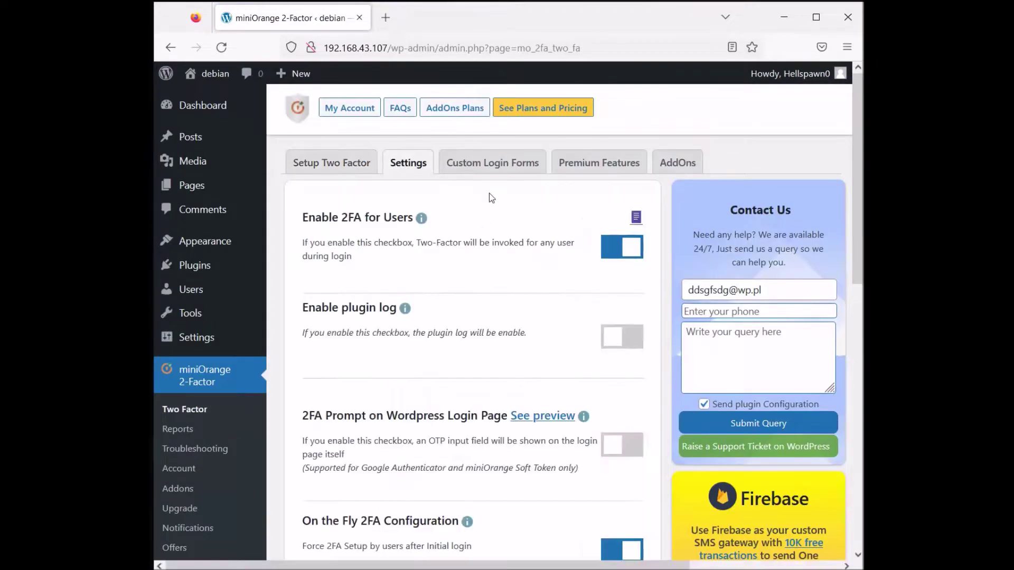
scroll(470, 346, down, 10)
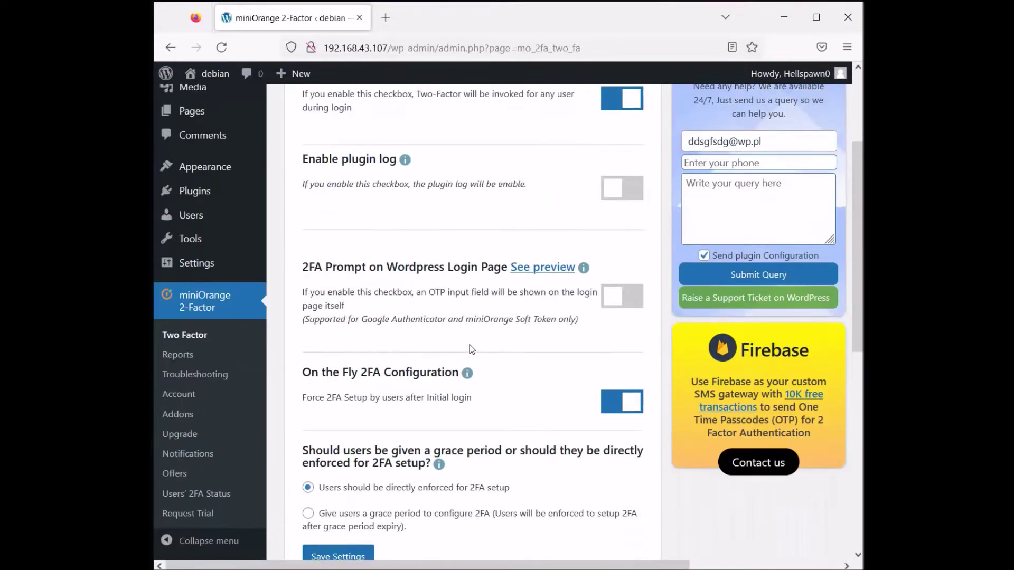
scroll(470, 345, up, 10)
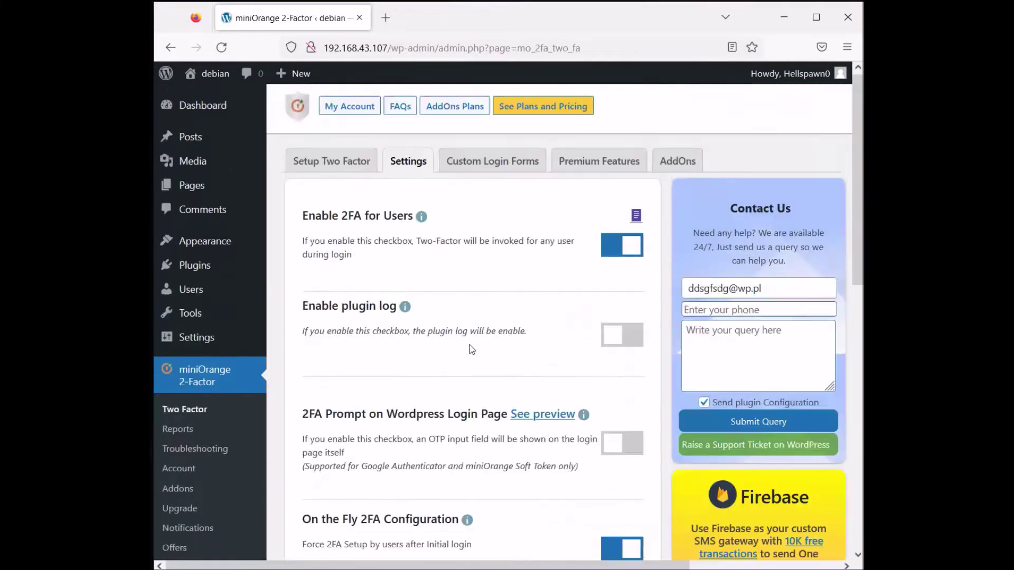
Step: Browse the Custom Login Forms table, including Woocommerce and Ultimate Member
click(501, 162)
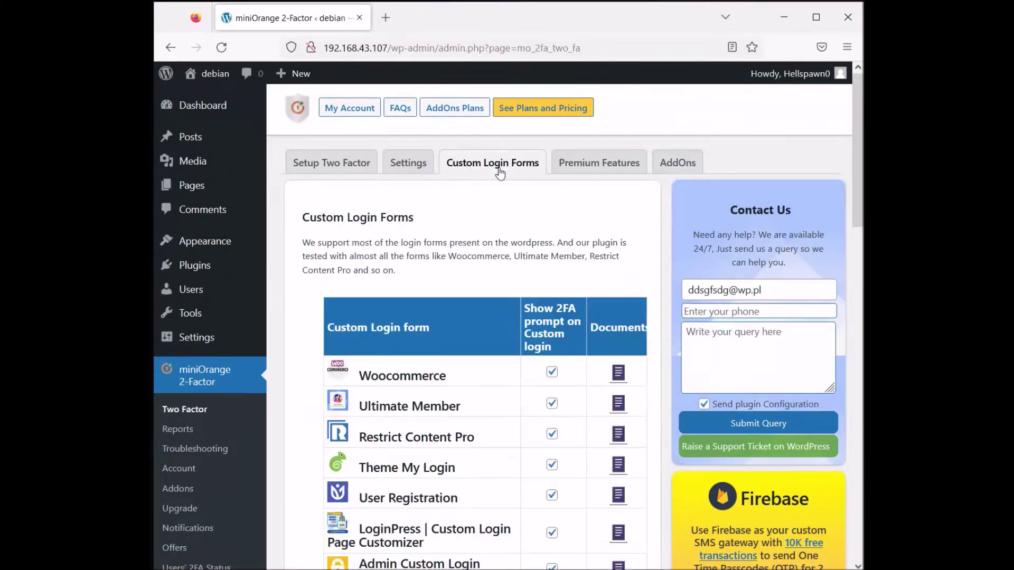
scroll(619, 256, down, 3)
scroll(630, 240, down, 3)
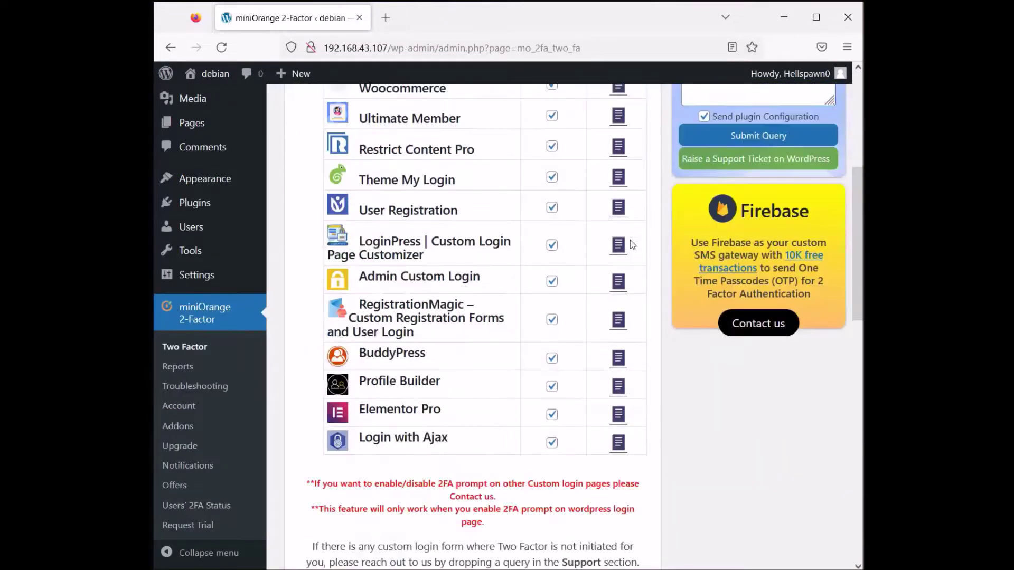
scroll(629, 245, up, 6)
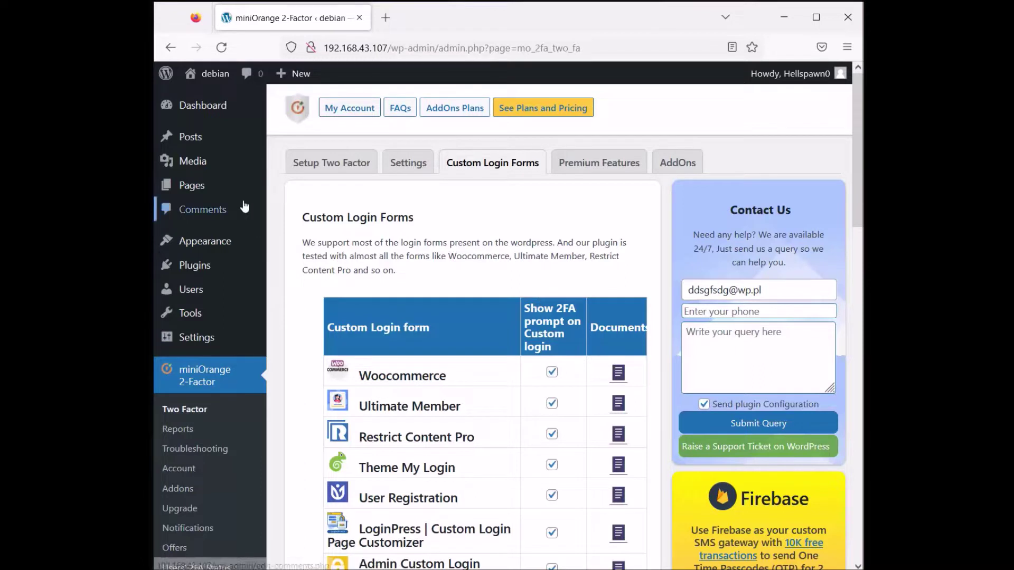
mouse_move(236, 192)
mouse_move(243, 241)
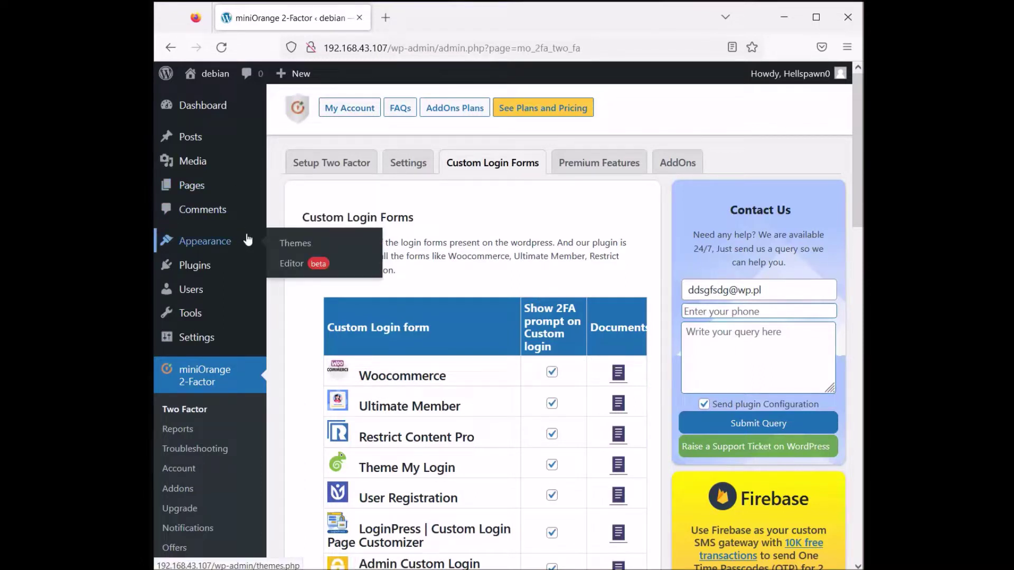
Step: Go to Plugins > Add New and search for Loginizer
click(233, 266)
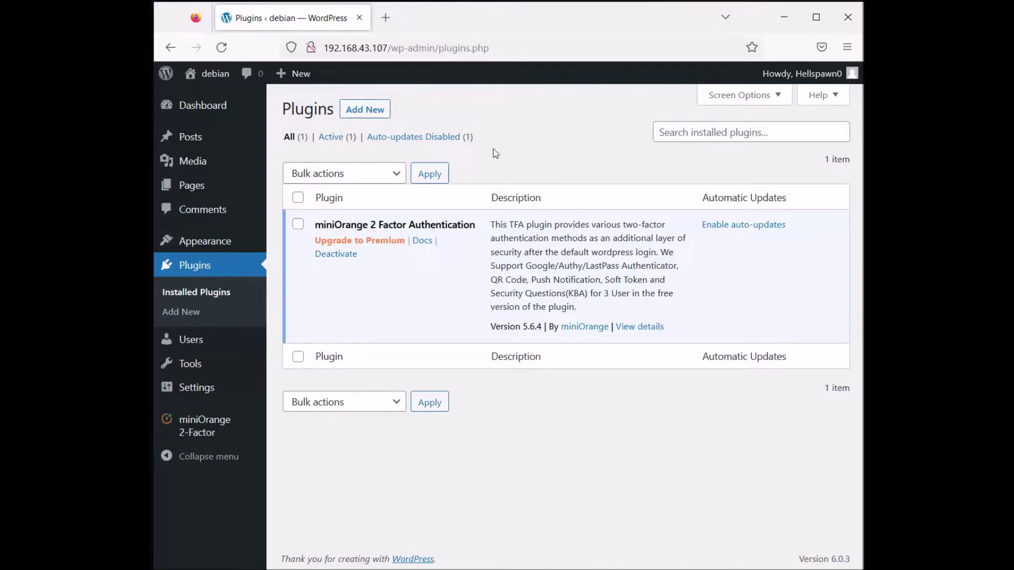
click(364, 110)
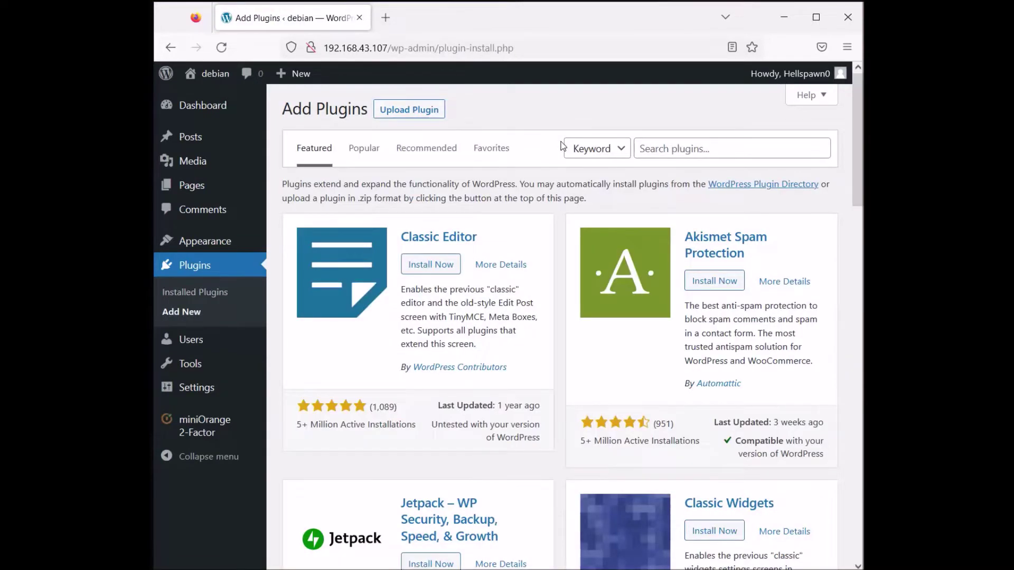
click(670, 149)
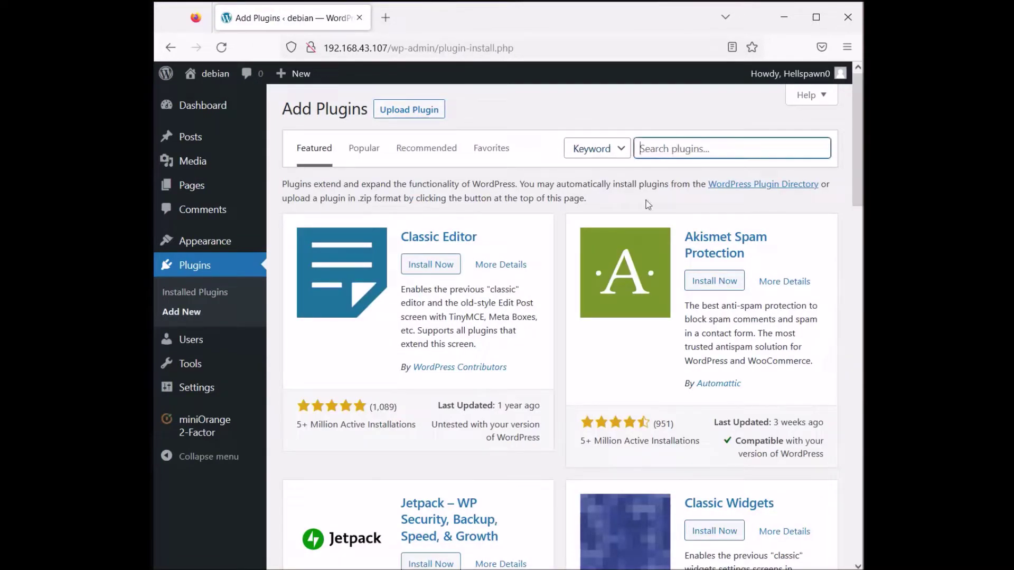
text(loginizer)
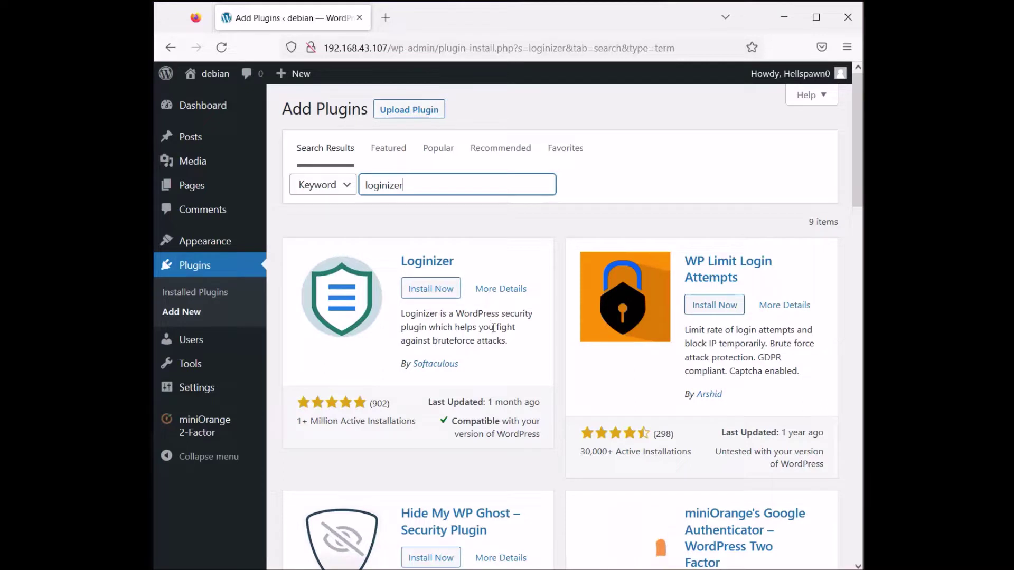
Step: Install the Loginizer brute-force protection plugin from the results and activate it
click(404, 331)
drag(405, 330, 512, 344)
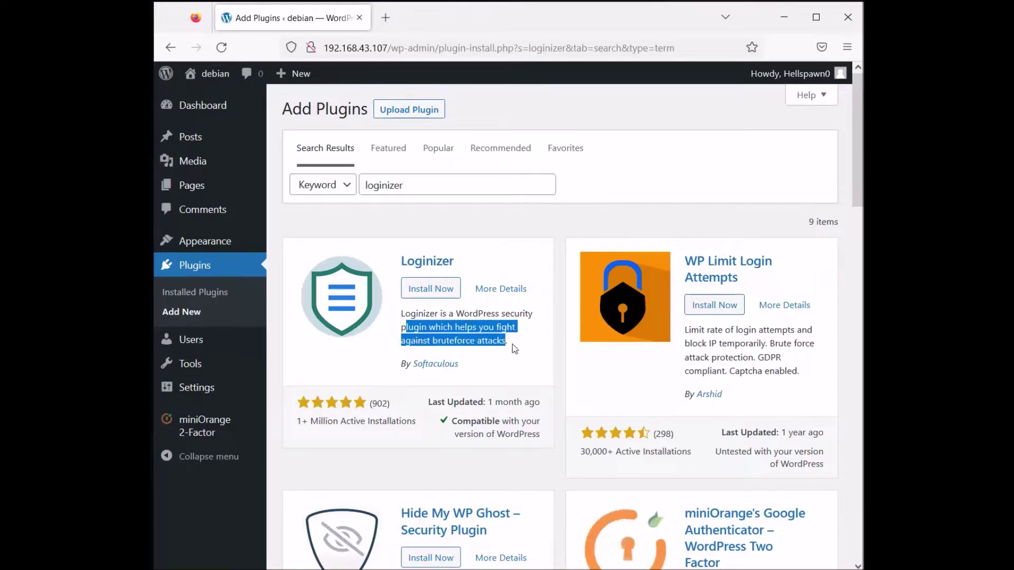
click(513, 346)
click(431, 290)
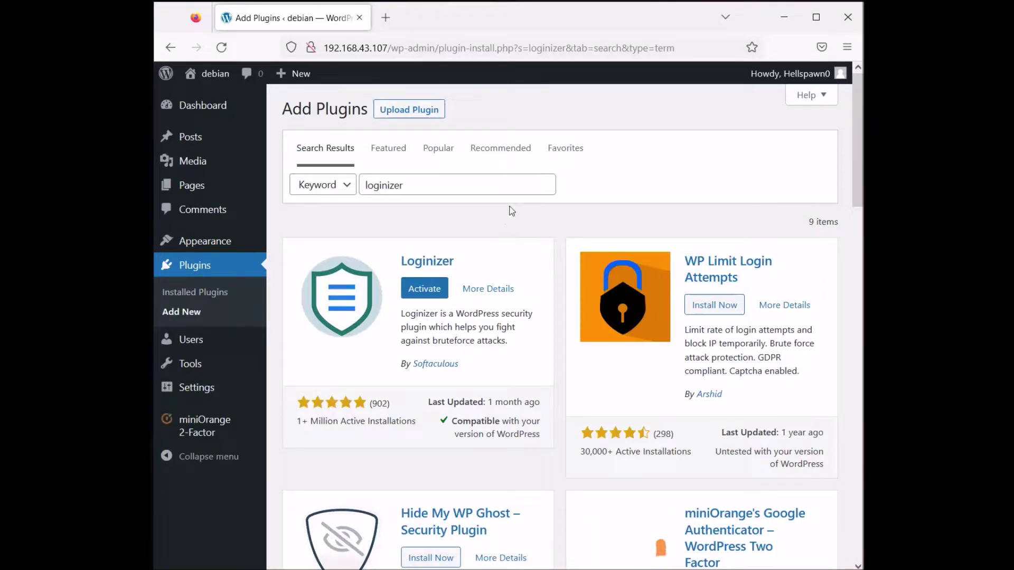
click(429, 289)
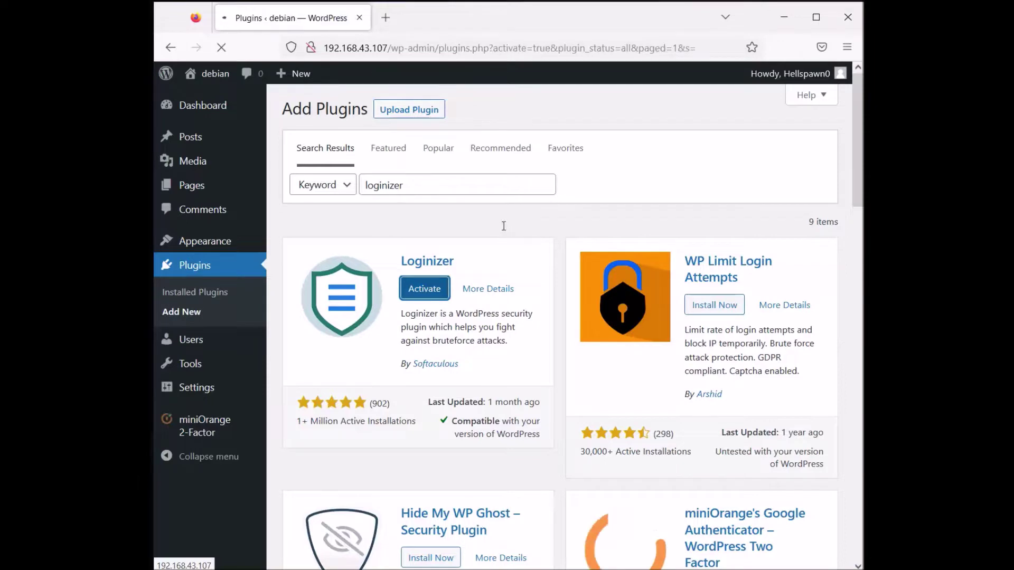
Step: Open Loginizer's Settings dashboard and dismiss the newsletter box
scroll(499, 221, down, 1)
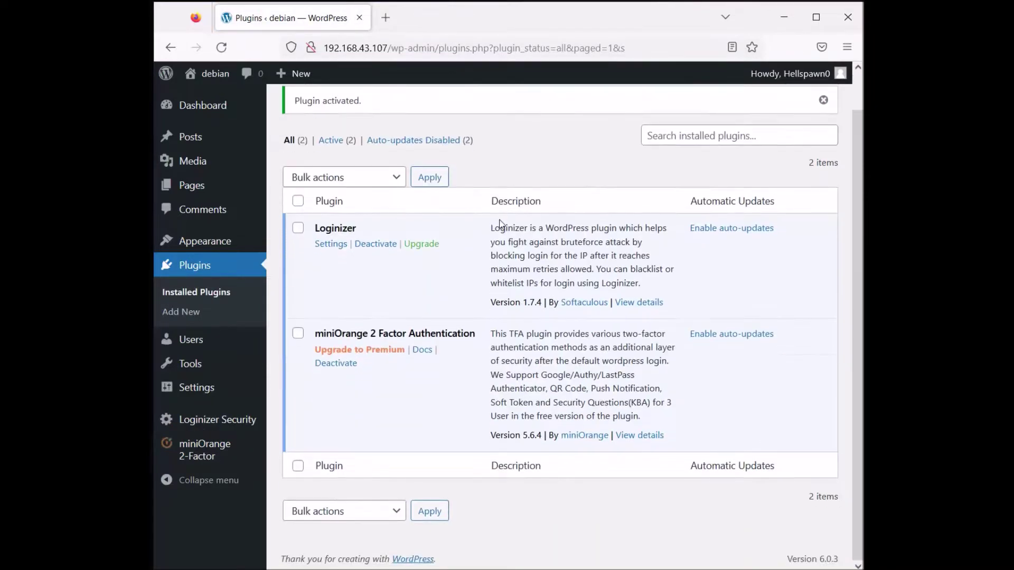
scroll(404, 268, up, 1)
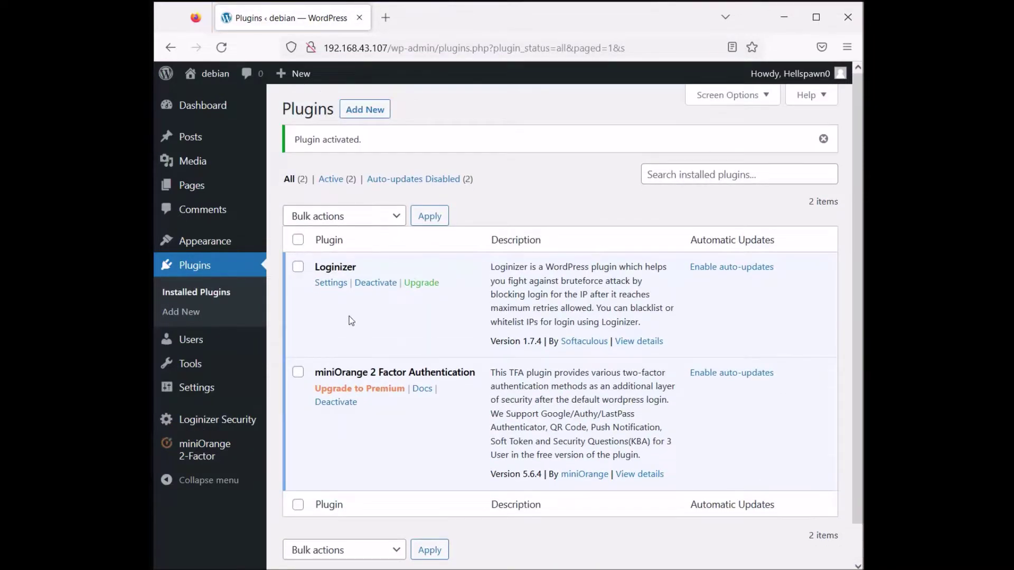
click(331, 283)
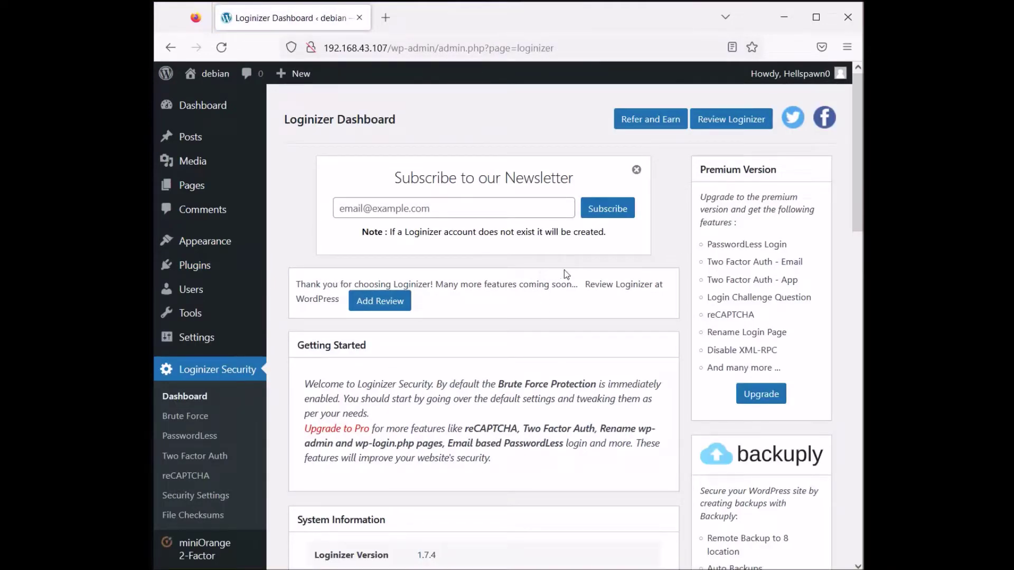
click(637, 170)
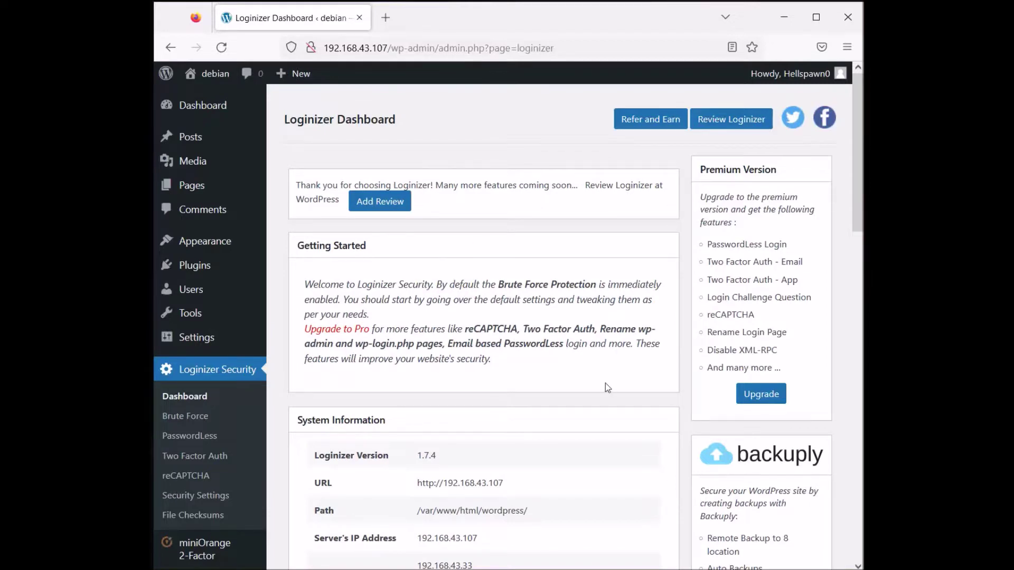
Step: Review the System Information section, pointing out the server and your own IP addresses
scroll(561, 279, down, 4)
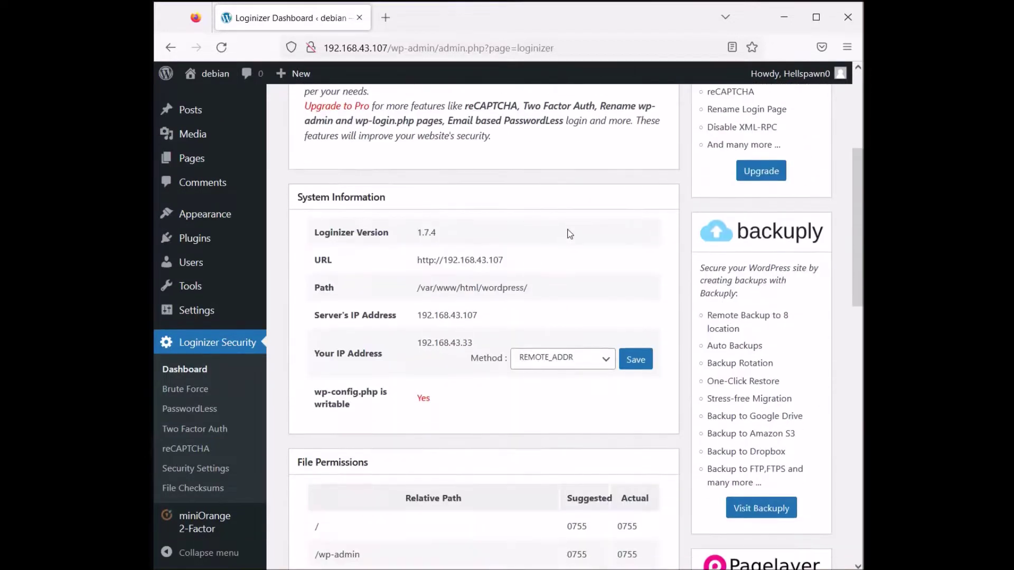
scroll(577, 231, up, 1)
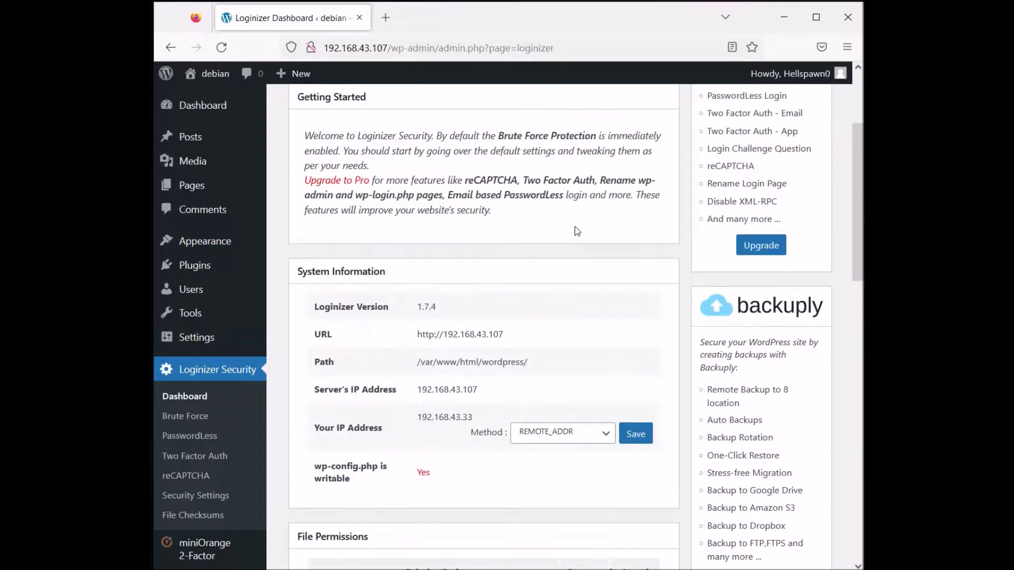
drag(484, 396, 411, 399)
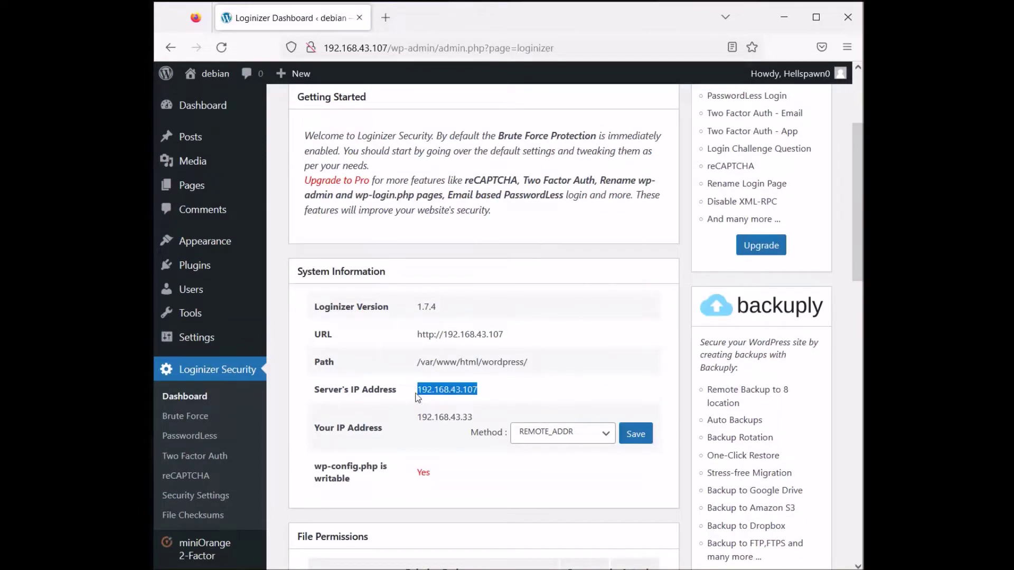
click(565, 382)
drag(478, 419, 407, 428)
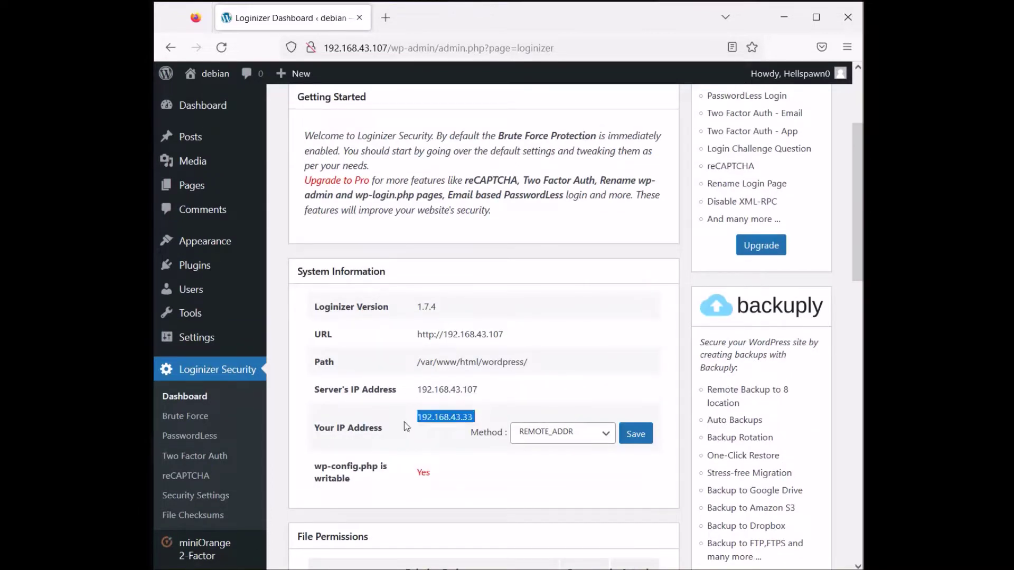
click(565, 375)
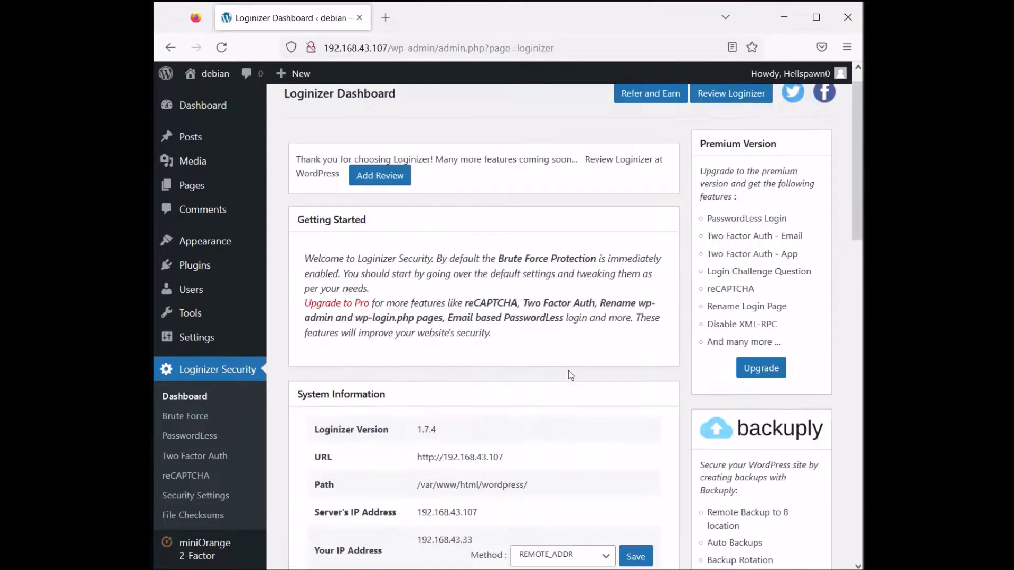
scroll(569, 375, up, 2)
scroll(571, 375, down, 3)
drag(481, 343, 414, 353)
click(503, 335)
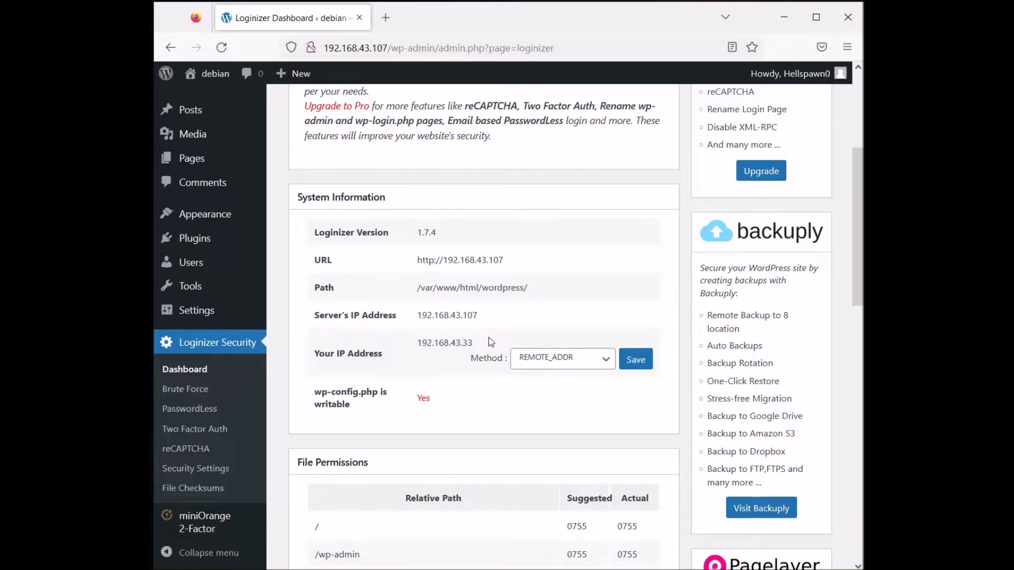
Step: Check File Permissions, where wp-config.php shows 0666 against the suggested 0444
scroll(535, 306, down, 3)
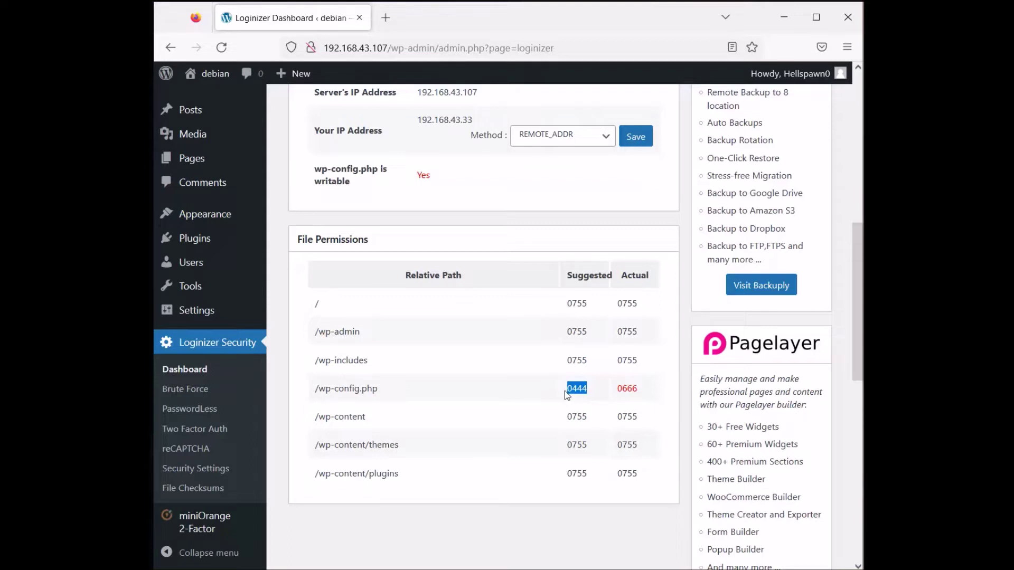
click(637, 399)
drag(620, 389, 613, 389)
click(581, 449)
mouse_move(463, 568)
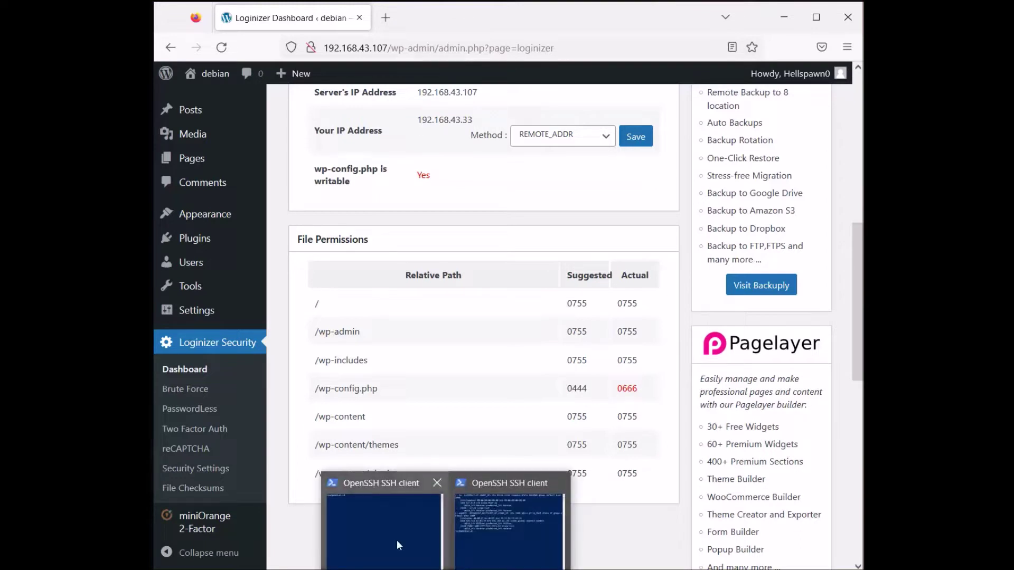
mouse_move(388, 568)
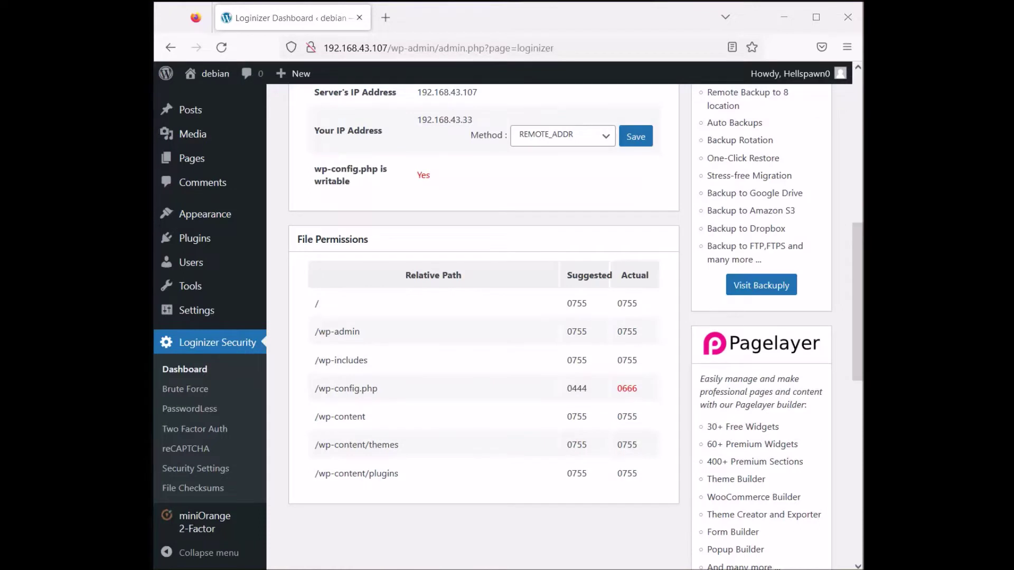
Step: In the SSH terminal, list the files in /var/www/html/wordpress with their permissions
click(399, 543)
drag(402, 22, 516, 102)
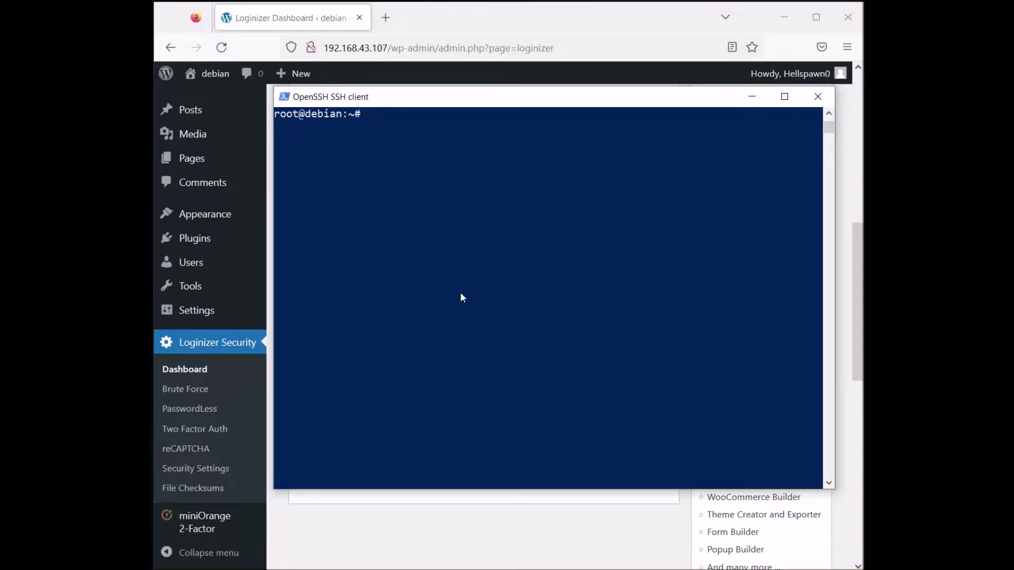
text(cd /var/www/html/wordpress)
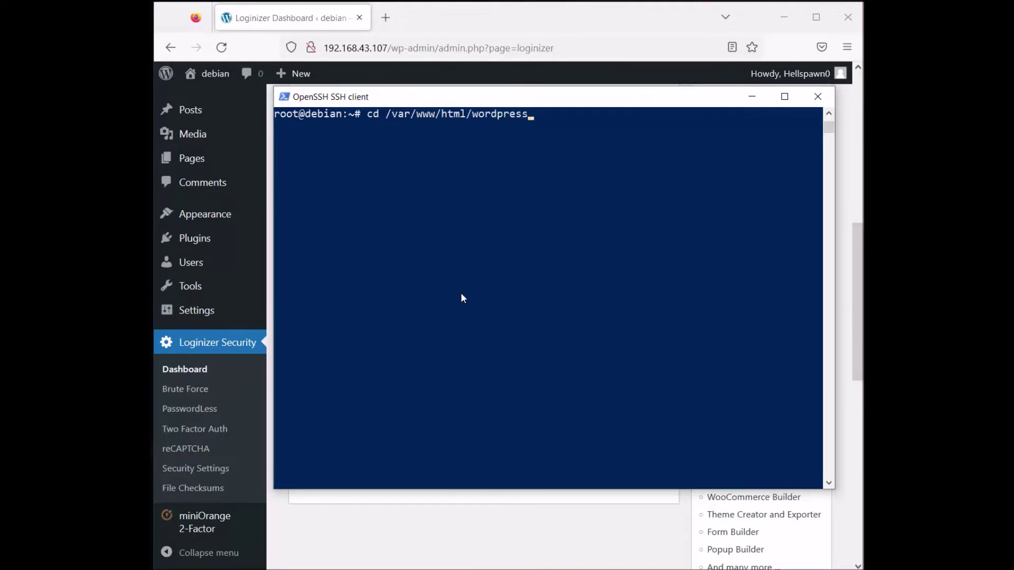
key(Return)
text(ls)
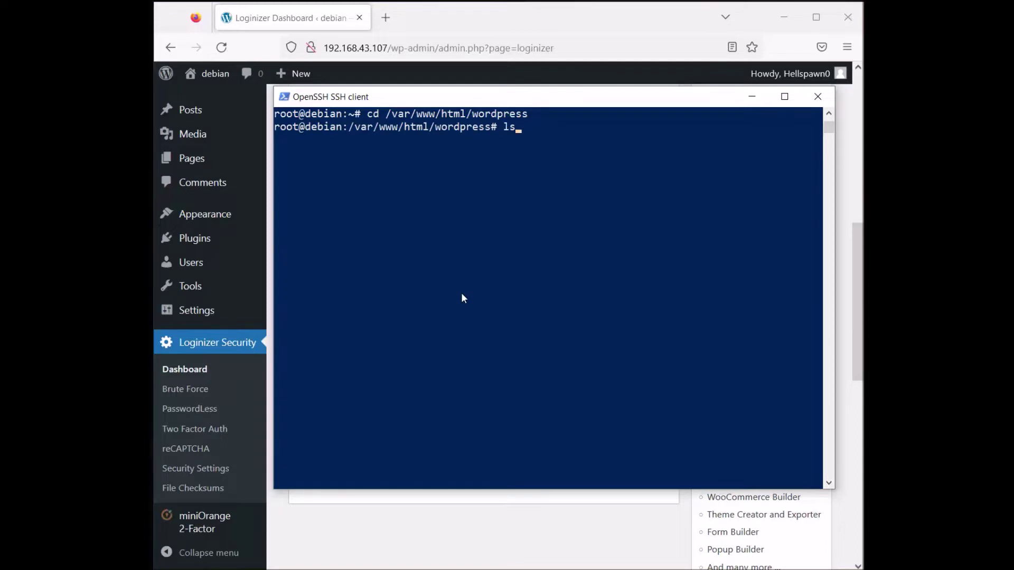
text( -)
text(l)
key(Return)
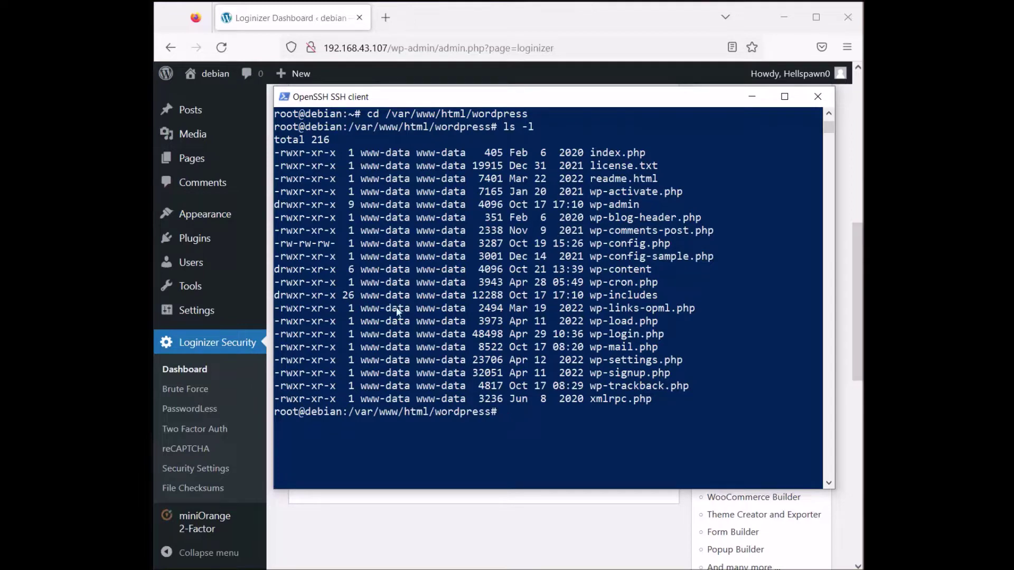
mouse_move(417, 103)
mouse_down()
mouse_move(478, 104)
mouse_move(422, 104)
mouse_up()
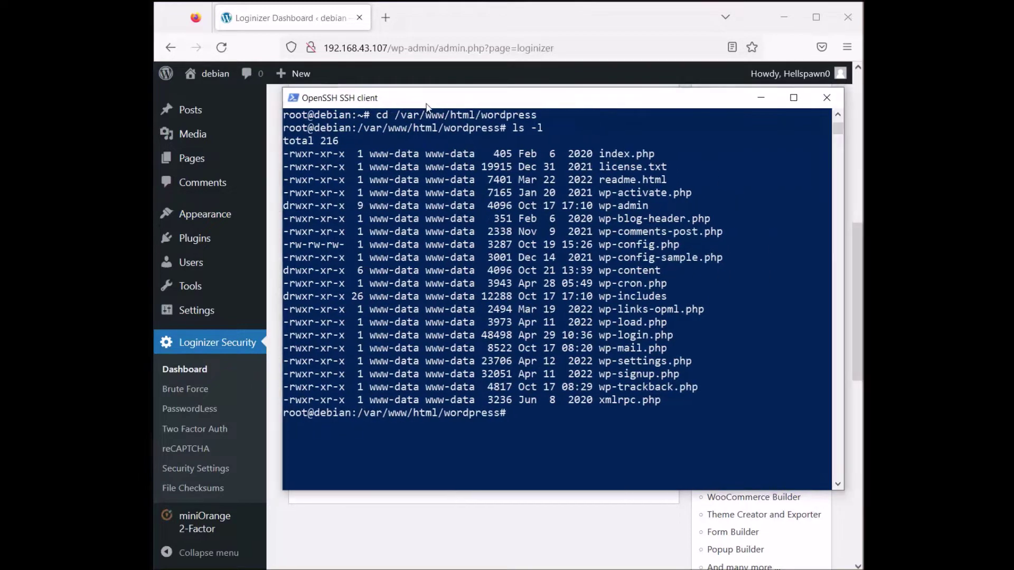
drag(461, 97, 436, 95)
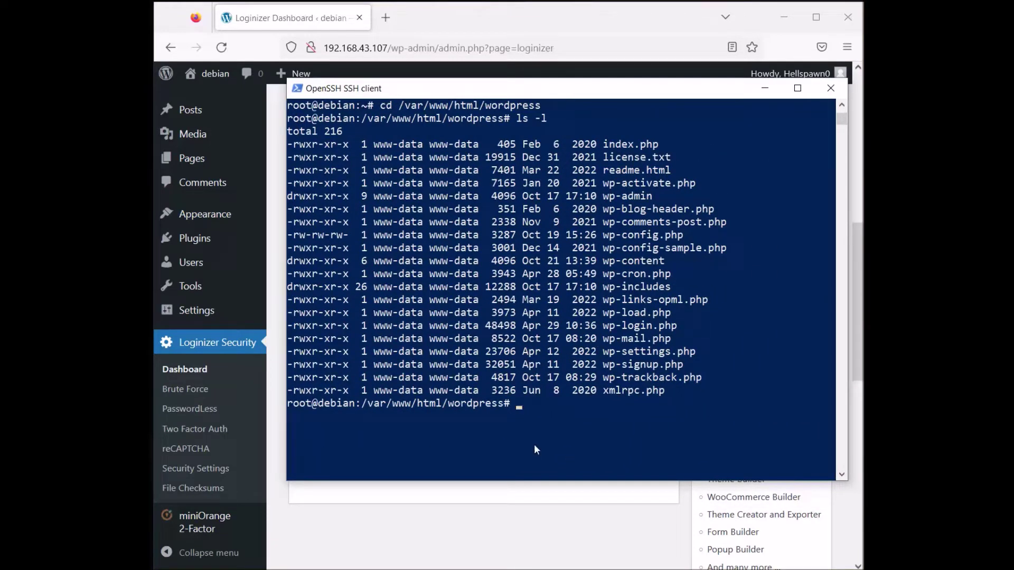
Step: Run chmod 444 wp-config.php and confirm with ls -l that it reads -r--r--r--
text(chmod)
mouse_move(547, 88)
mouse_down()
mouse_move(791, 85)
mouse_move(950, 111)
mouse_move(950, 123)
mouse_move(690, 125)
mouse_move(543, 106)
mouse_up()
text(444)
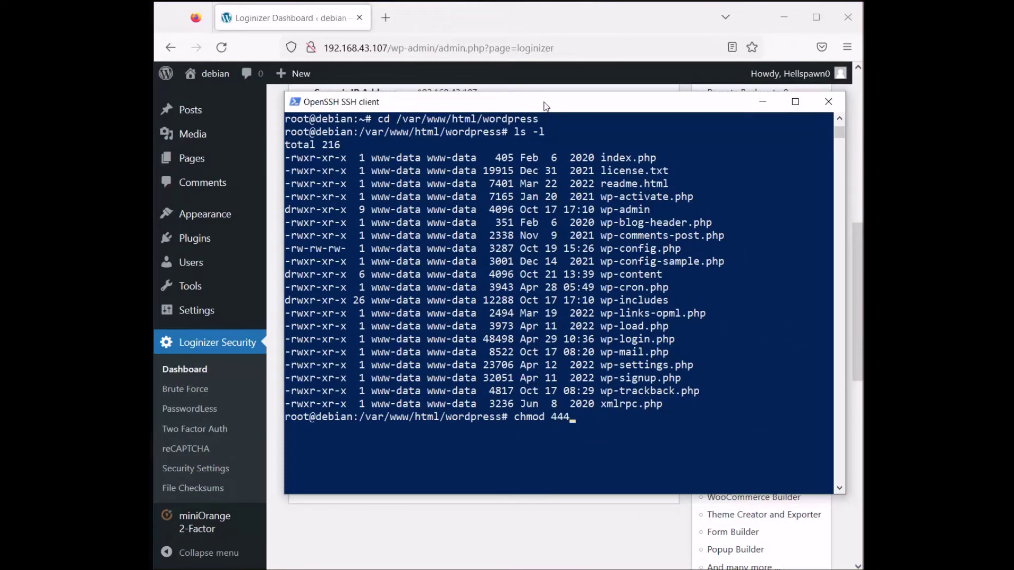
text( wp-config.php)
drag(561, 106, 521, 116)
key(Return)
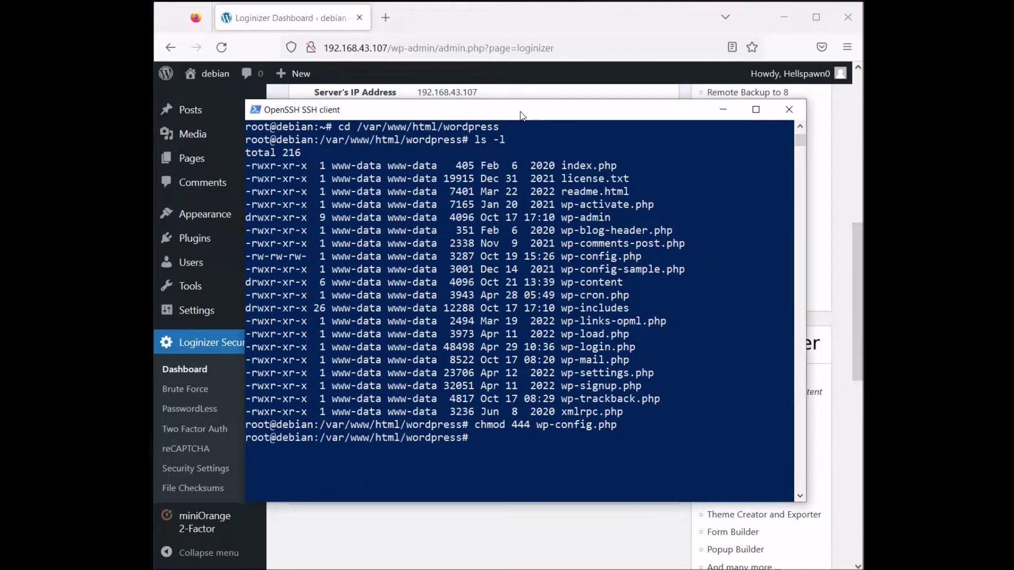
text(ls -l)
key(Return)
text(\)
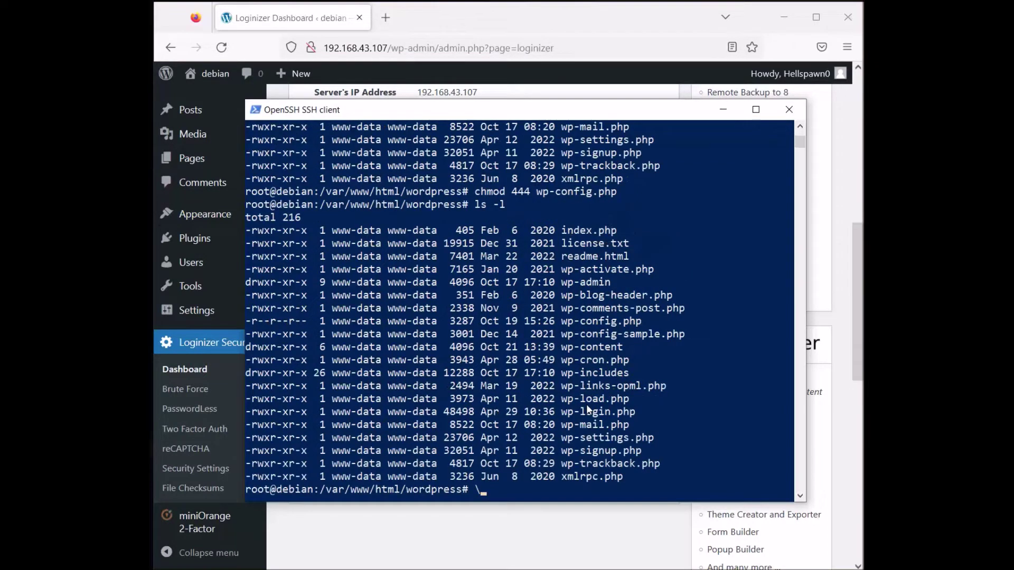
key(BackSpace)
click(632, 33)
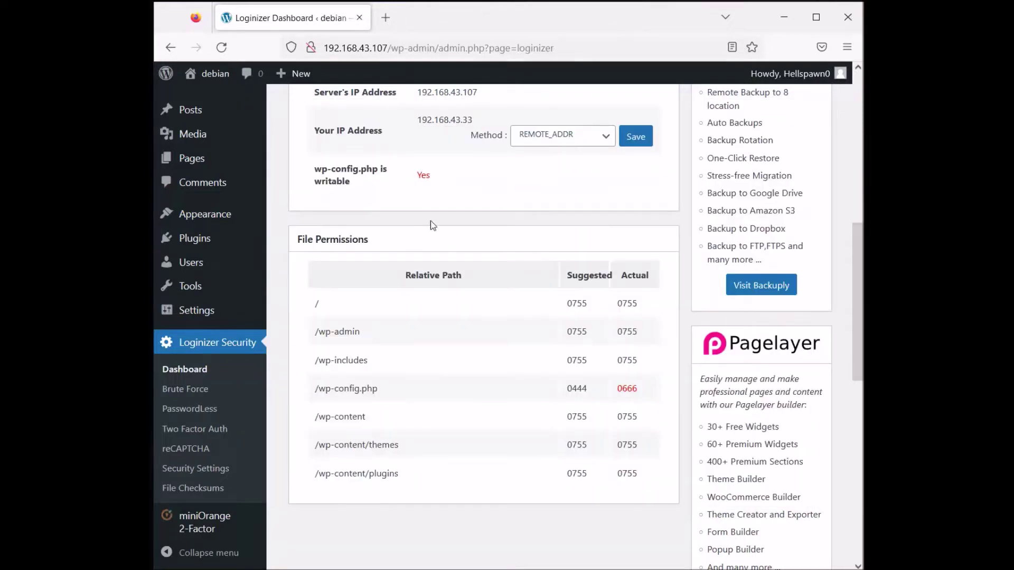
Step: Reload the Loginizer dashboard and confirm wp-config.php is now not writable, at 0444
click(221, 48)
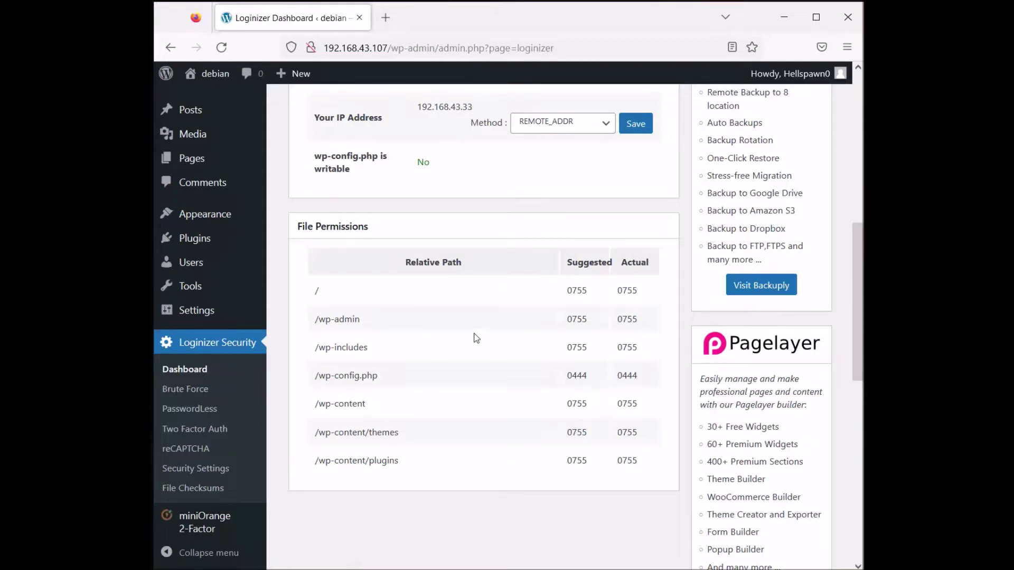
scroll(531, 451, up, 5)
scroll(530, 448, down, 4)
scroll(425, 467, down, 3)
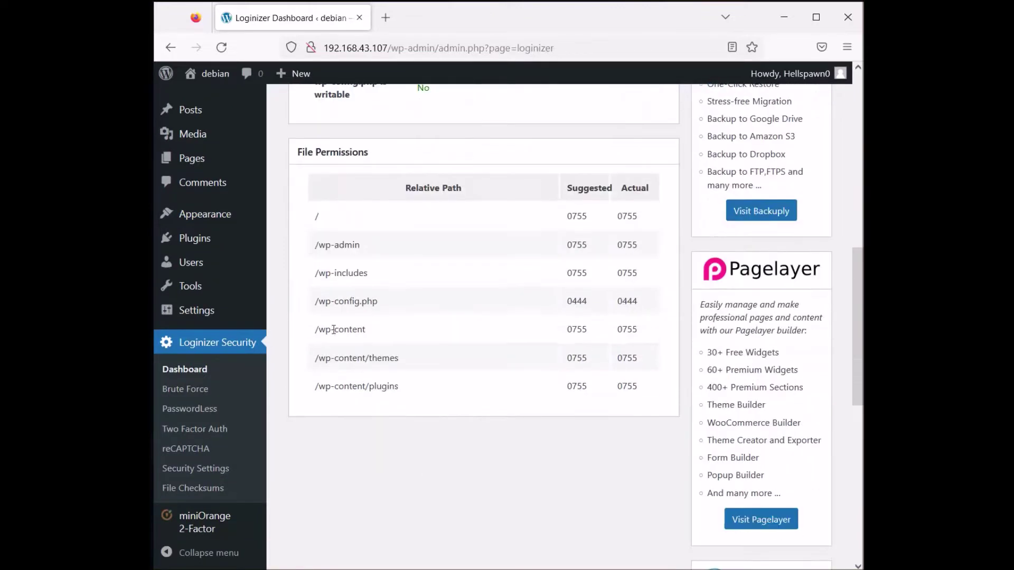
scroll(547, 312, up, 9)
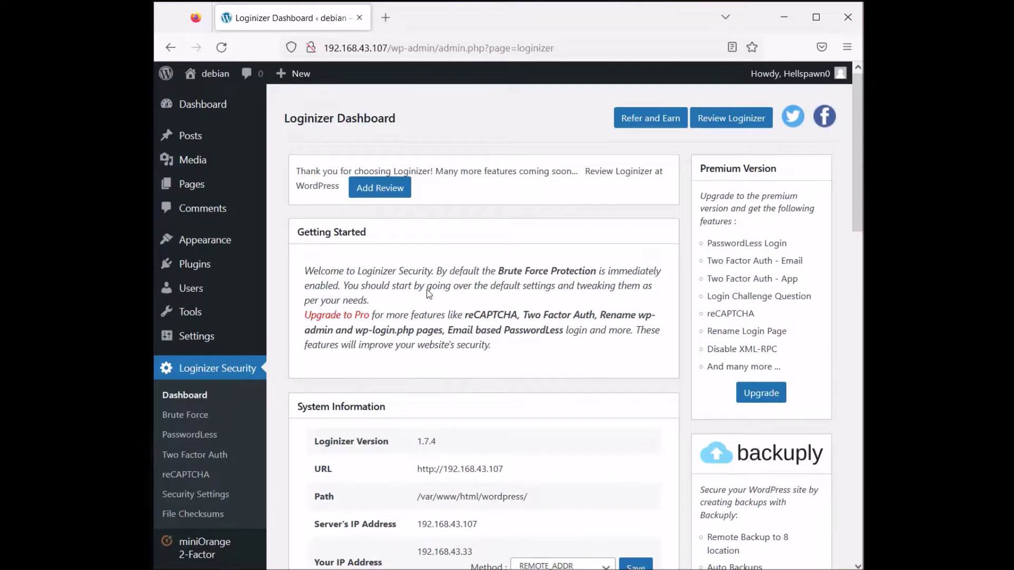
scroll(426, 290, down, 1)
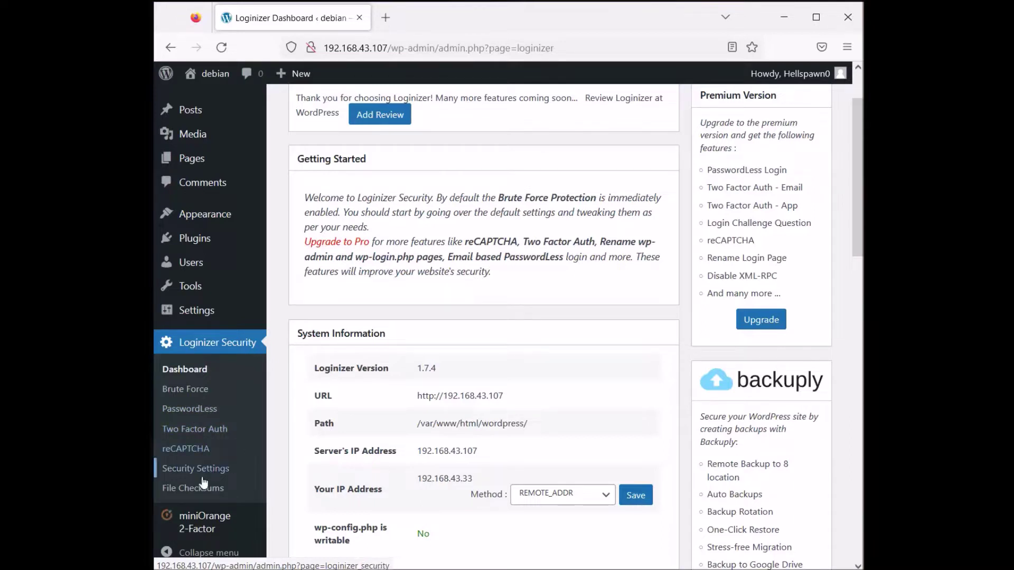
click(207, 411)
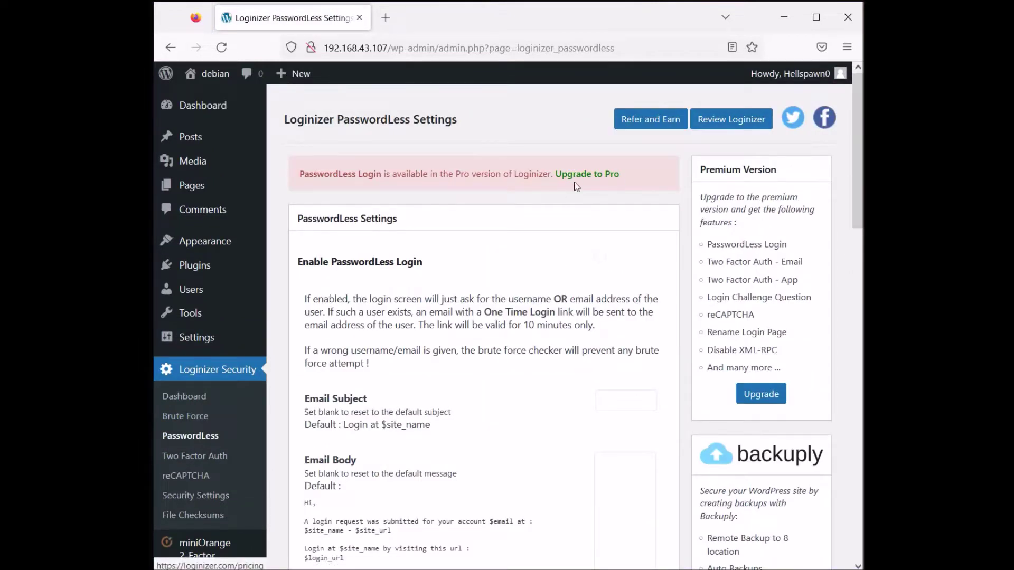
Step: Browse Loginizer's Two Factor, reCAPTCHA and Security Settings pages, ending on Brute Force settings
scroll(525, 280, down, 5)
scroll(526, 222, up, 2)
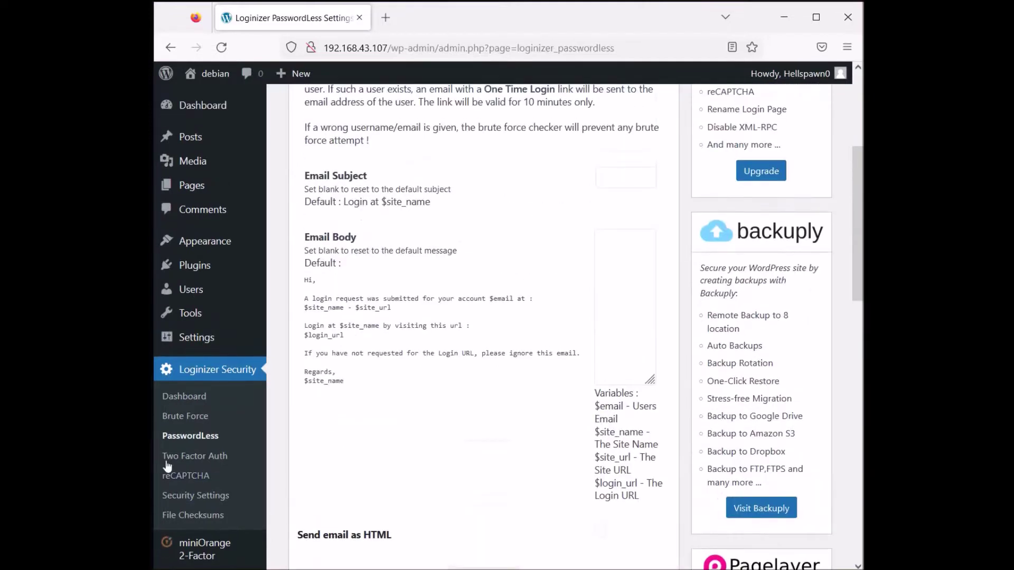
click(200, 456)
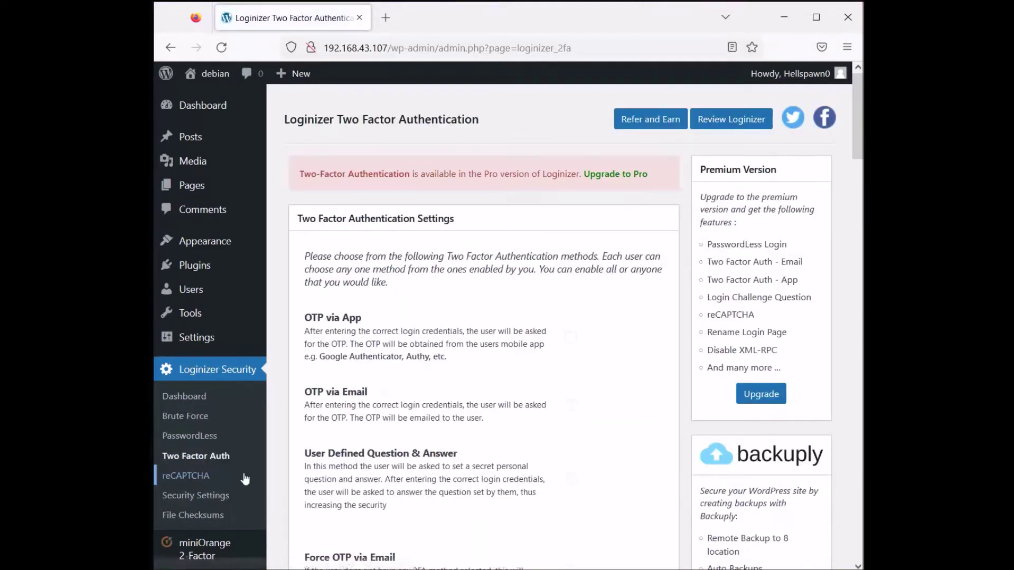
click(197, 478)
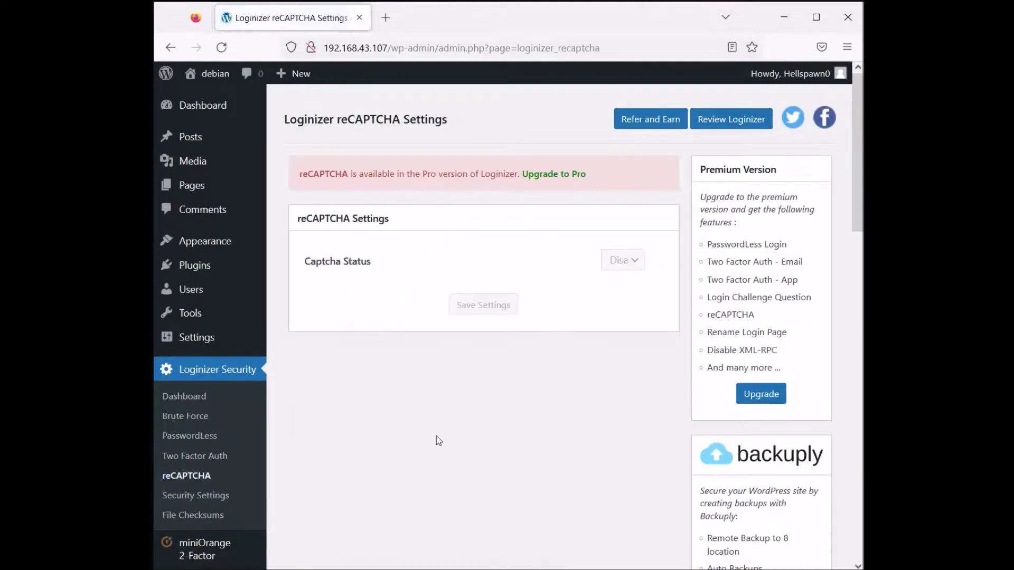
click(217, 496)
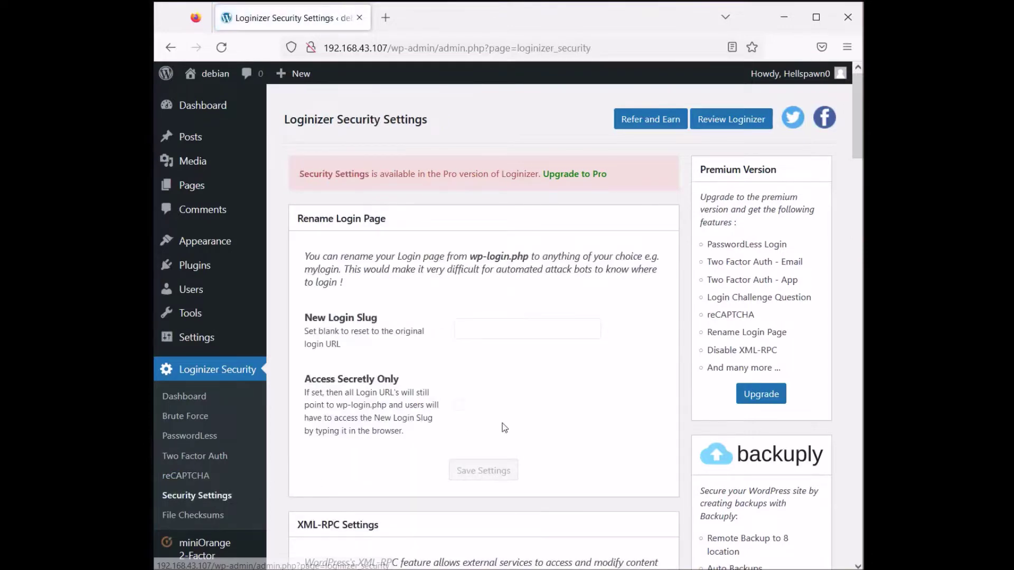
scroll(569, 325, down, 15)
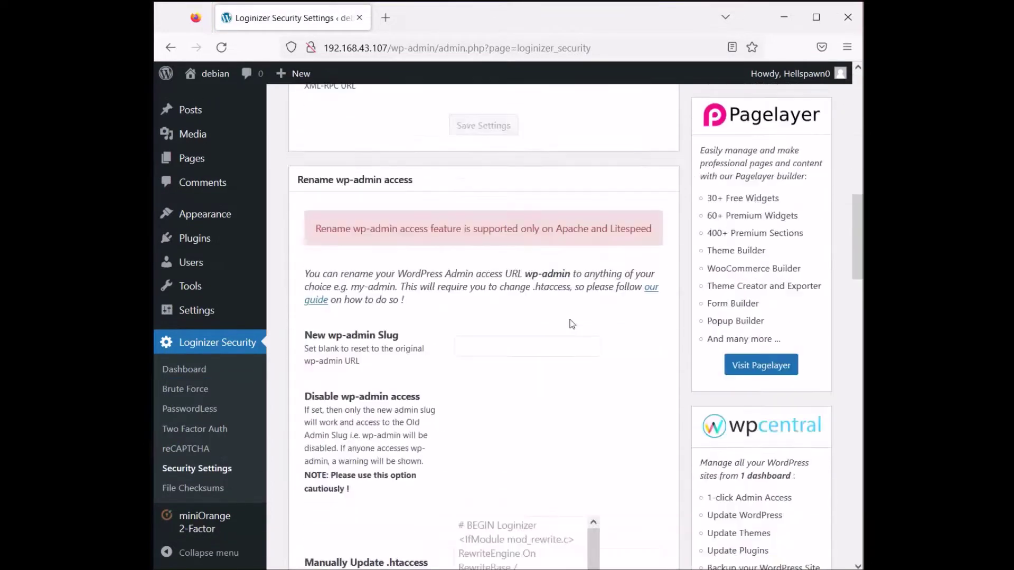
scroll(570, 323, down, 15)
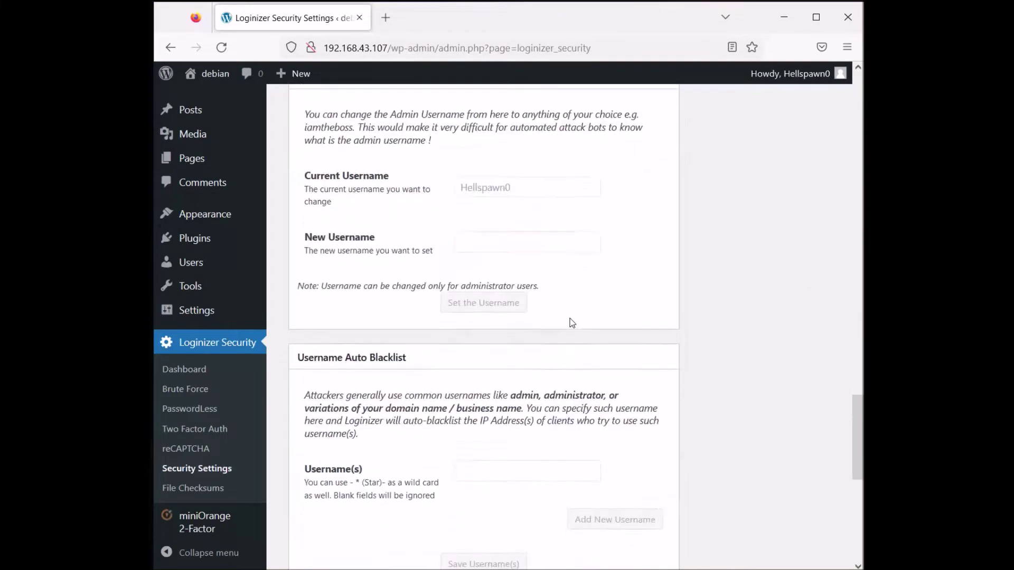
scroll(572, 322, up, 20)
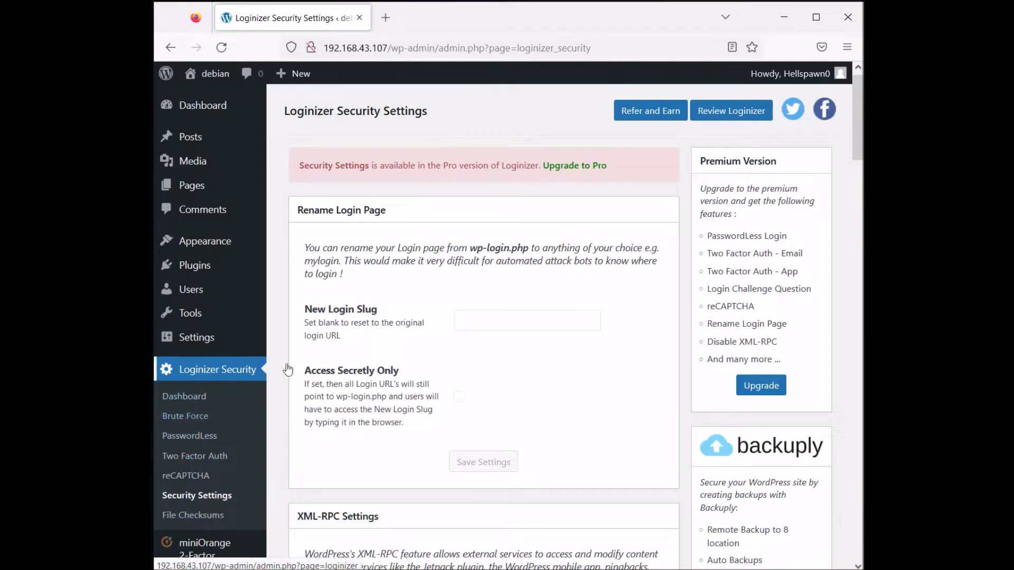
click(188, 418)
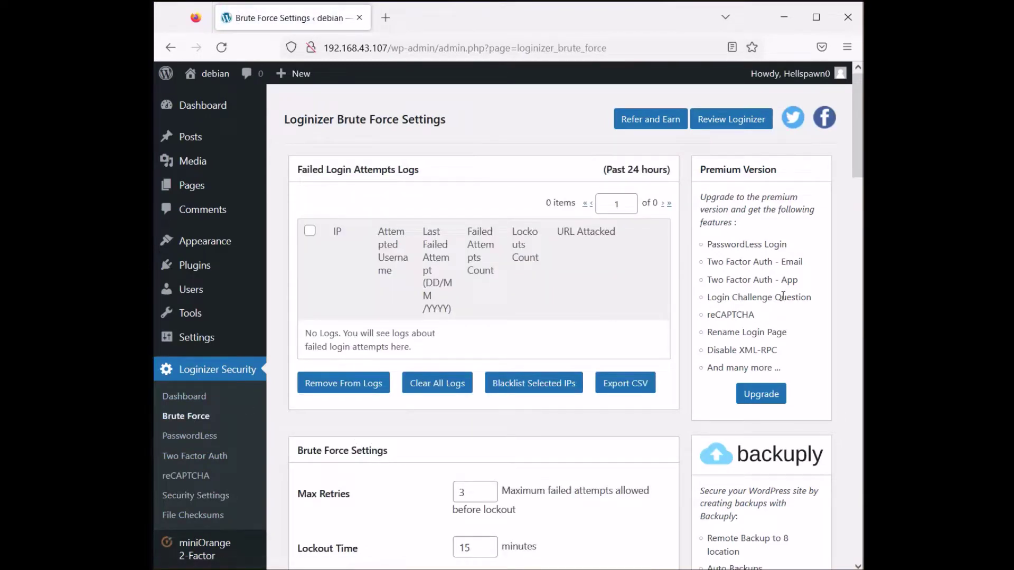
drag(861, 248, 970, 248)
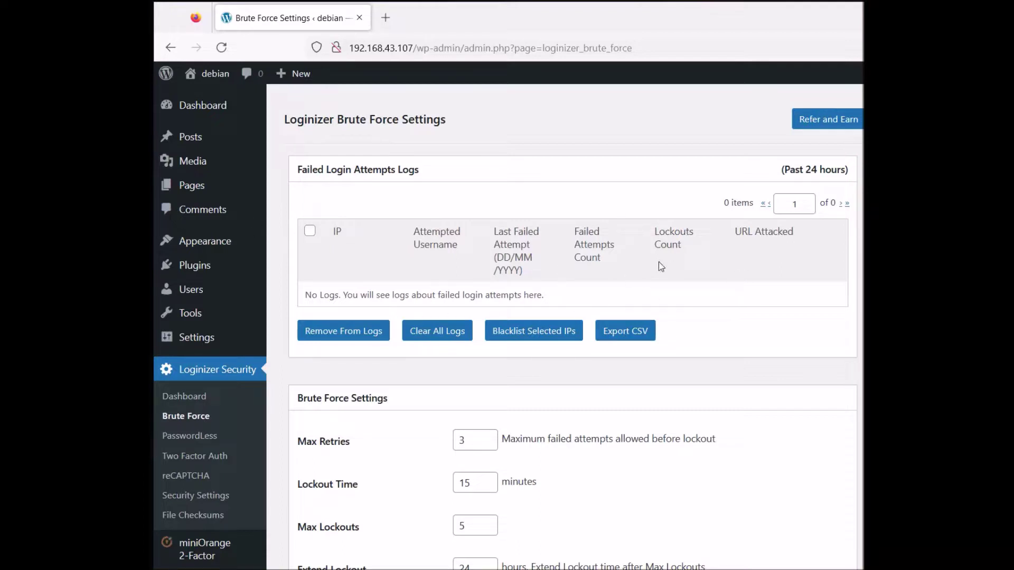
click(637, 340)
scroll(754, 294, down, 3)
scroll(370, 214, up, 2)
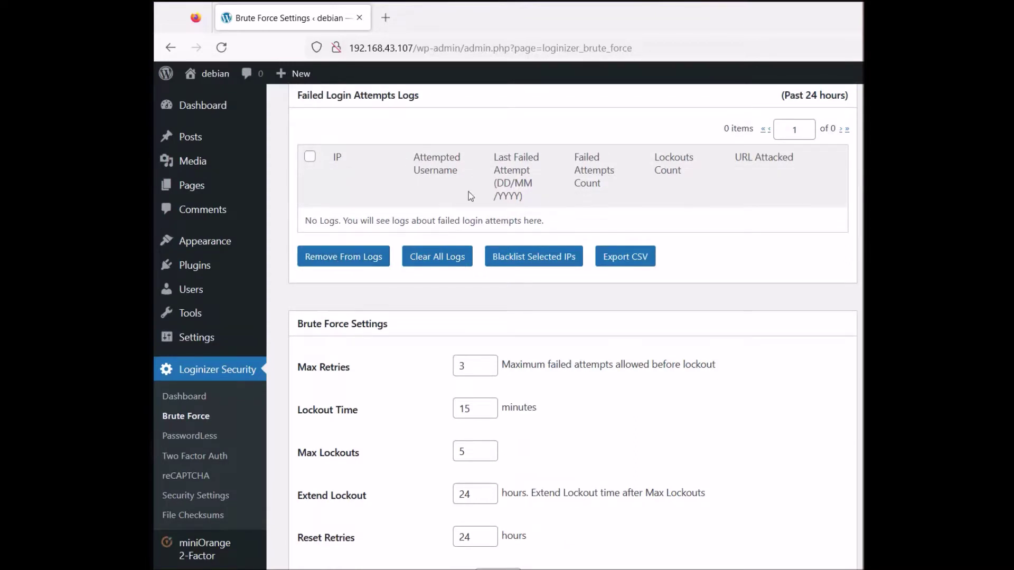
scroll(447, 221, up, 2)
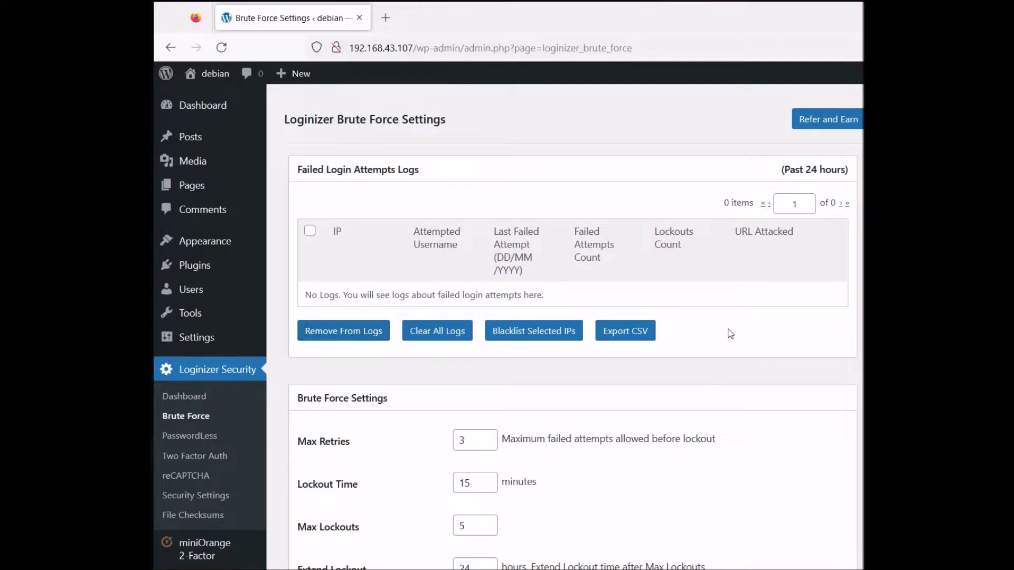
scroll(351, 274, down, 2)
scroll(679, 200, up, 2)
scroll(721, 330, down, 2)
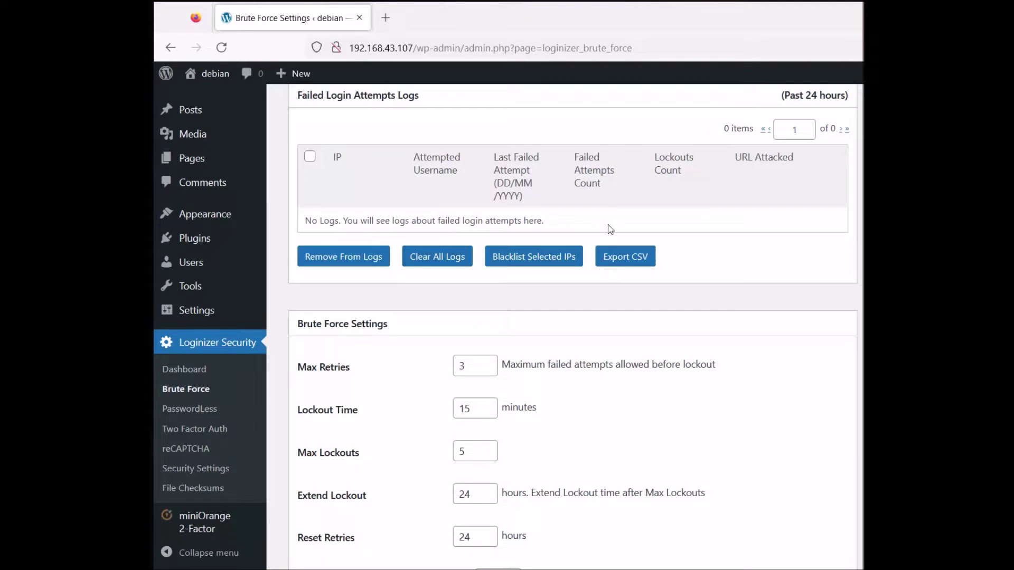
scroll(570, 186, up, 2)
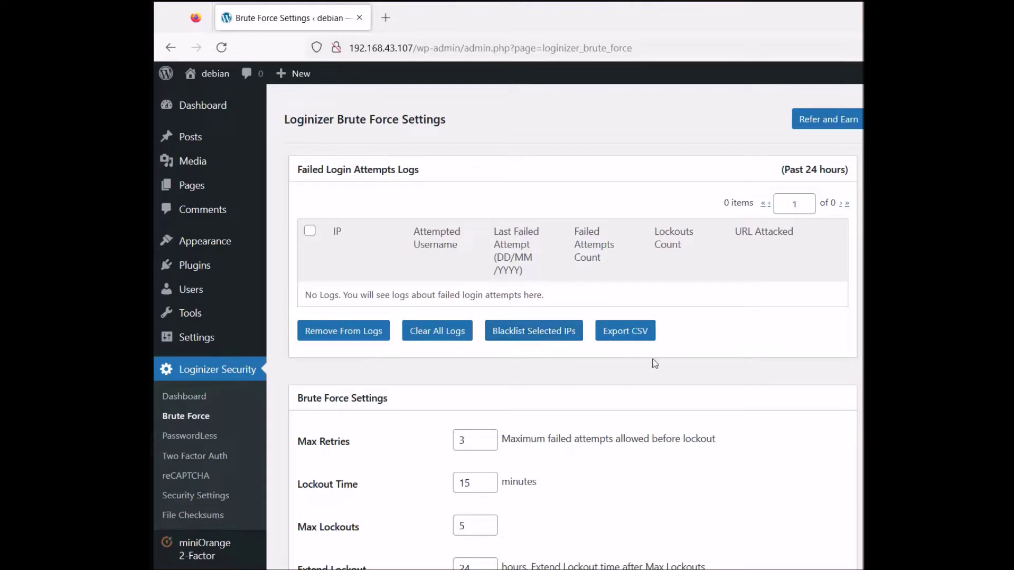
scroll(749, 280, down, 3)
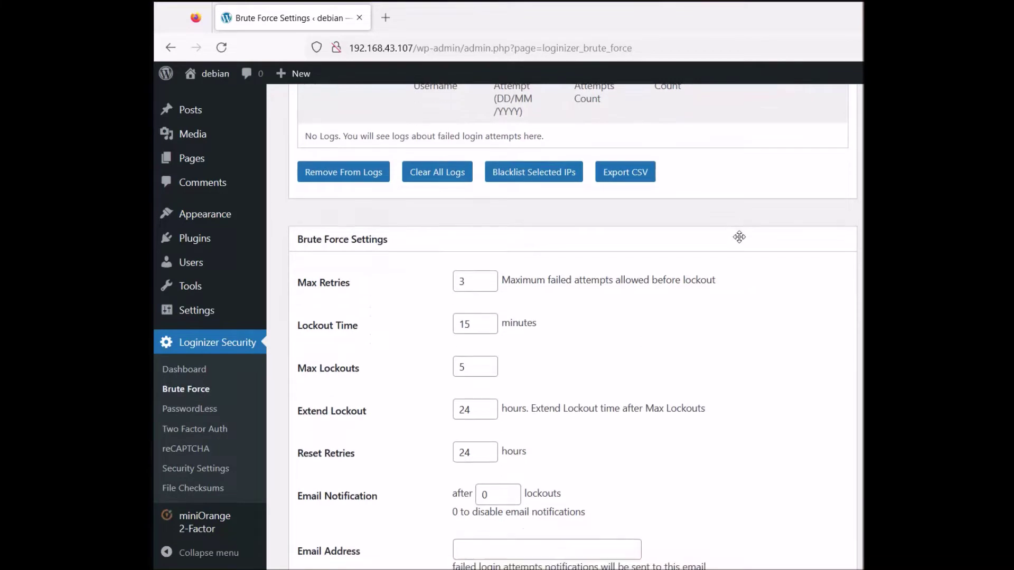
scroll(739, 237, down, 3)
scroll(739, 237, up, 2)
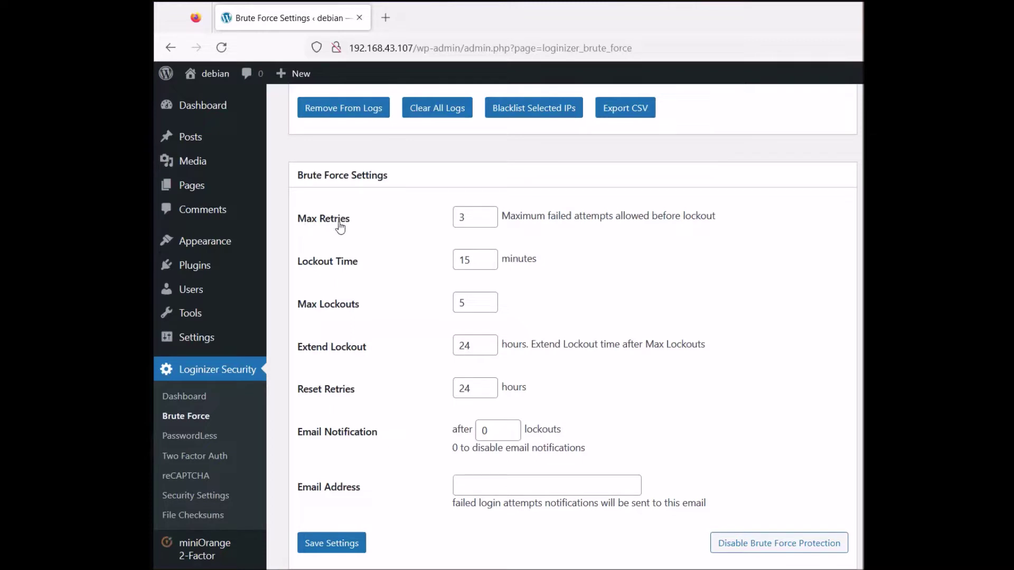
Step: Inspect the Max Retries and Lockout Time fields, leaving both values unchanged
click(474, 217)
click(535, 230)
click(475, 221)
drag(352, 220, 302, 226)
click(370, 227)
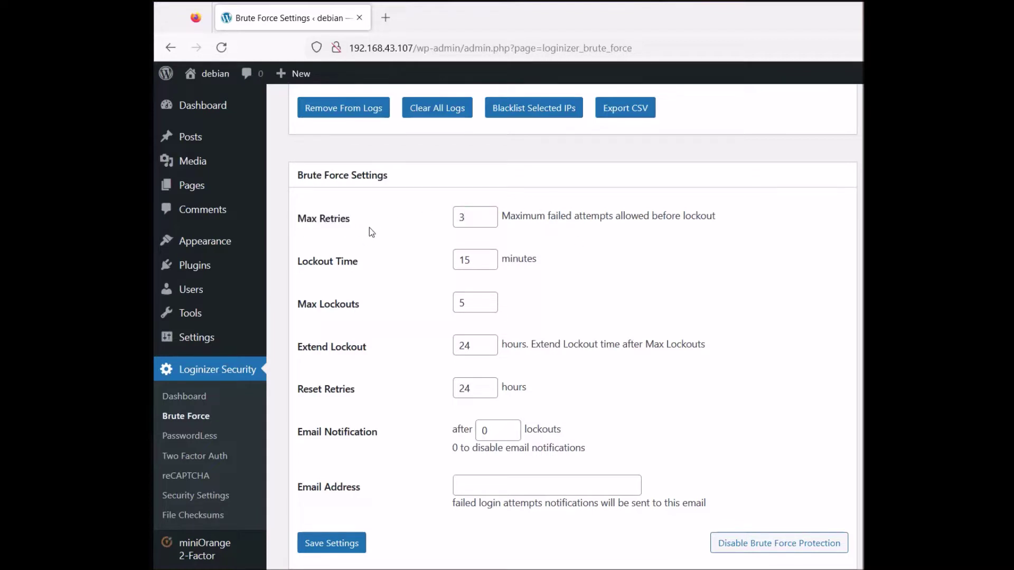
click(472, 218)
click(566, 239)
click(479, 258)
click(575, 261)
Step: Change Max Lockouts from 5 to 2
click(480, 304)
click(472, 216)
click(480, 304)
drag(470, 301, 434, 306)
click(558, 308)
click(487, 310)
key(BackSpace)
text(2)
click(563, 280)
Step: Review the unchanged Max Retries of 3 and Lockout Time of 15 minutes
drag(477, 217, 442, 223)
click(471, 220)
click(479, 259)
drag(479, 260, 447, 263)
click(594, 259)
drag(478, 260, 433, 264)
click(580, 269)
drag(366, 270, 297, 272)
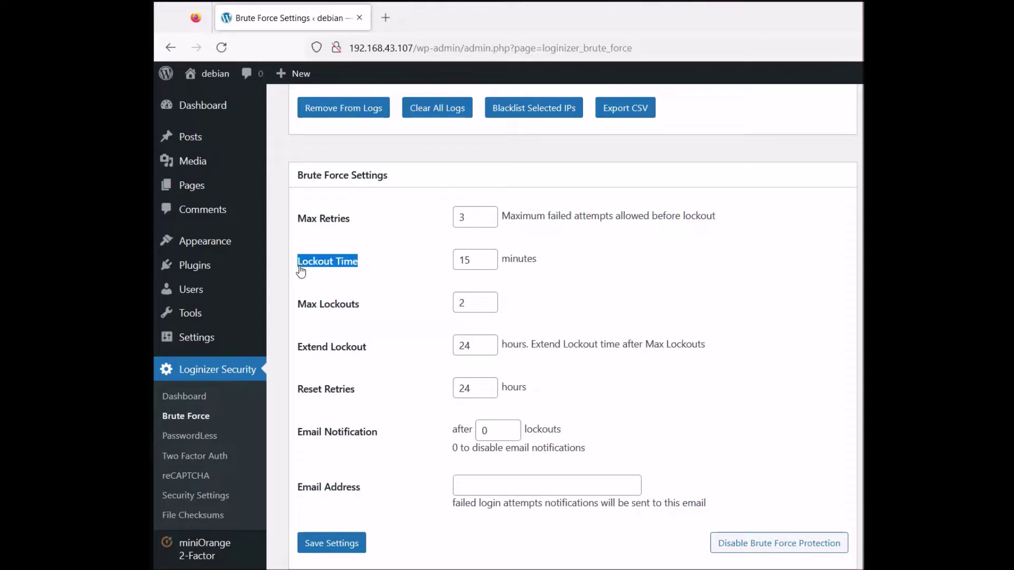
click(535, 247)
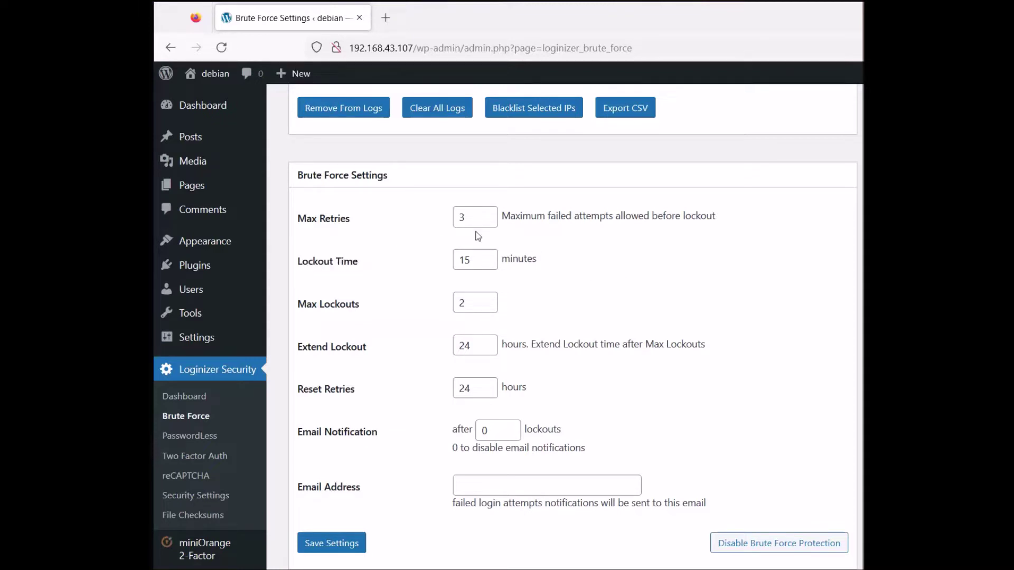
Step: Cut the Lockout Time down to 1 minute
click(478, 302)
double_click(482, 349)
click(550, 294)
scroll(560, 279, down, 2)
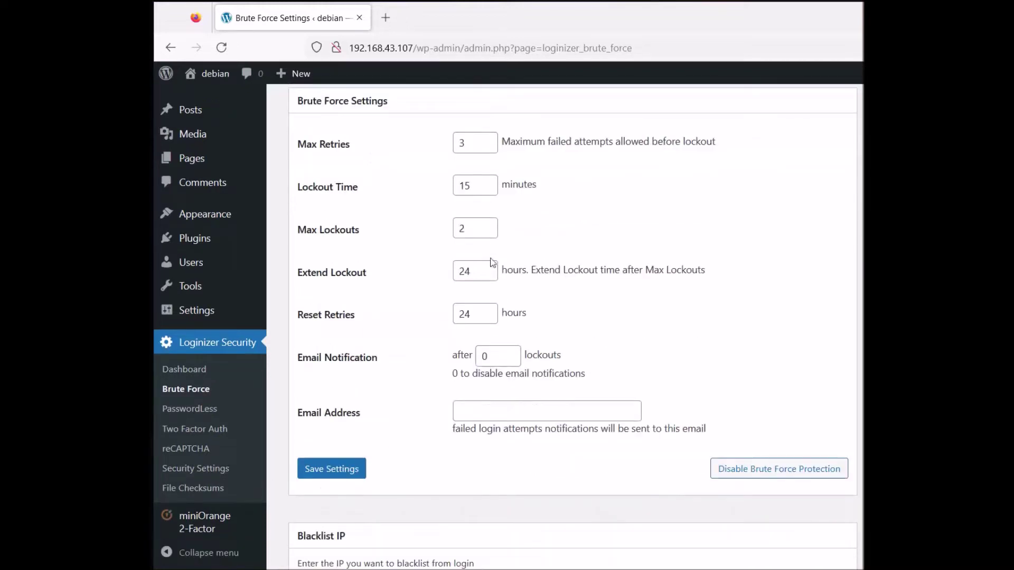
double_click(482, 228)
click(606, 214)
scroll(607, 213, up, 2)
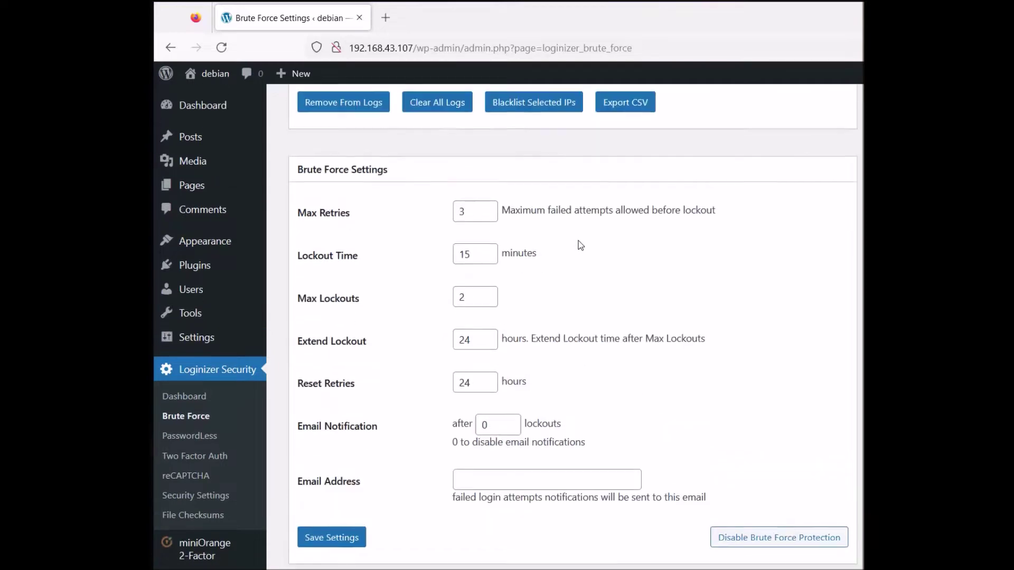
scroll(591, 281, down, 3)
scroll(591, 281, up, 3)
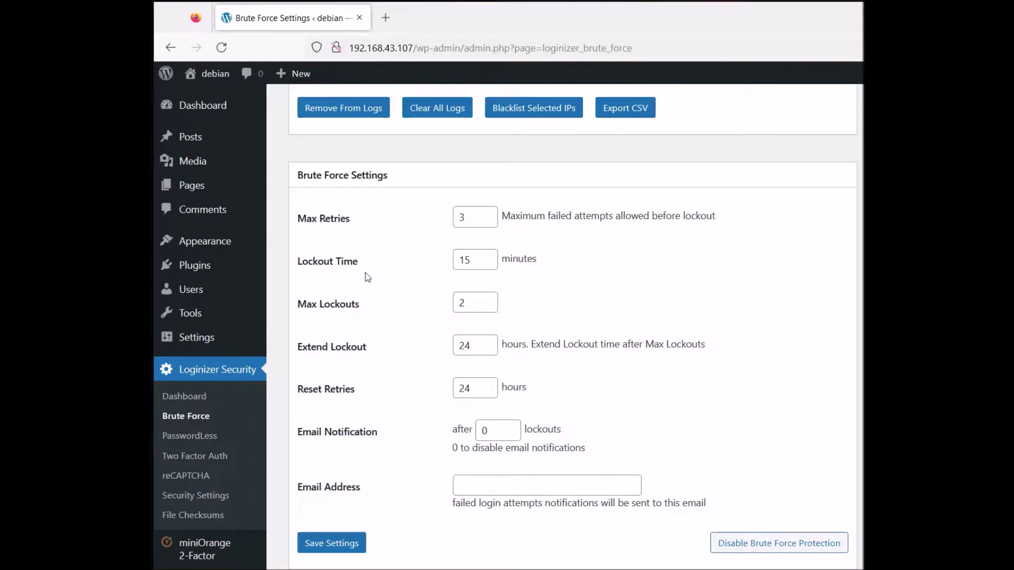
click(479, 263)
key(BackSpace)
click(656, 253)
Step: Set Max Retries from 3 to 1 and Max Lockouts from 2 to 1
click(486, 218)
key(BackSpace)
text(1)
click(536, 293)
scroll(529, 272, down, 3)
click(486, 228)
scroll(588, 222, up, 3)
key(BackSpace)
text(1)
click(570, 300)
scroll(610, 291, up, 5)
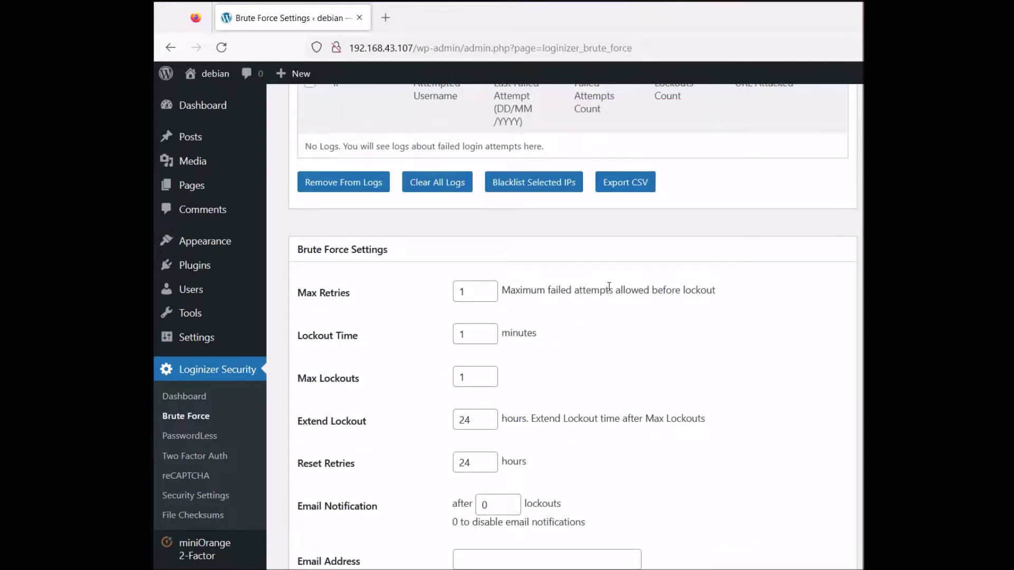
scroll(610, 290, down, 5)
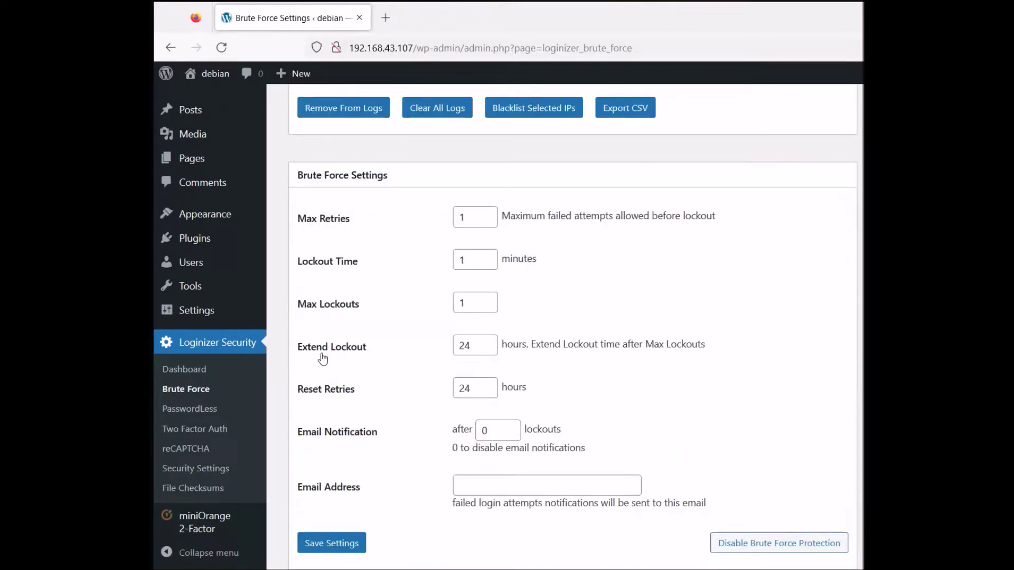
Step: Change Extend Lockout from 24 to 99999 hours
click(487, 350)
key(BackSpace)
key(BackSpace)
text(99999)
click(723, 298)
scroll(607, 309, down, 2)
scroll(606, 309, up, 2)
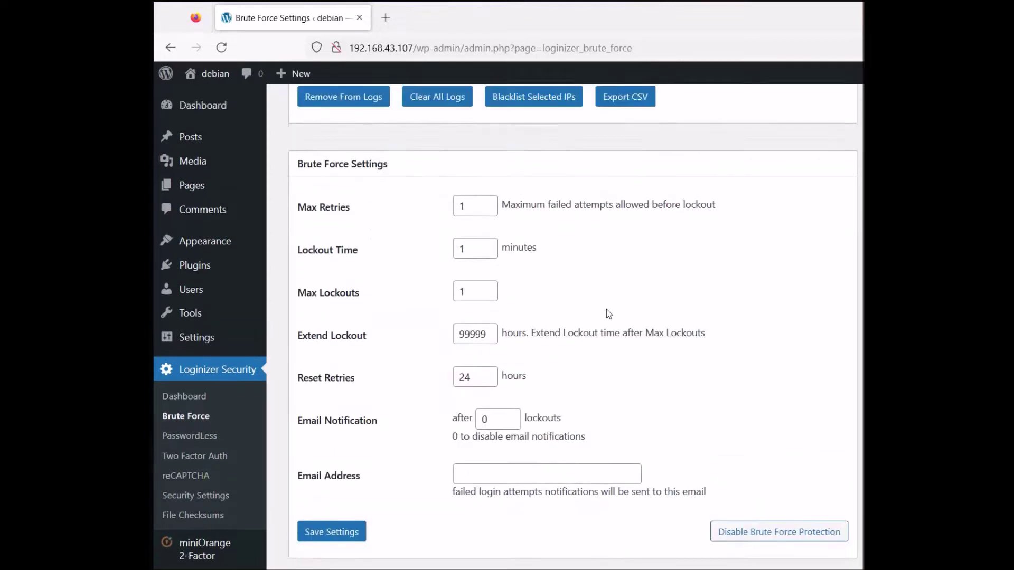
scroll(606, 309, down, 2)
Step: Review Reset Retries (24) and leave Email Notification disabled at 0
scroll(555, 369, down, 1)
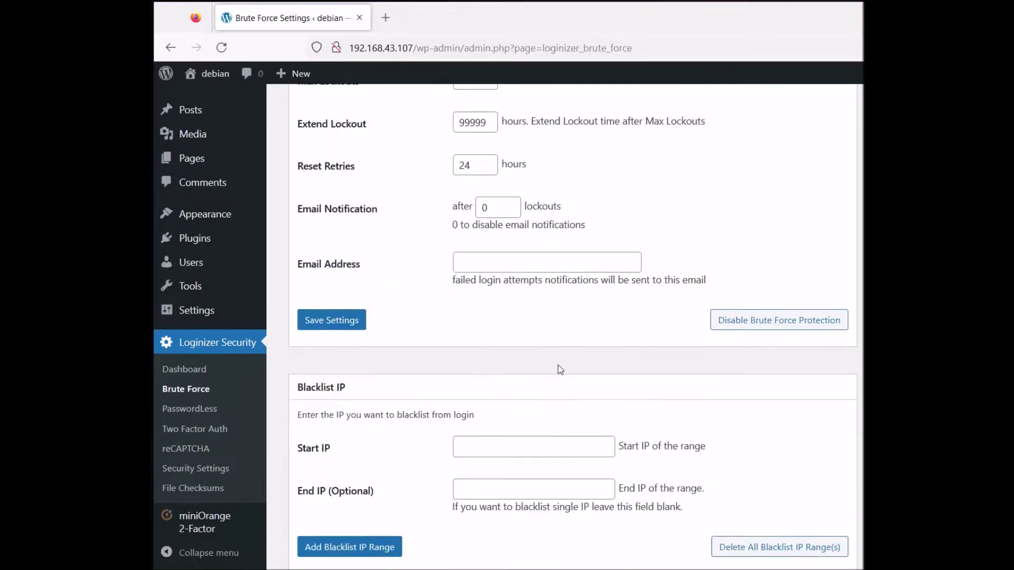
scroll(539, 412, up, 3)
scroll(521, 459, down, 3)
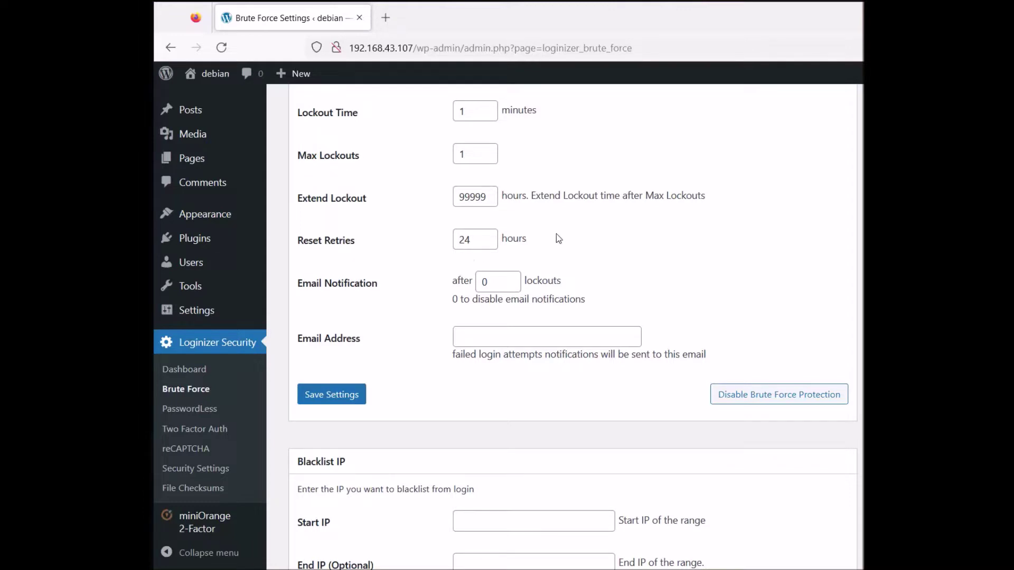
click(478, 242)
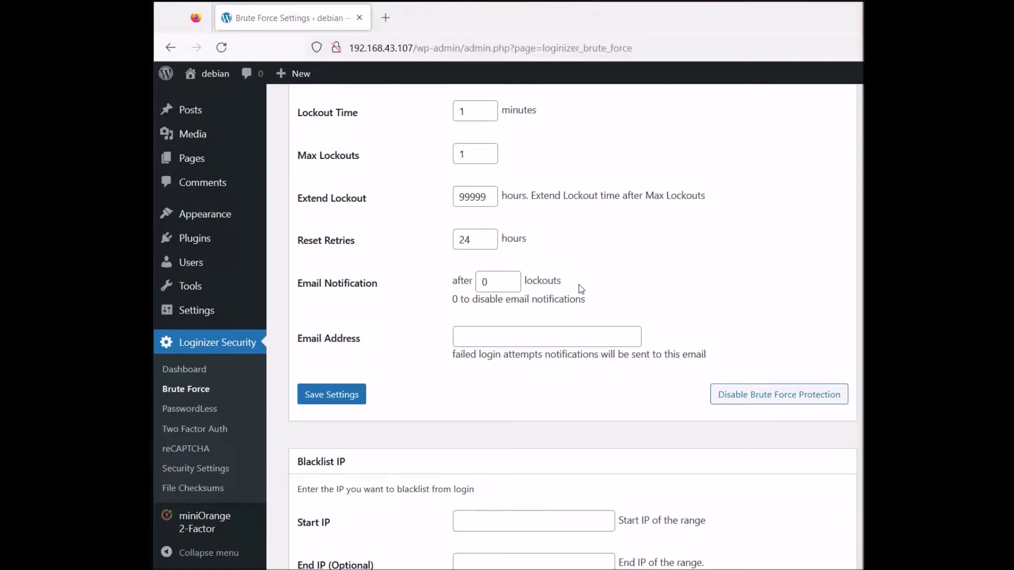
click(508, 283)
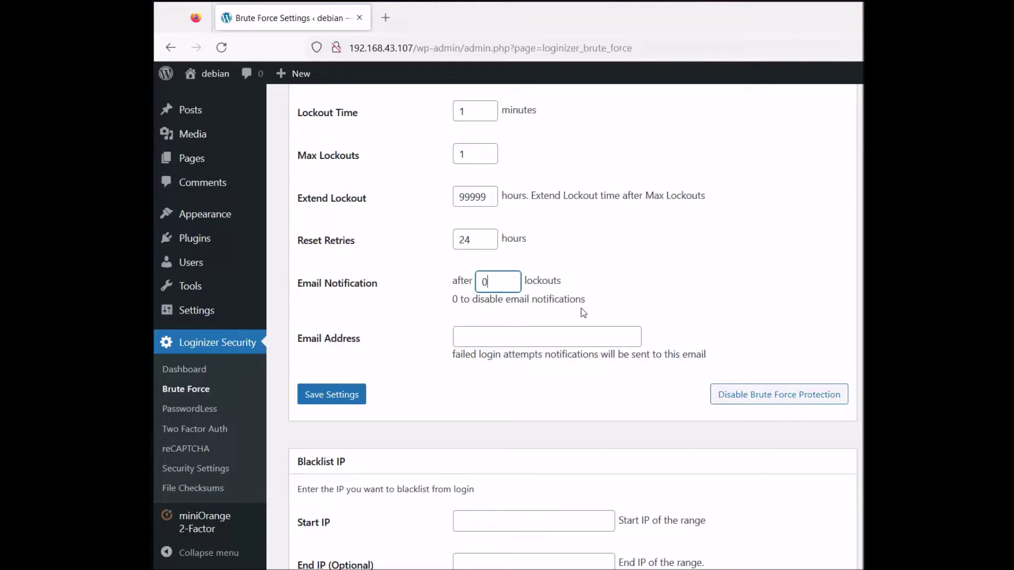
click(615, 273)
drag(453, 299, 628, 296)
click(633, 285)
scroll(632, 284, up, 7)
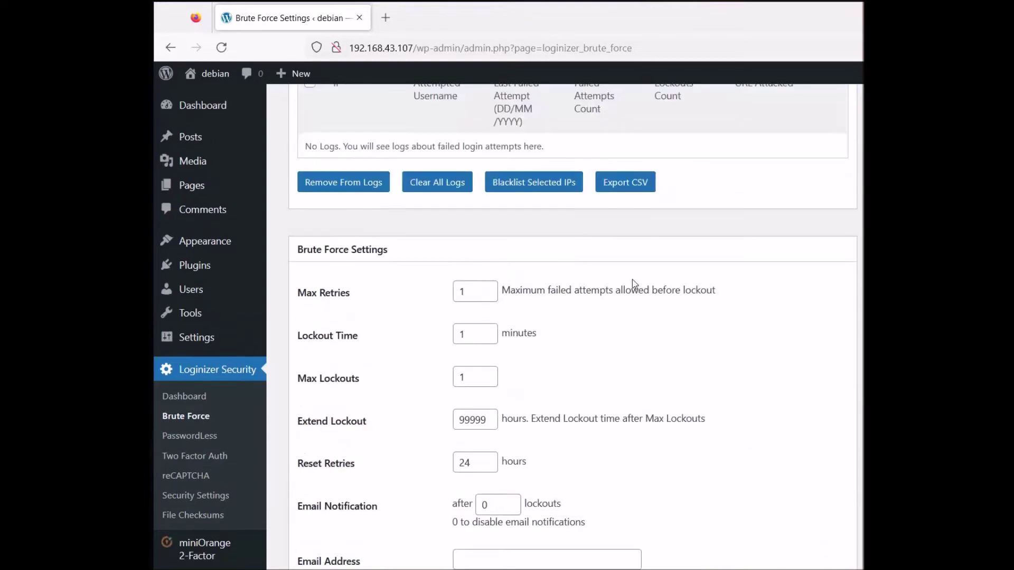
scroll(635, 285, down, 7)
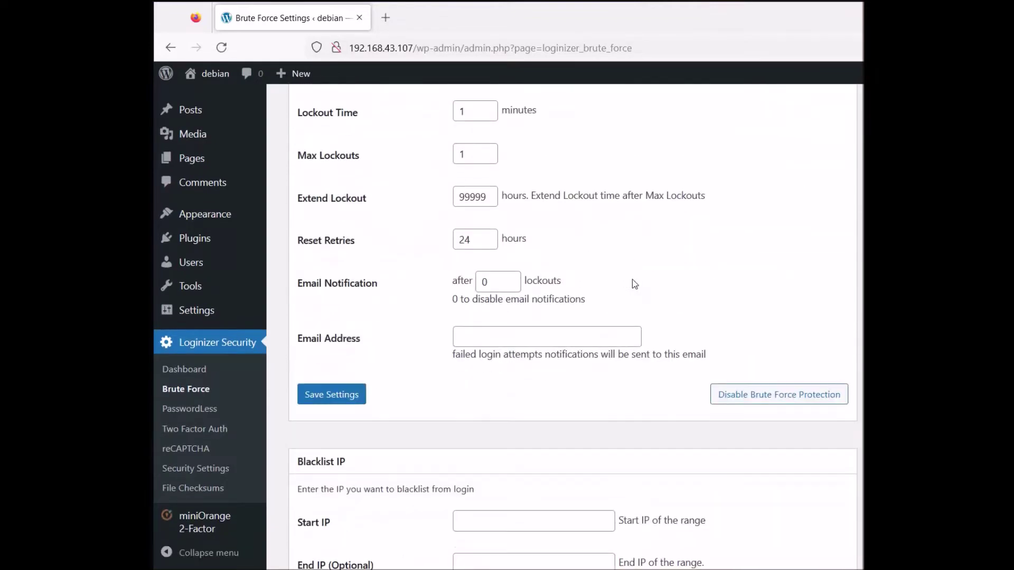
scroll(634, 284, down, 1)
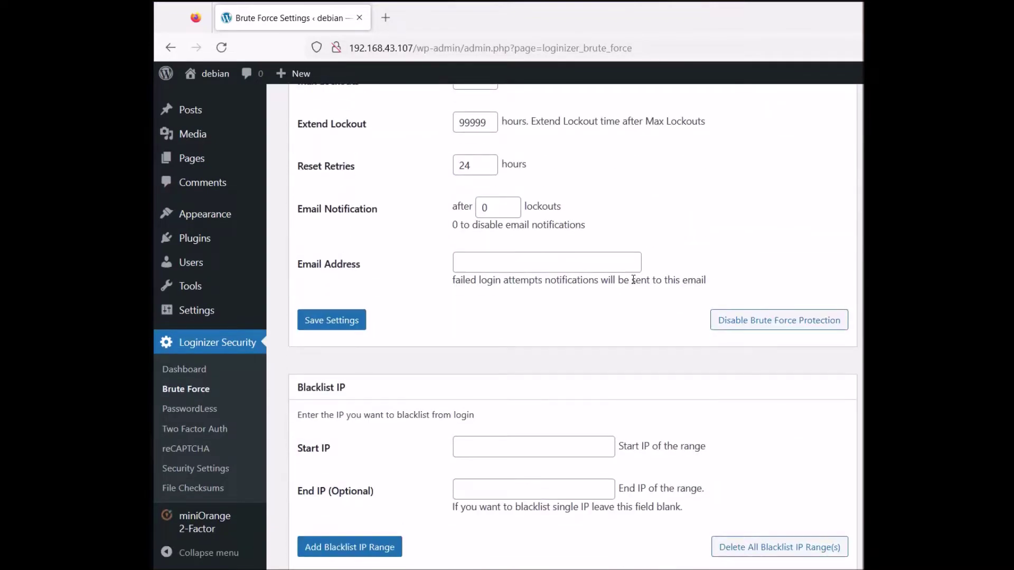
scroll(633, 280, up, 2)
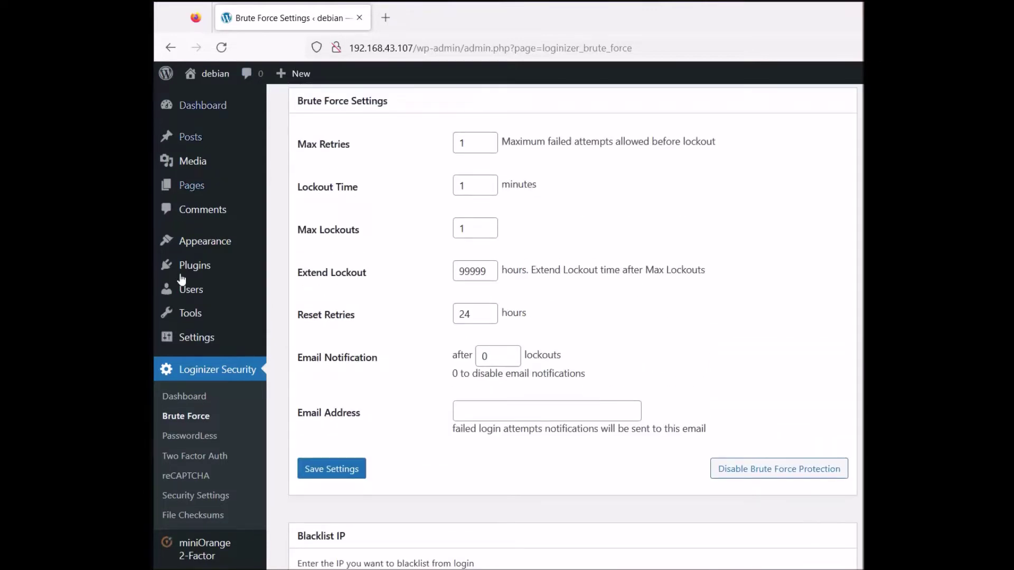
scroll(656, 332, down, 1)
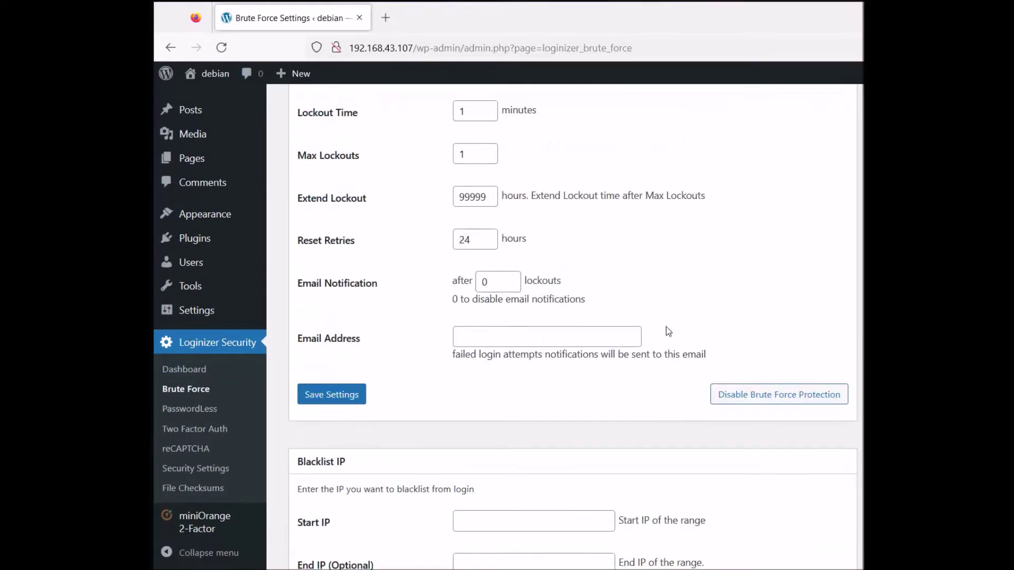
scroll(493, 290, down, 2)
scroll(579, 242, up, 1)
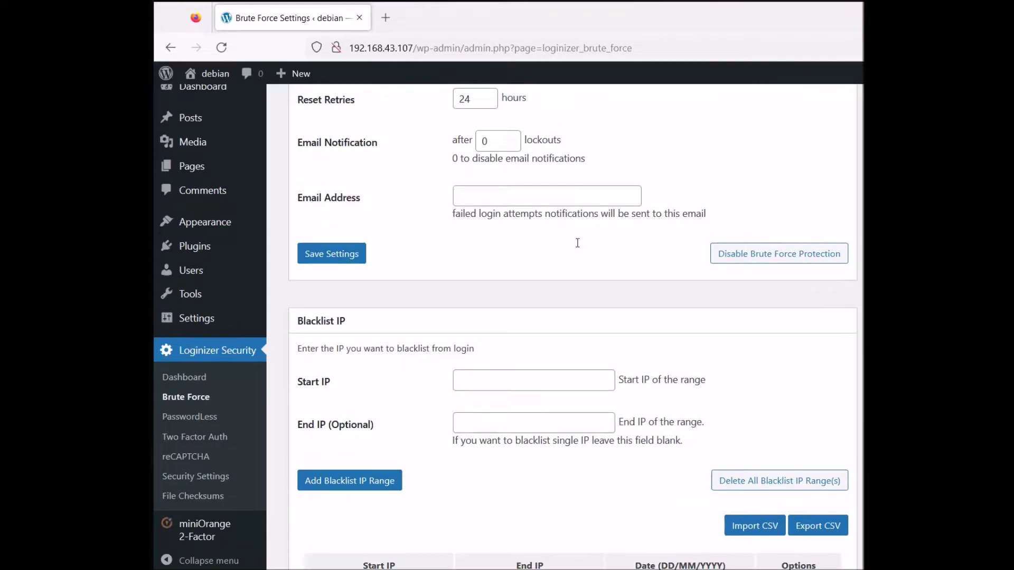
scroll(639, 256, down, 3)
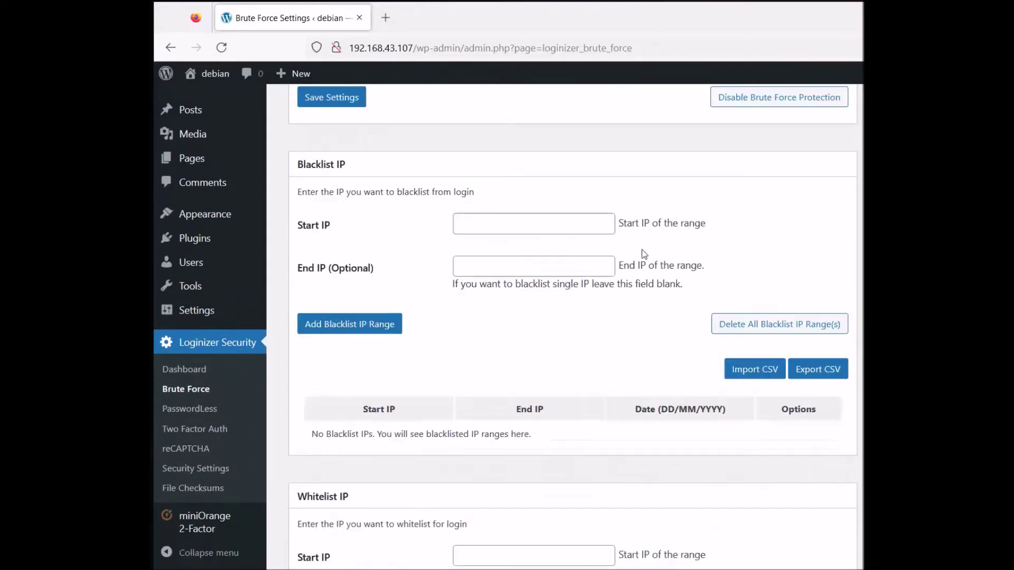
scroll(642, 253, up, 4)
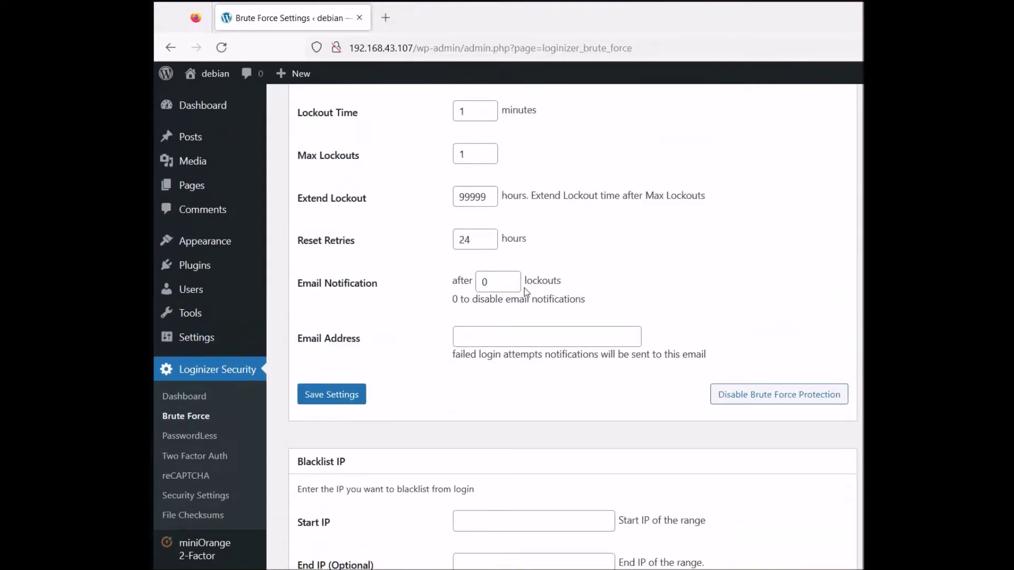
Step: Leave the Email Address blank and save the Brute Force settings
drag(505, 300, 627, 294)
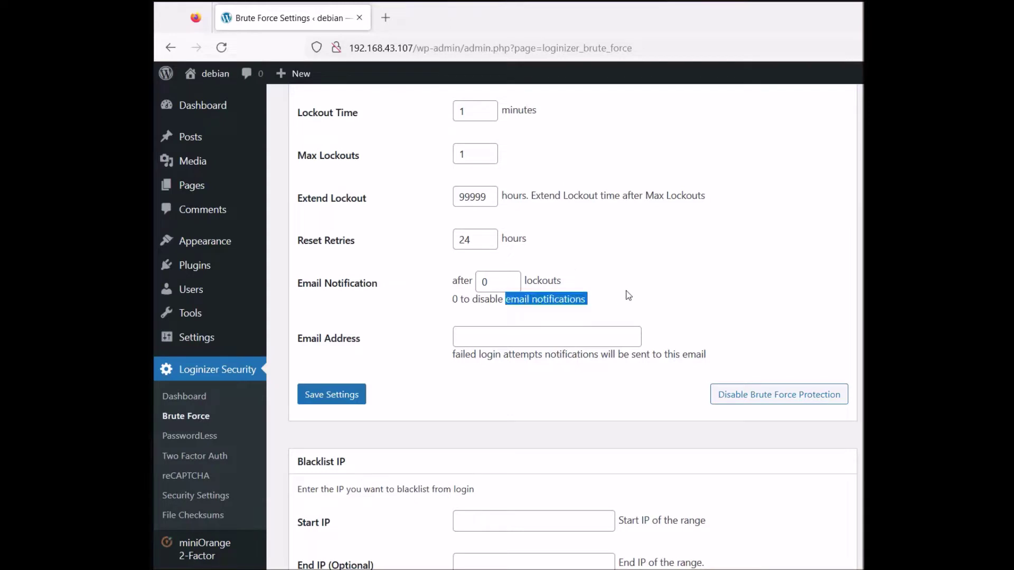
click(627, 294)
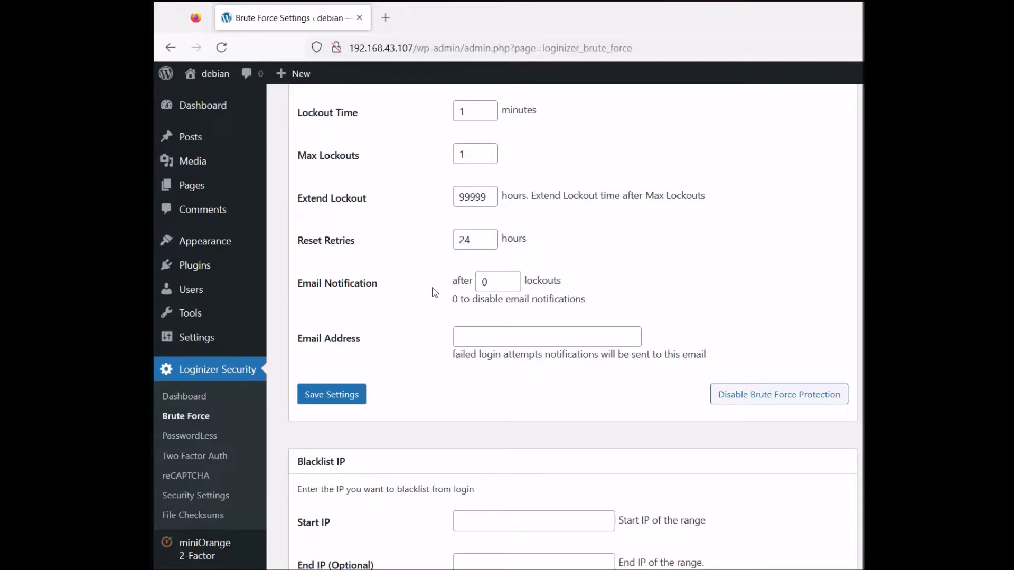
scroll(614, 273, up, 5)
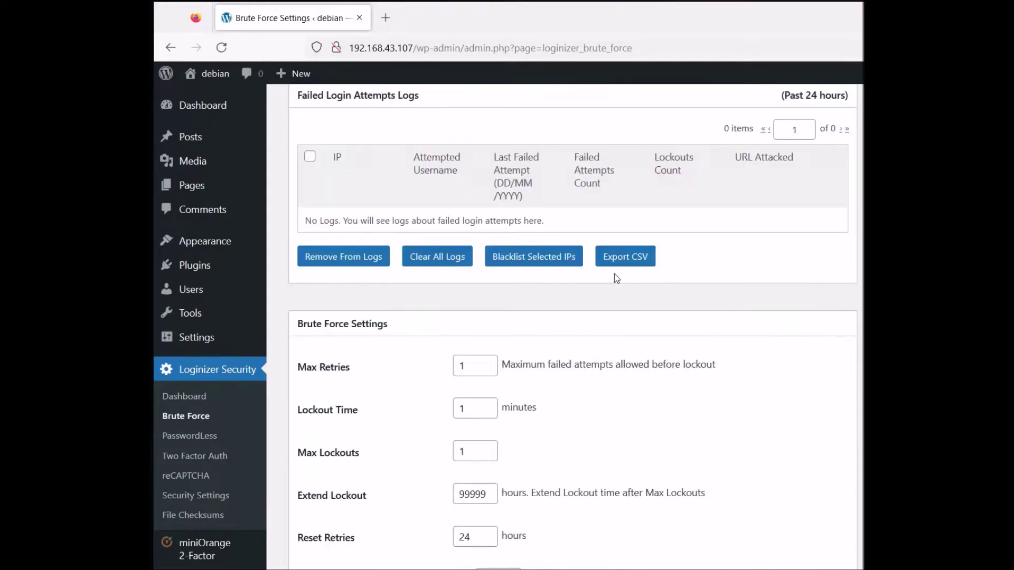
scroll(463, 164, up, 2)
scroll(577, 314, down, 6)
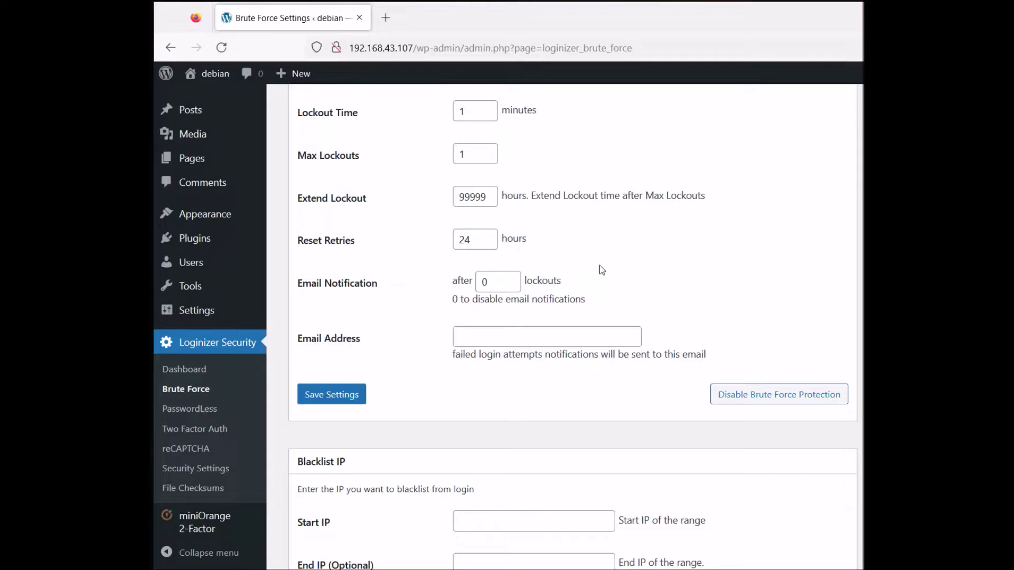
scroll(621, 280, down, 2)
scroll(621, 278, up, 2)
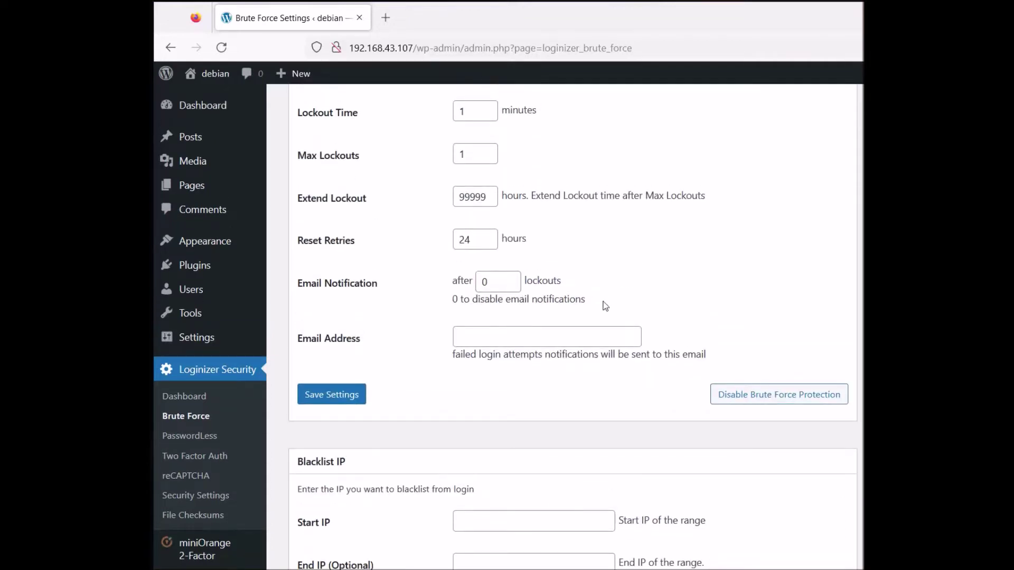
drag(604, 303, 442, 288)
click(628, 280)
click(579, 340)
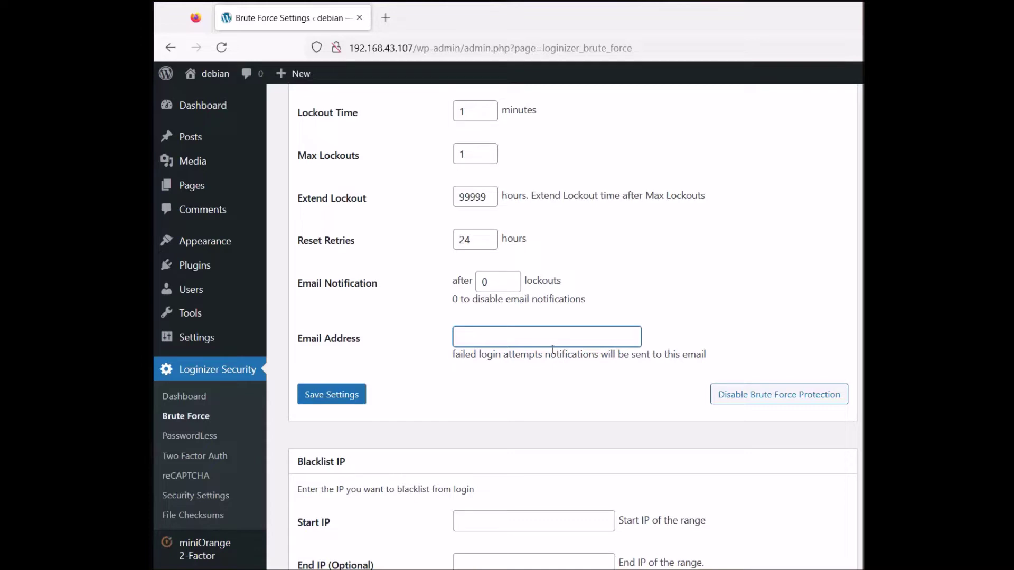
click(657, 285)
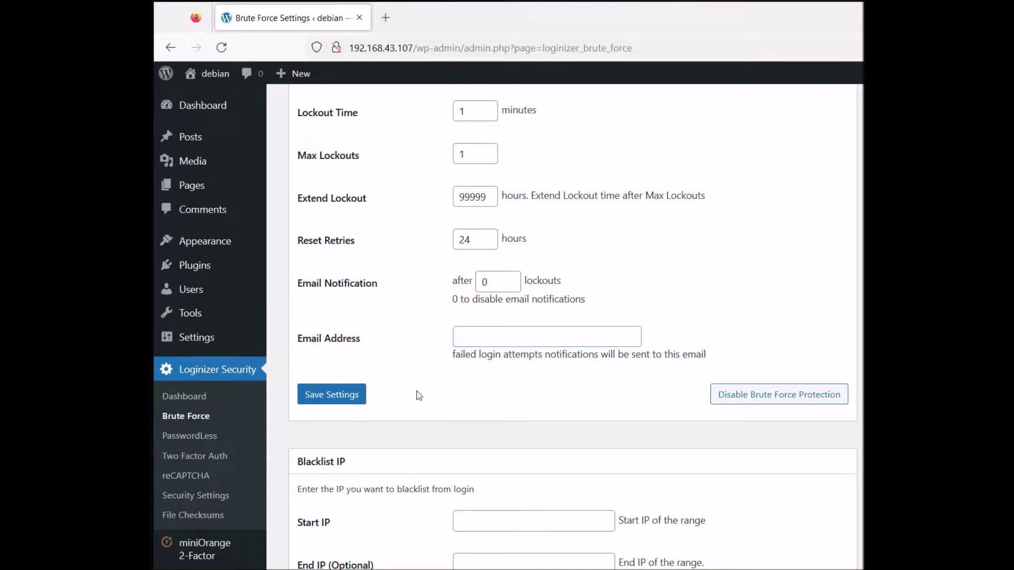
click(358, 395)
Step: Verify the saved values, Max Lockouts 1 and Extend Lockout 99999
scroll(531, 282, down, 4)
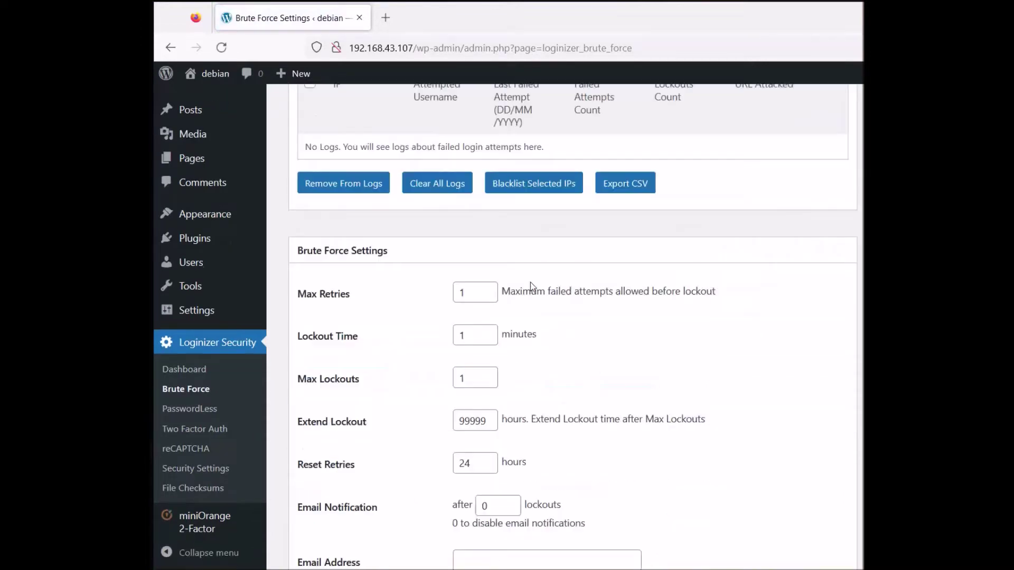
scroll(534, 286, down, 3)
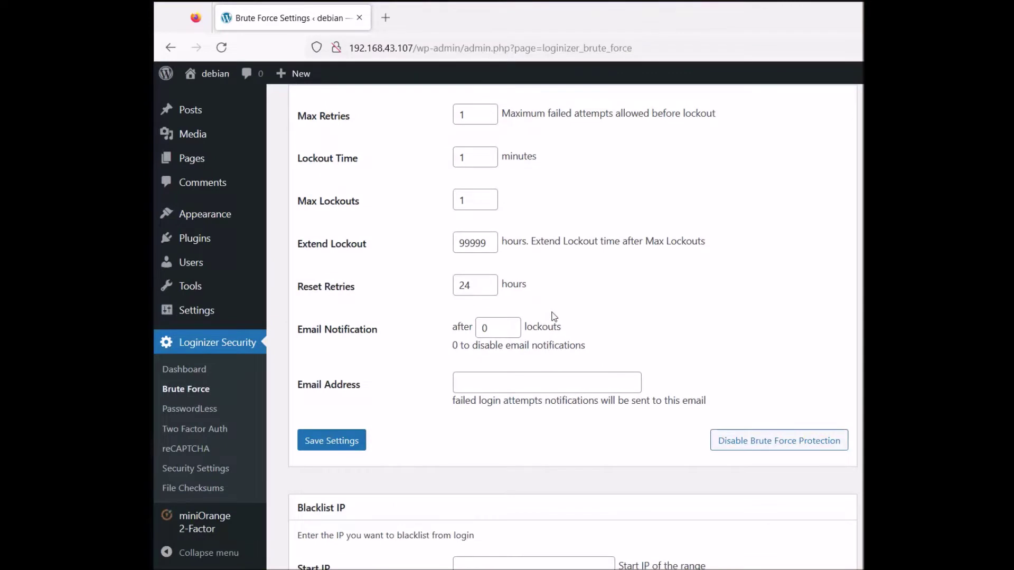
scroll(554, 317, up, 2)
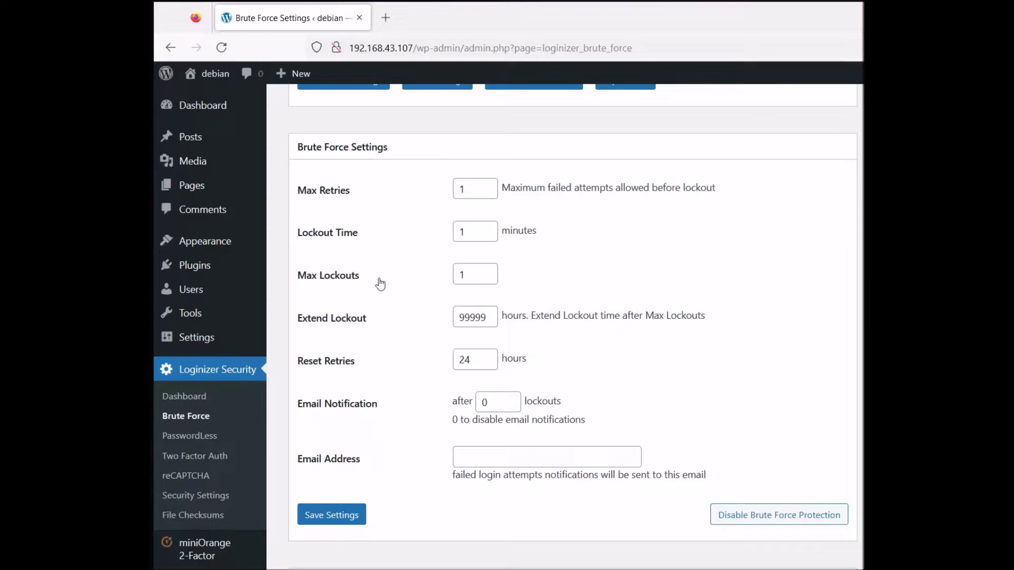
double_click(476, 275)
click(515, 264)
double_click(486, 319)
click(557, 266)
scroll(581, 264, down, 7)
scroll(581, 261, down, 1)
scroll(581, 262, up, 2)
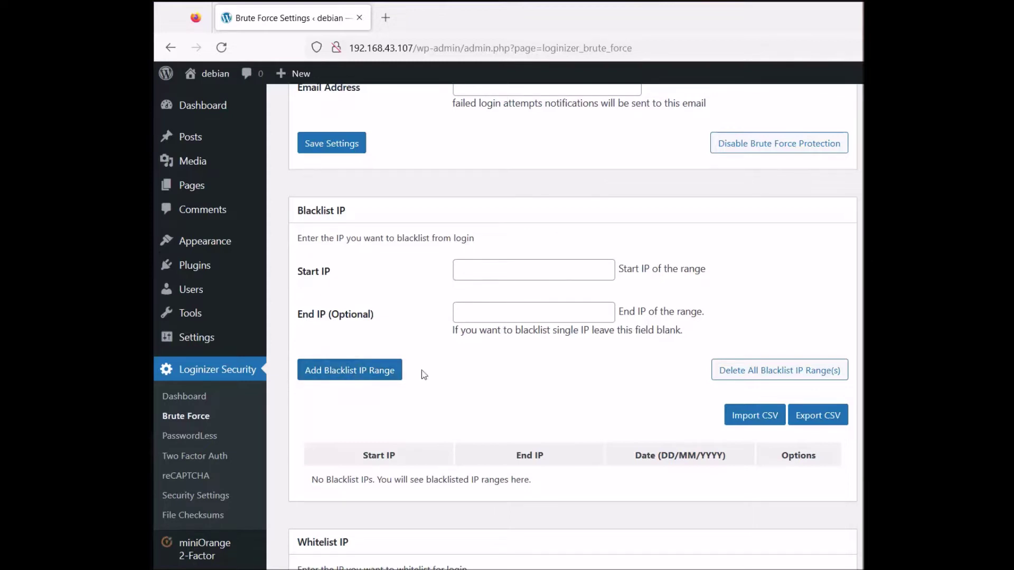
click(517, 275)
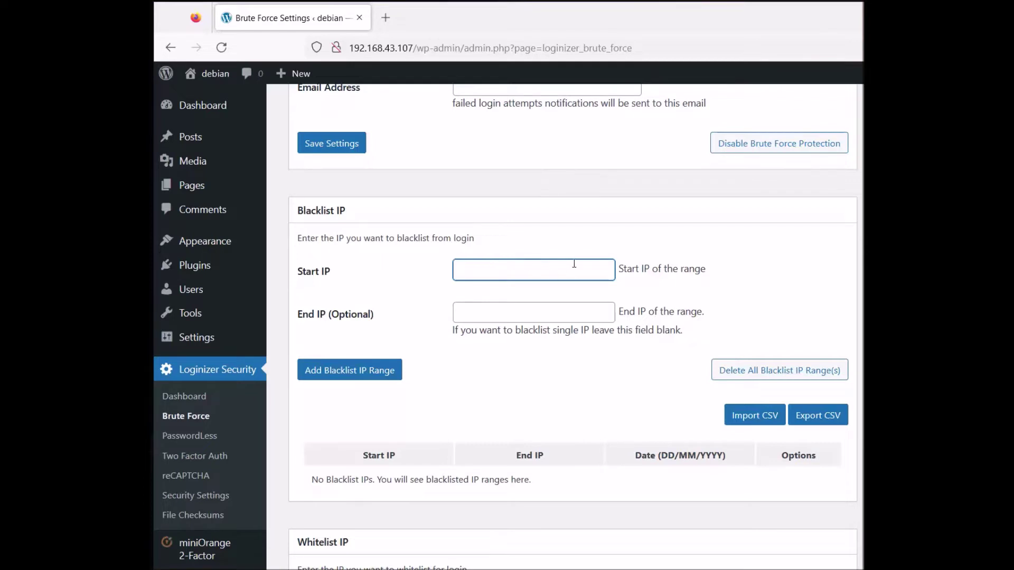
click(499, 311)
click(722, 273)
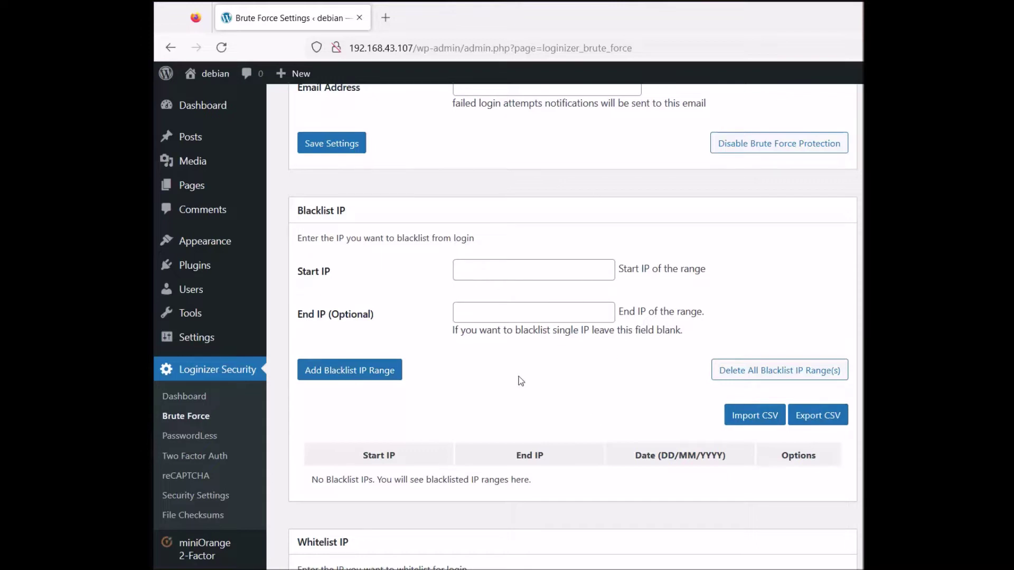
scroll(629, 295, down, 6)
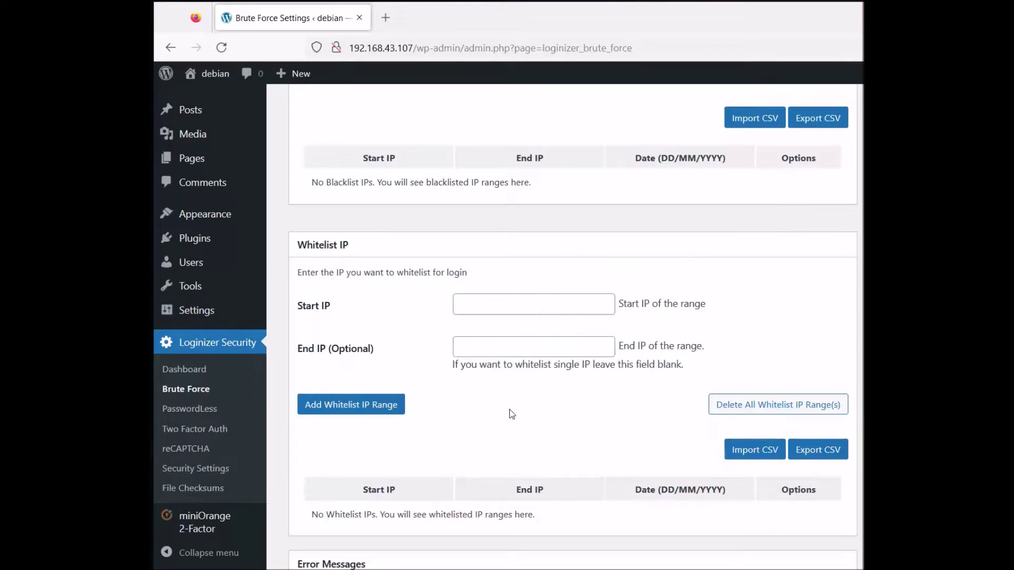
scroll(511, 413, down, 2)
scroll(511, 413, up, 2)
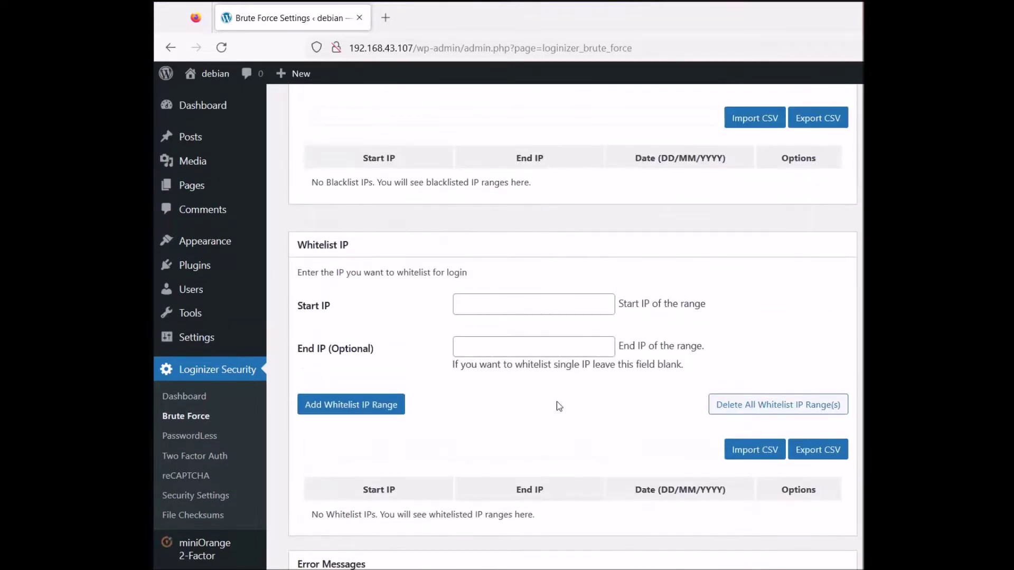
scroll(566, 387, up, 5)
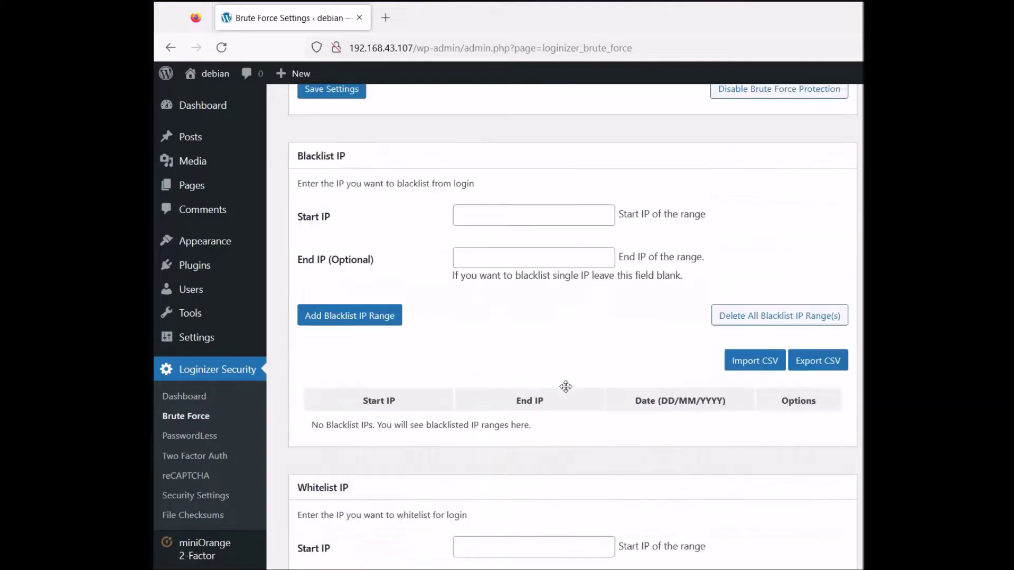
scroll(566, 387, down, 6)
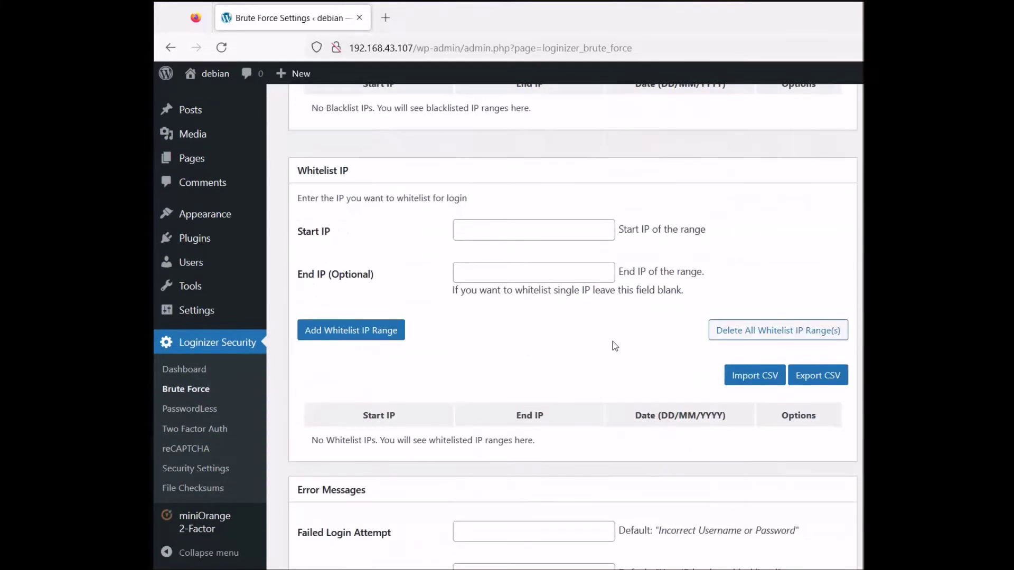
scroll(644, 343, up, 1)
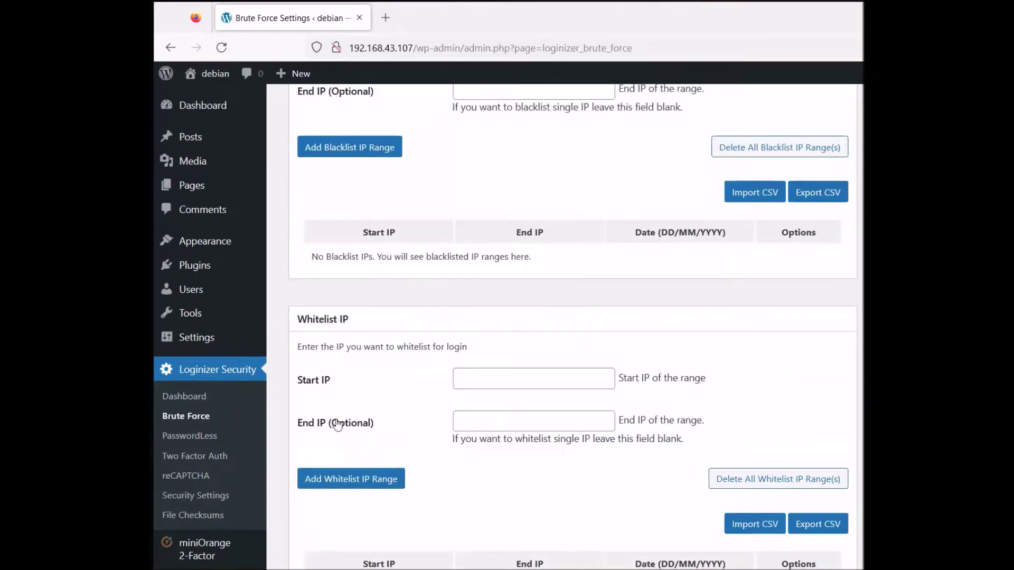
scroll(694, 388, down, 2)
scroll(690, 344, down, 3)
scroll(515, 319, down, 3)
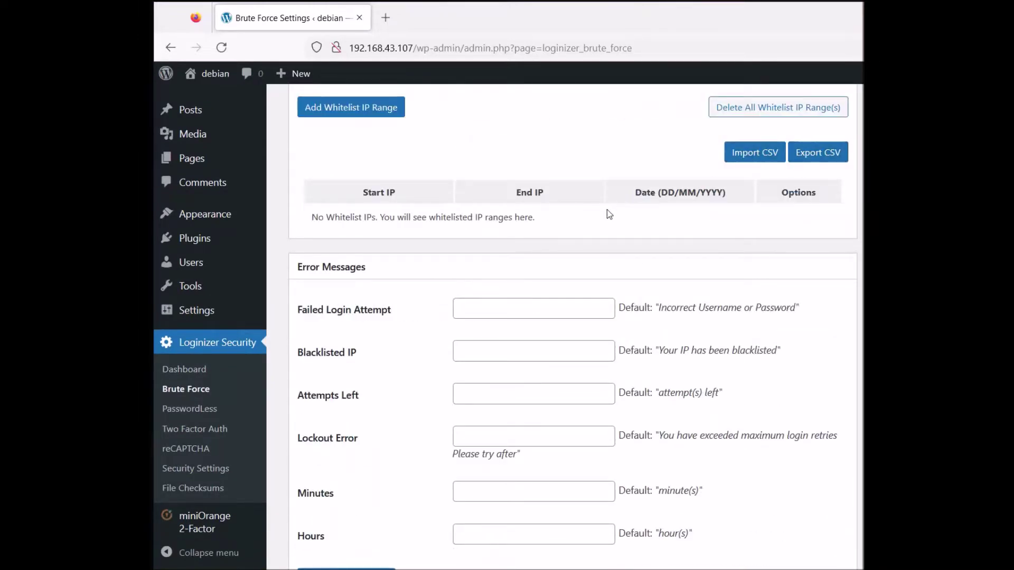
Step: Leave the Failed Login, Blacklisted IP and Attempts Left message fields empty
scroll(655, 181, down, 2)
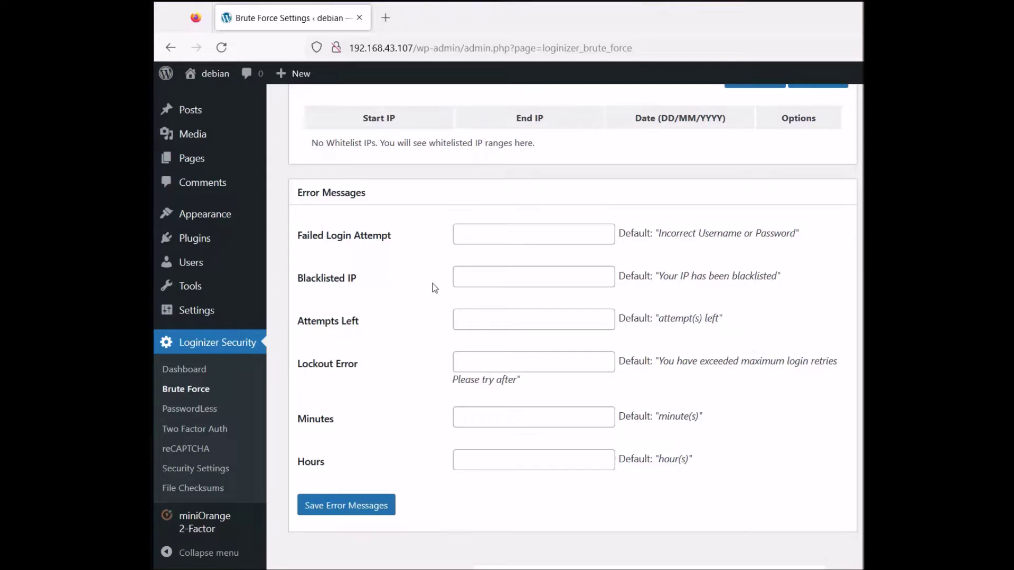
drag(802, 247, 649, 236)
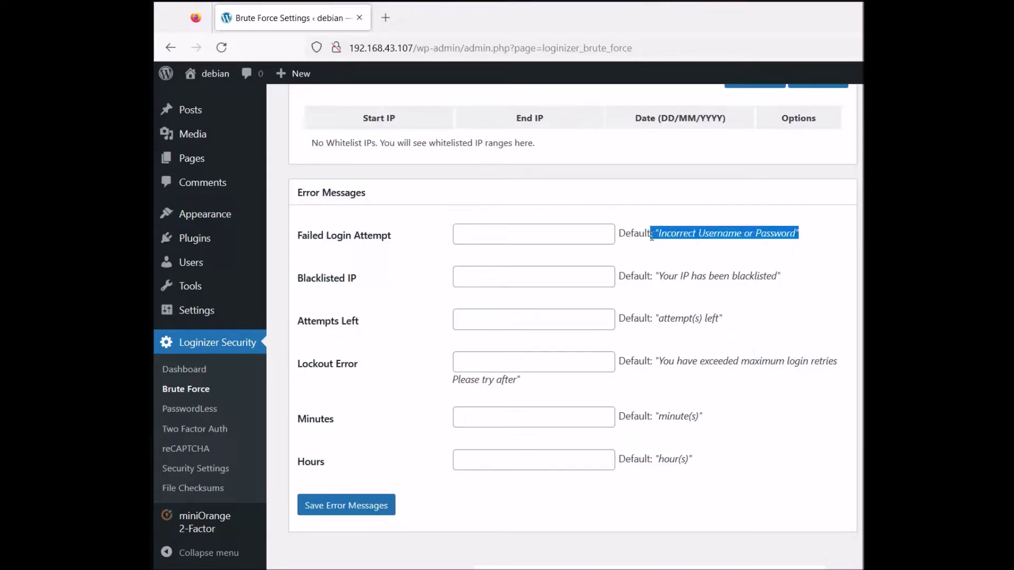
click(548, 240)
drag(369, 282, 314, 281)
click(555, 276)
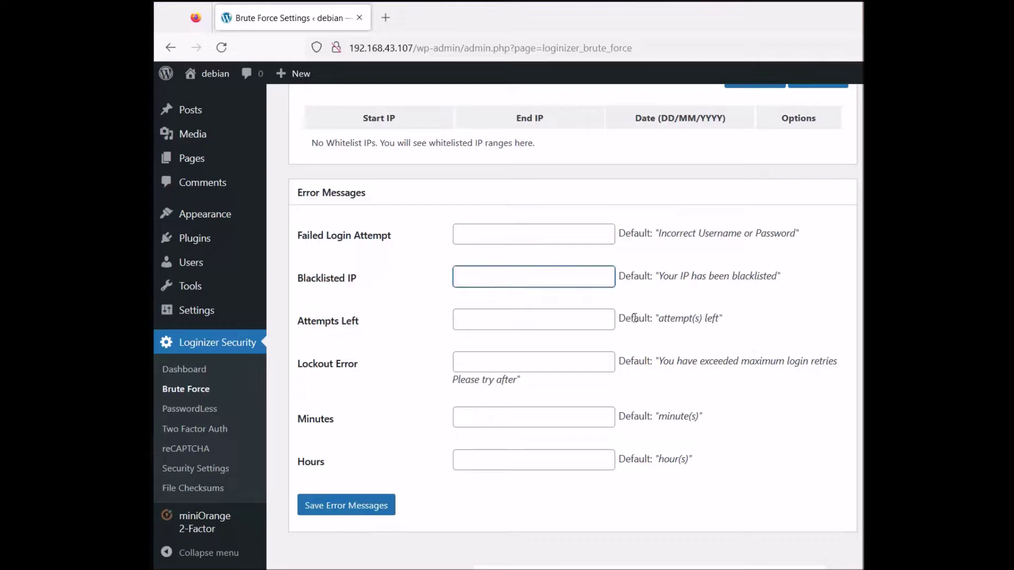
drag(789, 278, 659, 287)
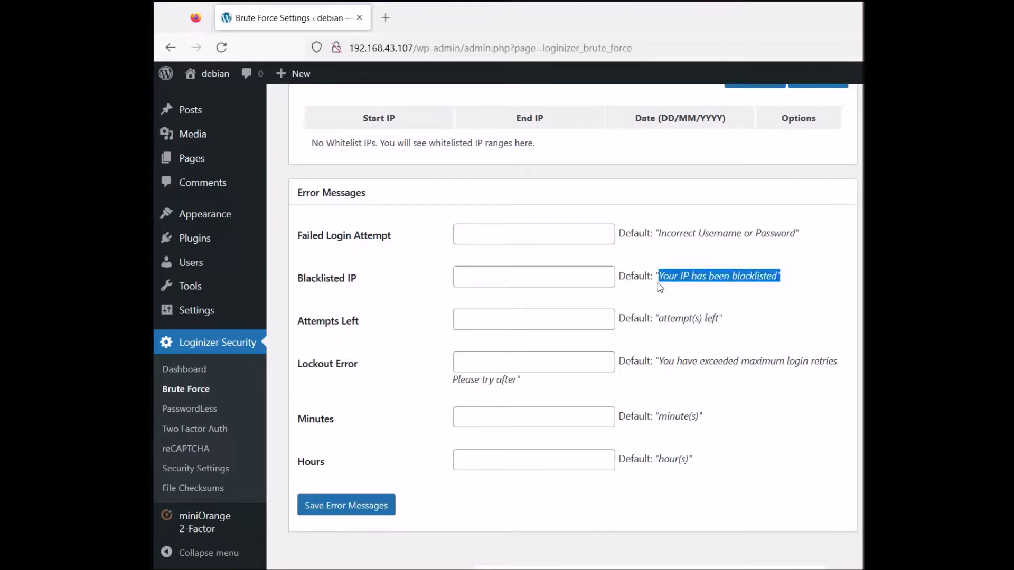
click(557, 281)
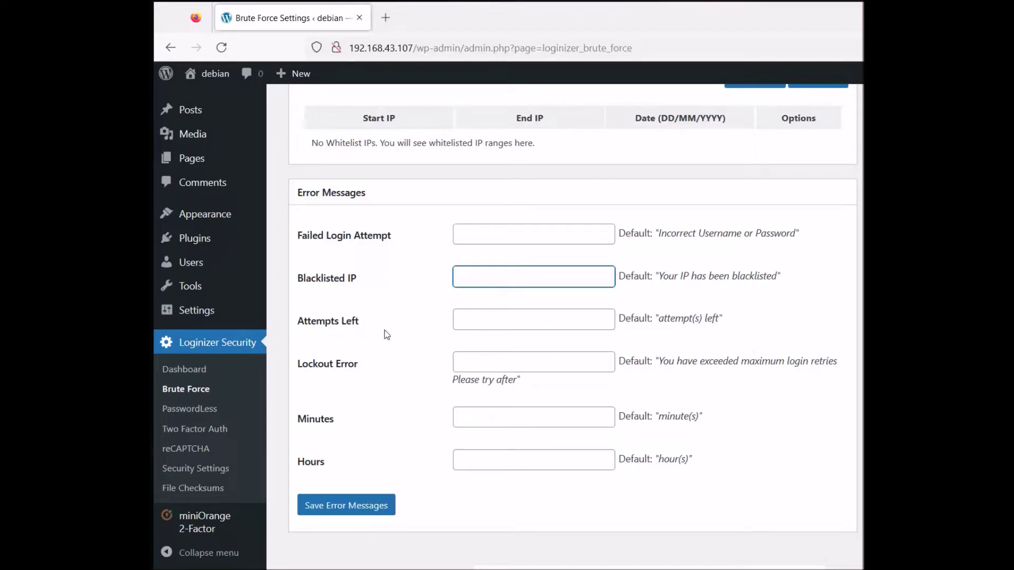
drag(729, 320, 642, 335)
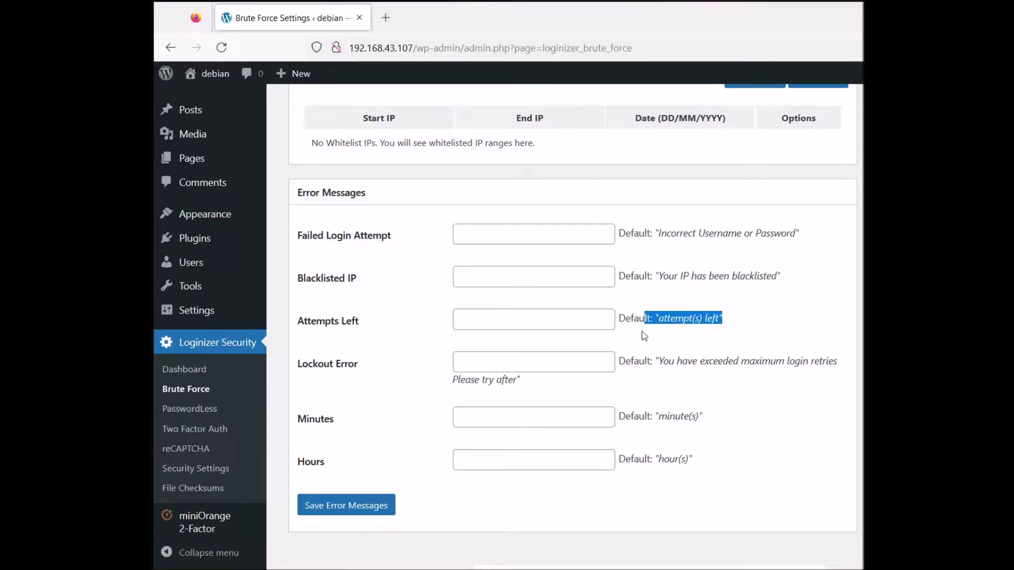
click(678, 332)
click(572, 328)
click(392, 345)
Step: Leave the Lockout Error message blank and save the error messages
scroll(391, 323, down, 1)
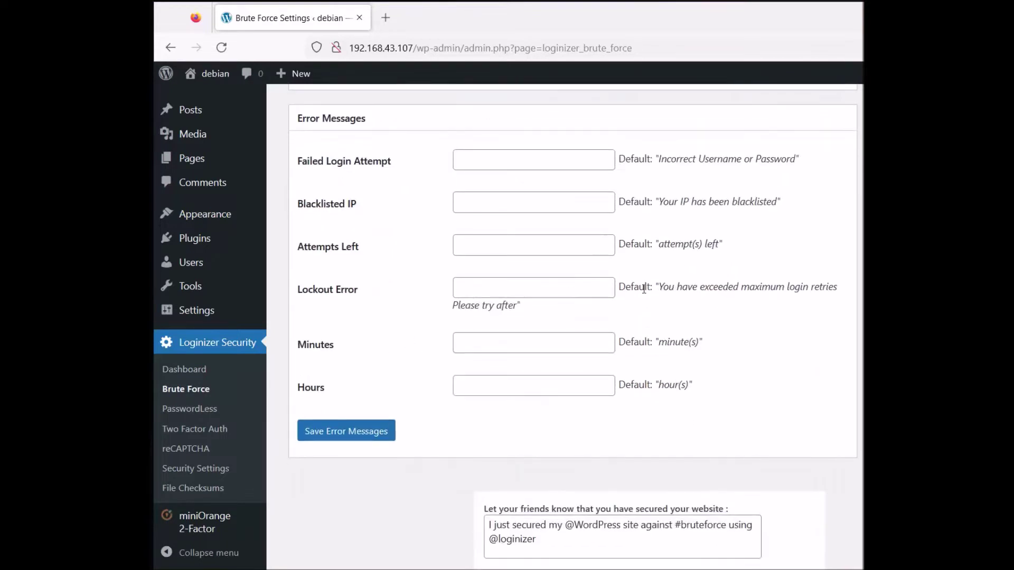
drag(669, 288, 844, 291)
click(791, 313)
drag(523, 312, 434, 320)
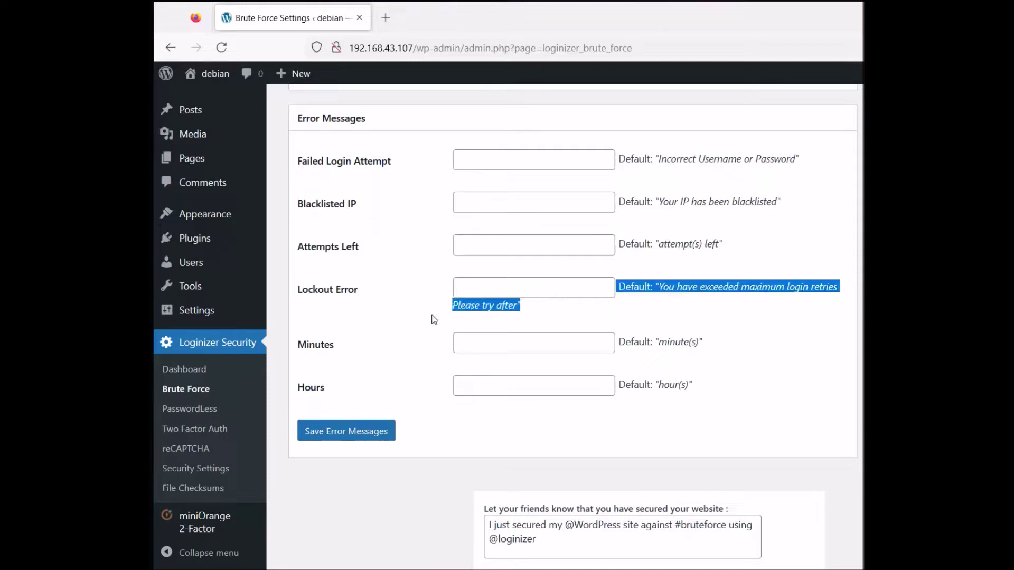
click(537, 308)
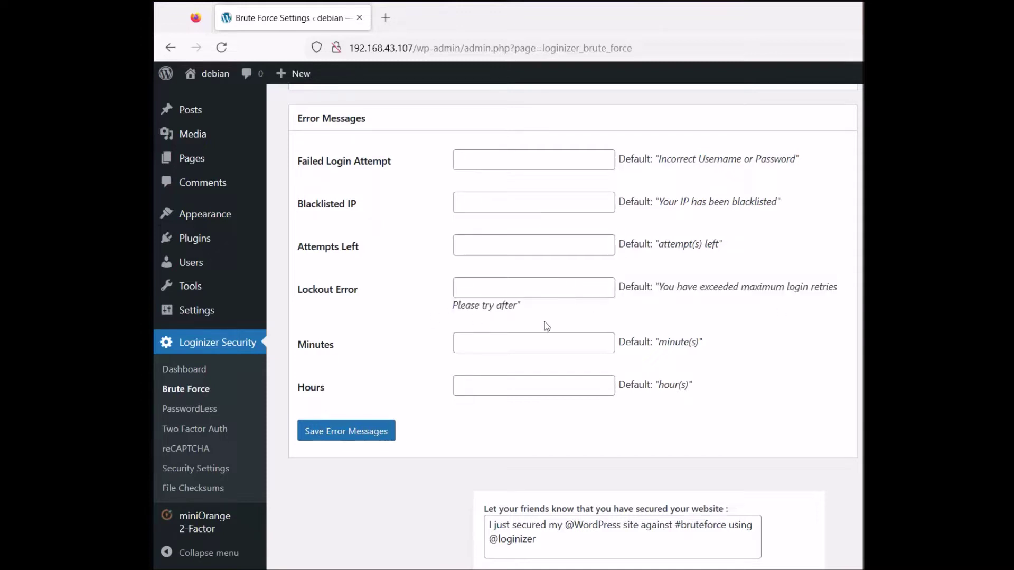
scroll(445, 356, down, 2)
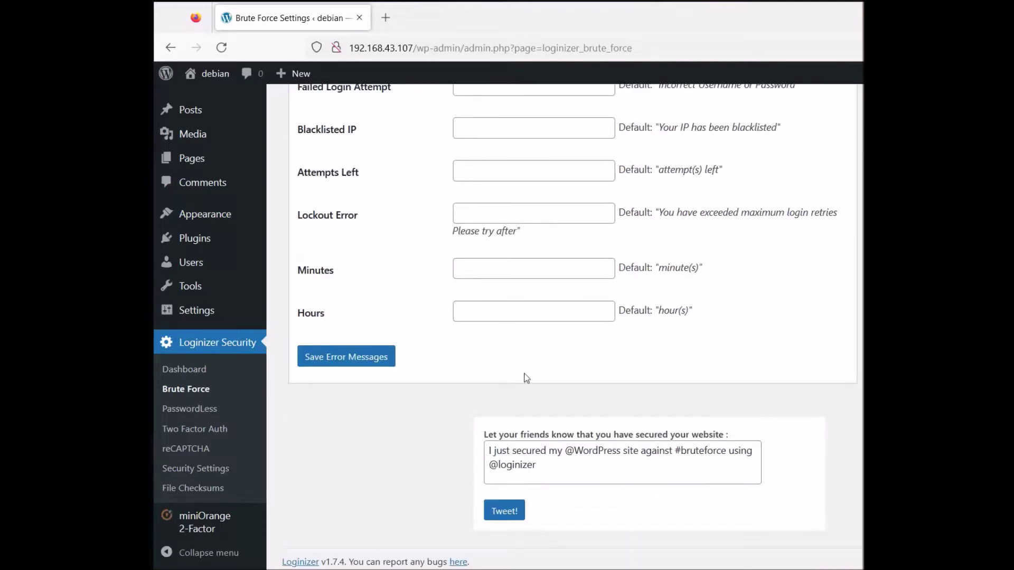
scroll(503, 252, down, 1)
scroll(515, 285, up, 8)
scroll(505, 398, down, 6)
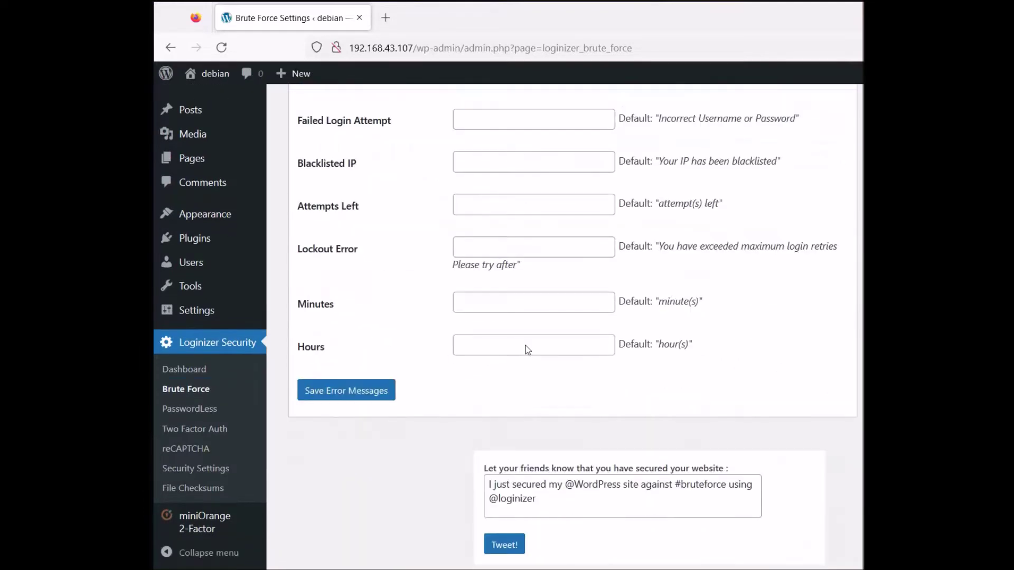
click(364, 392)
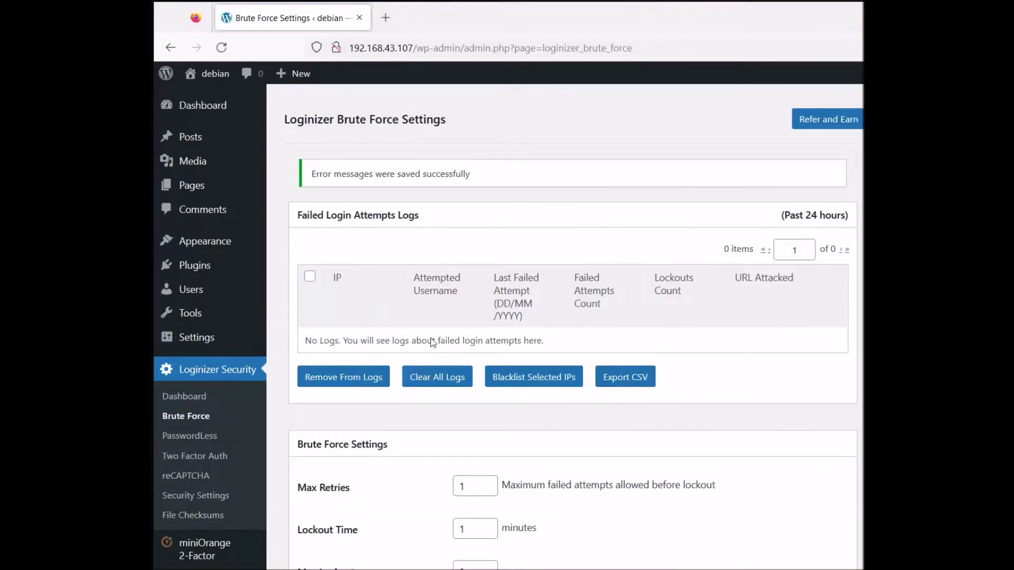
scroll(713, 272, down, 1)
scroll(713, 271, down, 5)
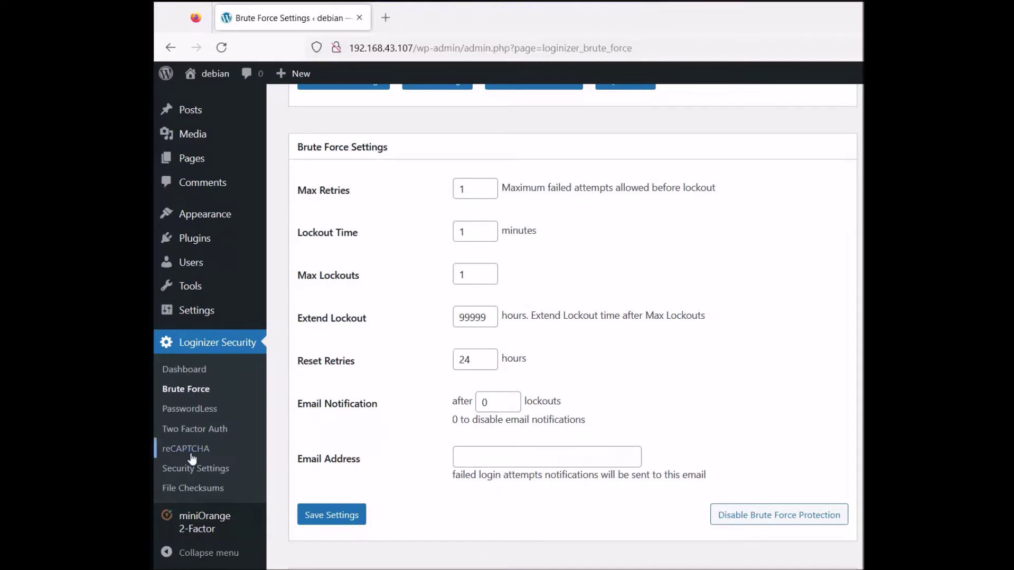
scroll(715, 267, up, 4)
scroll(715, 267, up, 2)
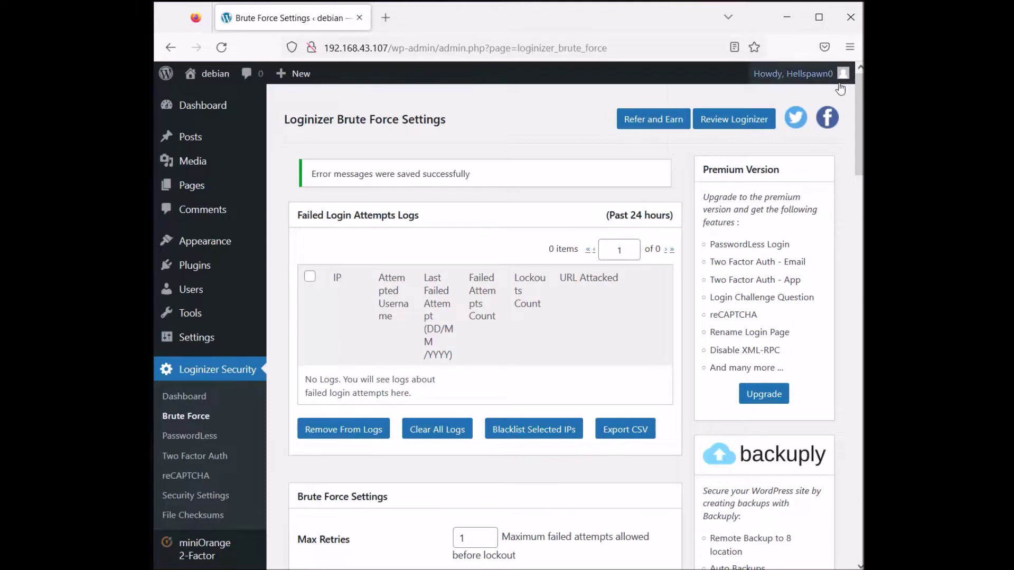
Step: Log out, then enter the admin username and password on the login page
mouse_move(840, 88)
click(742, 146)
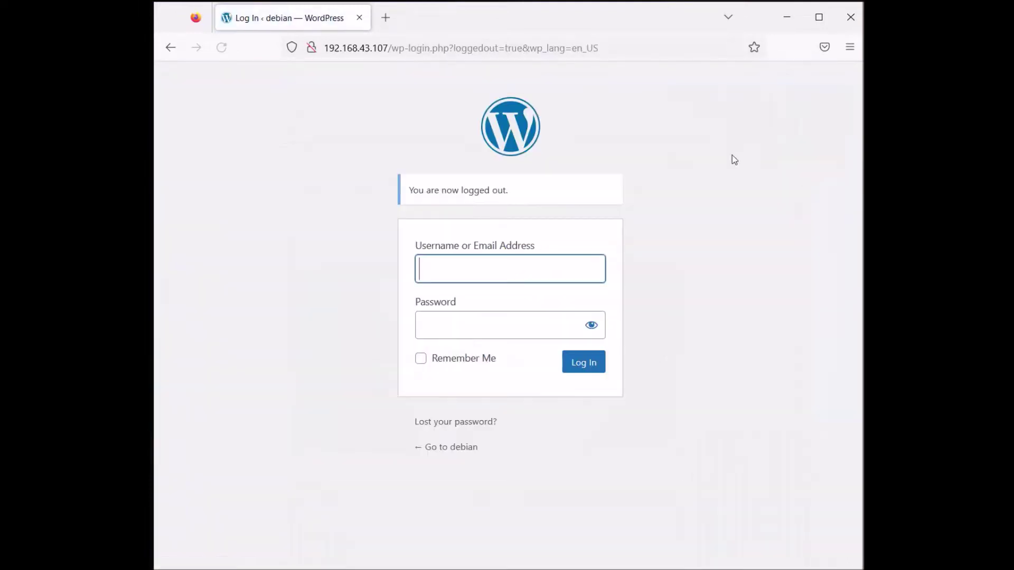
text(Hellspawn0)
key(Tab)
text(*************)
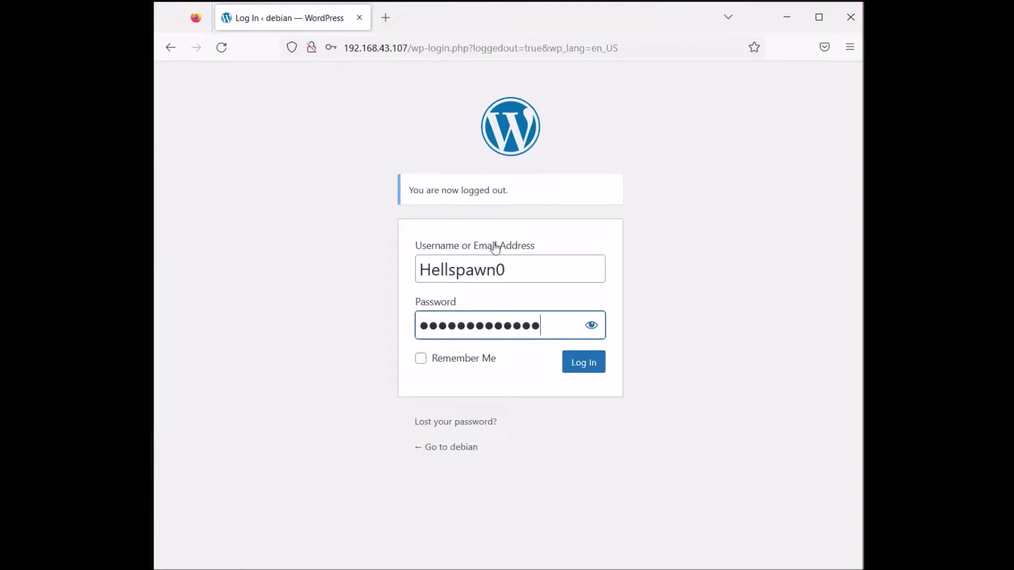
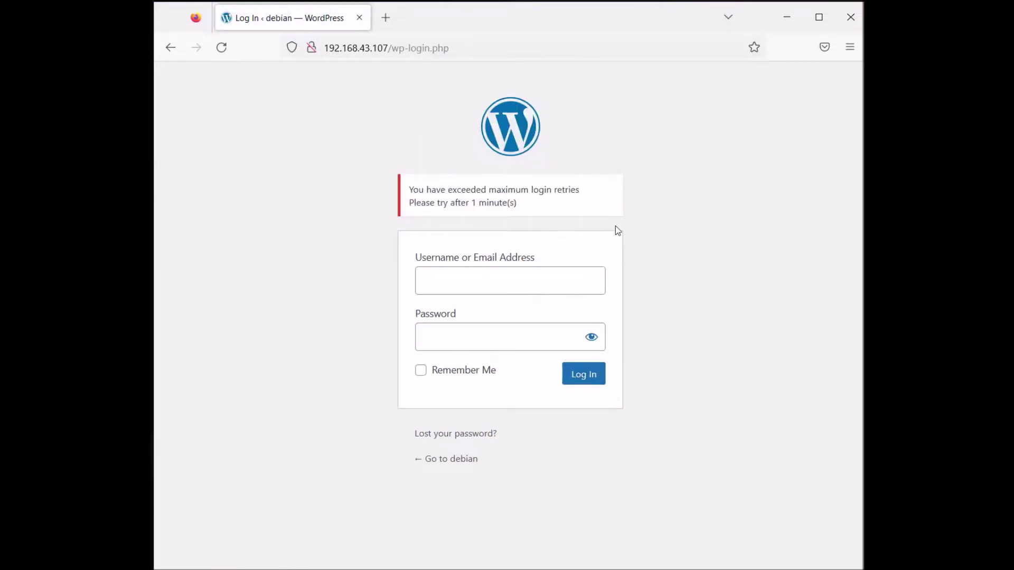
drag(516, 202, 407, 208)
click(538, 208)
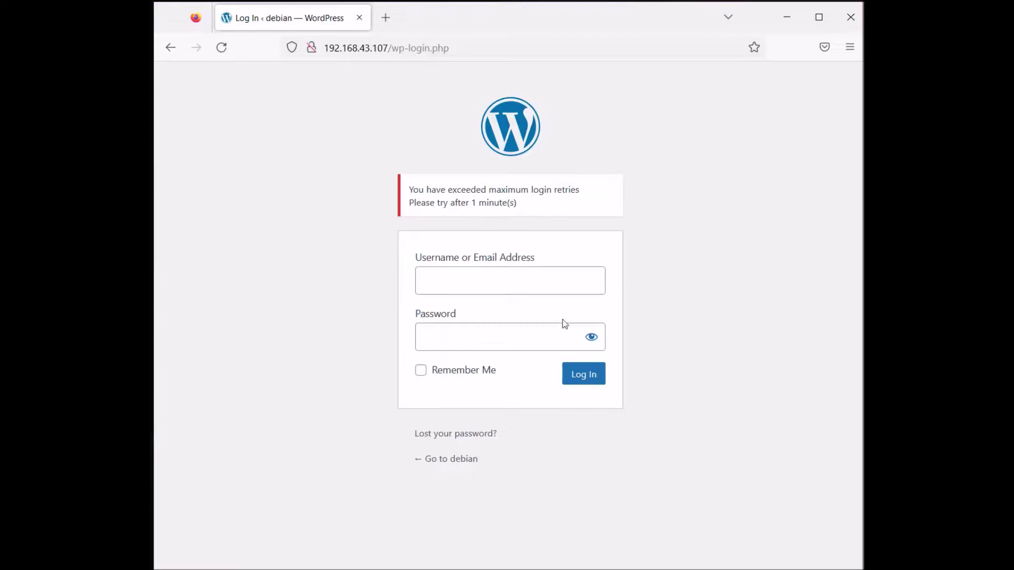
drag(518, 204, 406, 207)
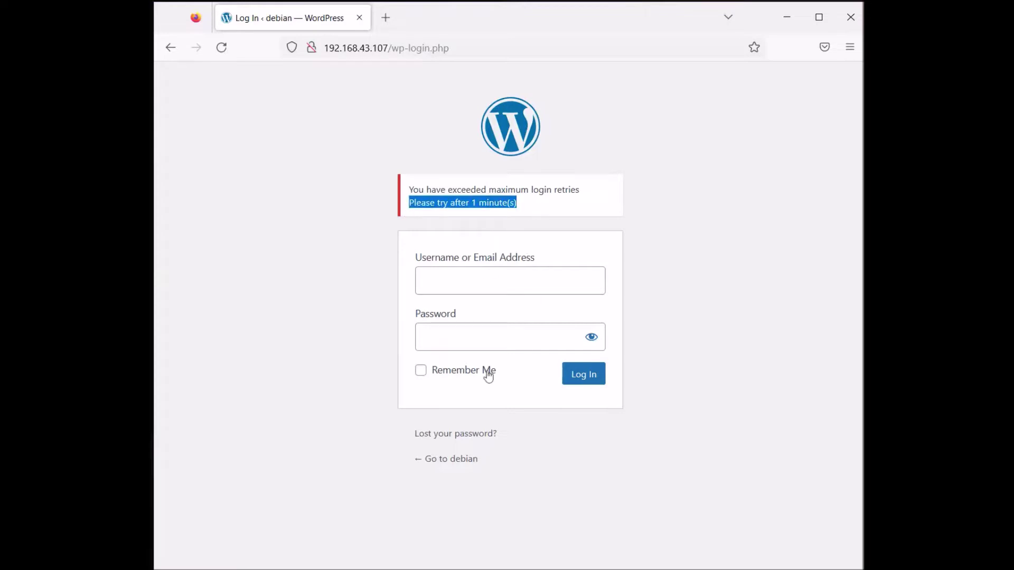
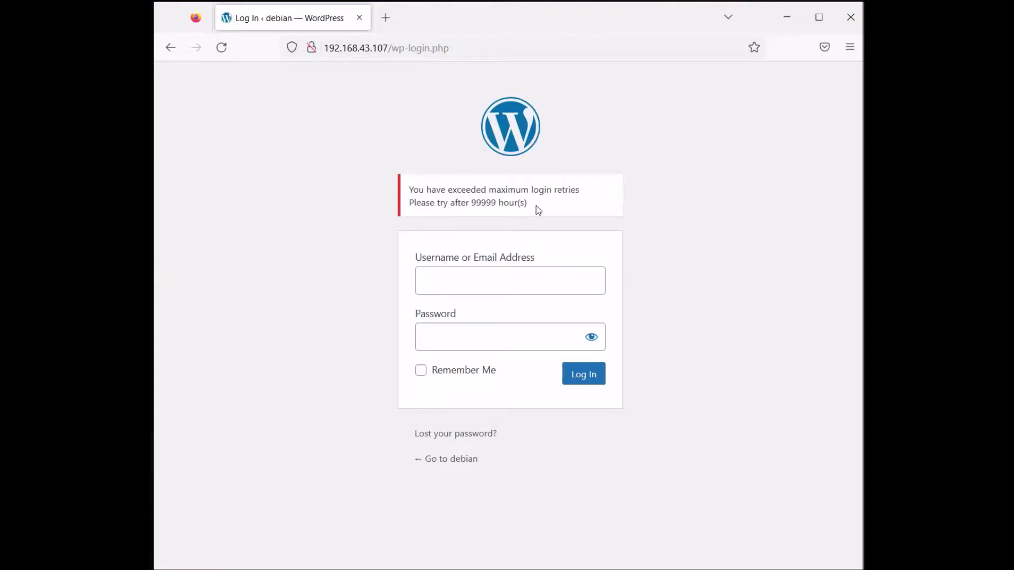
drag(530, 205, 379, 219)
click(704, 230)
drag(472, 201, 528, 205)
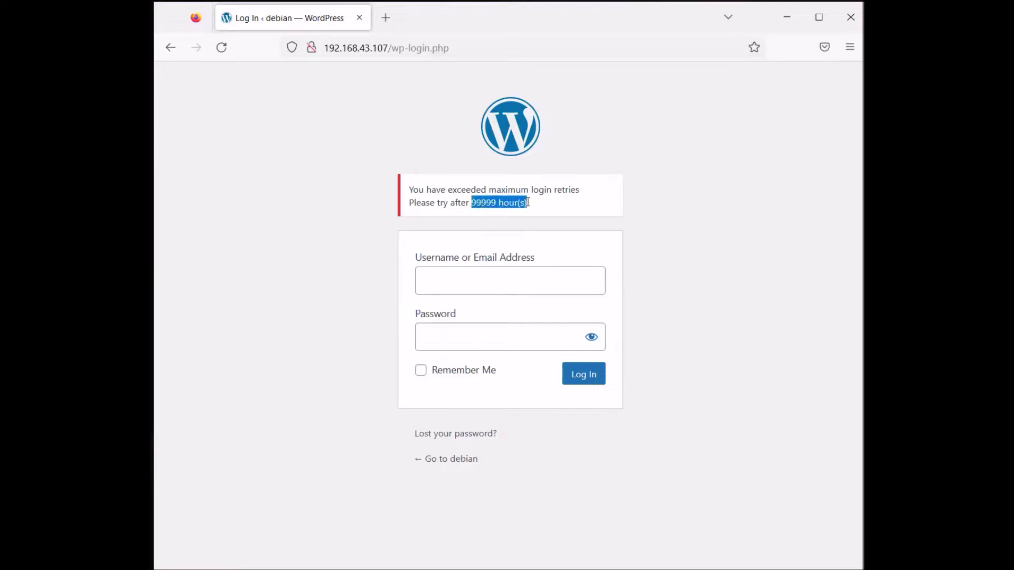
click(658, 206)
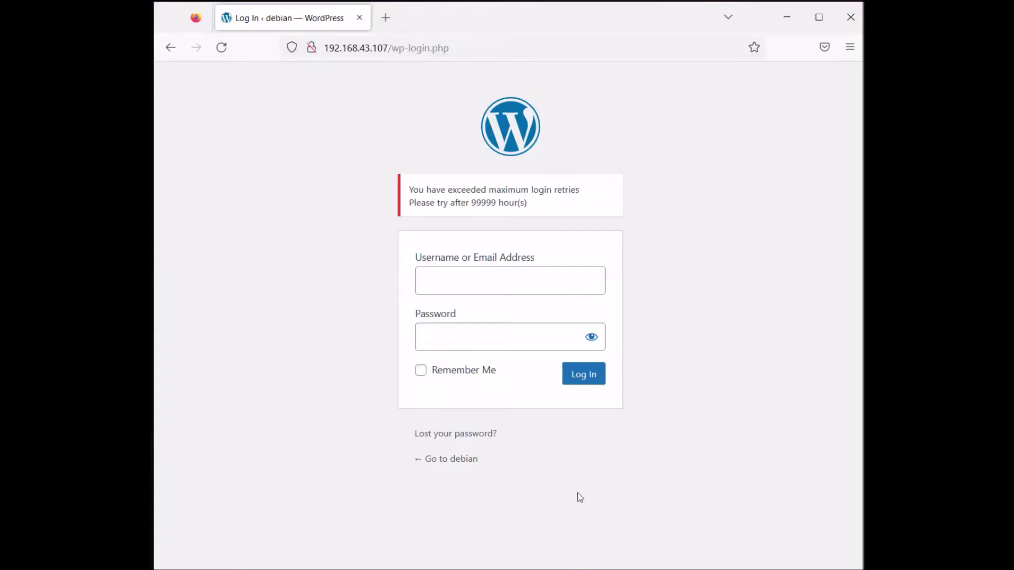
Step: Bring the server terminal in front of the browser and move it higher on screen
mouse_move(447, 568)
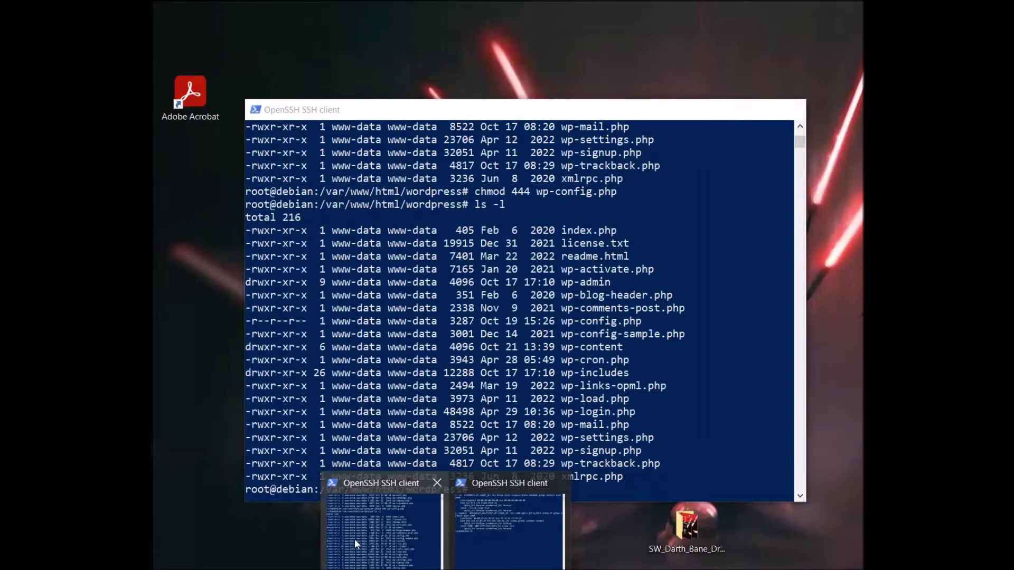
click(356, 538)
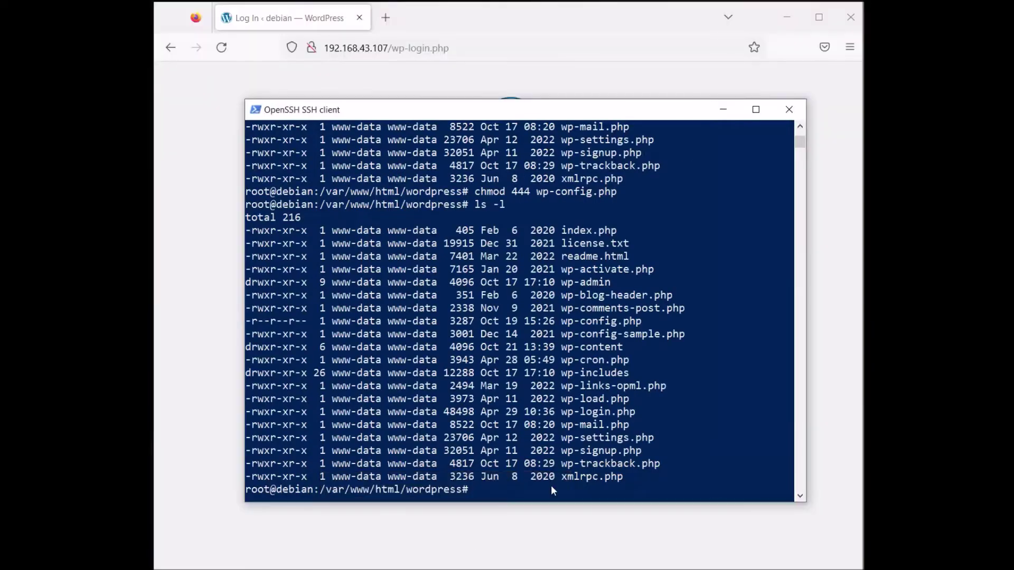
click(529, 282)
drag(512, 116, 514, 96)
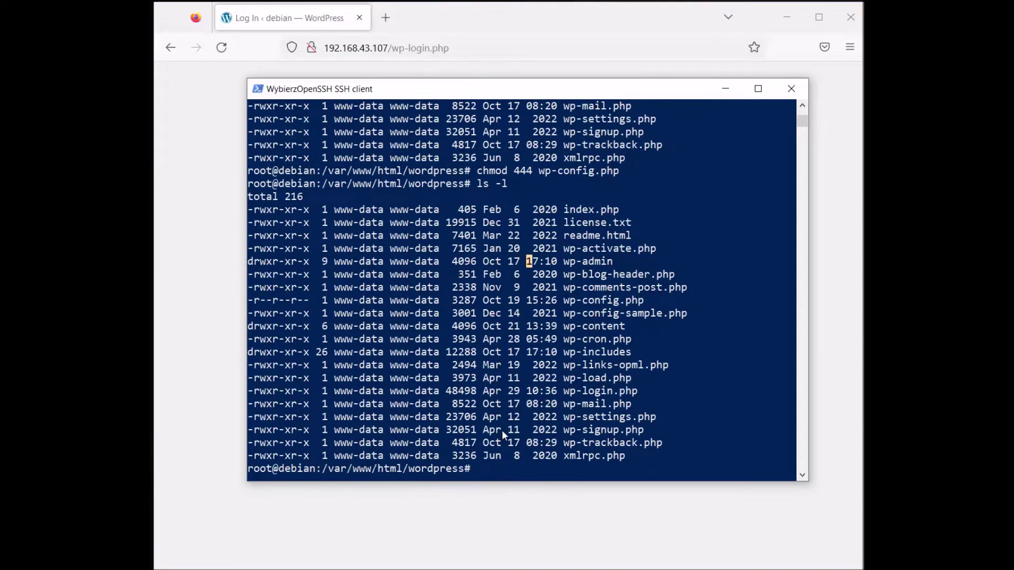
Step: Clear the terminal output and return to the root home directory with cd
key(ctrl+l)
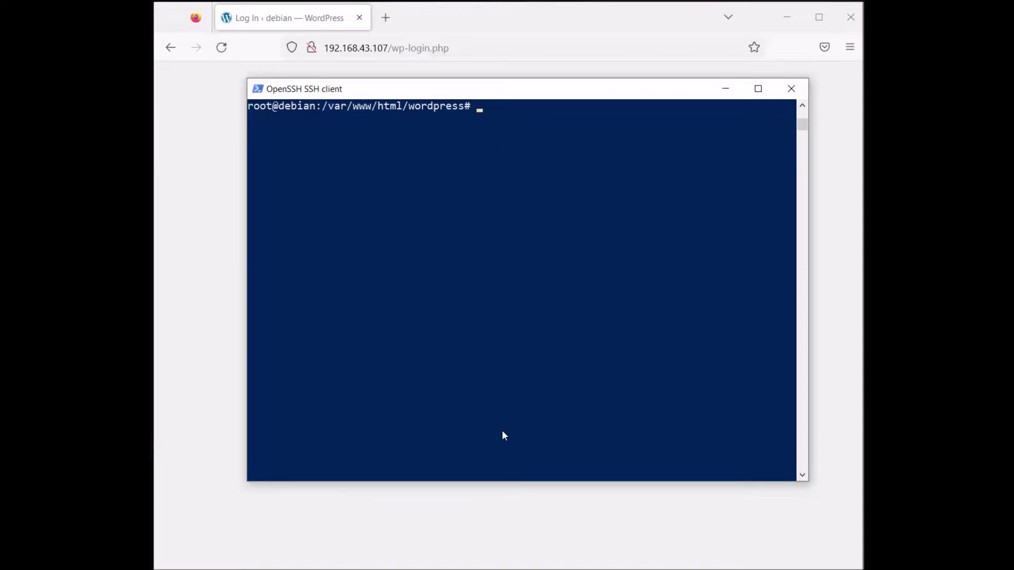
text(cd)
key(Return)
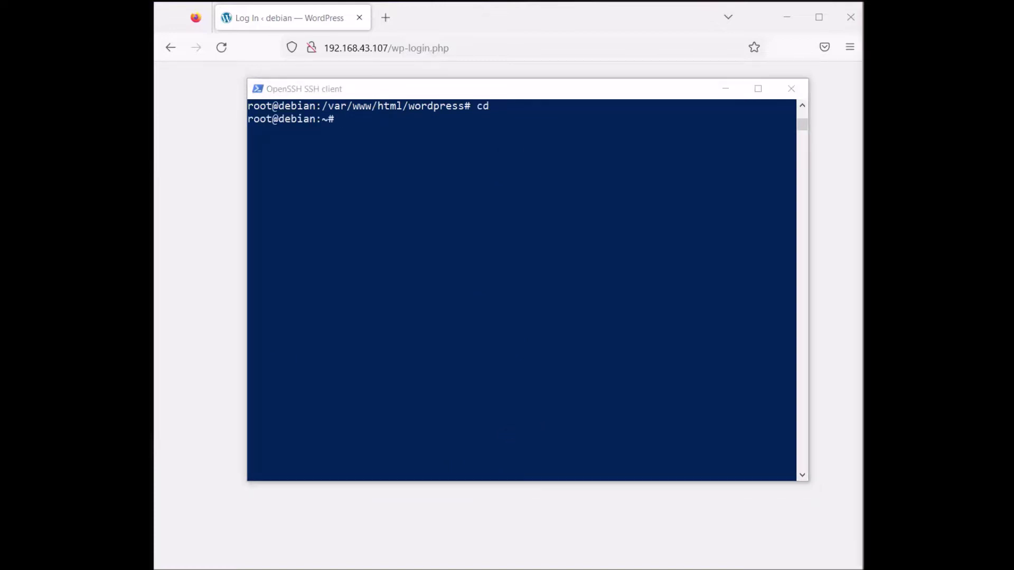
click(429, 210)
click(391, 214)
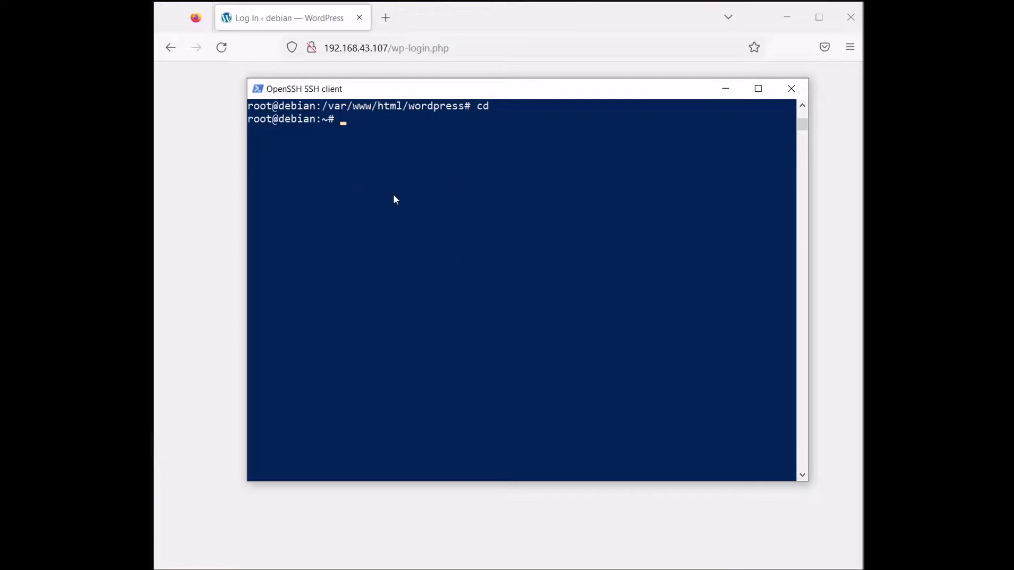
Step: Widen the terminal and run the pasted wget command to download wp-cli.phar
right_click(399, 177)
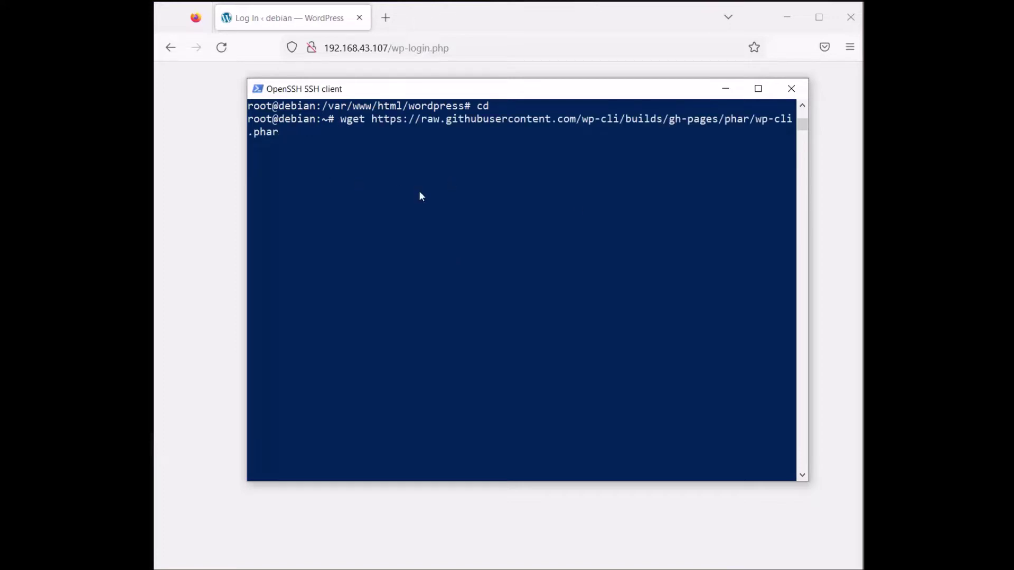
drag(247, 202, 179, 206)
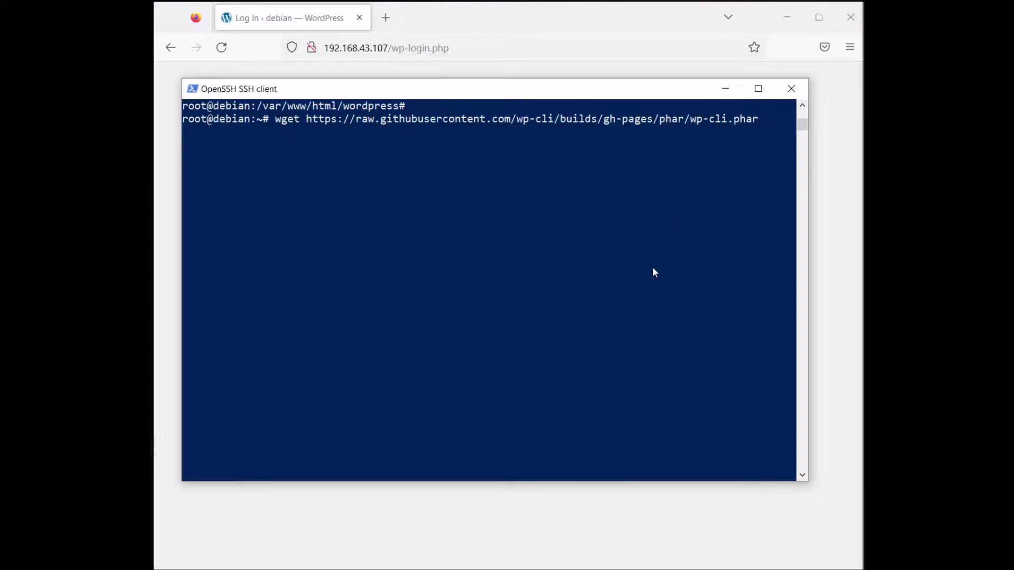
key(Return)
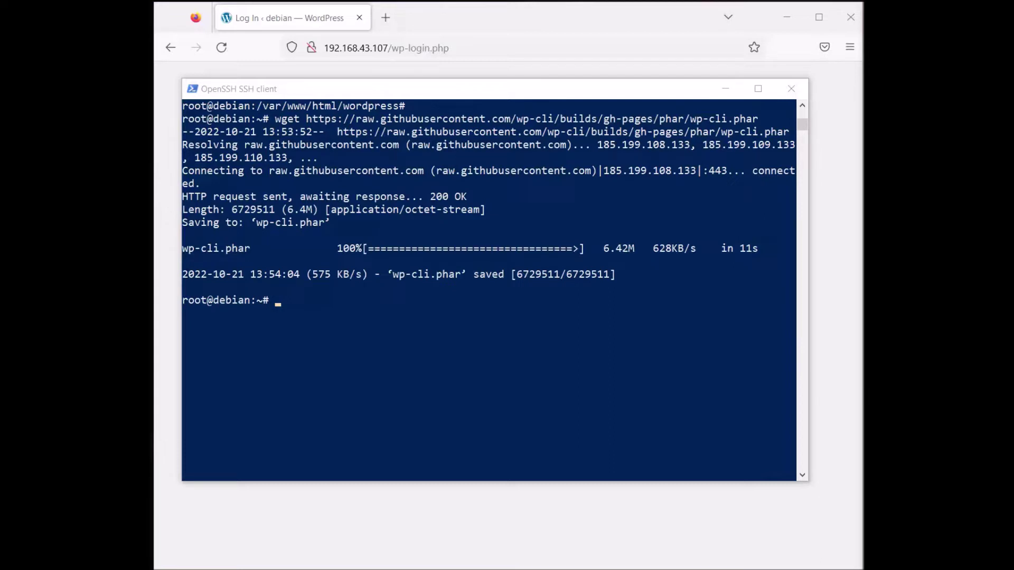
Step: Make wp-cli.phar executable, move it to /usr/local/bin/wp, and enter wp --info
click(571, 353)
right_click(572, 353)
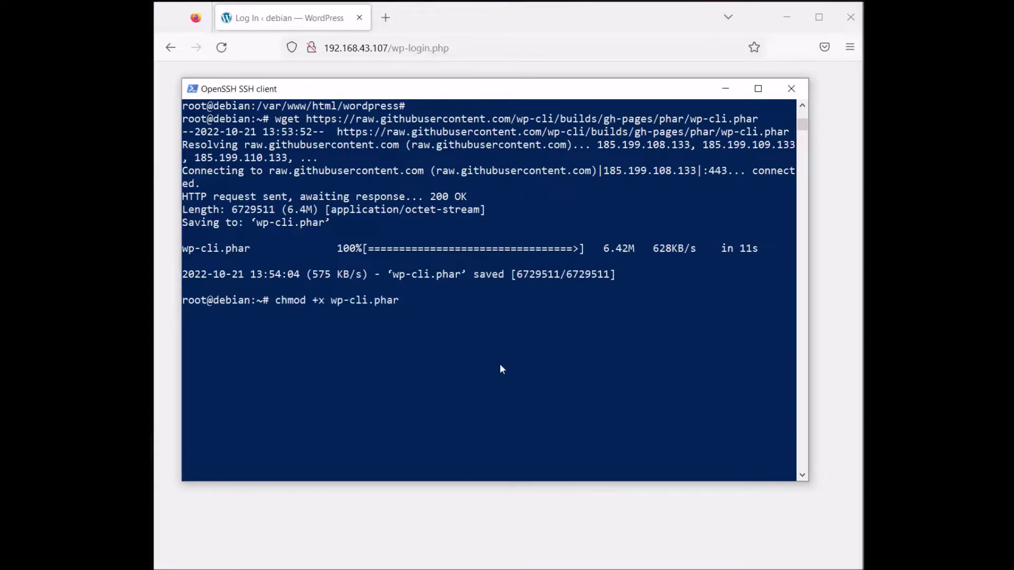
key(Return)
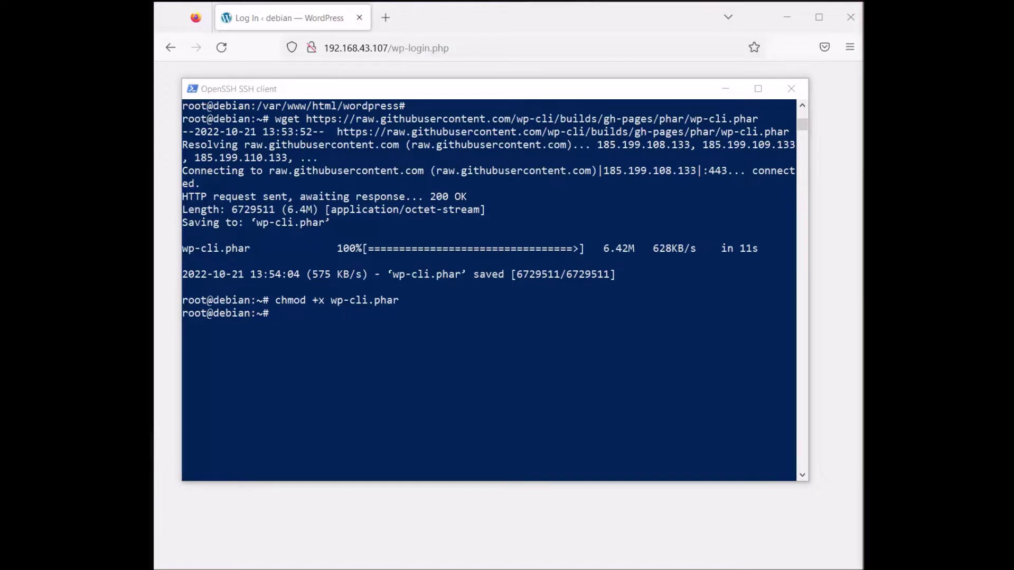
click(379, 350)
right_click(379, 350)
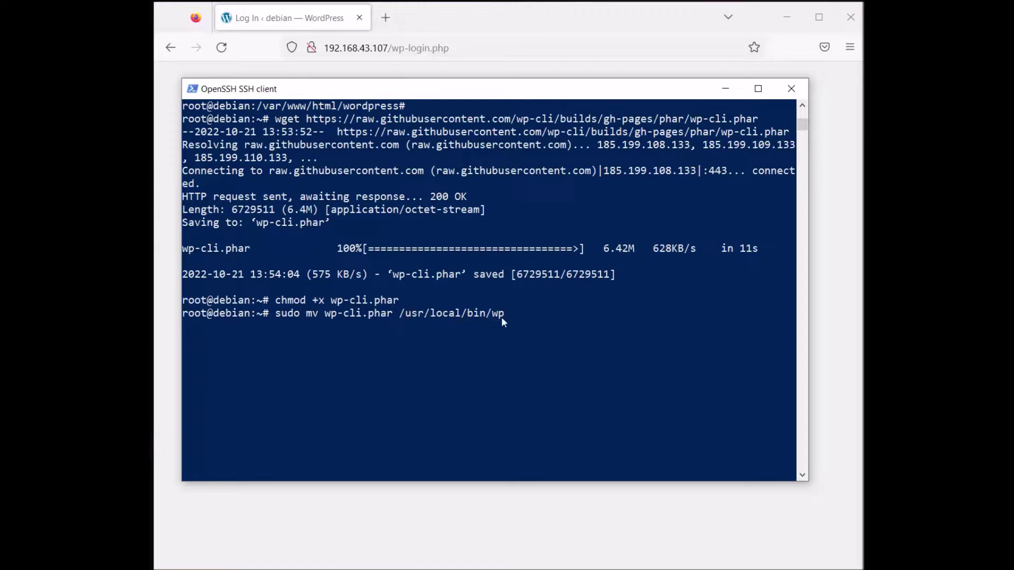
key(Return)
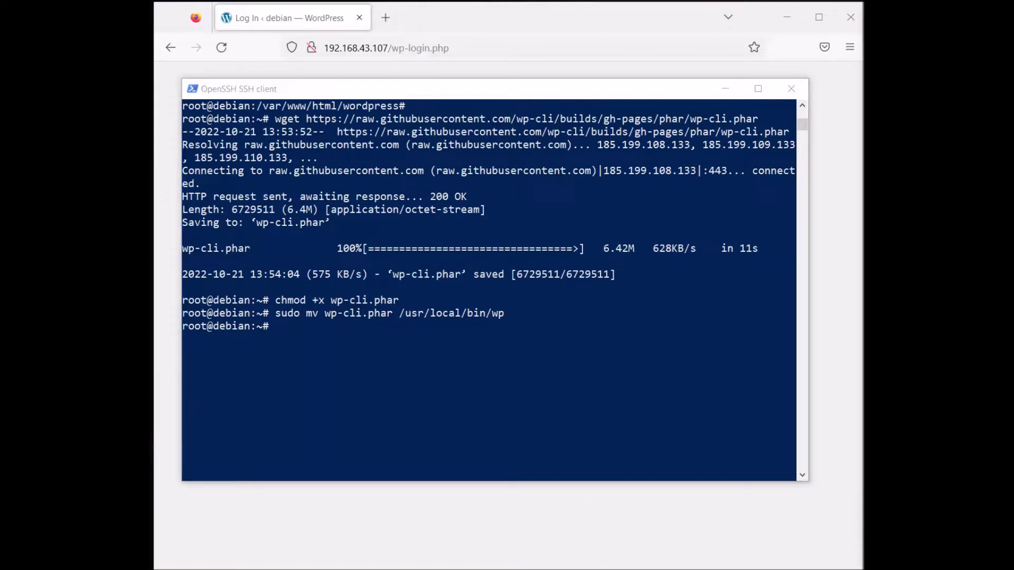
click(550, 374)
text(wp --info)
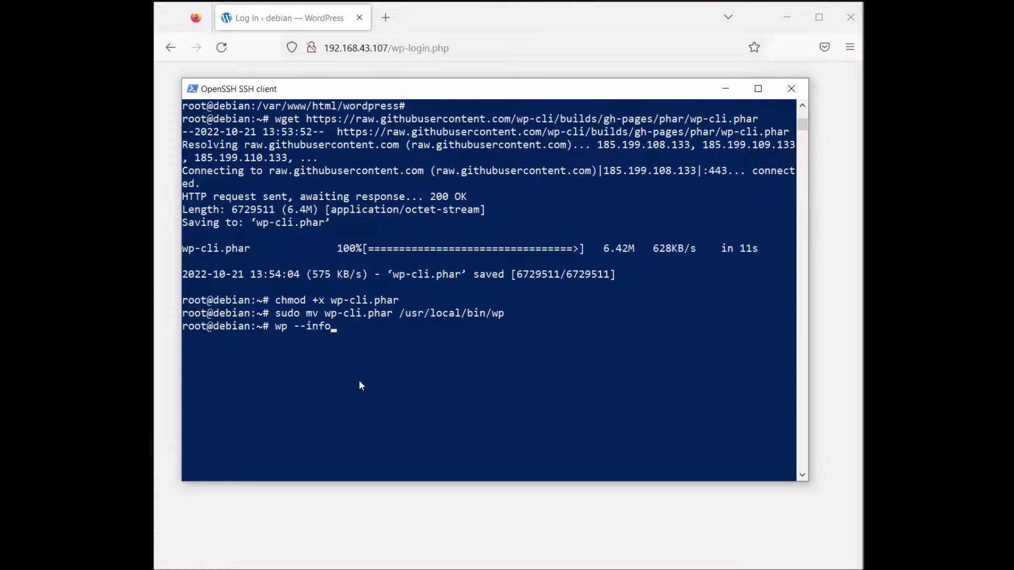
Step: Run wp --info and mark the reported WP-CLI version 2.7.1
key(Return)
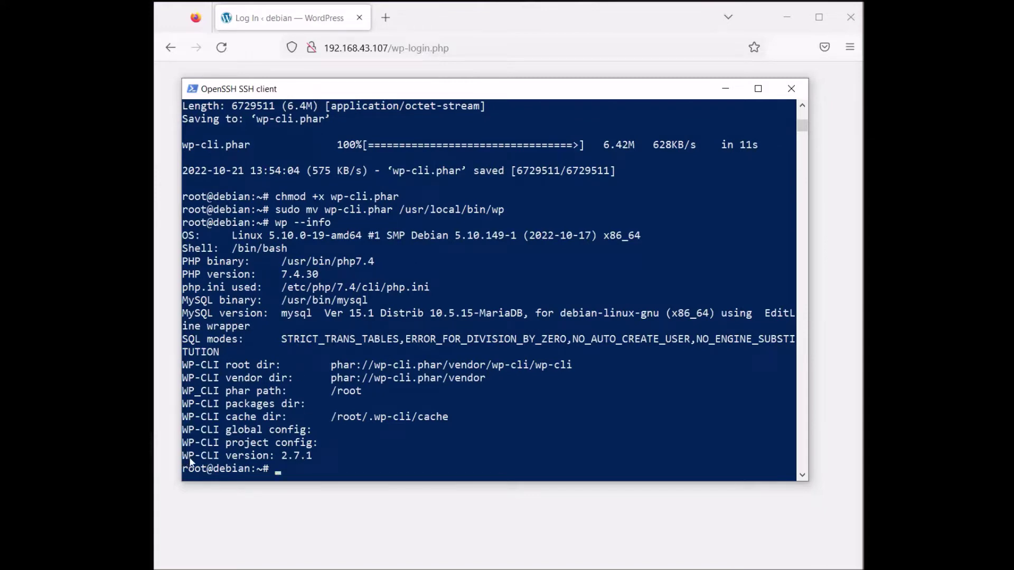
drag(227, 458, 325, 459)
click(352, 458)
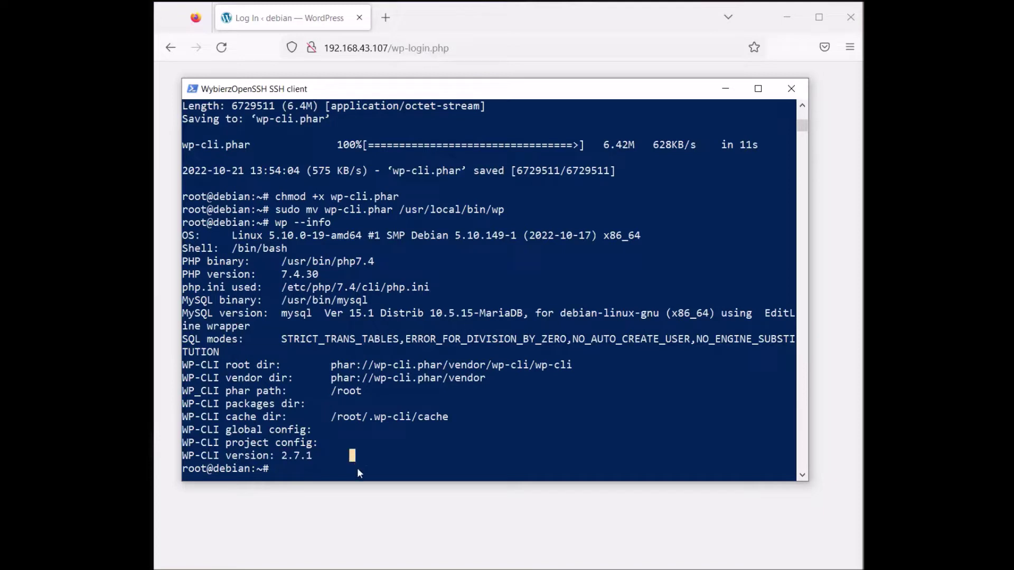
Step: Change into /var/www/html/wordpress and list its files with ls
click(396, 469)
text(cd)
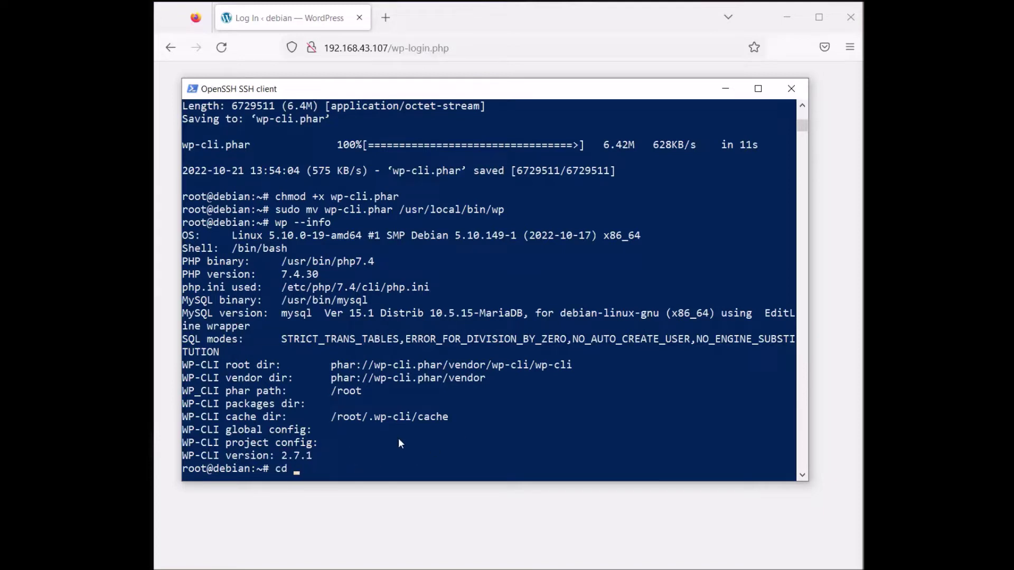
text( /var/www/html/wor)
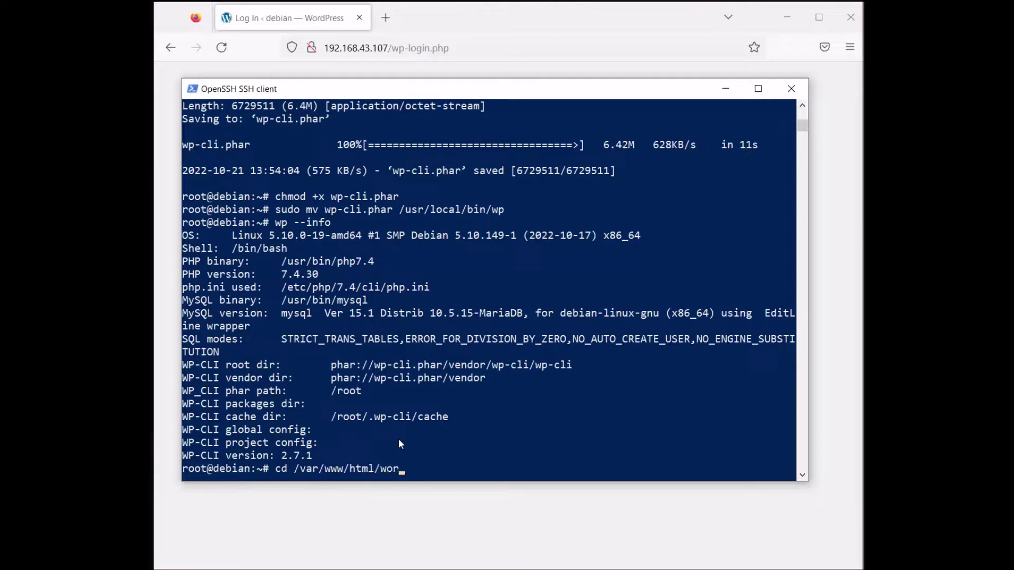
text(dpress)
key(Return)
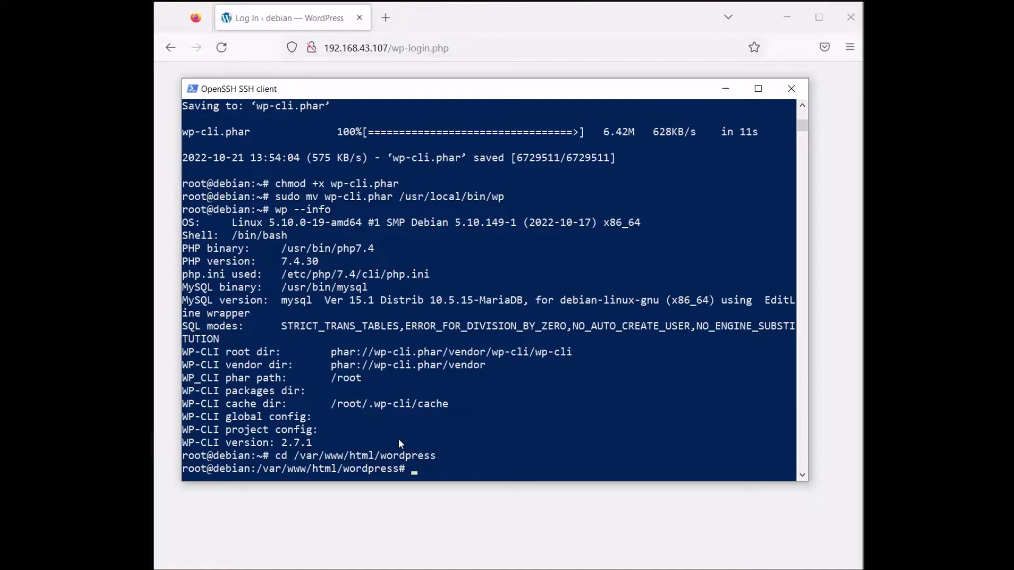
text(ls)
key(Return)
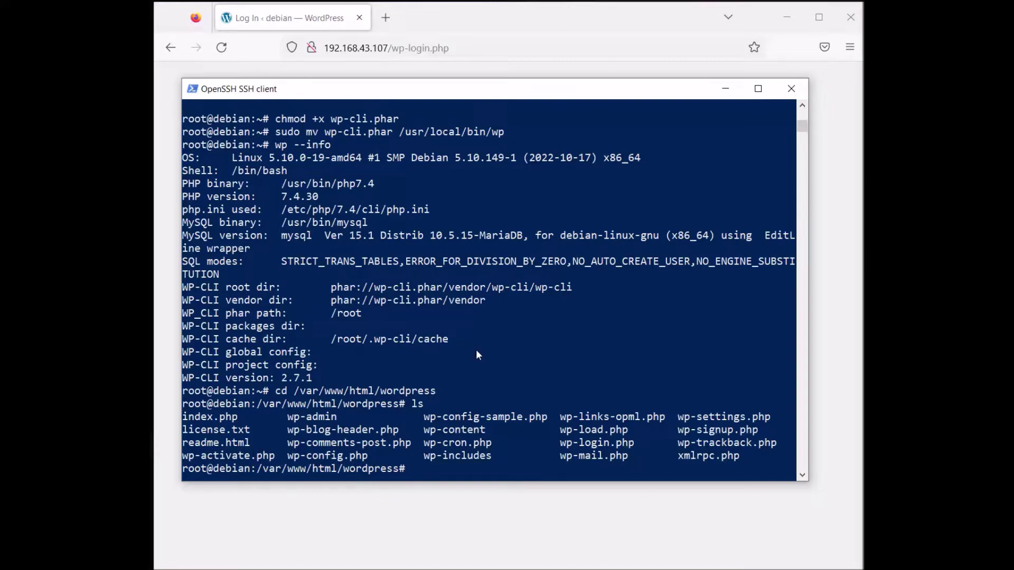
Step: Copy the /var/www/html path from the prompt and cd into it
text(cd)
drag(258, 471, 338, 477)
key(super+c)
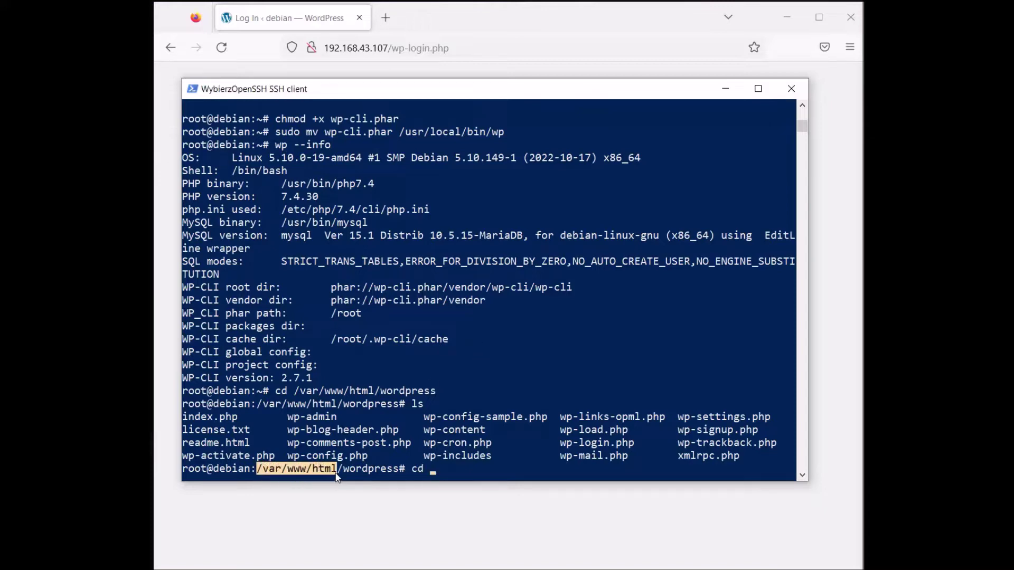
right_click(338, 476)
right_click(546, 461)
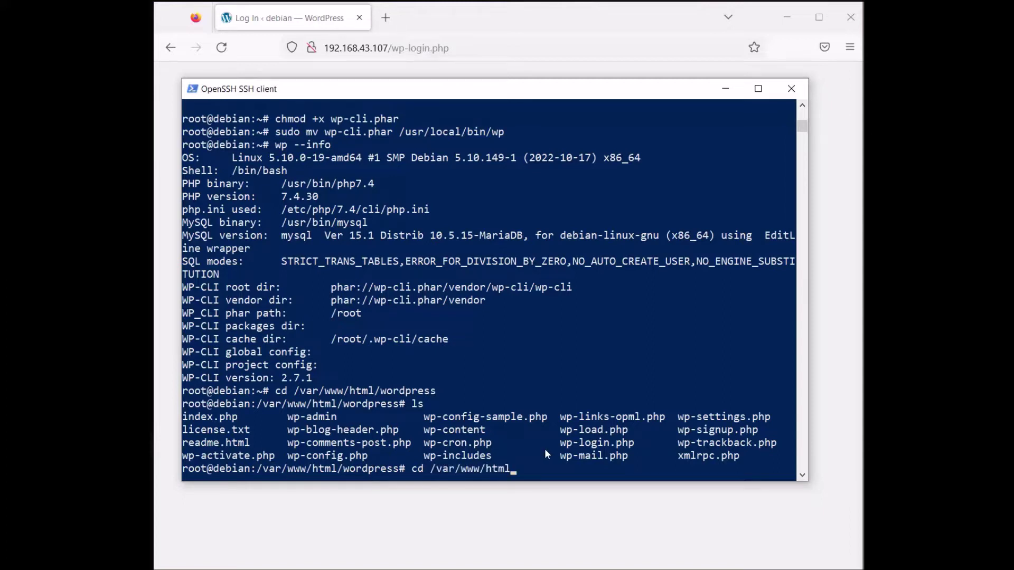
key(Return)
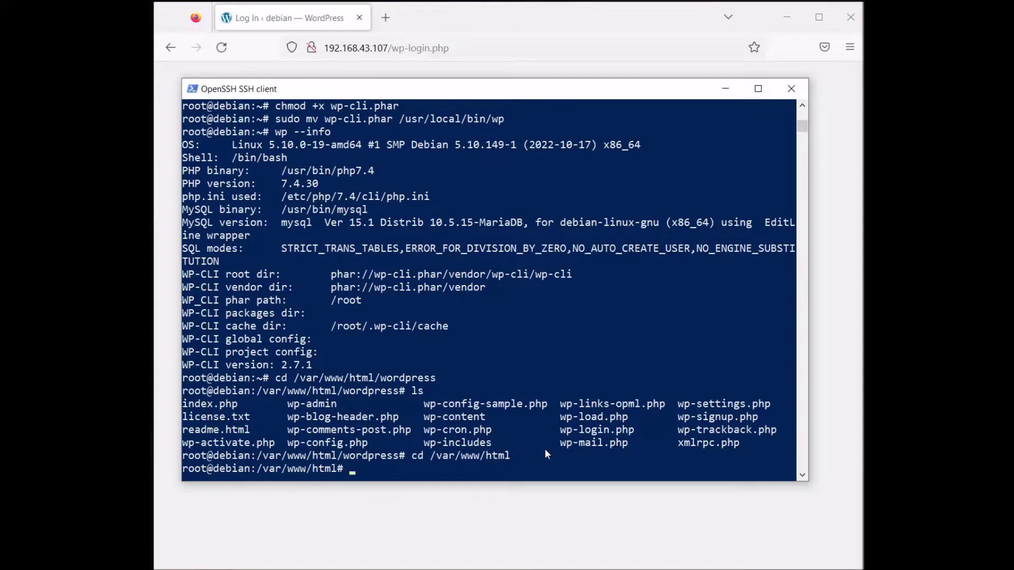
Step: Run wp plugin list --allow-root from /var/www/html
text(wp plugin deactivate)
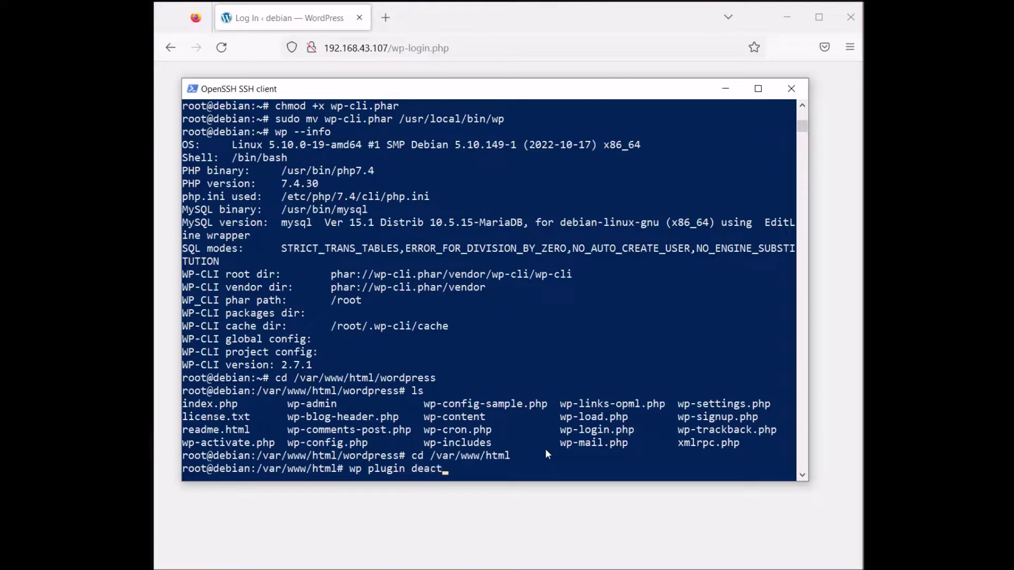
key(BackSpace)
key(BackSpace)
key(BackSpace)
key(BackSpace)
key(BackSpace)
key(BackSpace)
key(BackSpace)
key(BackSpace)
key(BackSpace)
key(BackSpace)
key(BackSpace)
text(list --allow-root)
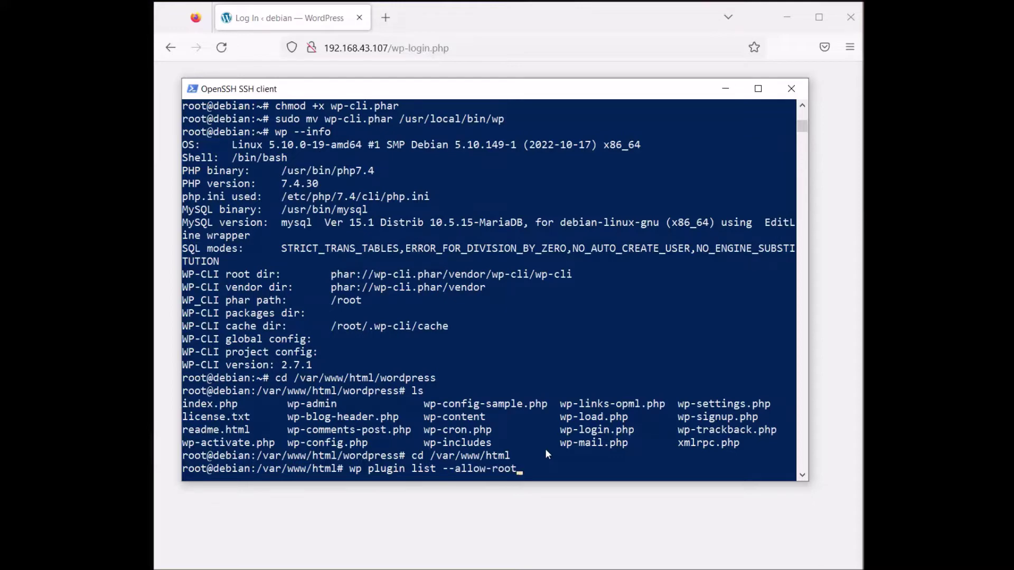
key(Return)
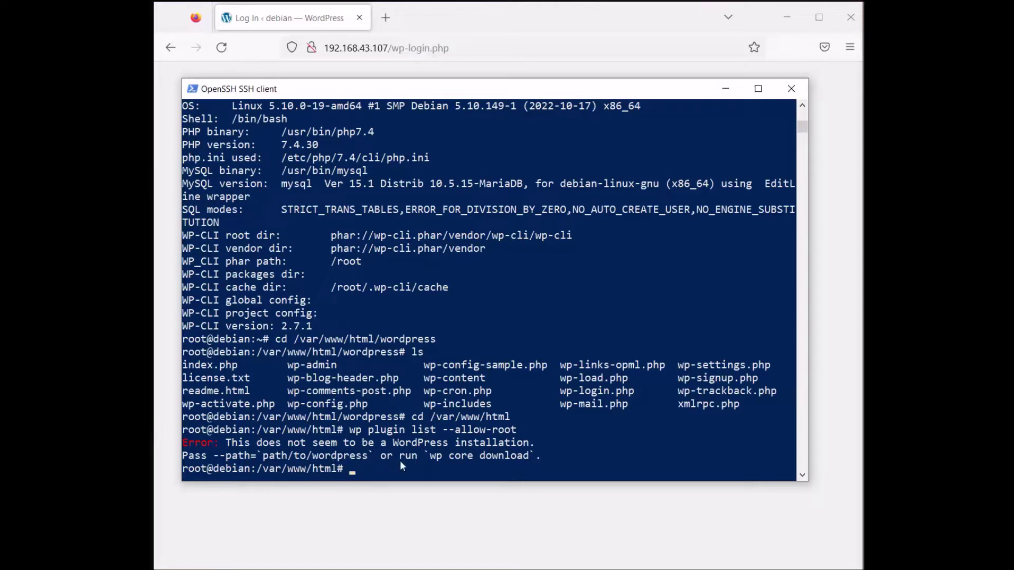
Step: Correct the path to cd into /var/www/html/wordpress and clear the screen
key(Up)
key(Up)
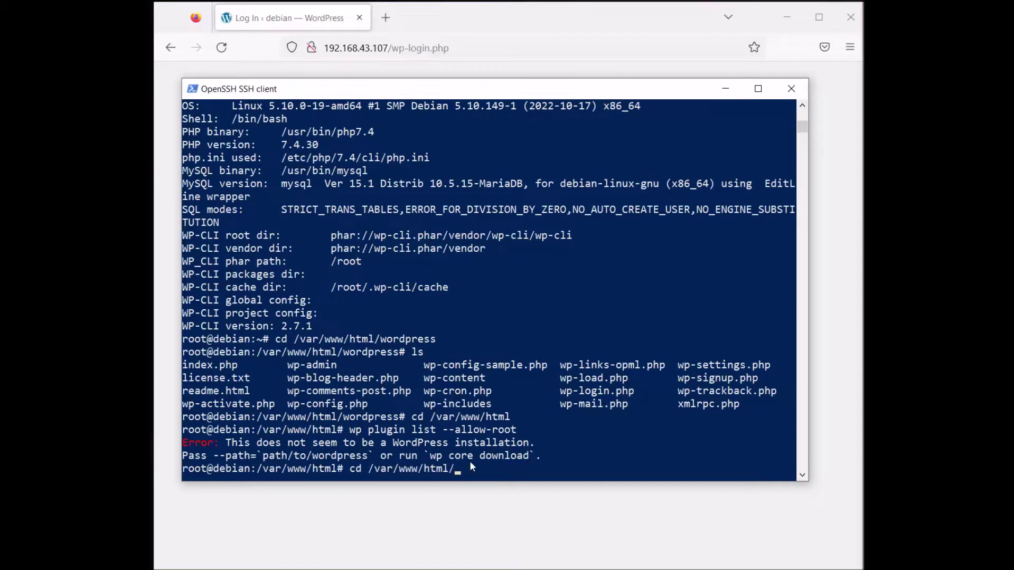
text(ss)
key(Return)
key(Up)
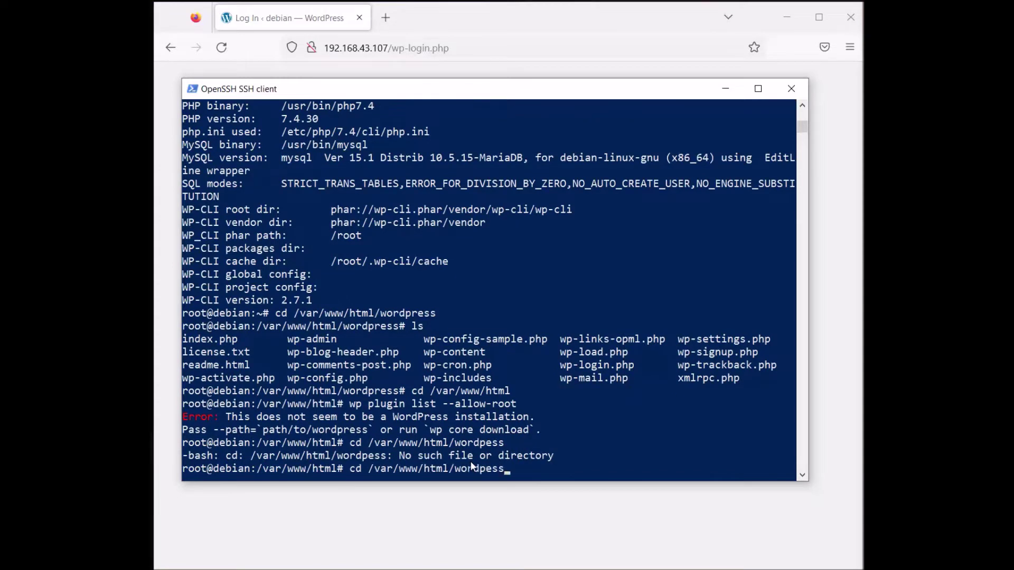
key(BackSpace)
key(BackSpace)
key(BackSpace)
key(BackSpace)
text(press)
key(Return)
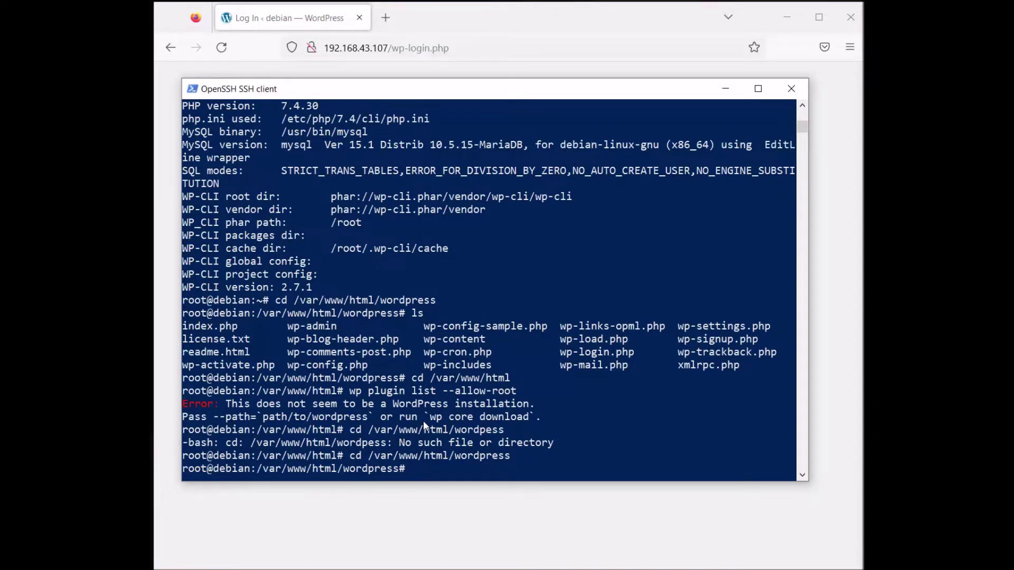
key(ctrl+l)
Step: Run wp plugin list --allow-root showing loginizer and miniorange active, then start typing a deactivate command
text(wp pl)
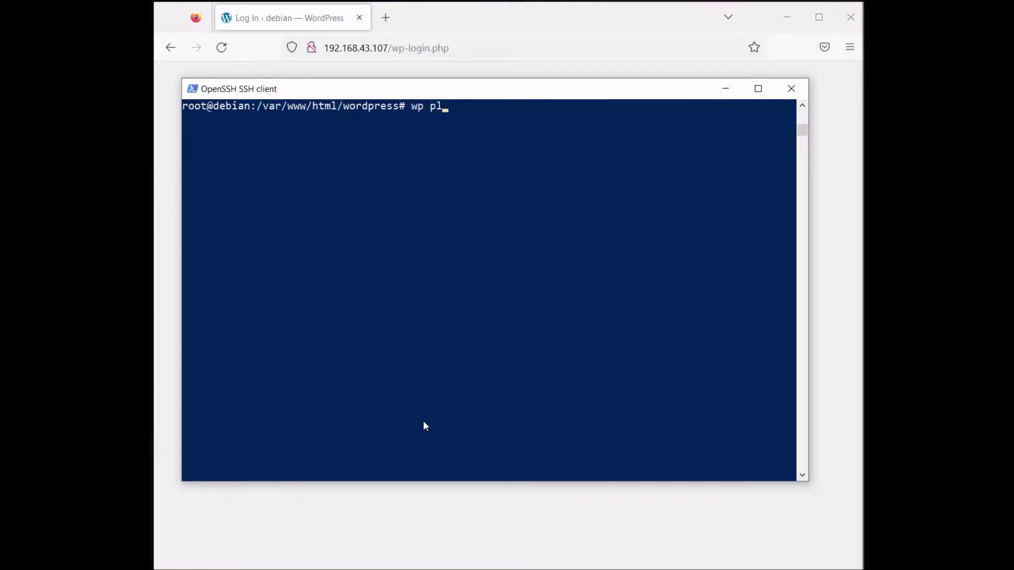
text(ugin list --allow-root)
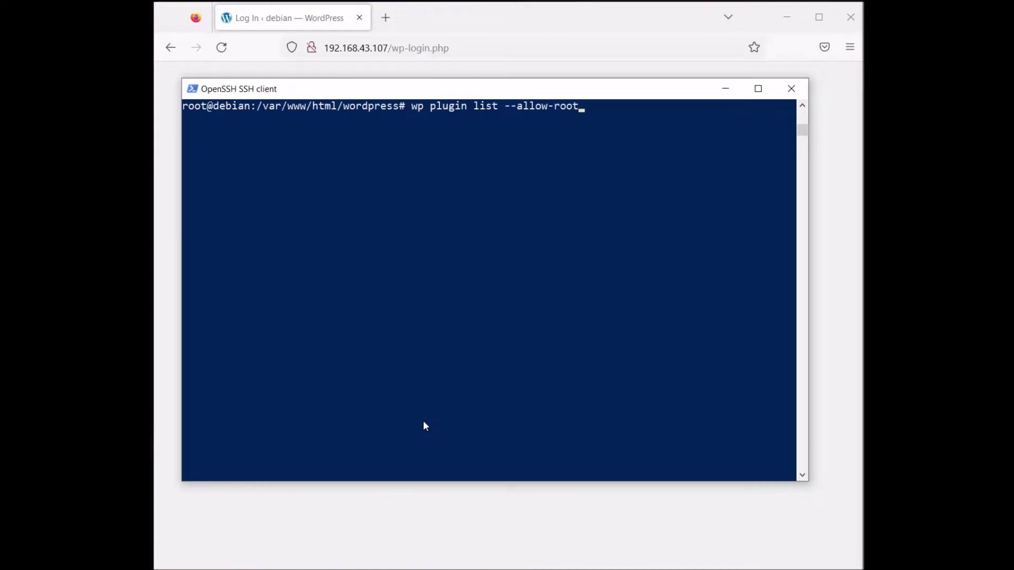
key(Return)
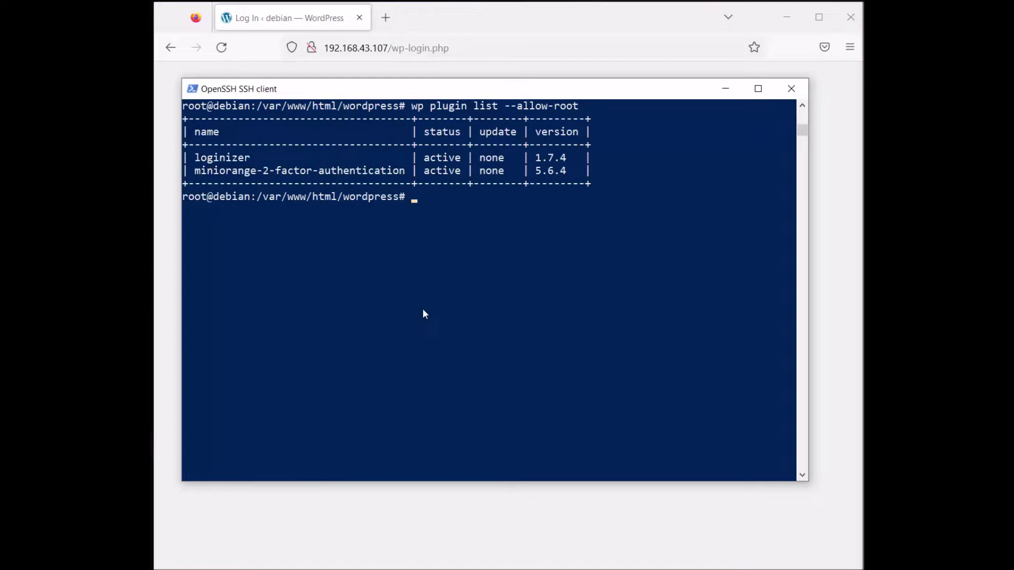
text(wp puglin deactivate --allow-root)
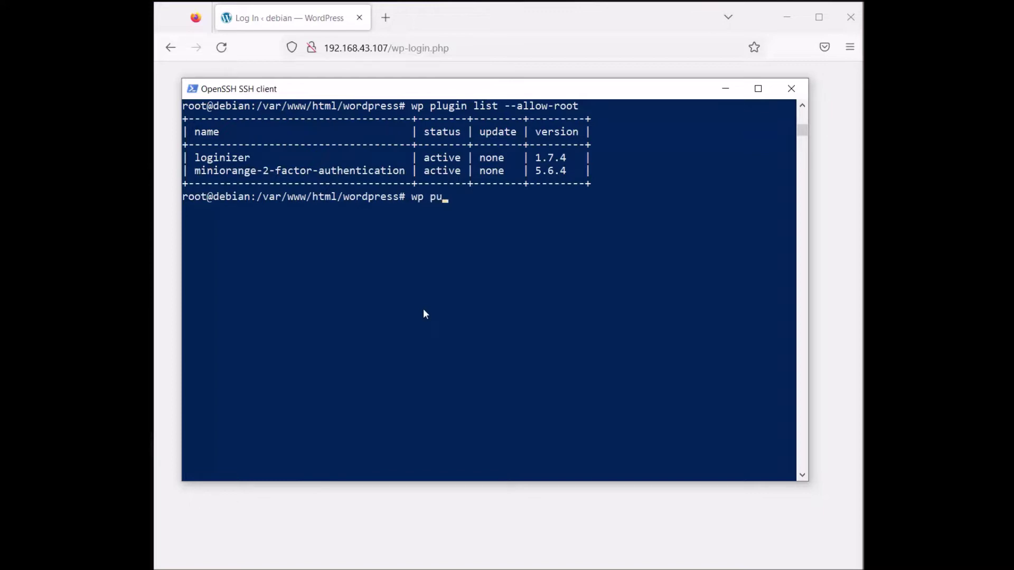
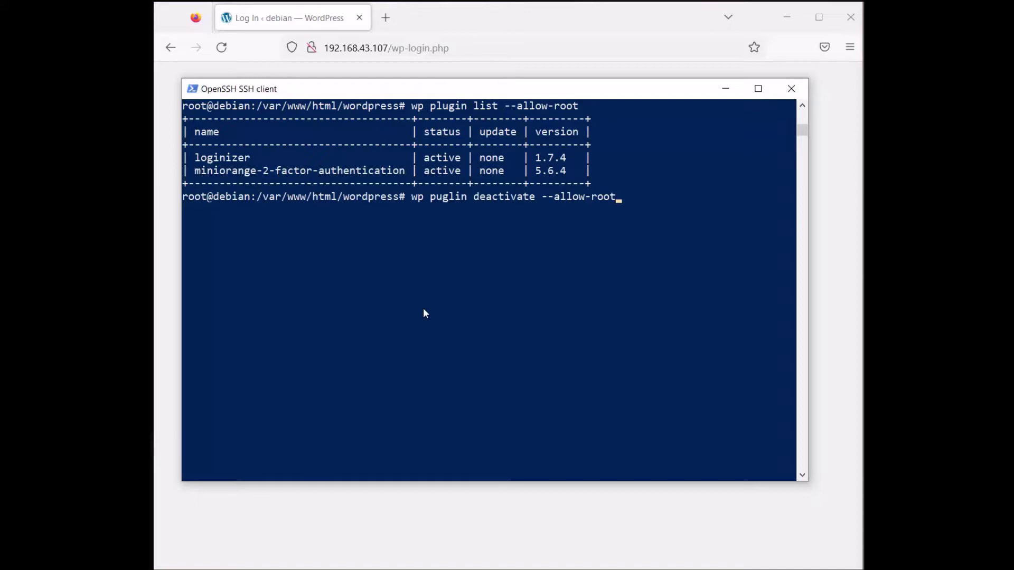
Step: Paste 'loginizer' from the plugin list before --allow-root in the deactivate command and run it
drag(256, 157, 200, 158)
key(super+c)
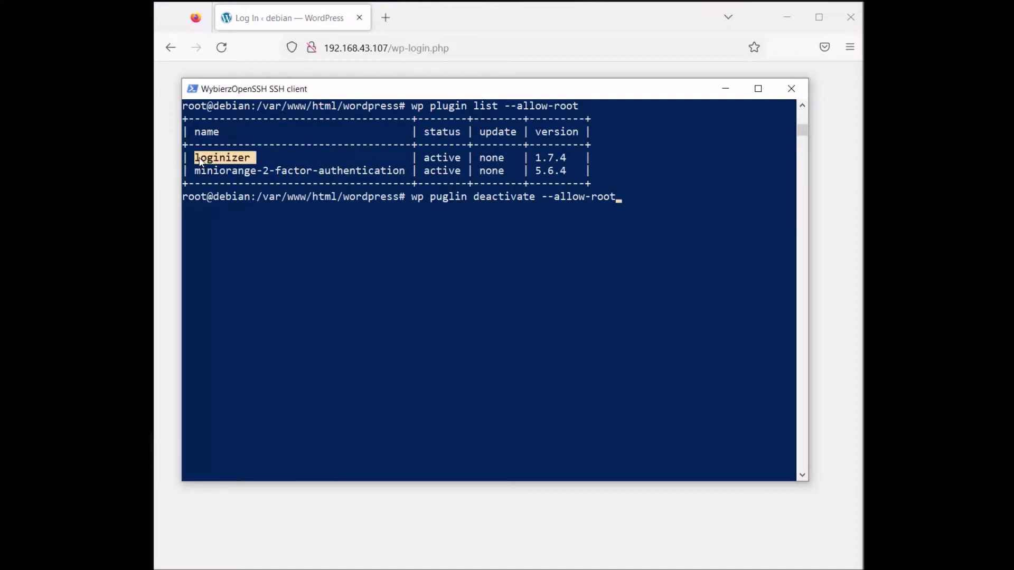
right_click(201, 161)
key(Left)
key(Left)
key(Left)
key(Left)
key(Left)
key(Left)
key(Left)
key(Left)
key(Left)
key(Left)
key(Left)
key(Left)
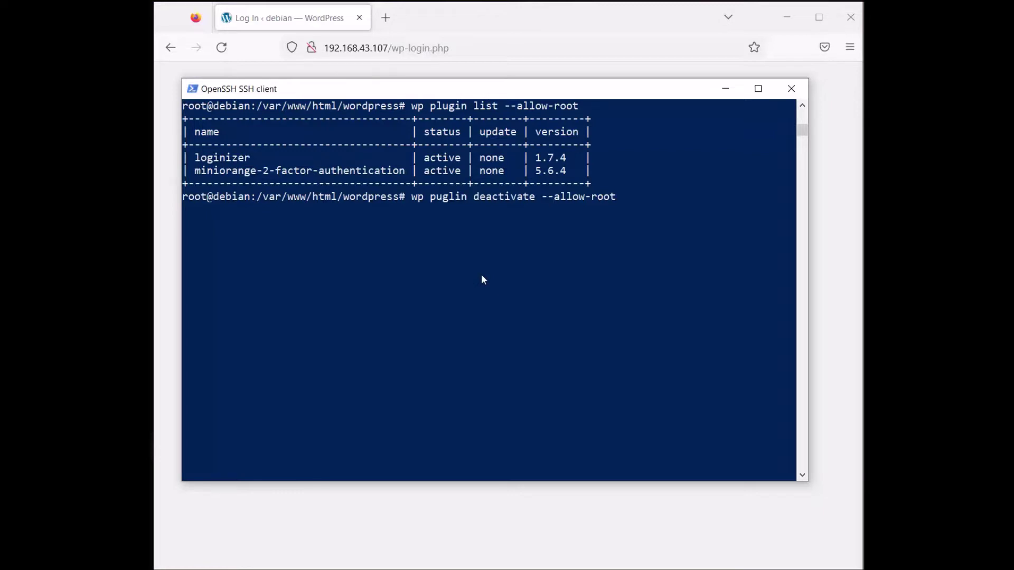
right_click(494, 297)
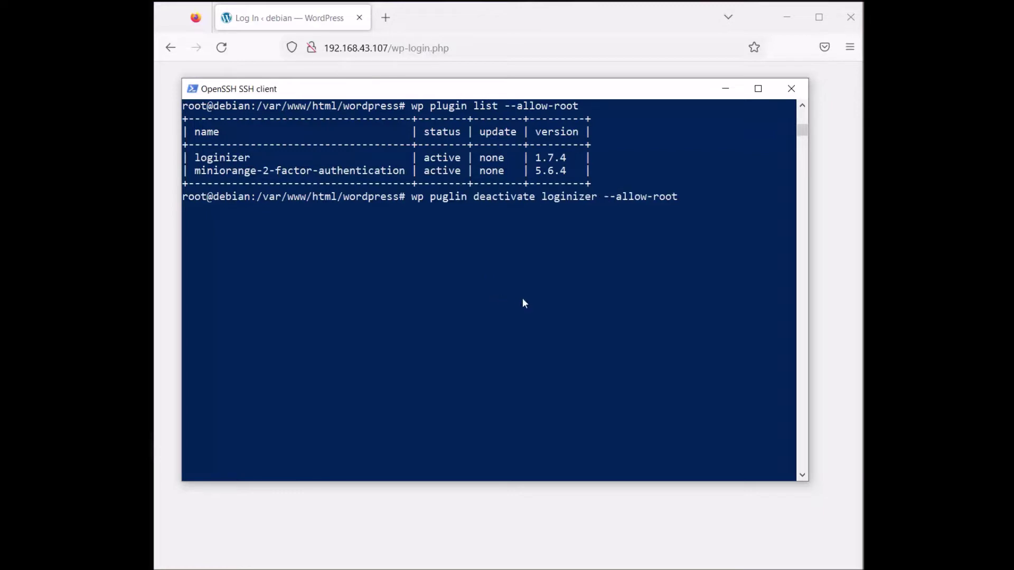
key(Return)
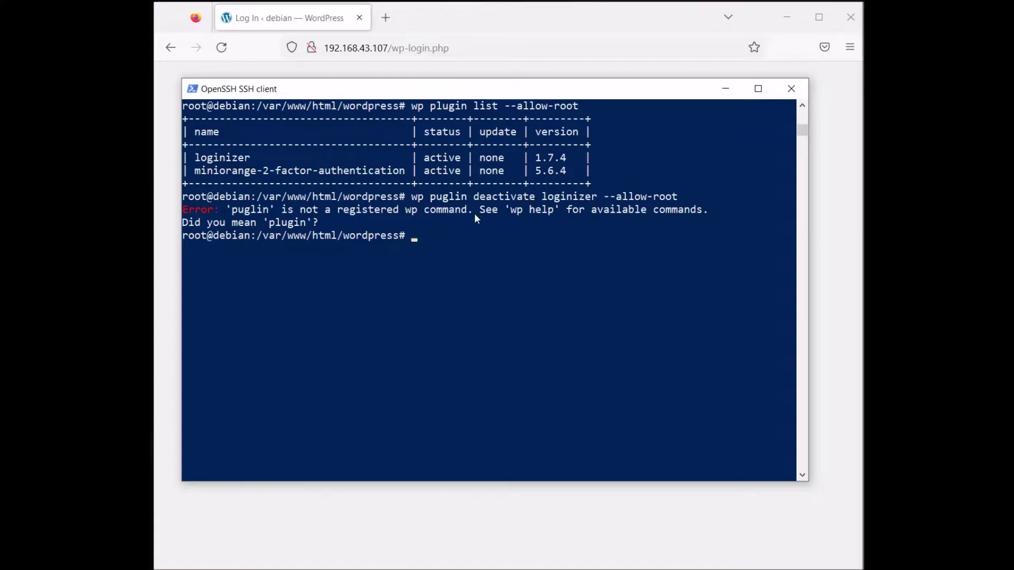
Step: Fix the 'puglin' typo in the previous command and deactivate the Loginizer plugin via WP-CLI
key(Up)
key(Left)
key(Left)
key(Left)
key(Left)
key(Left)
key(Left)
key(Left)
key(Left)
key(Left)
key(Left)
key(Left)
key(Left)
key(Left)
key(Left)
key(Left)
key(Left)
key(Left)
key(Left)
key(Left)
key(Left)
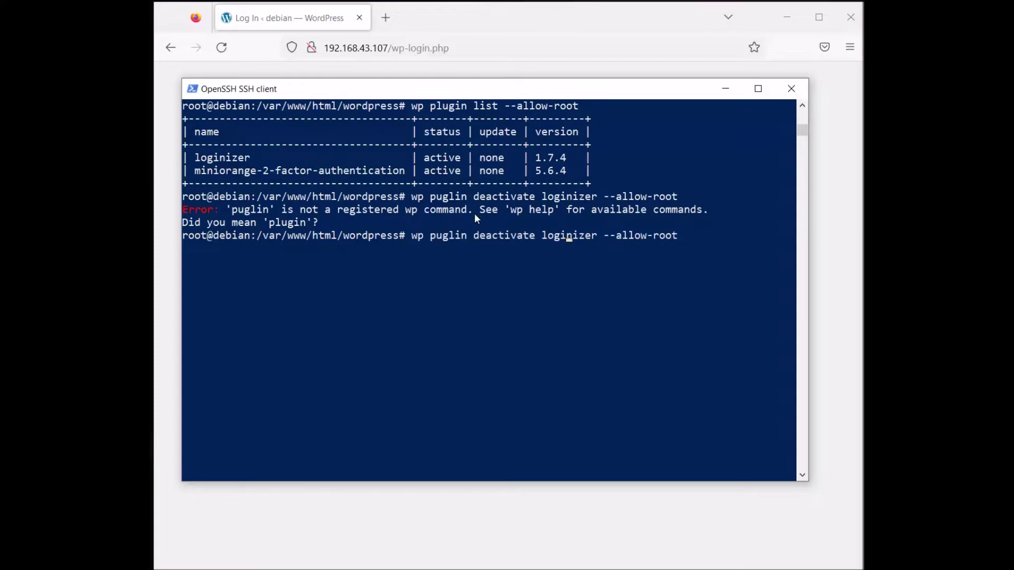
key(BackSpace)
key(BackSpace)
key(BackSpace)
key(BackSpace)
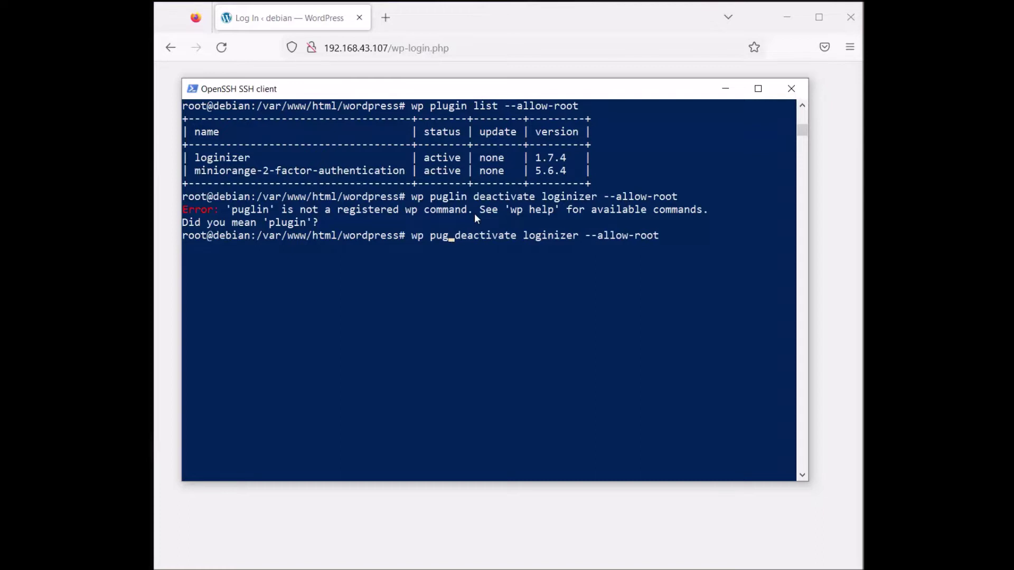
key(BackSpace)
text(lugin)
key(Return)
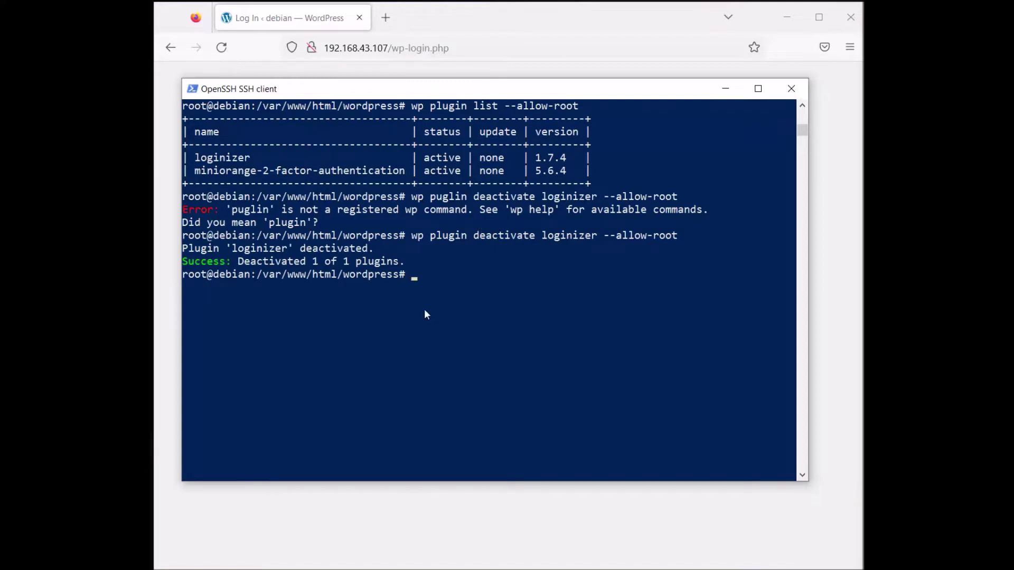
Step: Restart nginx with systemctl, then reload the WordPress login page in Firefox
text(systemctl restart nginx)
key(Return)
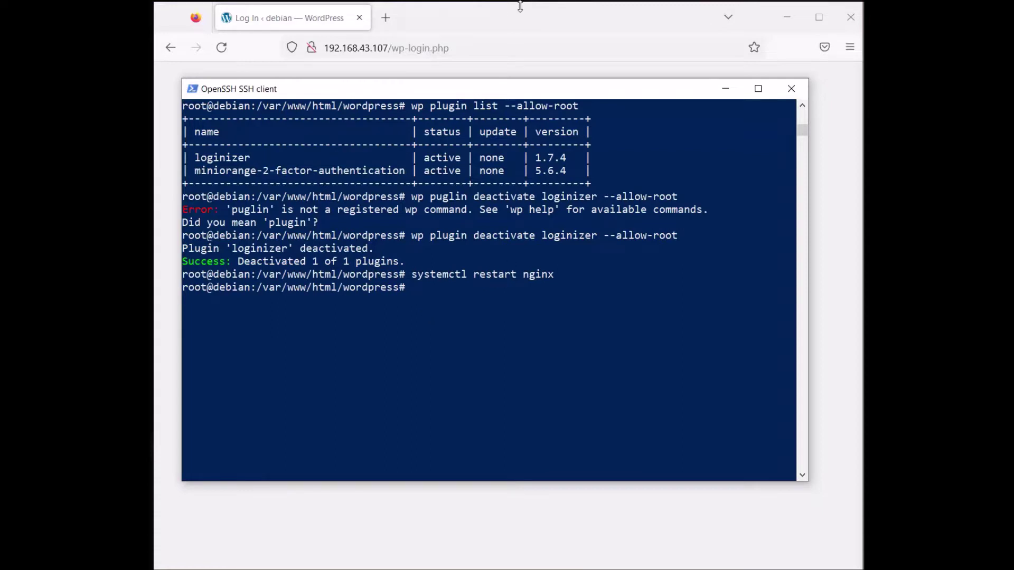
click(506, 23)
click(221, 47)
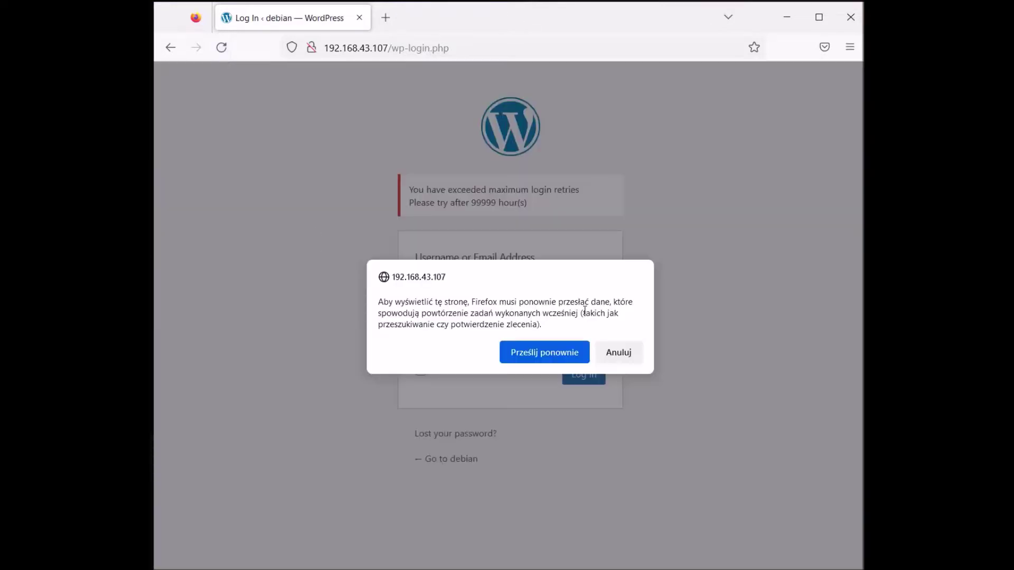
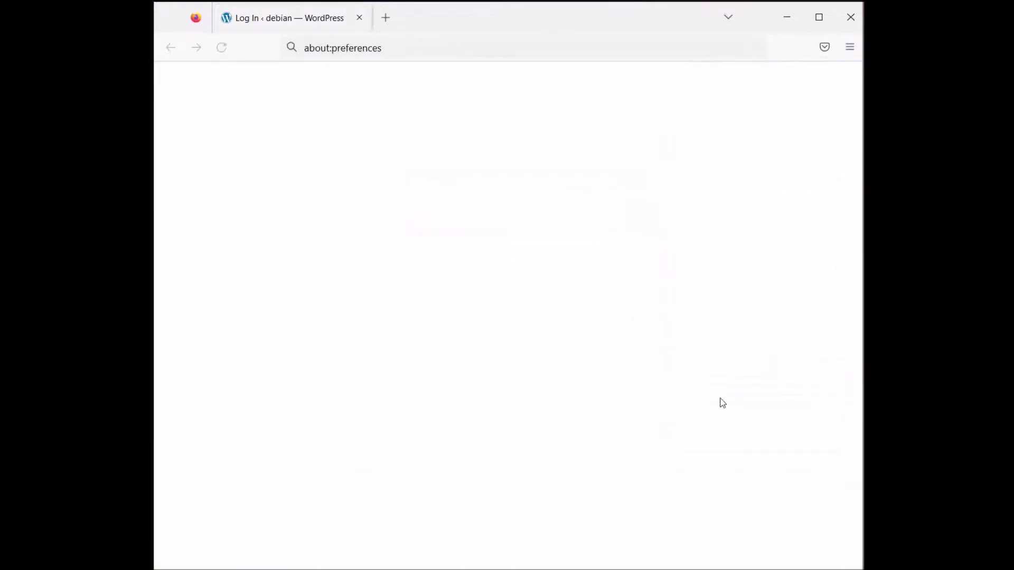
Step: Clear all of Firefox's cookies and site data from Privacy & Security settings
click(238, 231)
scroll(714, 305, down, 10)
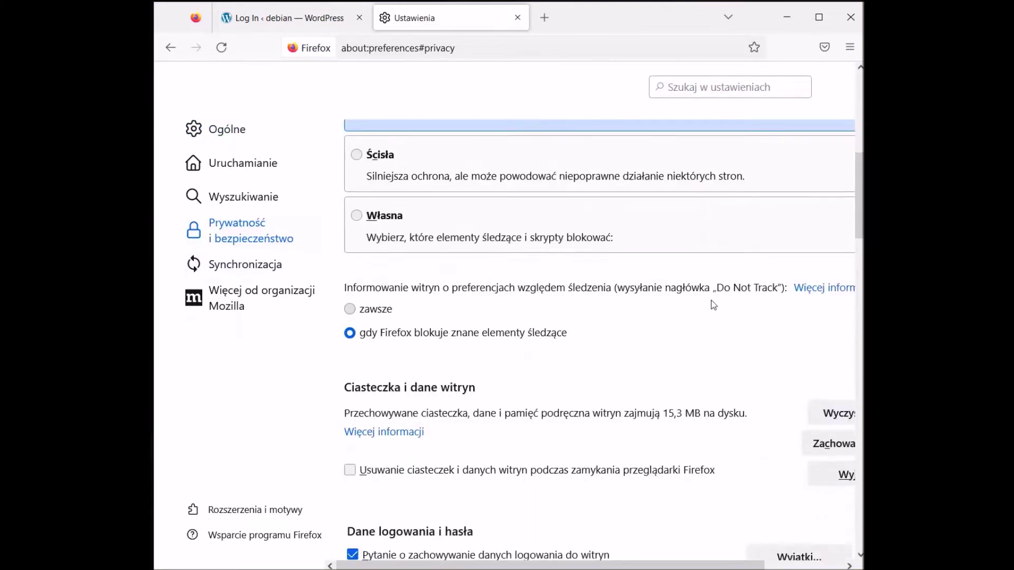
scroll(713, 306, right, 3)
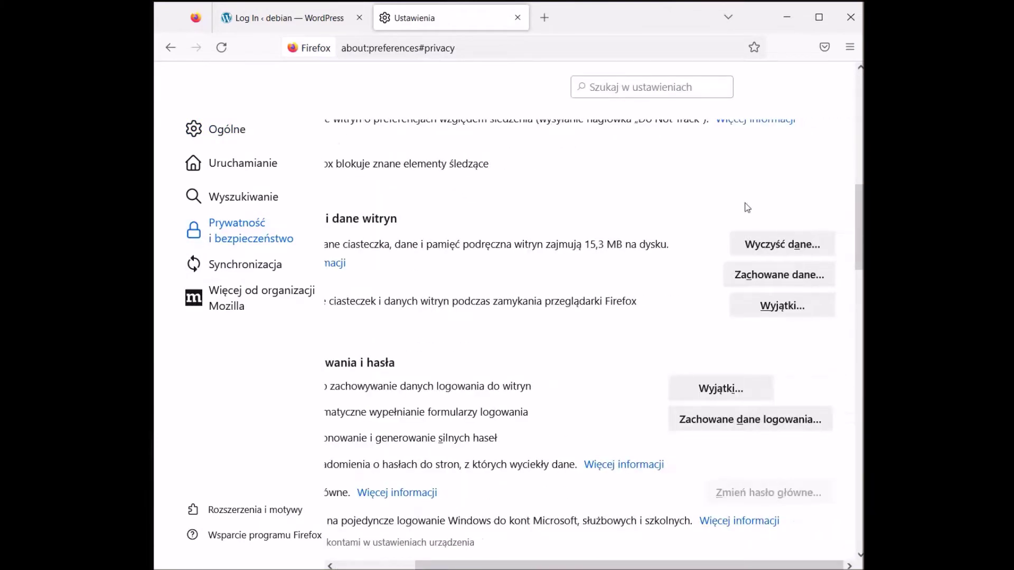
click(772, 248)
click(598, 438)
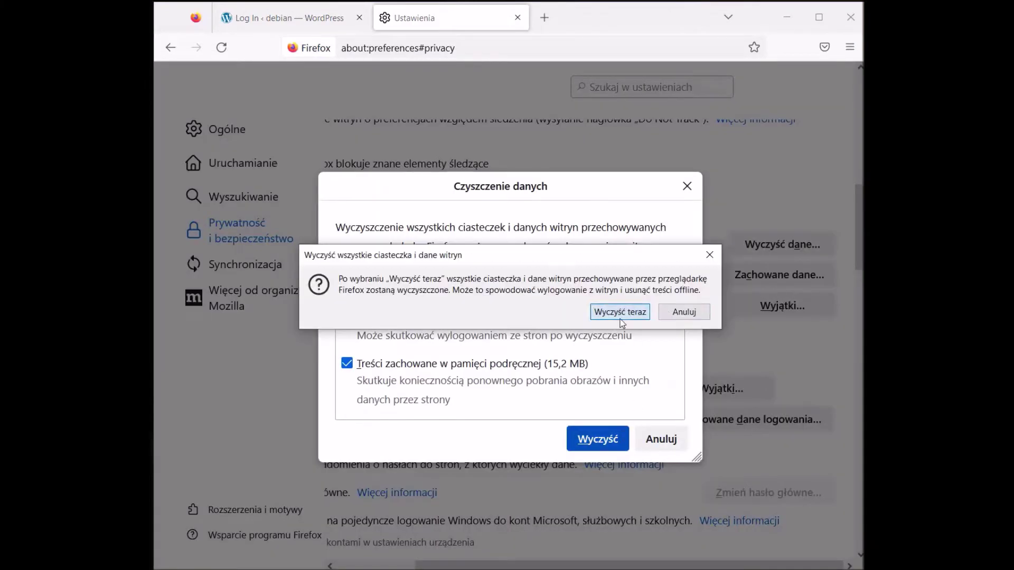
click(618, 316)
scroll(791, 181, up, 10)
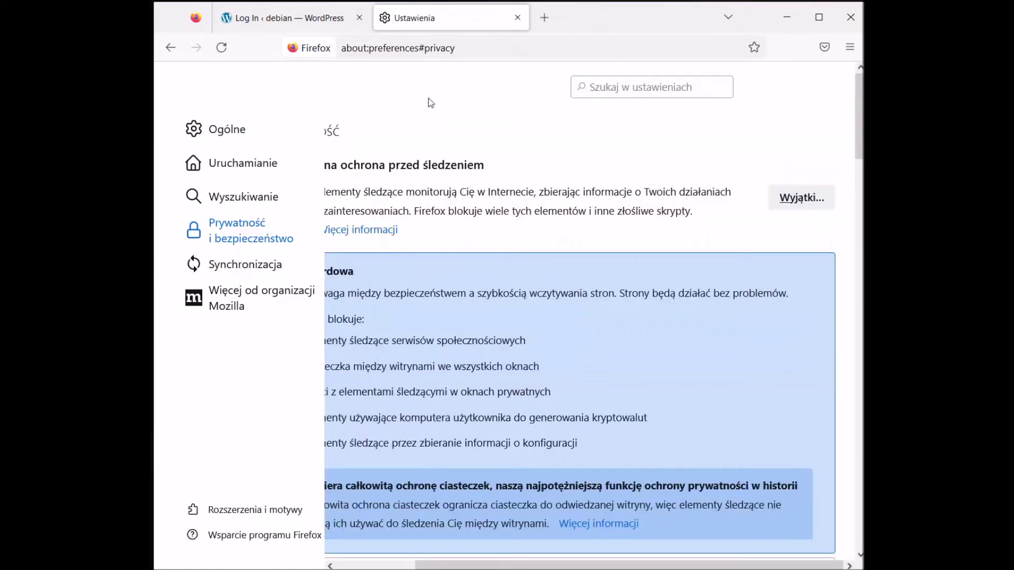
Step: Close the old tabs and load the 192.168.43.107 WordPress site in a fresh tab
click(518, 17)
click(386, 18)
click(359, 17)
click(300, 407)
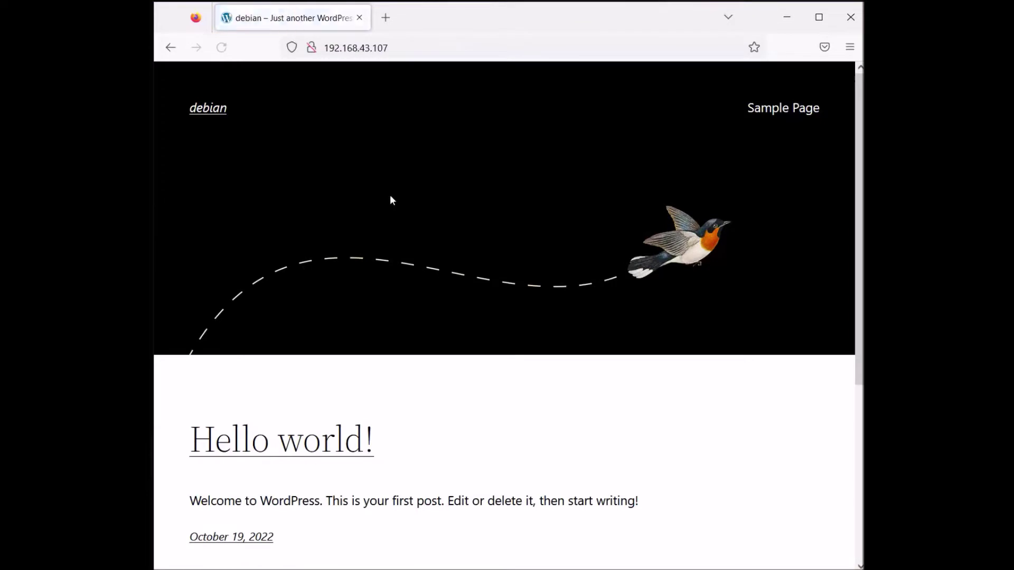
Step: Go to the site's admin address, 192.168.43.107/wp-admin
click(381, 47)
double_click(380, 47)
click(424, 49)
text(/wp-admin/)
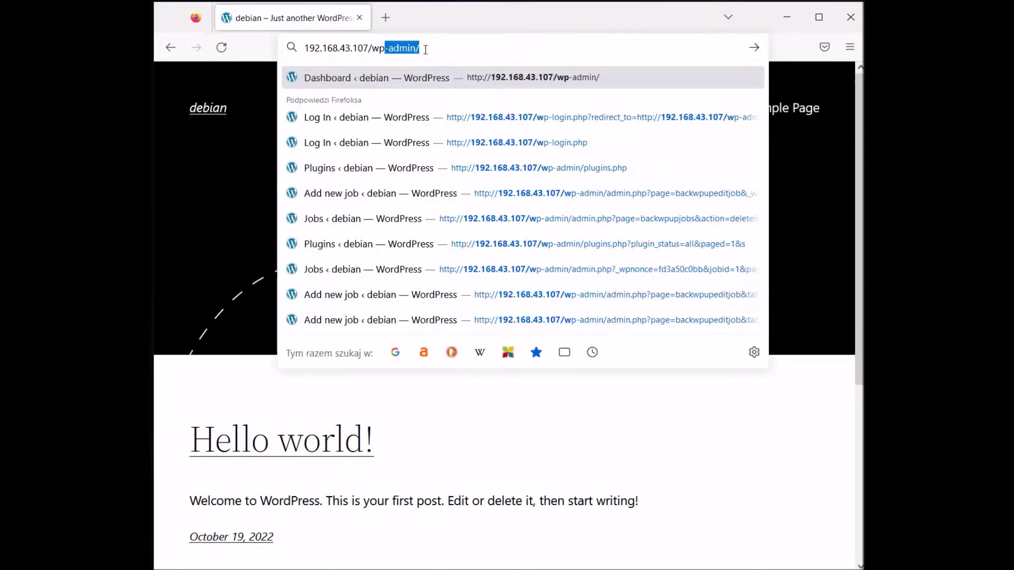
key(Return)
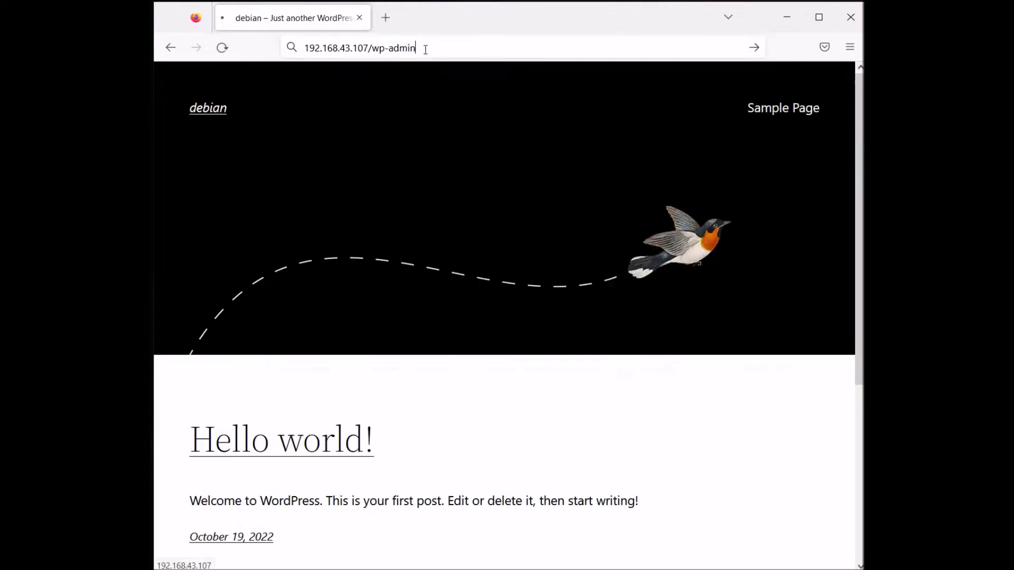
Step: Enter the admin username and paste the account password, then log in
text(Hellspawn0)
key(Tab)
key(alt+Tab)
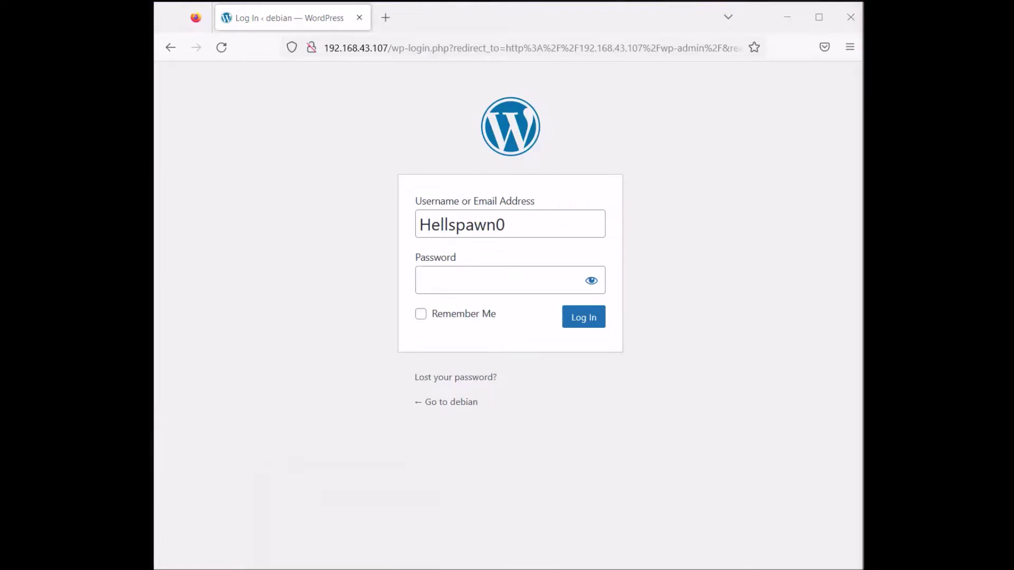
click(478, 280)
right_click(477, 281)
click(528, 428)
click(586, 323)
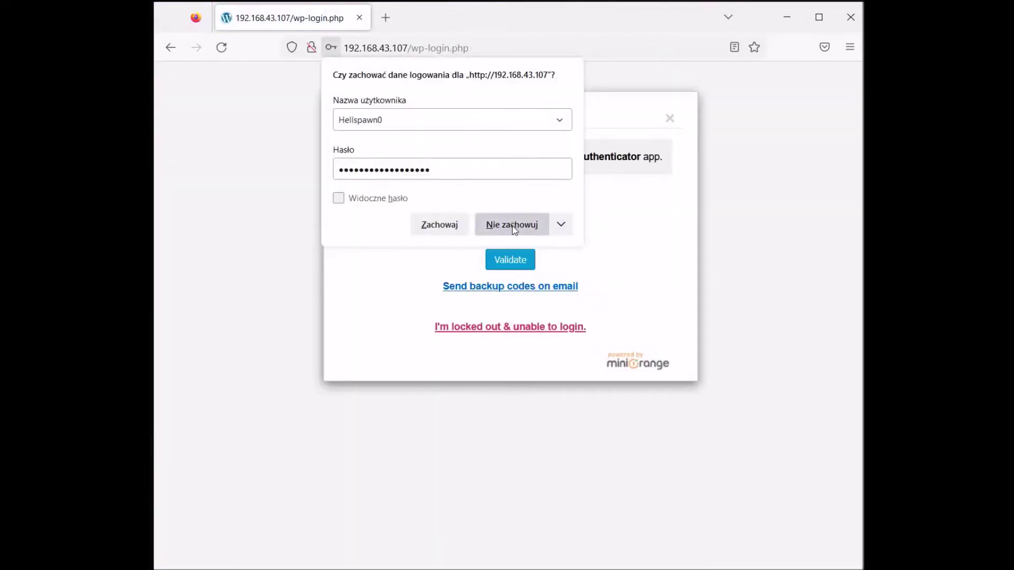
Step: Decline saving the login, validate with the authenticator code, then switch to the SSH terminal
click(513, 226)
click(509, 226)
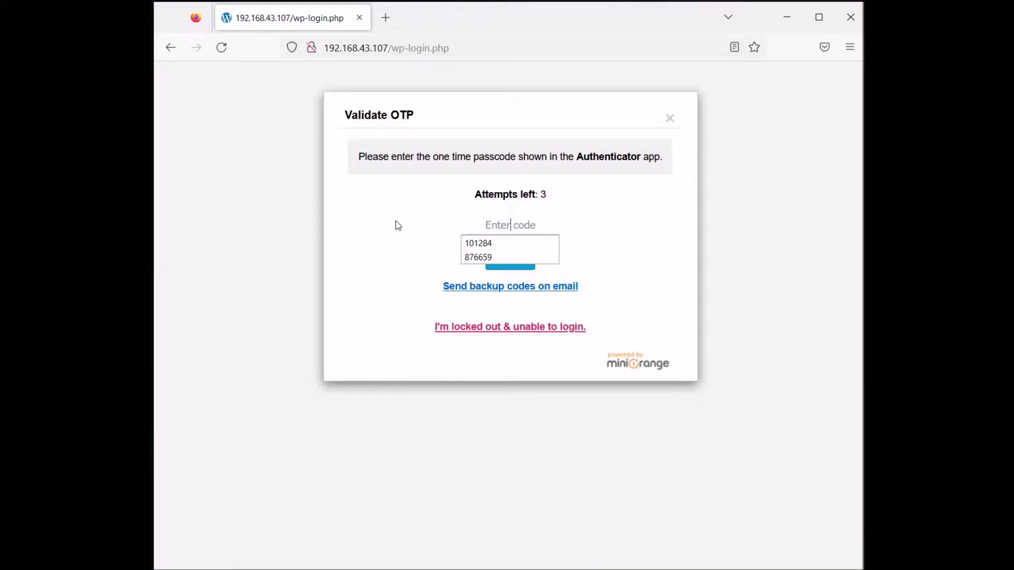
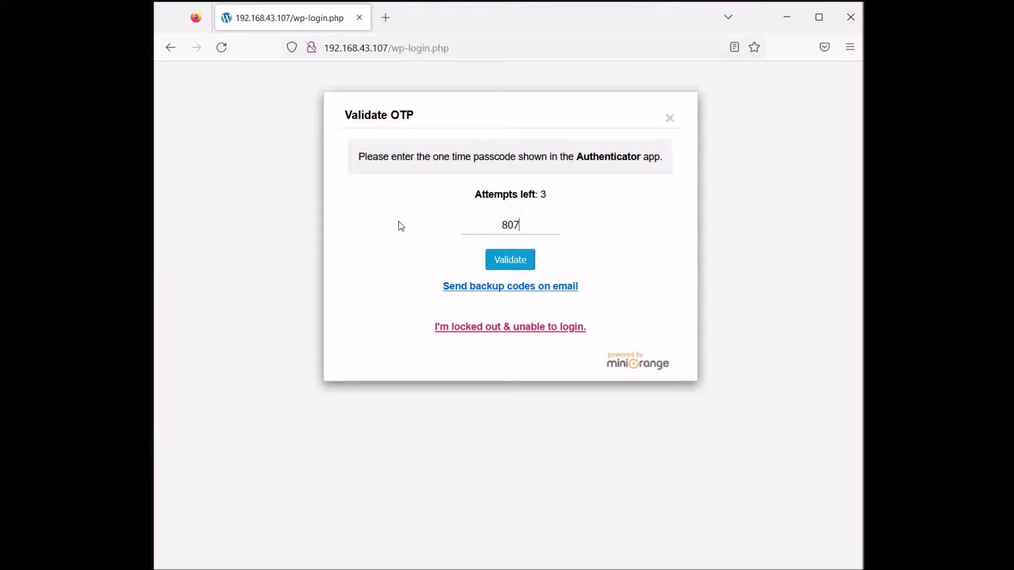
click(513, 264)
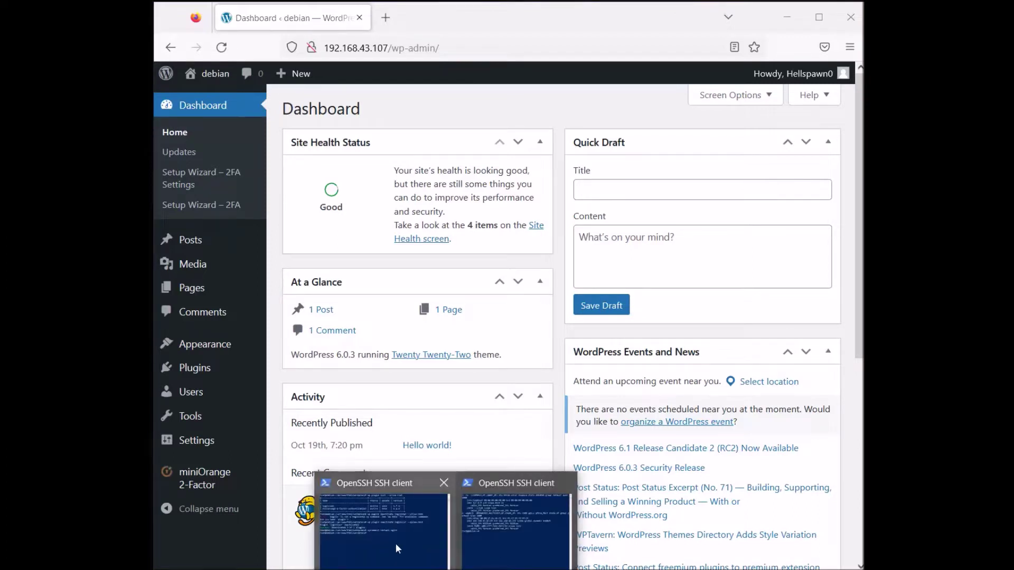
click(385, 526)
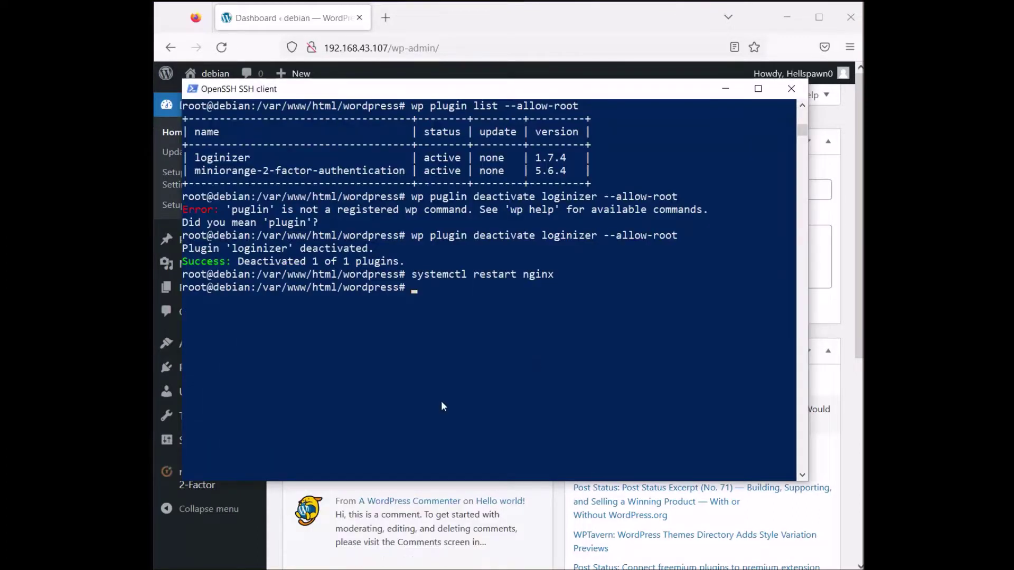
text(wp plugin delete)
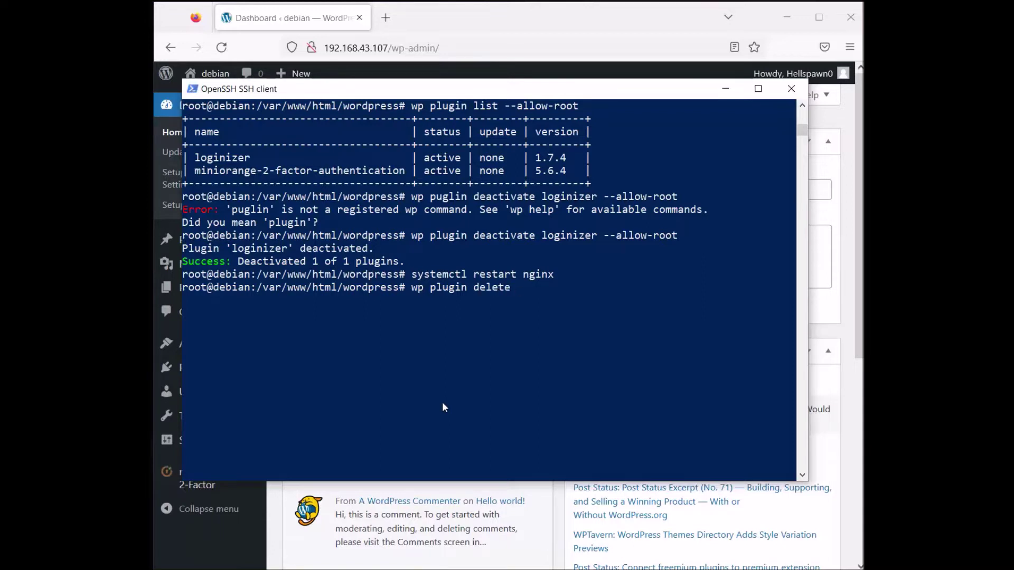
key(BackSpace)
key(BackSpace)
key(BackSpace)
key(BackSpace)
key(BackSpace)
key(BackSpace)
key(BackSpace)
key(BackSpace)
key(BackSpace)
key(BackSpace)
key(BackSpace)
key(BackSpace)
key(BackSpace)
key(BackSpace)
key(BackSpace)
key(BackSpace)
key(BackSpace)
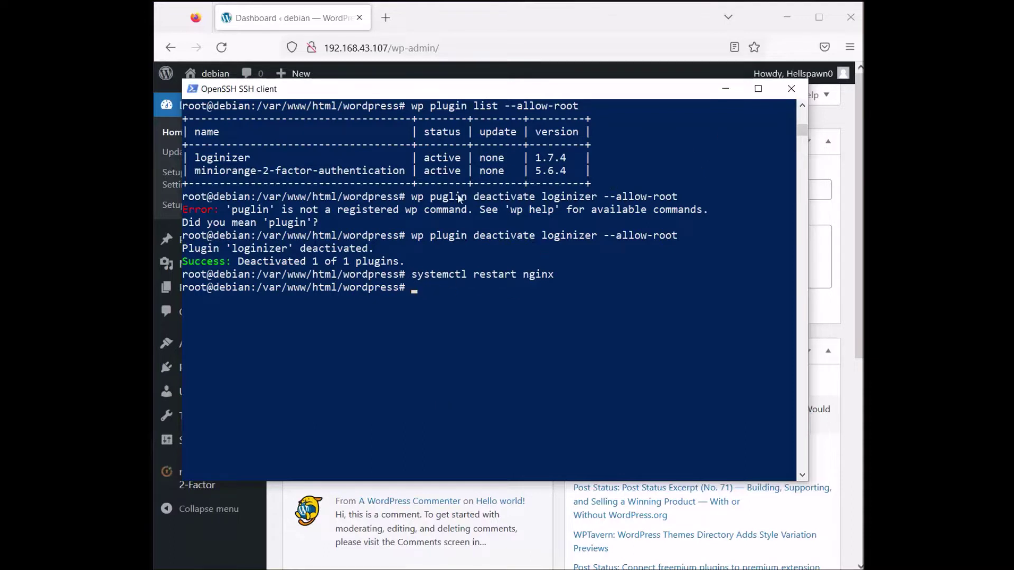
click(725, 91)
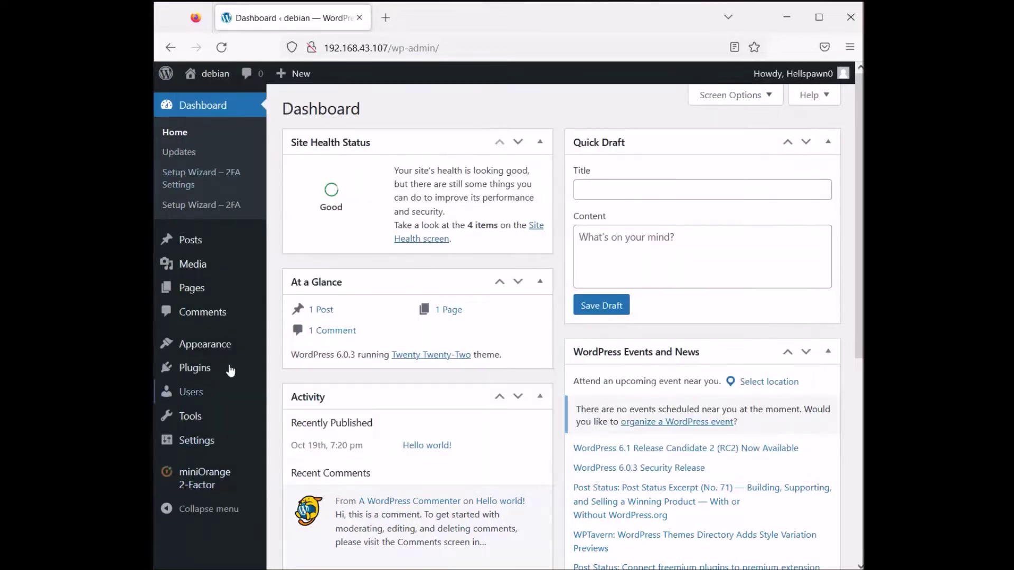
Step: Activate Loginizer in the Plugins list and open its Brute Force settings
click(198, 368)
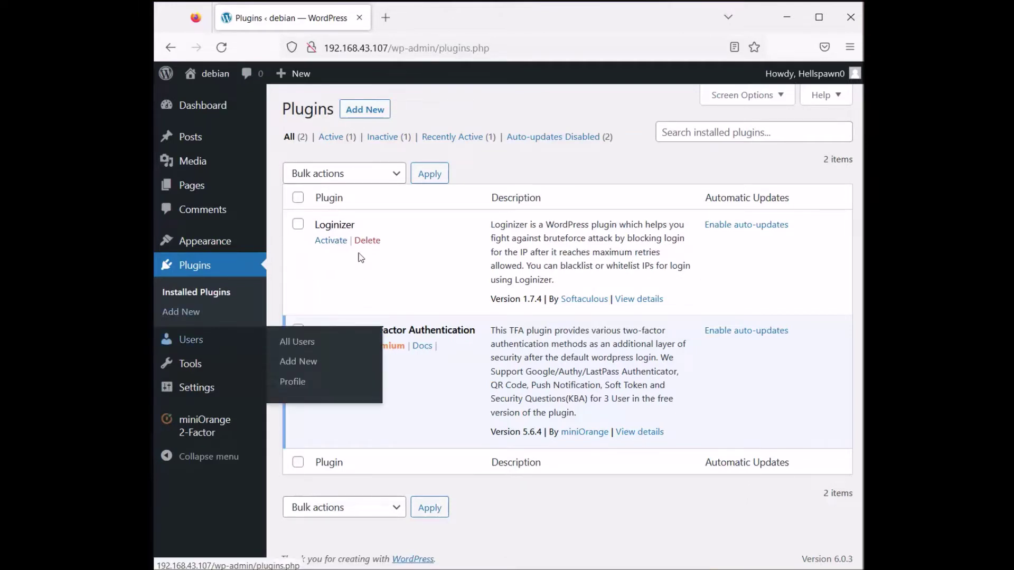
click(331, 244)
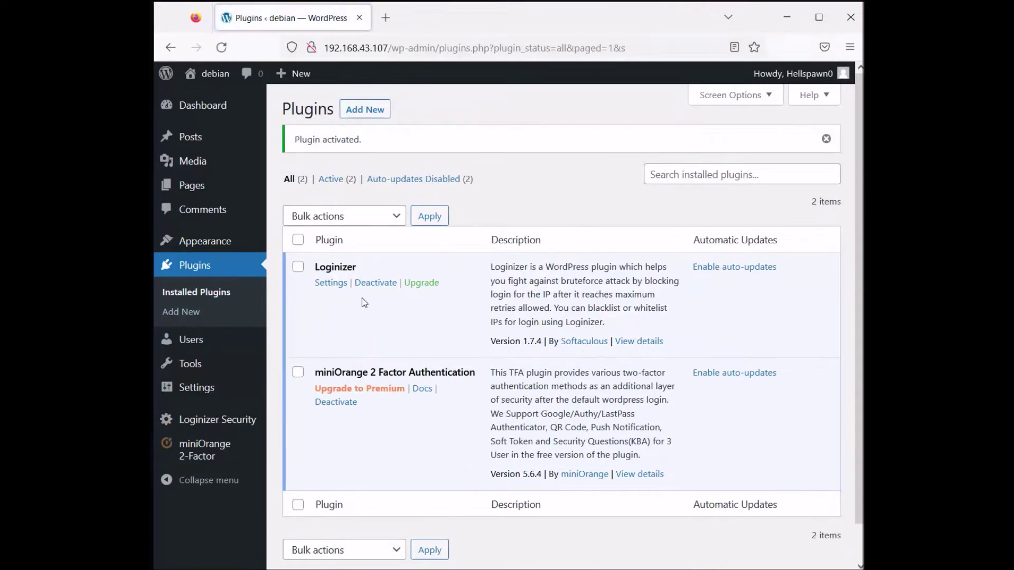
click(329, 281)
scroll(452, 232, down, 8)
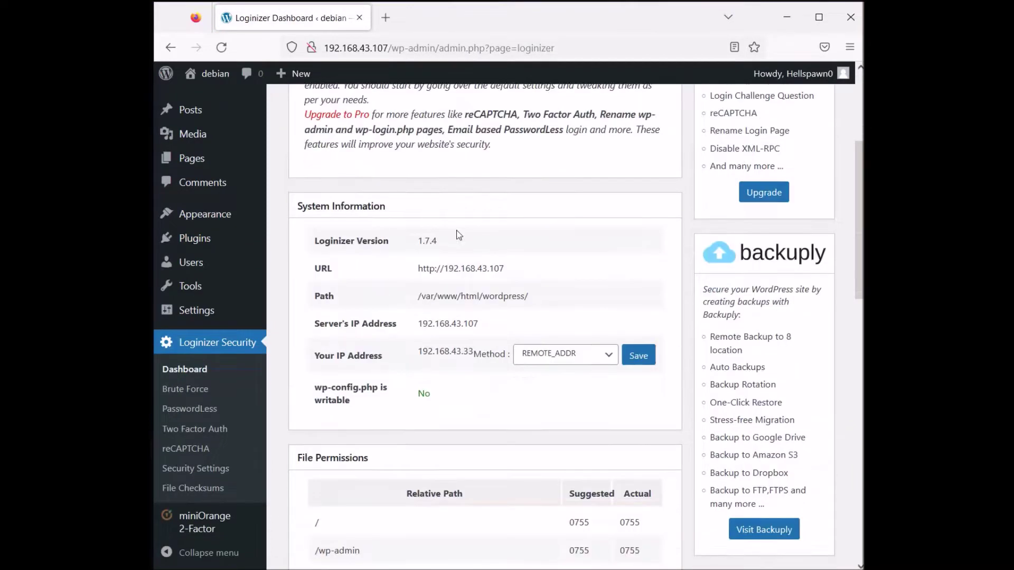
click(185, 389)
Step: Set Loginizer's Max Retries to 3
scroll(537, 333, down, 5)
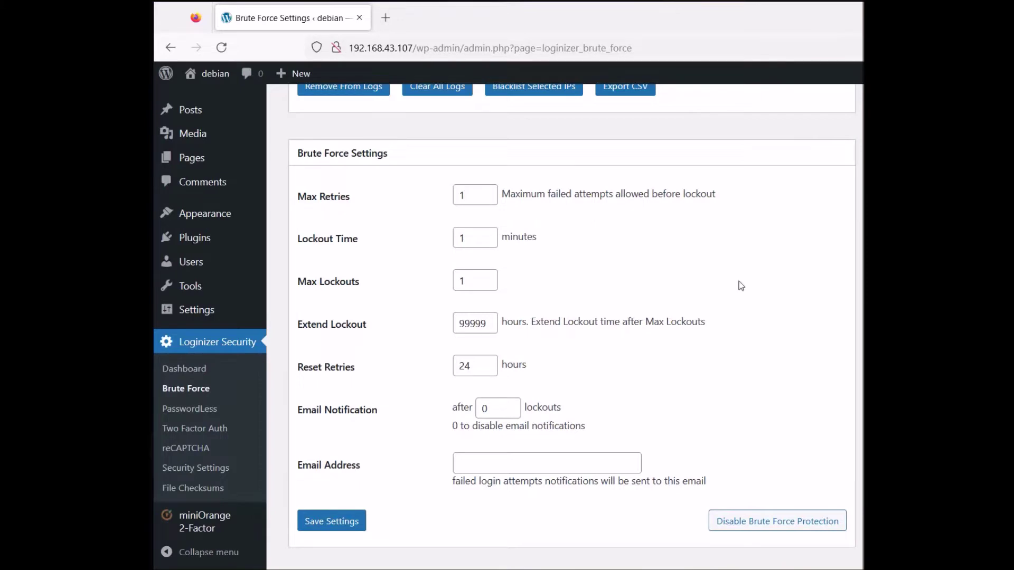
scroll(734, 273, up, 3)
scroll(734, 267, up, 2)
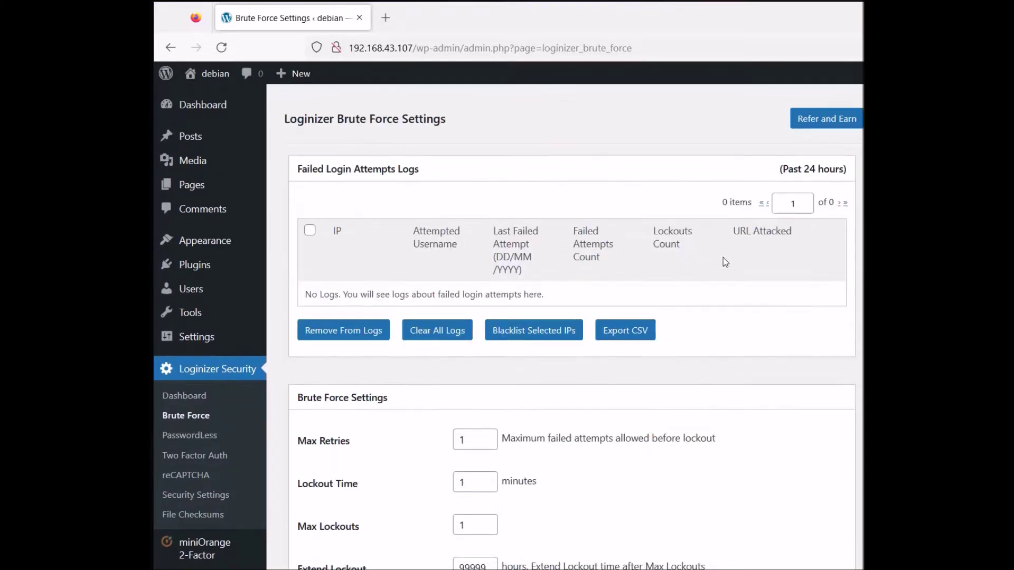
scroll(724, 259, down, 9)
scroll(724, 256, up, 9)
scroll(723, 258, down, 5)
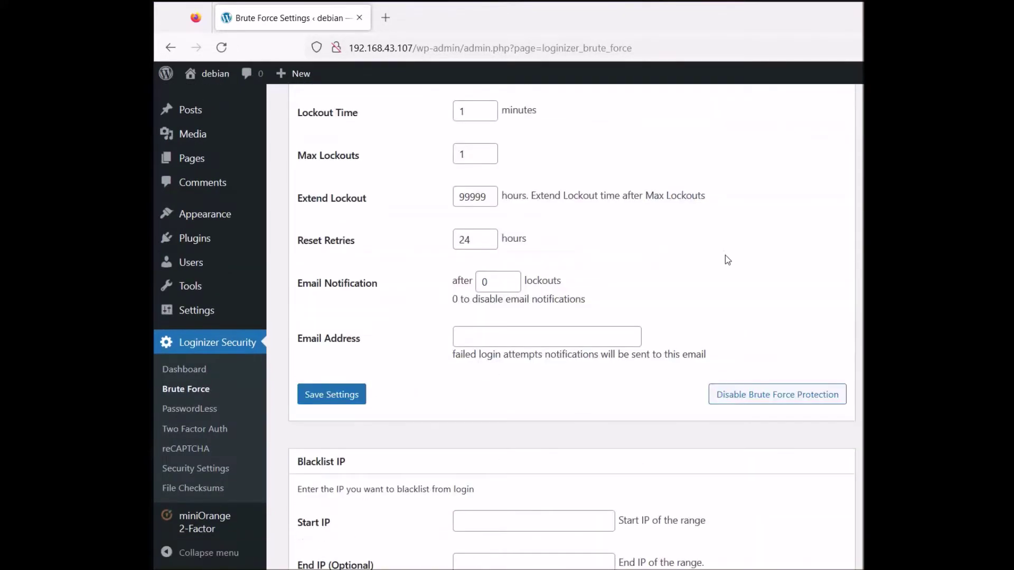
scroll(724, 255, up, 3)
click(478, 214)
text(3)
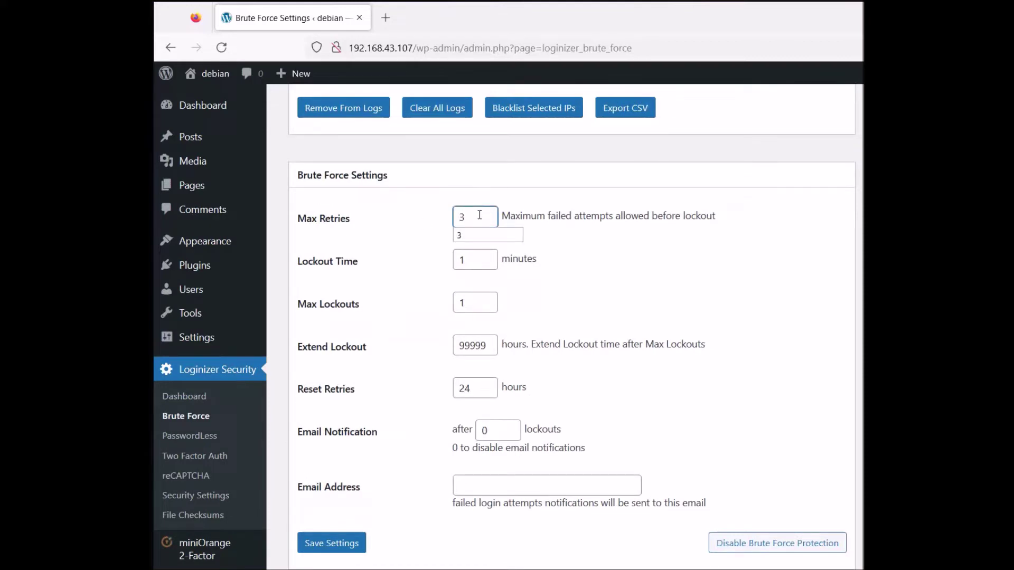
click(645, 277)
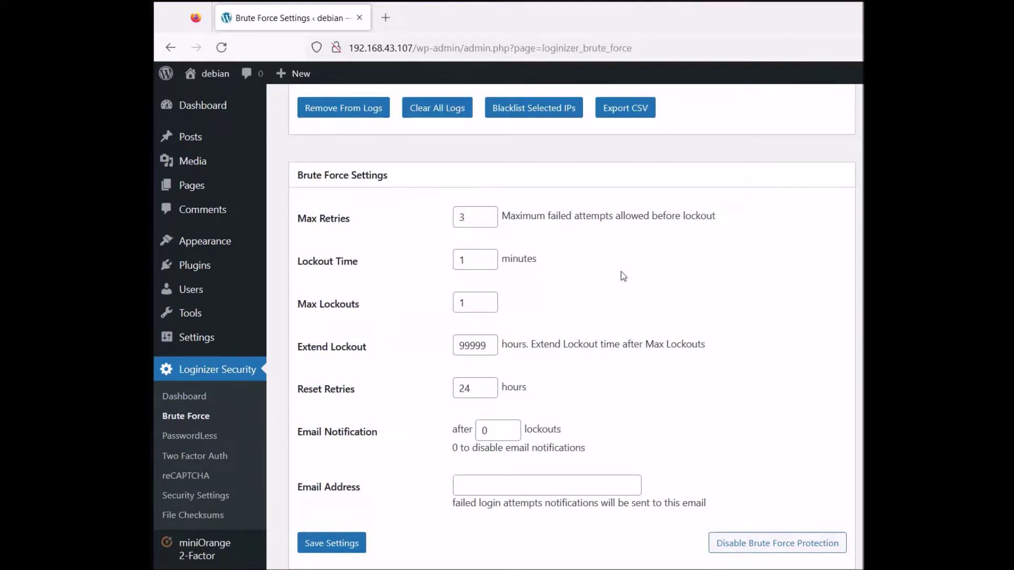
Step: Set Lockout Time to 15 minutes and Max Lockouts to 2
click(481, 258)
key(BackSpace)
text(15)
click(486, 303)
key(BackSpace)
text(2)
click(598, 264)
Step: Set Extend Lockout to 99999 and save the brute force settings
click(491, 346)
key(BackSpace)
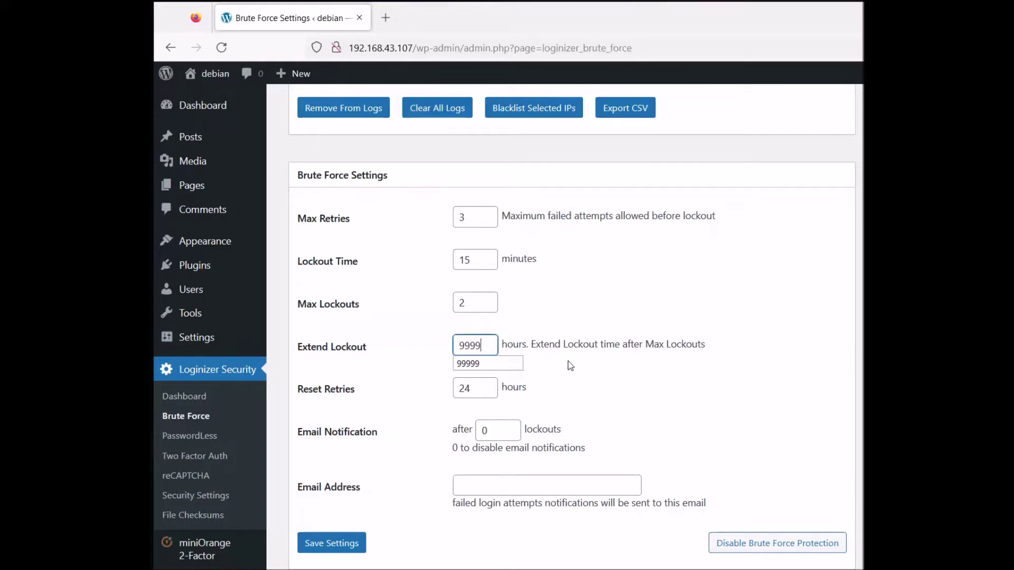
key(BackSpace)
key(BackSpace)
key(BackSpace)
key(BackSpace)
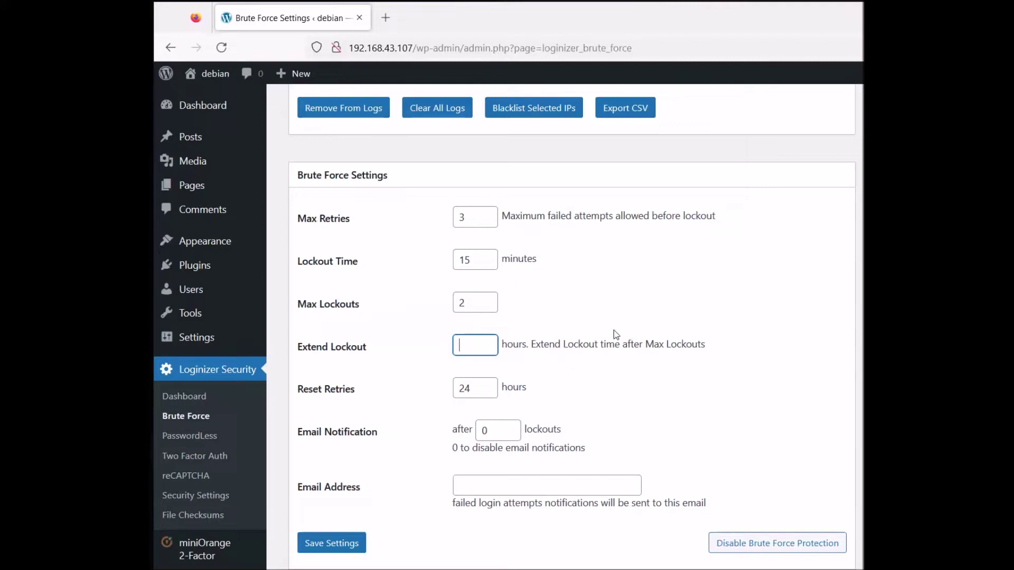
text(99999)
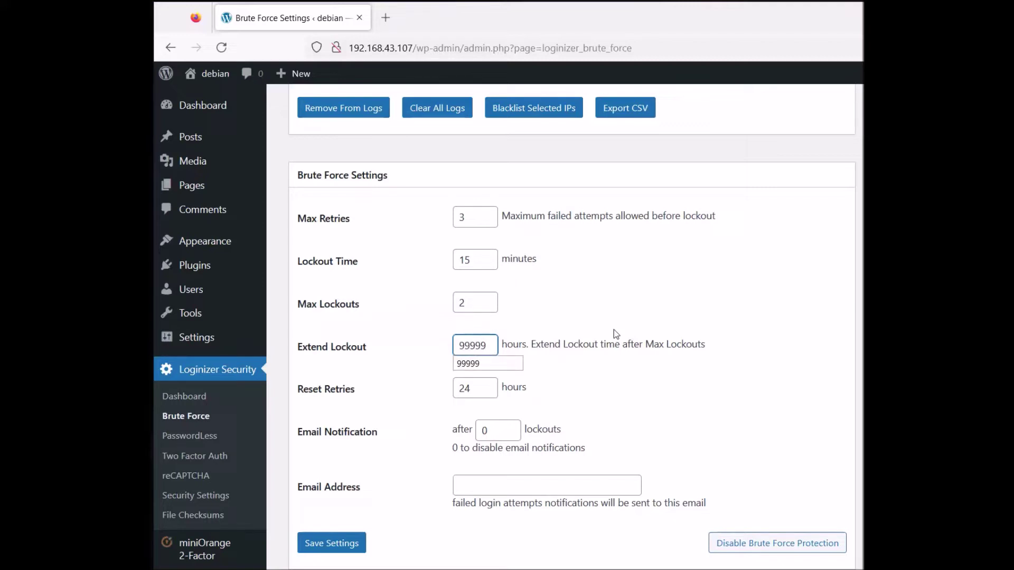
click(615, 326)
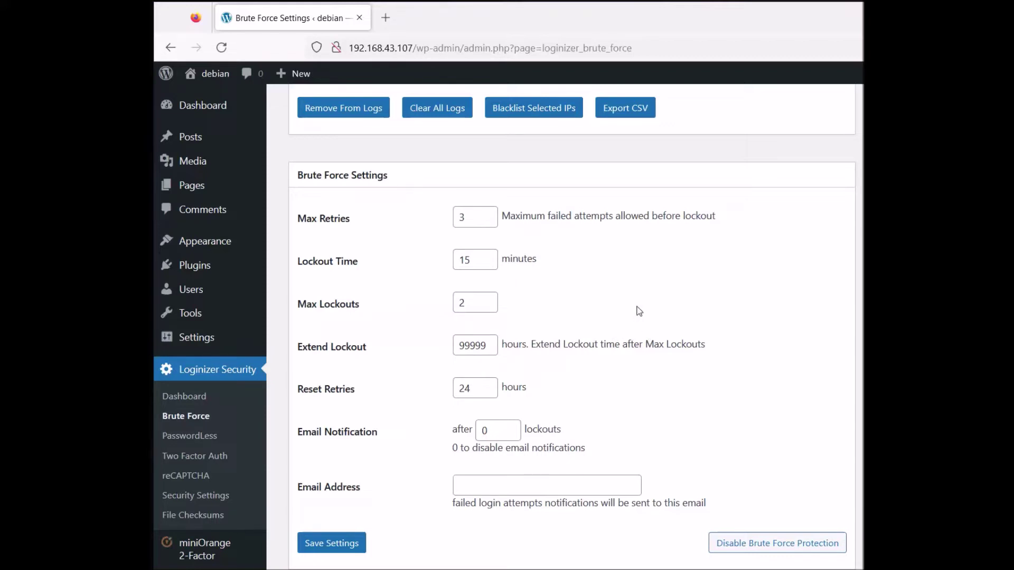
click(487, 347)
click(473, 346)
double_click(473, 346)
click(705, 370)
click(348, 551)
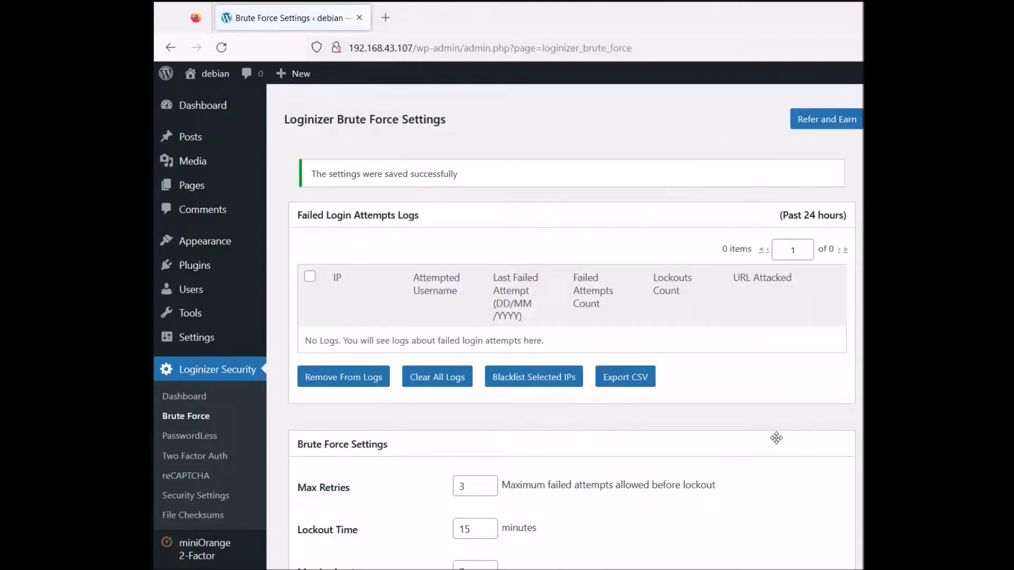
Step: Check the saved Extend Lockout value, exit full screen, and go to the Plugins list
scroll(698, 290, down, 10)
scroll(699, 291, up, 8)
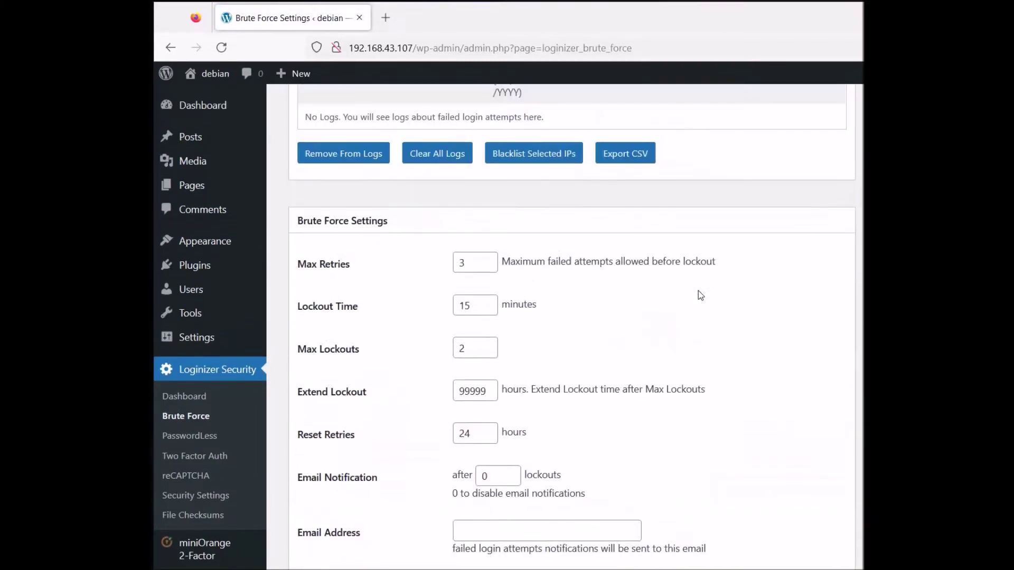
double_click(493, 391)
click(661, 366)
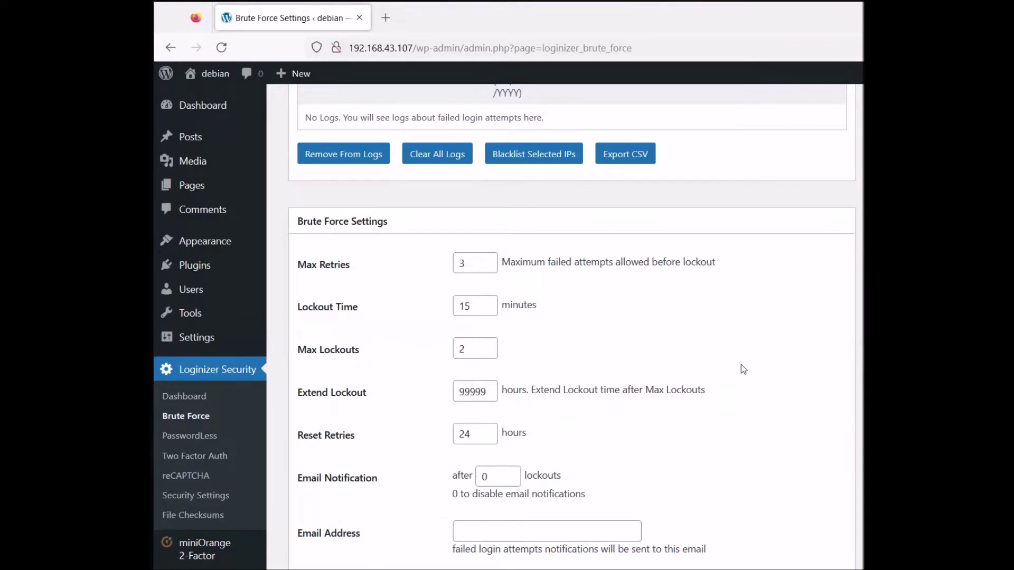
scroll(741, 369, up, 4)
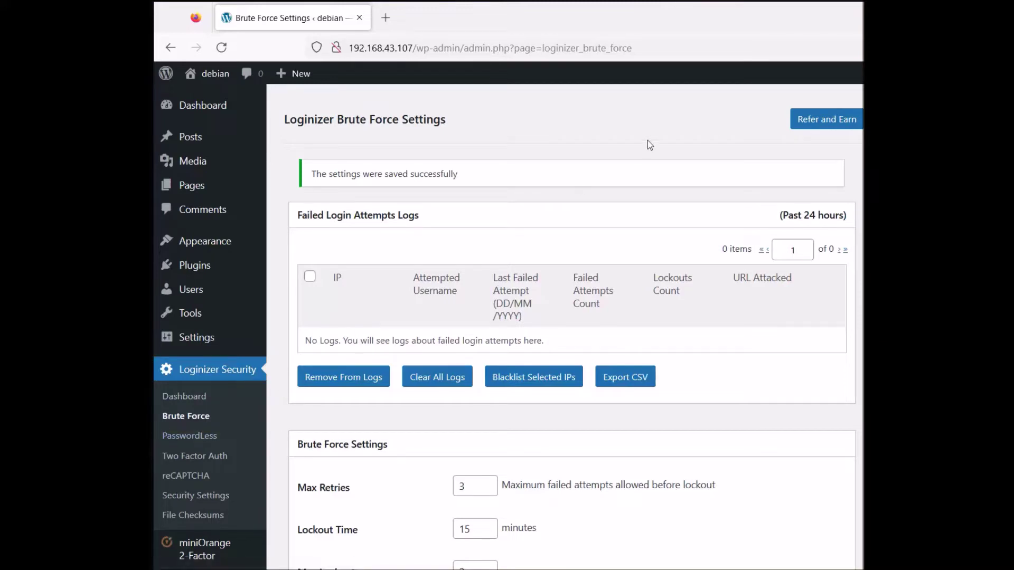
key(super+Up)
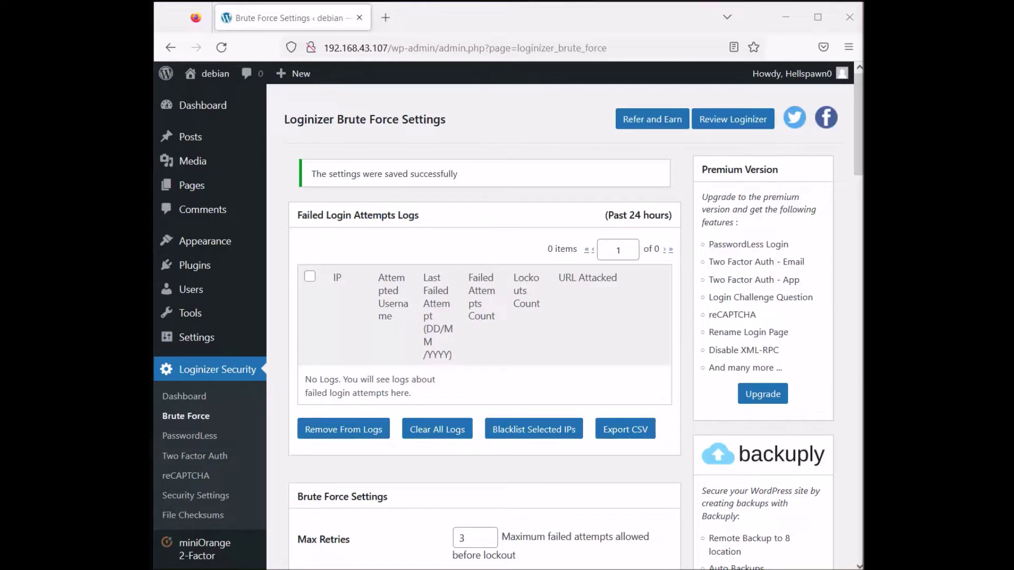
scroll(349, 324, down, 6)
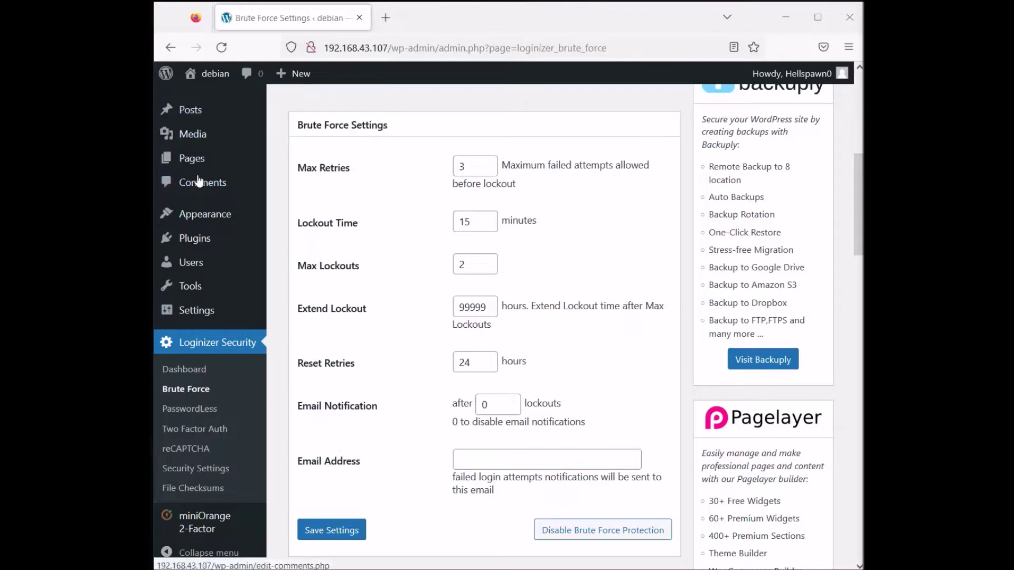
click(194, 240)
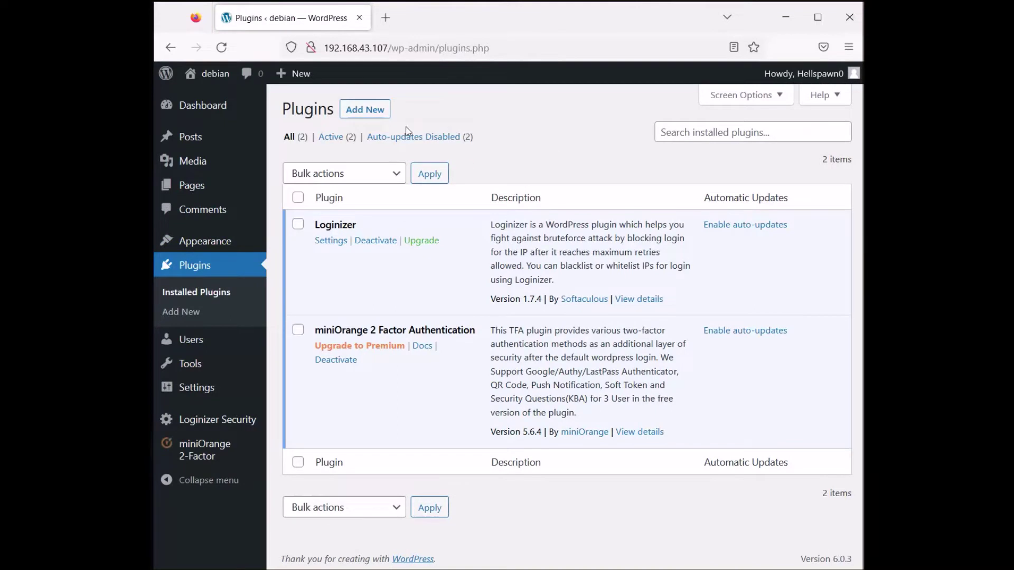
Step: Search new plugins for 'wordfence' and install Wordfence Security – Firewall & Malware Scan
click(355, 108)
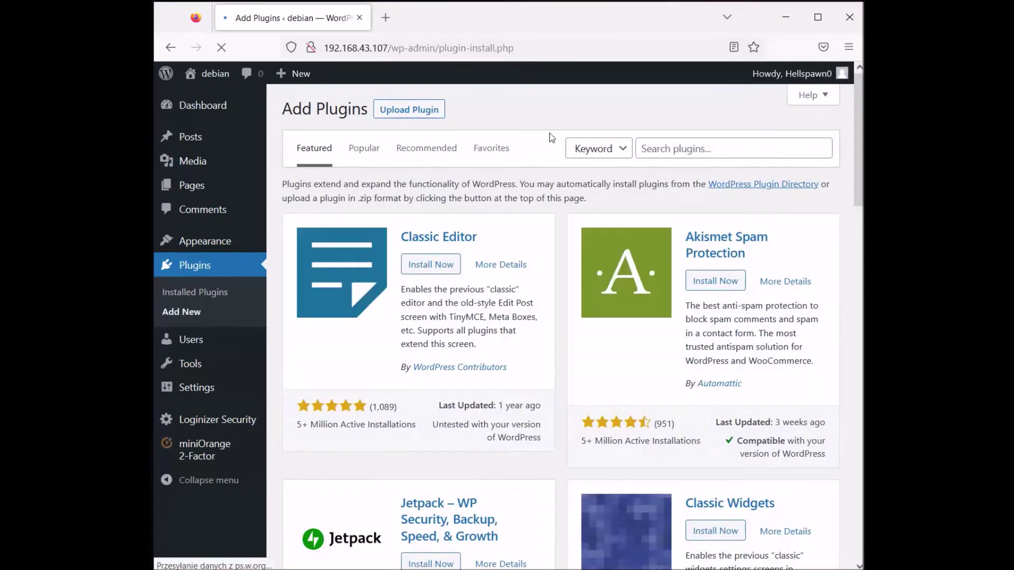
click(710, 154)
text(wordfenc)
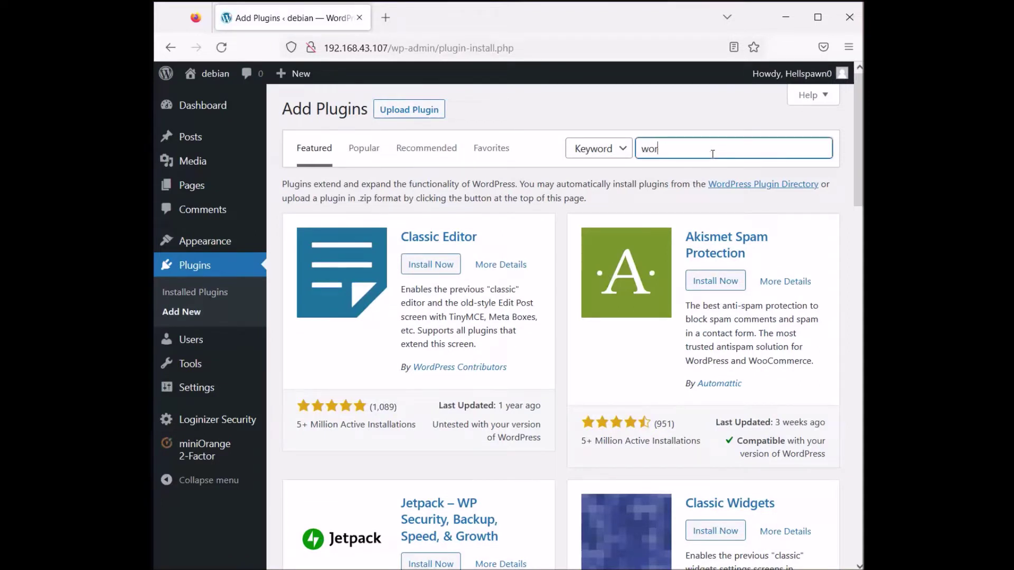
text(e)
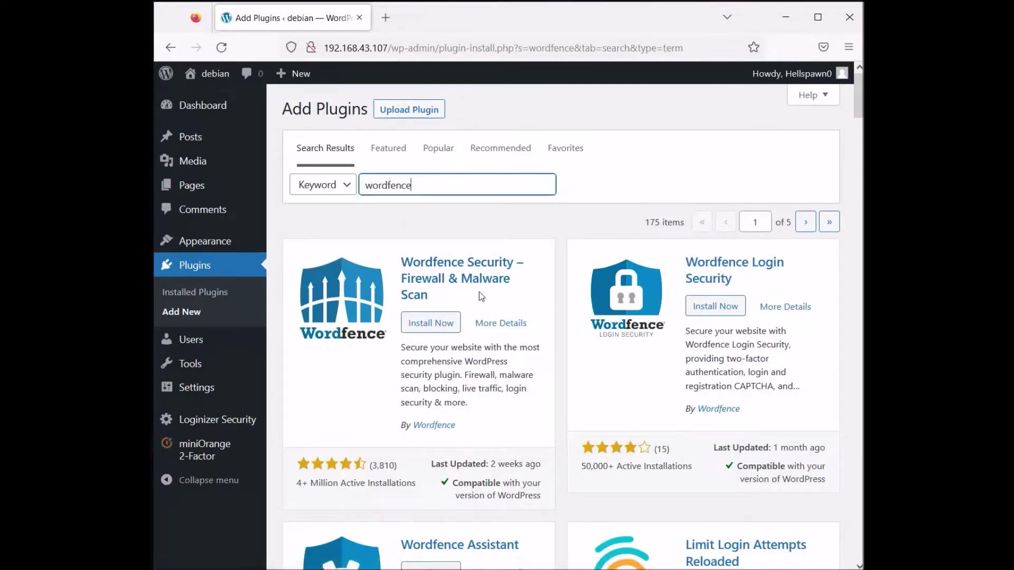
click(429, 324)
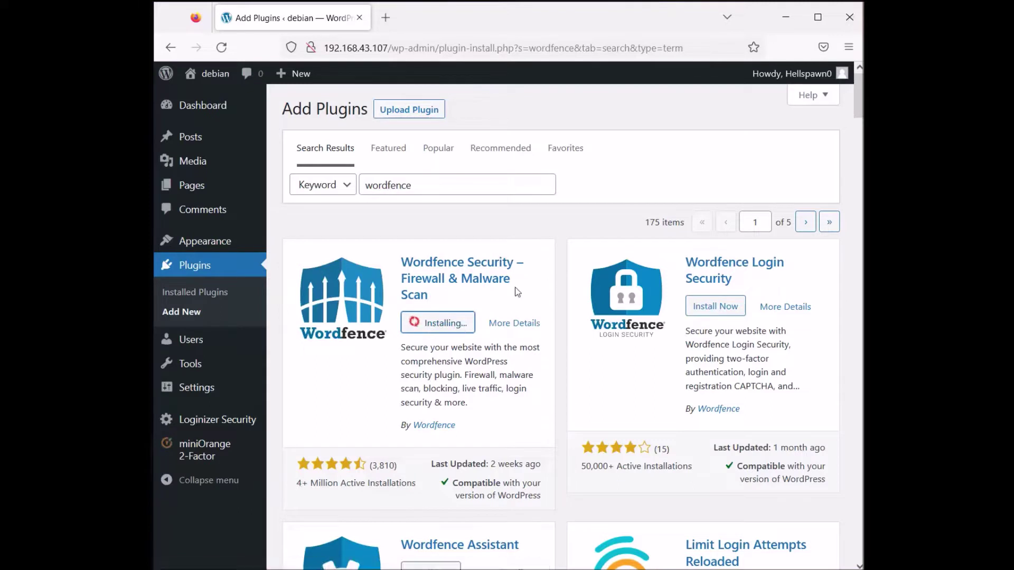
Step: Activate the newly installed Wordfence Security plugin
scroll(517, 292, down, 2)
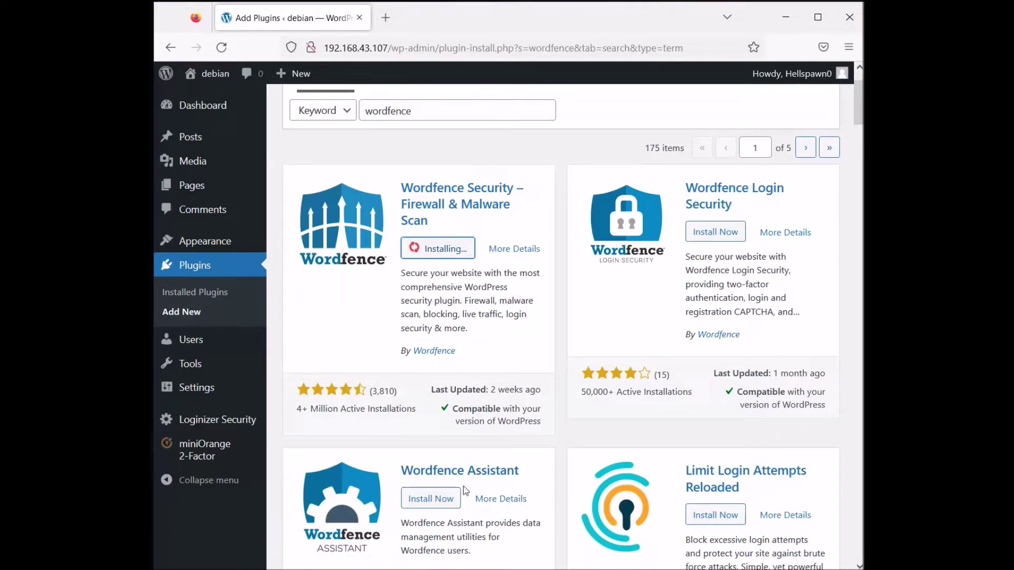
scroll(477, 470, down, 2)
scroll(479, 469, up, 4)
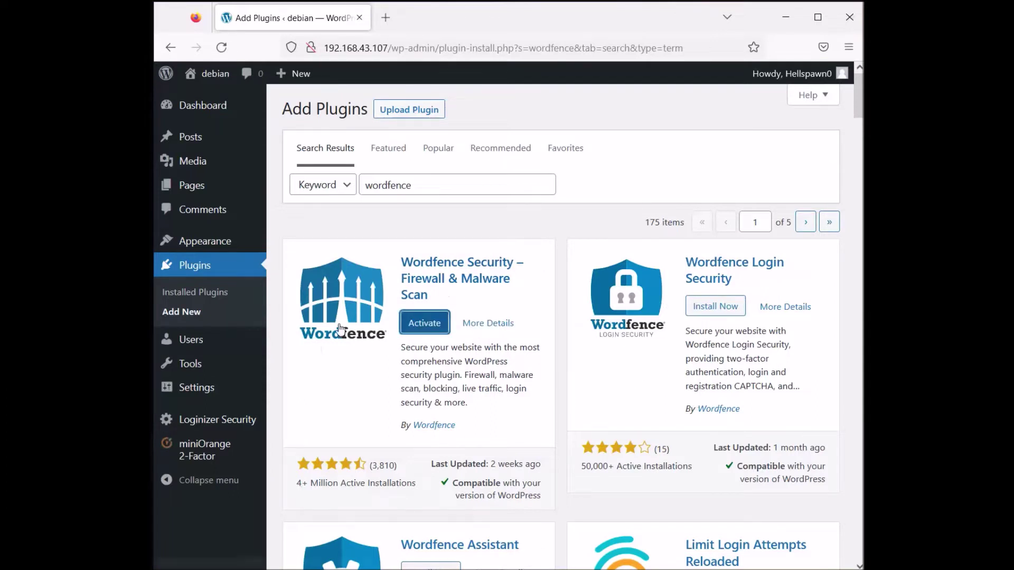
click(427, 330)
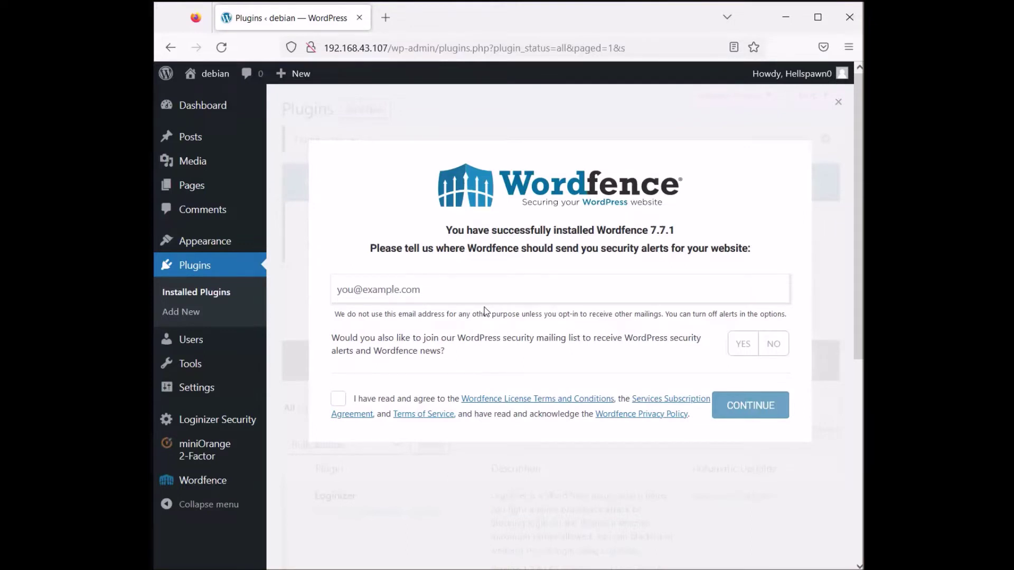
Step: Enter the security-alert e-mail address in Wordfence's welcome dialog, correcting typos
click(446, 296)
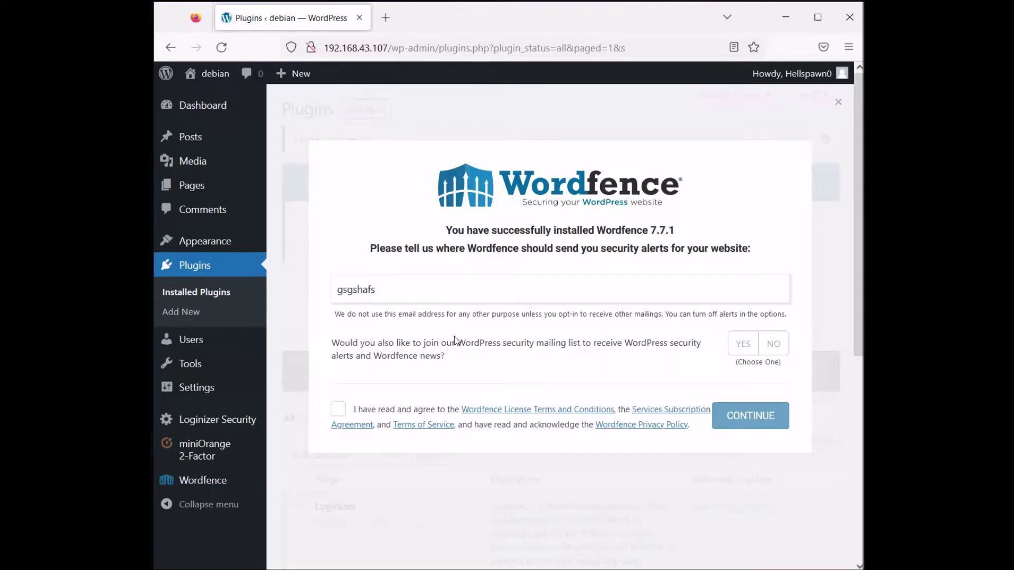
click(378, 292)
key(BackSpace)
Step: Decline the mailing list, accept the license terms, continue, and skip the premium key
click(777, 350)
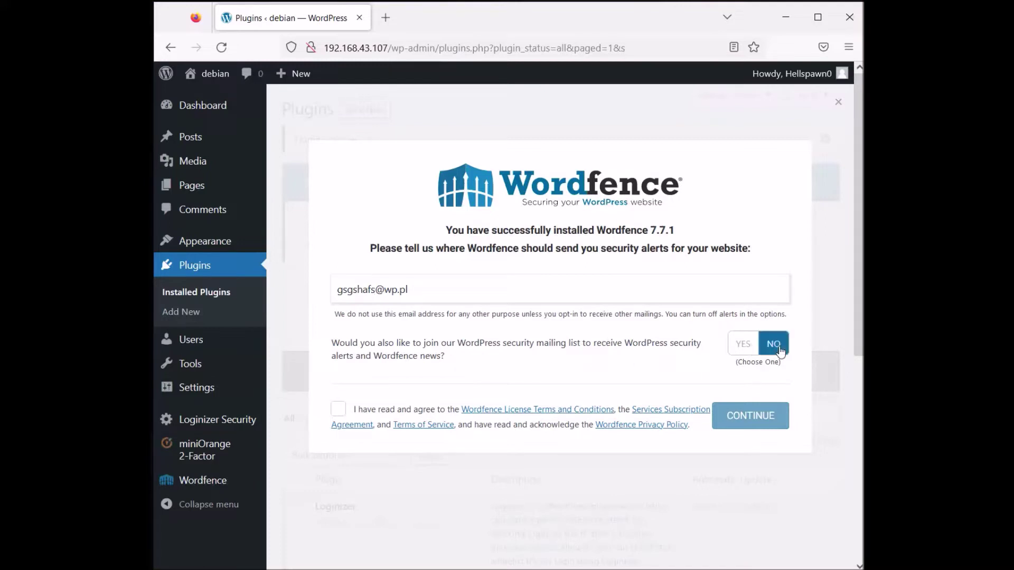
click(339, 409)
click(750, 416)
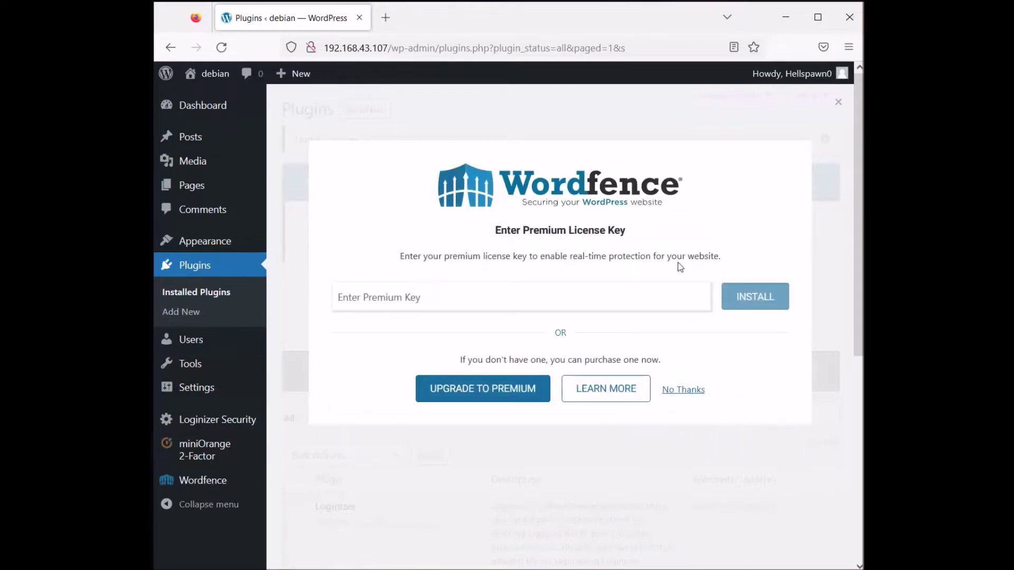
click(681, 390)
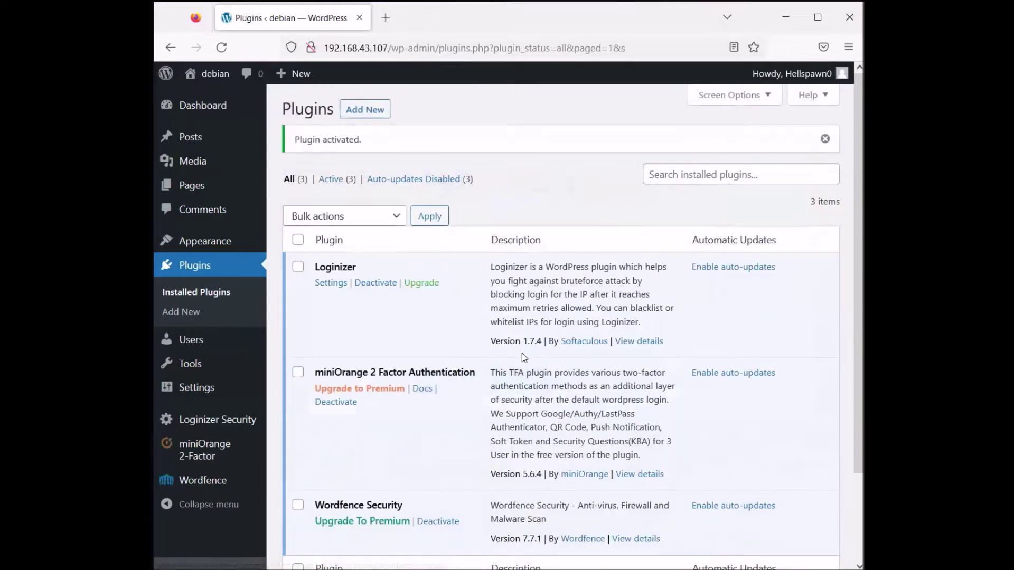
Step: Open Wordfence's Dashboard from the sidebar flyout and close the 'This is your Dashboard' tour
scroll(569, 302, down, 4)
scroll(569, 302, down, 1)
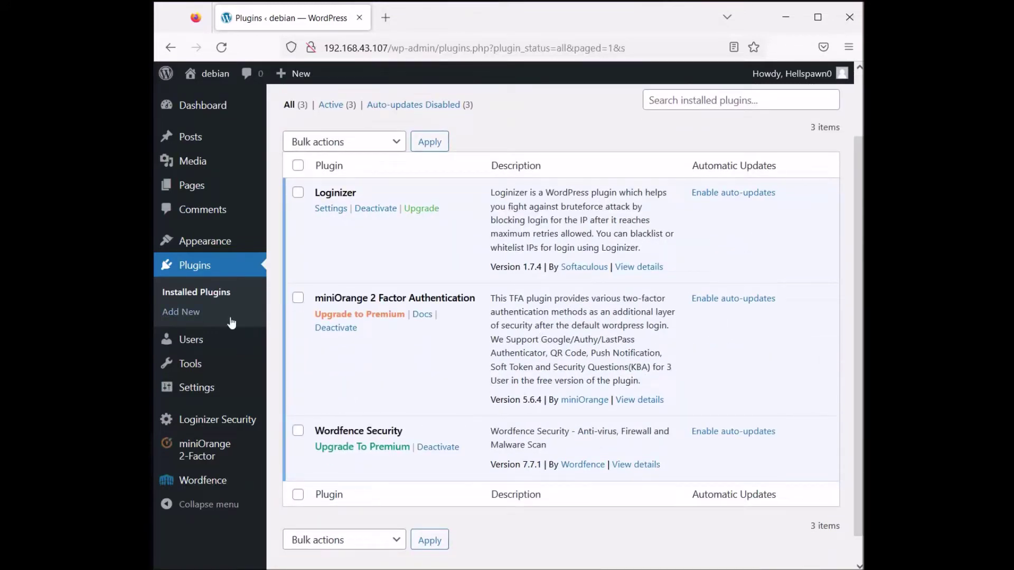
mouse_move(198, 489)
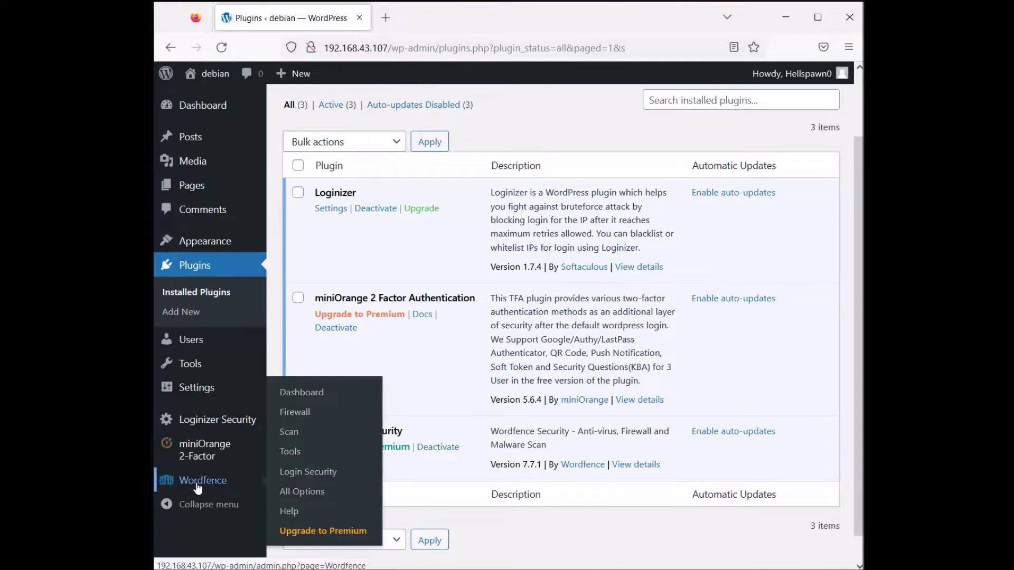
click(303, 395)
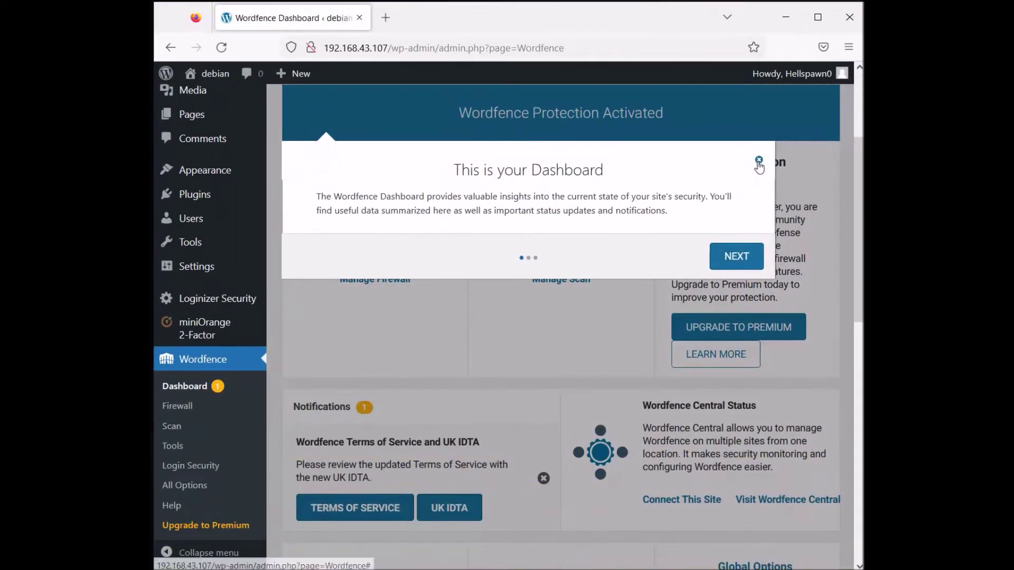
click(758, 161)
Step: Dismiss the firewall optimisation notice and decline automatic Wordfence updates
scroll(784, 248, up, 3)
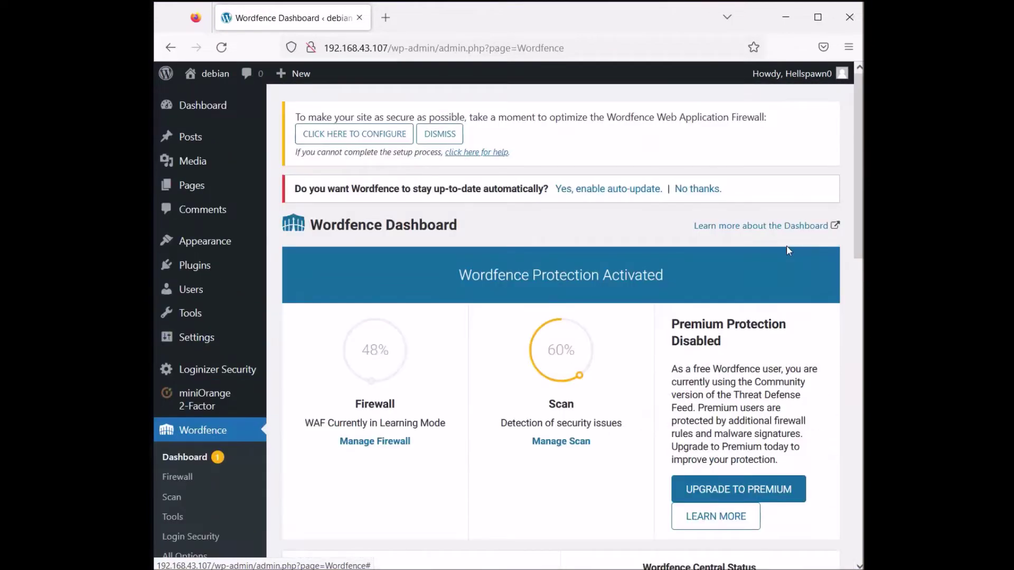
click(438, 134)
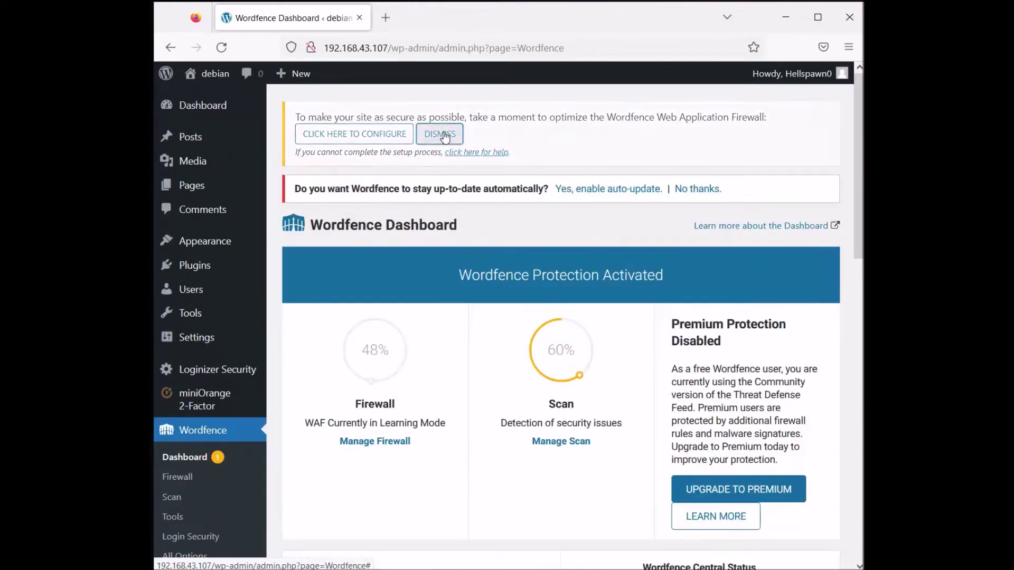
click(697, 107)
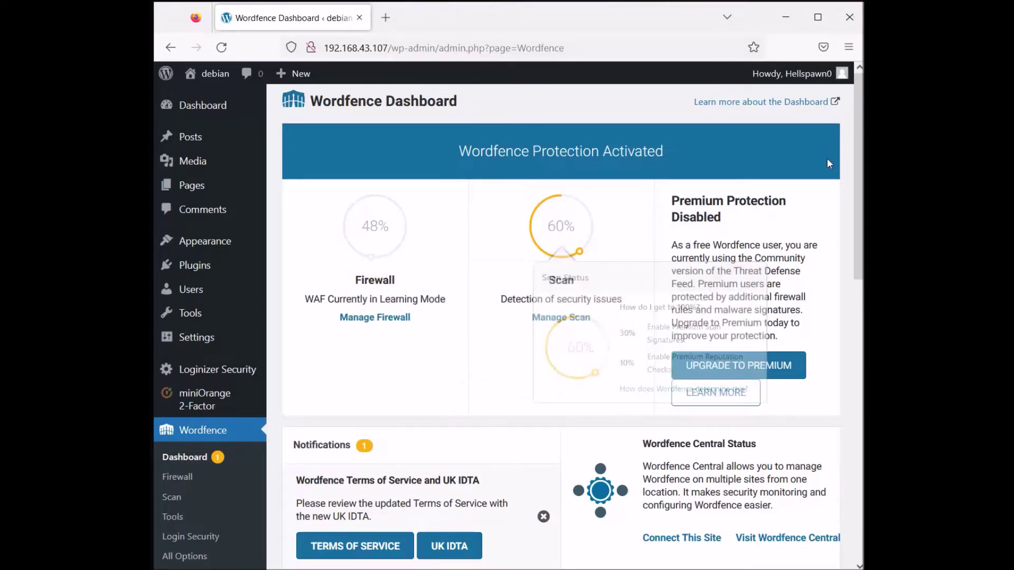
Step: Open Wordfence's Terms of Service in a new tab, then return to the dashboard
scroll(827, 160, down, 4)
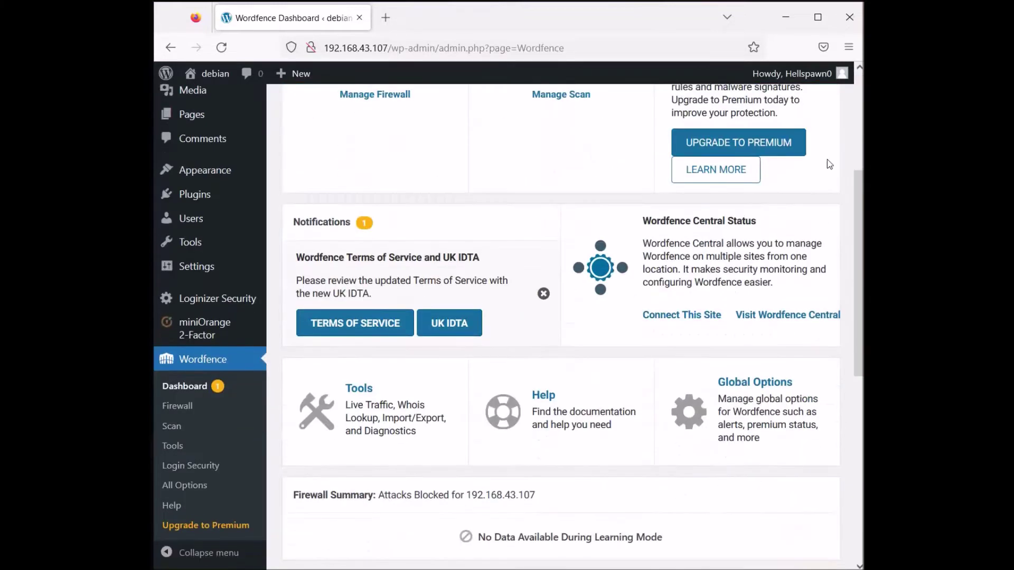
scroll(828, 164, down, 1)
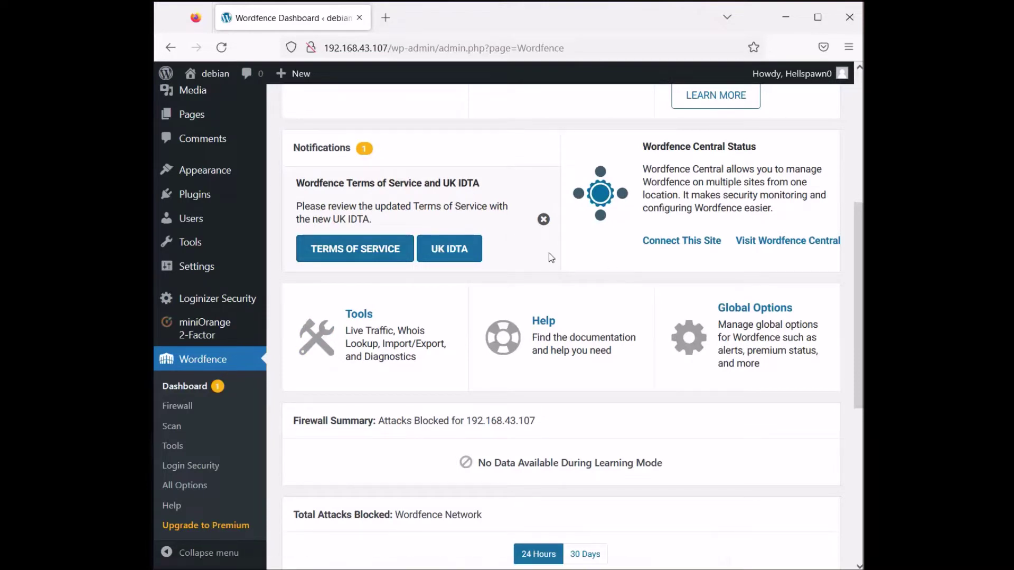
scroll(649, 224, down, 1)
scroll(628, 220, up, 2)
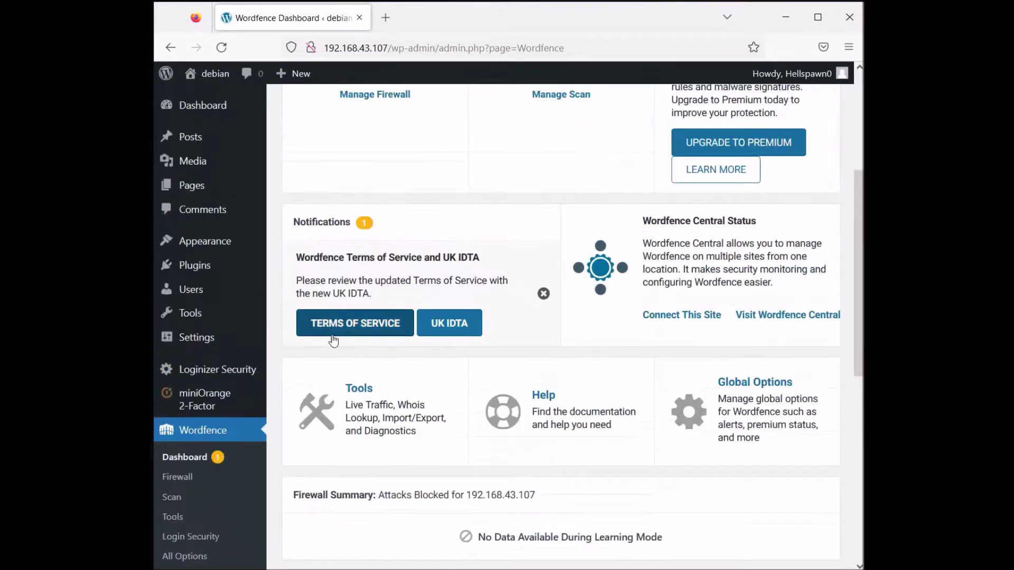
click(352, 324)
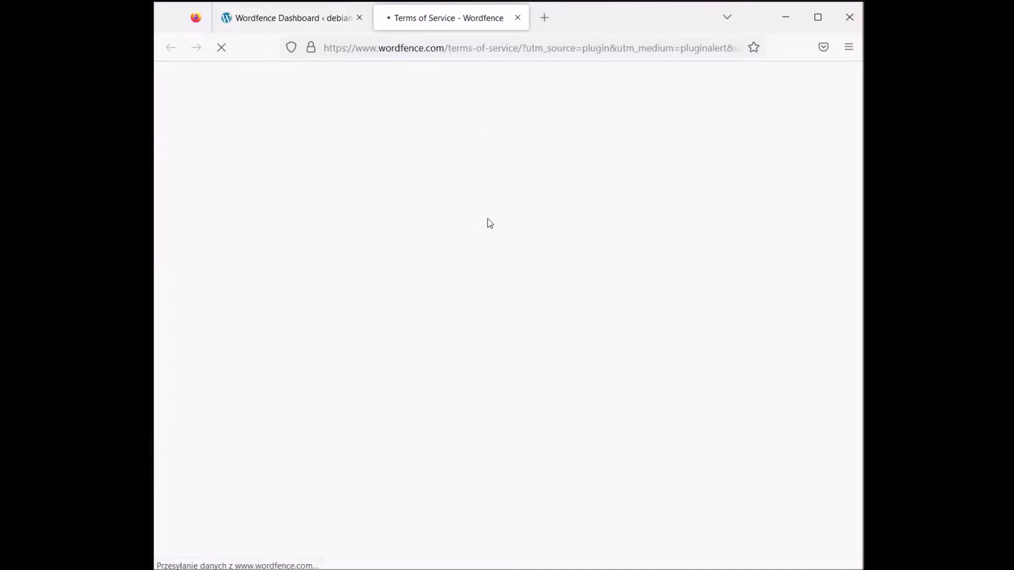
click(282, 17)
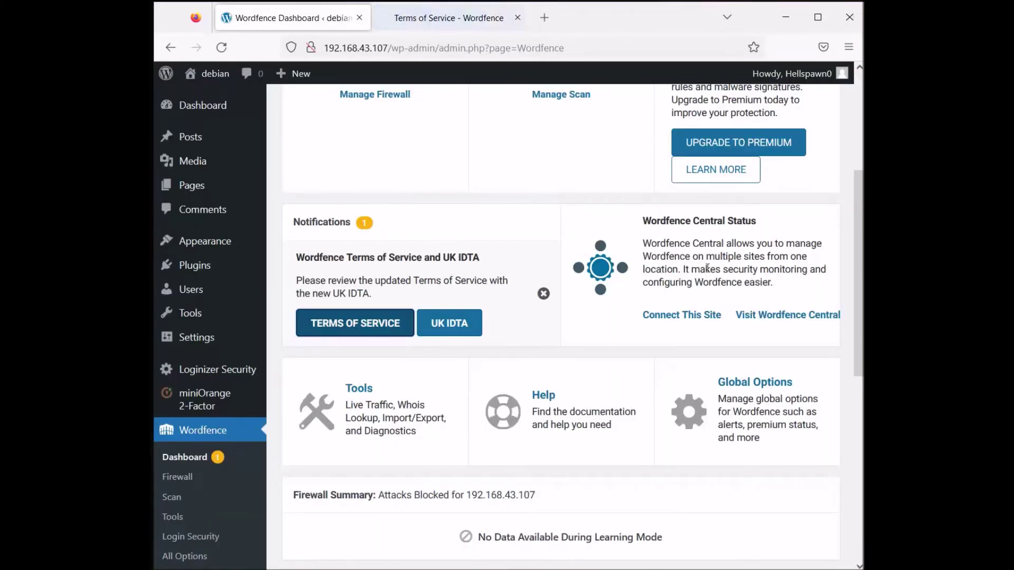
Step: Select the IP 192.168.43.107 in the Firewall Summary and review the dashboard
scroll(687, 268, down, 4)
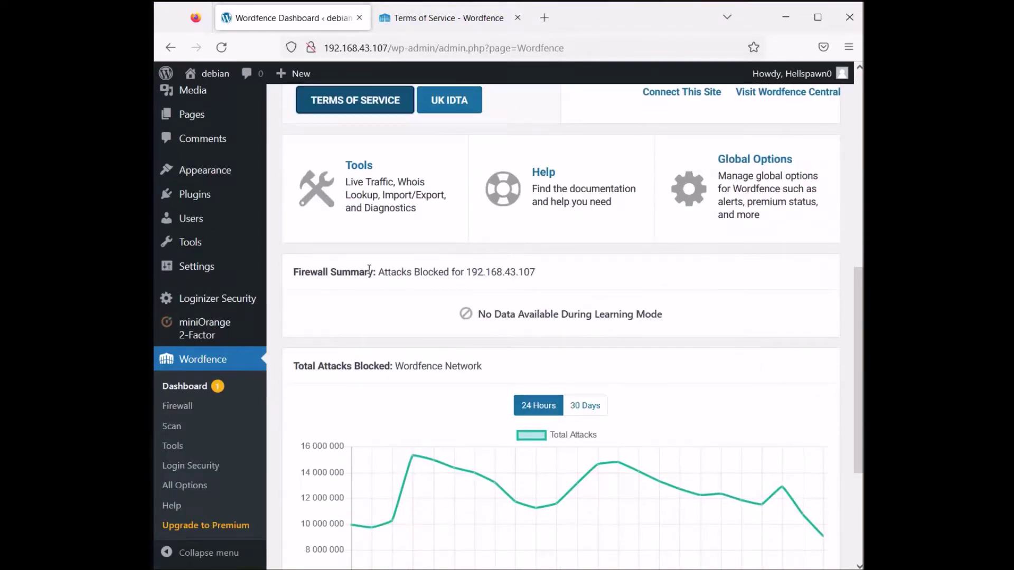
drag(543, 273, 466, 278)
click(672, 283)
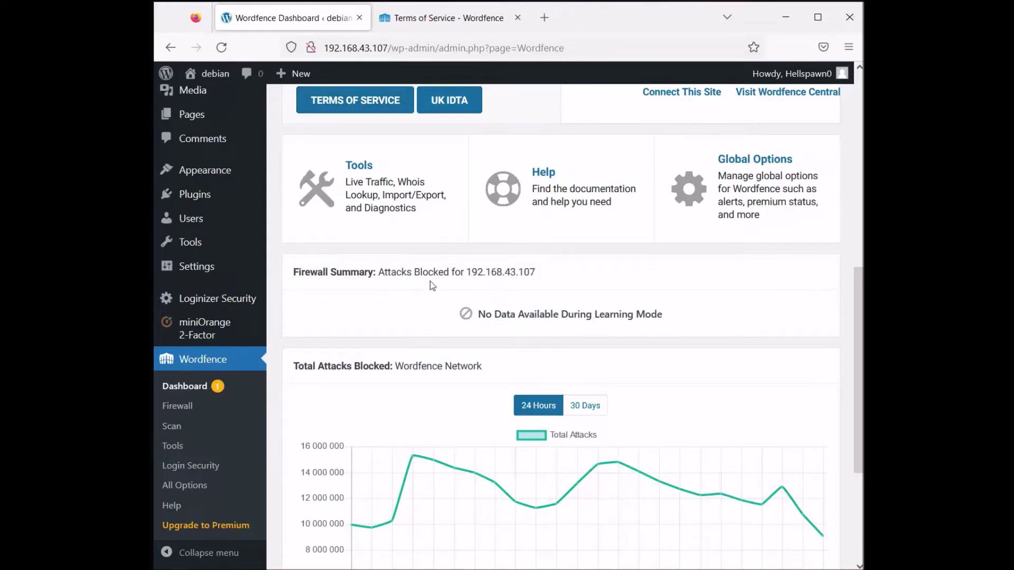
drag(538, 272, 468, 274)
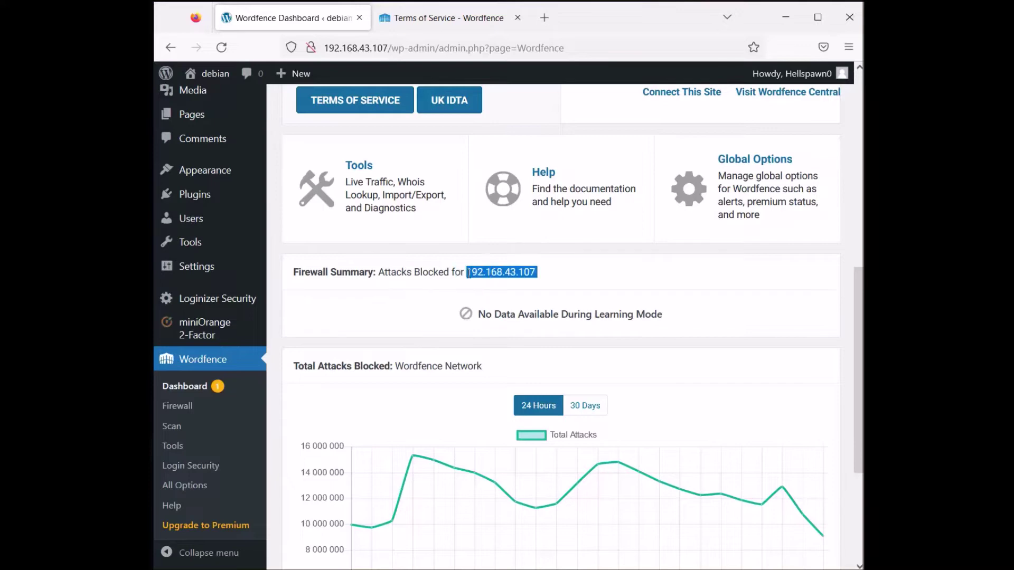
click(613, 274)
scroll(672, 259, down, 4)
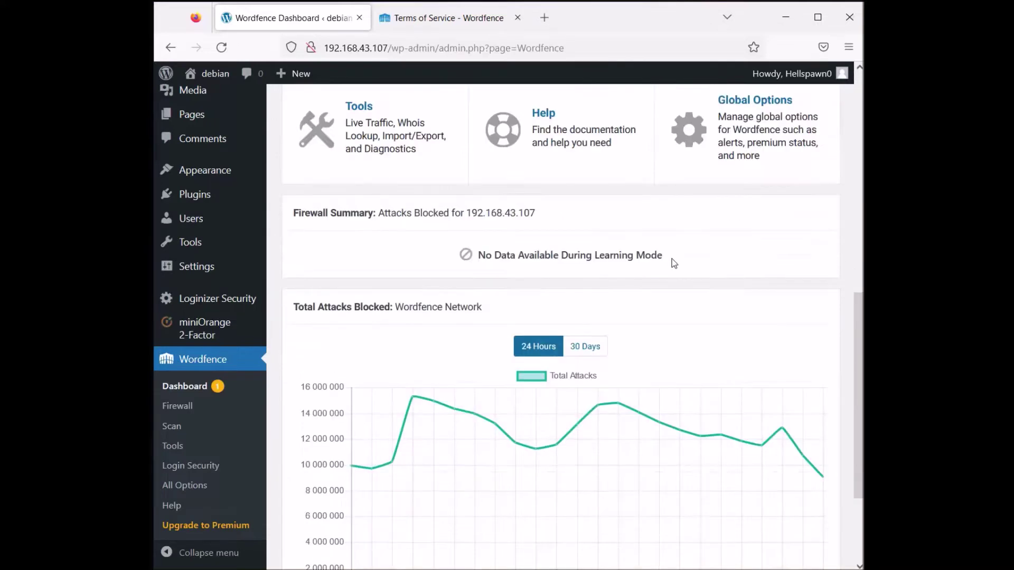
scroll(673, 255, up, 8)
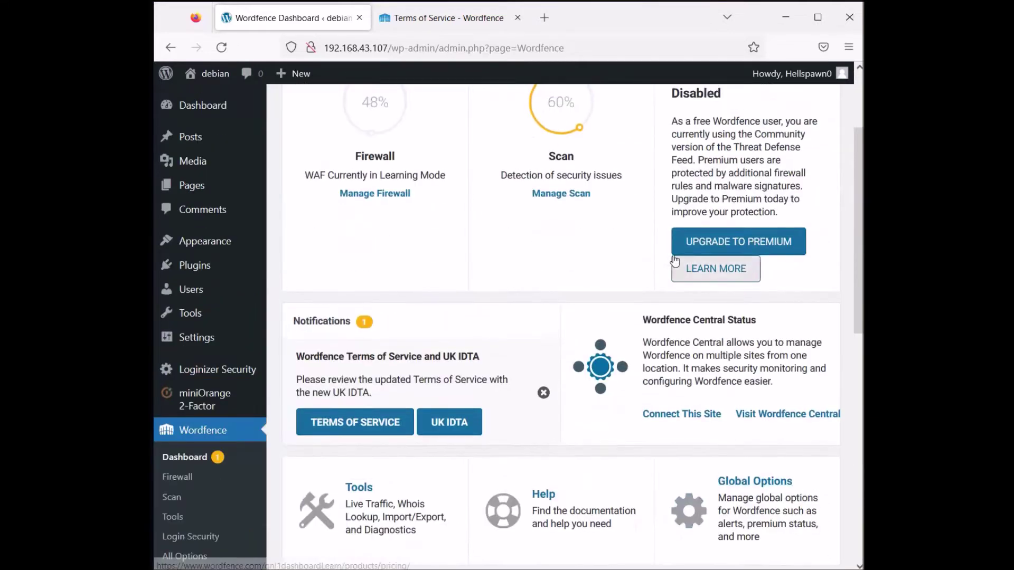
scroll(738, 307, down, 3)
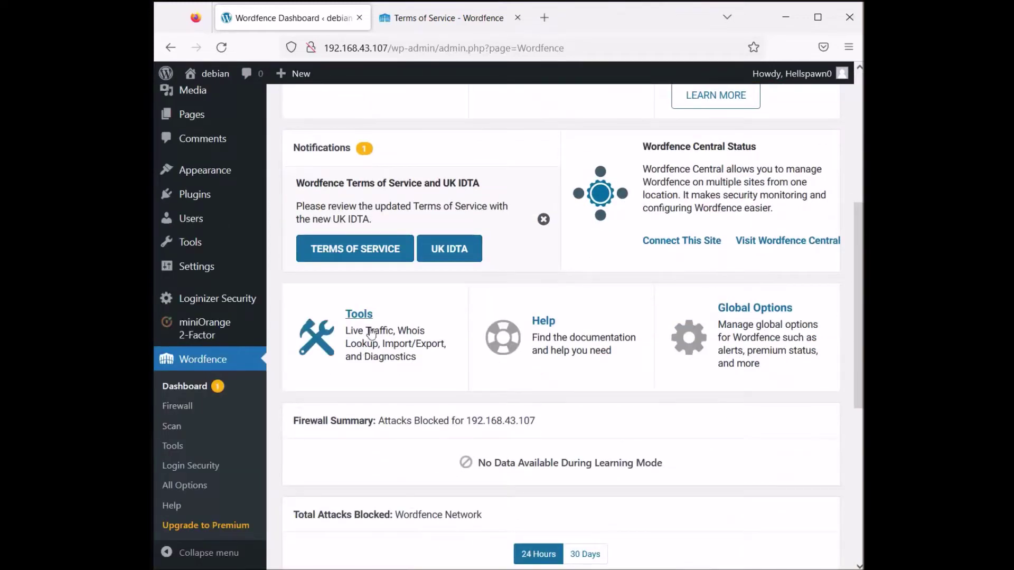
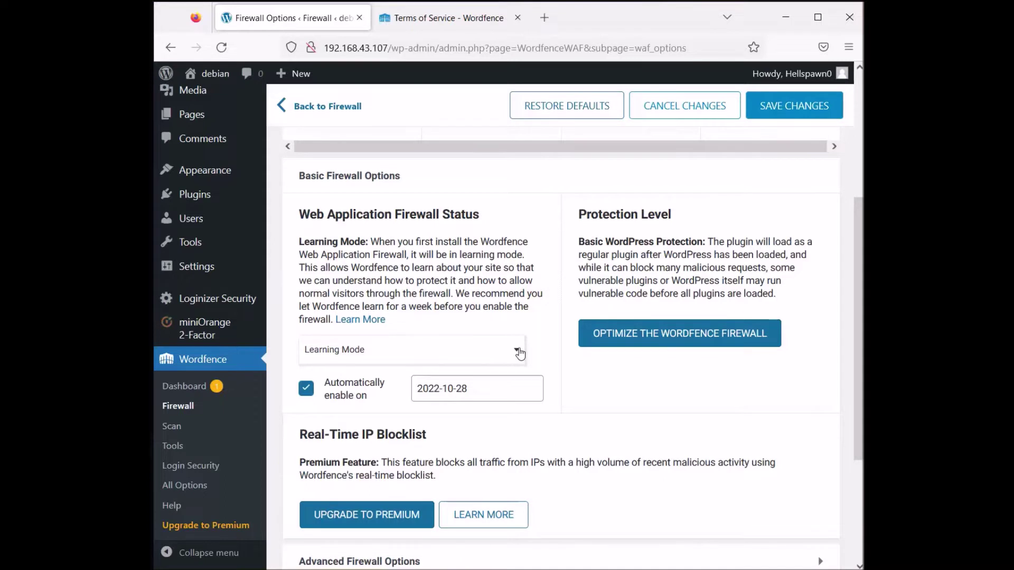
Step: Check the firewall status mode list without changing it, and review the firewall options
click(518, 350)
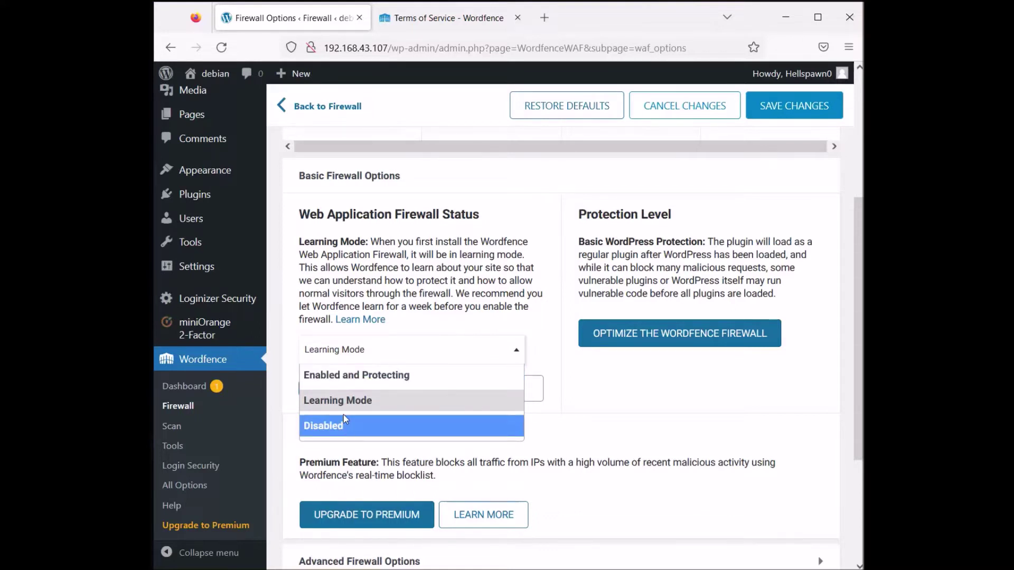
click(520, 323)
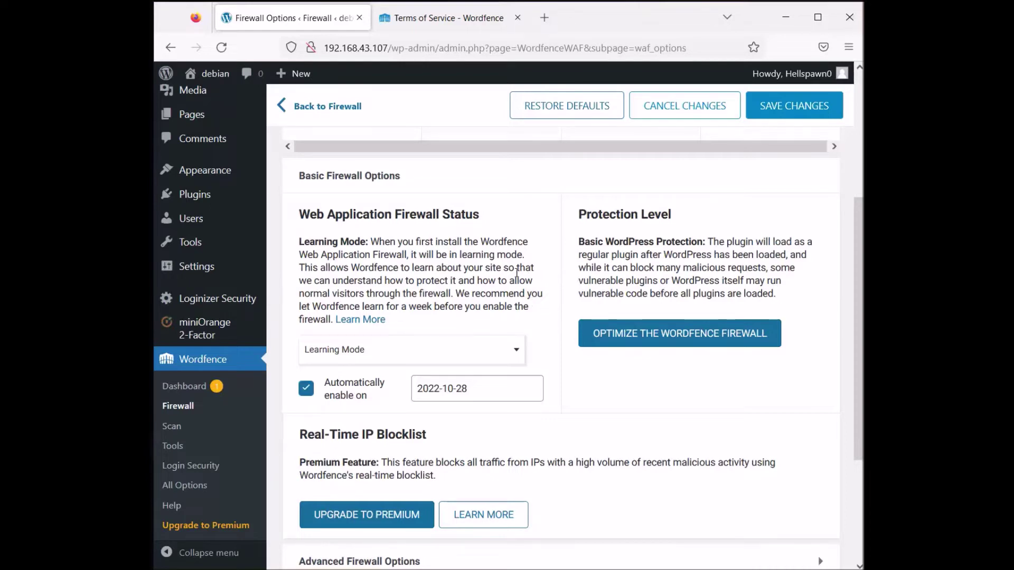
scroll(515, 272, up, 4)
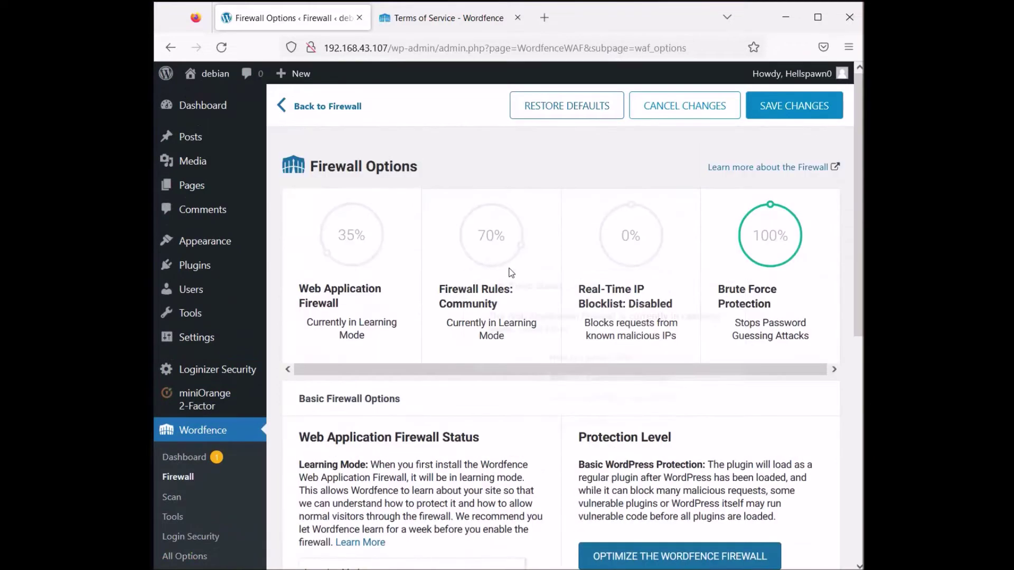
scroll(561, 176, down, 1)
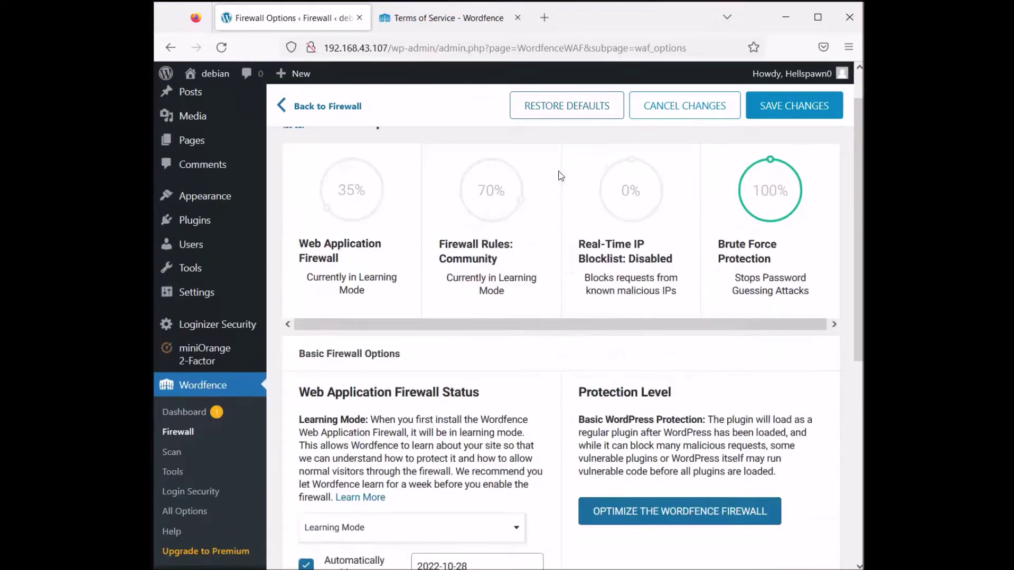
scroll(561, 176, down, 3)
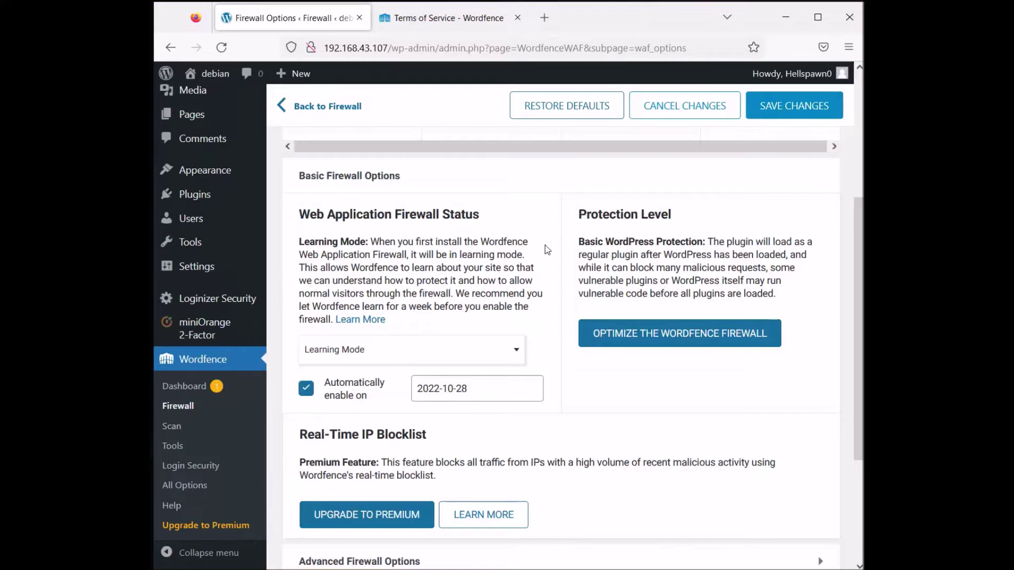
scroll(545, 245, up, 4)
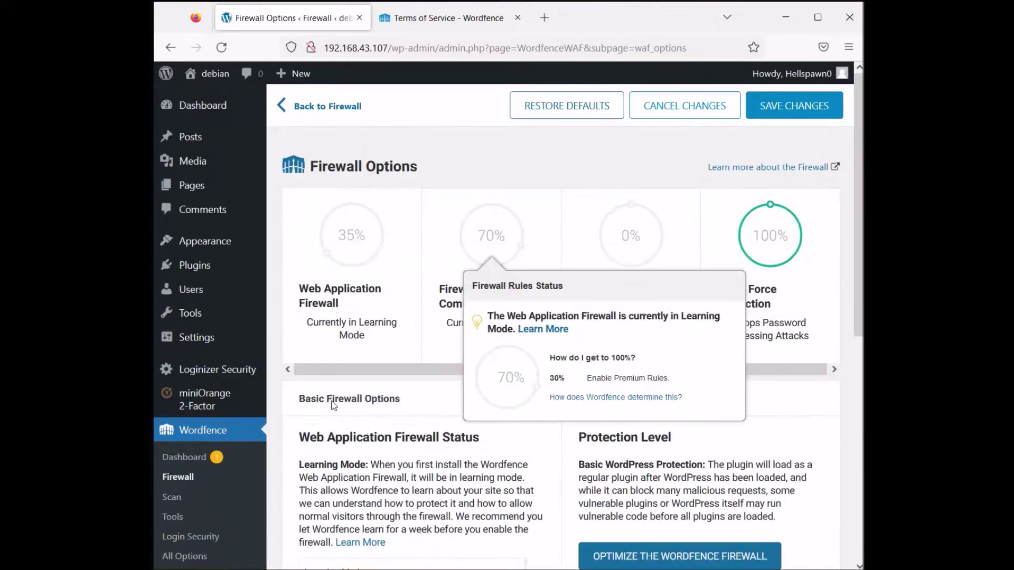
scroll(544, 403, down, 4)
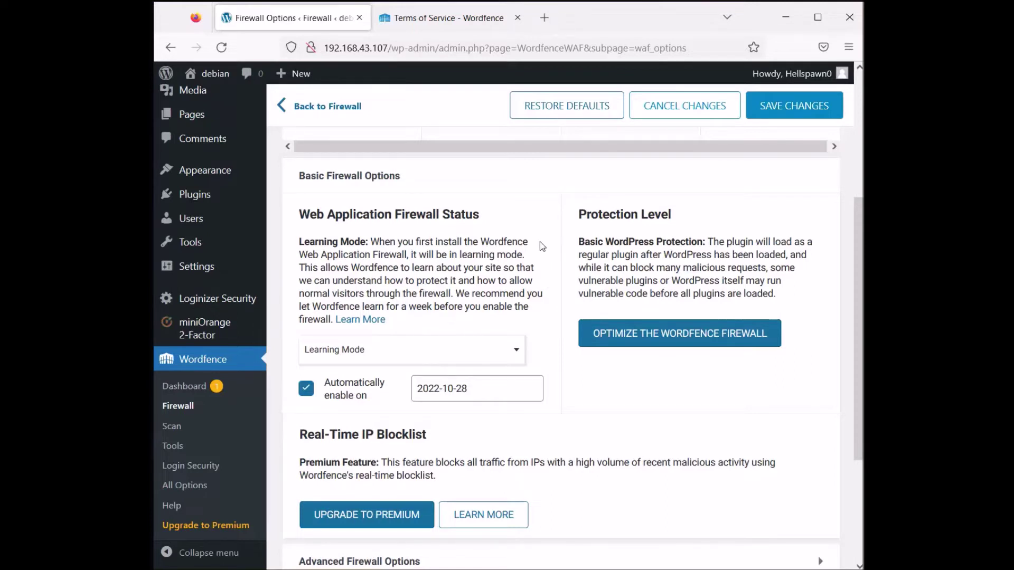
scroll(539, 372, up, 4)
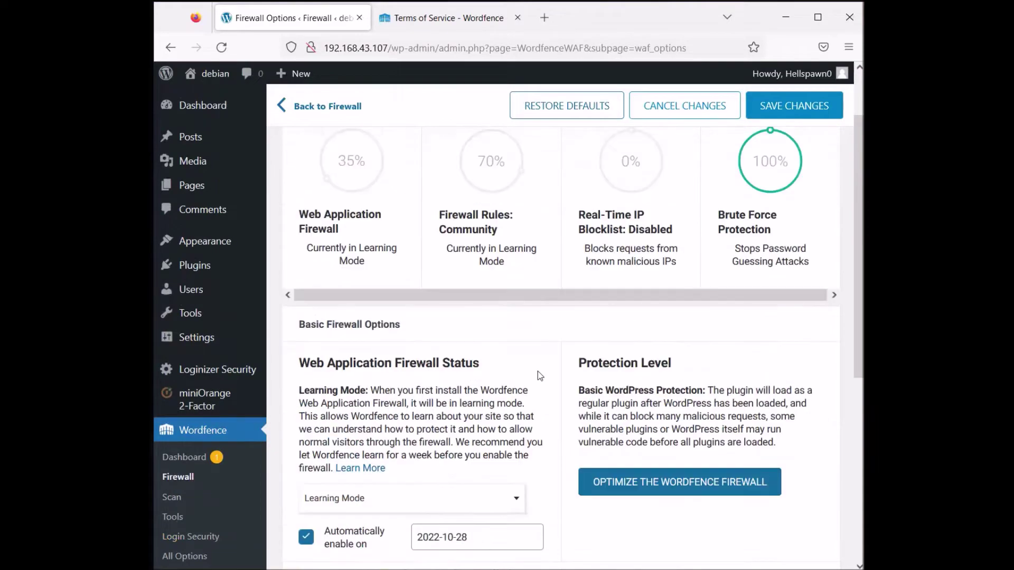
scroll(532, 403, down, 5)
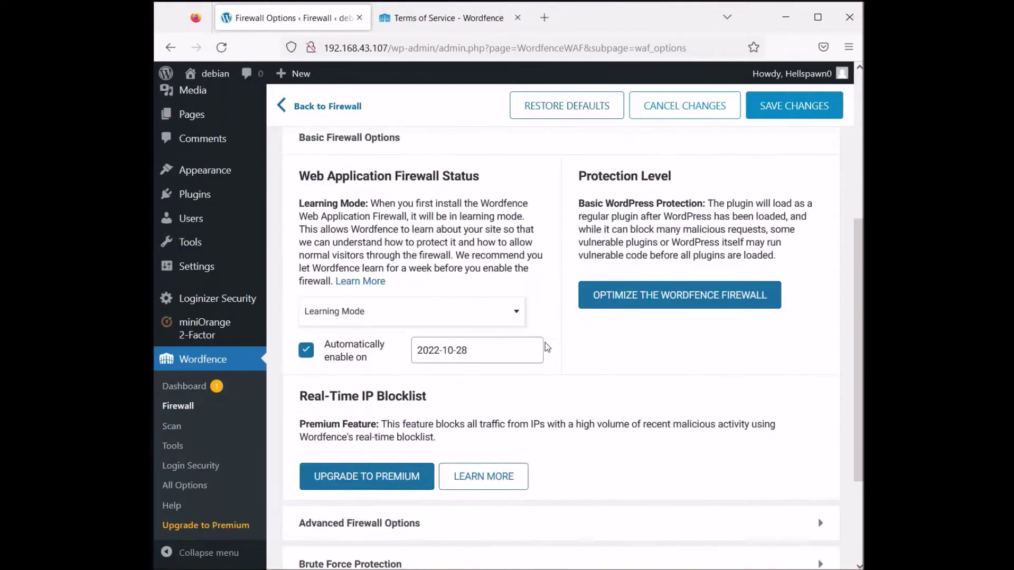
scroll(550, 338, up, 3)
scroll(549, 333, down, 1)
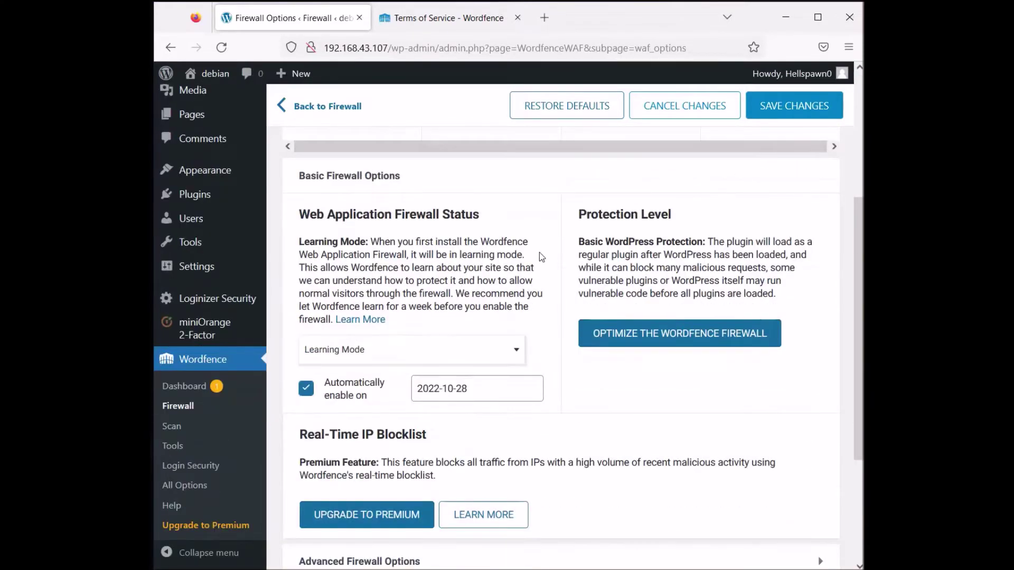
scroll(544, 257, down, 1)
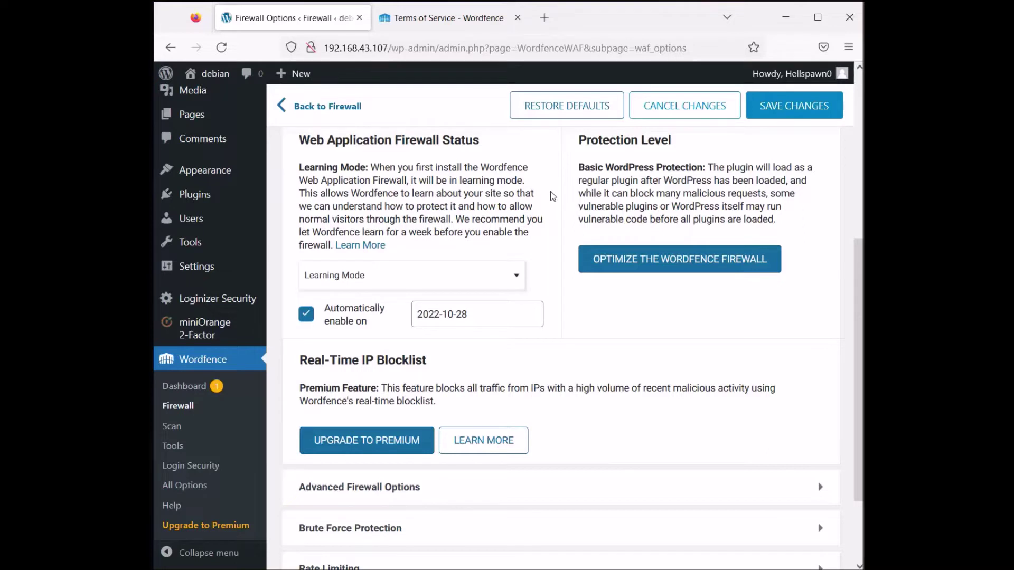
Step: Switch the firewall status to Disabled, then back to Learning Mode
click(517, 279)
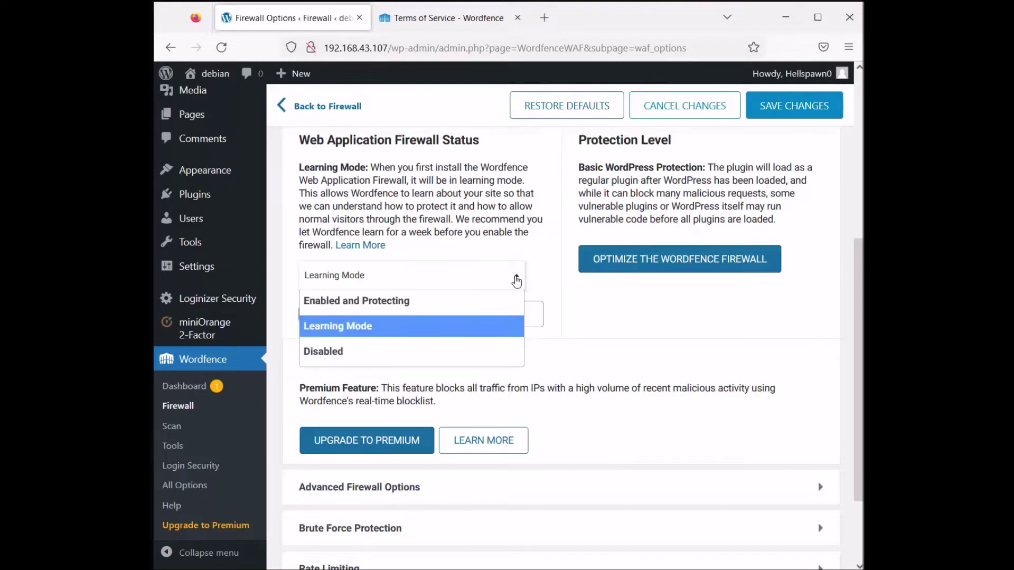
click(348, 363)
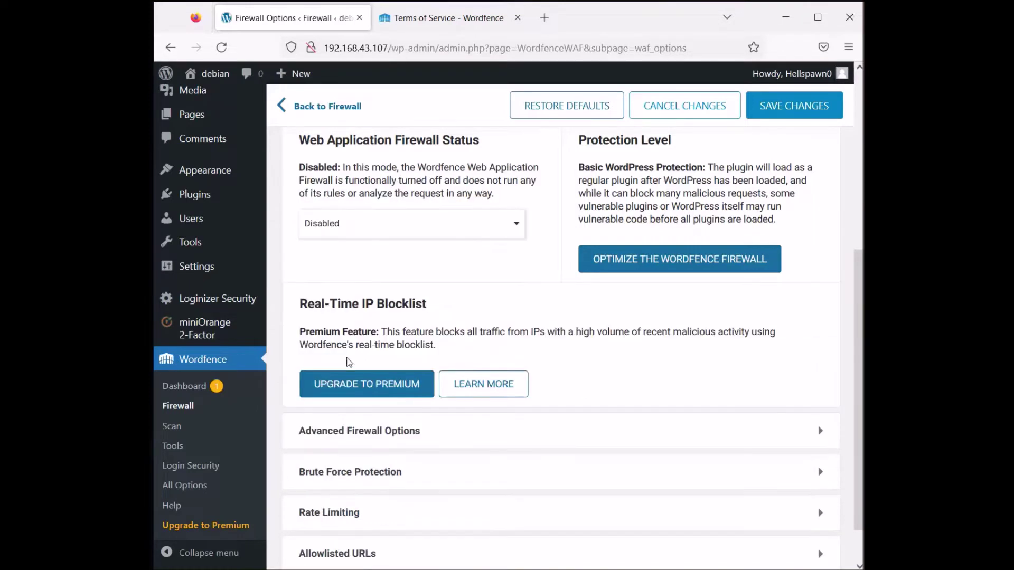
click(520, 228)
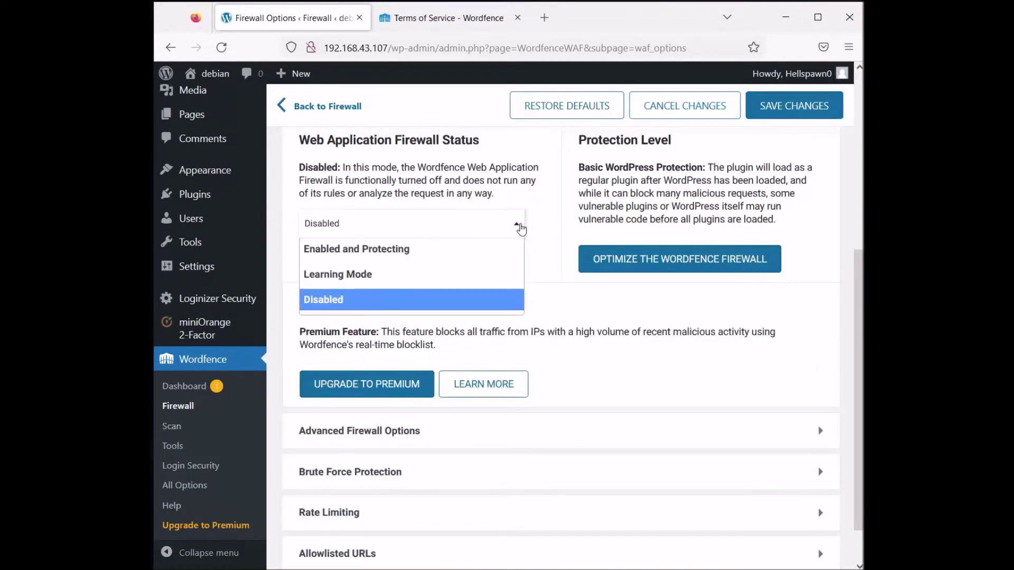
click(385, 283)
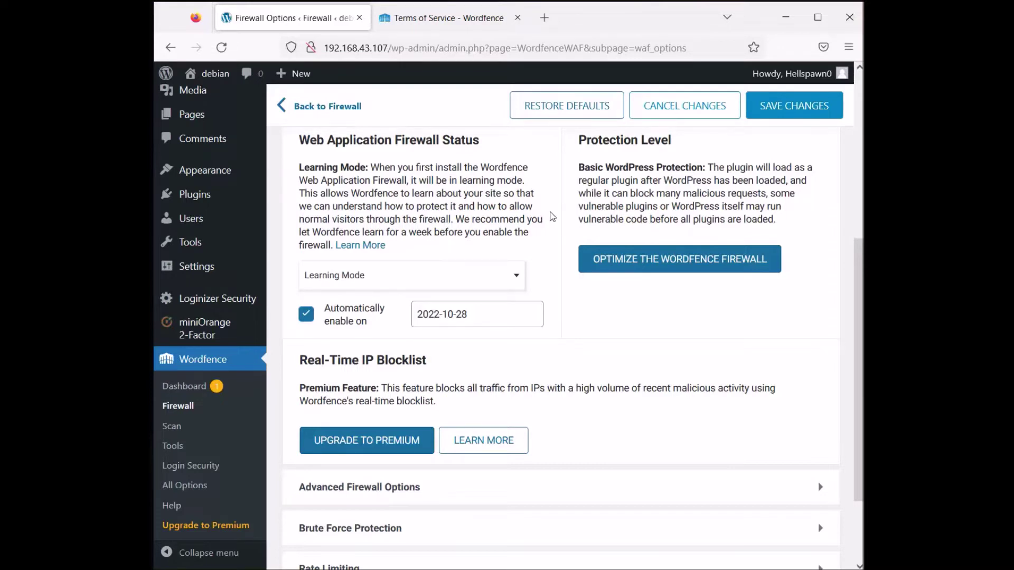
Step: Expand Advanced Firewall Options to view delay blocking, allowlisted IPs and allowlisted services
scroll(549, 217, up, 4)
scroll(549, 221, down, 4)
scroll(548, 229, down, 2)
scroll(548, 229, up, 5)
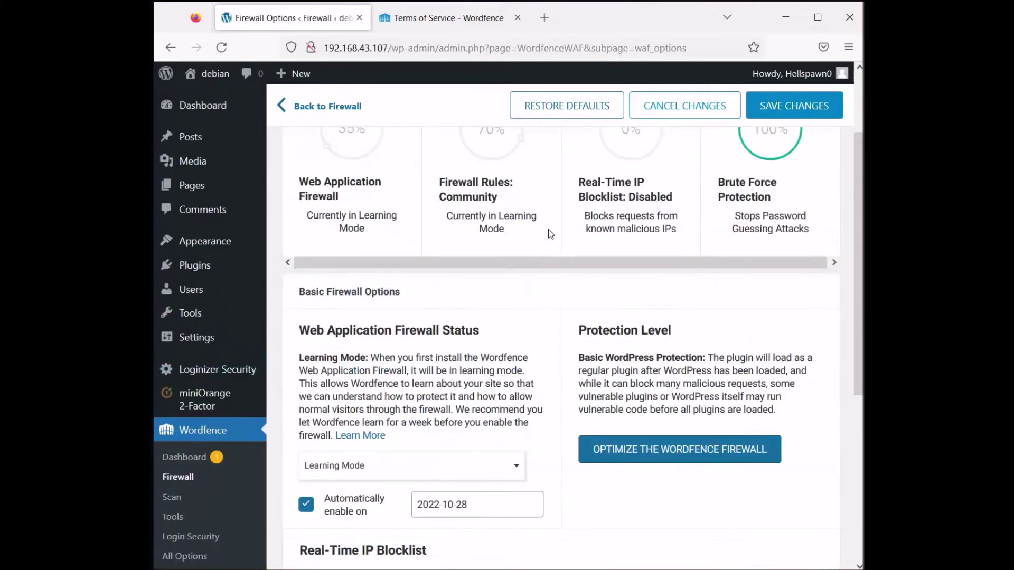
scroll(548, 229, down, 4)
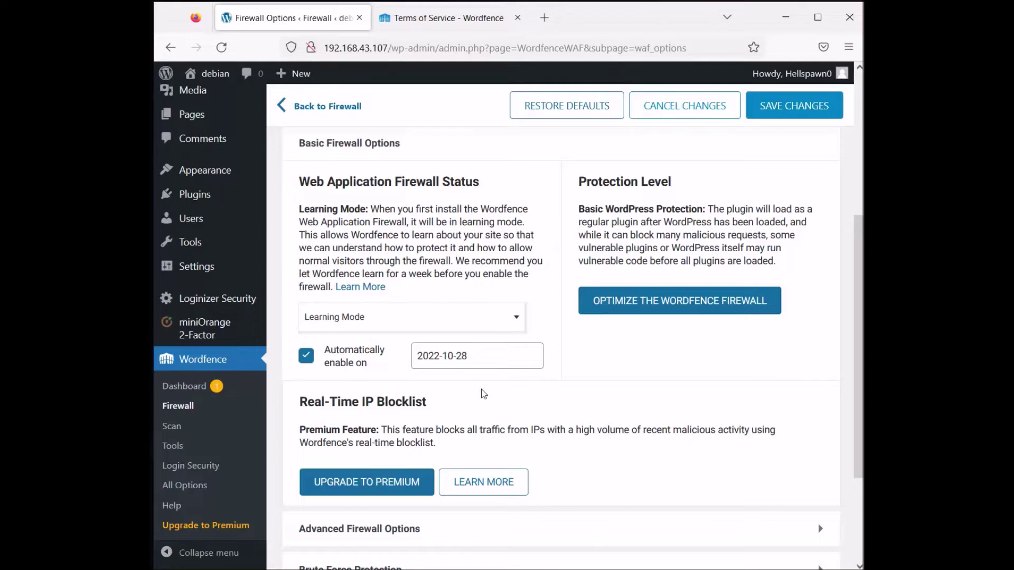
scroll(484, 393, down, 2)
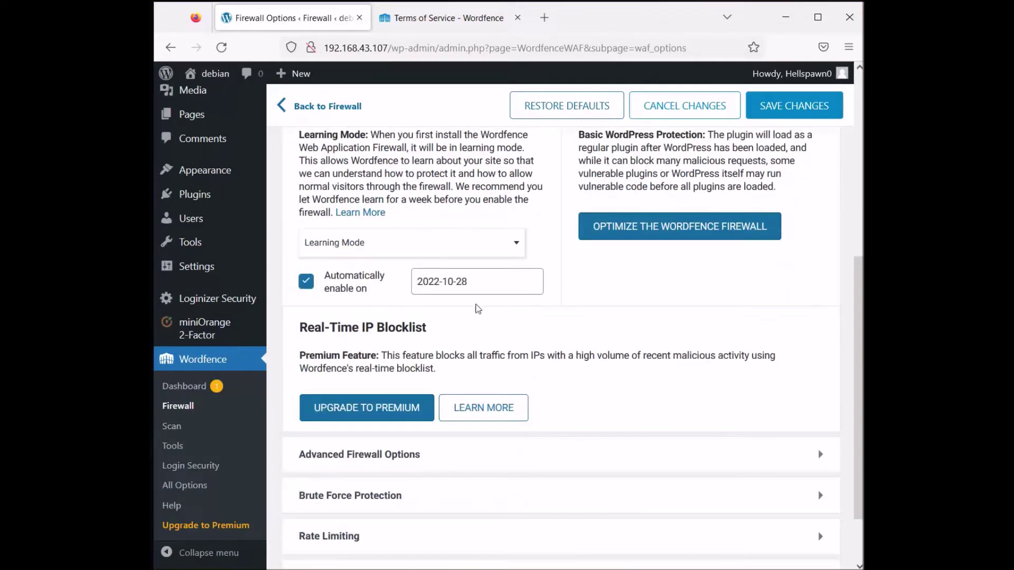
scroll(478, 309, up, 4)
scroll(547, 292, down, 6)
scroll(557, 281, up, 10)
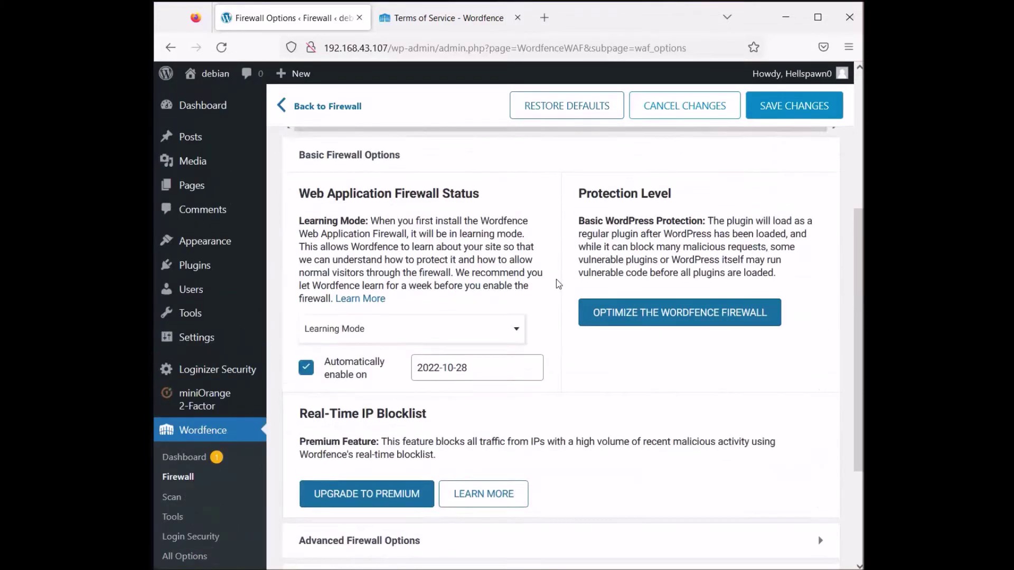
scroll(563, 331, down, 4)
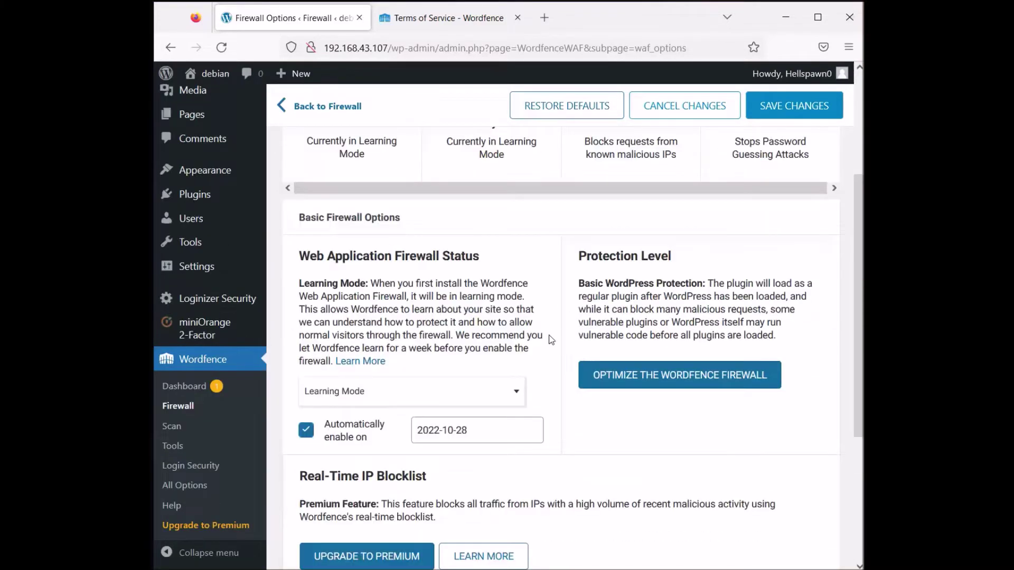
scroll(547, 341, up, 4)
scroll(544, 353, down, 8)
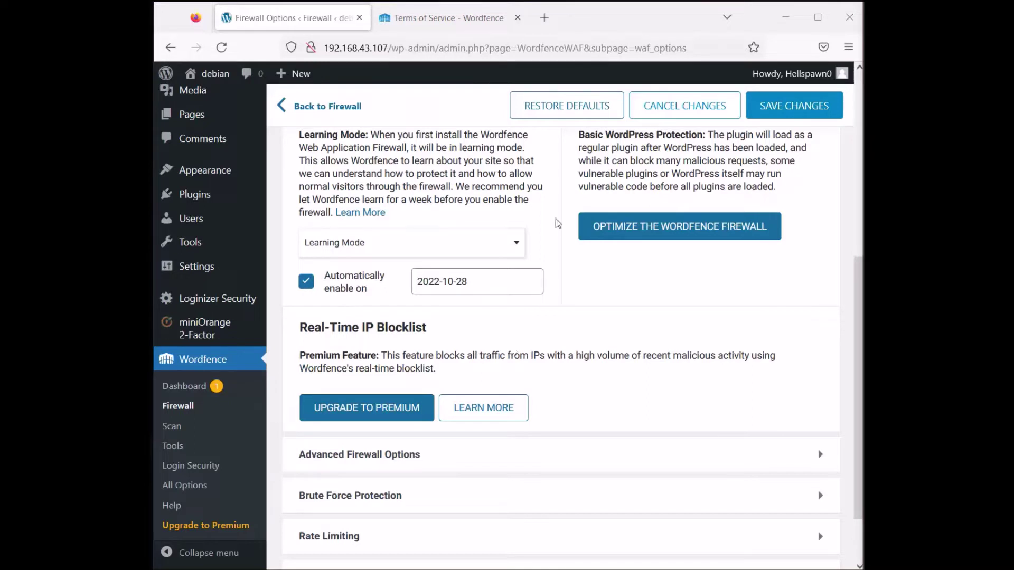
scroll(559, 224, down, 2)
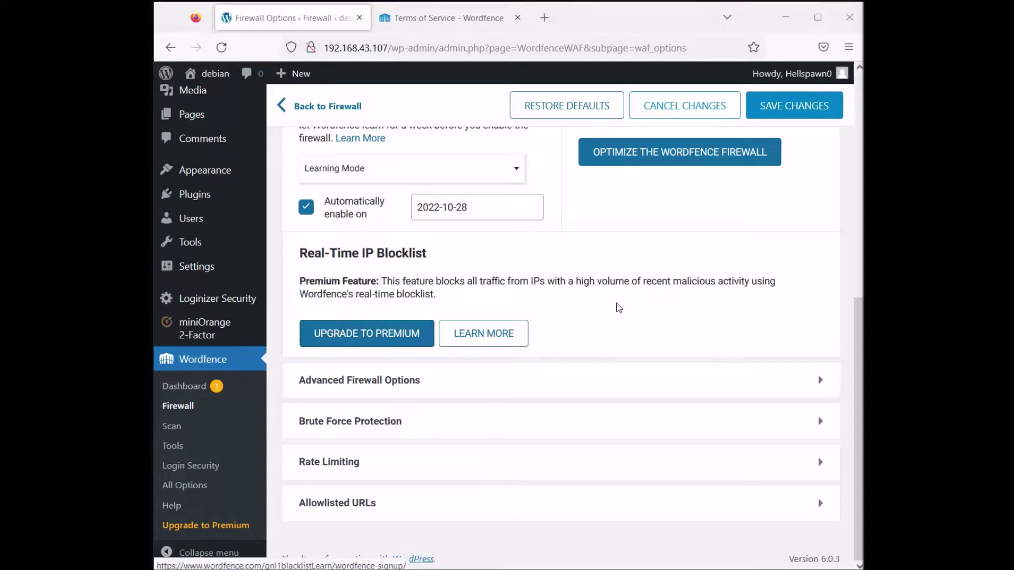
click(374, 386)
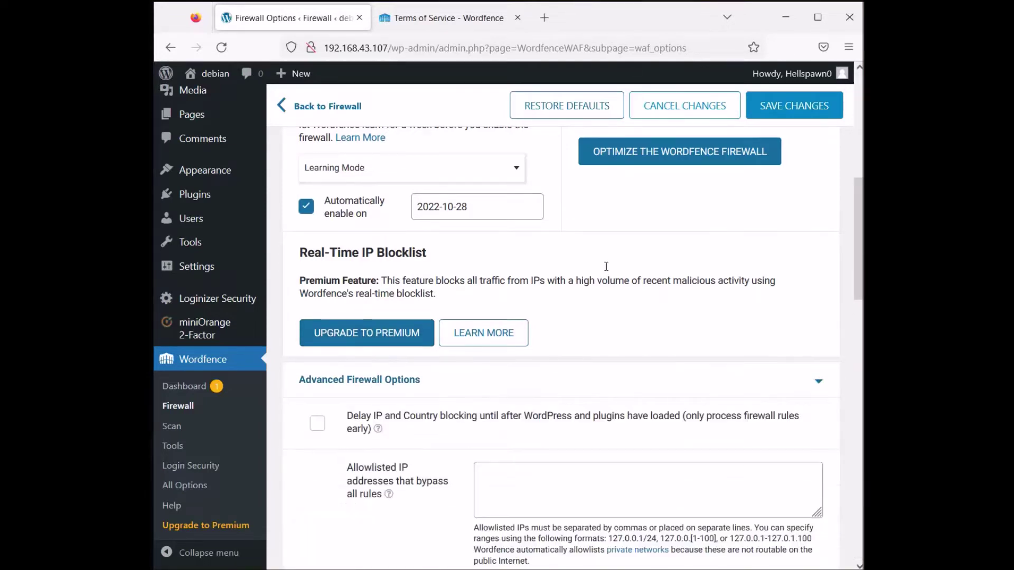
scroll(607, 270, down, 3)
scroll(692, 262, down, 3)
scroll(692, 262, up, 3)
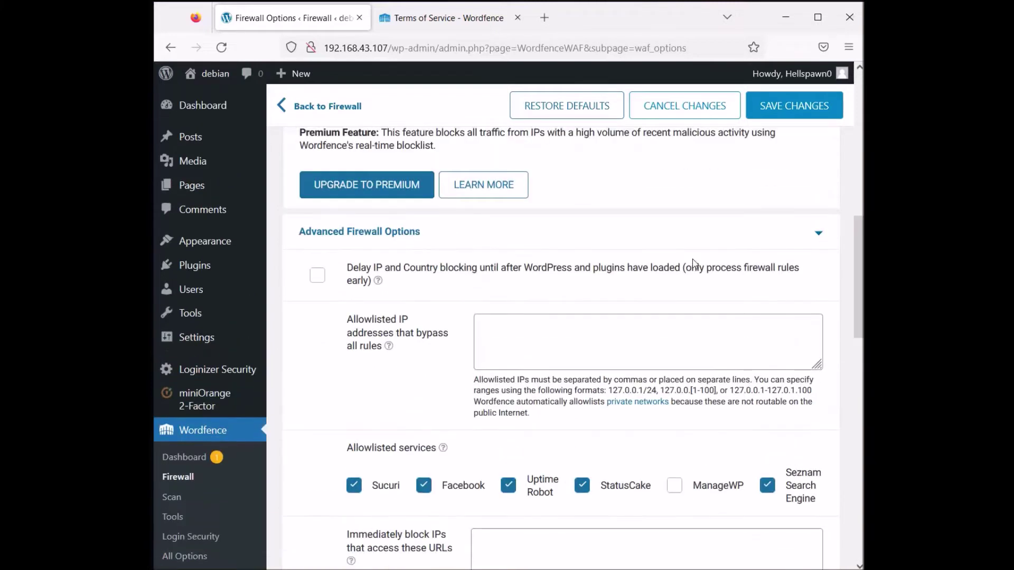
scroll(693, 262, down, 2)
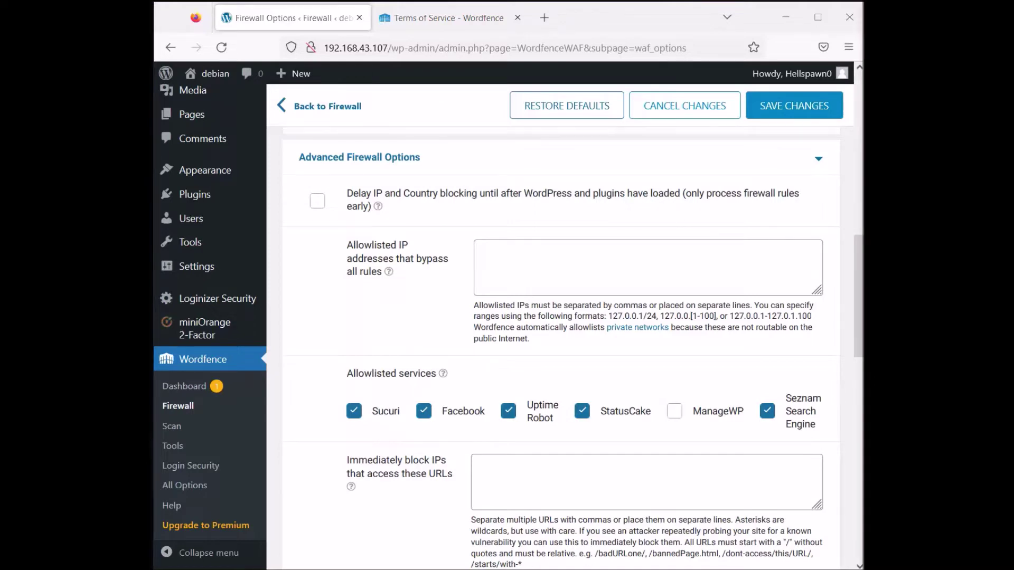
Step: On the Wordfence Terms of Service tab, accept cookies, scroll through, then close it
click(464, 28)
scroll(761, 324, down, 3)
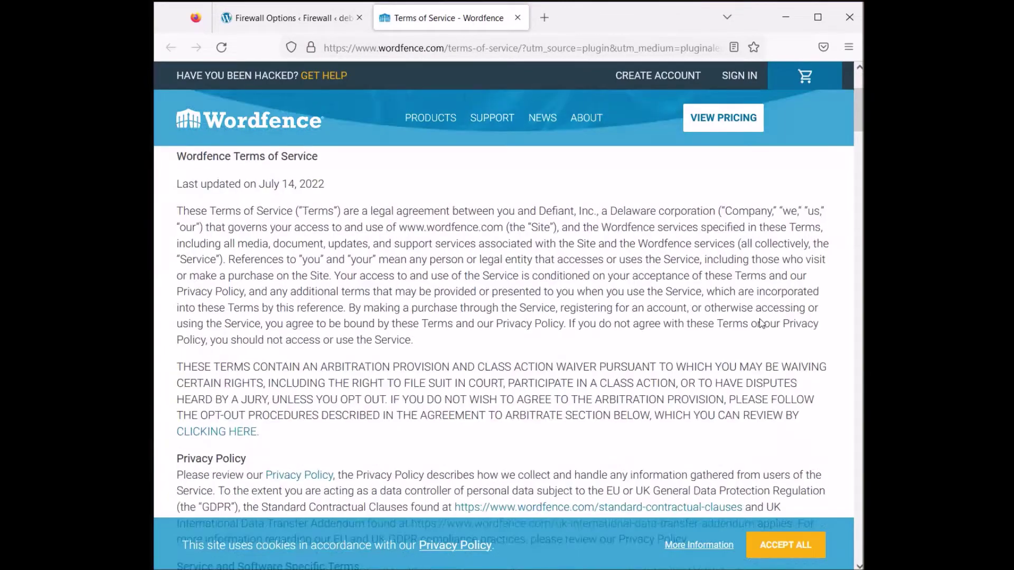
scroll(761, 324, down, 5)
click(802, 547)
scroll(740, 335, down, 5)
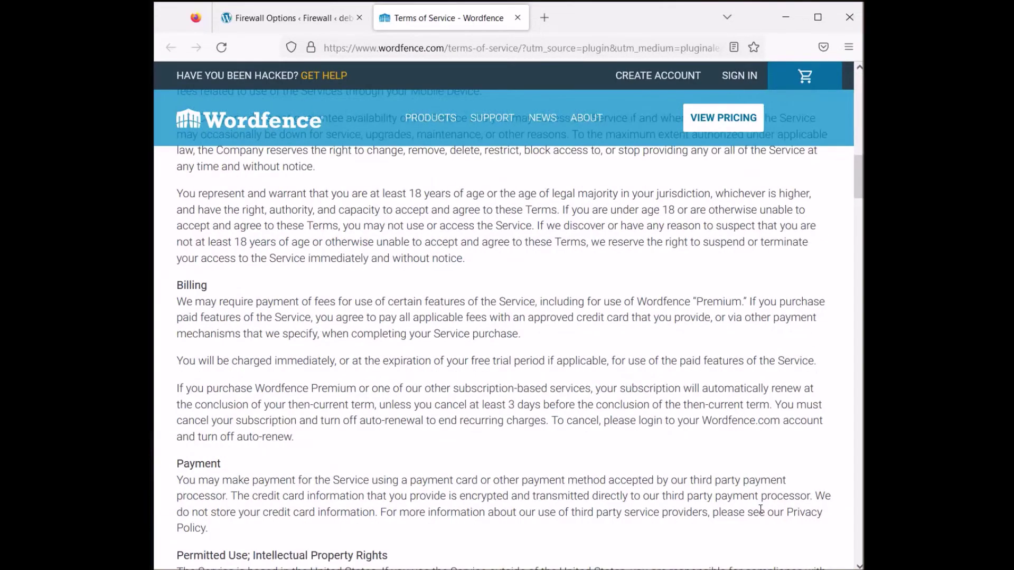
scroll(752, 375, down, 10)
drag(854, 310, 849, 492)
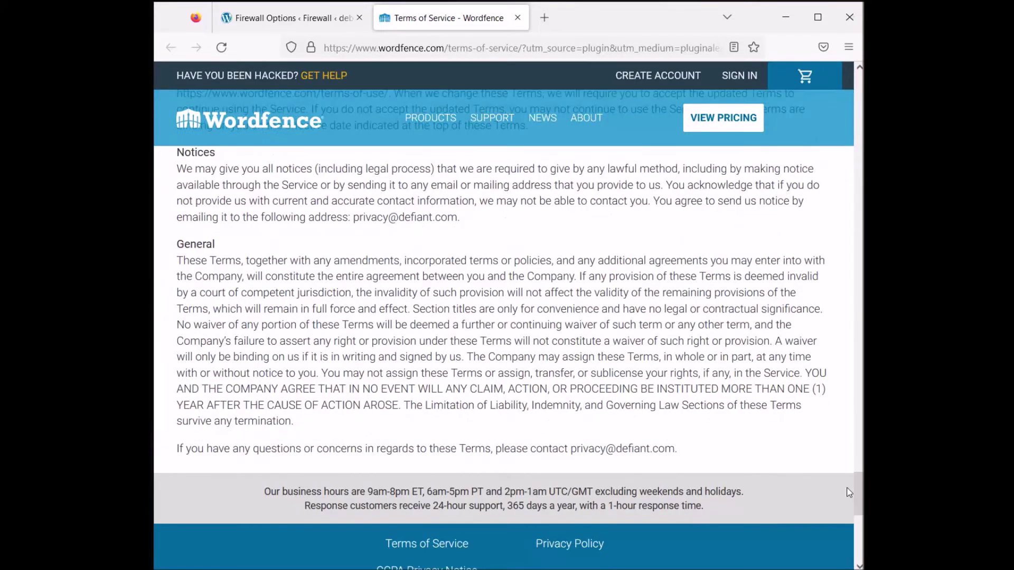
click(517, 18)
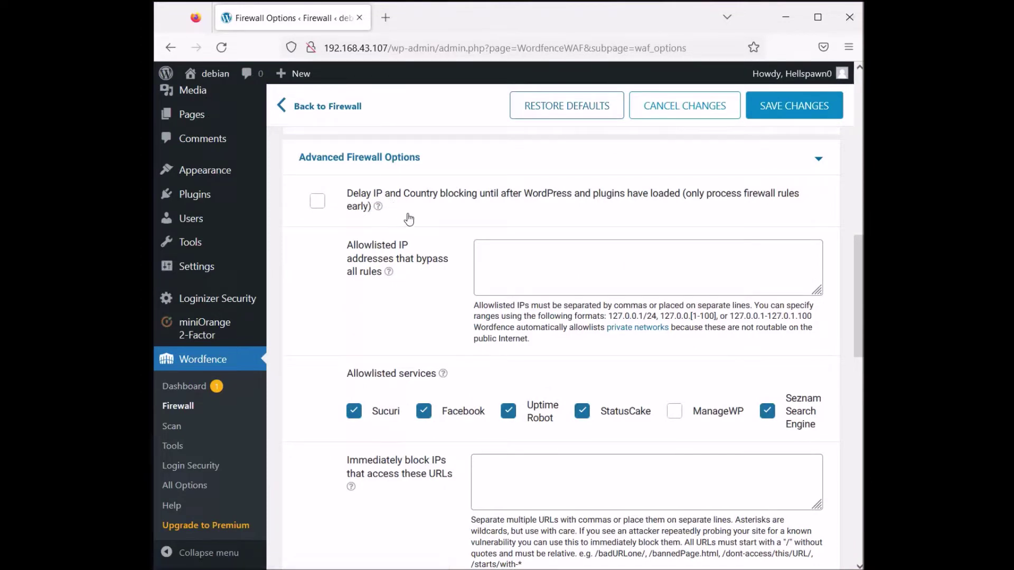
Step: Read the help on delaying IP and Country blocking, then return to the WordPress tab
click(379, 208)
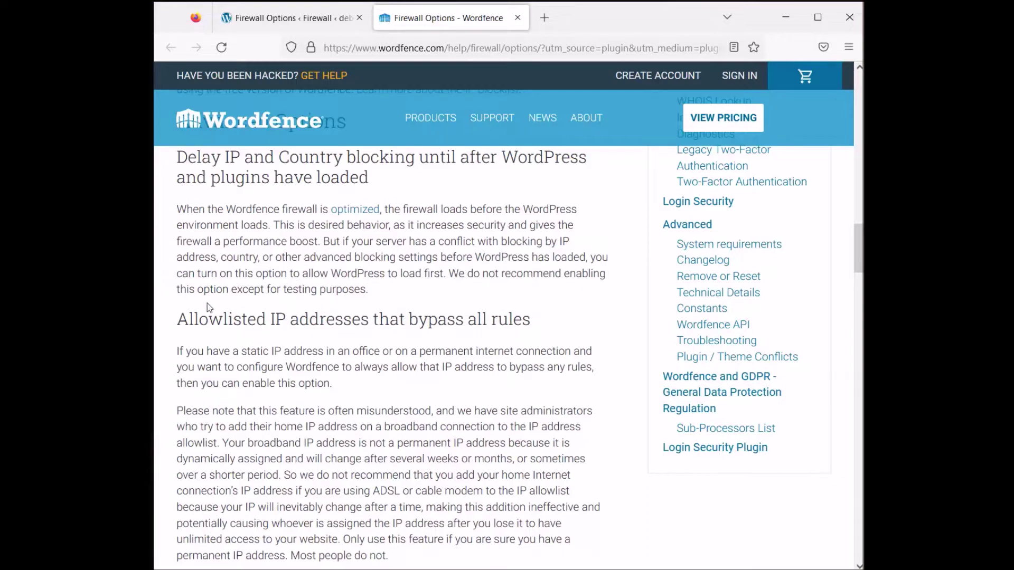
drag(372, 295, 231, 302)
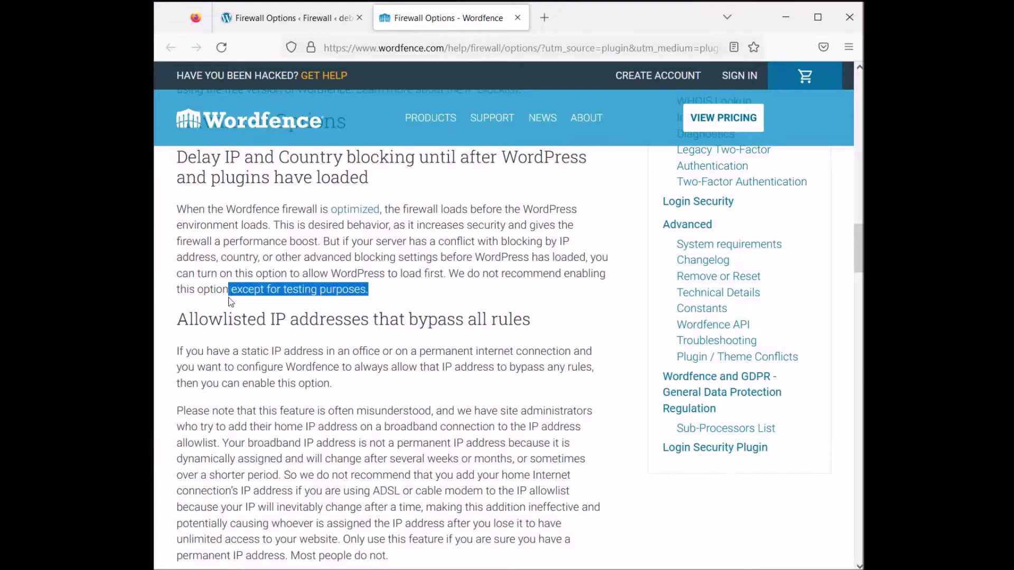
click(378, 288)
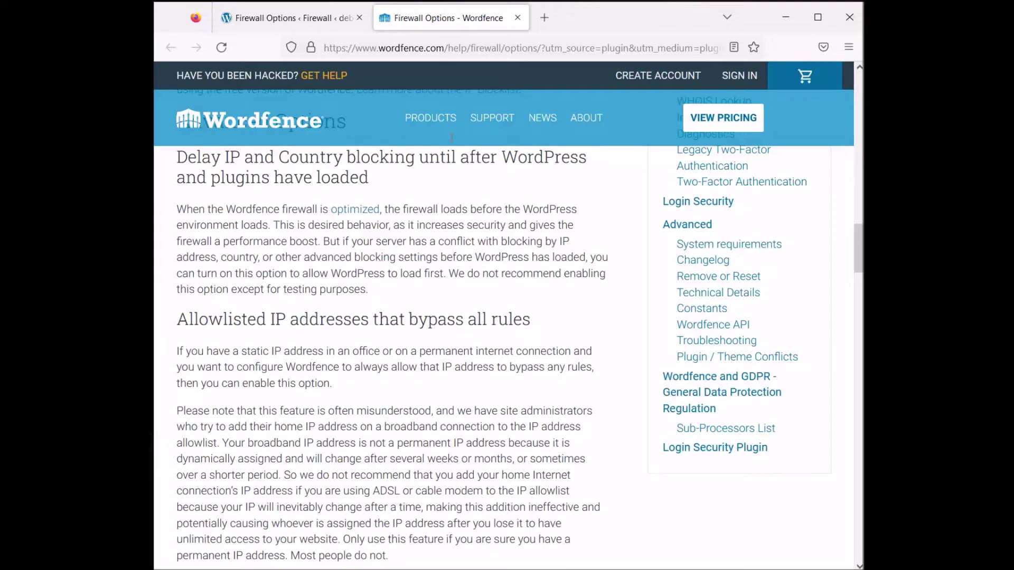
click(293, 18)
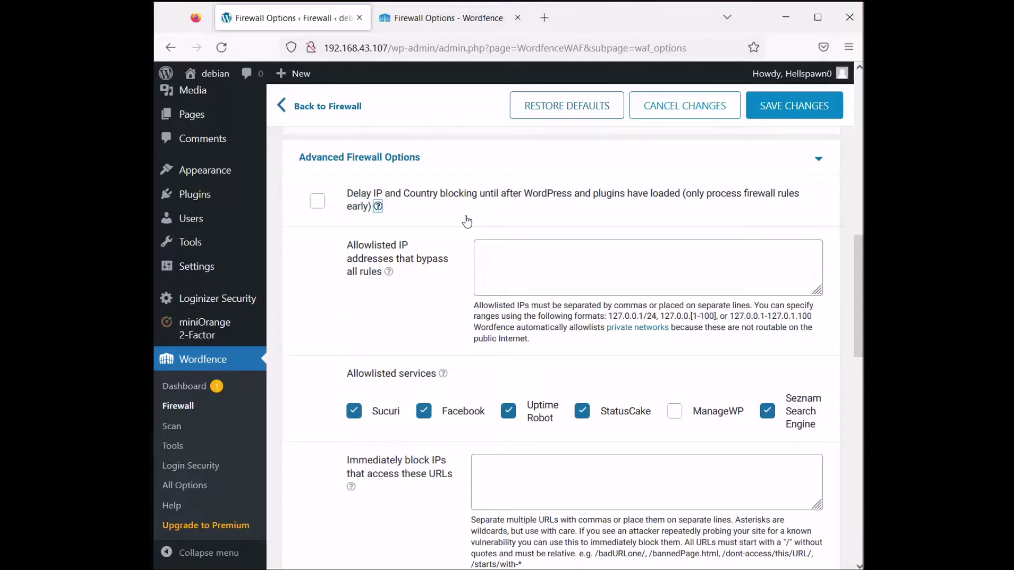
click(444, 20)
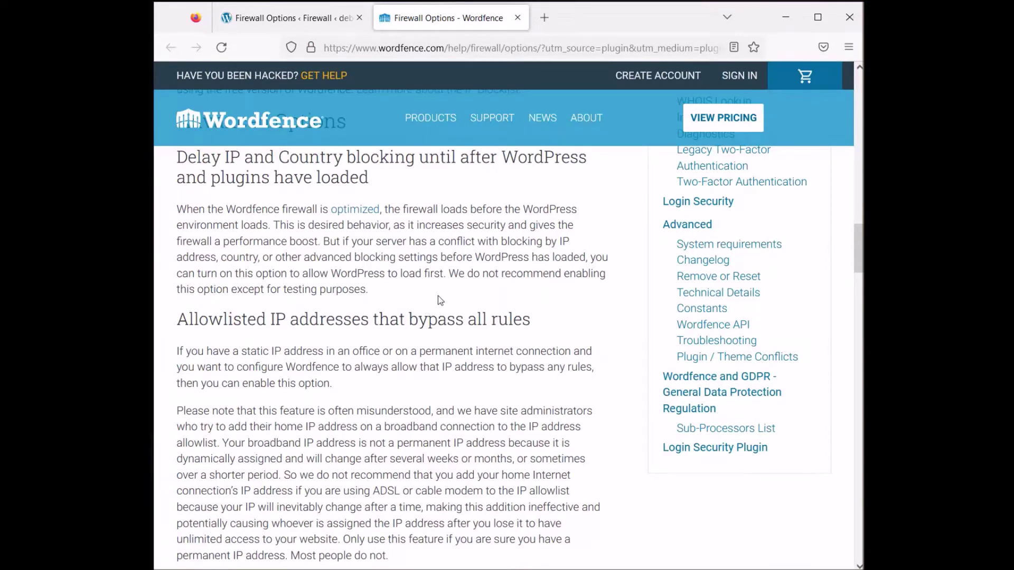
drag(385, 209, 574, 210)
click(381, 268)
click(320, 21)
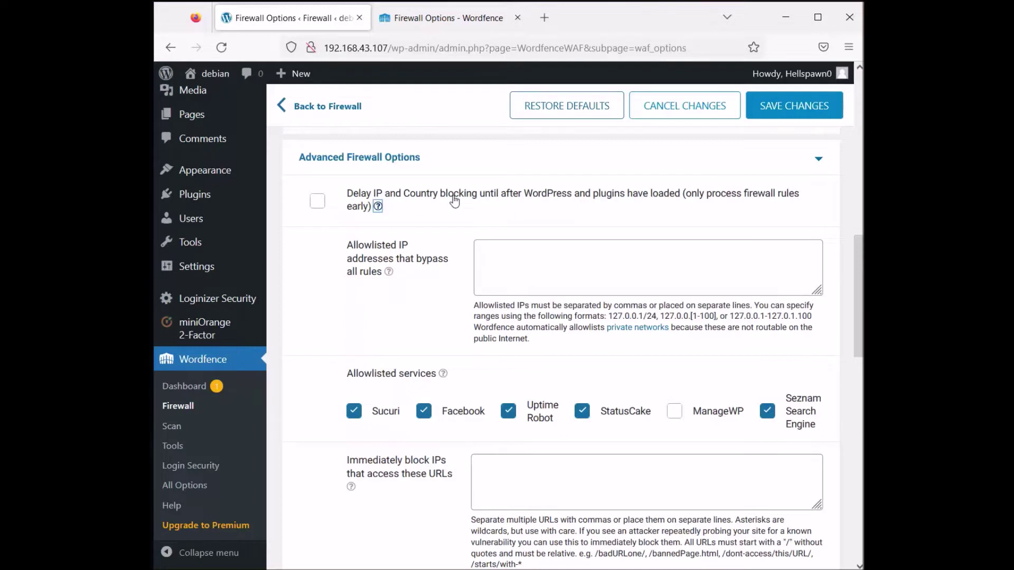
scroll(455, 201, down, 2)
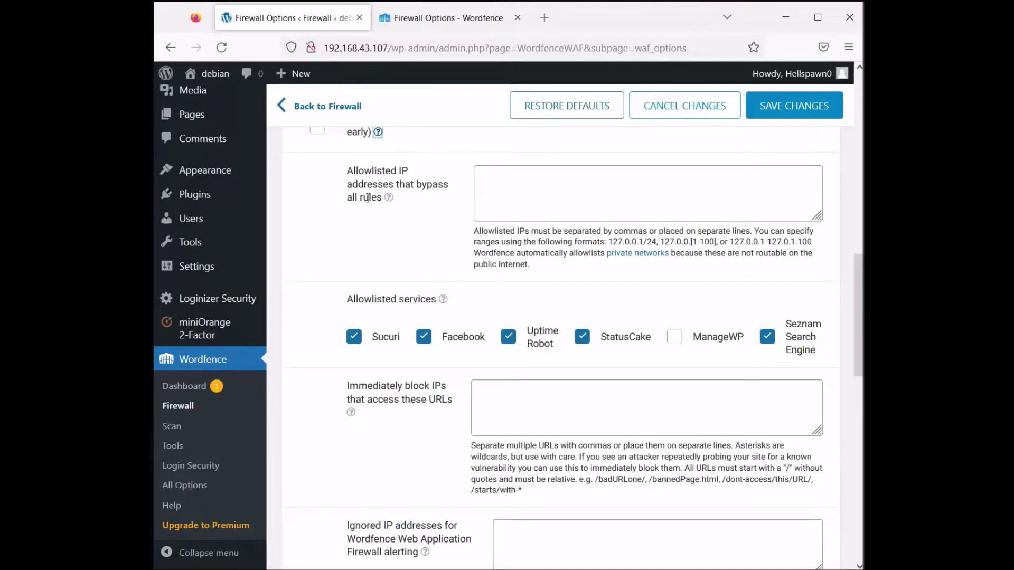
click(531, 185)
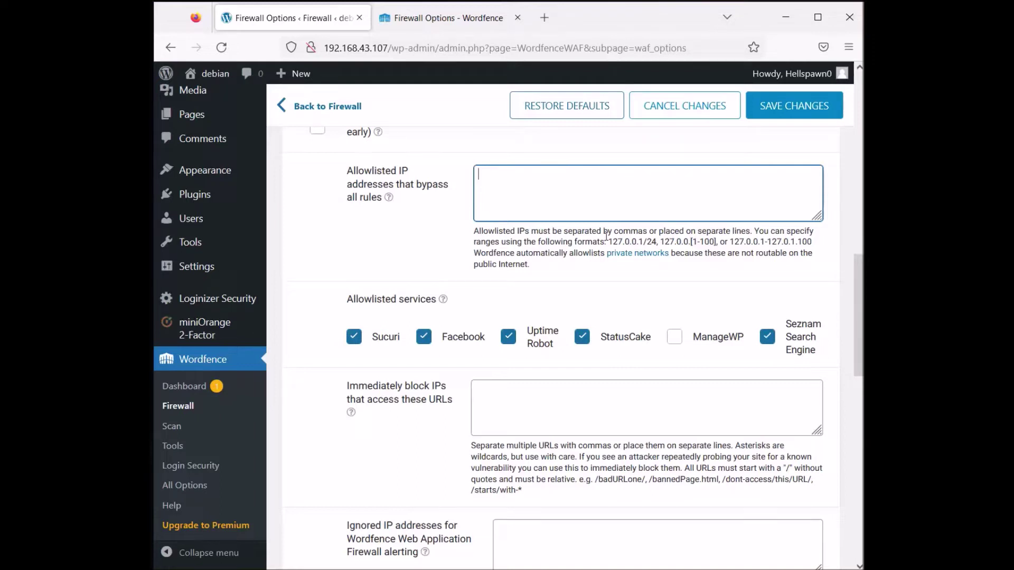
drag(609, 242, 657, 243)
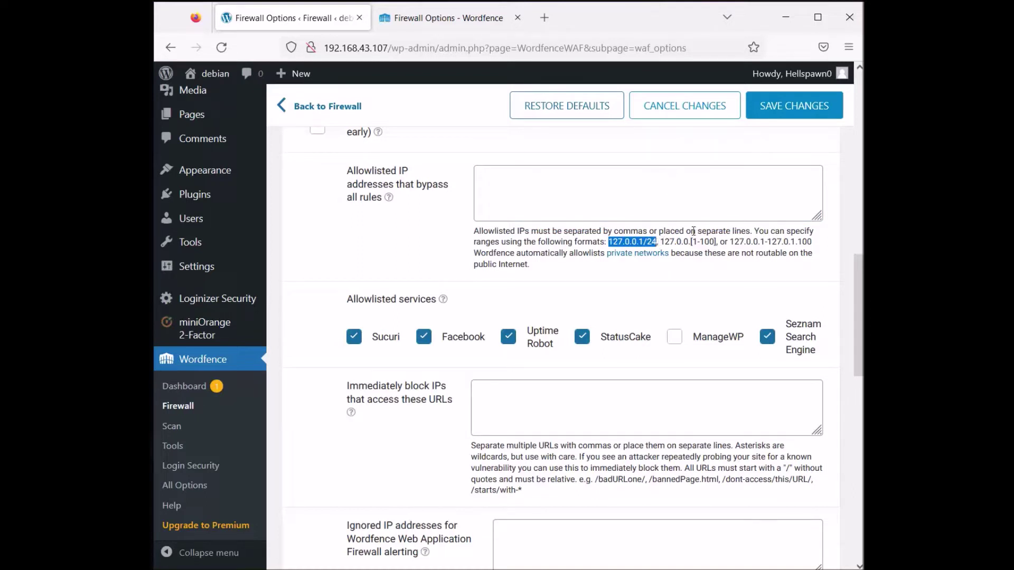
click(710, 201)
drag(816, 243, 730, 242)
Step: Enter 192.168.43.33 and 192.168.43.87 on separate lines in Allowlisted IP addresses
click(561, 189)
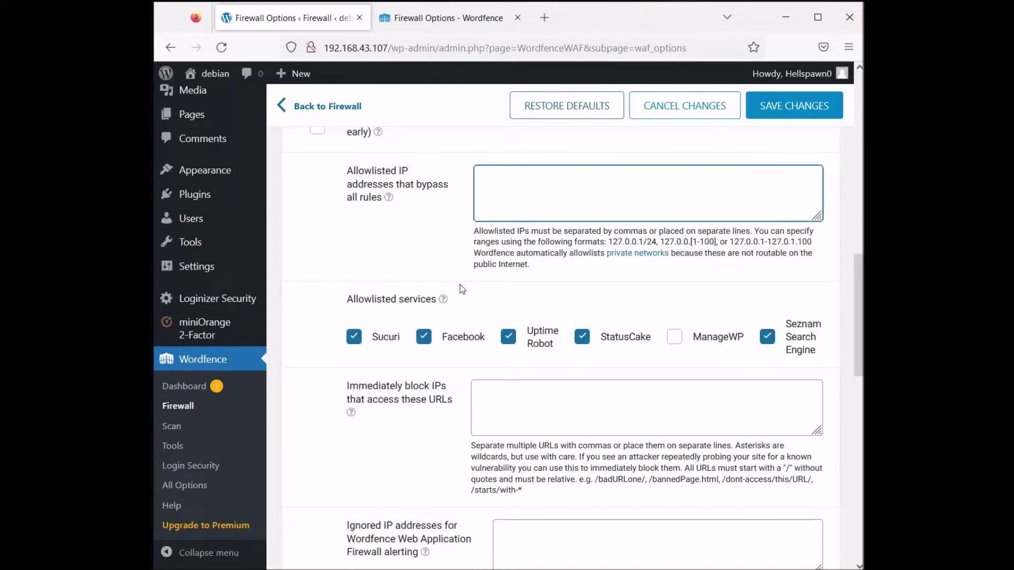
text(192)
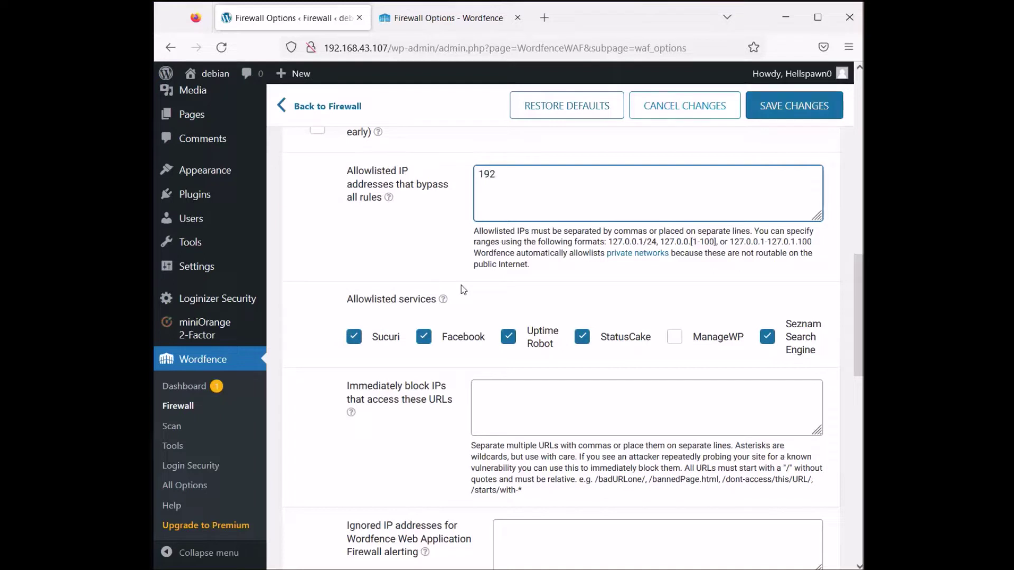
text(.168.4)
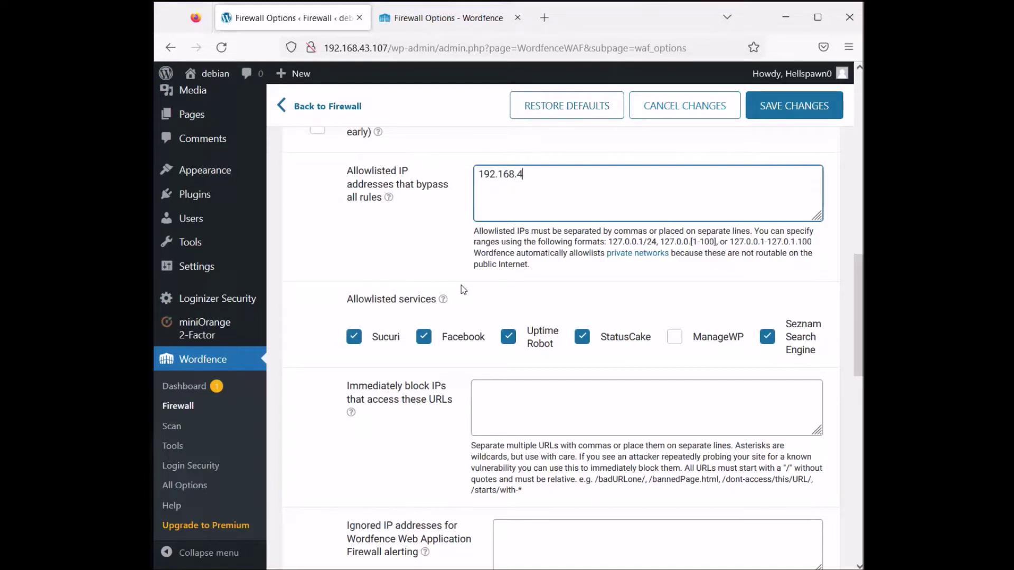
text(3.241)
key(BackSpace)
key(BackSpace)
key(BackSpace)
text(33)
key(Return)
text(192.168.43.)
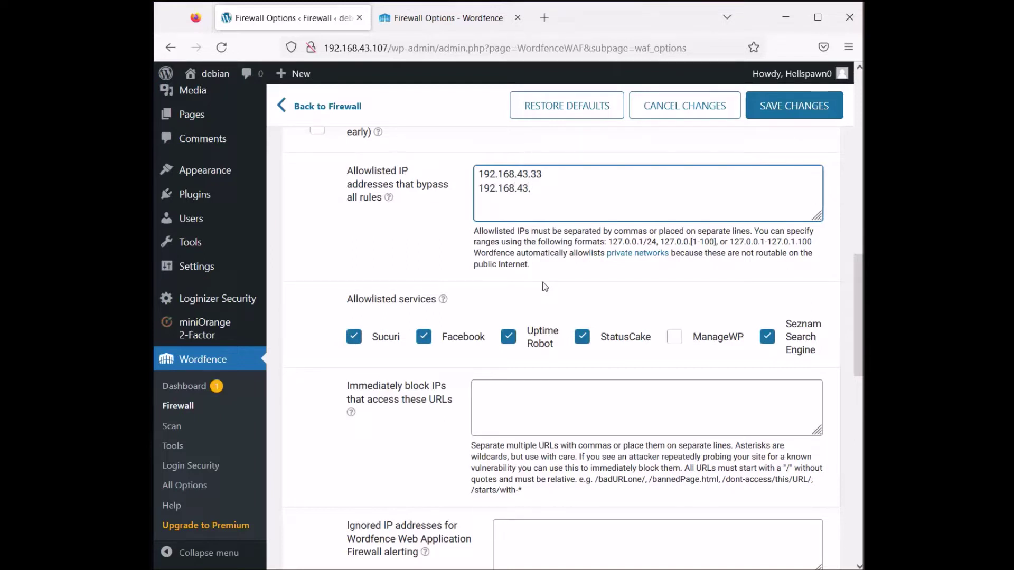
text(87)
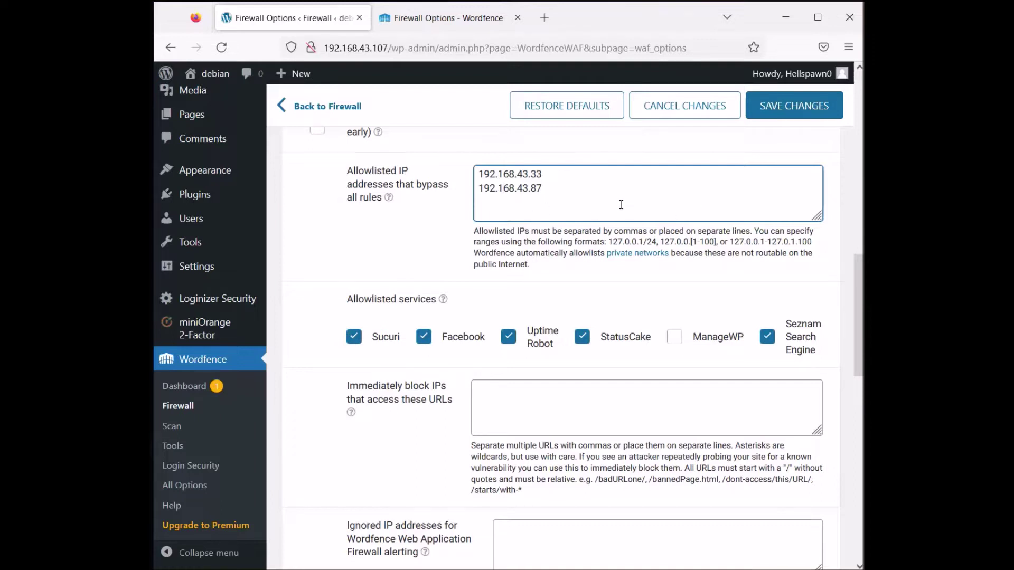
scroll(618, 206, down, 2)
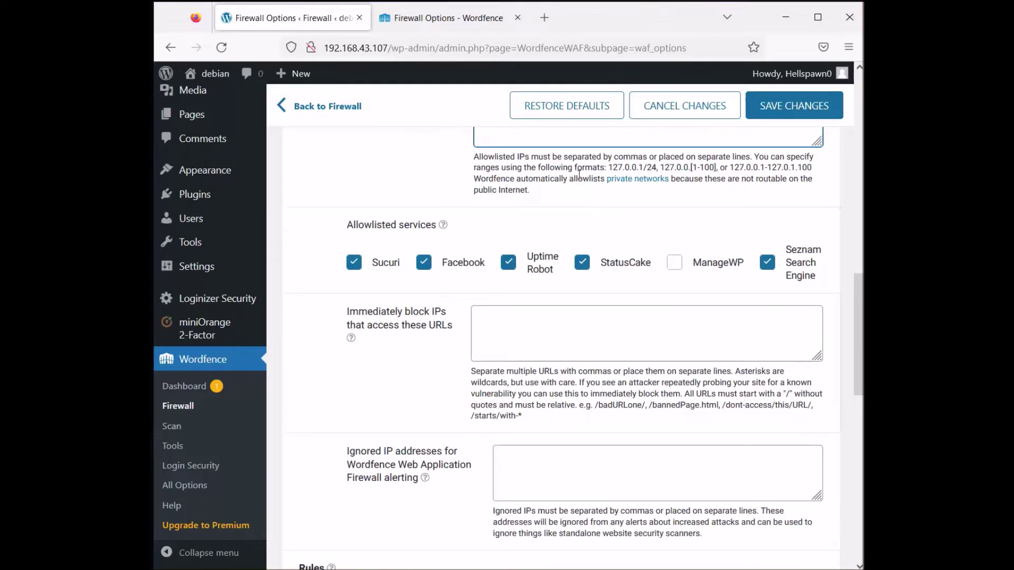
scroll(580, 174, up, 2)
scroll(566, 191, down, 2)
scroll(565, 192, up, 2)
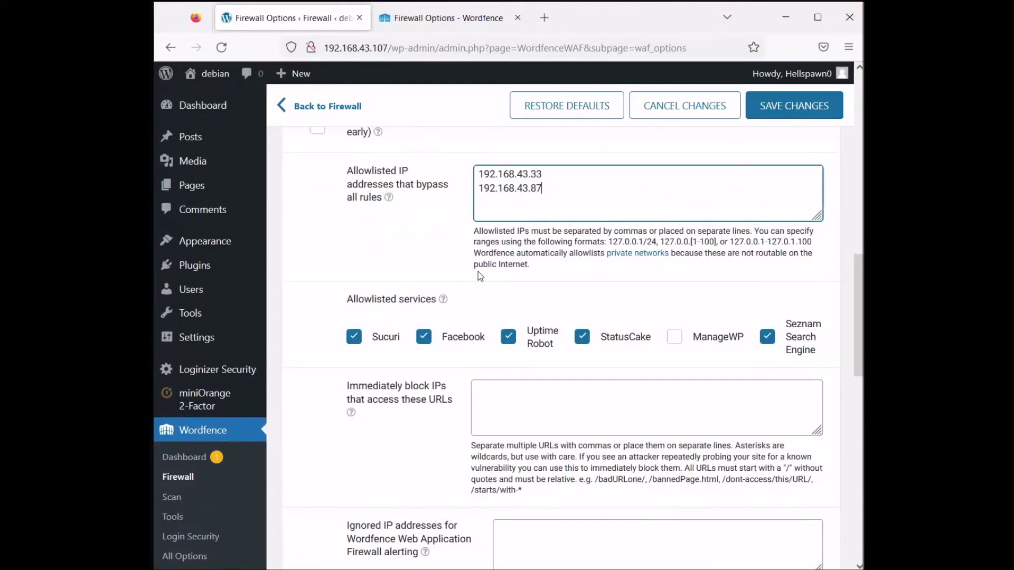
scroll(477, 272, down, 4)
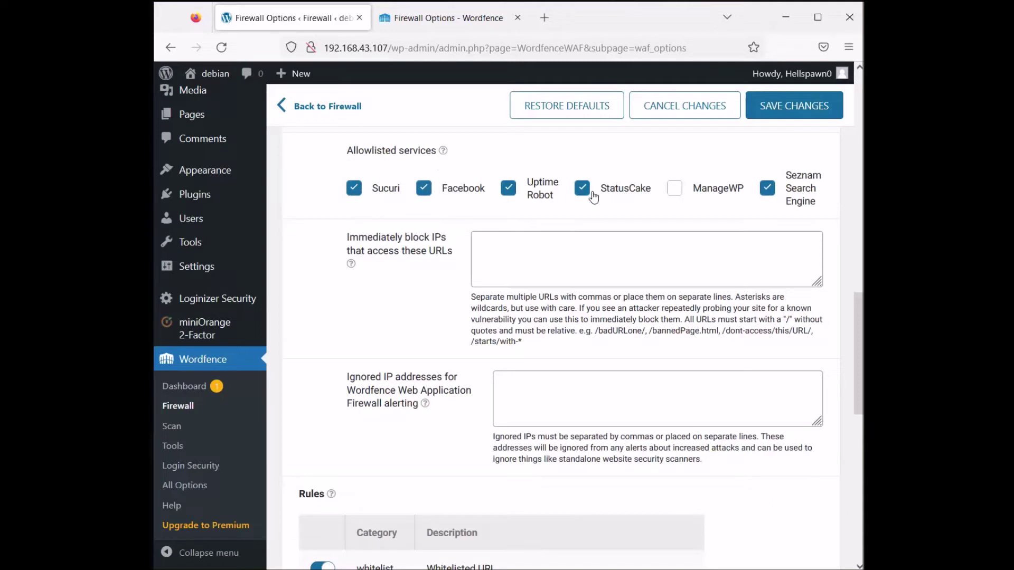
scroll(482, 227, down, 2)
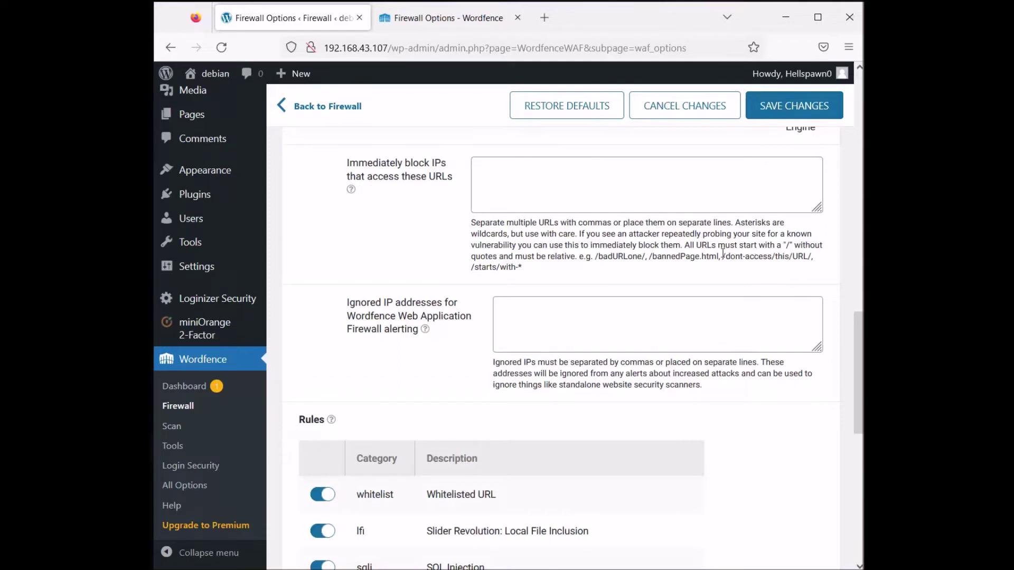
drag(685, 246, 802, 262)
click(801, 263)
drag(595, 257, 729, 258)
click(686, 259)
click(724, 272)
drag(653, 258, 706, 258)
click(723, 268)
scroll(457, 235, down, 2)
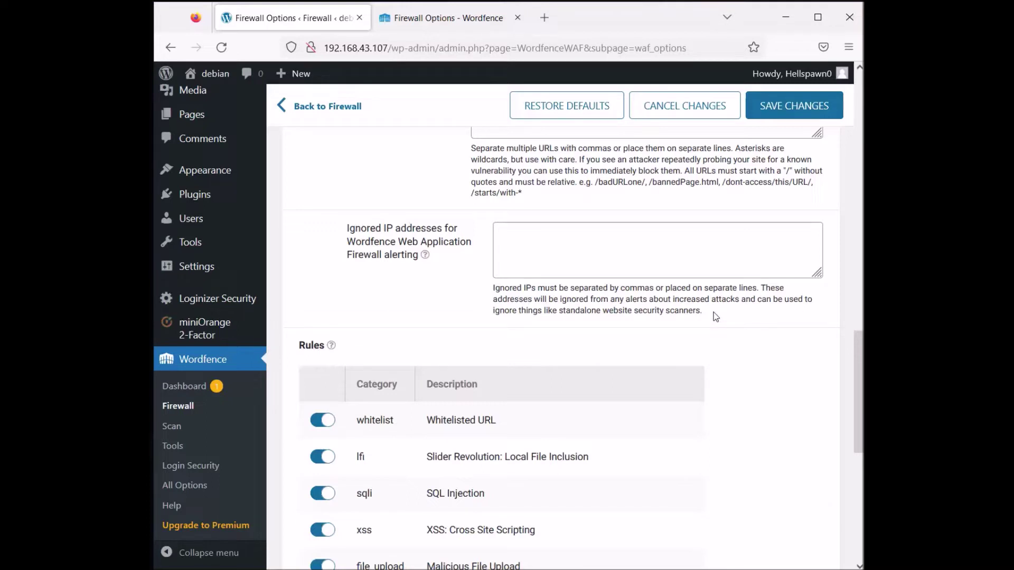
click(498, 272)
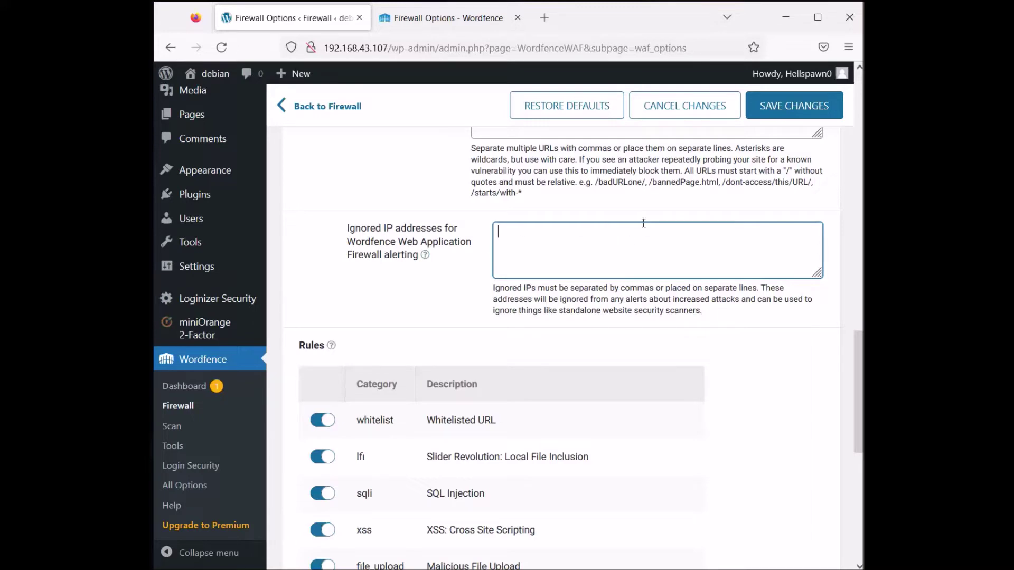
scroll(655, 222, down, 3)
scroll(658, 220, up, 10)
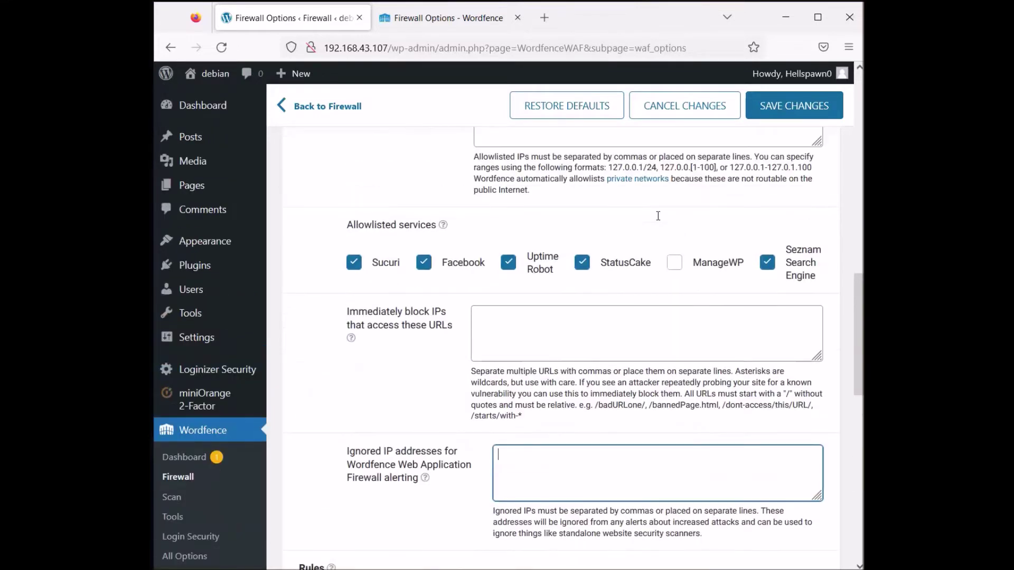
scroll(660, 220, down, 8)
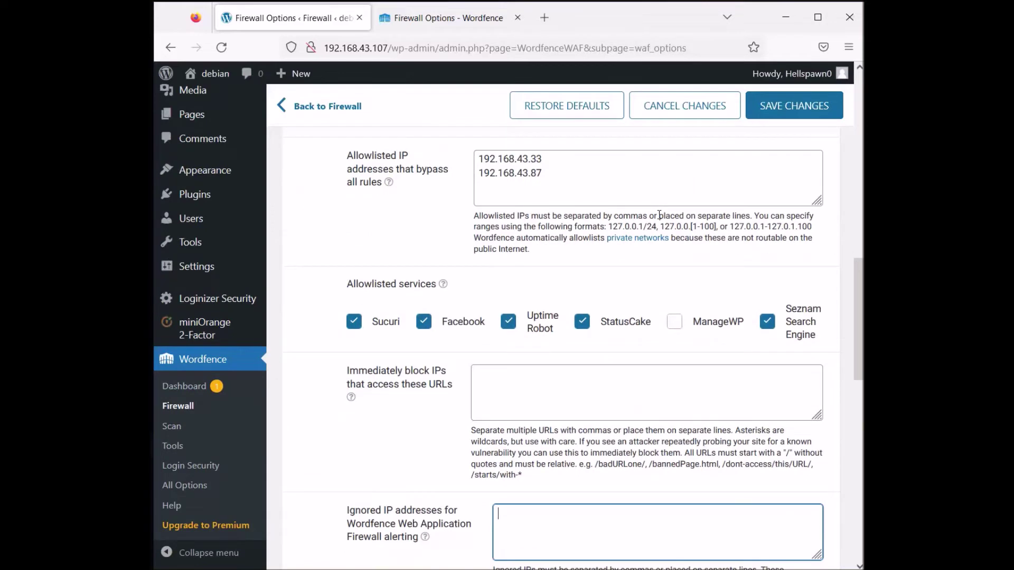
scroll(659, 215, down, 3)
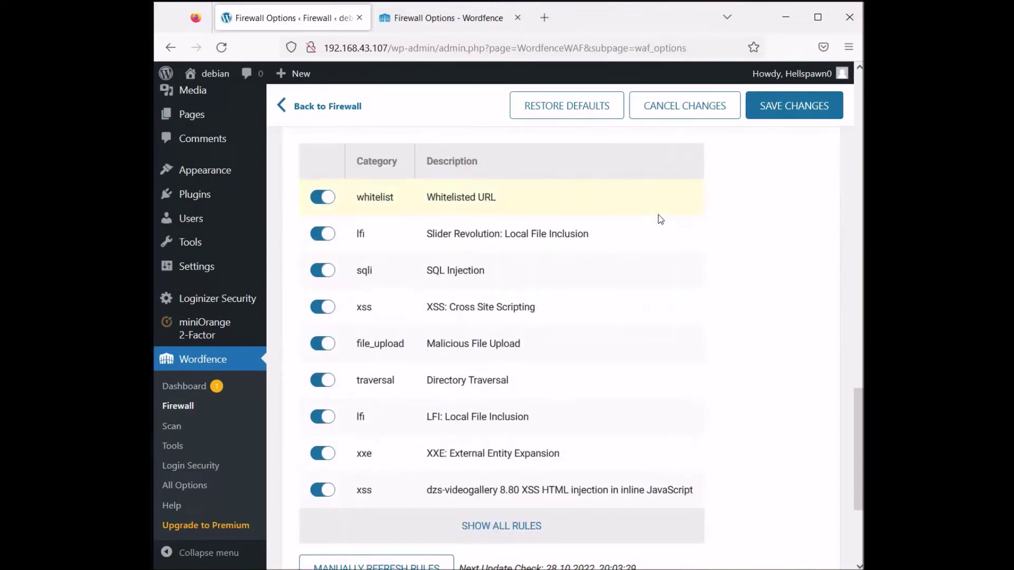
scroll(760, 195, up, 1)
scroll(784, 242, down, 1)
click(488, 534)
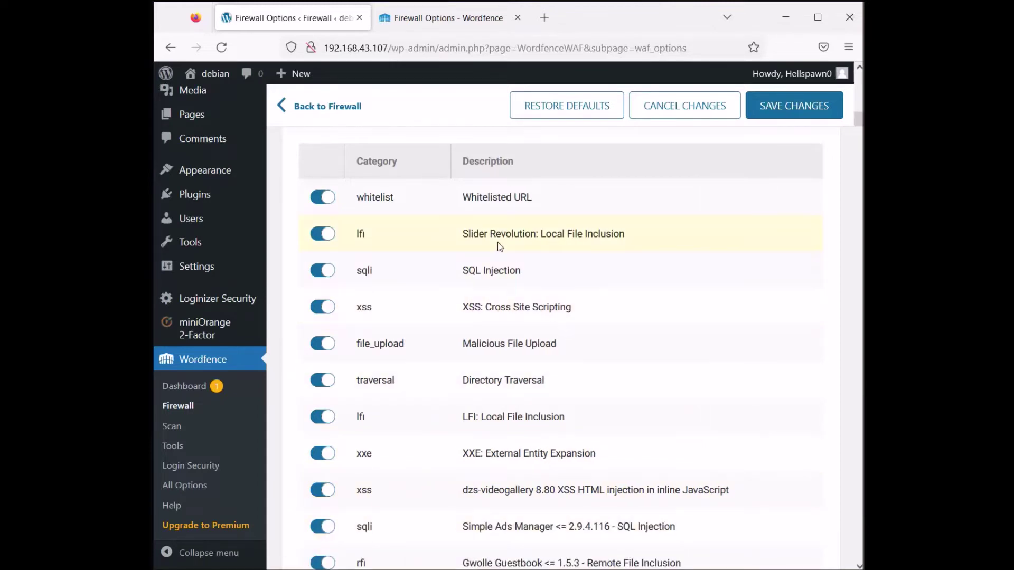
scroll(499, 242, down, 6)
scroll(500, 246, down, 5)
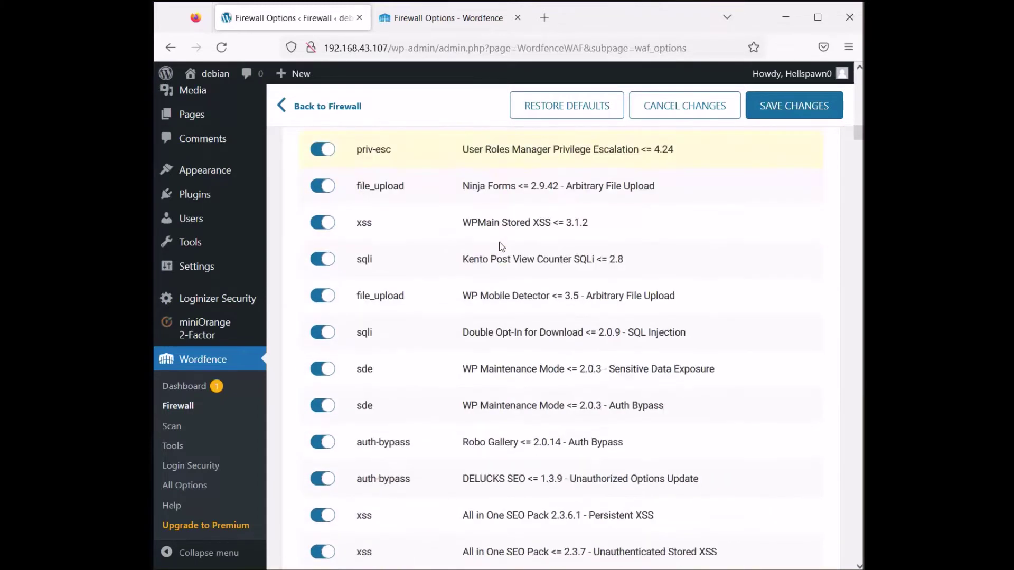
scroll(501, 247, down, 3)
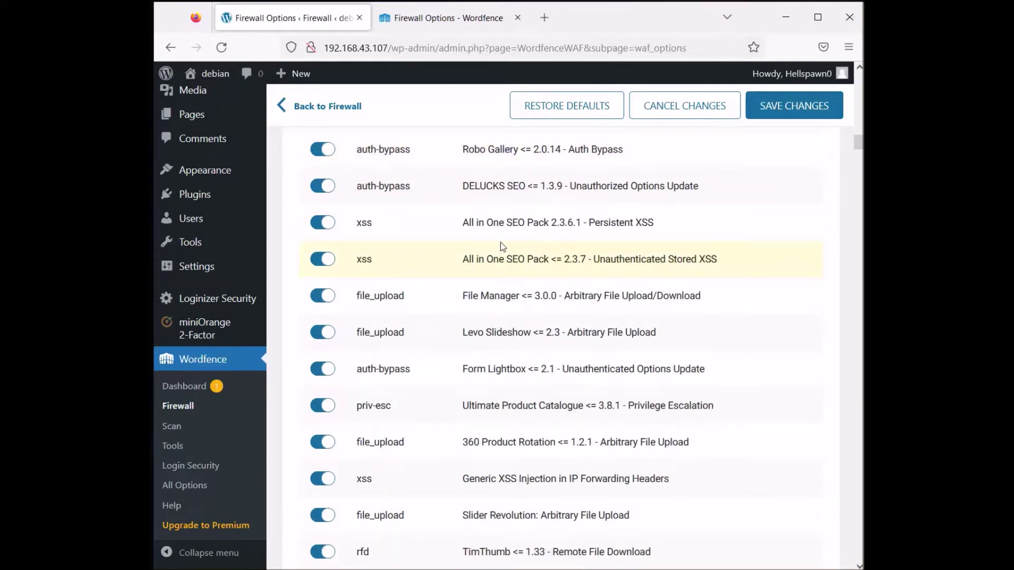
scroll(502, 247, down, 2)
scroll(502, 246, down, 6)
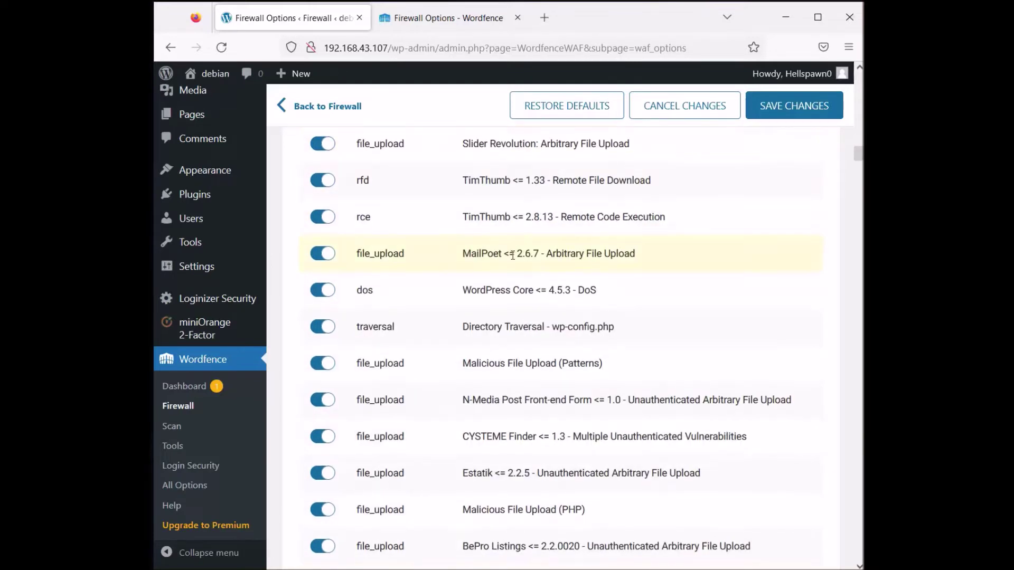
scroll(610, 267, down, 4)
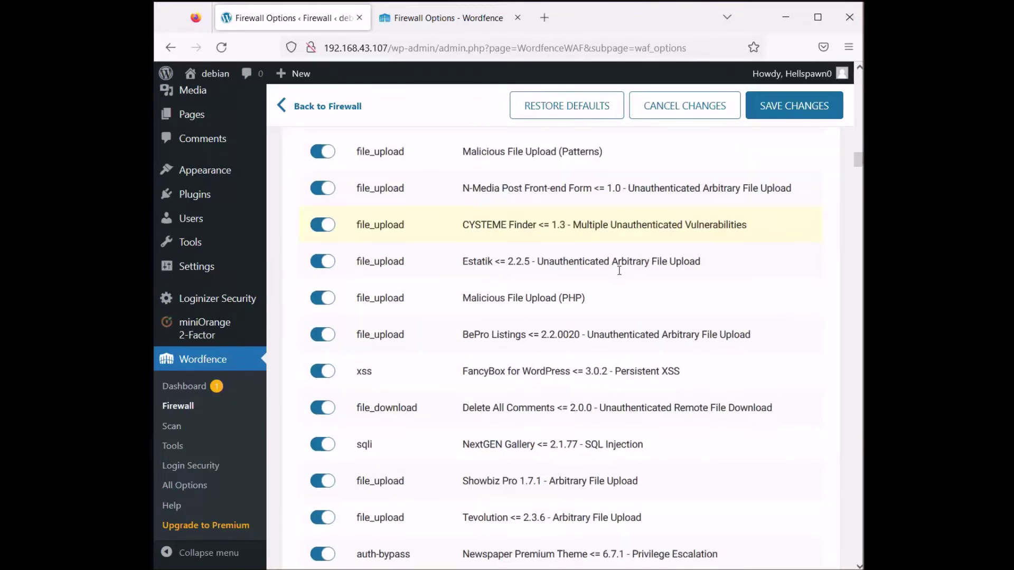
scroll(564, 300, down, 11)
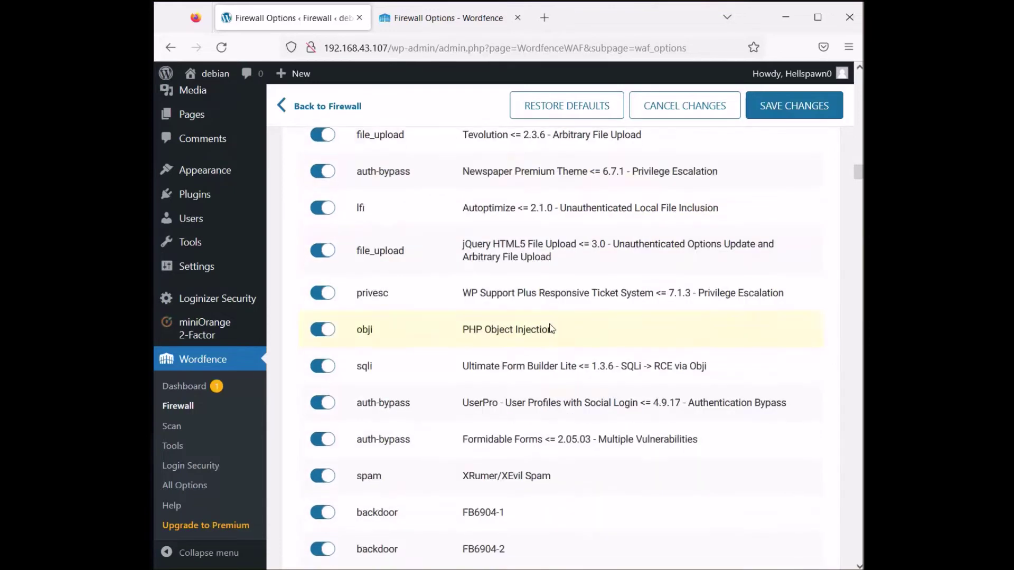
scroll(550, 323, down, 2)
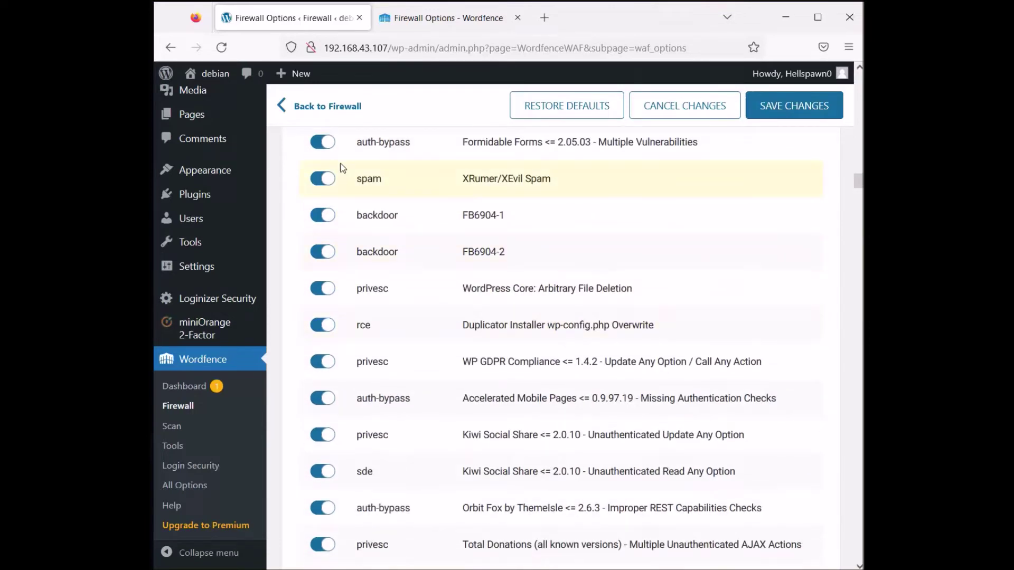
scroll(551, 200, down, 3)
scroll(525, 319, down, 6)
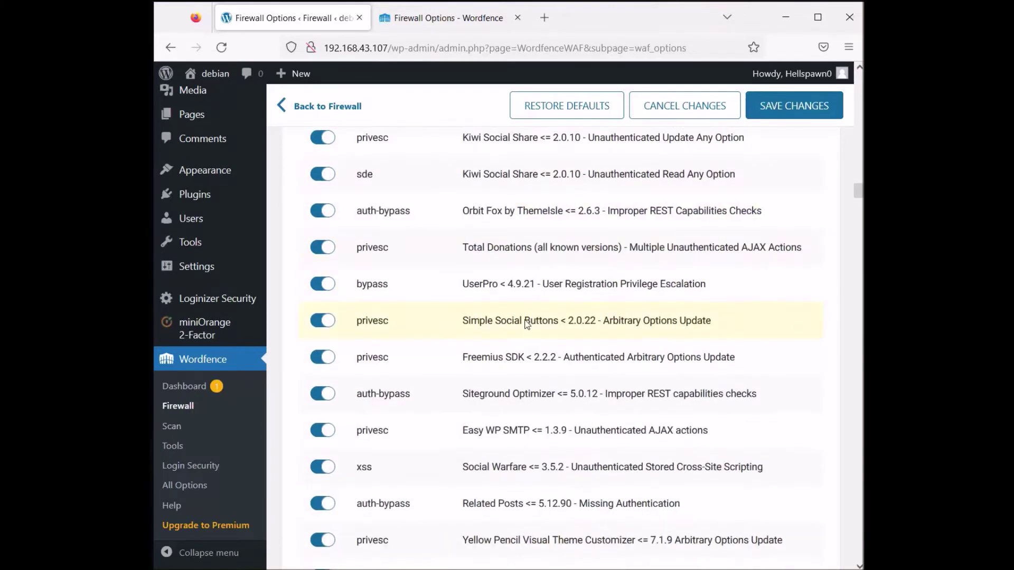
scroll(525, 320, down, 13)
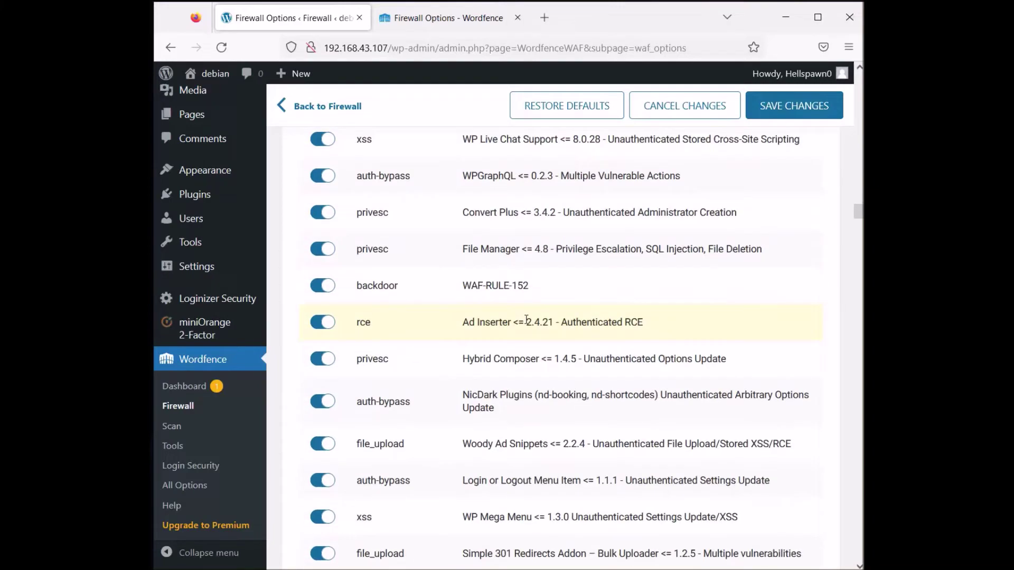
scroll(526, 319, down, 19)
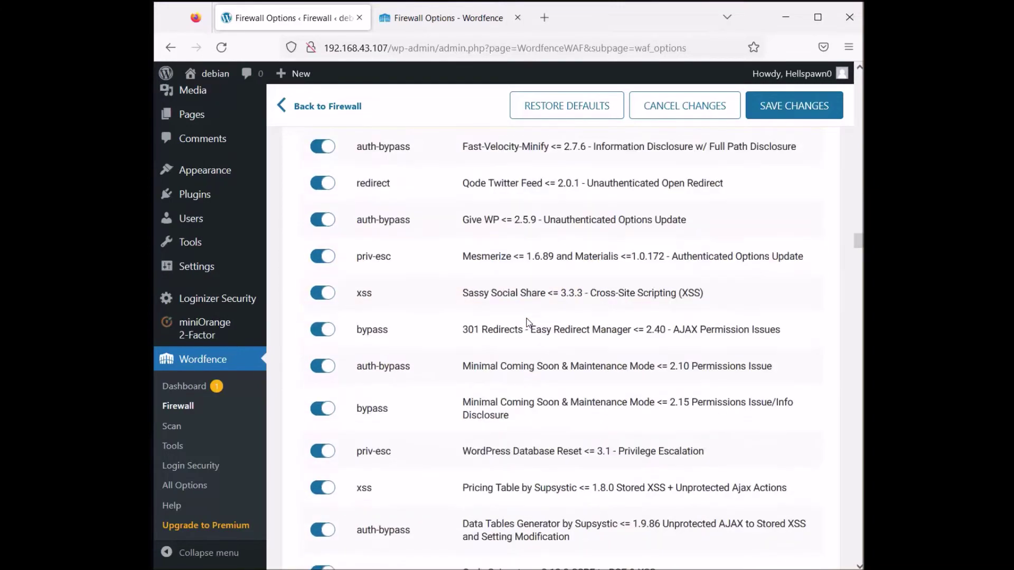
scroll(527, 318, down, 20)
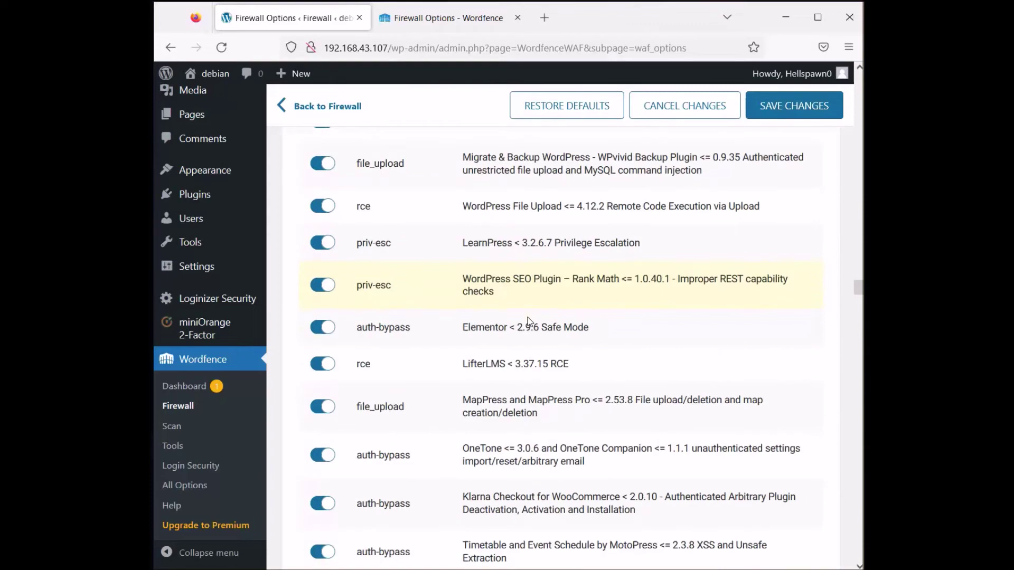
scroll(530, 320, down, 19)
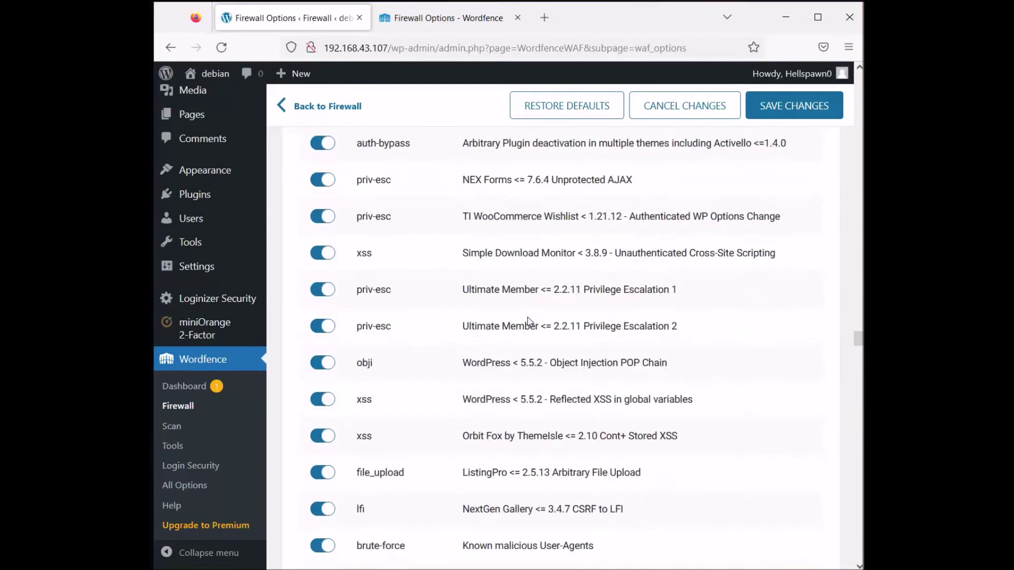
scroll(529, 318, down, 7)
scroll(531, 321, down, 14)
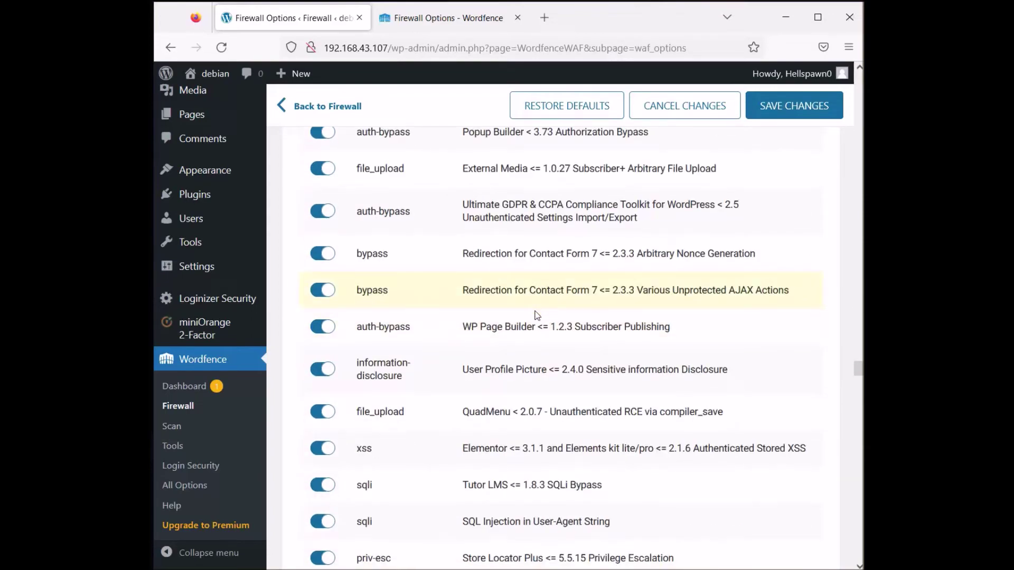
scroll(539, 311, down, 14)
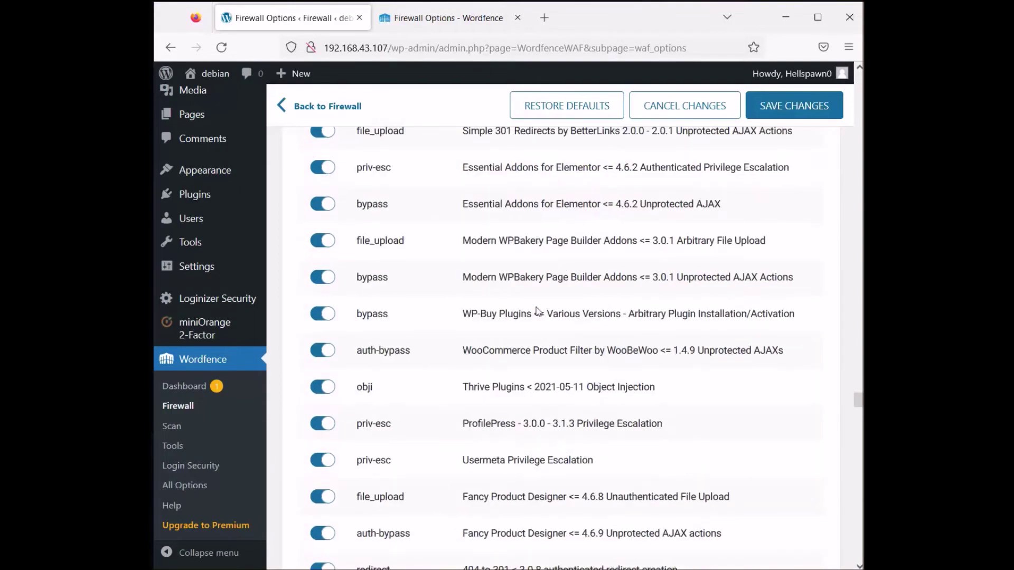
scroll(537, 309, down, 20)
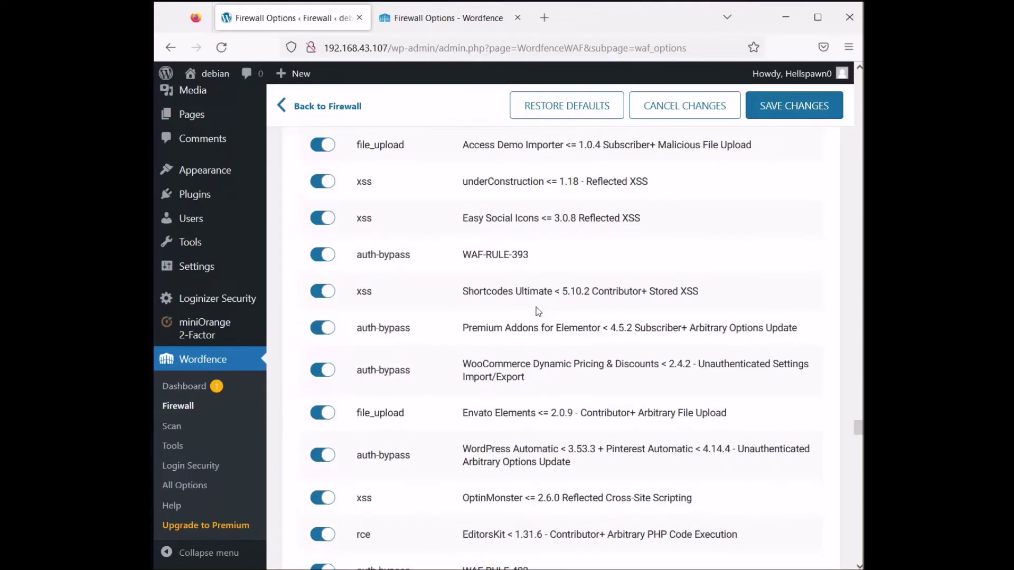
scroll(537, 307, down, 6)
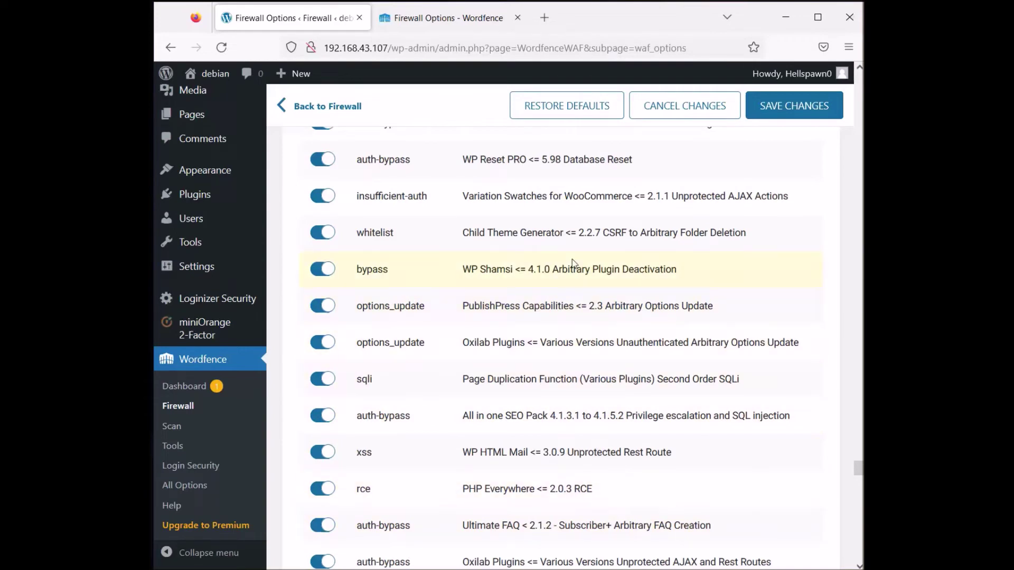
scroll(573, 262, down, 20)
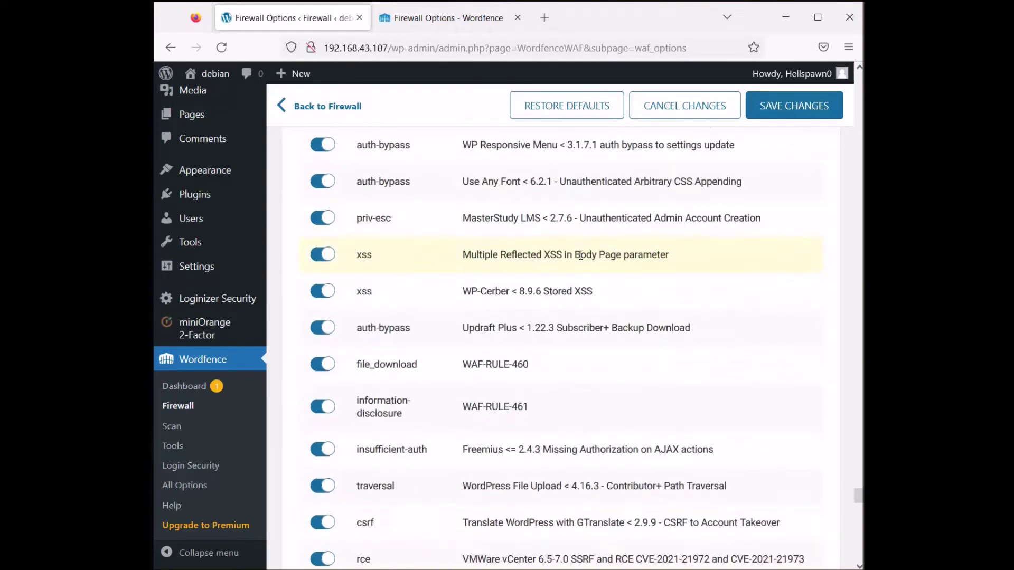
scroll(581, 255, down, 11)
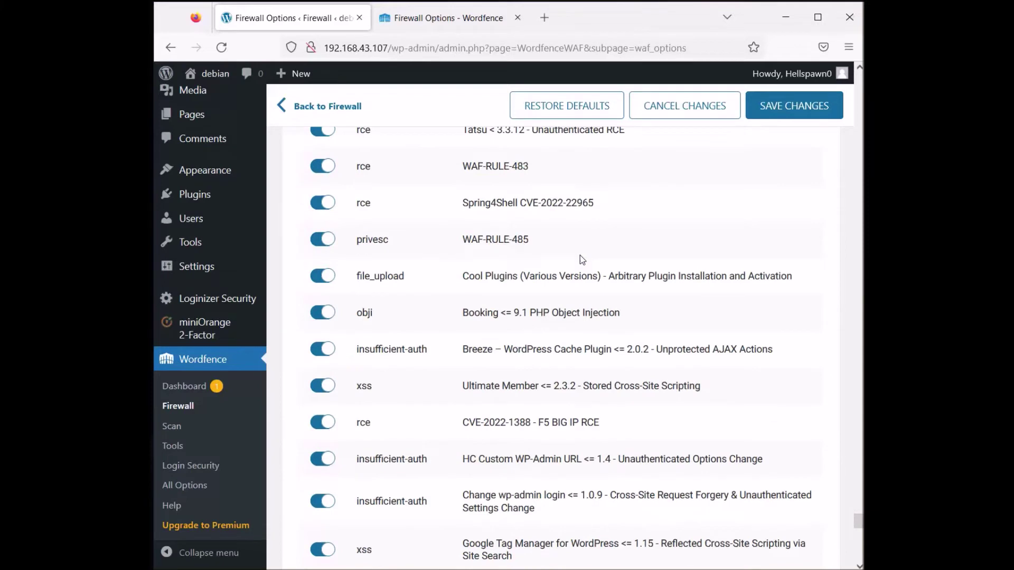
scroll(581, 255, down, 4)
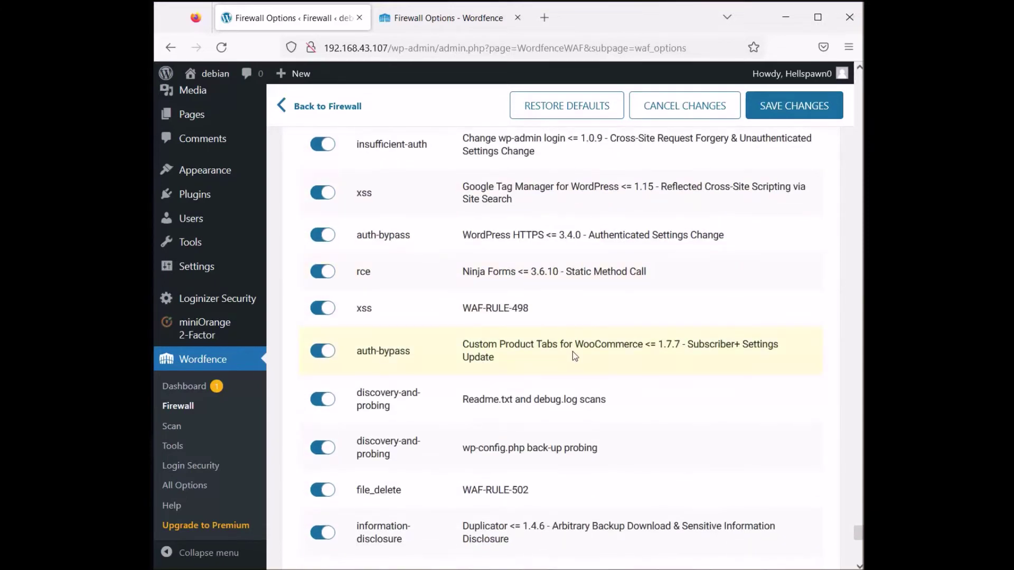
scroll(574, 353, down, 13)
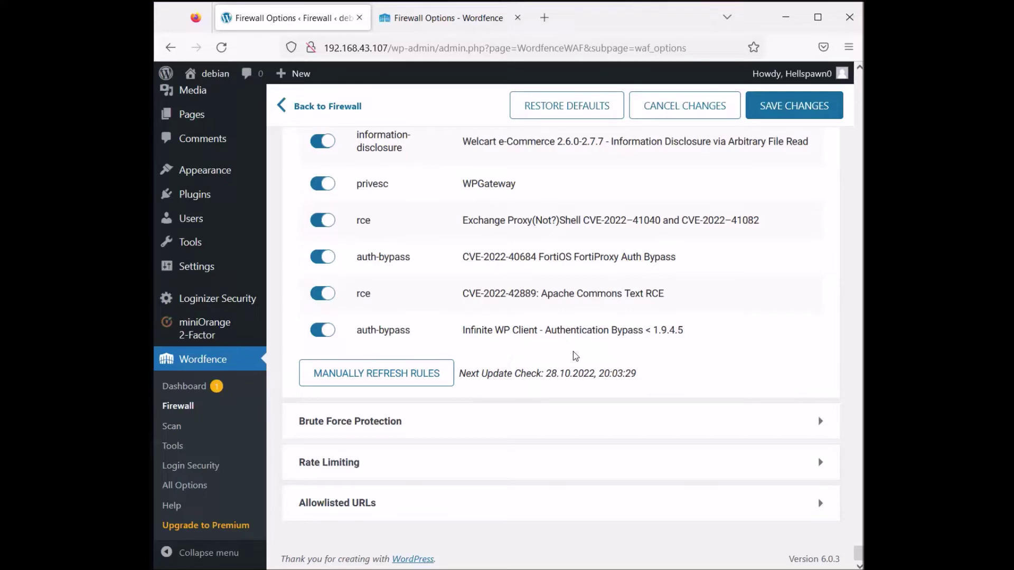
scroll(608, 338, up, 1)
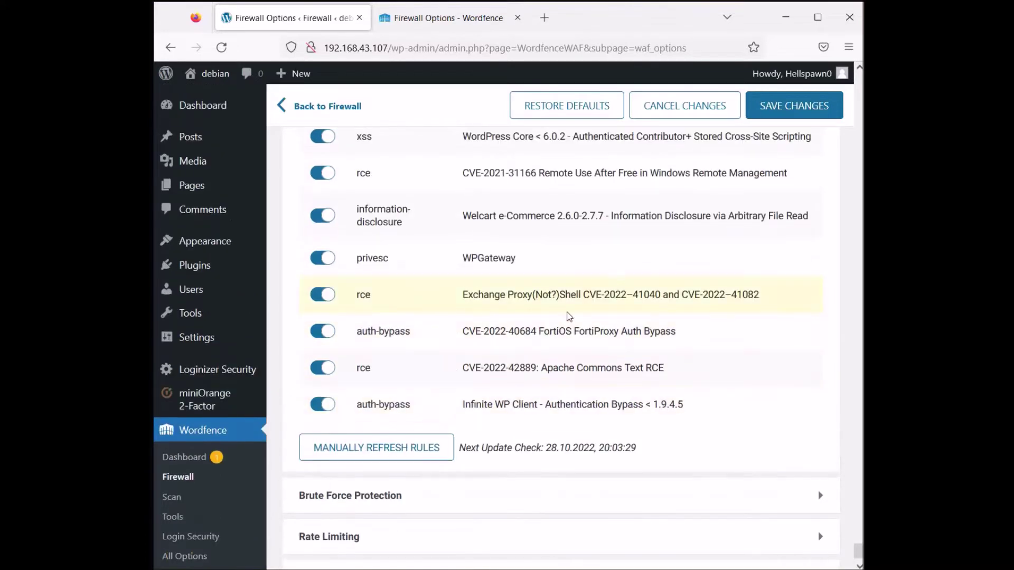
scroll(571, 315, down, 1)
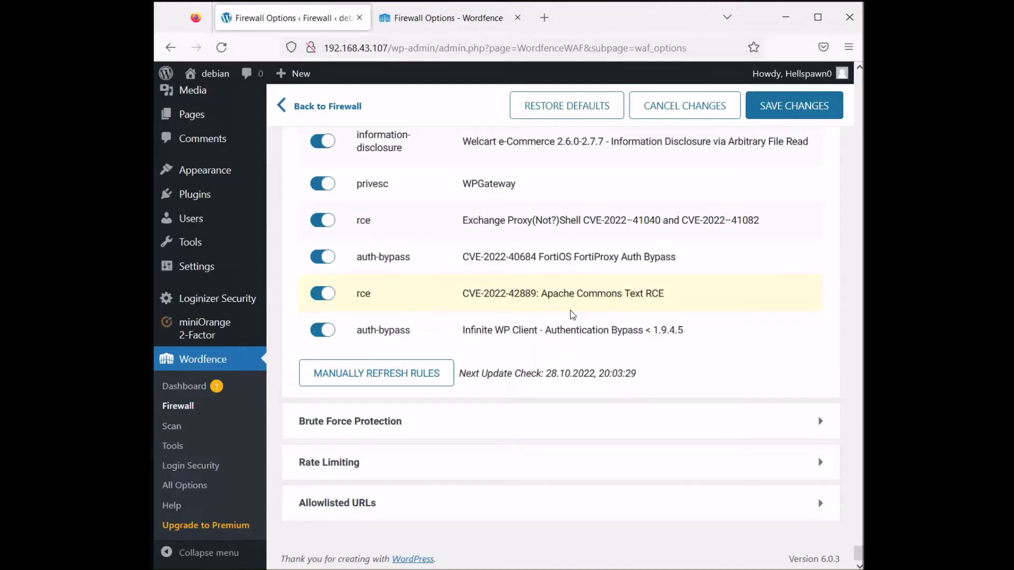
scroll(566, 291, up, 3)
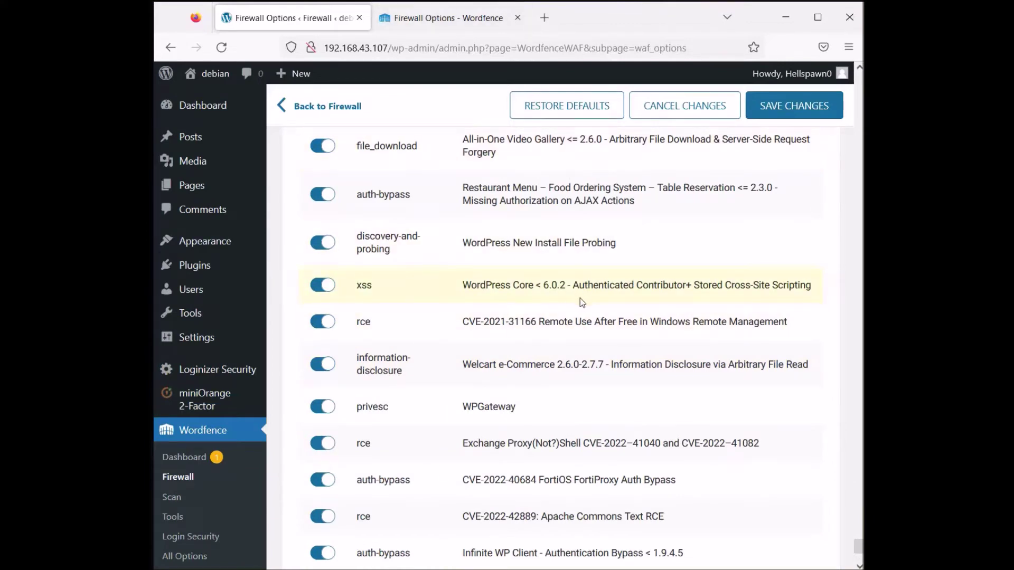
scroll(535, 397, up, 5)
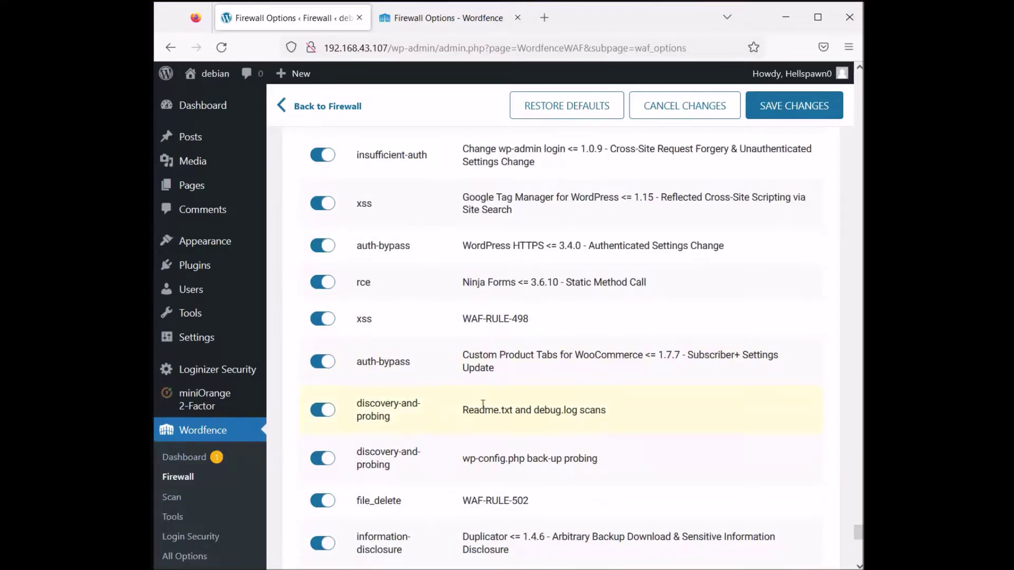
scroll(524, 368, up, 1)
scroll(524, 368, up, 10)
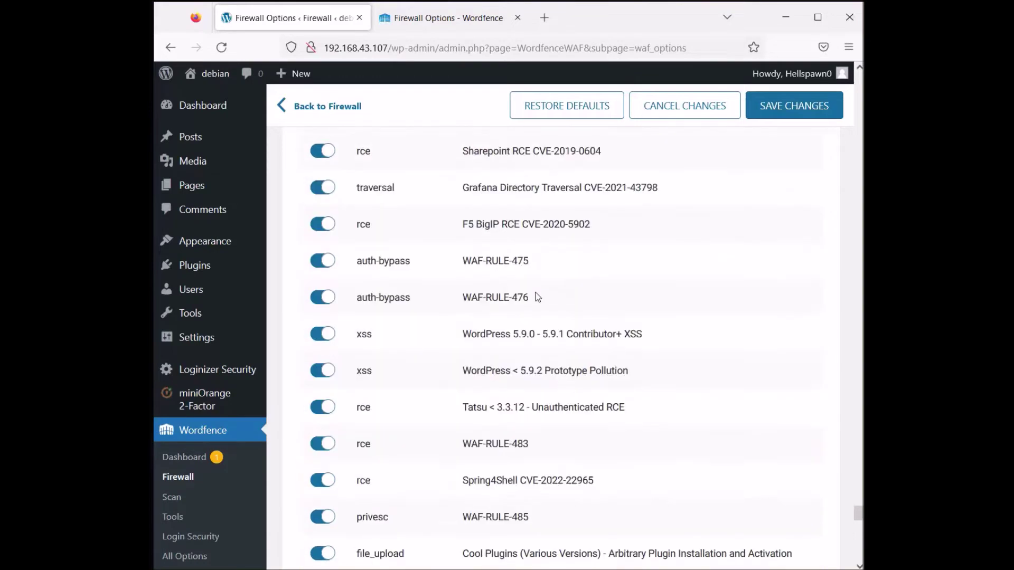
scroll(459, 238, down, 11)
scroll(458, 238, down, 8)
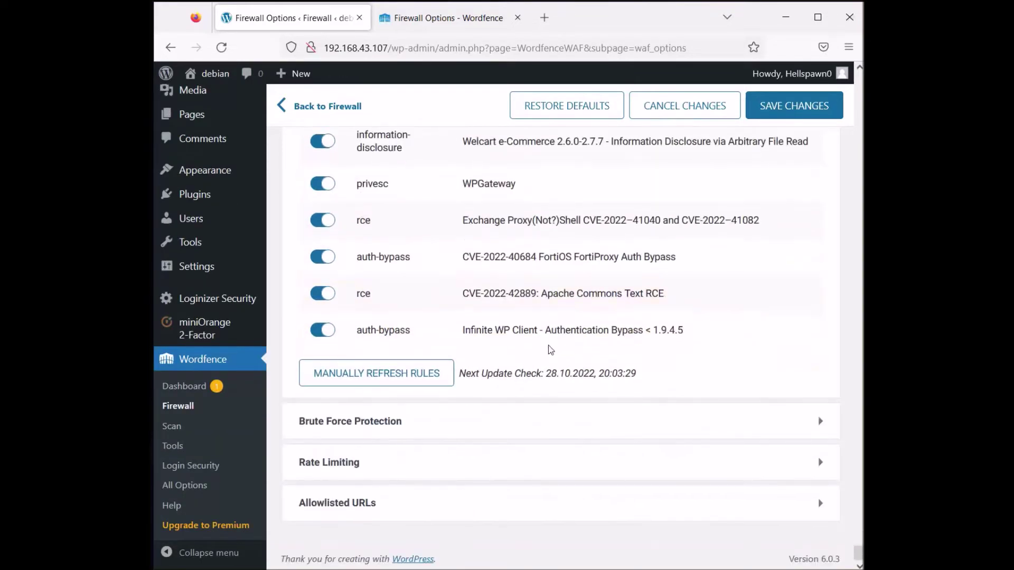
scroll(649, 234, up, 5)
scroll(648, 233, down, 5)
Step: Expand Brute Force Protection to show invalid-username lockout and usernames-to-block settings
click(407, 430)
scroll(611, 248, down, 4)
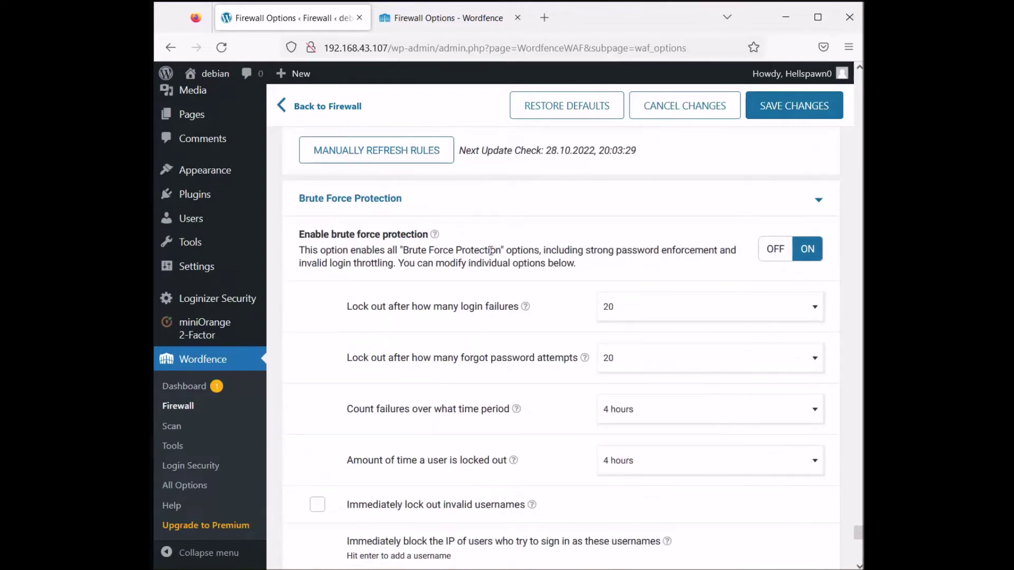
mouse_move(221, 311)
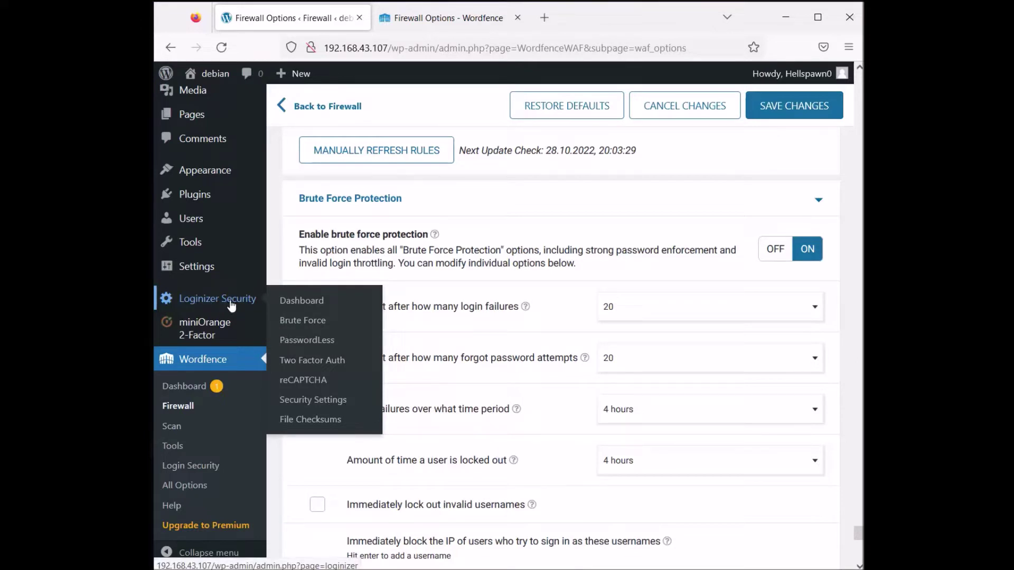
scroll(547, 246, down, 3)
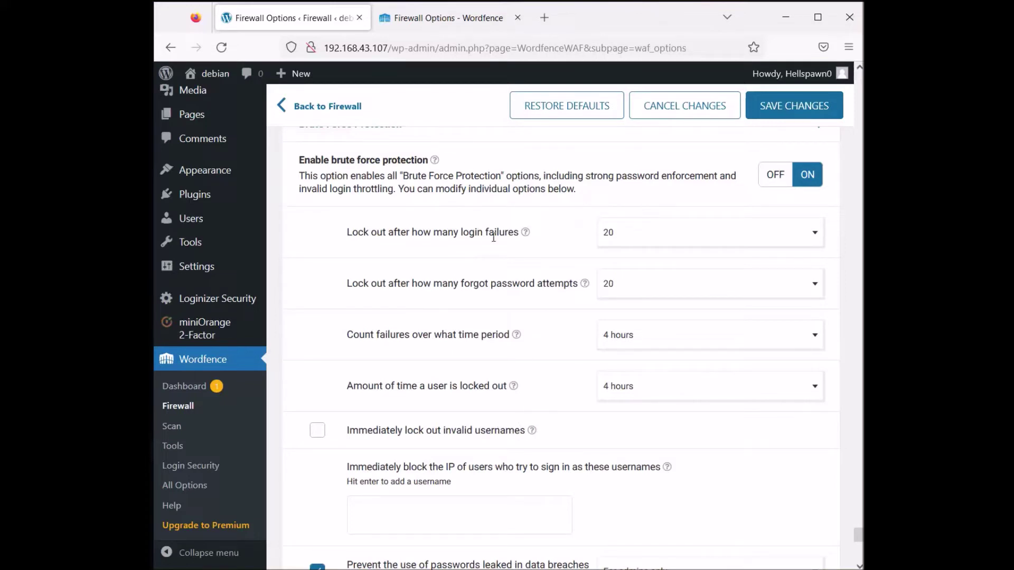
Step: Set lockout after 3 login failures, 3 forgot-password attempts, and a 30-minute lockout duration
drag(348, 233, 511, 233)
click(624, 235)
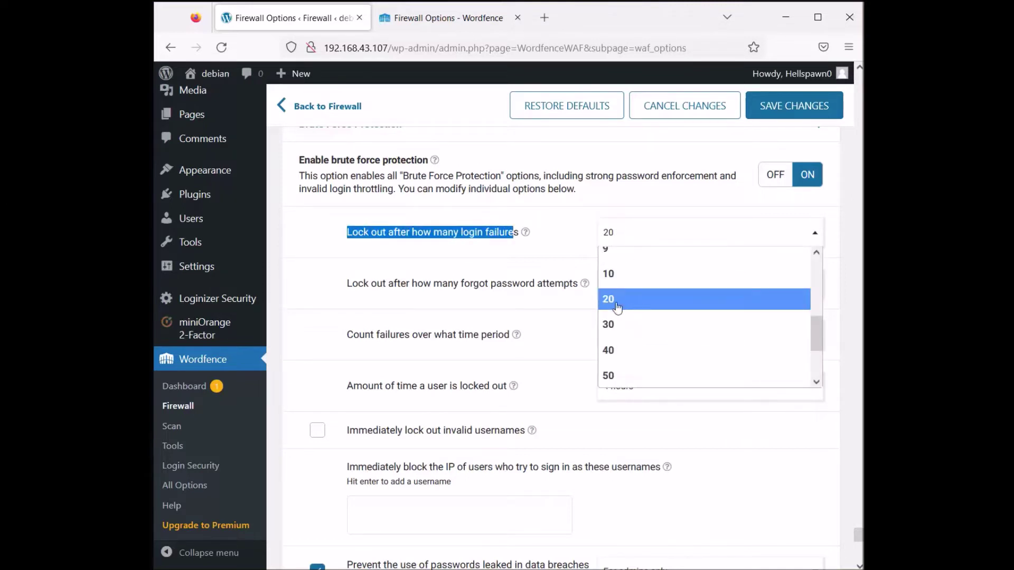
scroll(645, 291, up, 4)
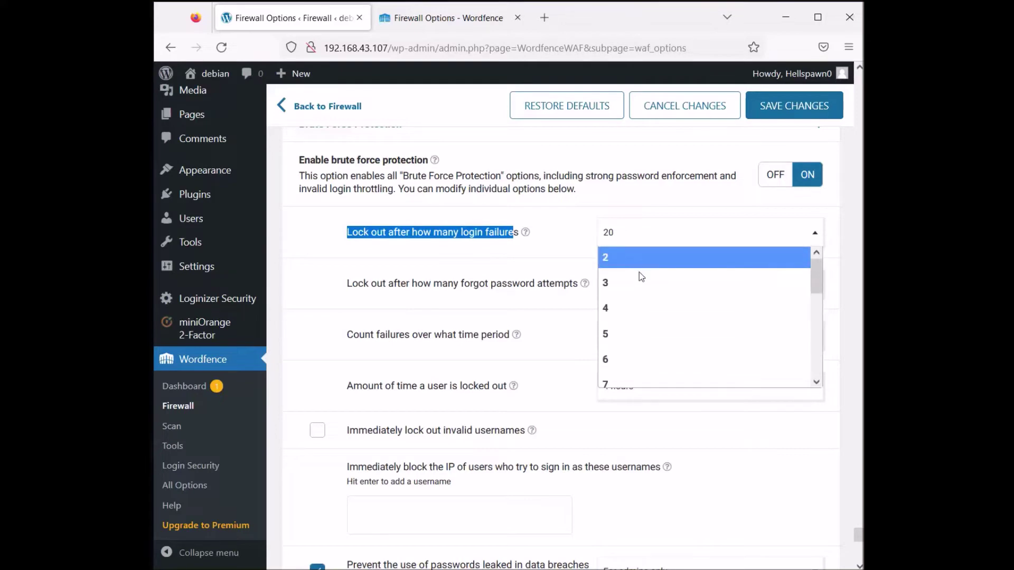
scroll(637, 320, up, 2)
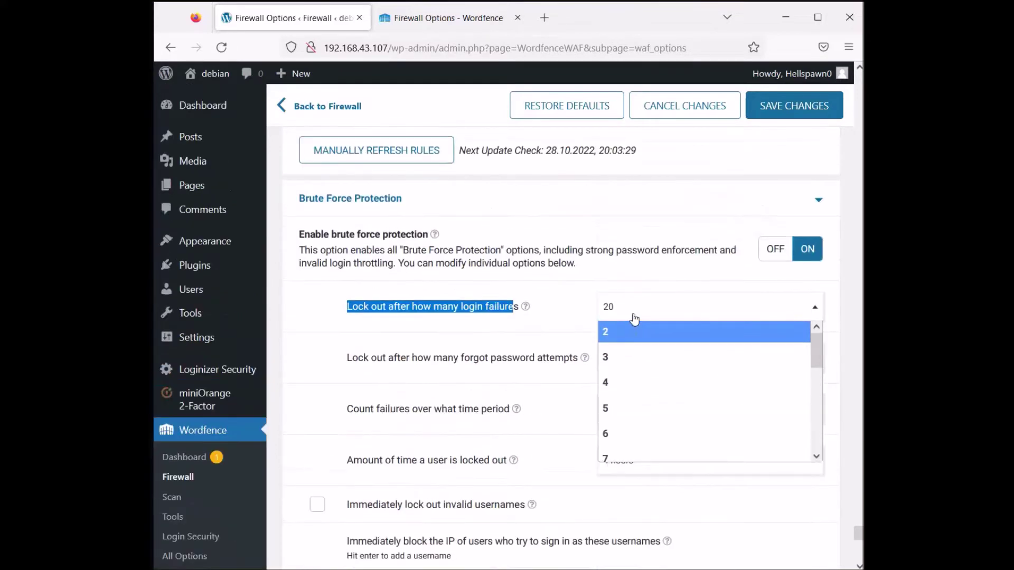
click(618, 361)
scroll(555, 292, down, 2)
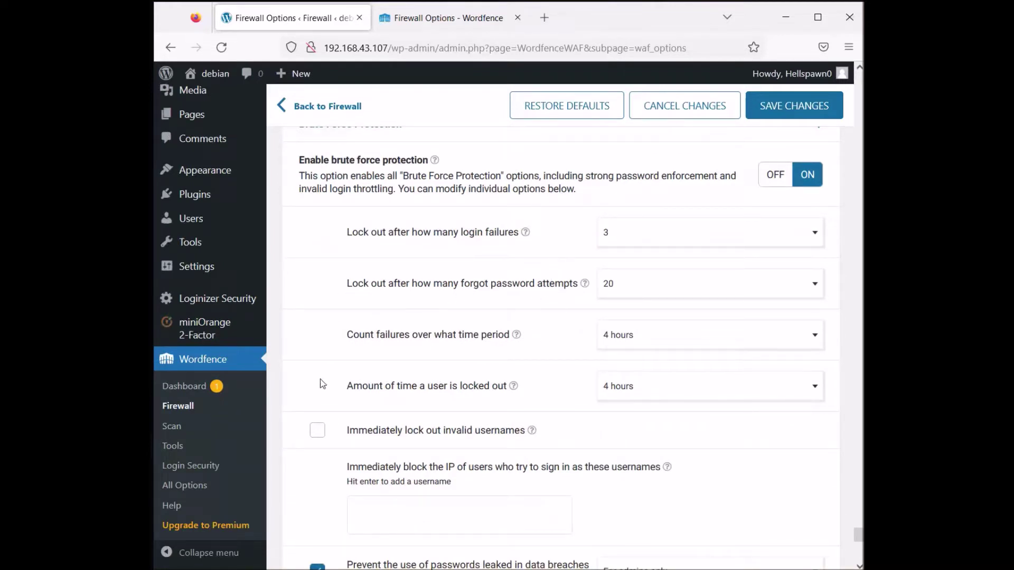
click(798, 284)
scroll(689, 338, up, 5)
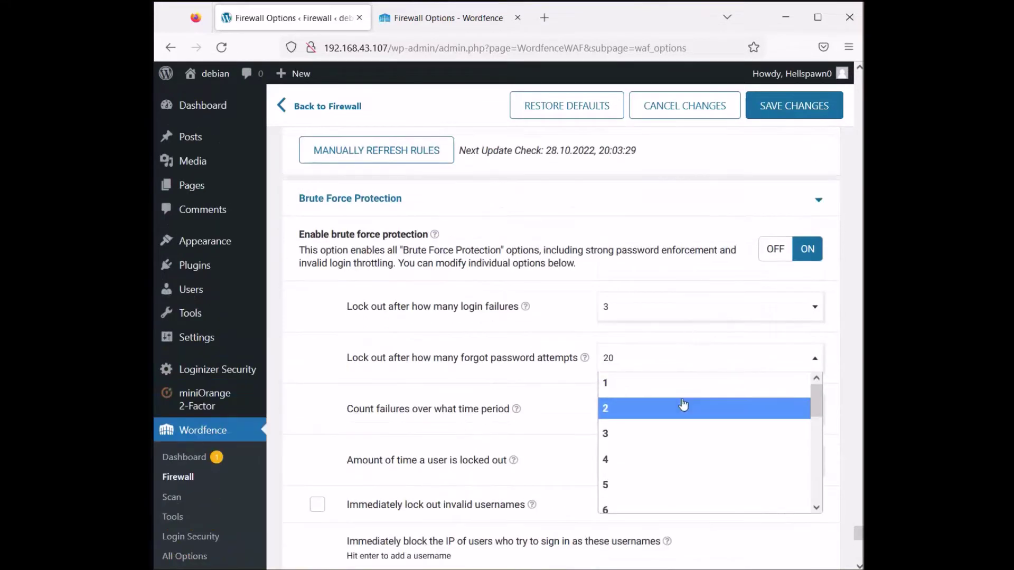
click(628, 436)
scroll(449, 349, down, 2)
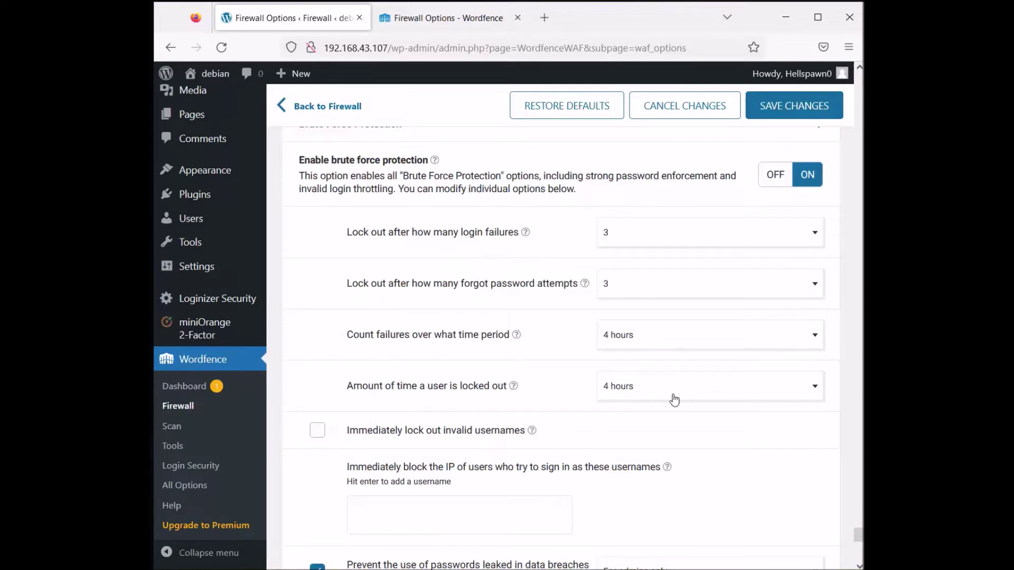
click(691, 394)
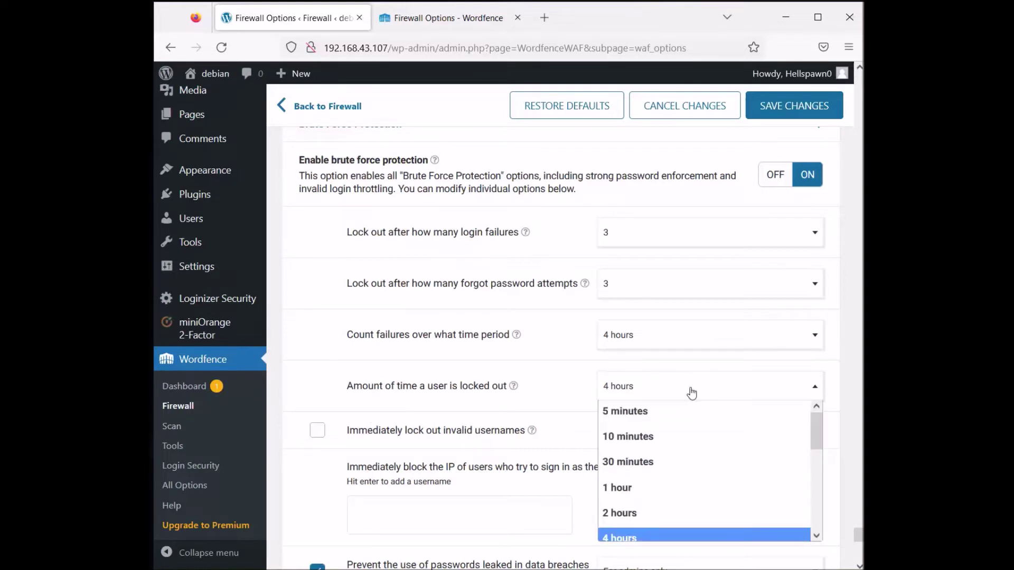
click(638, 463)
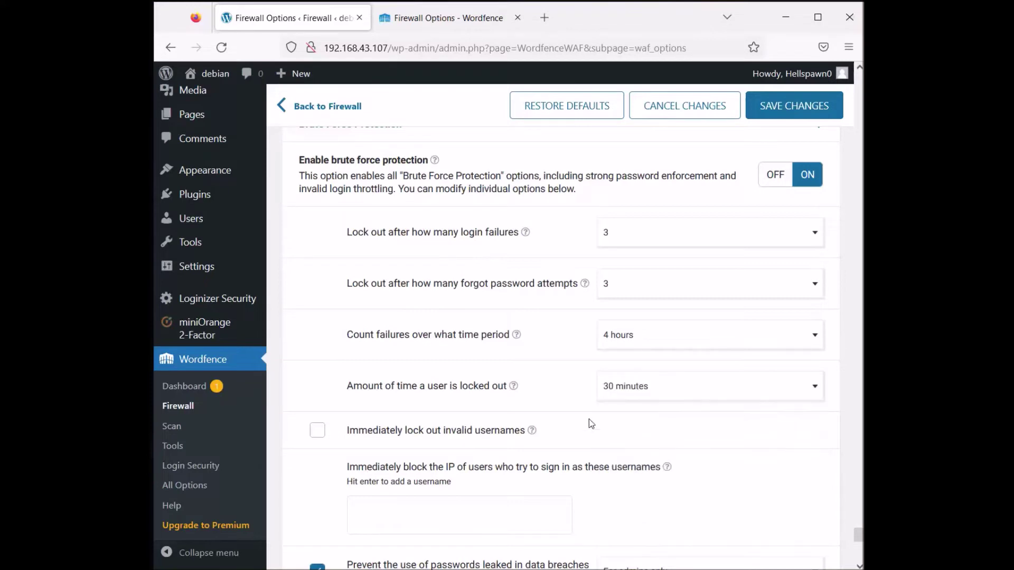
scroll(563, 320, down, 2)
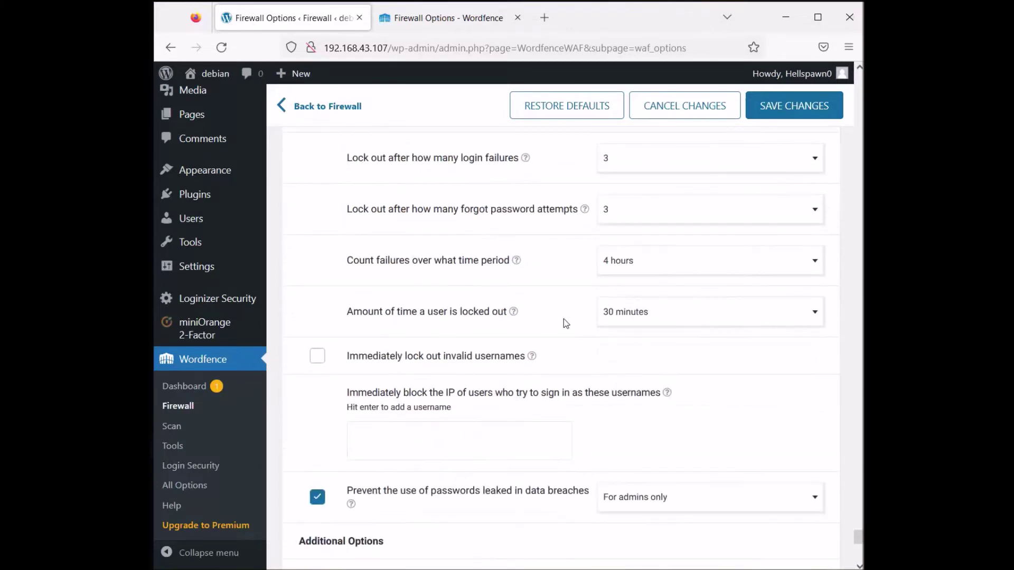
Step: Set 'Enable brute force protection' to OFF
scroll(745, 315, up, 2)
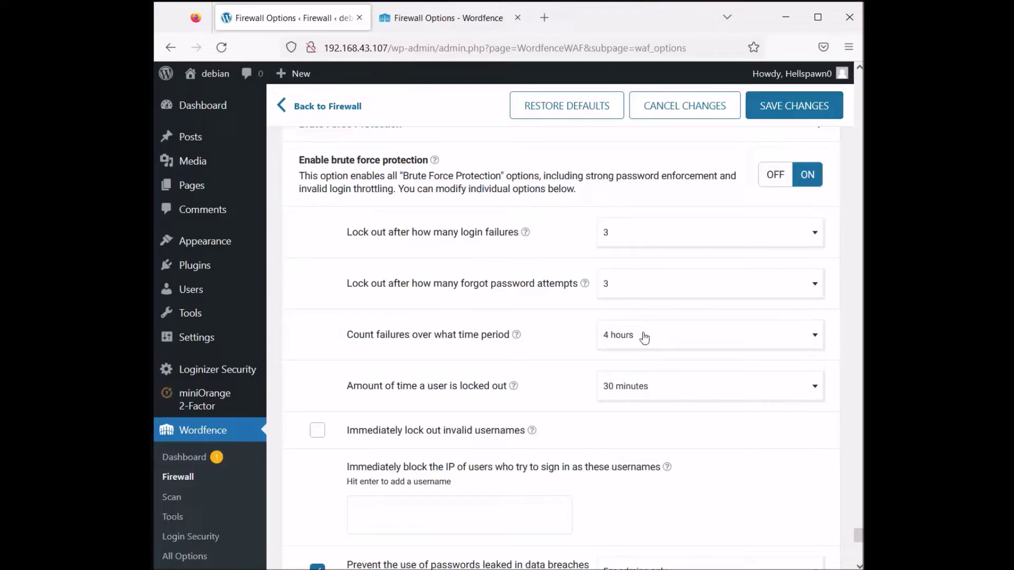
scroll(660, 412, up, 2)
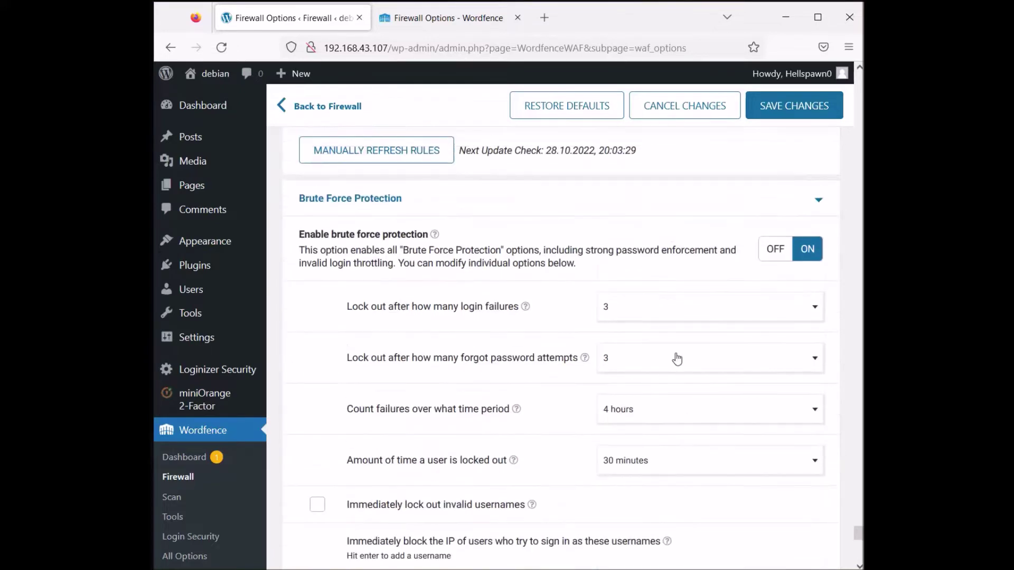
scroll(637, 356, down, 2)
scroll(535, 421, down, 3)
scroll(547, 363, up, 3)
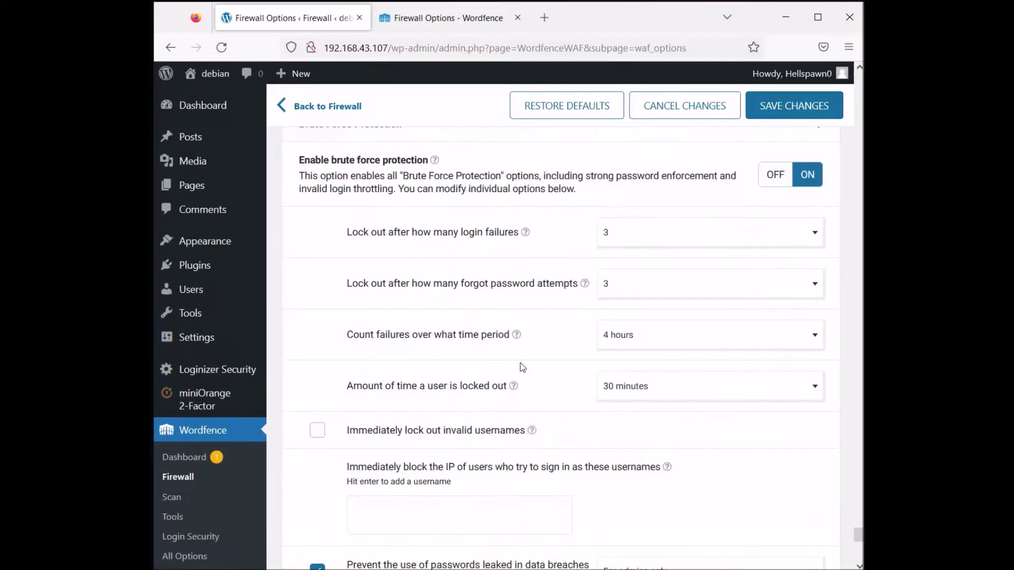
scroll(630, 354, down, 3)
scroll(648, 290, up, 2)
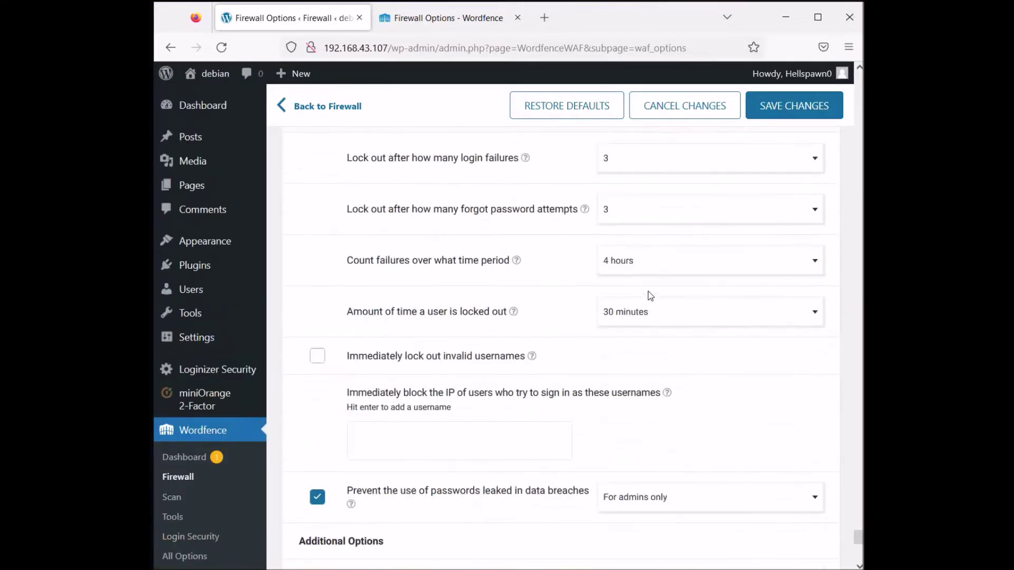
scroll(649, 290, up, 3)
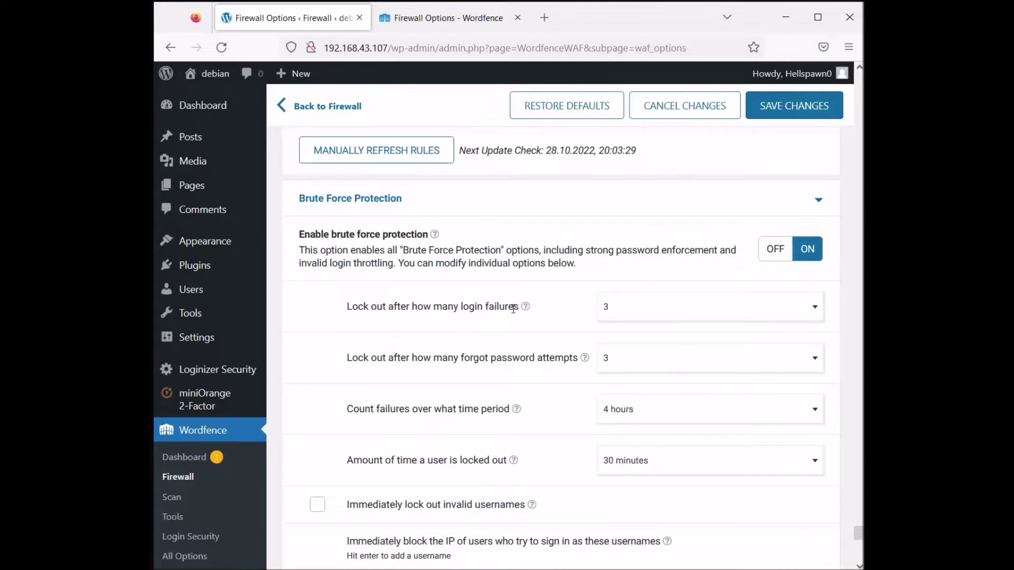
click(780, 260)
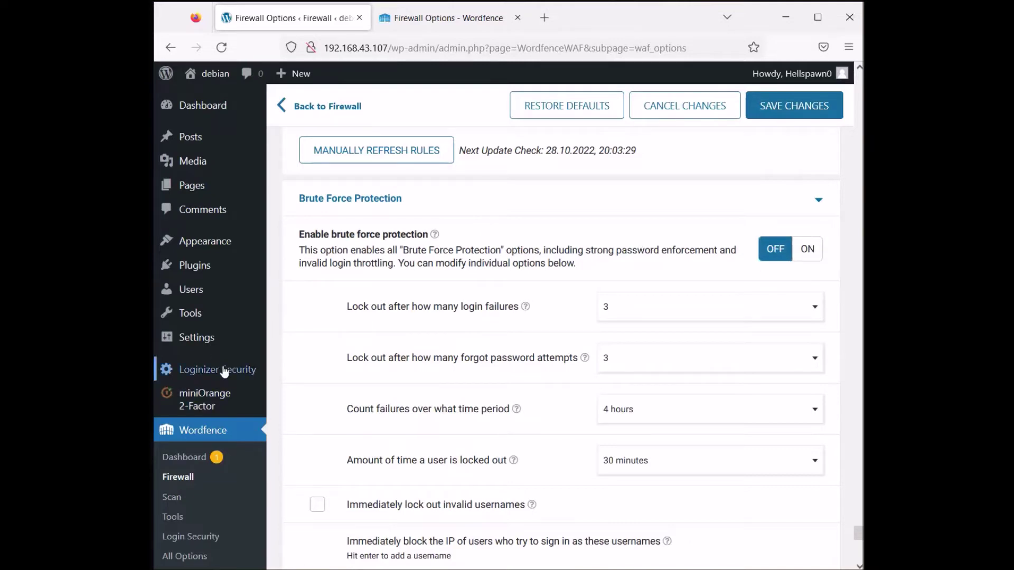
Step: Review Additional Options such as username discovery prevention and password-strength checks
scroll(570, 216, down, 2)
scroll(570, 216, down, 6)
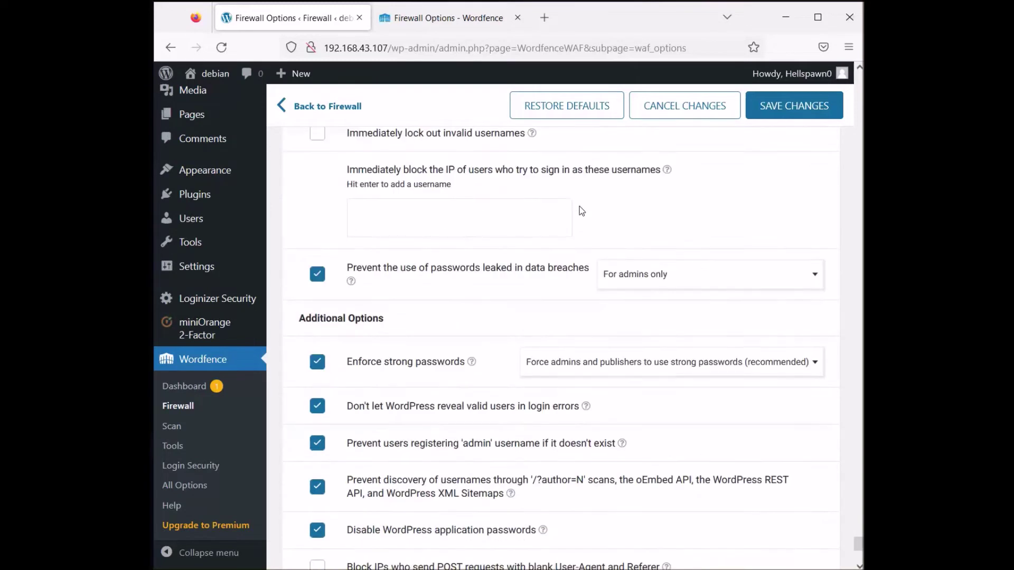
scroll(581, 211, down, 3)
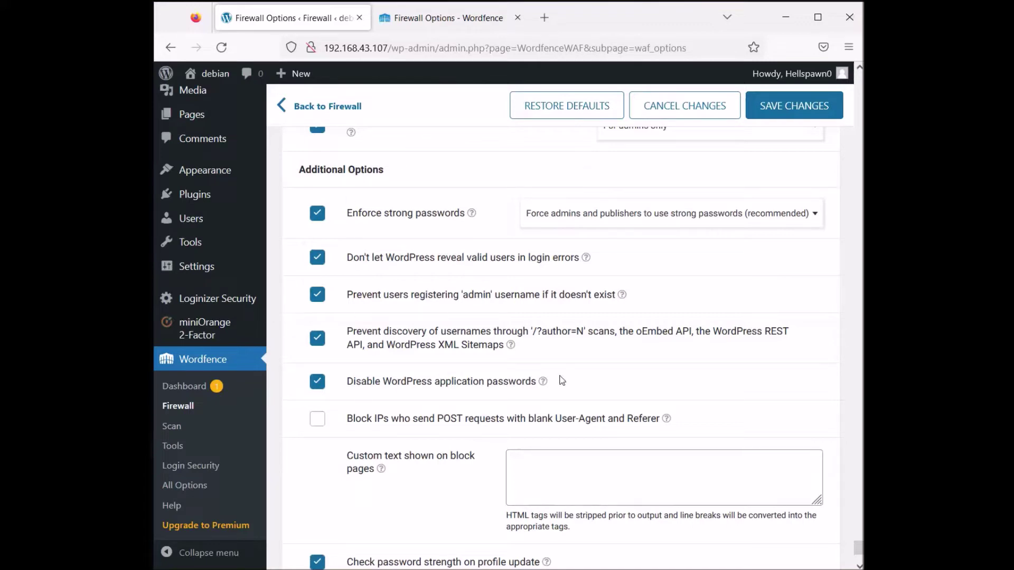
scroll(674, 302, down, 2)
scroll(685, 295, down, 2)
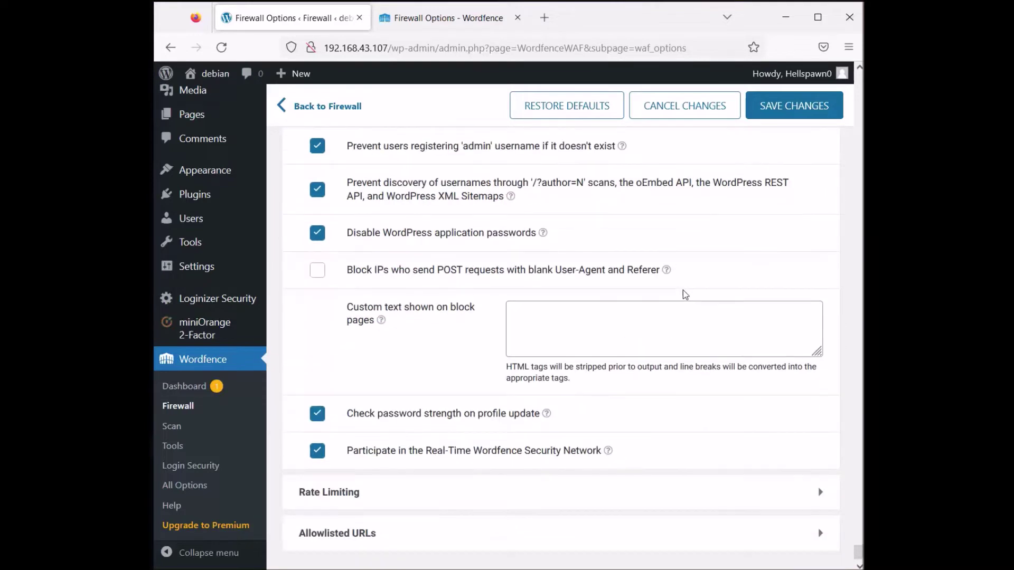
scroll(500, 318, down, 1)
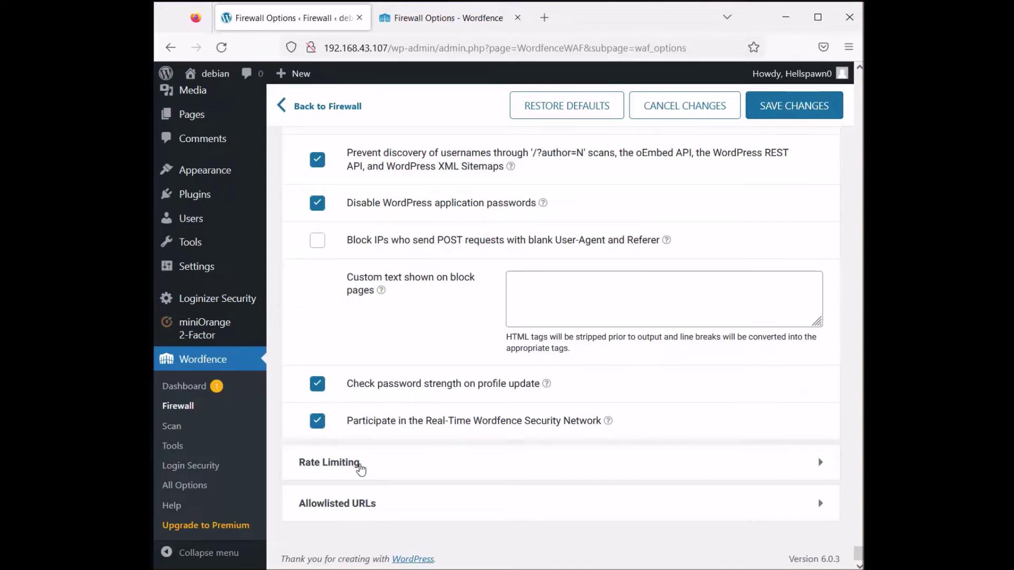
Step: Expand Rate Limiting and view the choices for treating Google's crawlers
click(361, 468)
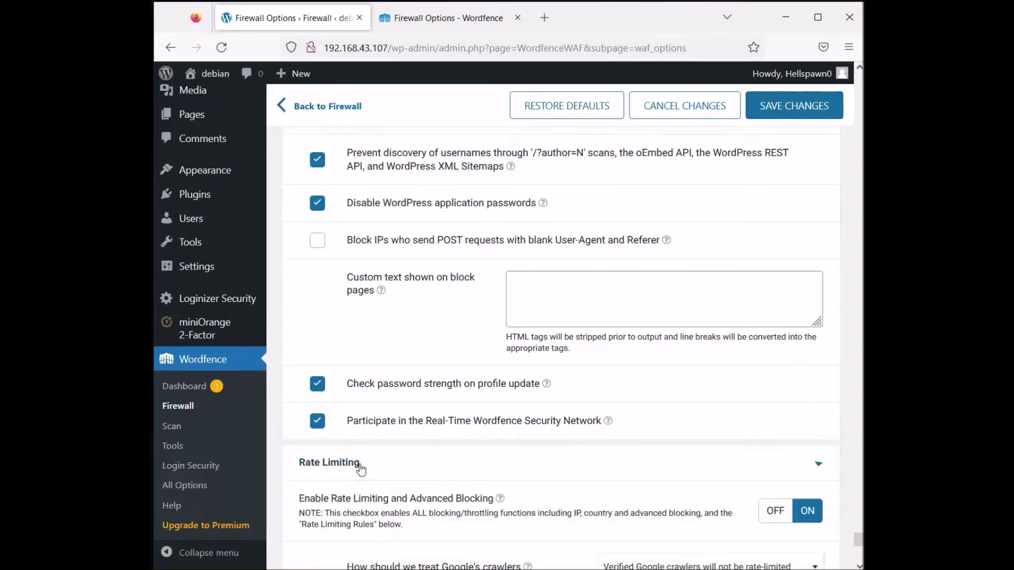
scroll(523, 384, down, 2)
scroll(515, 334, down, 5)
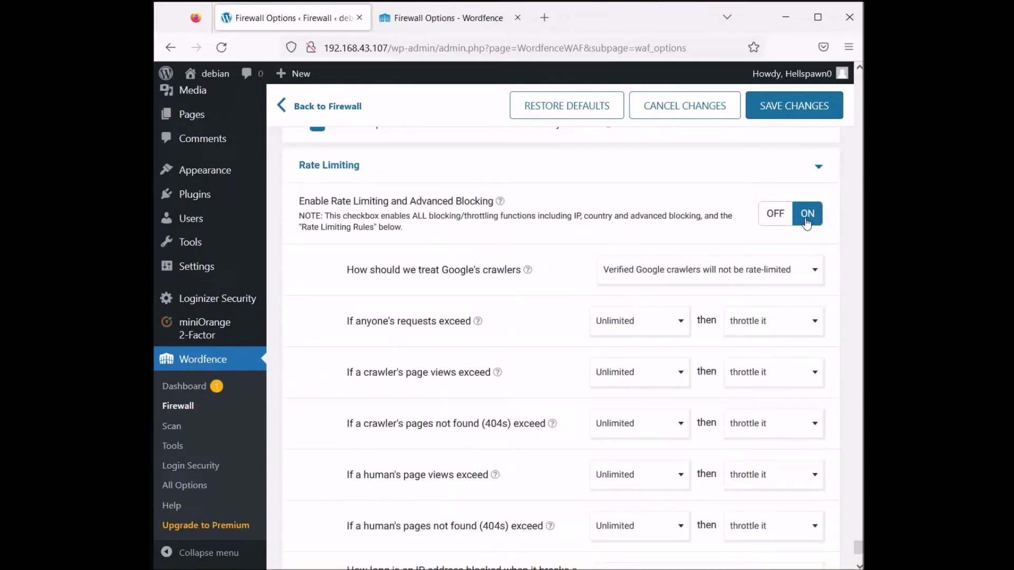
scroll(545, 196, down, 2)
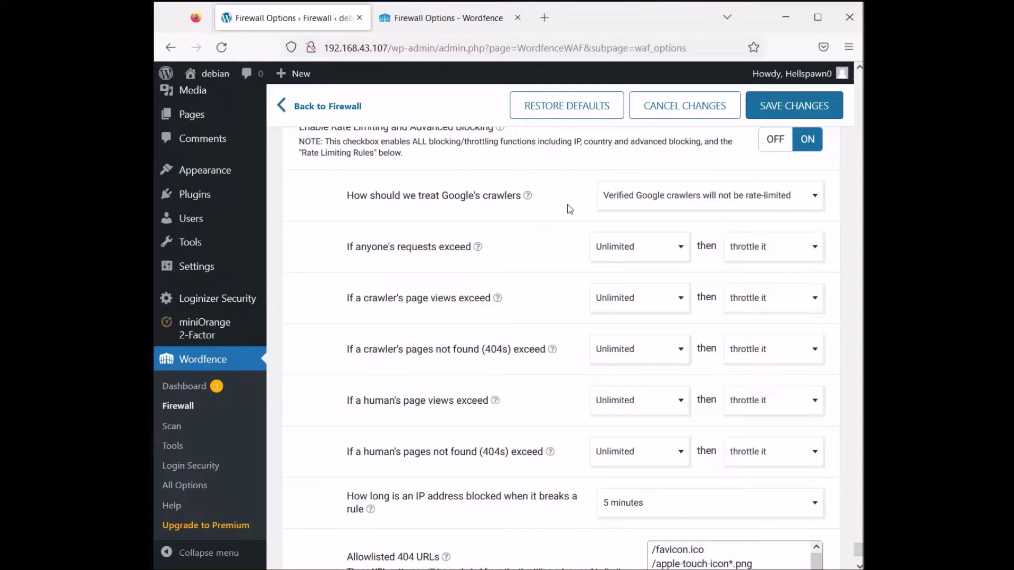
click(812, 197)
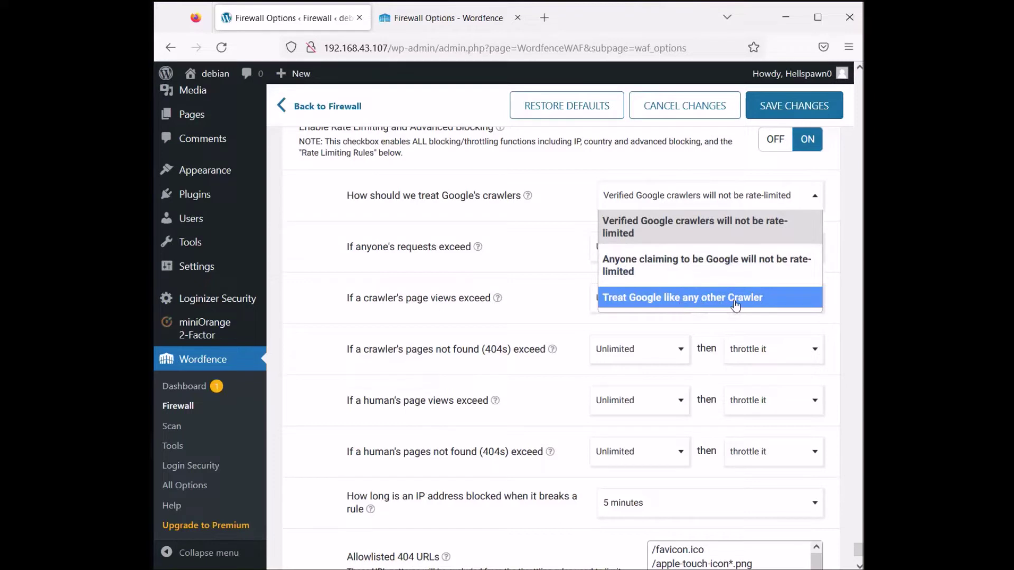
Step: Keep verified Google crawlers exempt and throttling as the action for excess requests
click(699, 230)
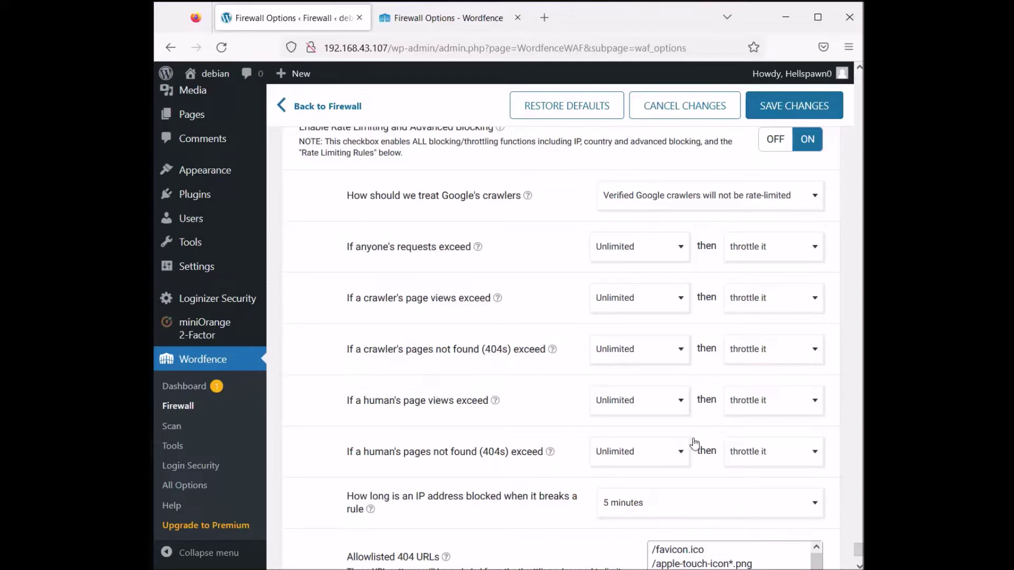
click(798, 249)
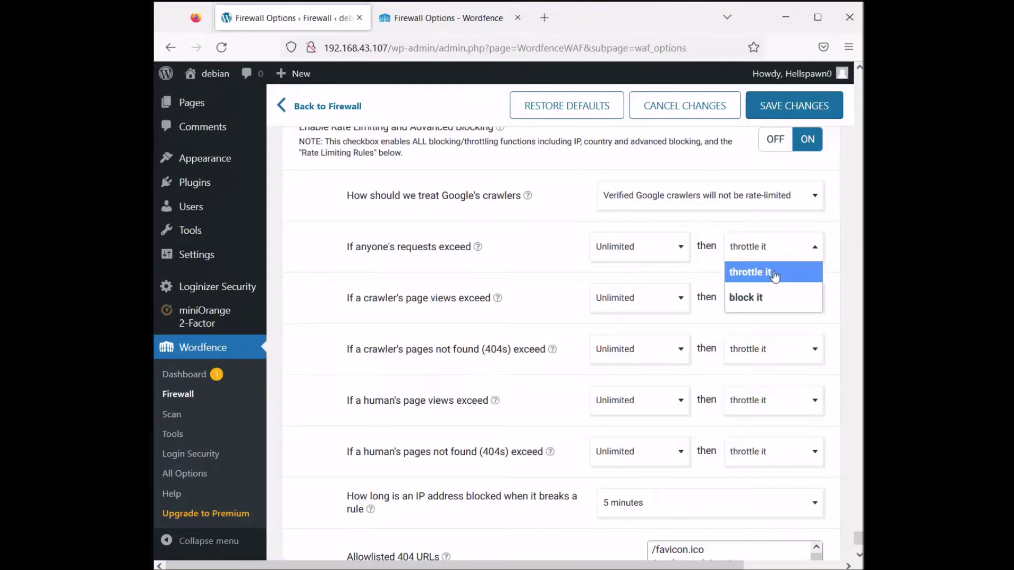
click(835, 229)
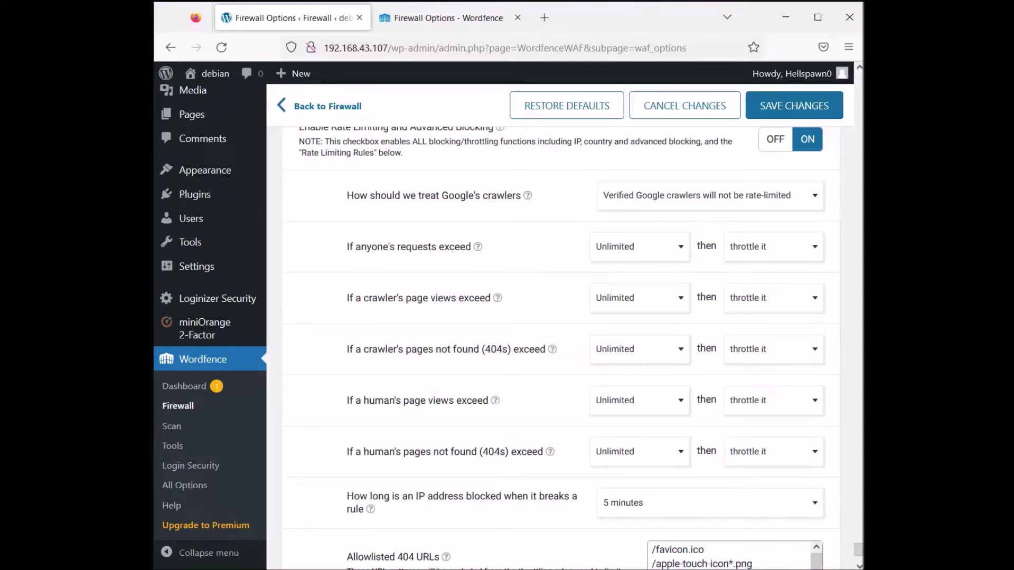
Step: Limit anyone's requests to 120 per minute and open that setting's help article
click(679, 247)
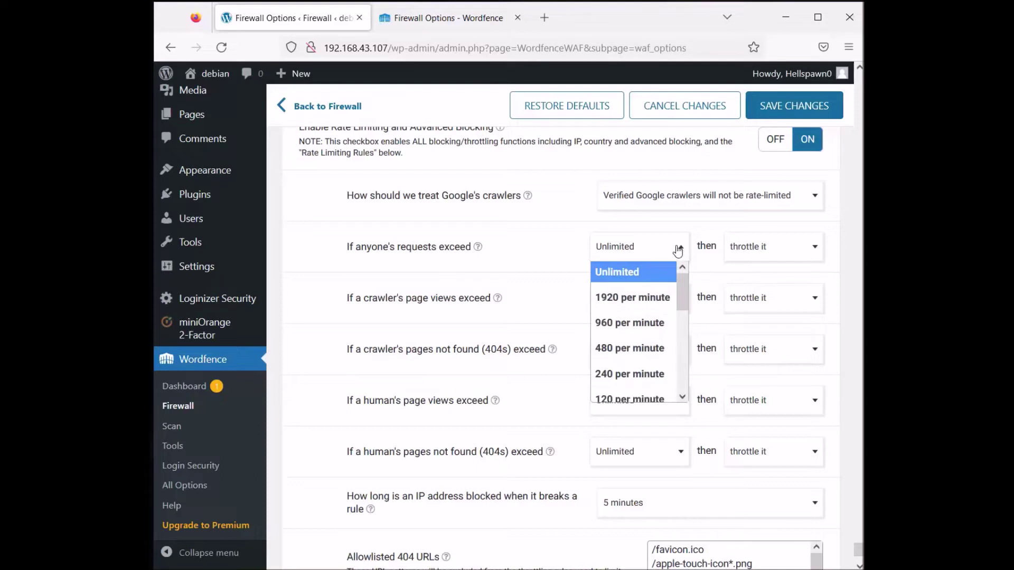
scroll(656, 312, down, 1)
click(632, 327)
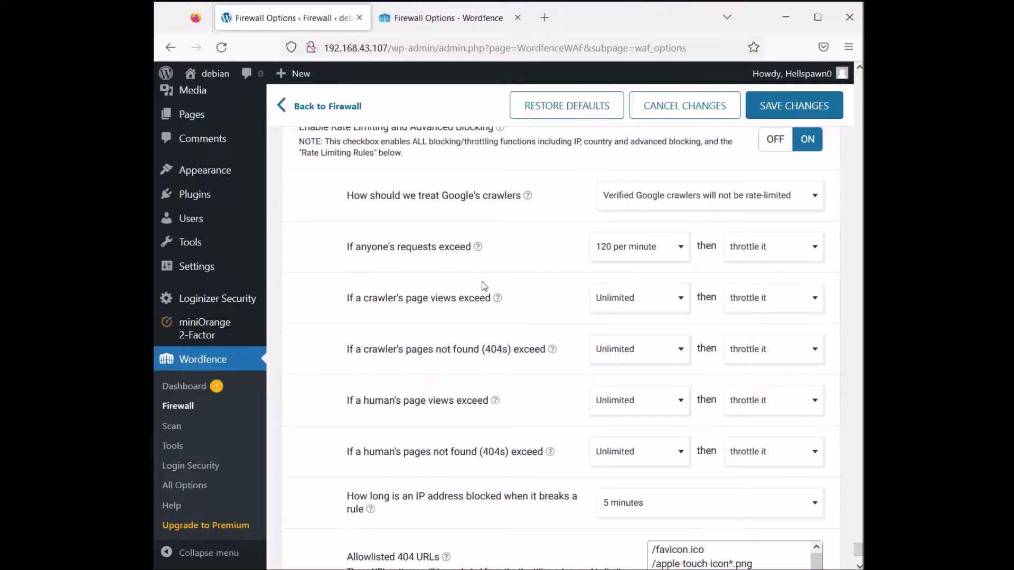
click(478, 247)
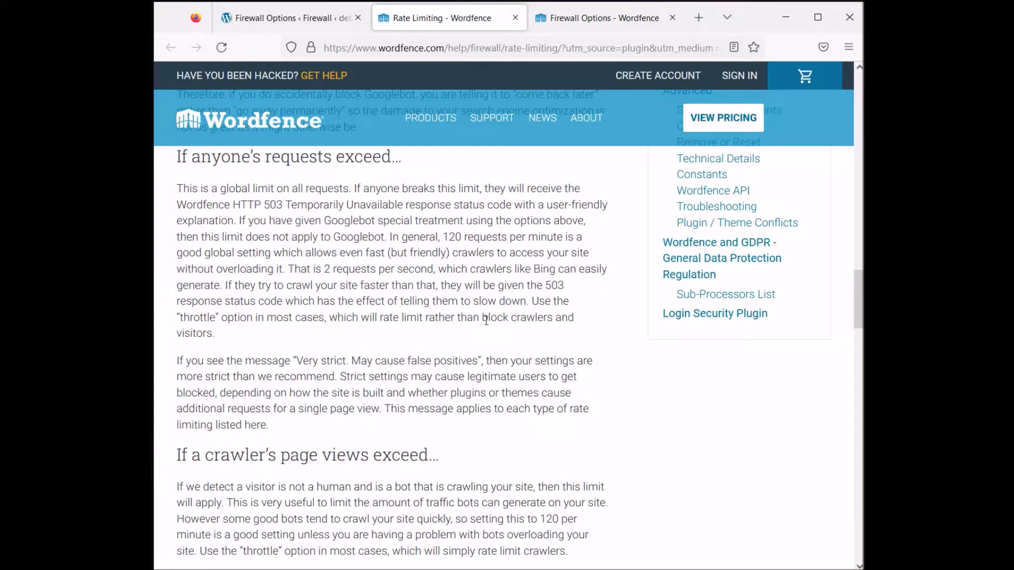
Step: Read the recommended 120-per-minute figure in the help, then close the Rate Limiting tab
double_click(447, 237)
click(447, 237)
click(516, 18)
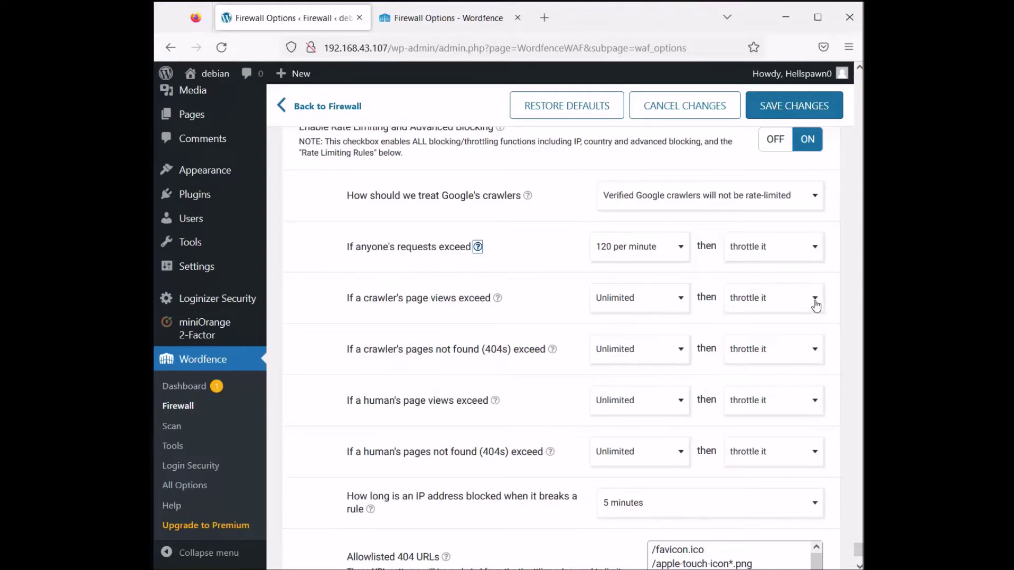
Step: Limit crawler page views to 120 per minute and open that setting's help article
click(671, 299)
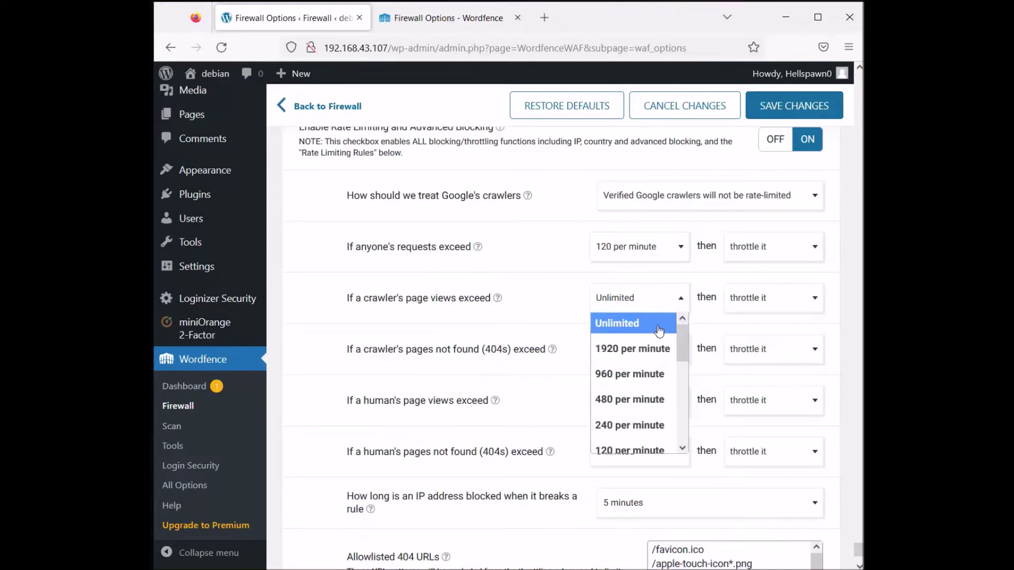
scroll(655, 372, down, 1)
click(645, 376)
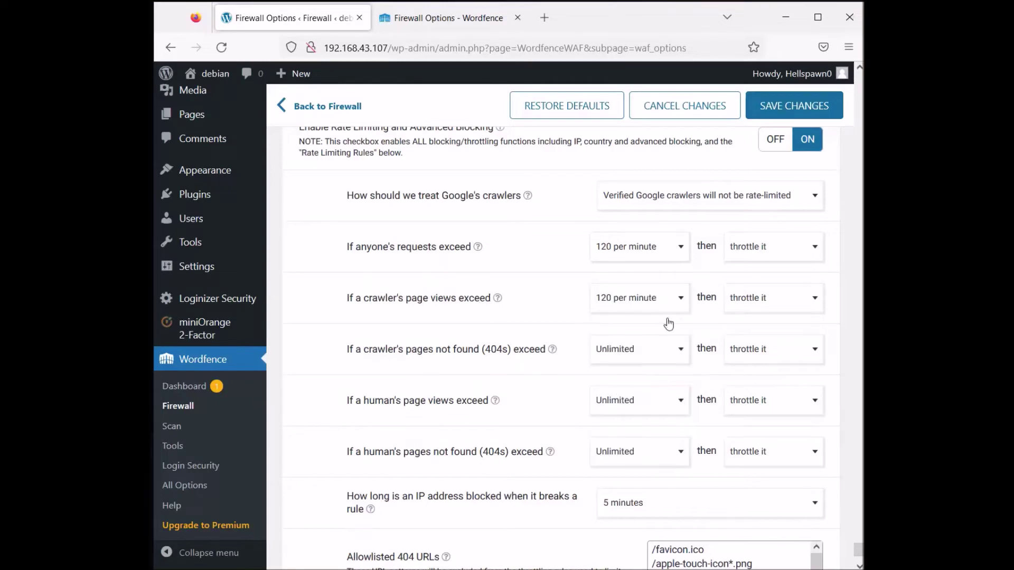
click(497, 299)
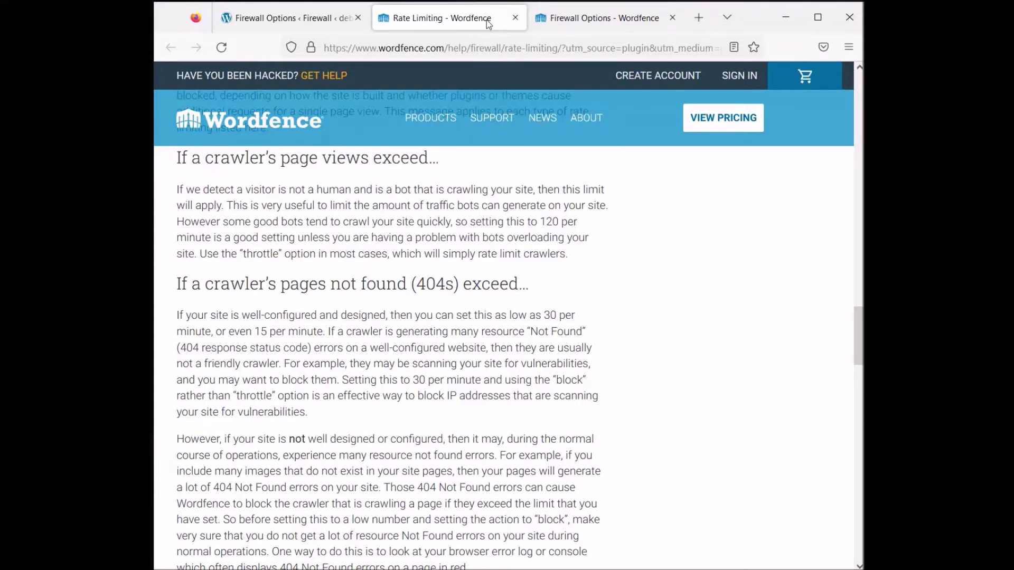
Step: Close the Rate Limiting help tab to get back to Firewall Options
click(515, 18)
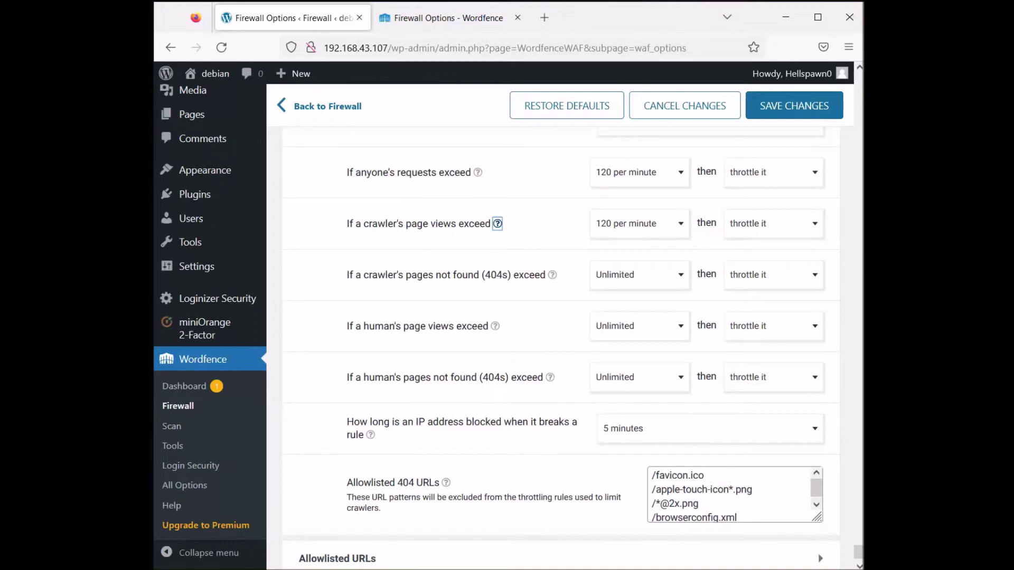
Step: Set the crawler pages-not-found (404s) limit to 15 per minute
click(676, 275)
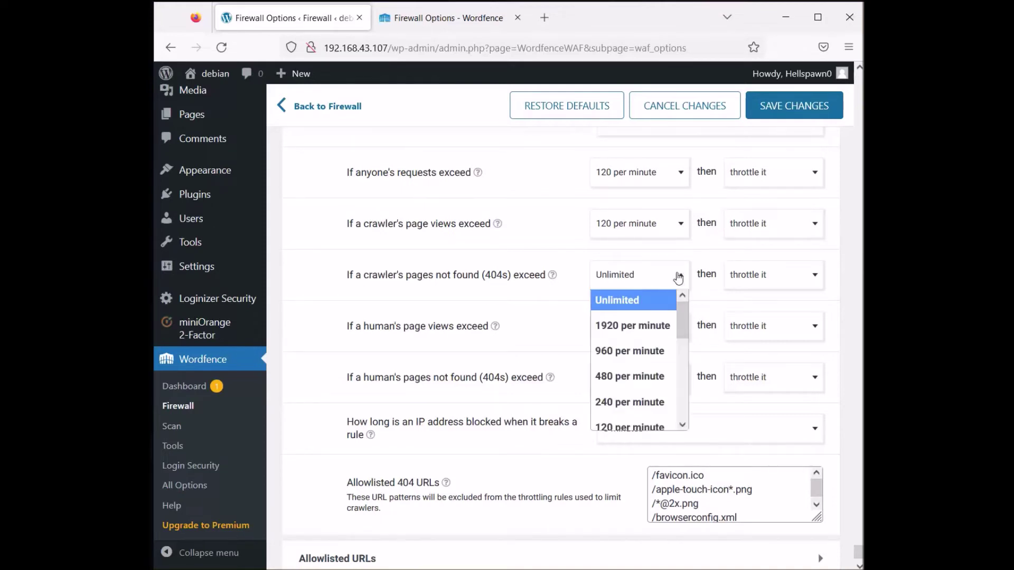
drag(681, 324, 680, 381)
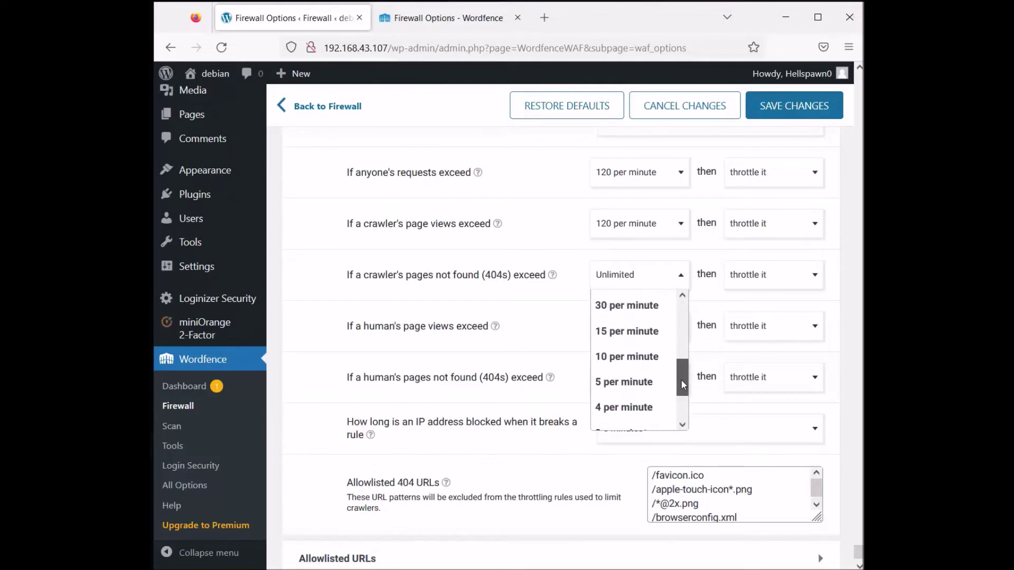
click(647, 333)
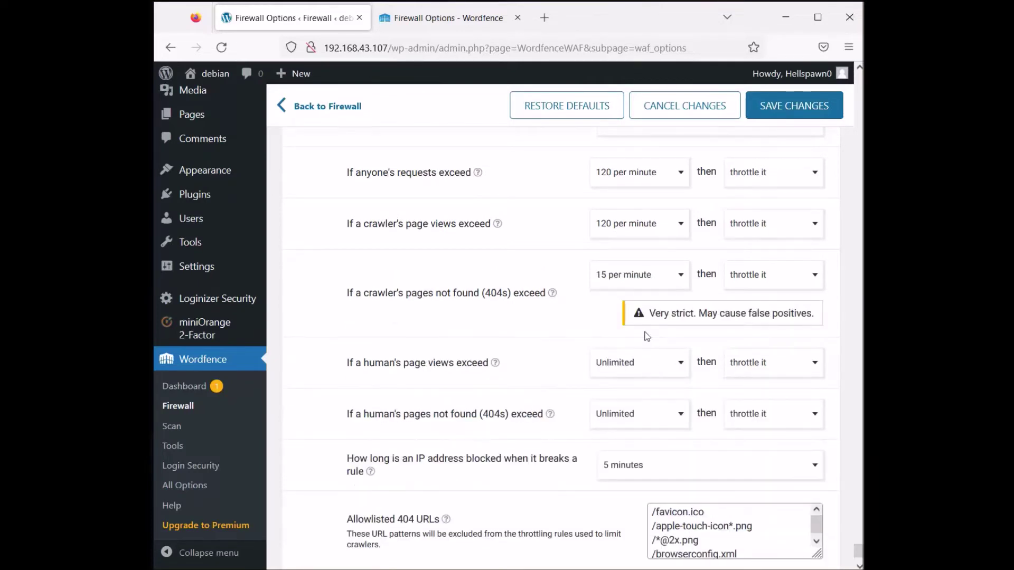
click(679, 282)
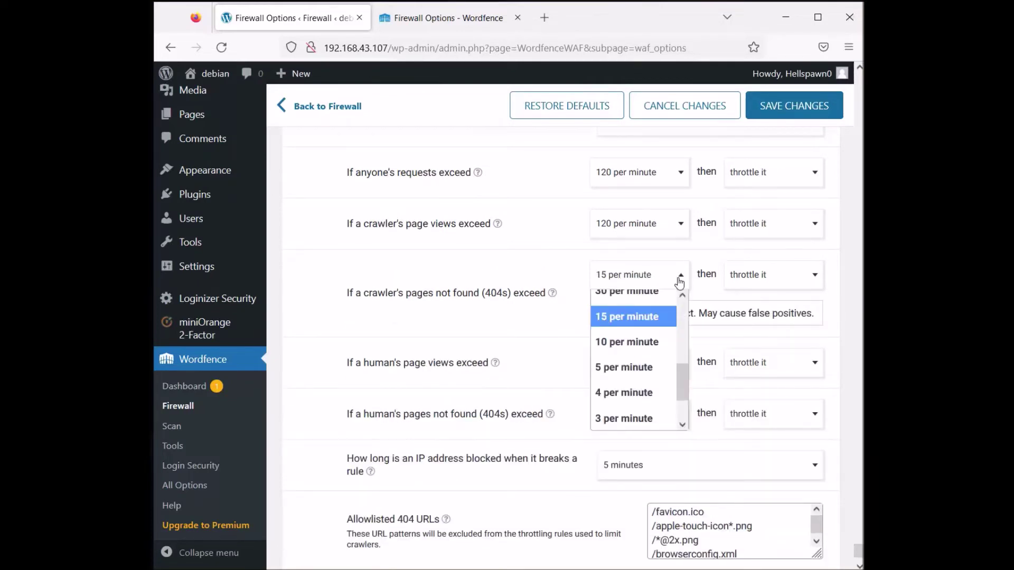
drag(689, 391, 695, 373)
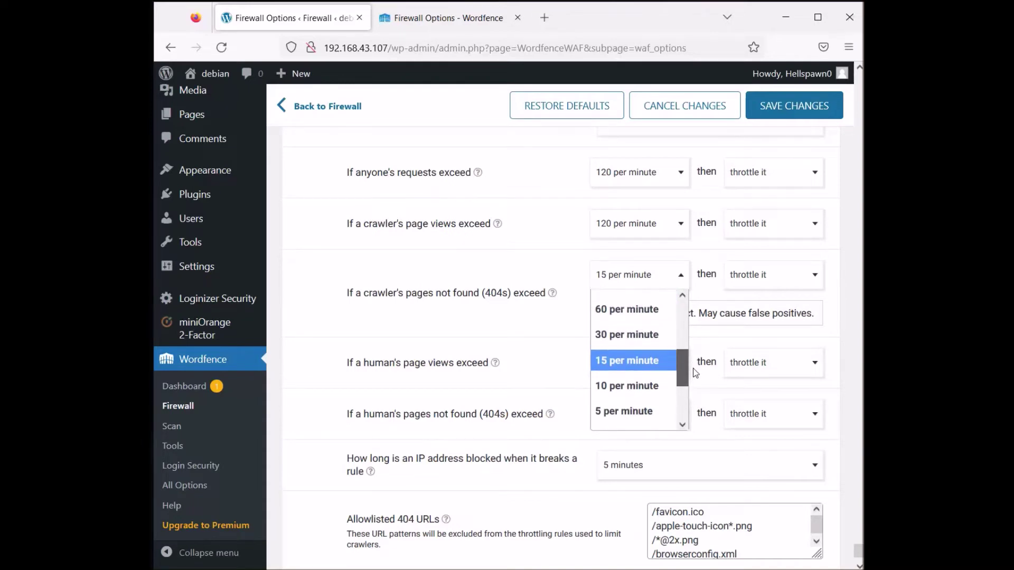
click(832, 298)
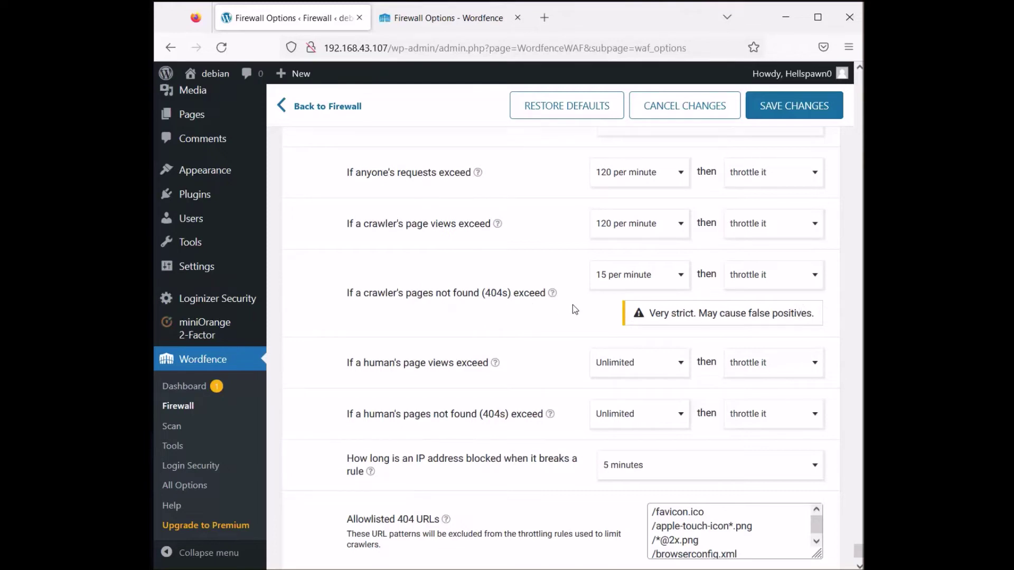
Step: Try 30 per minute, settle back on 15, and open the crawler 404s help
click(674, 279)
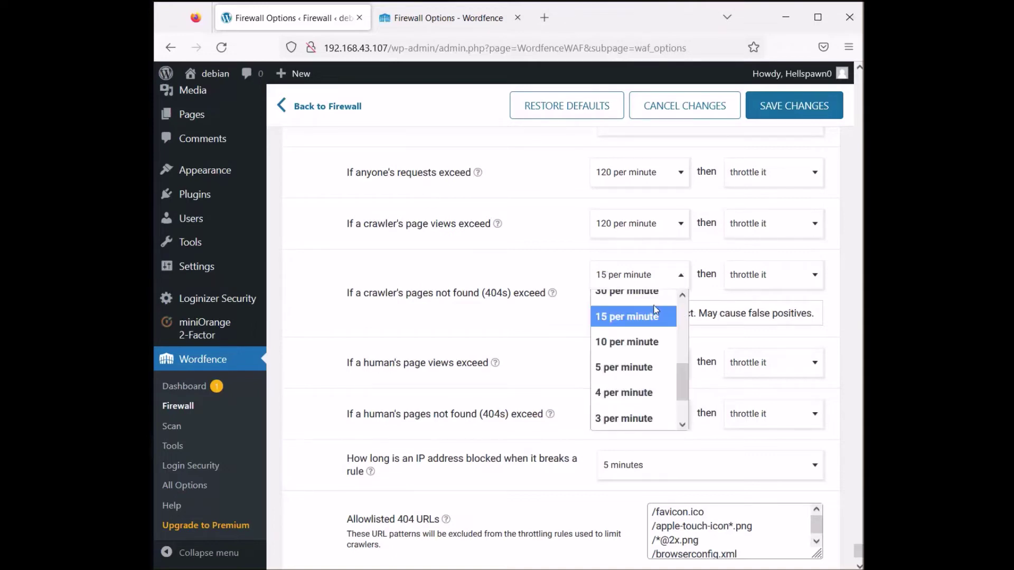
click(633, 369)
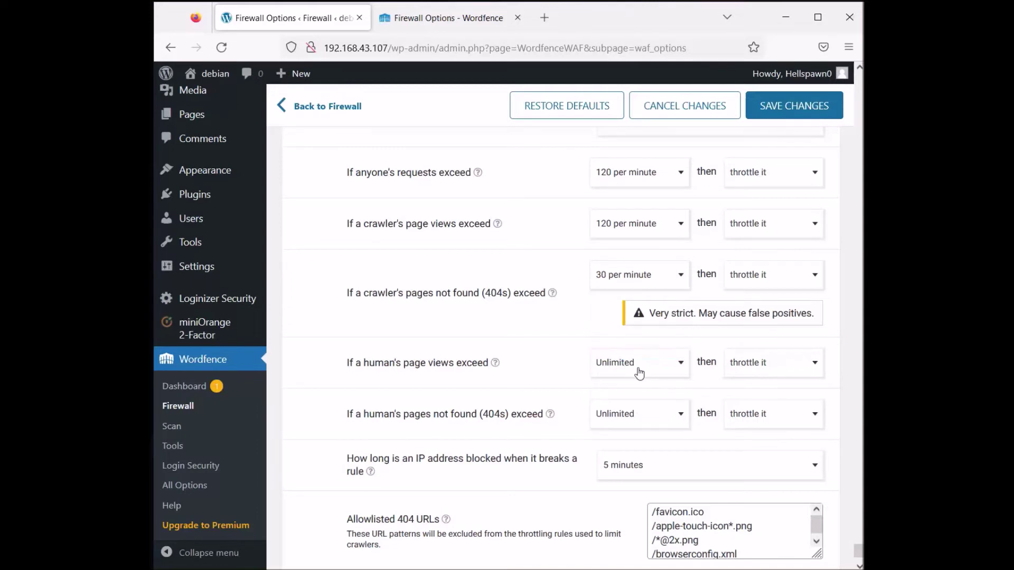
drag(656, 317, 700, 317)
click(728, 314)
click(677, 278)
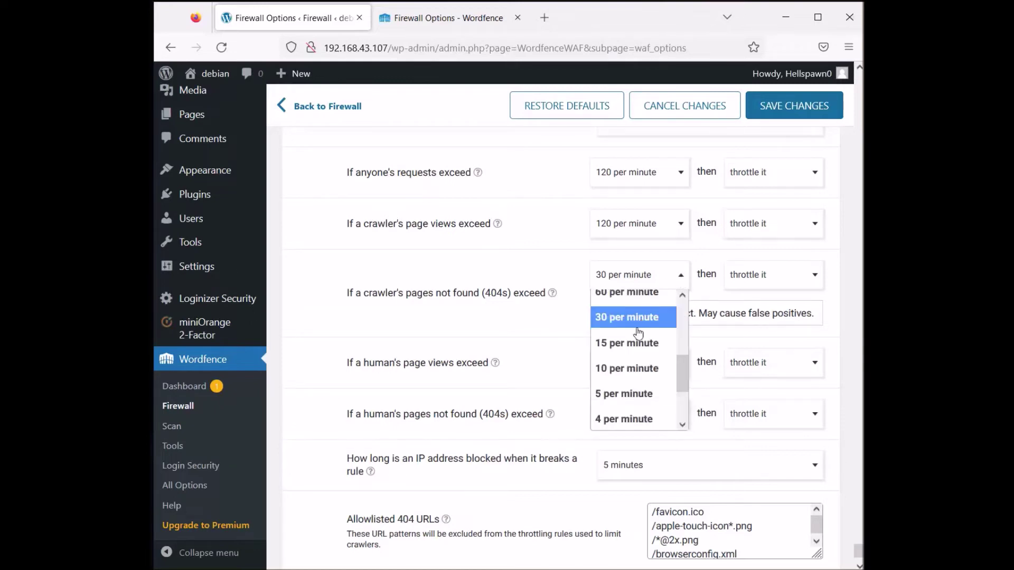
click(622, 345)
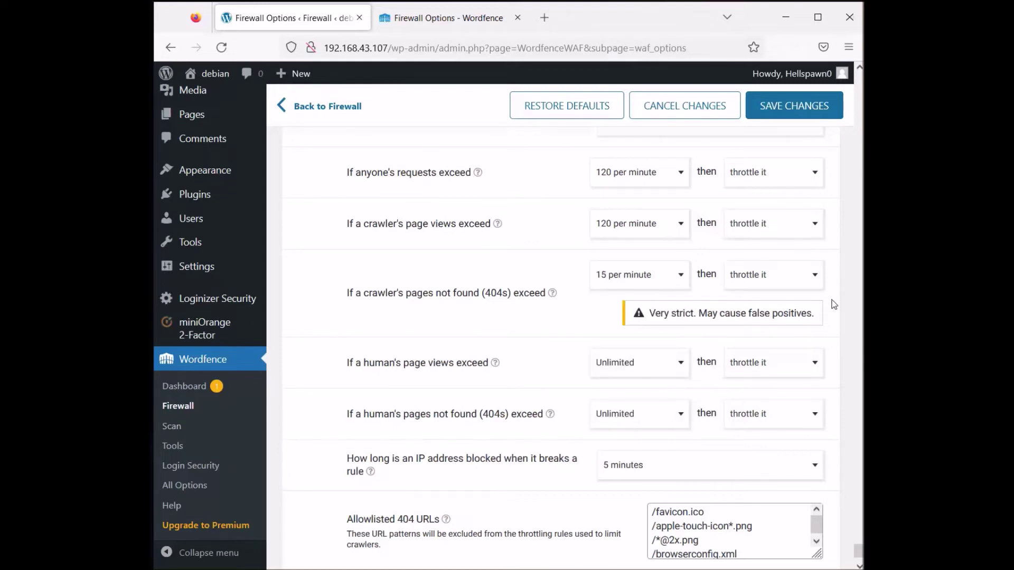
click(552, 292)
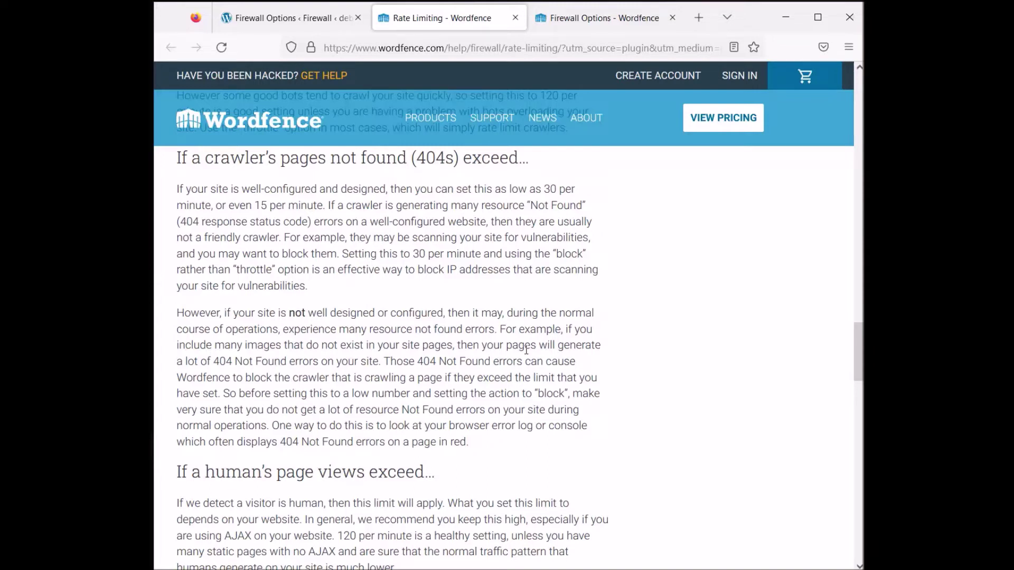
Step: Highlight the 30 and 15 per minute recommendations and the well-configured site condition
drag(595, 193, 538, 190)
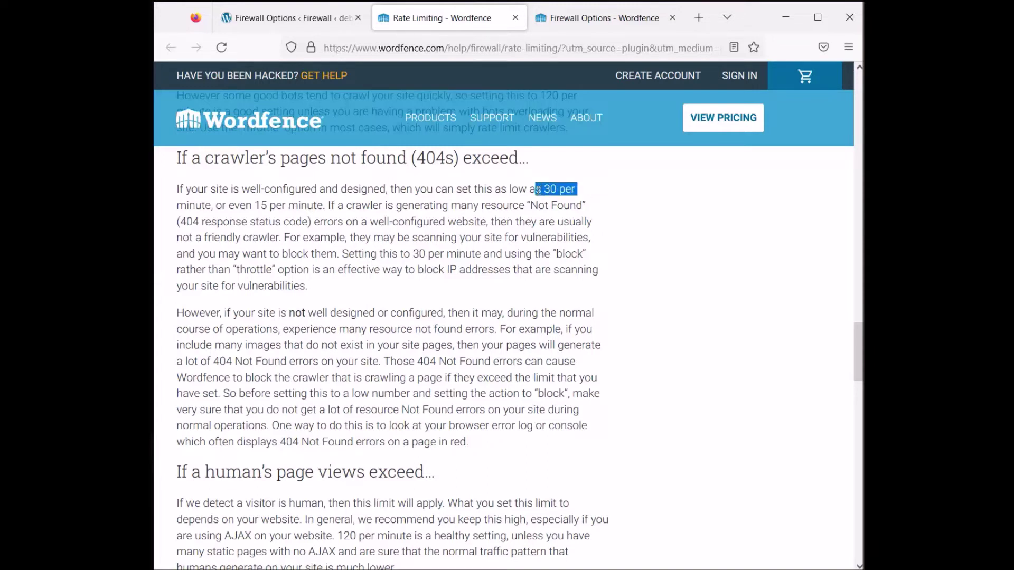
click(617, 192)
drag(246, 206, 320, 206)
click(326, 210)
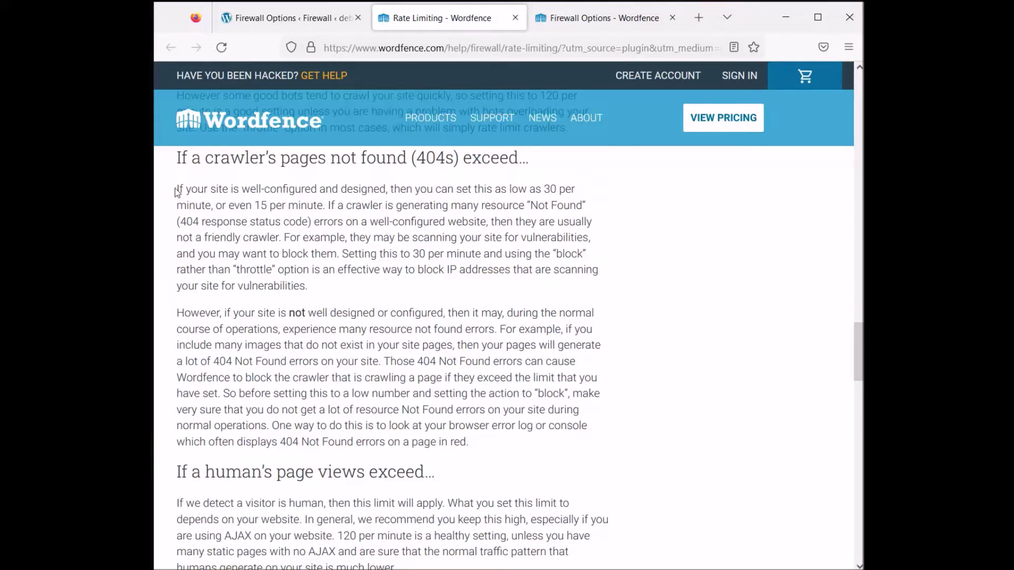
drag(180, 190, 315, 192)
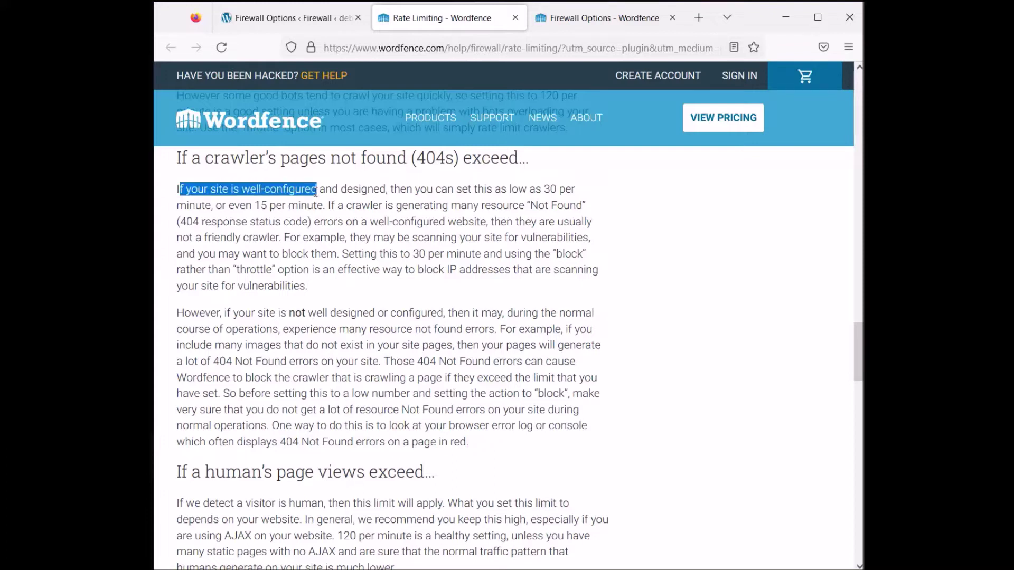
click(365, 192)
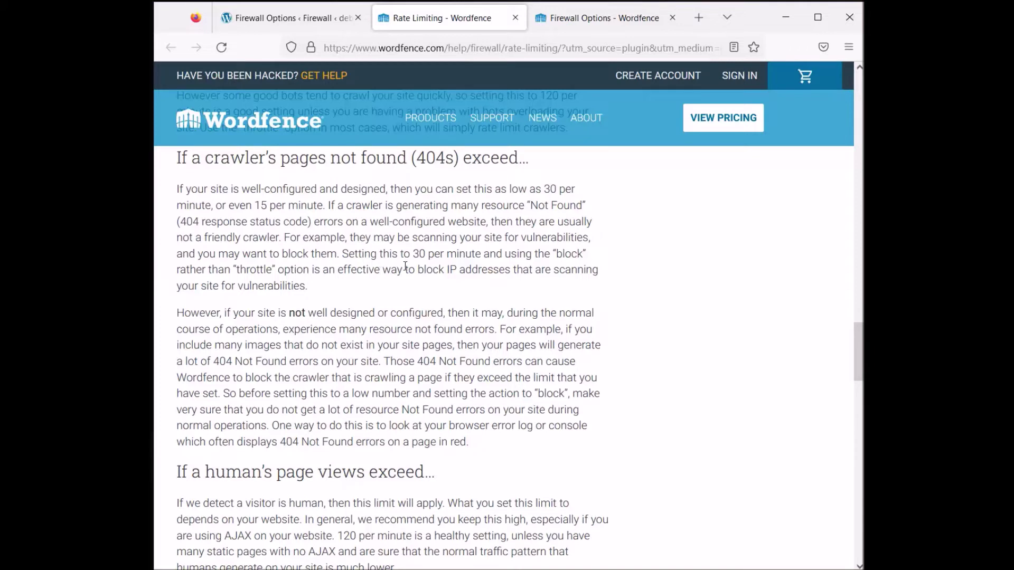
Step: Highlight the advice on blocking IPs scanning for vulnerabilities, then return to Firewall Options
drag(412, 254, 532, 256)
click(591, 260)
click(271, 287)
drag(347, 270, 599, 273)
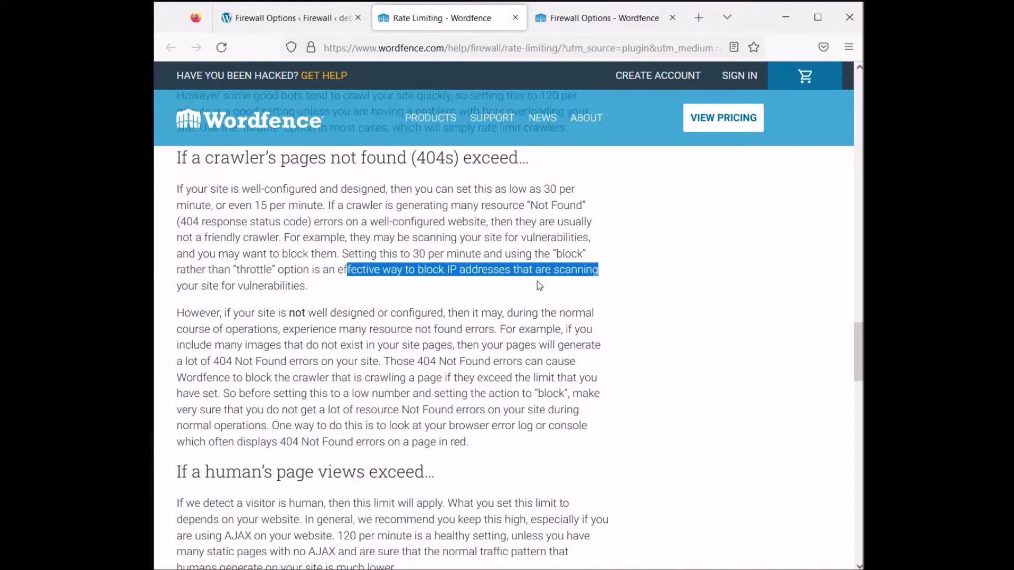
click(335, 297)
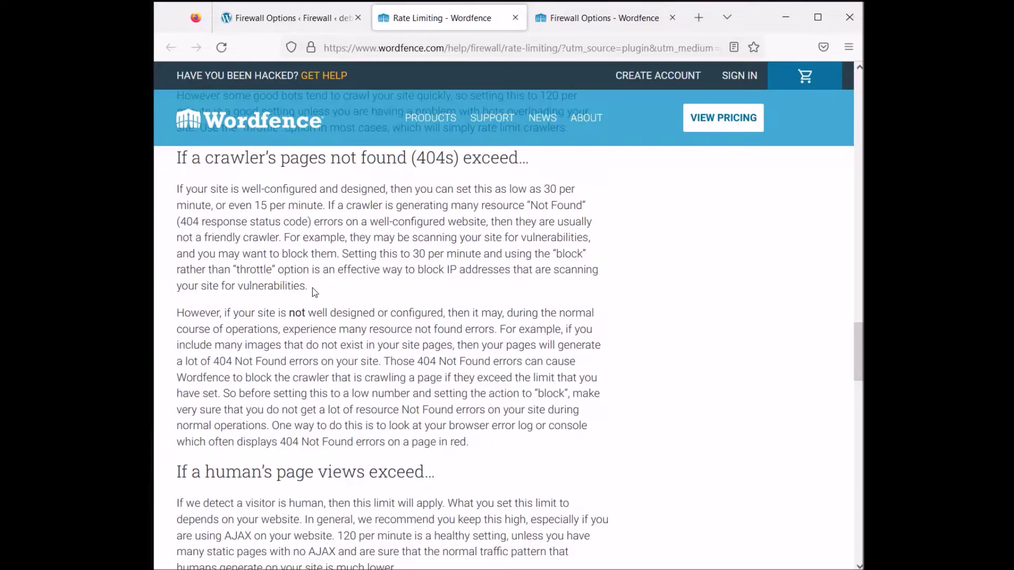
drag(310, 288, 259, 288)
click(447, 210)
click(319, 22)
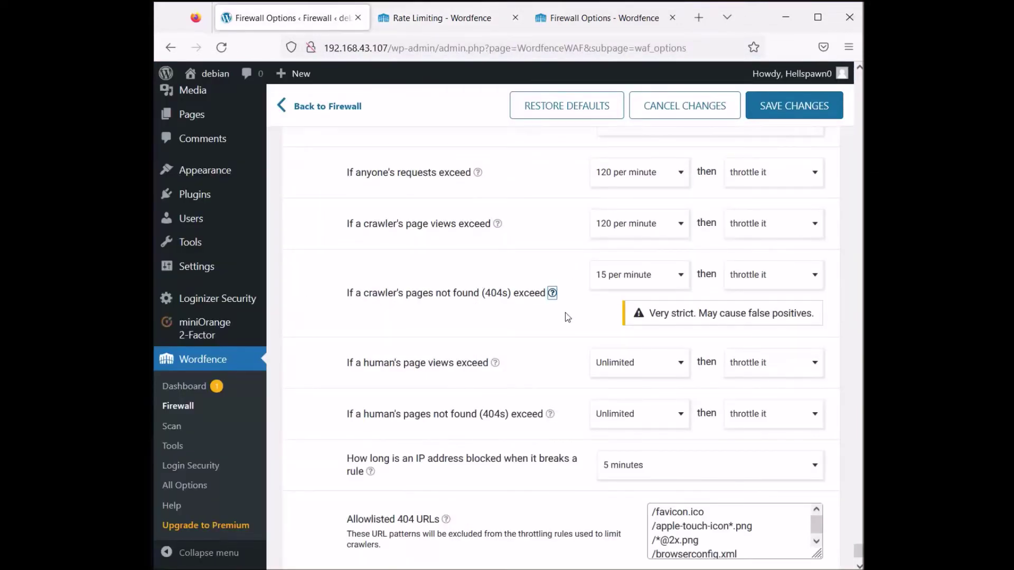
Step: Limit crawler 404s to 30 per minute with the action set to block it
click(678, 275)
scroll(654, 315, up, 2)
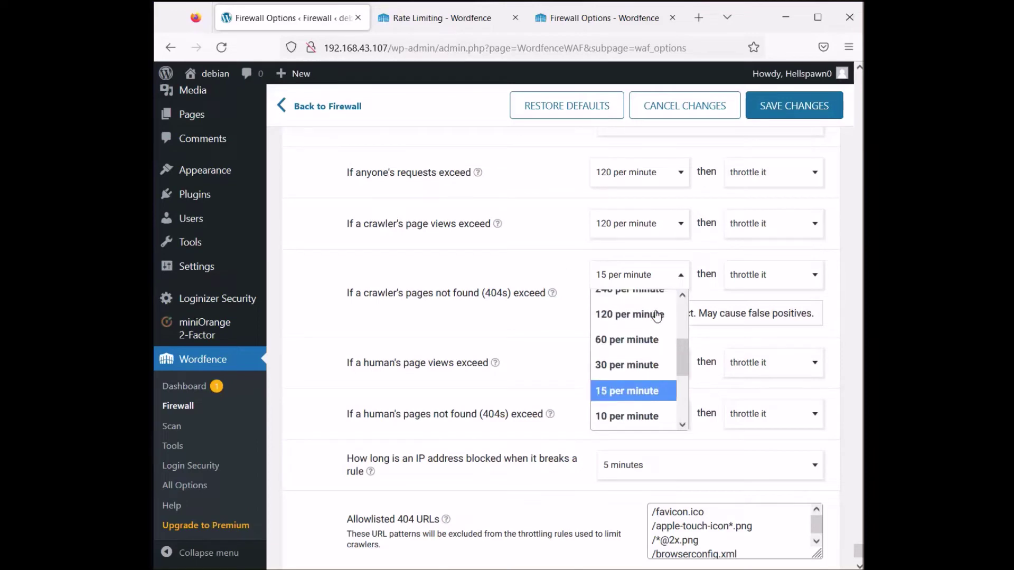
click(639, 365)
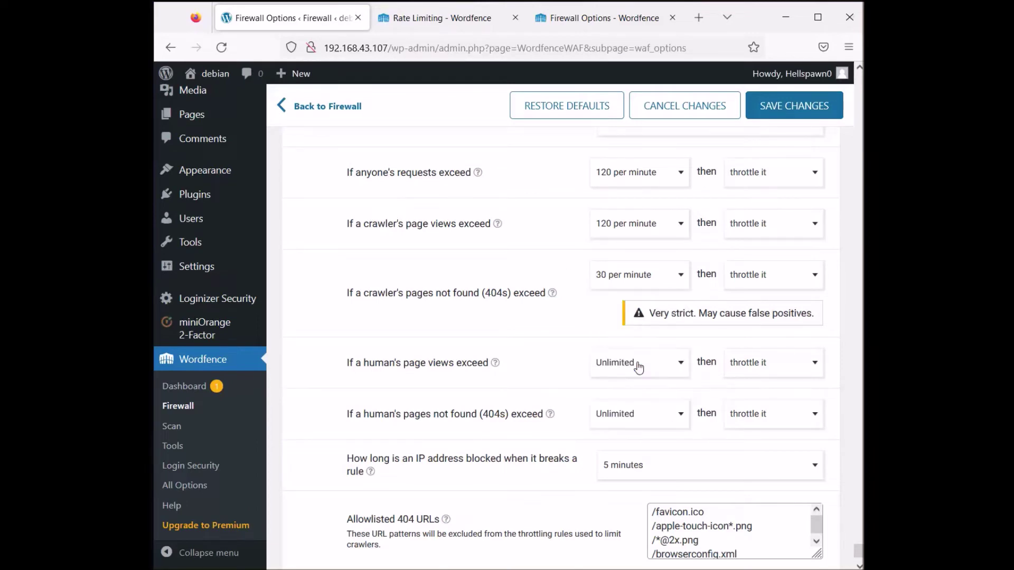
click(808, 276)
click(787, 327)
Step: Close the Rate Limiting help tab and scroll further down the firewall options
click(514, 20)
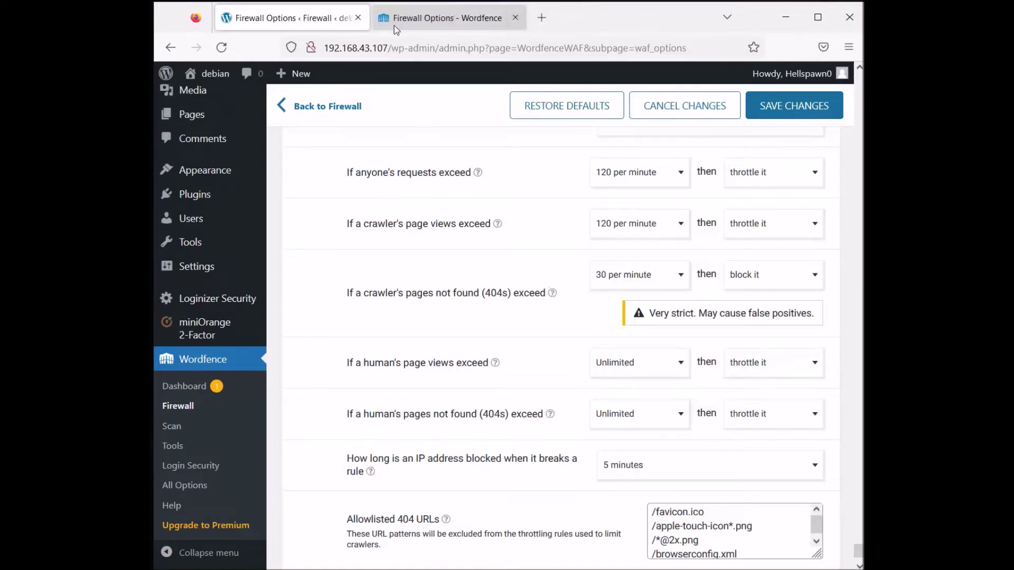
scroll(581, 265, down, 1)
scroll(582, 270, down, 1)
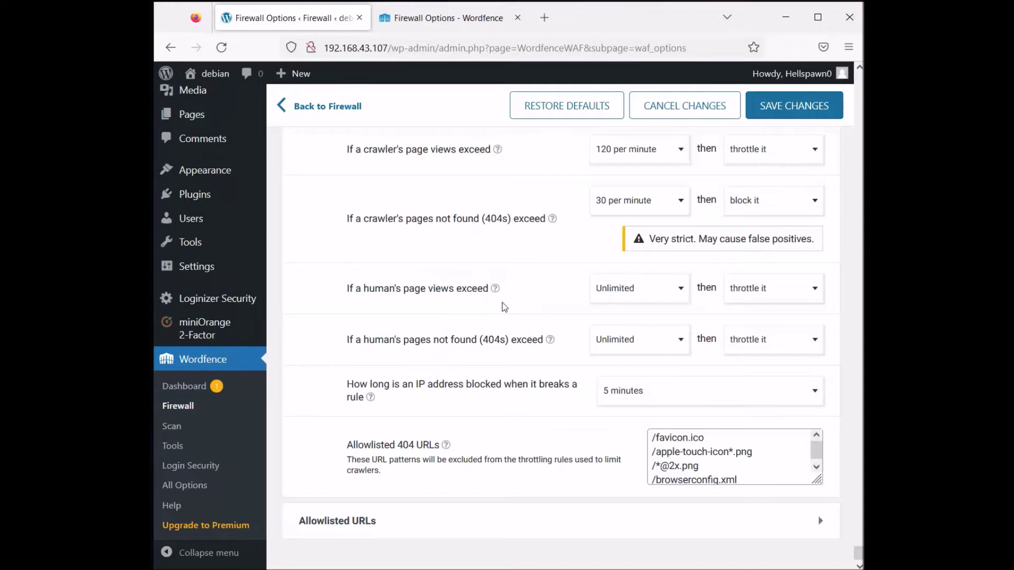
Step: Limit human page views to 120 per minute and open that setting's help article
click(674, 289)
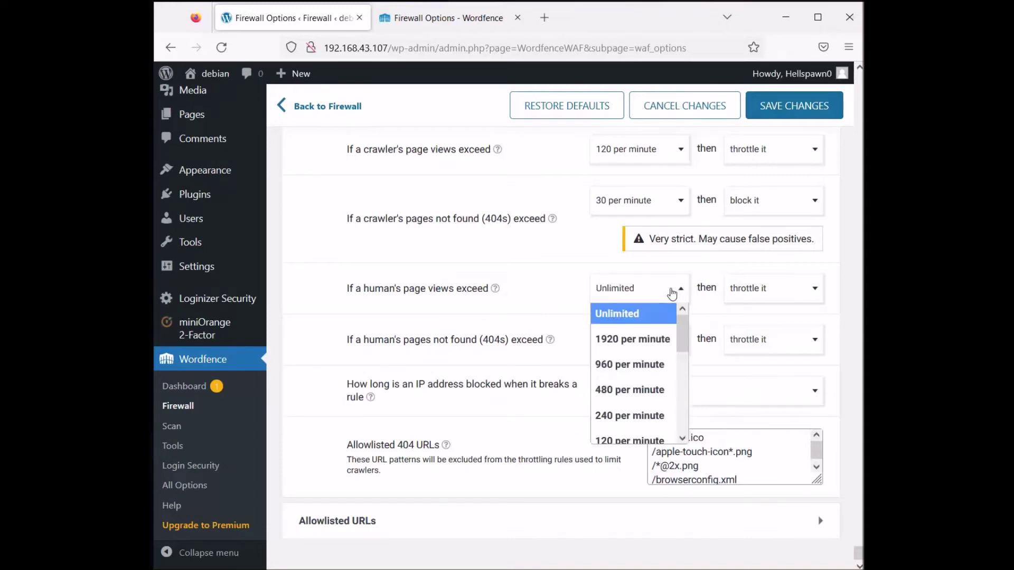
scroll(653, 364, down, 2)
scroll(640, 373, up, 1)
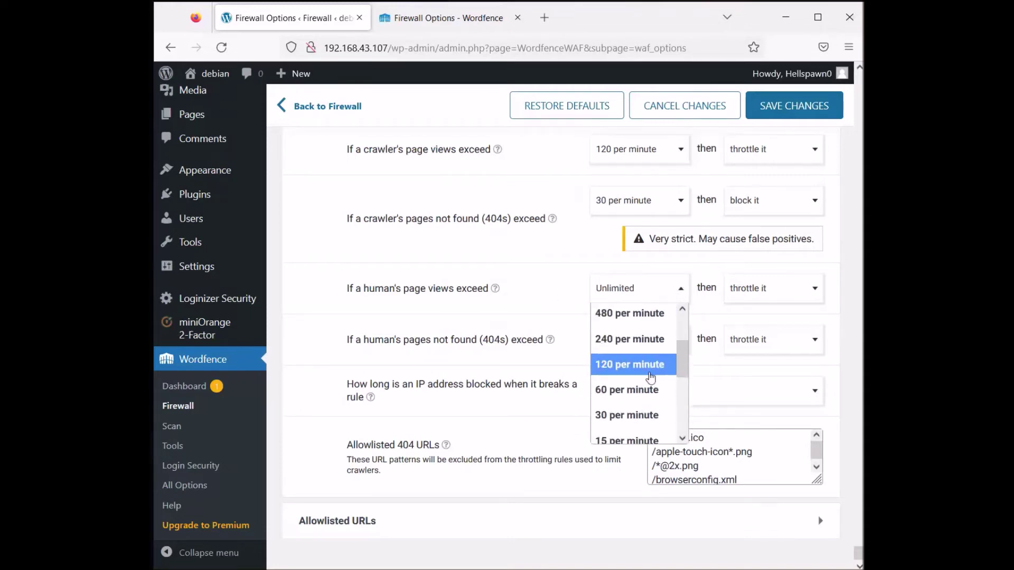
click(631, 366)
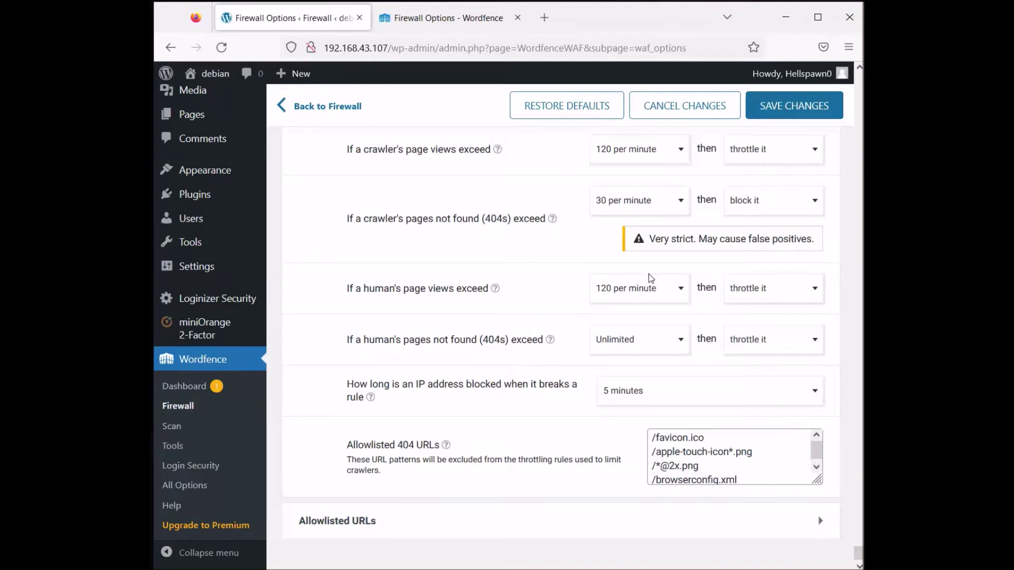
click(496, 289)
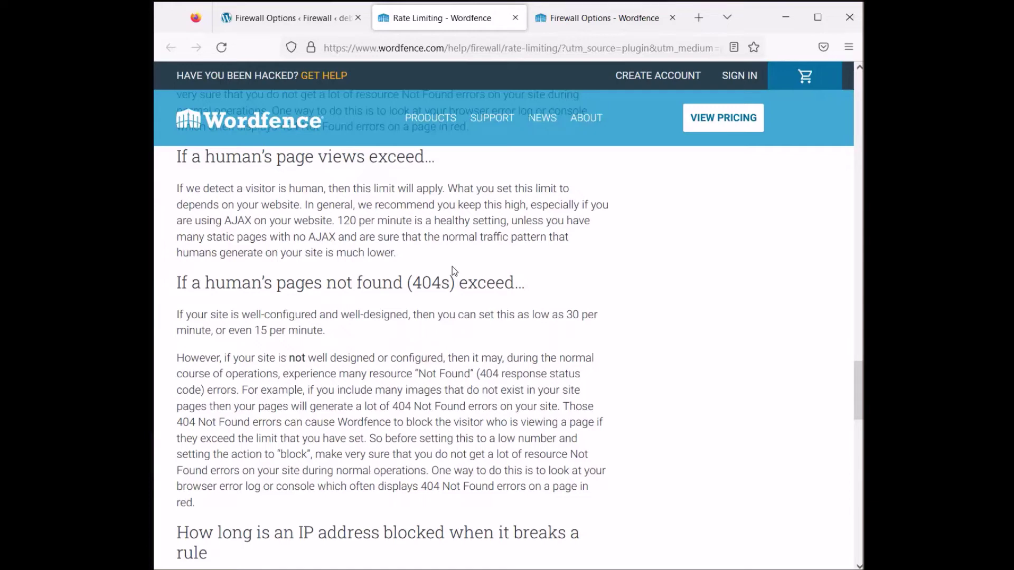
Step: Close the Rate Limiting help tab to return to Firewall Options
click(515, 18)
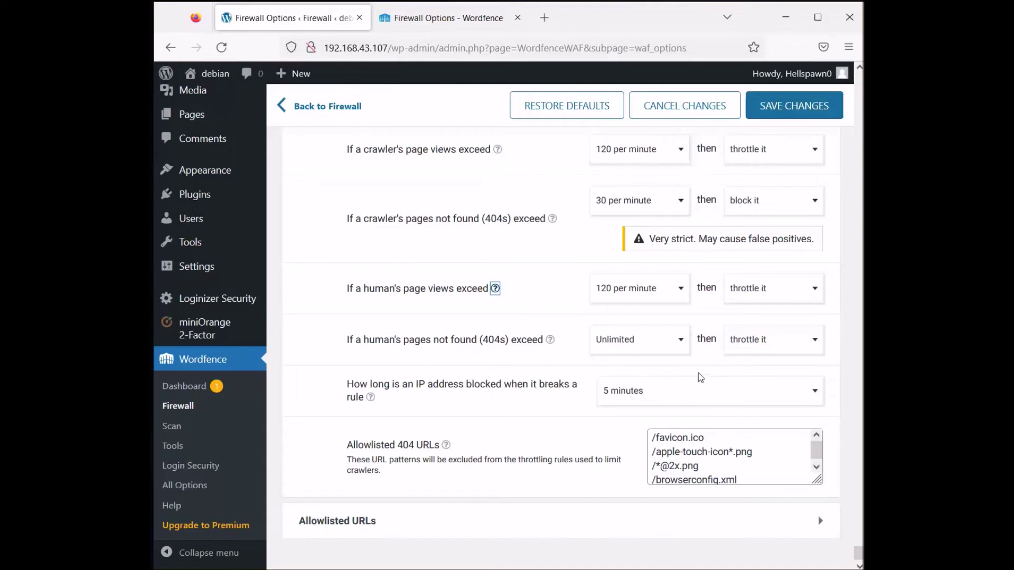
Step: Limit human pages-not-found (404s) to 15 per minute and open that rule's help
click(668, 344)
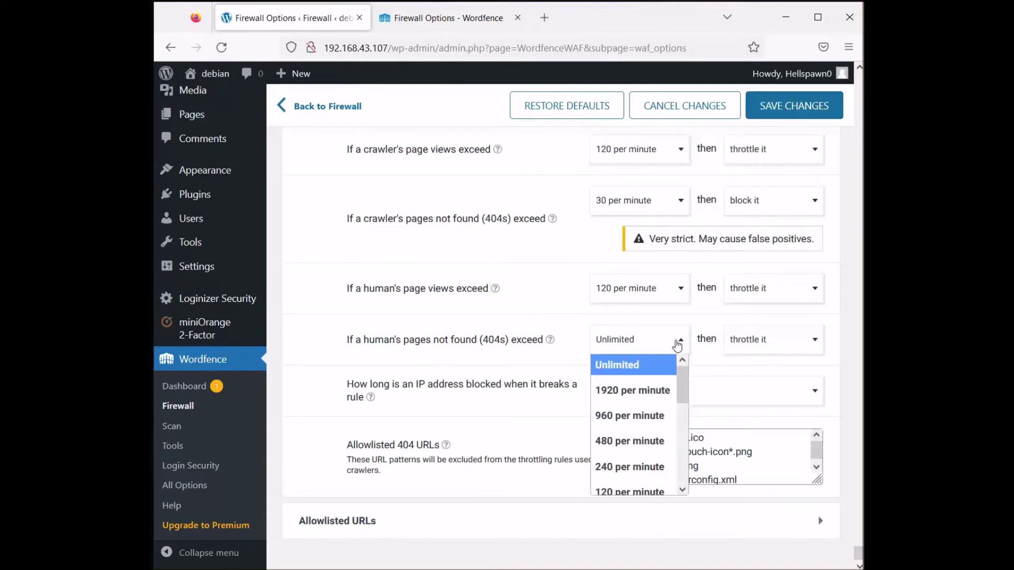
drag(683, 391, 683, 438)
click(643, 422)
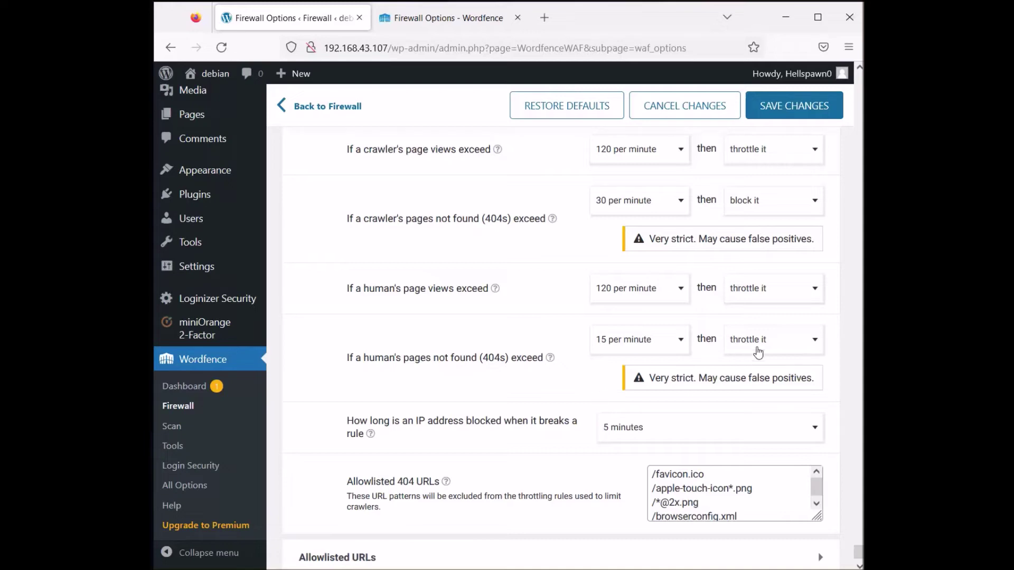
click(676, 340)
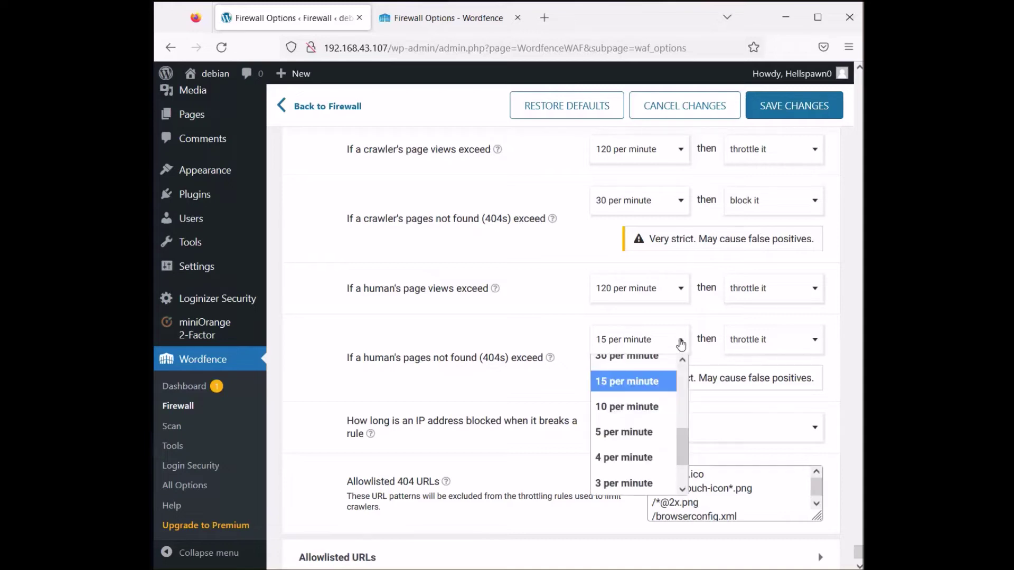
click(636, 380)
click(550, 358)
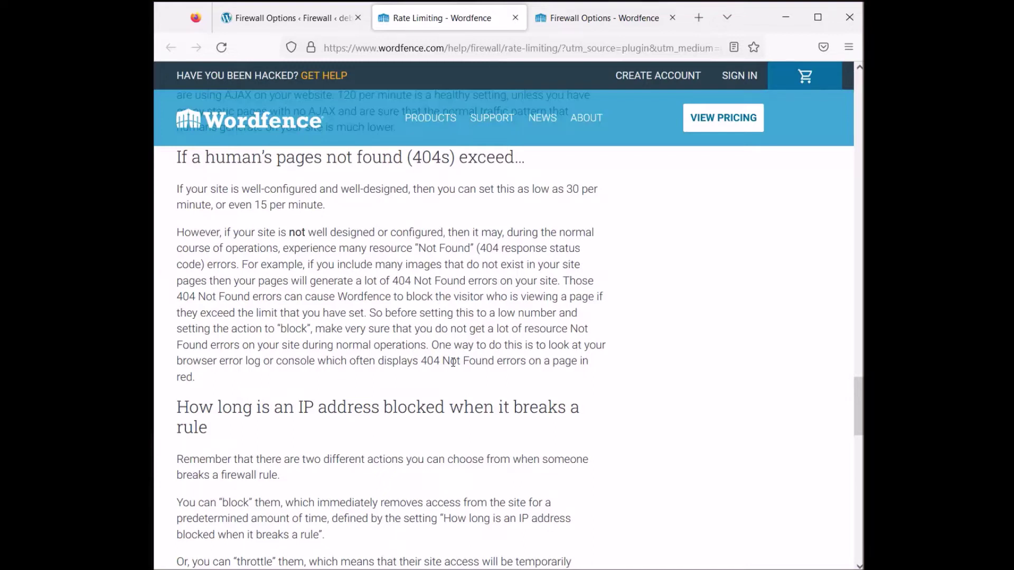
drag(287, 233, 377, 235)
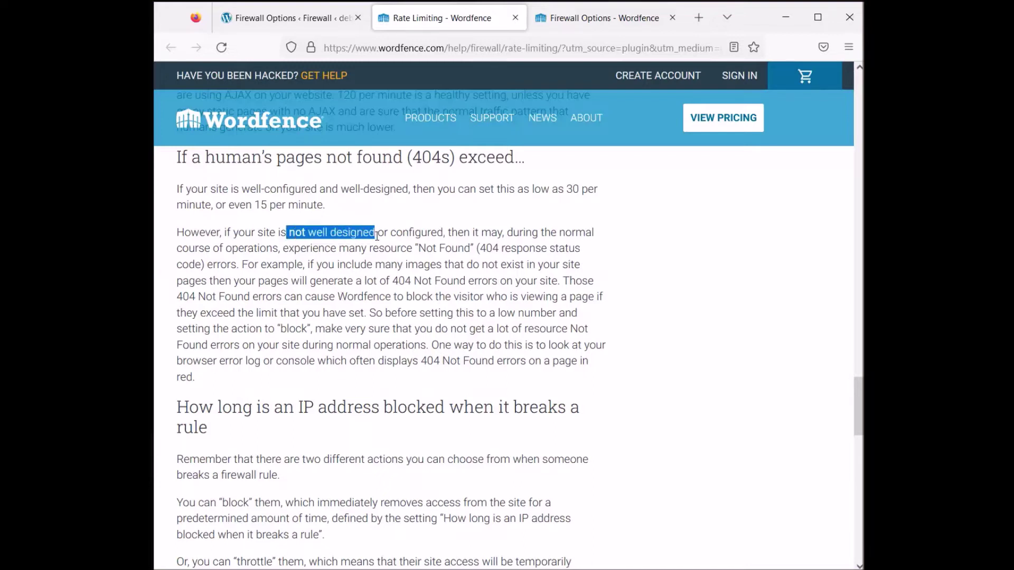
click(396, 235)
drag(397, 235, 423, 233)
click(484, 269)
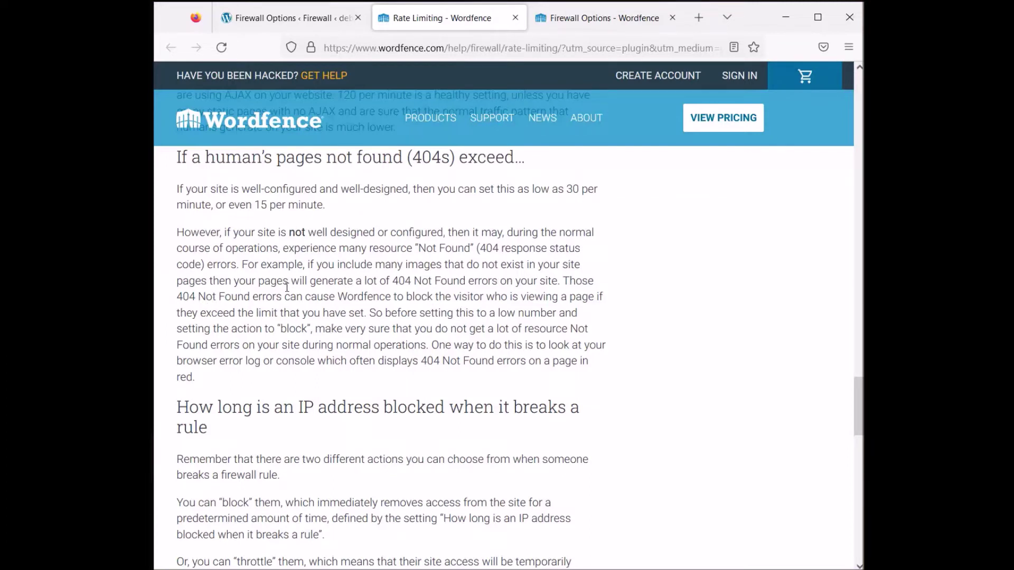
drag(391, 281, 415, 281)
click(427, 283)
drag(205, 297, 409, 301)
click(432, 300)
Step: Close the help tab and raise the human 404s limit from 15 to 30 per minute
click(515, 17)
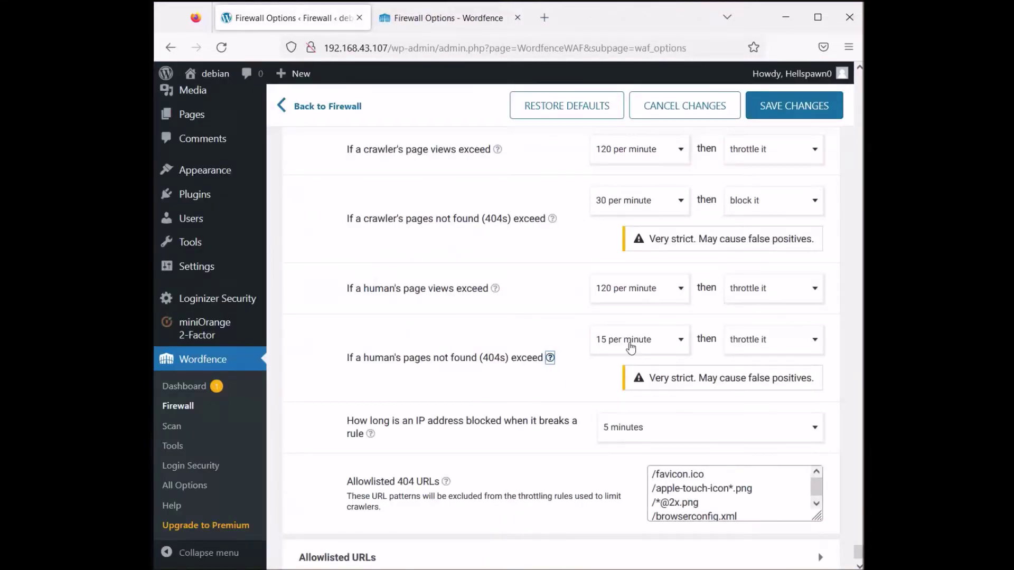
click(681, 341)
scroll(683, 440, up, 1)
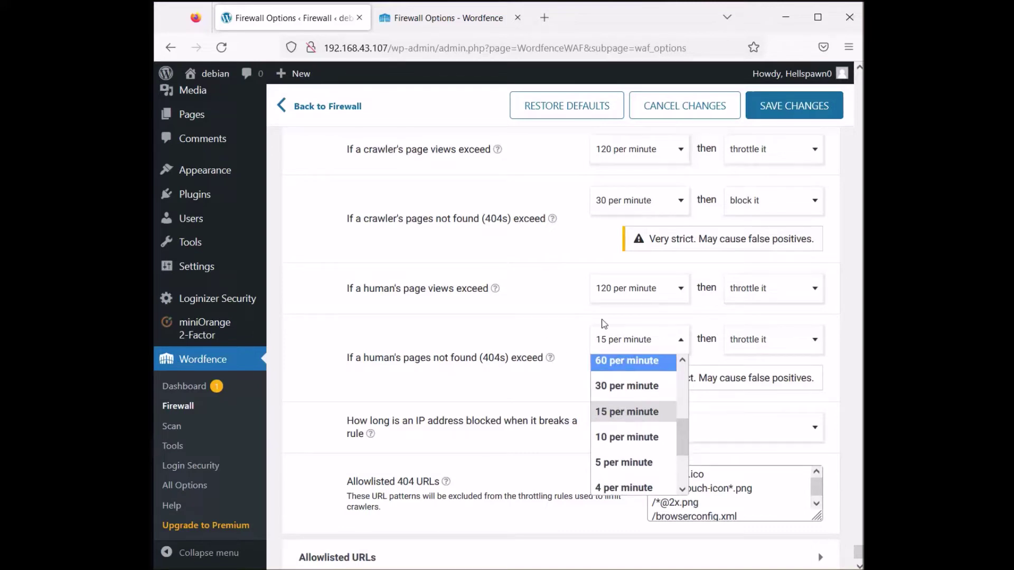
click(634, 387)
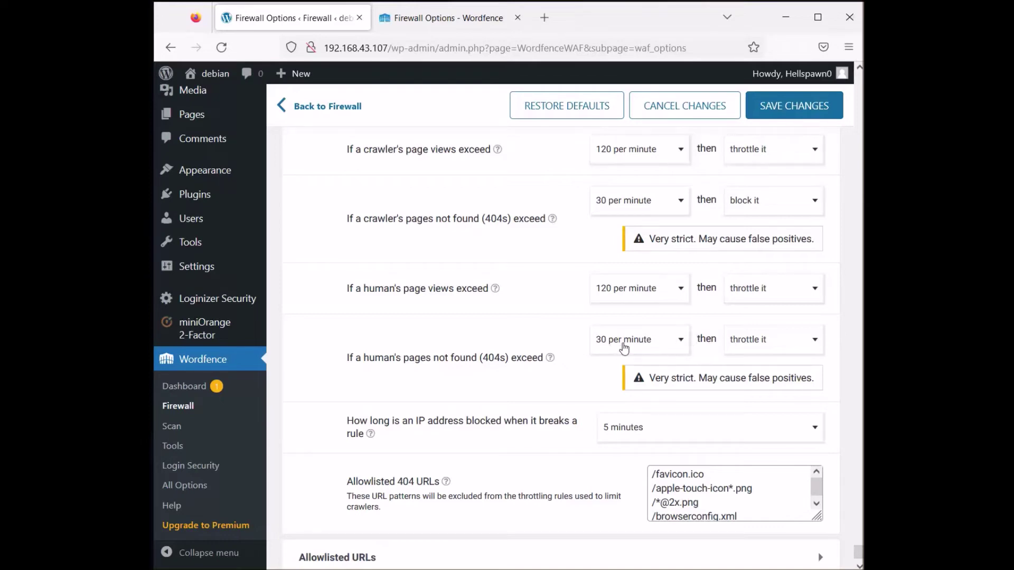
scroll(512, 327, down, 2)
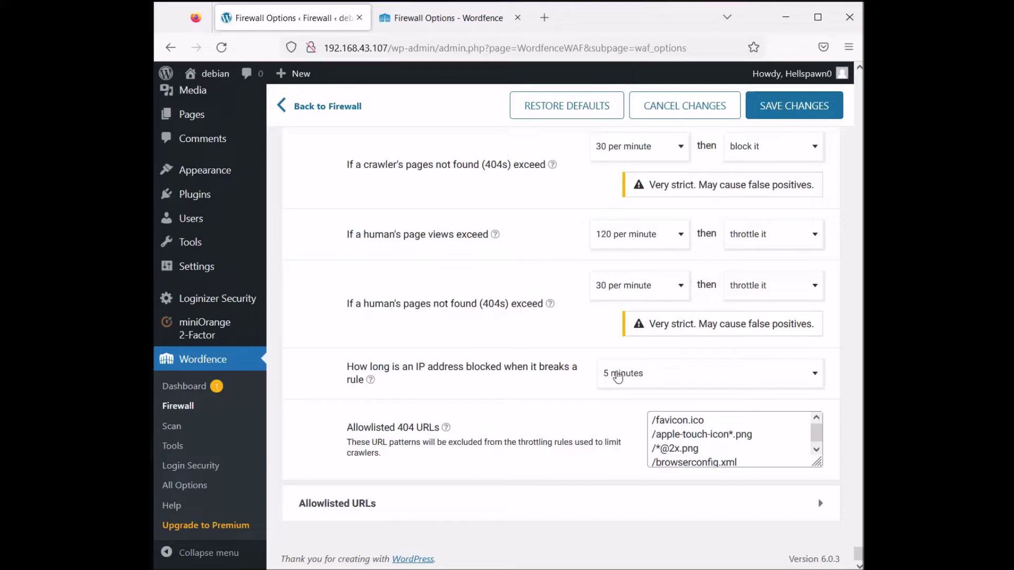
scroll(613, 380, up, 3)
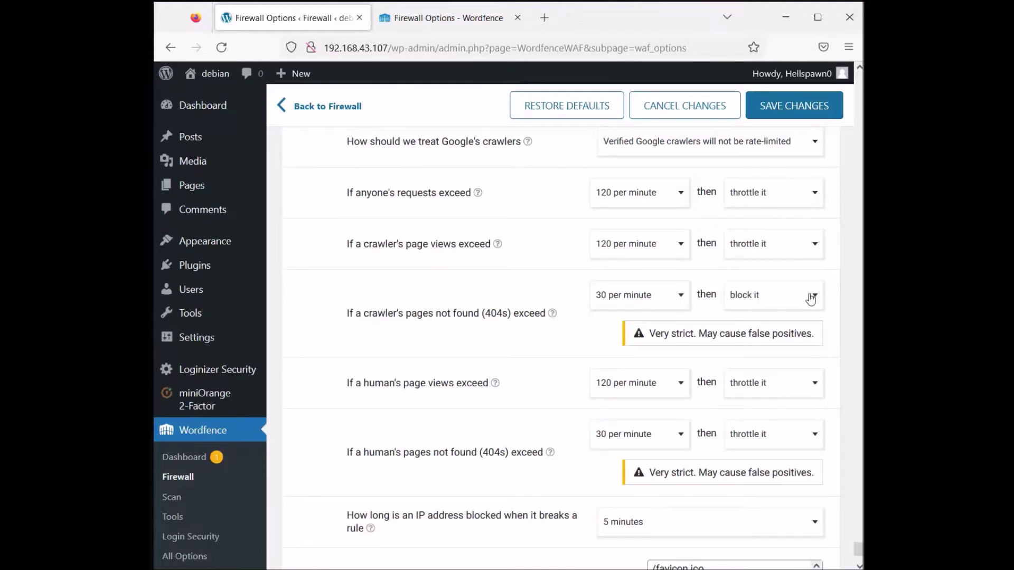
drag(346, 315, 562, 312)
click(584, 396)
scroll(606, 432, down, 3)
scroll(792, 338, up, 2)
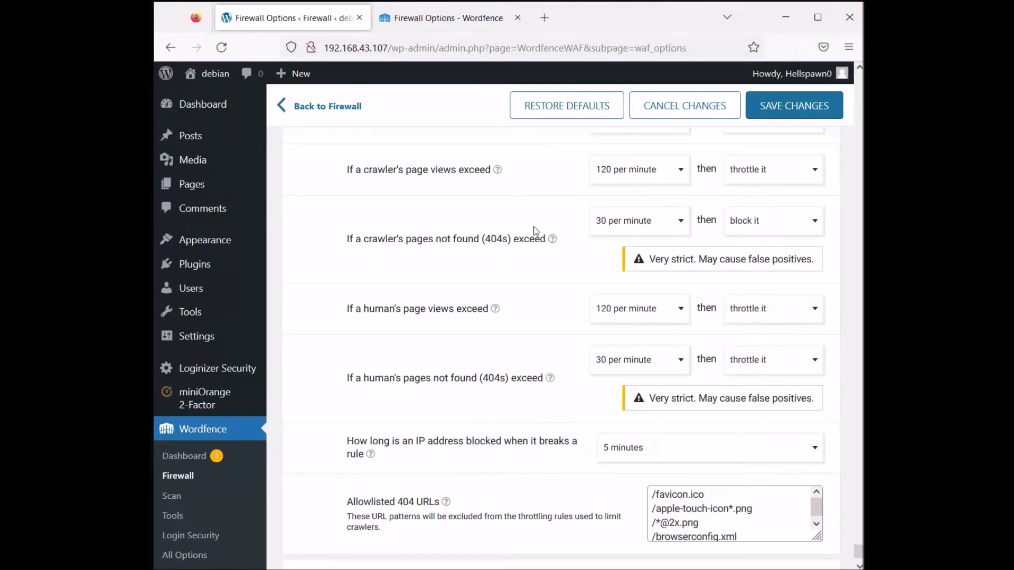
scroll(692, 267, down, 2)
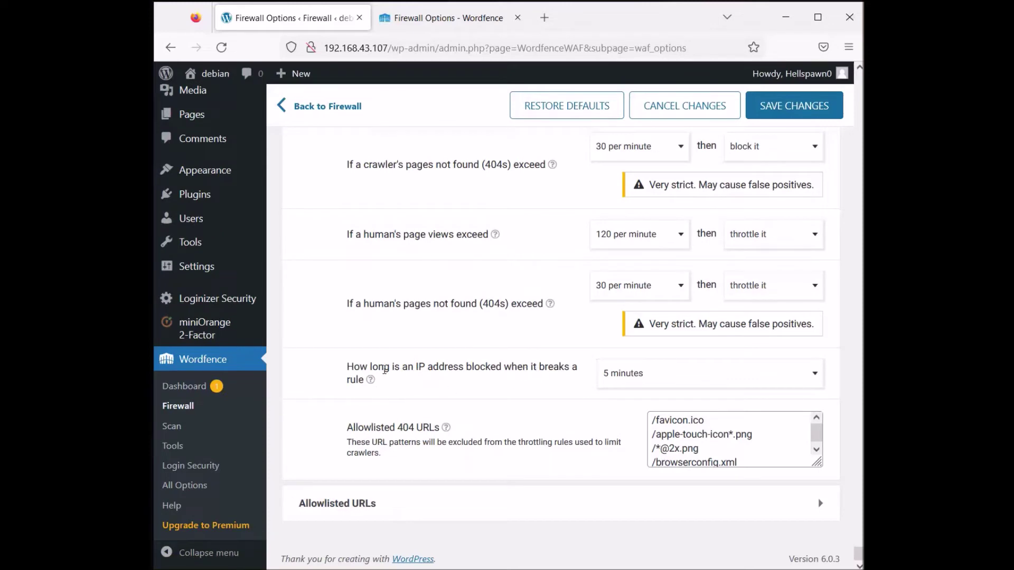
drag(368, 368, 482, 368)
click(509, 383)
click(643, 373)
click(564, 384)
Step: Review the Allowlisted 404 URLs list, including the /apple-touch-icon*.png entry
drag(657, 423, 765, 455)
click(765, 454)
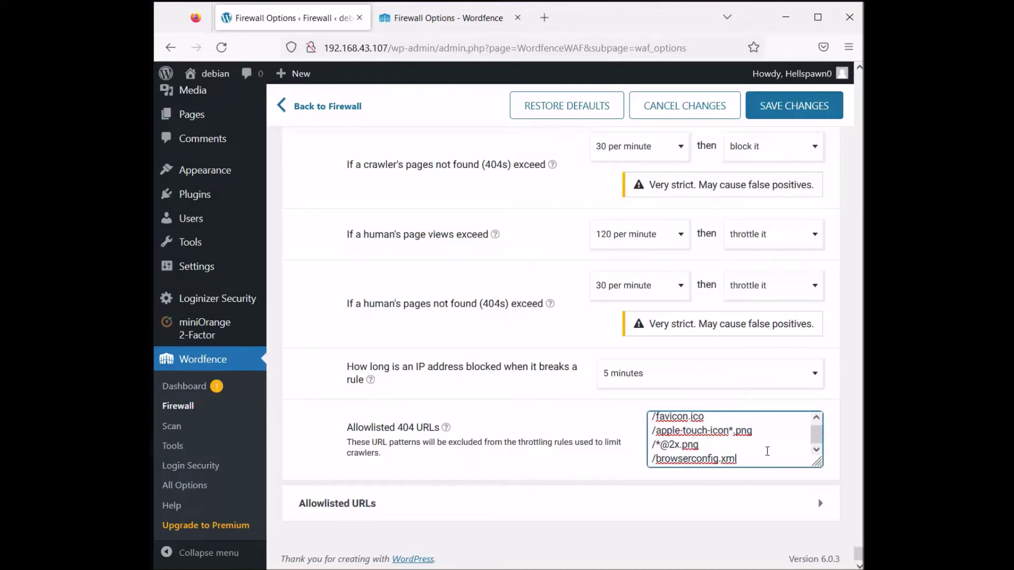
scroll(768, 452, up, 1)
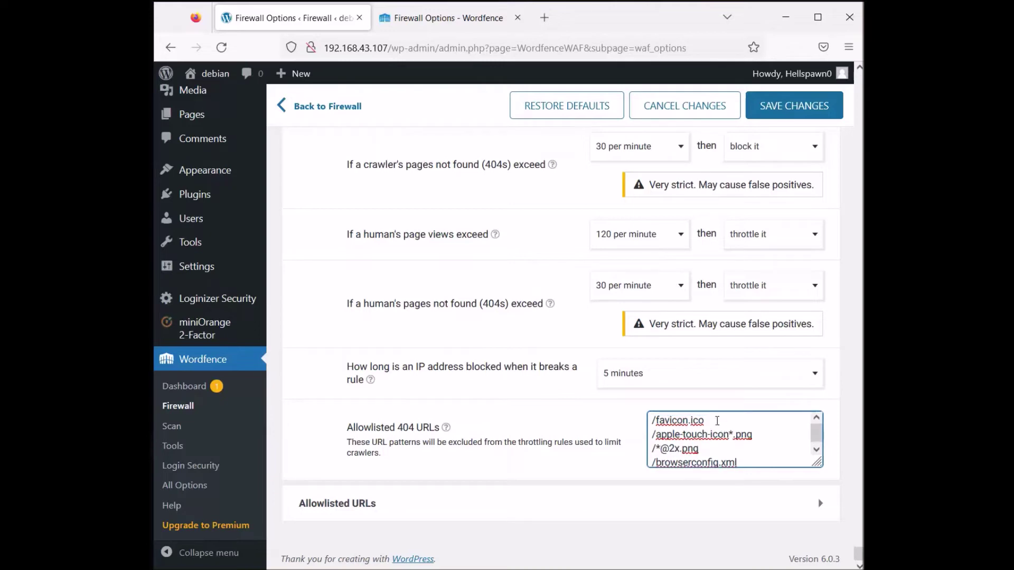
click(771, 438)
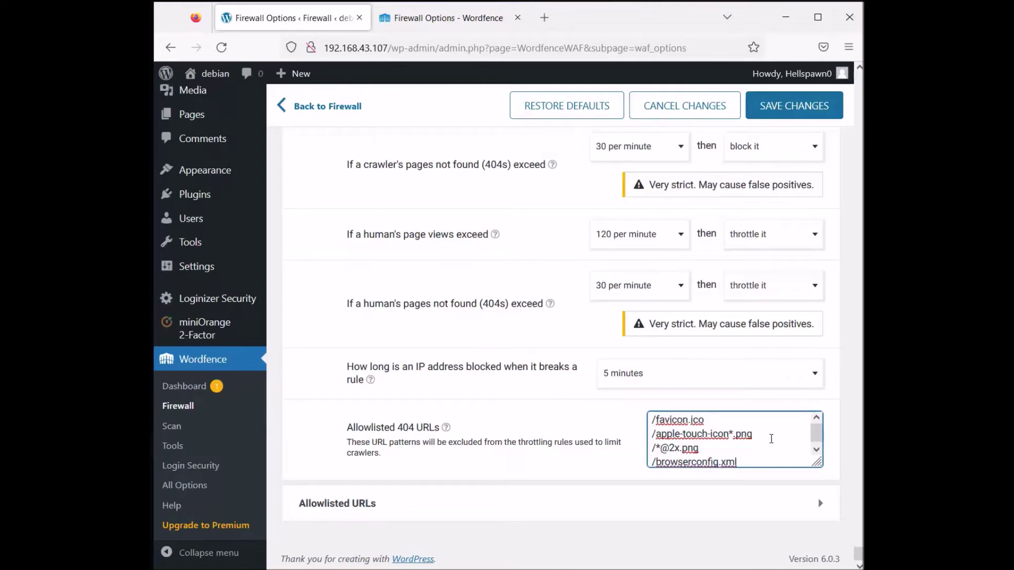
scroll(771, 439, down, 1)
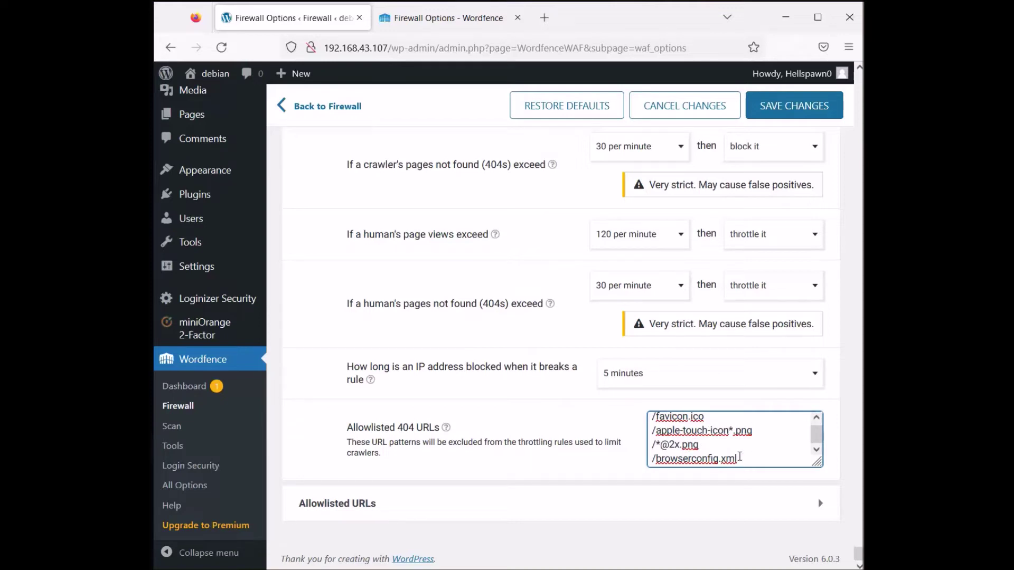
key(alt+Tab)
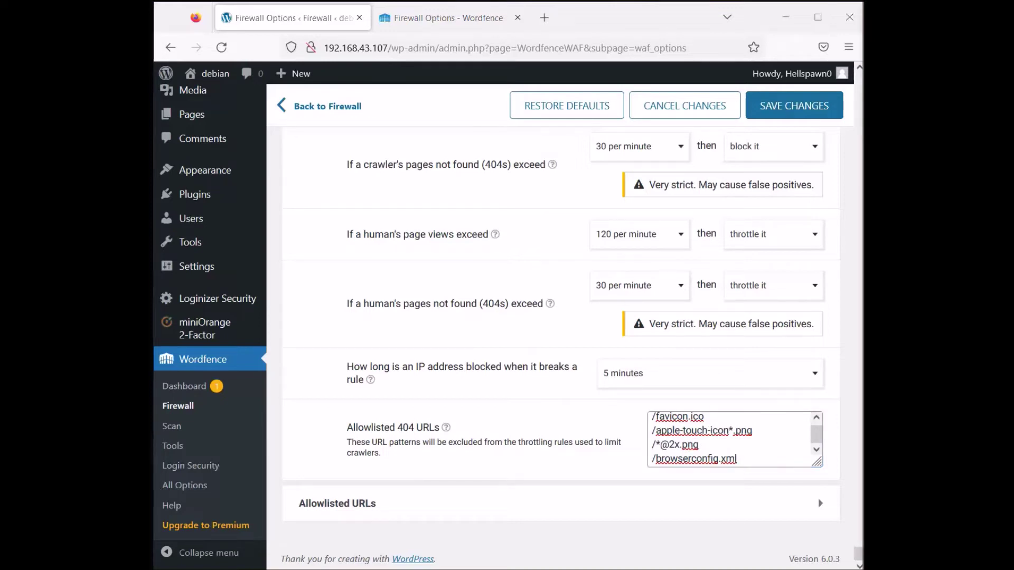
Step: Expand Allowlisted URLs, read the learning mode explanation, and save the firewall options
click(412, 515)
scroll(560, 422, down, 5)
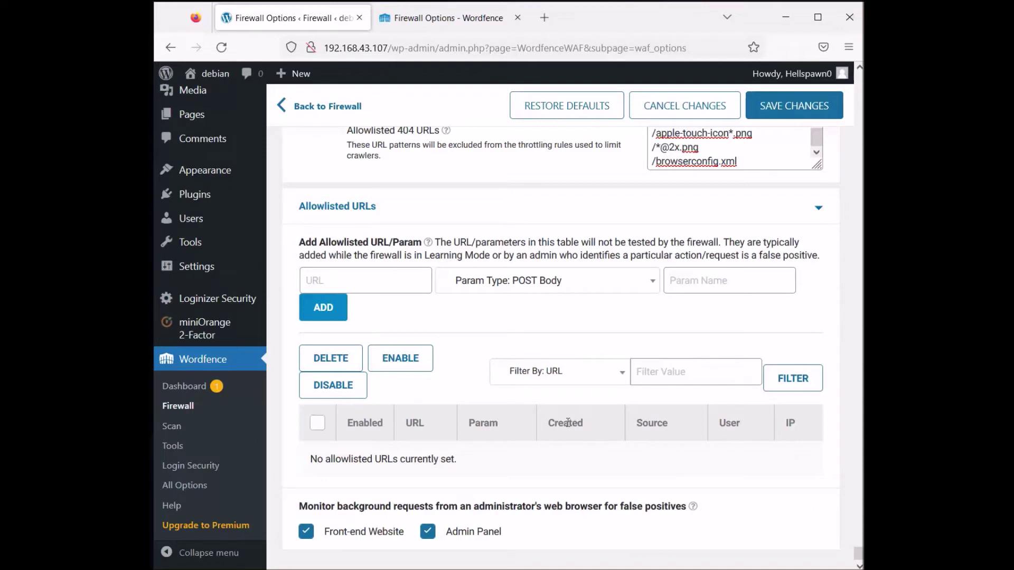
scroll(629, 322, down, 1)
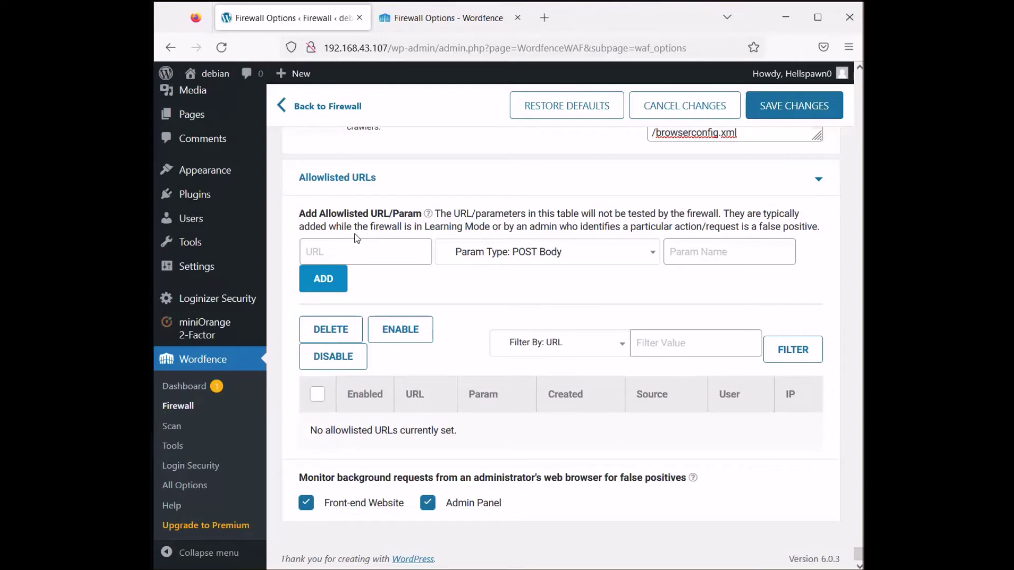
drag(433, 227, 677, 227)
click(606, 287)
scroll(435, 359, up, 2)
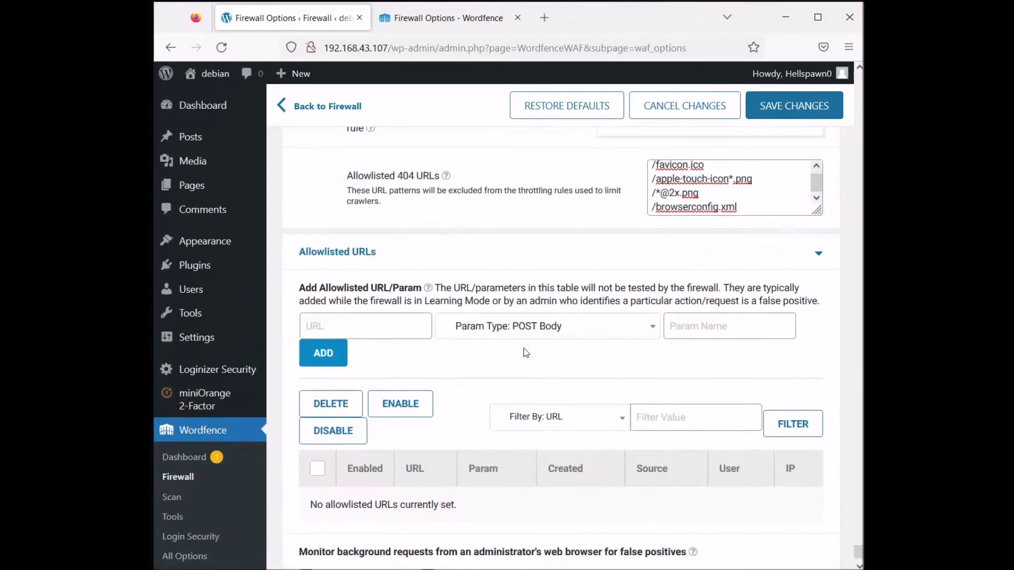
scroll(527, 353, up, 5)
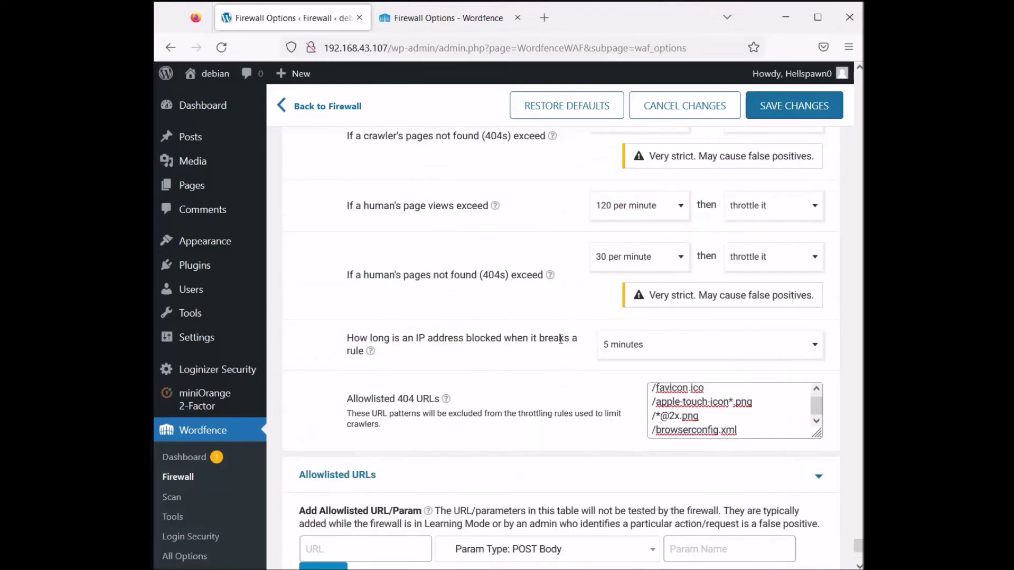
click(771, 114)
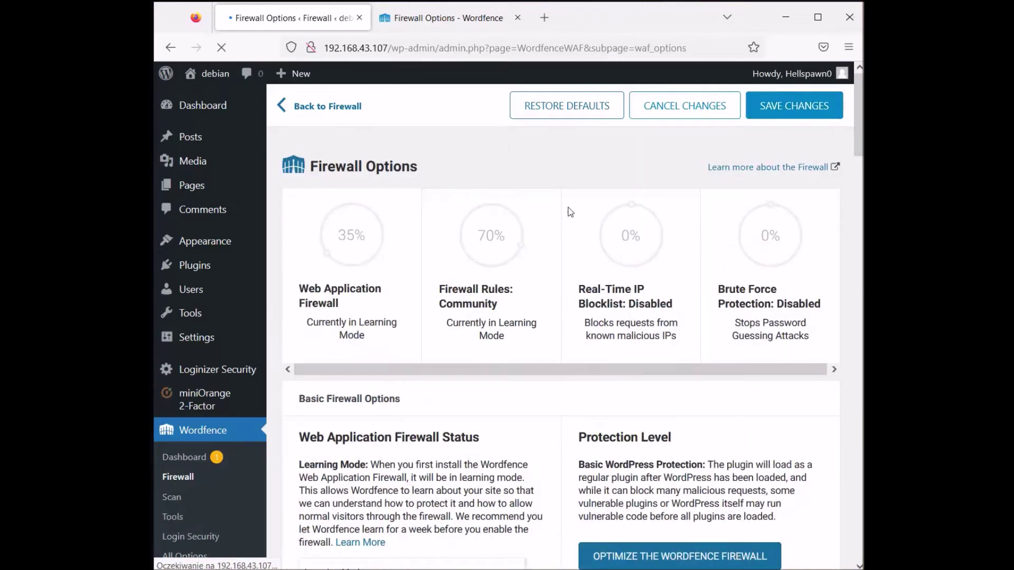
scroll(527, 157, down, 6)
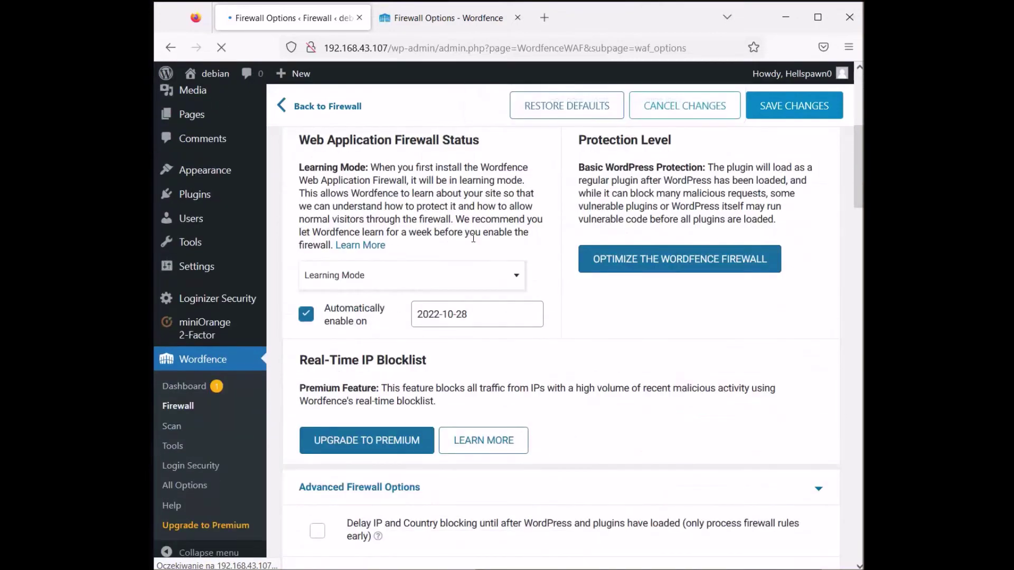
scroll(509, 284, down, 15)
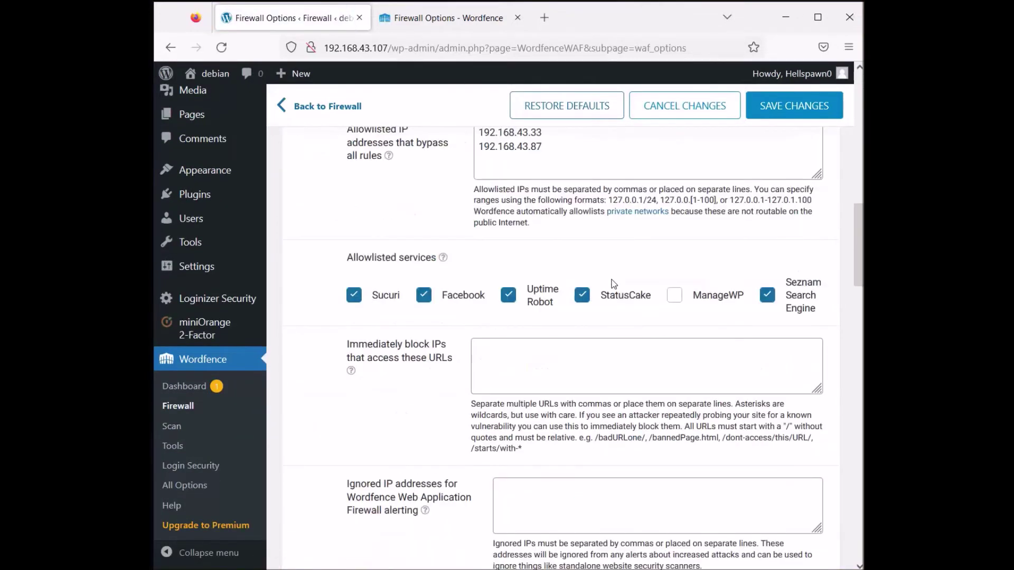
scroll(614, 285, down, 10)
scroll(613, 280, up, 20)
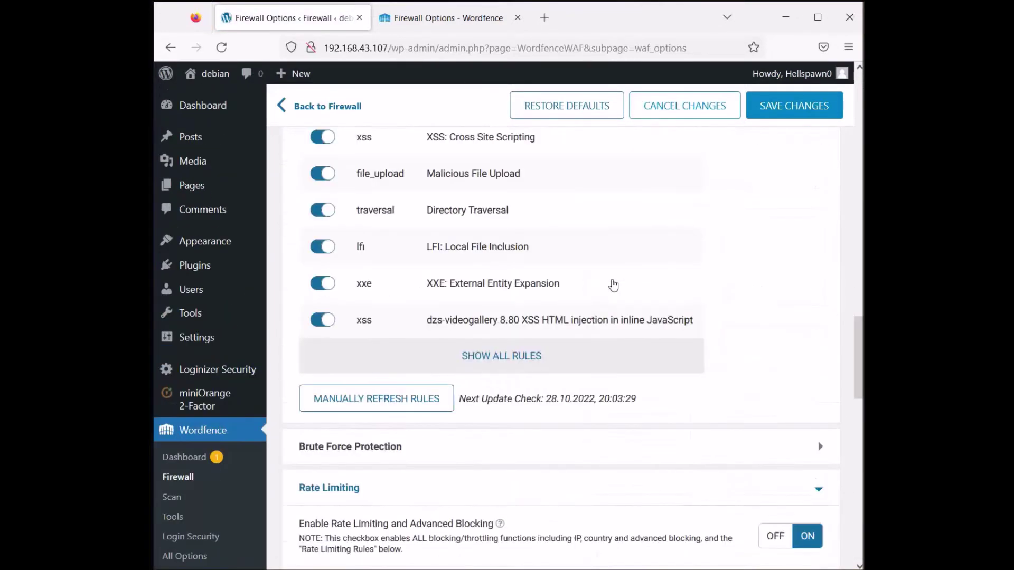
click(170, 501)
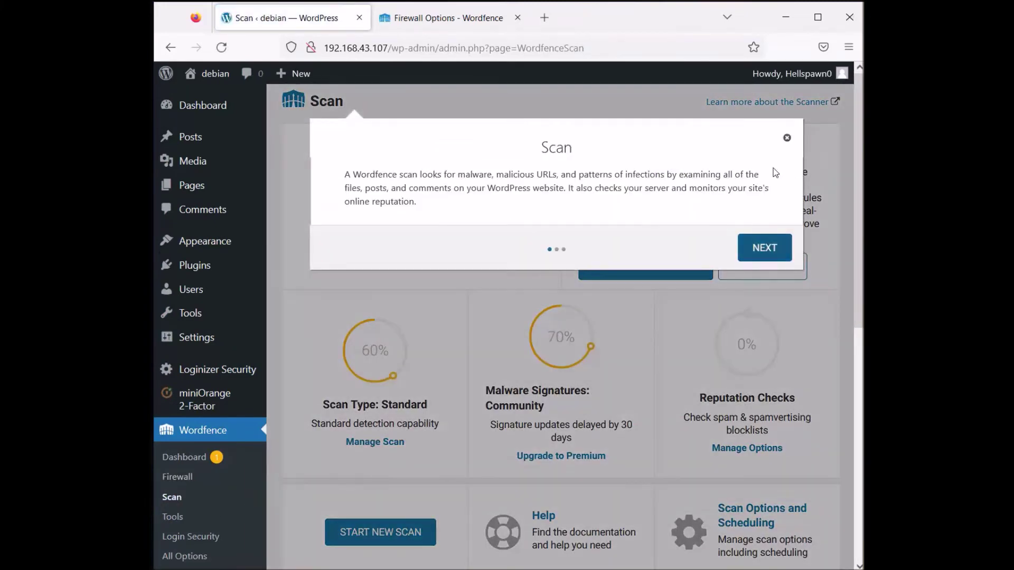
Step: Dismiss the Scan page tour and scroll down to the Oct 21 quick scan results
click(787, 138)
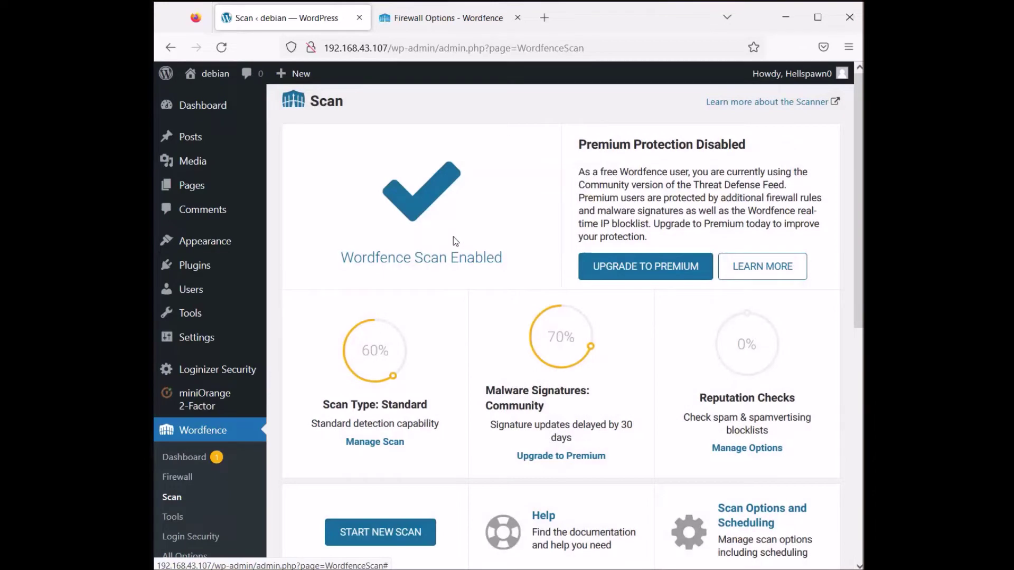
scroll(478, 169, down, 5)
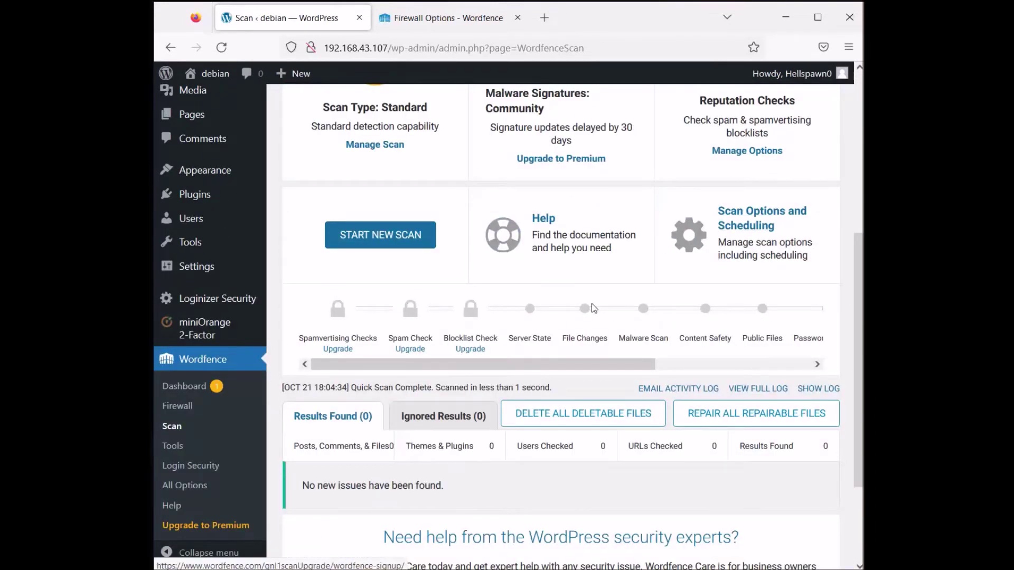
scroll(629, 303, down, 2)
scroll(615, 310, up, 5)
scroll(615, 309, down, 1)
scroll(617, 311, down, 2)
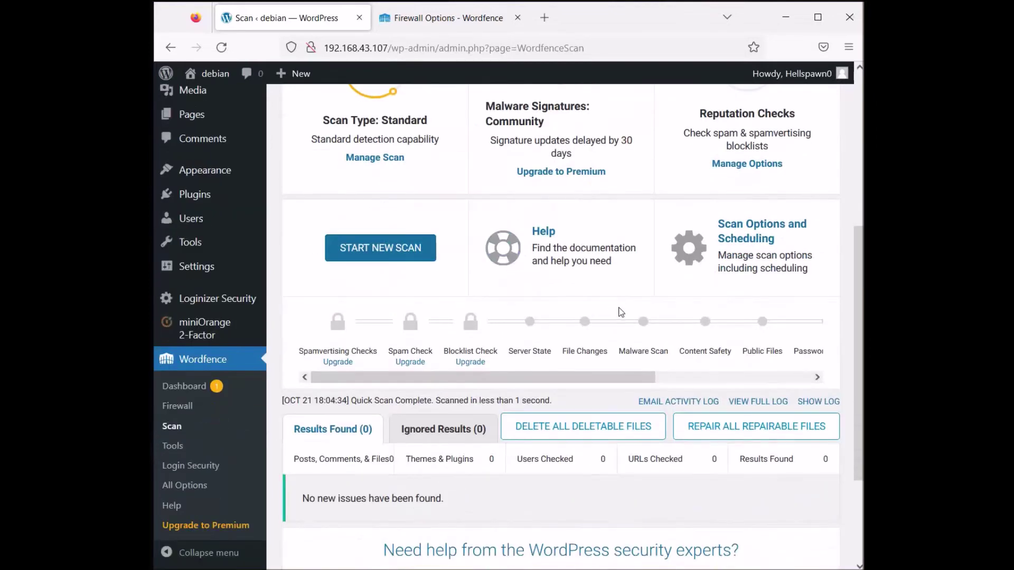
Step: Run a new scan, resuming paused status updates, until it covers 3907 files with no issues
click(380, 259)
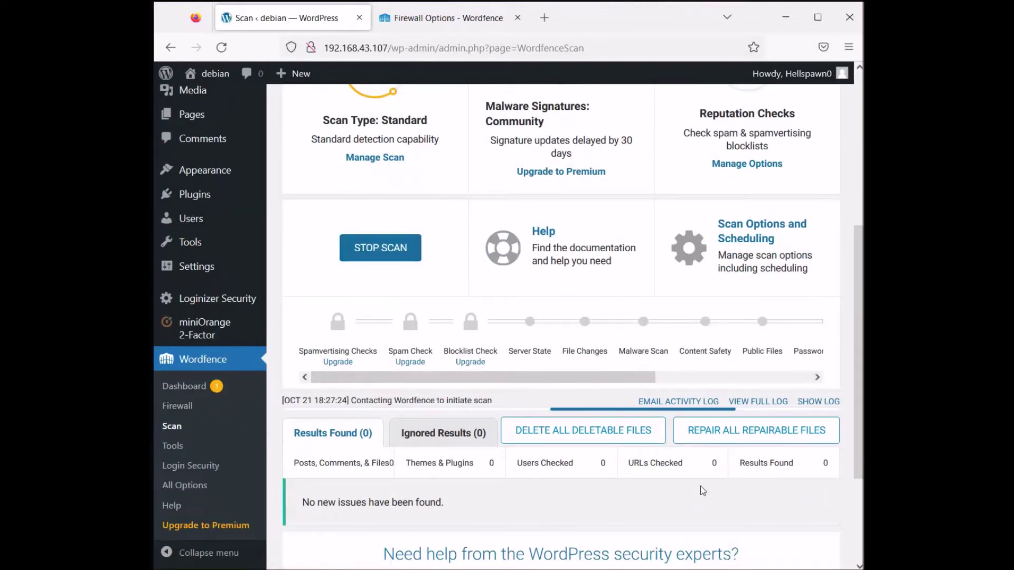
scroll(698, 496, up, 3)
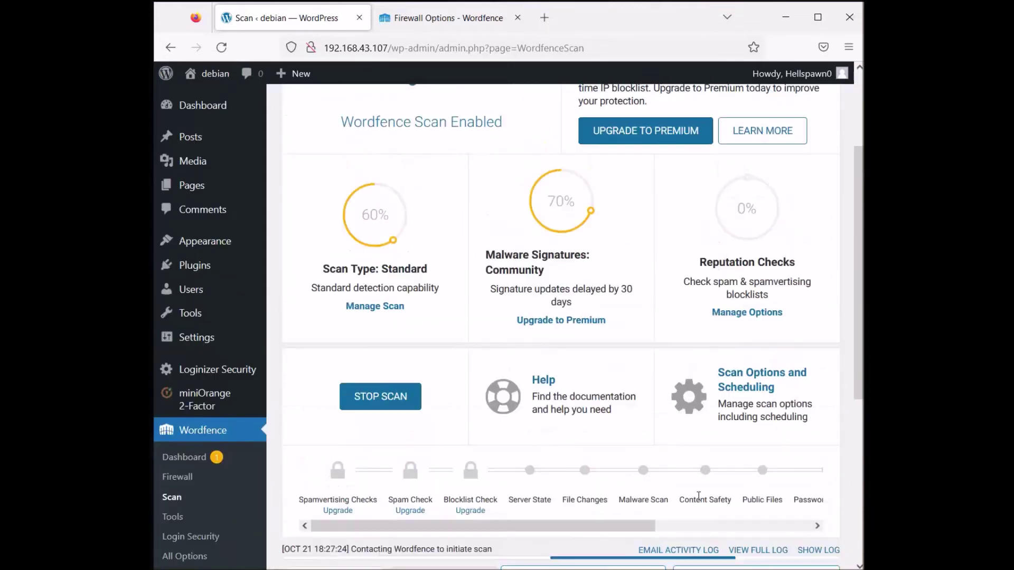
scroll(699, 496, down, 2)
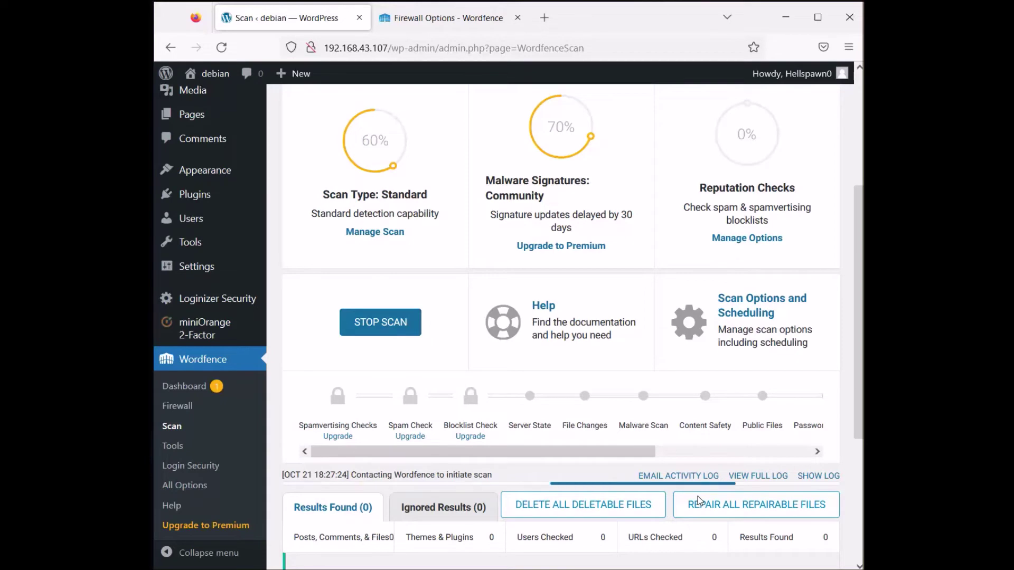
scroll(699, 497, down, 3)
scroll(698, 495, up, 3)
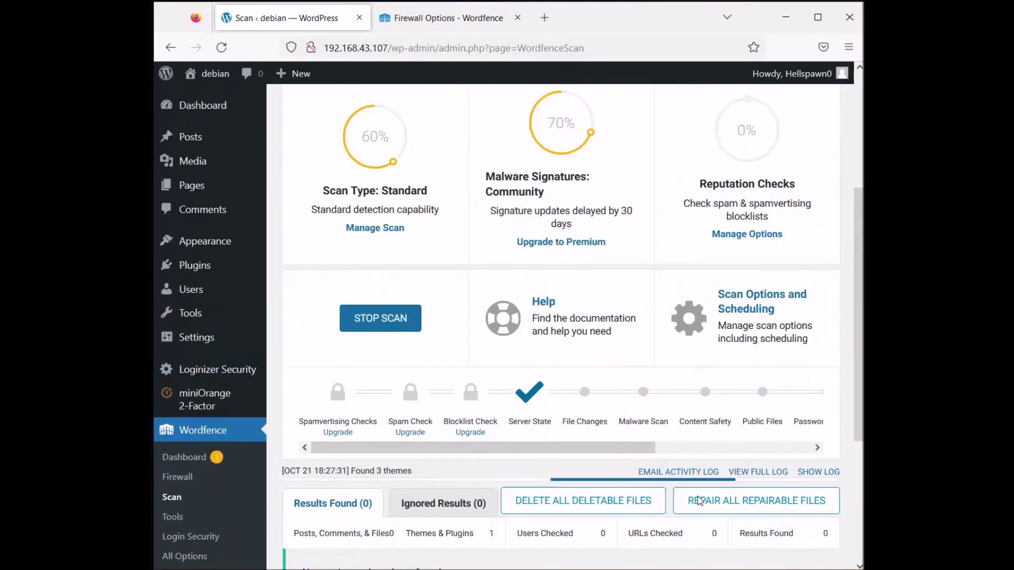
scroll(698, 499, down, 2)
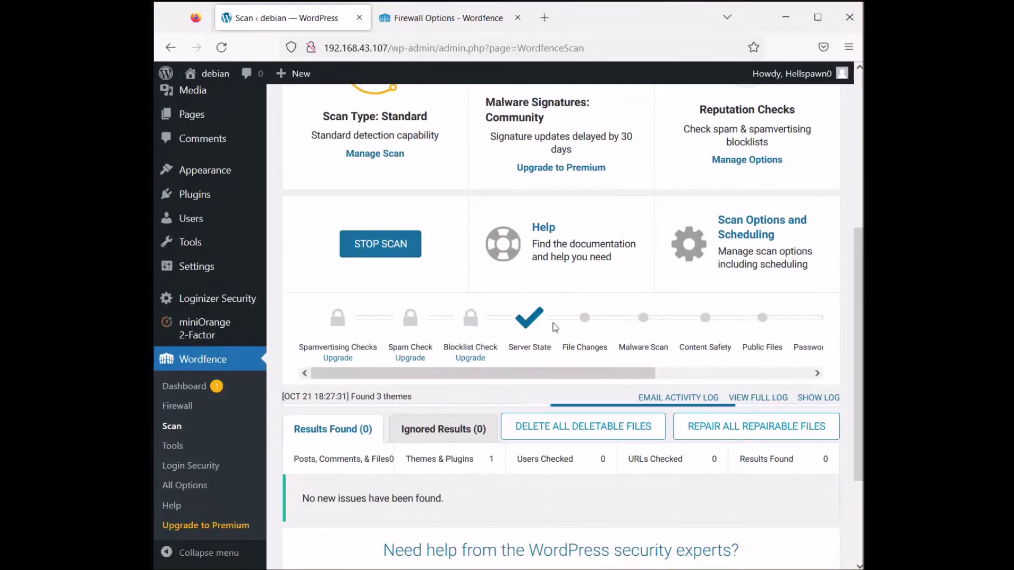
drag(603, 373, 759, 376)
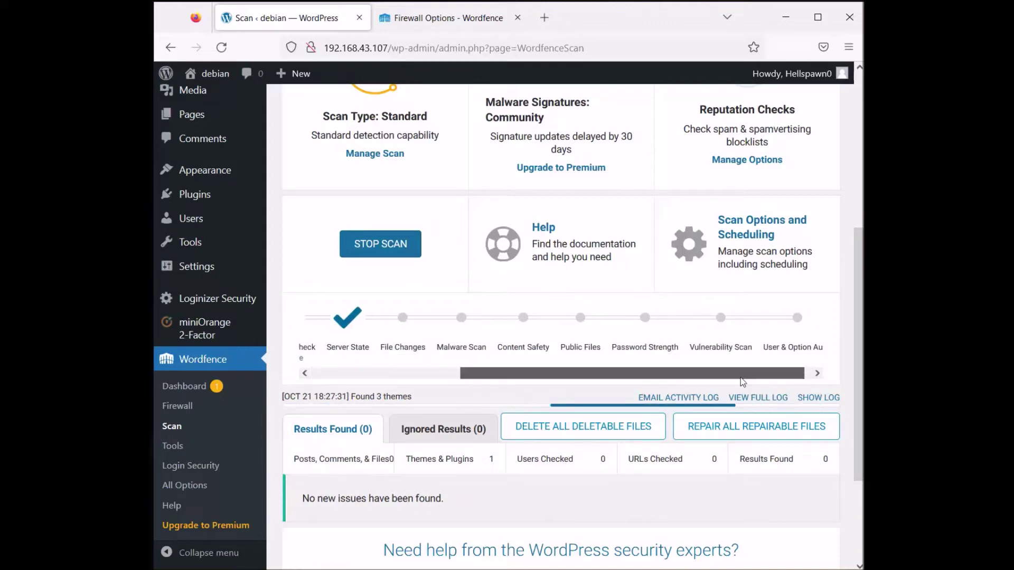
drag(657, 379, 568, 379)
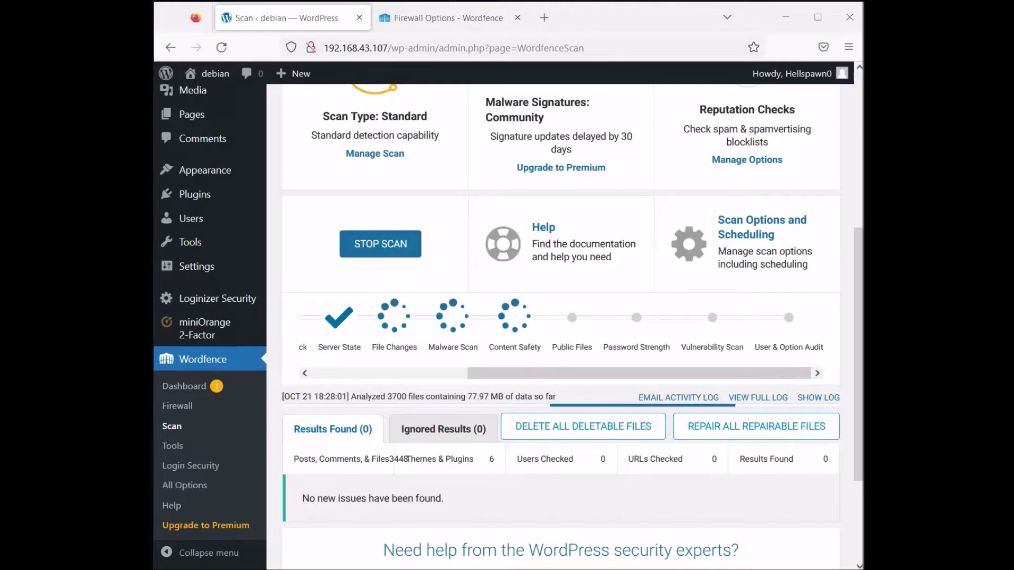
click(691, 330)
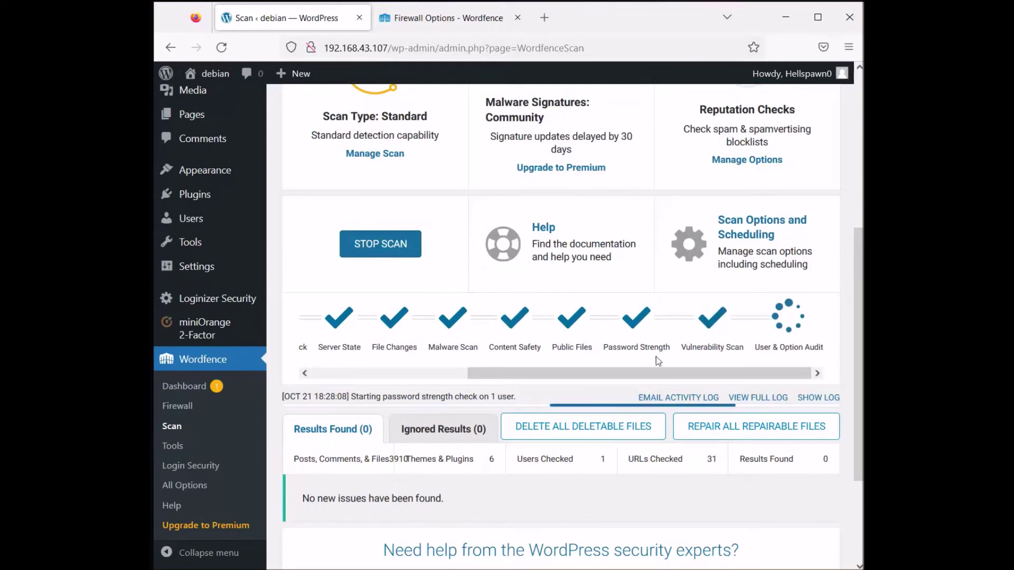
drag(651, 376, 674, 375)
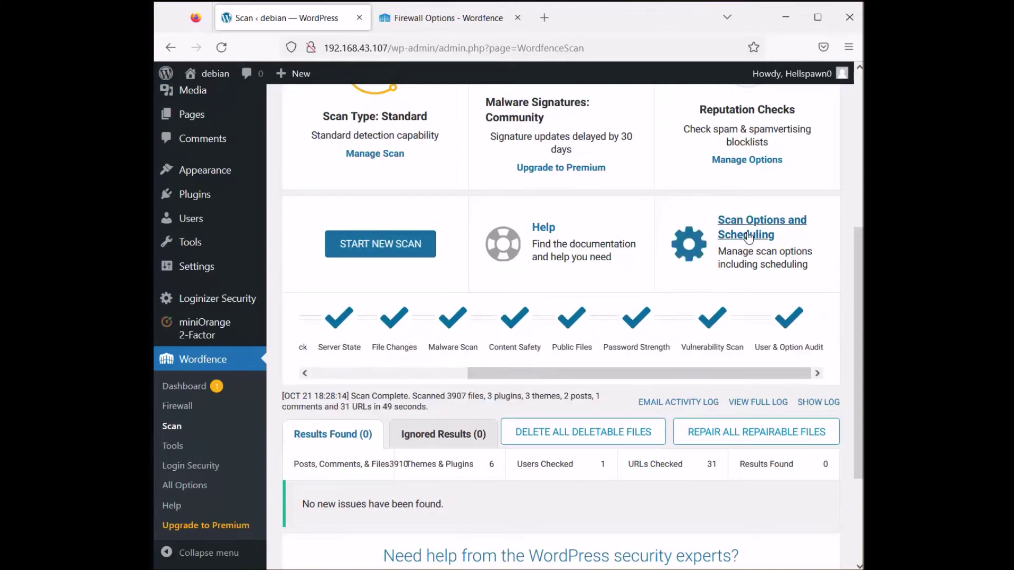
Step: Open Scan Options, pick High Sensitivity, then leave the page without saving
click(739, 253)
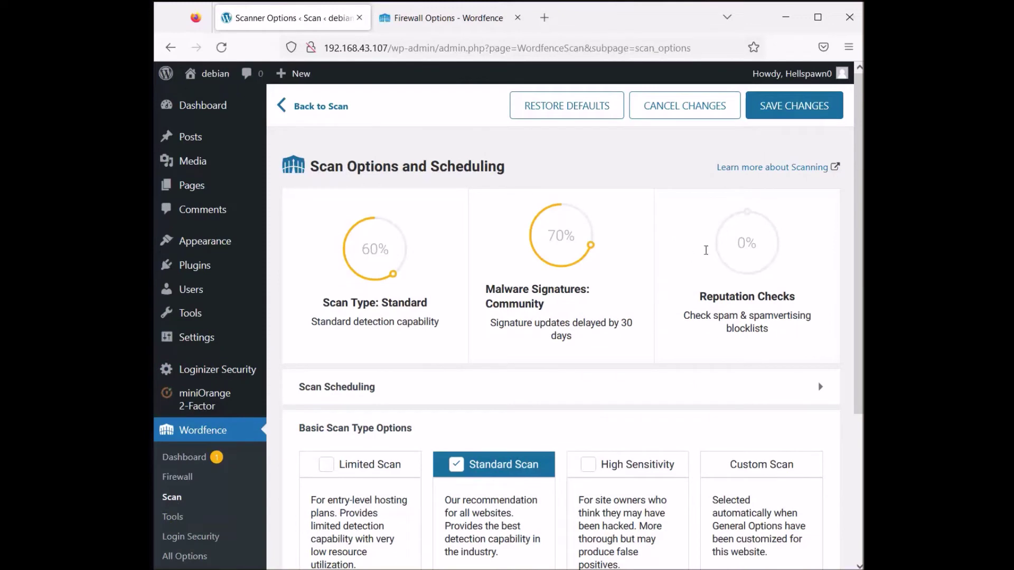
scroll(705, 250, down, 4)
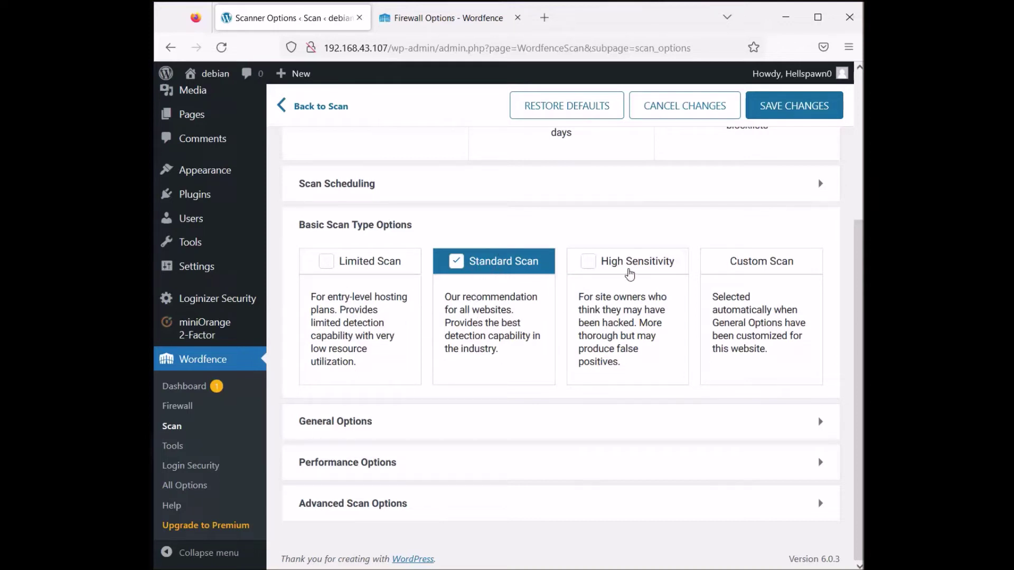
click(597, 270)
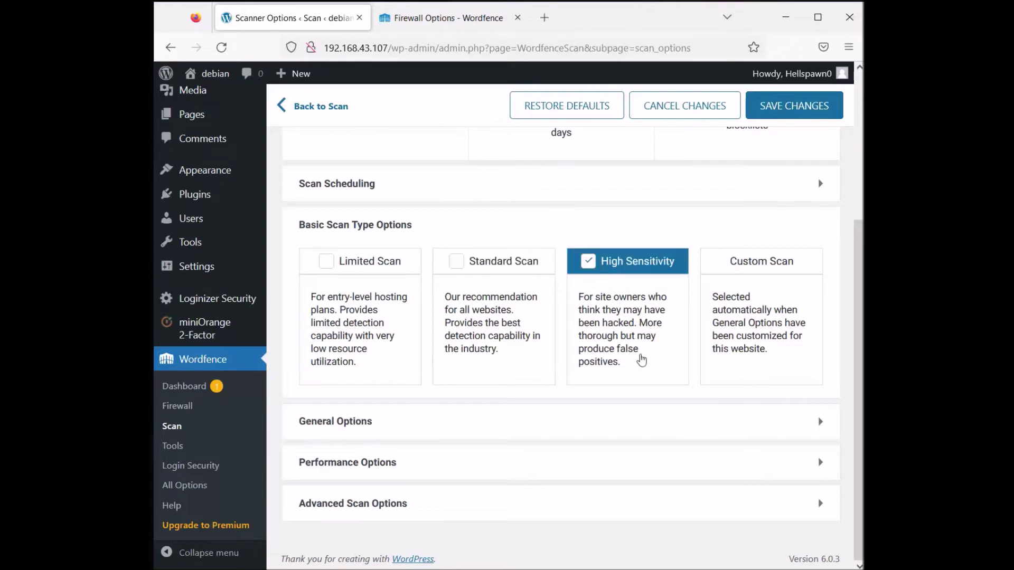
scroll(491, 359, up, 3)
scroll(487, 358, down, 3)
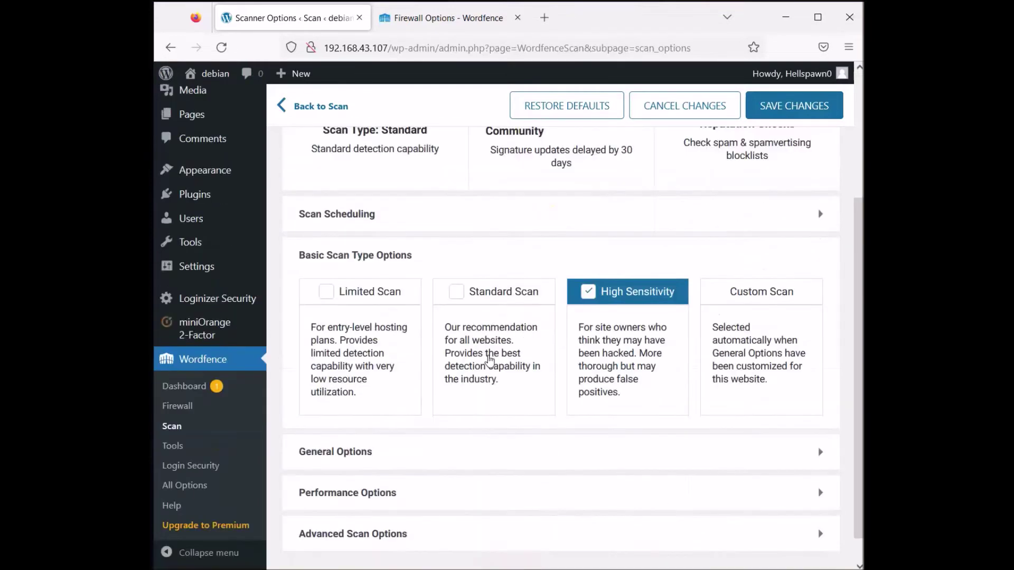
scroll(529, 374, up, 3)
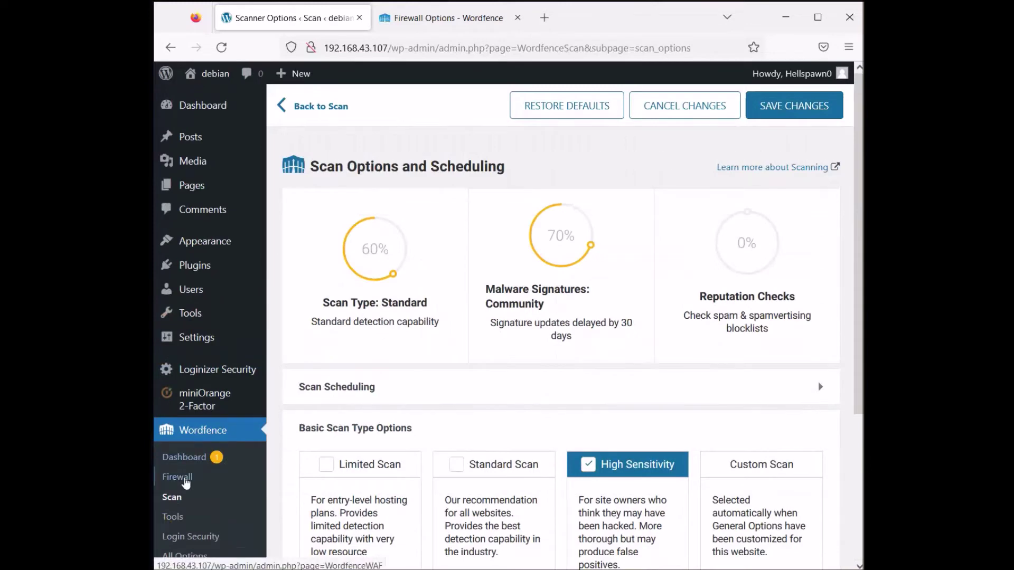
click(172, 497)
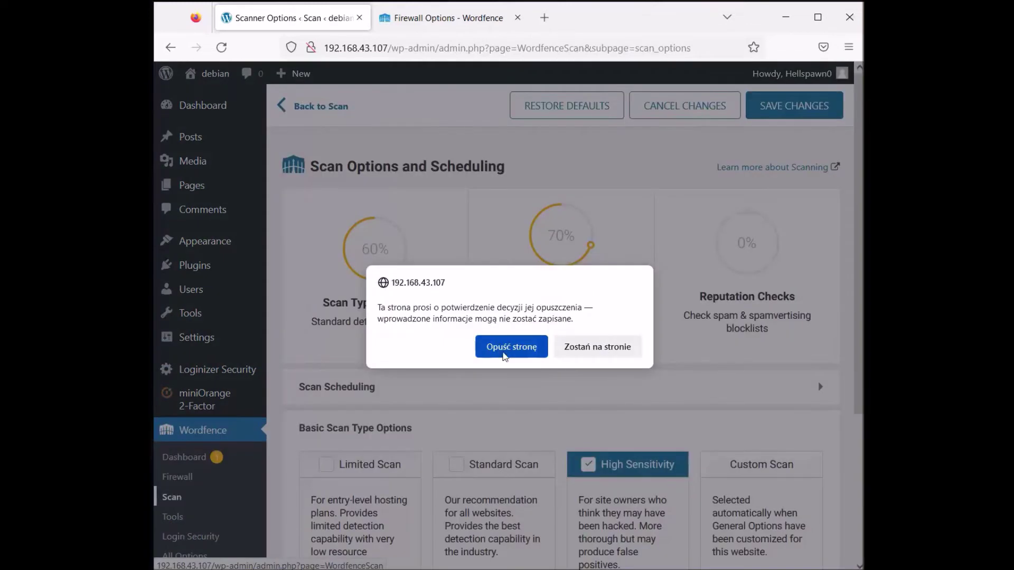
click(510, 347)
Step: Reopen Scan Options, select High Sensitivity, save it, and return to the Scan page
scroll(486, 451, down, 5)
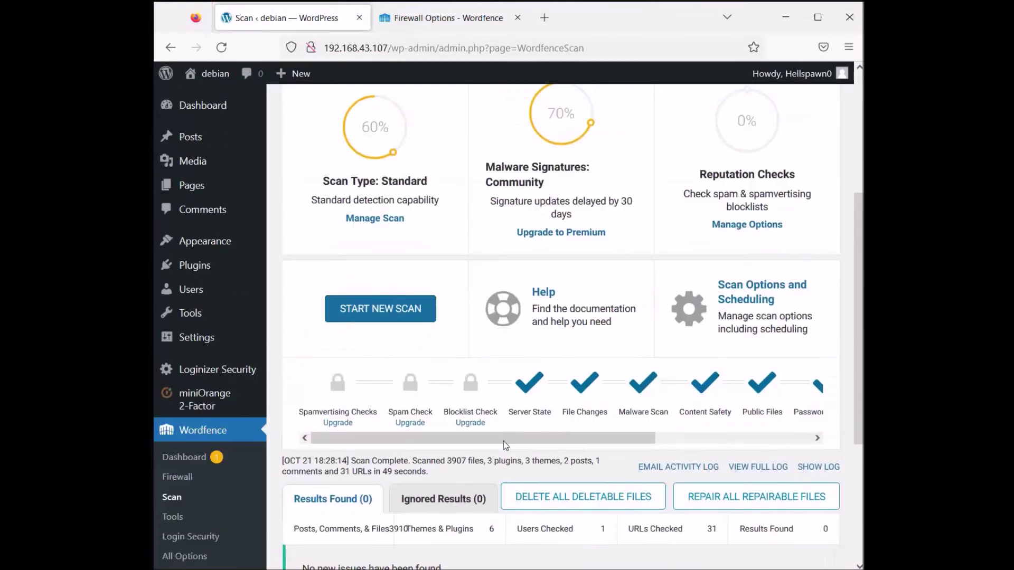
click(763, 292)
scroll(627, 308, down, 3)
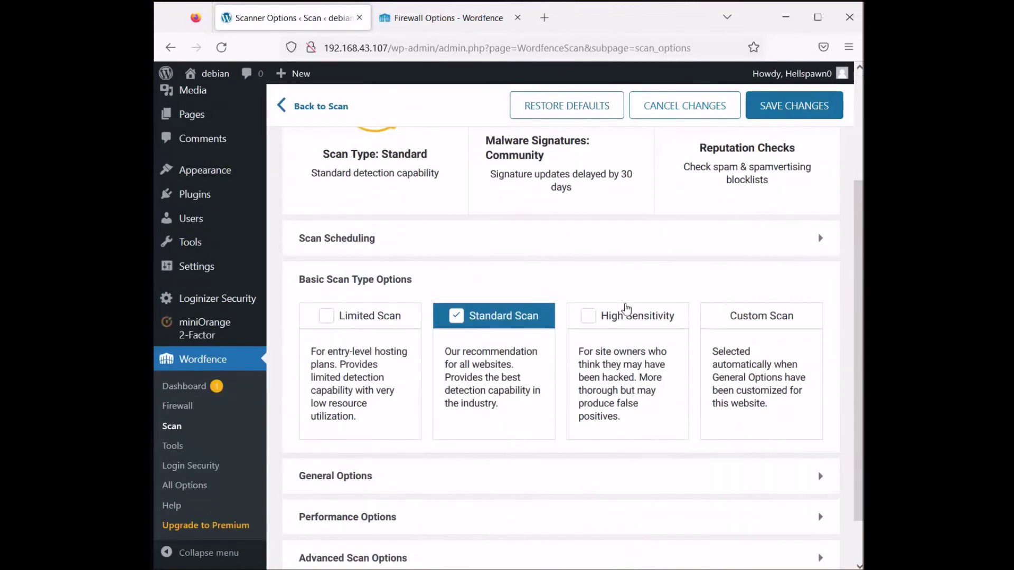
click(631, 317)
click(794, 105)
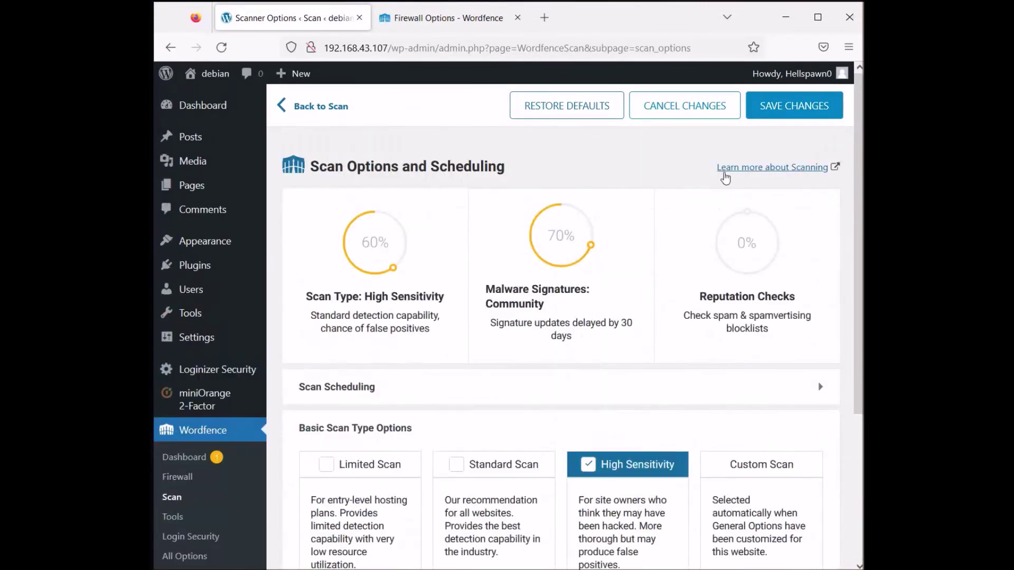
click(320, 106)
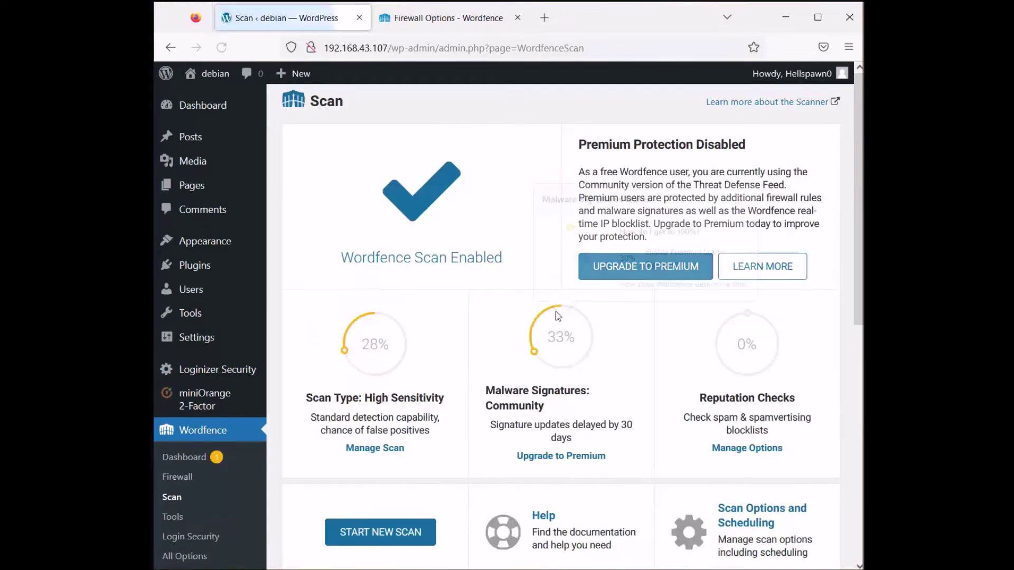
scroll(556, 315, down, 5)
Step: Start a High Sensitivity scan and let it finish: 3913 files, 31 URLs, no new issues
click(406, 384)
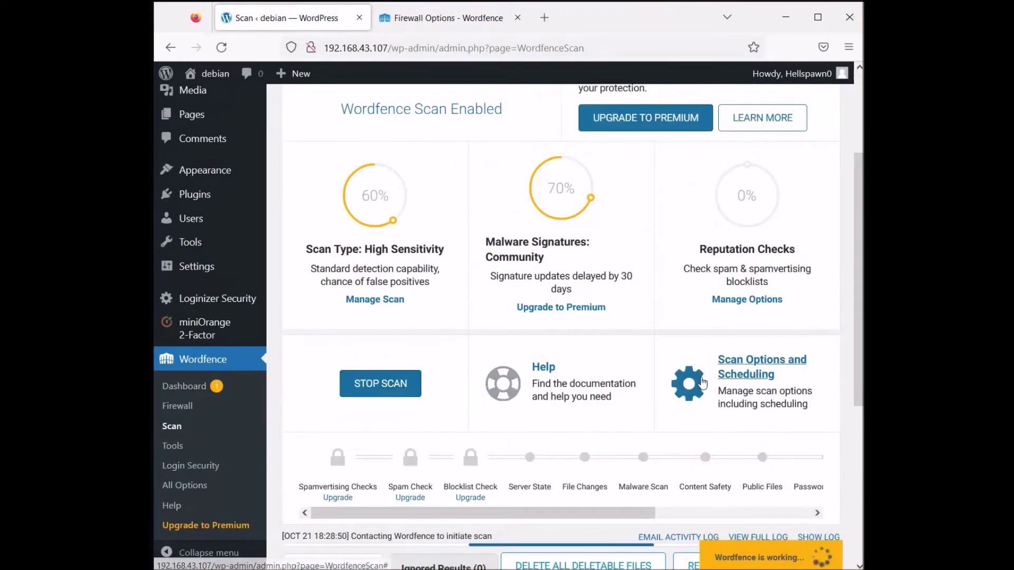
scroll(626, 481, down, 3)
drag(551, 364, 573, 376)
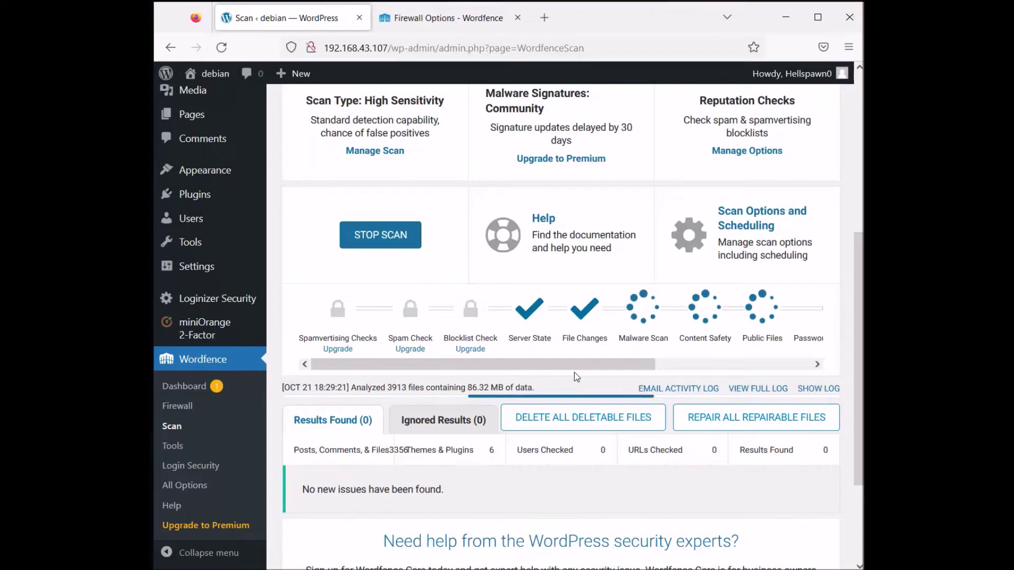
drag(547, 369, 741, 362)
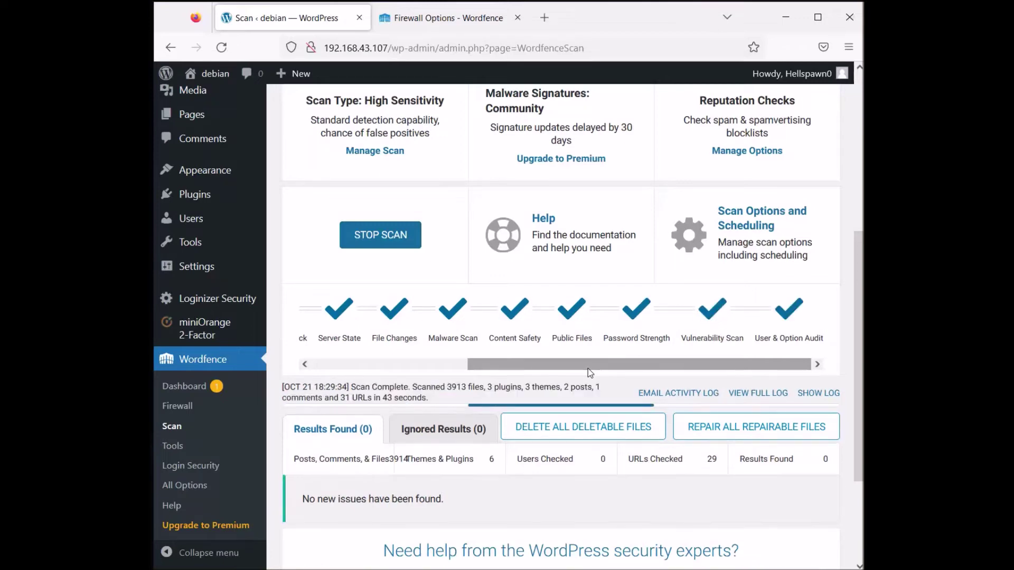
drag(614, 367, 396, 374)
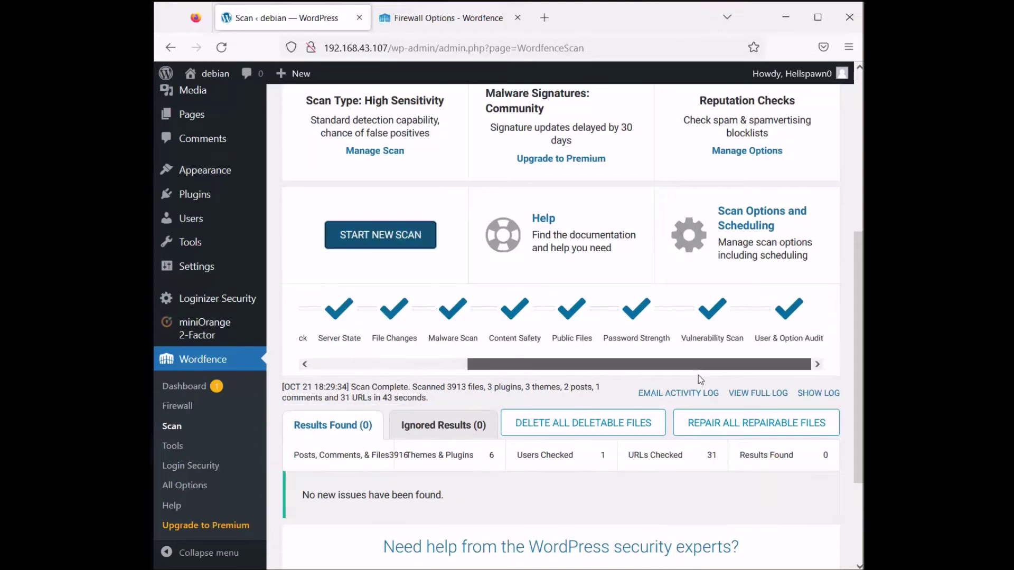
drag(698, 370, 418, 373)
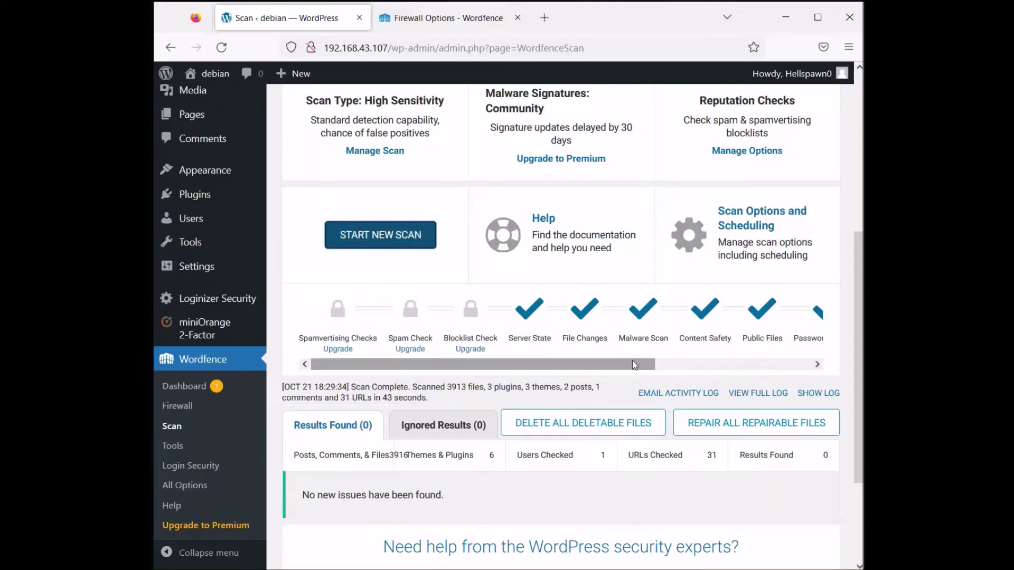
scroll(731, 349, up, 3)
scroll(749, 230, up, 3)
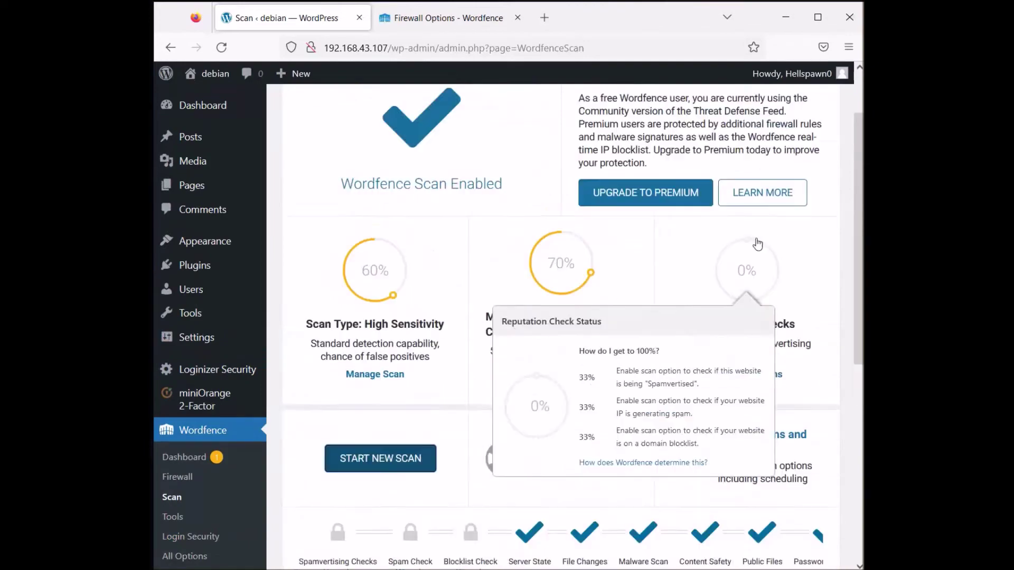
scroll(799, 163, down, 1)
scroll(799, 163, down, 2)
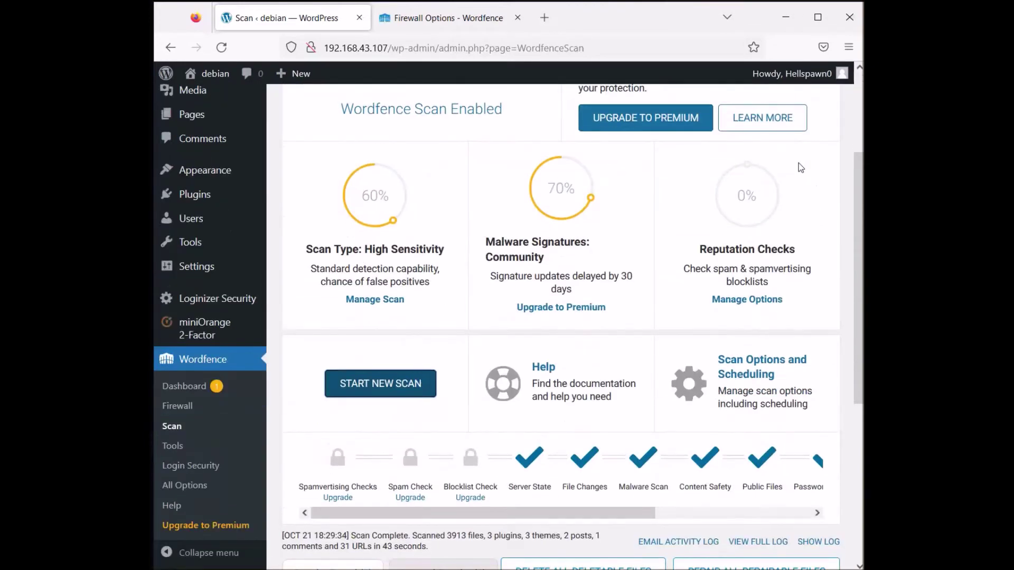
scroll(799, 163, down, 5)
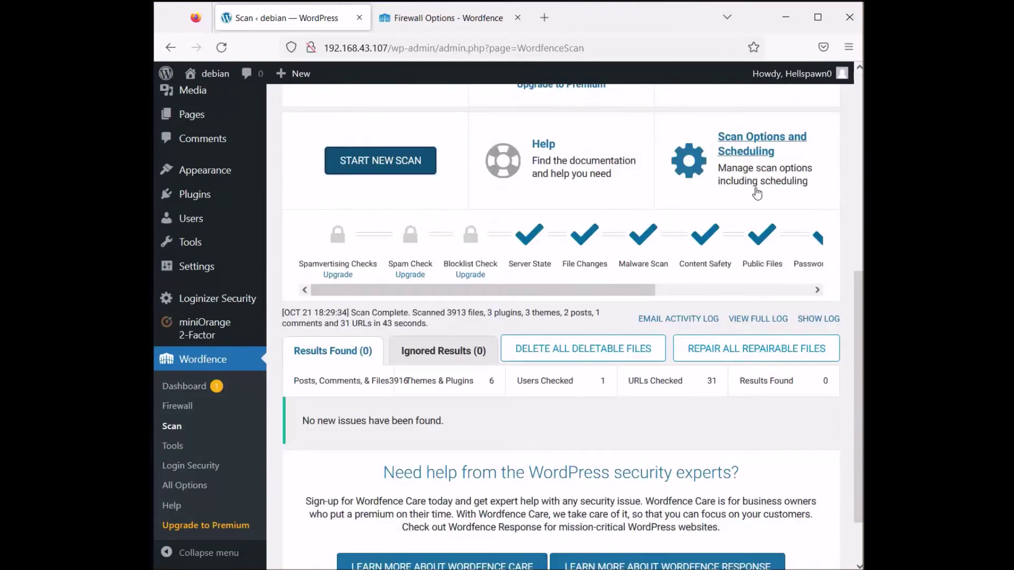
Step: Open Scan Options and Scheduling, expand General Options, and scroll through its ticked checks
click(760, 150)
scroll(758, 235, down, 3)
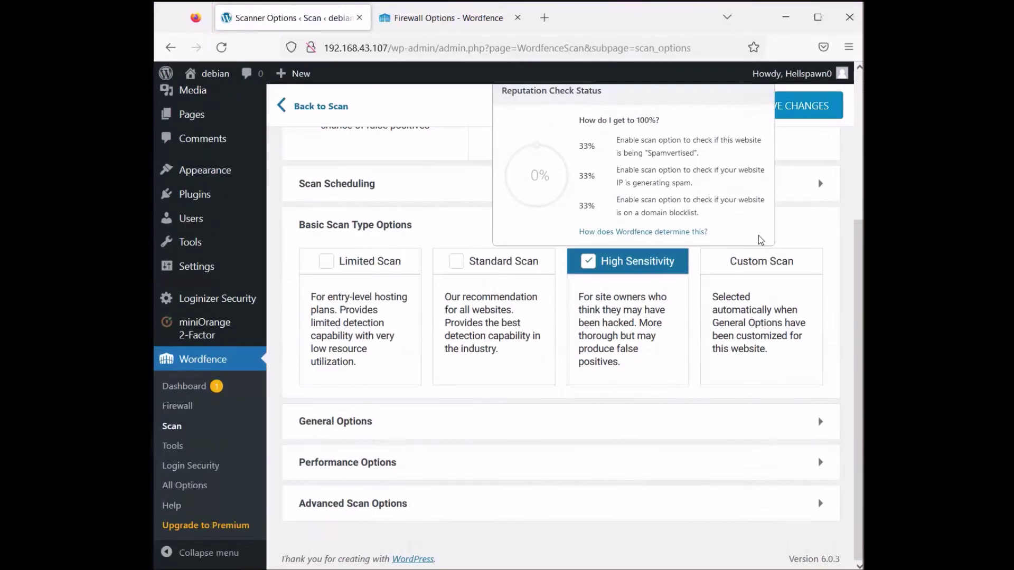
click(371, 421)
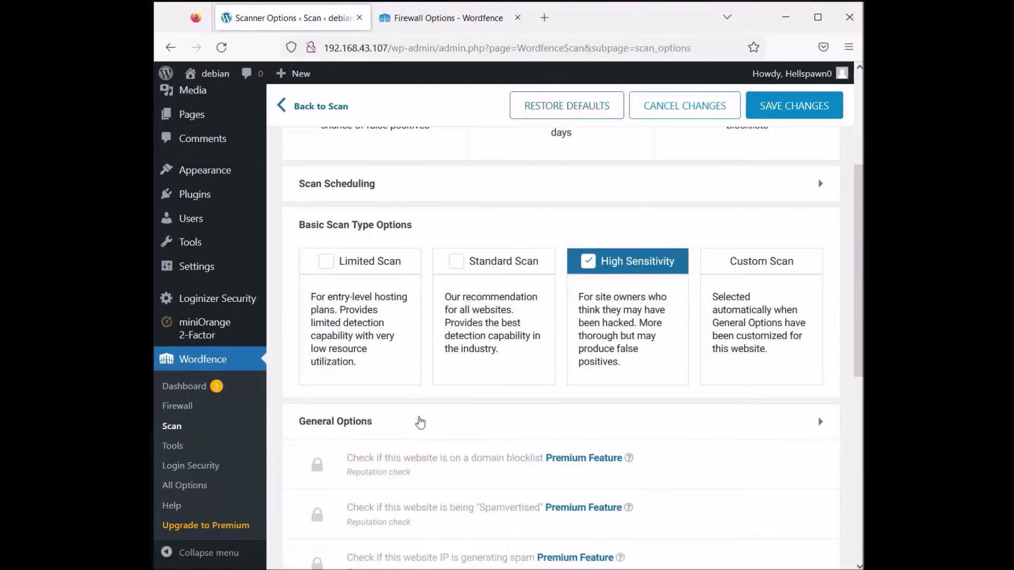
scroll(670, 308, down, 6)
scroll(726, 303, down, 10)
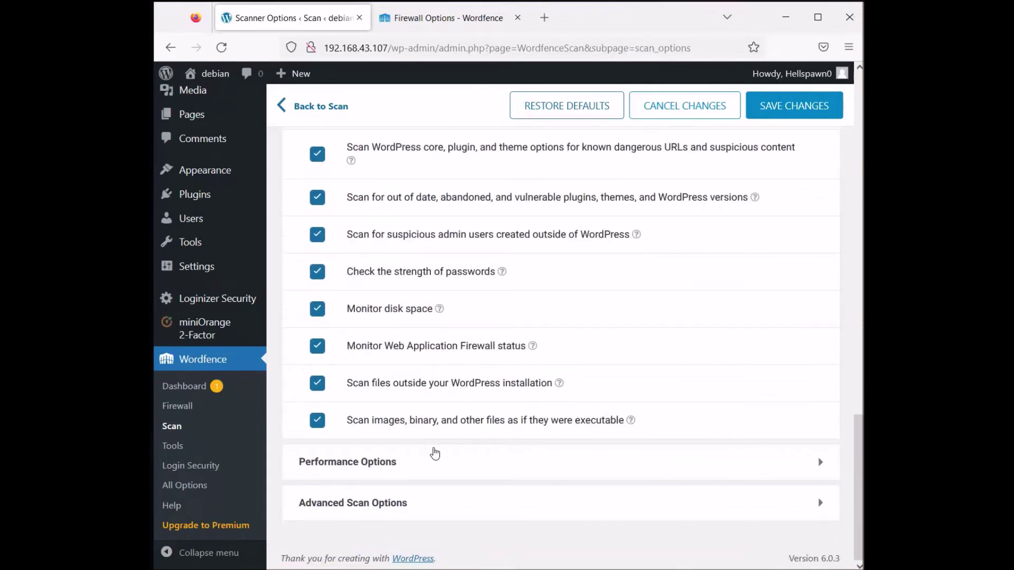
scroll(540, 434, up, 5)
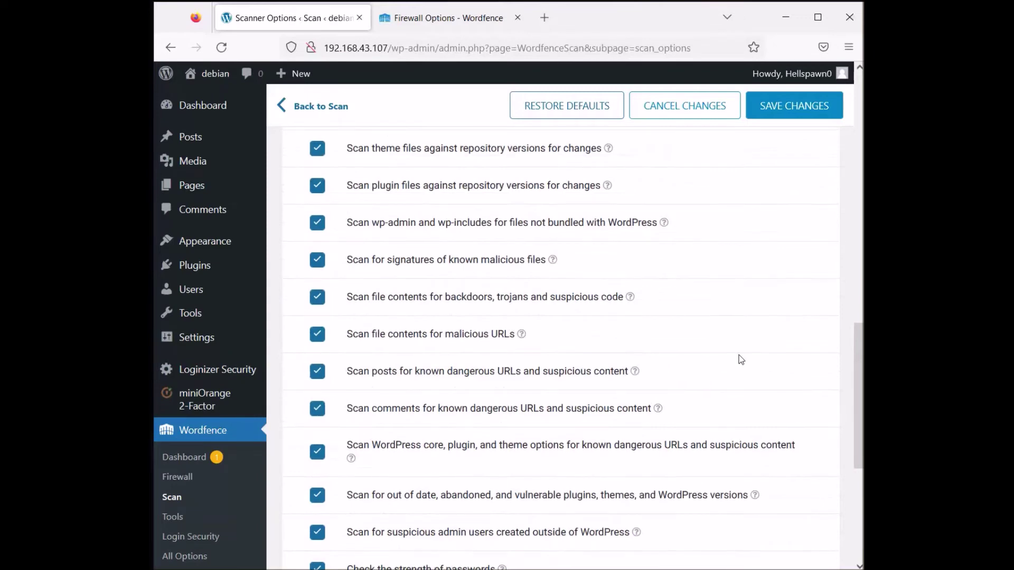
scroll(738, 359, up, 3)
scroll(738, 358, down, 2)
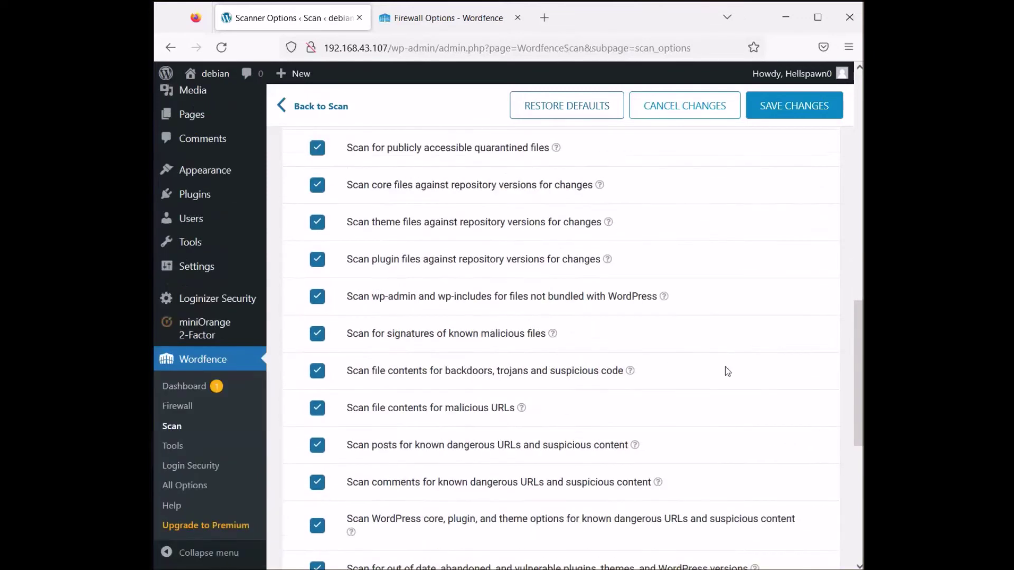
scroll(742, 340, down, 4)
scroll(740, 339, up, 4)
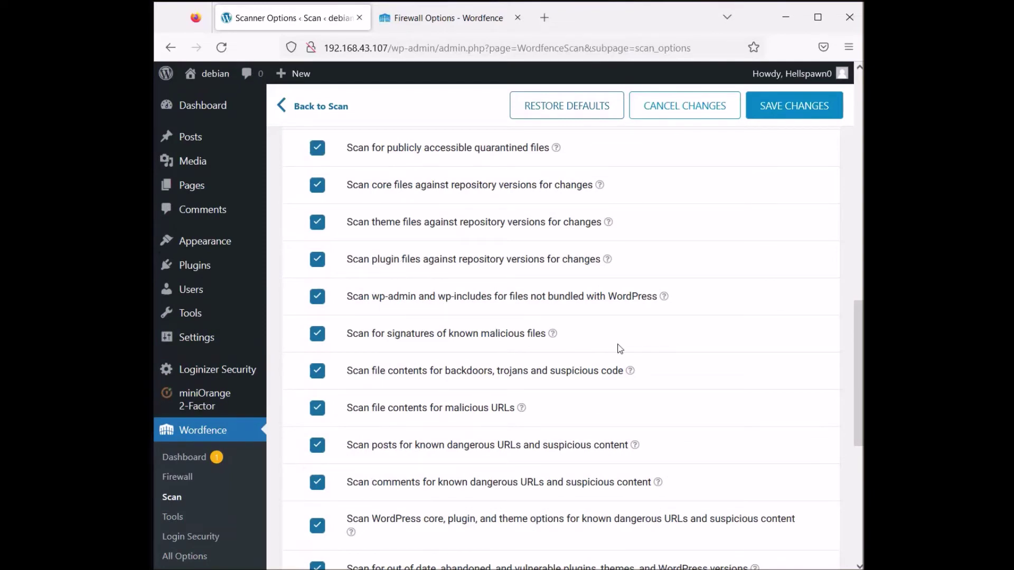
scroll(639, 335, down, 7)
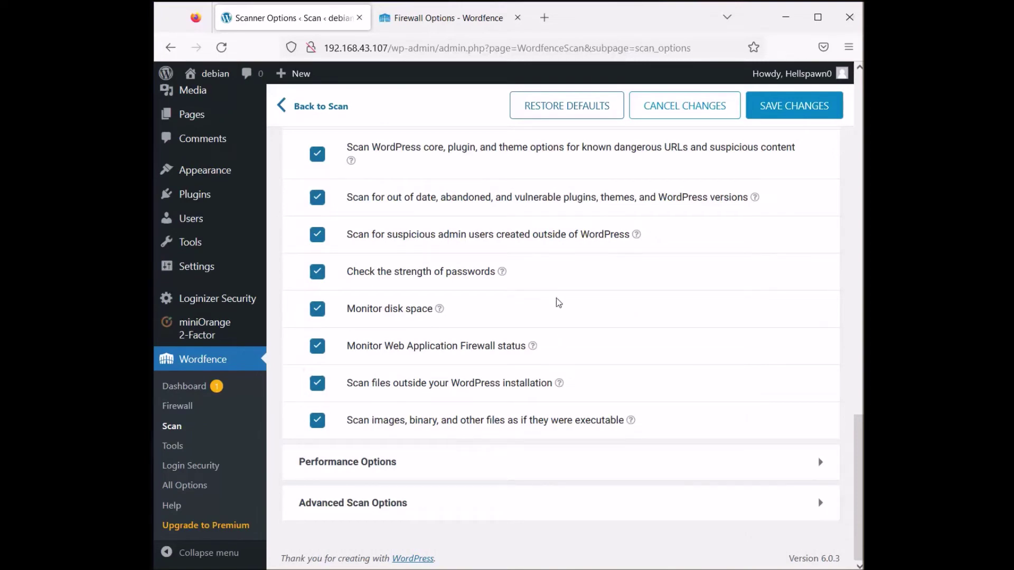
scroll(615, 326, up, 3)
scroll(616, 333, down, 3)
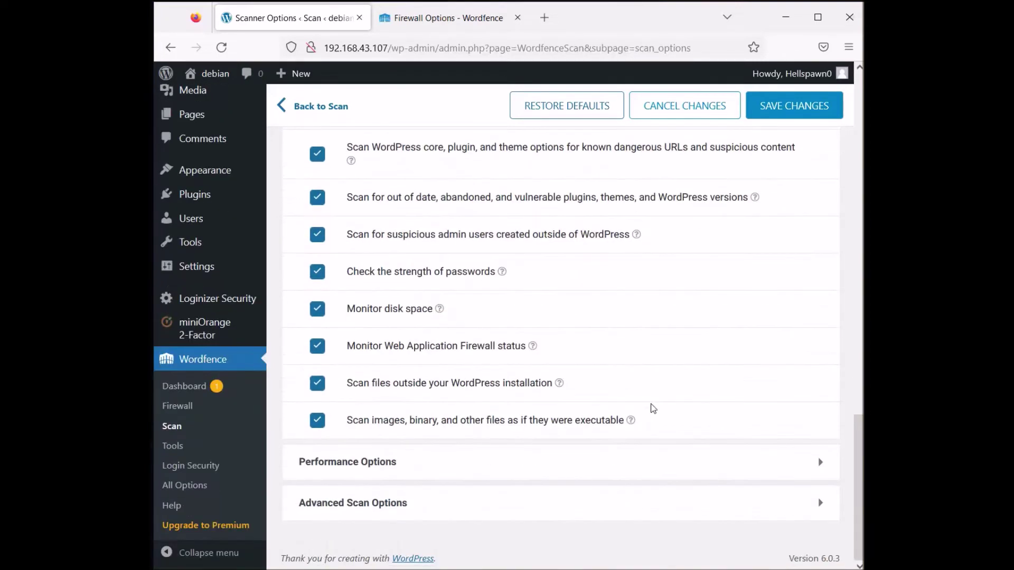
Step: Expand Performance Options and review the 1000-issue limit and the empty scan time limit
click(370, 462)
scroll(629, 286, down, 5)
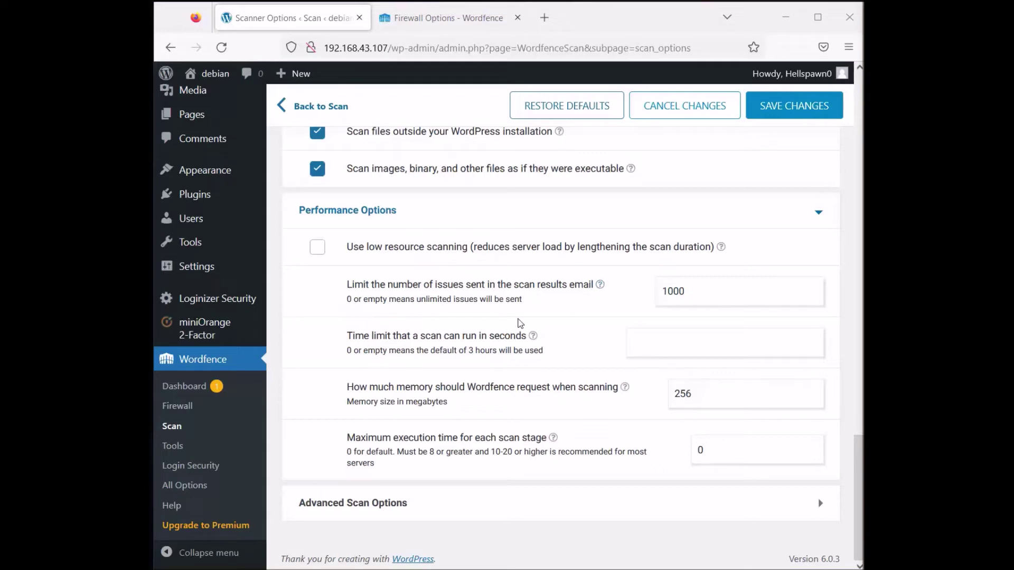
drag(689, 291, 651, 291)
click(692, 293)
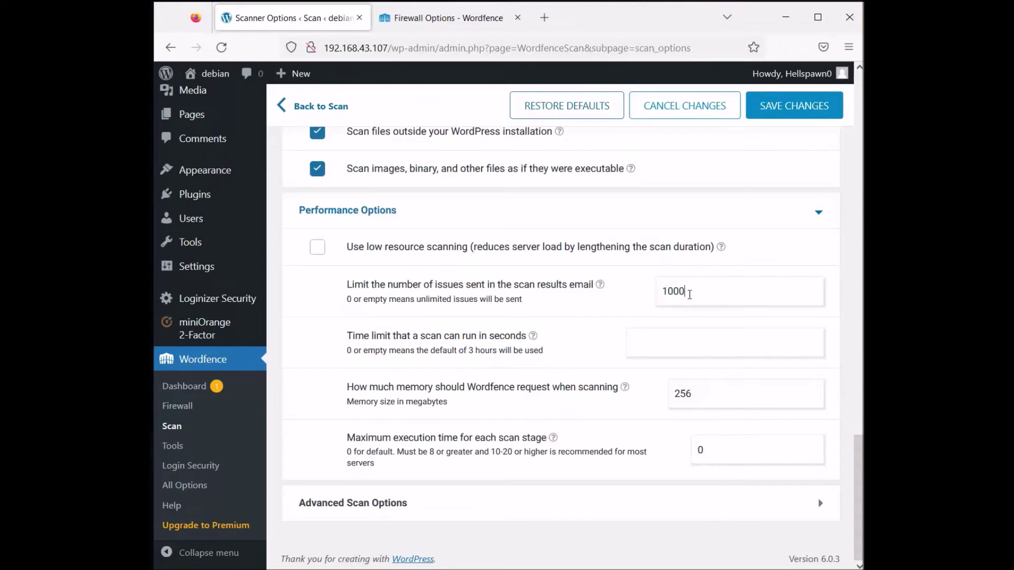
drag(686, 291, 653, 297)
click(706, 294)
drag(696, 291, 608, 295)
click(703, 291)
Step: Enter 2 in the scan time limit field in place of the 3-hour default
drag(561, 353, 388, 351)
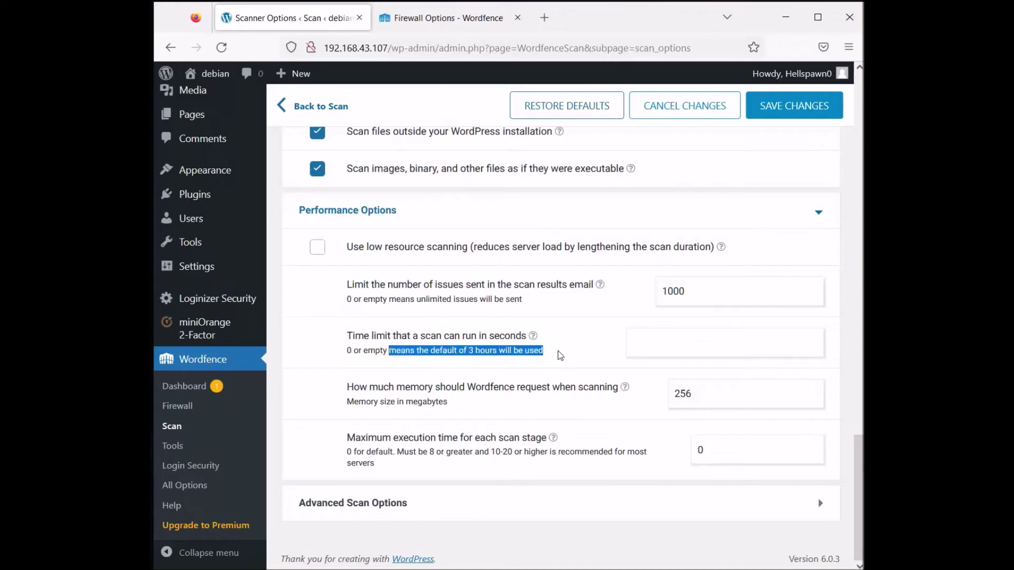
click(561, 355)
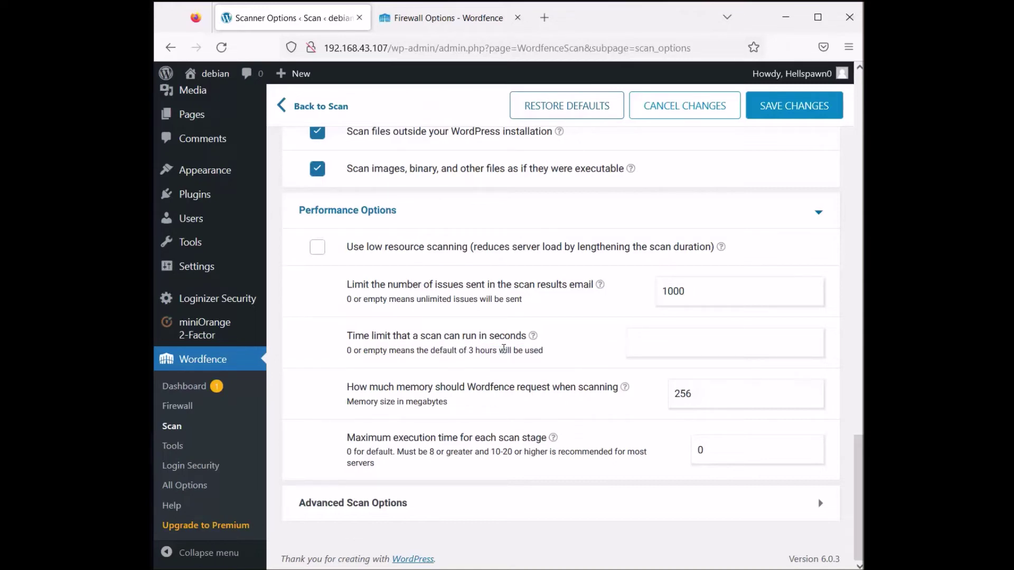
text(2)
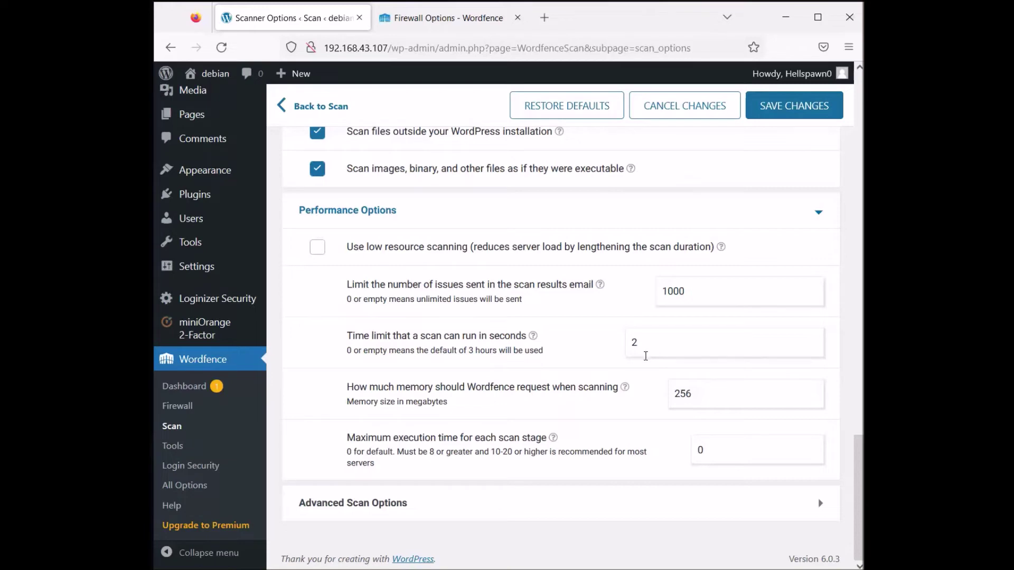
scroll(645, 355, up, 1)
scroll(639, 349, down, 1)
Step: Review the 256 MB memory value and the execution time setting description
drag(710, 393, 609, 419)
click(617, 413)
drag(704, 400, 666, 387)
click(641, 399)
drag(574, 452, 324, 435)
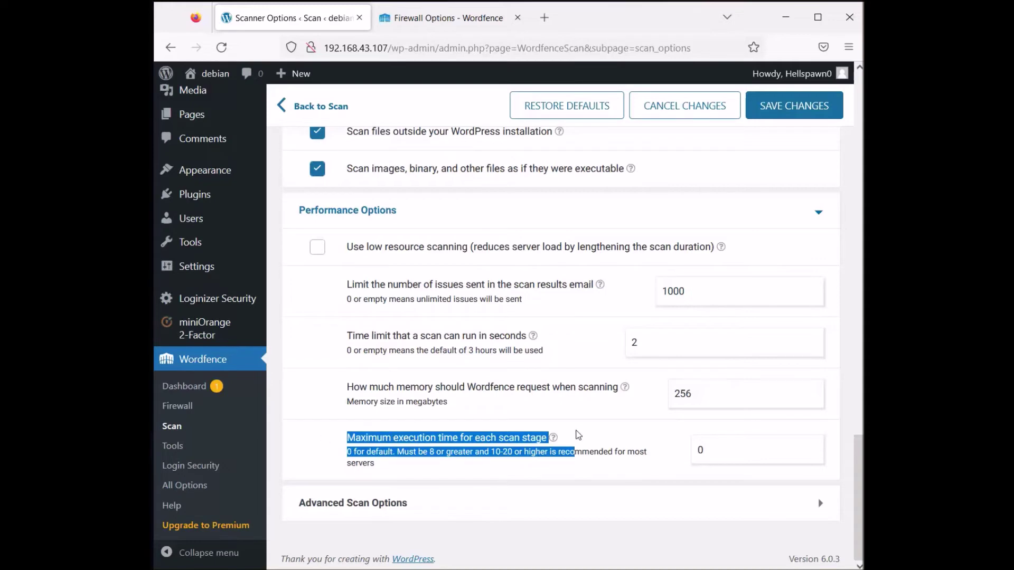
click(579, 435)
drag(706, 393, 640, 404)
click(639, 406)
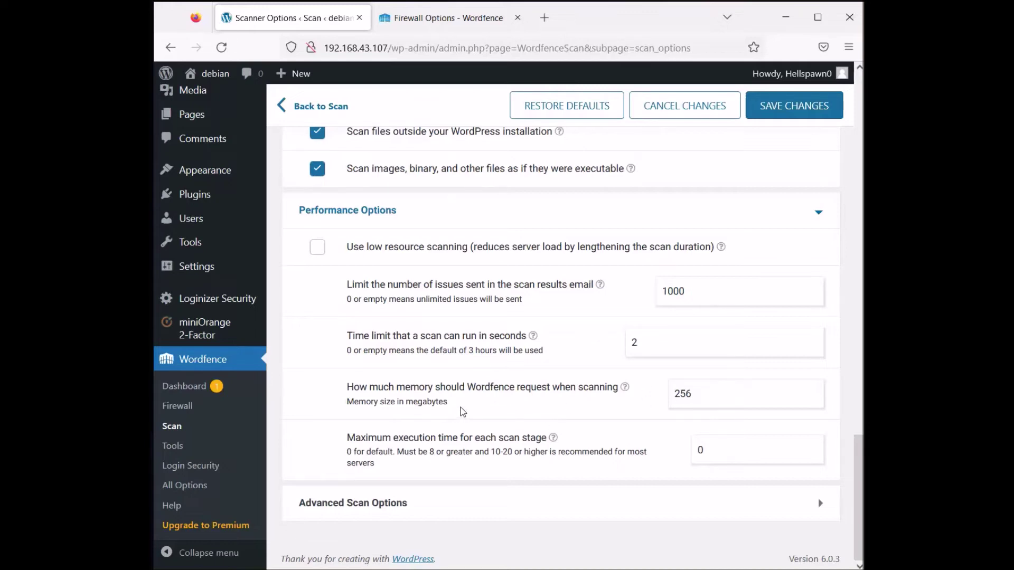
drag(705, 394, 658, 397)
click(716, 396)
drag(693, 396, 667, 396)
click(705, 396)
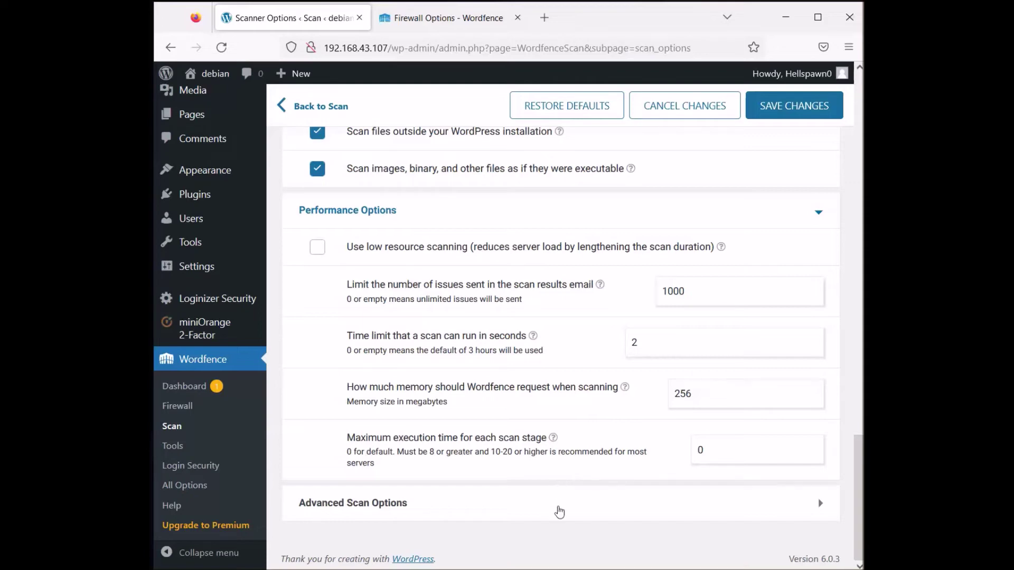
Step: Expand Advanced Scan Options and scroll to its exclude-pattern, signature, IPv4 and resume-attempt fields
click(724, 452)
drag(385, 509, 498, 502)
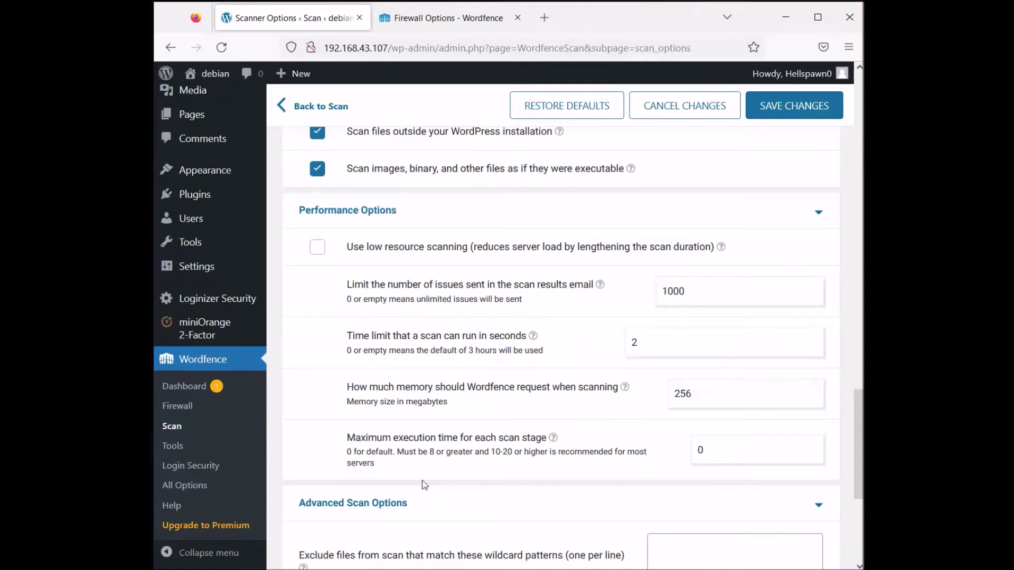
drag(376, 465, 338, 468)
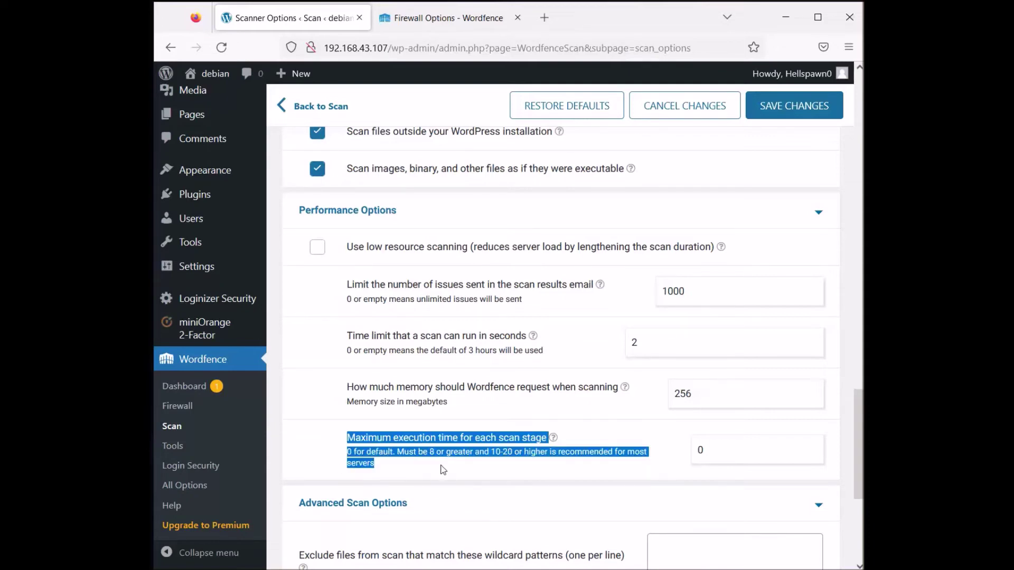
click(462, 471)
scroll(490, 475, down, 3)
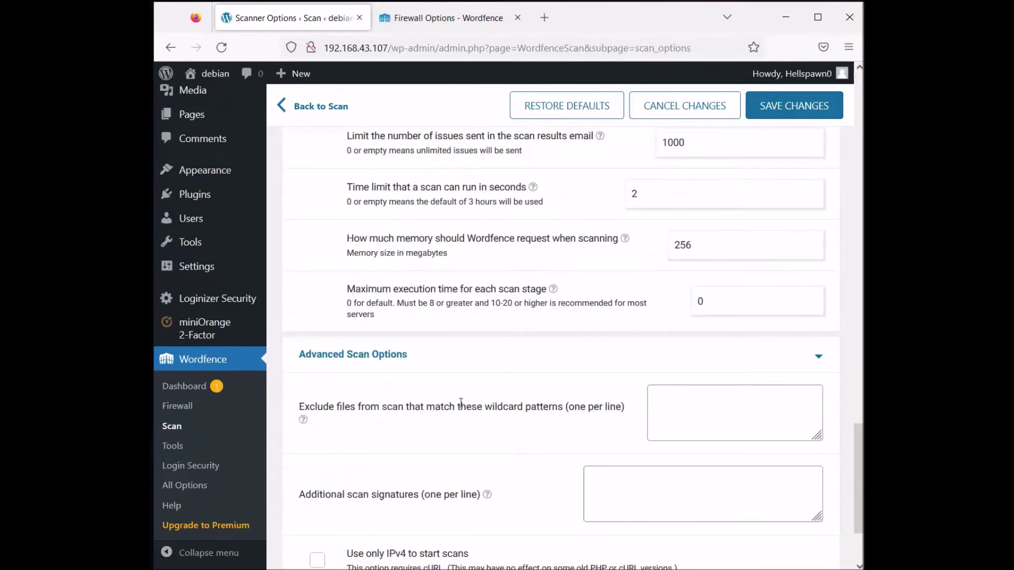
click(400, 362)
click(380, 490)
scroll(479, 399, down, 5)
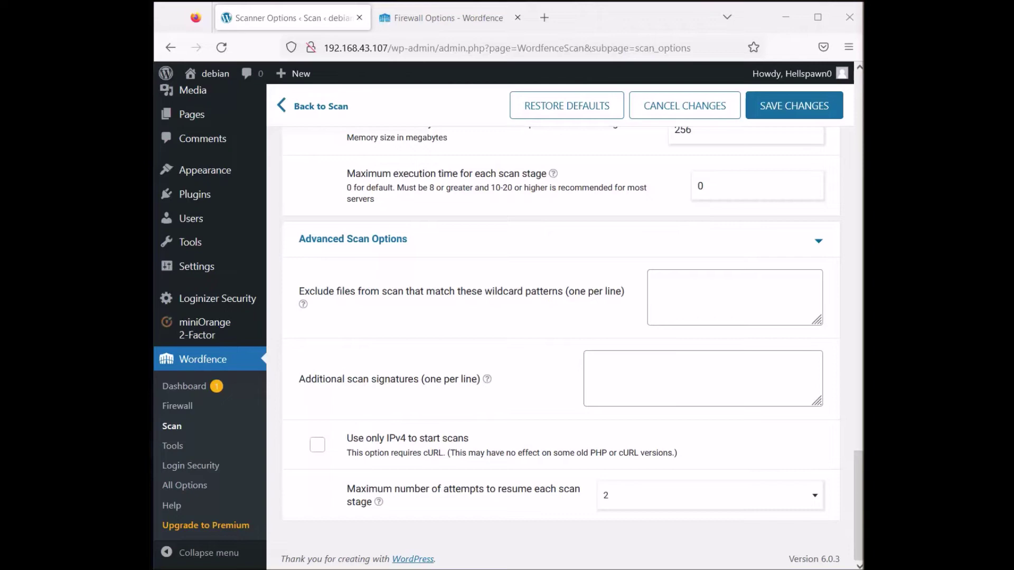
Step: Paste wp-content/uploads/image.jpg as the first scan exclusion pattern
click(697, 283)
right_click(698, 284)
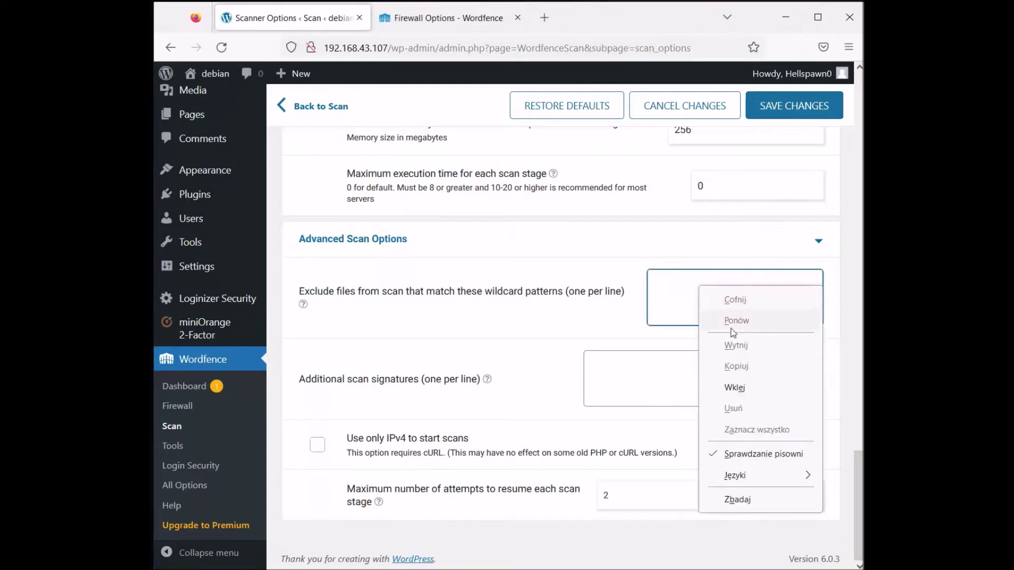
click(733, 388)
drag(652, 278, 704, 278)
click(719, 279)
key(Right)
key(Right)
key(Right)
key(Right)
key(Right)
double_click(792, 280)
click(781, 304)
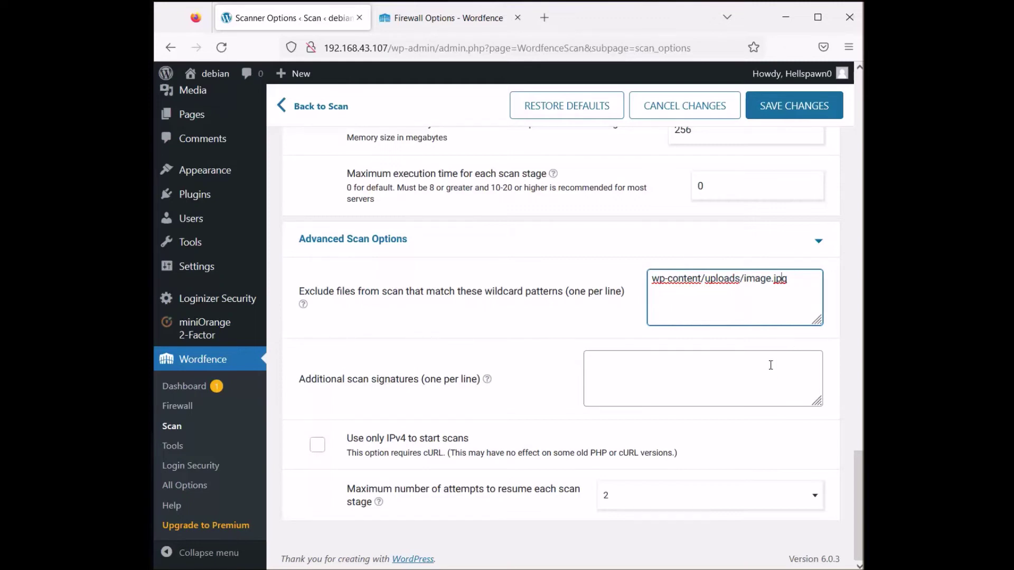
drag(793, 280, 745, 279)
click(759, 296)
click(754, 279)
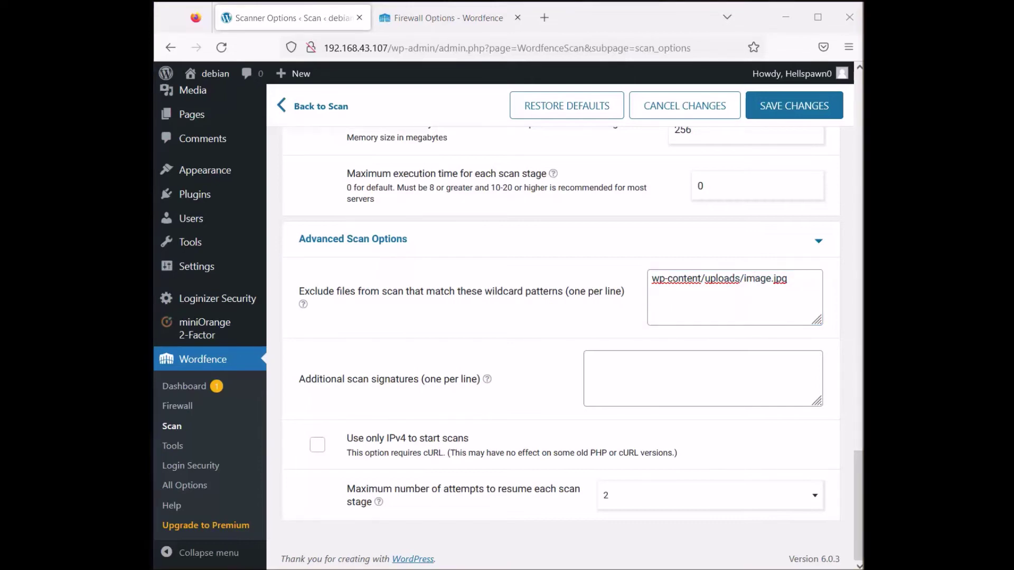
Step: Add wp-content/uploads/* on a second line, removing its stray leading space
key(alt+Tab)
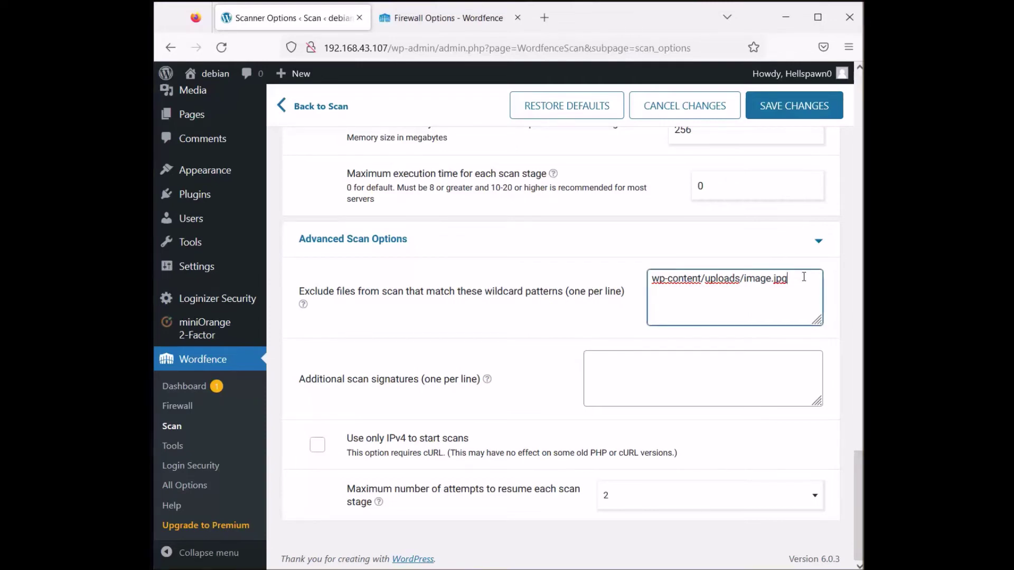
right_click(766, 305)
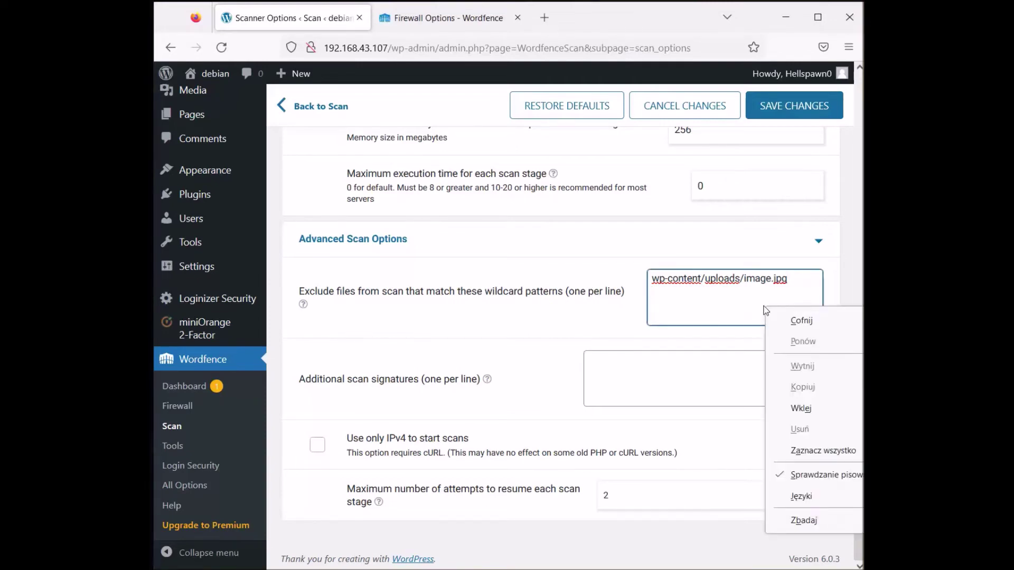
click(810, 410)
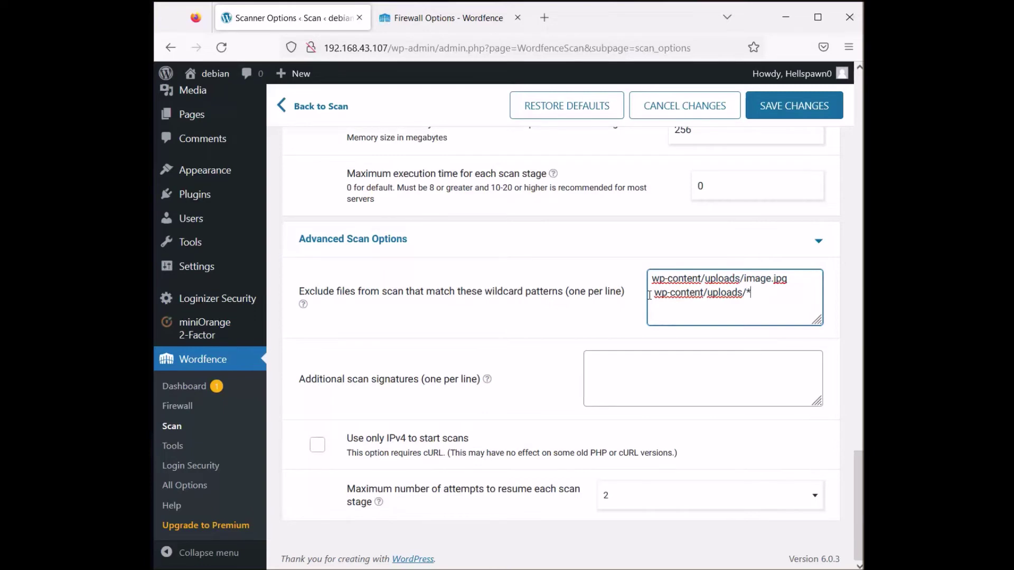
drag(654, 292, 701, 293)
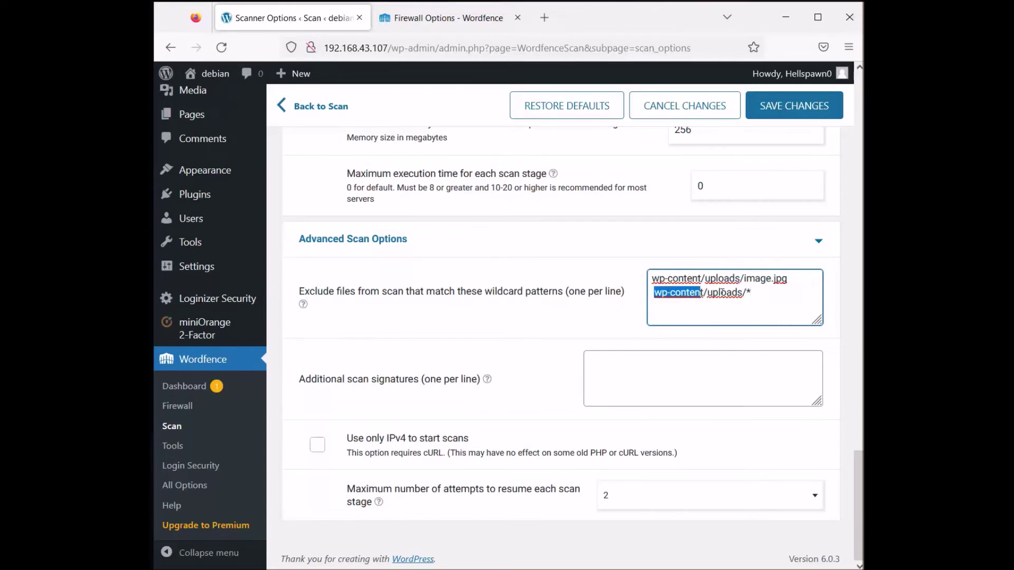
click(753, 294)
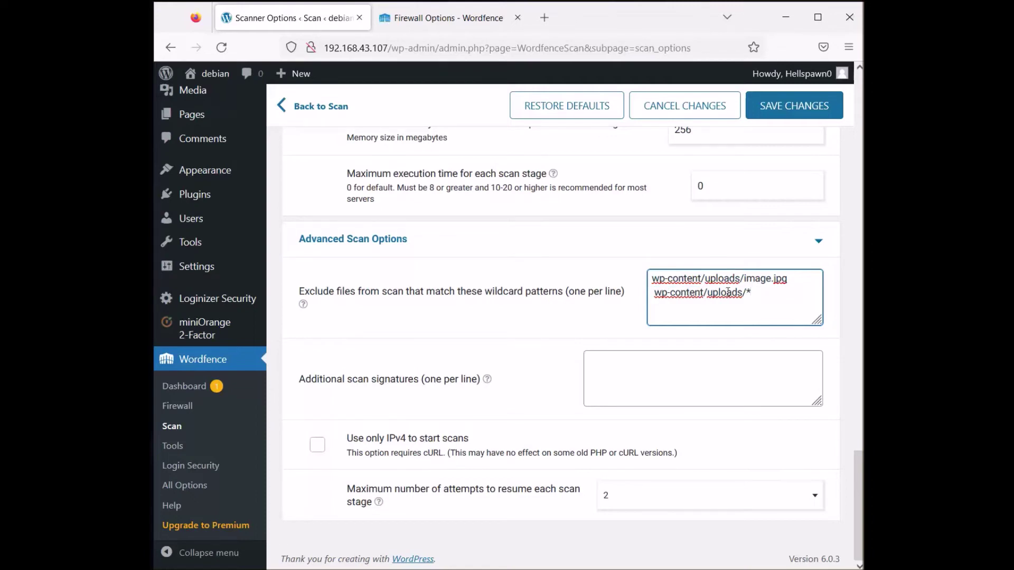
drag(707, 292, 757, 291)
click(758, 294)
click(658, 299)
key(BackSpace)
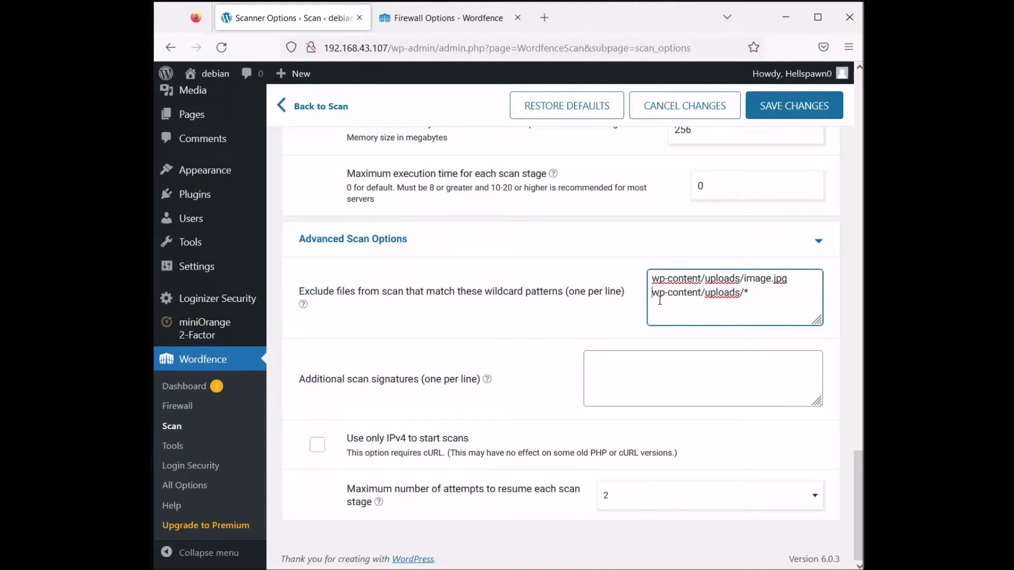
Step: Scroll down to Additional scan signatures and open its help page
scroll(631, 322, up, 3)
scroll(602, 301, down, 2)
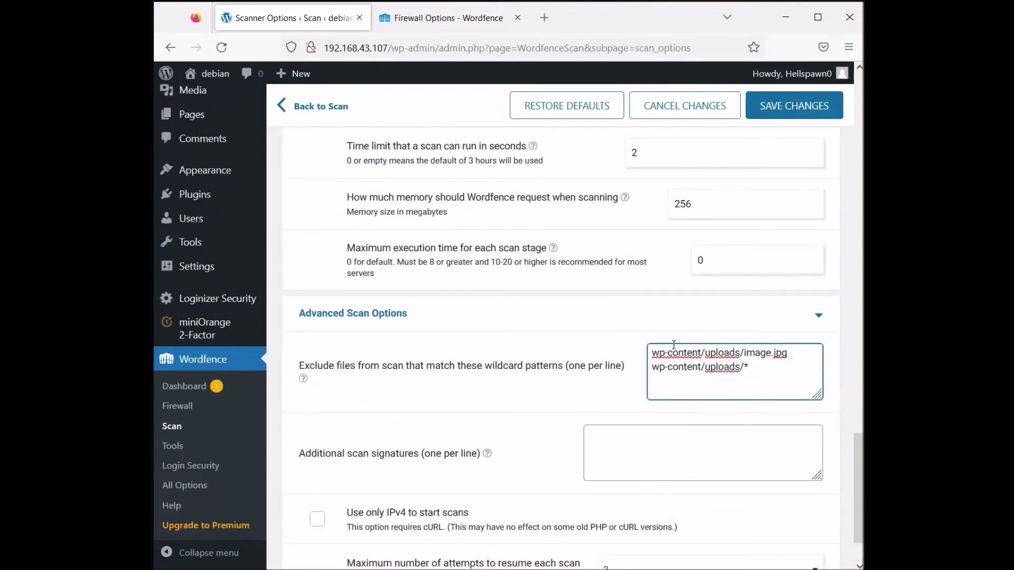
scroll(622, 344, down, 1)
scroll(622, 344, down, 2)
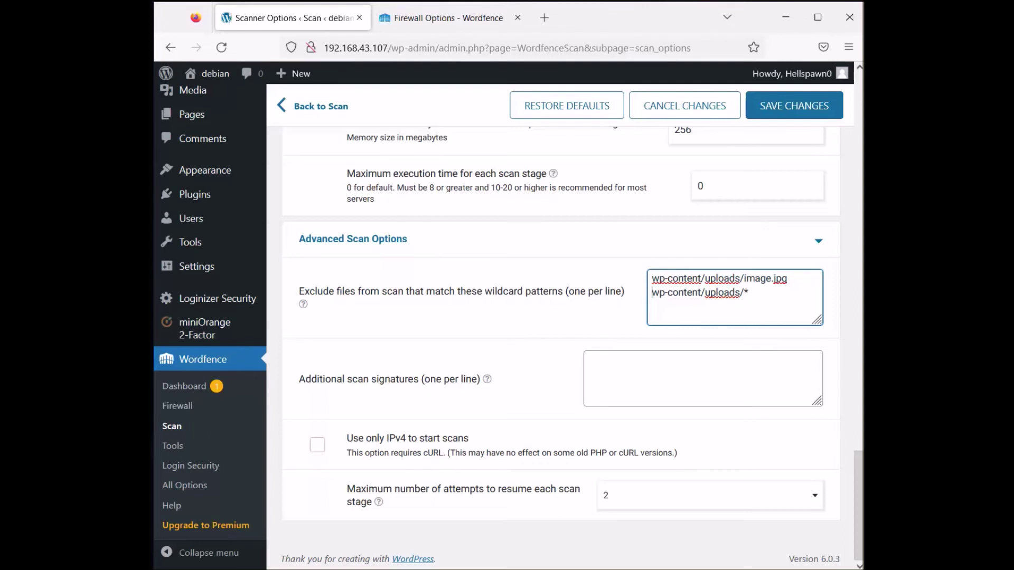
click(487, 379)
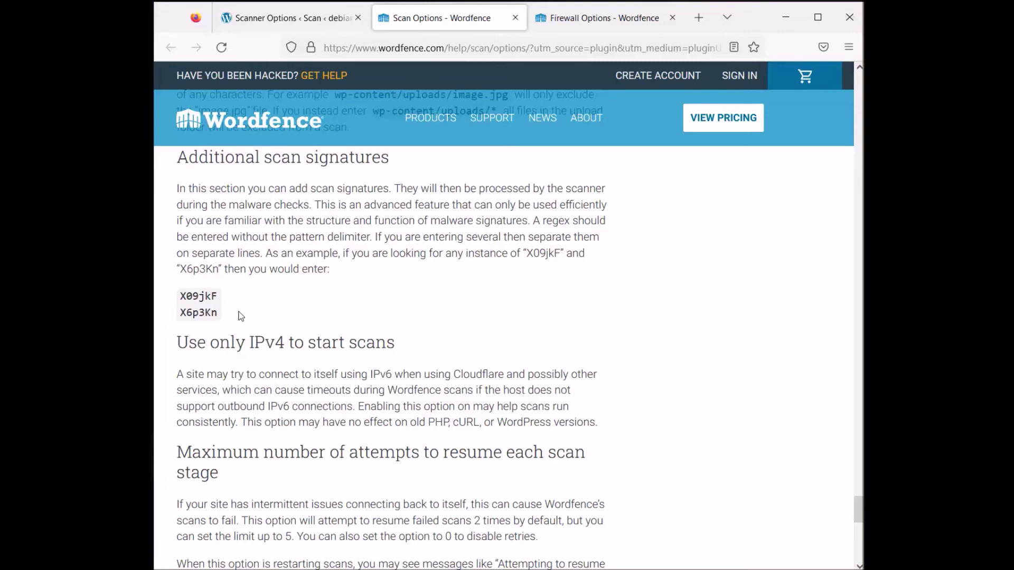
Step: Copy the example signatures X09jkF and X6p3Kn from the help page, then close it
drag(221, 321, 181, 293)
right_click(190, 294)
click(212, 309)
click(514, 19)
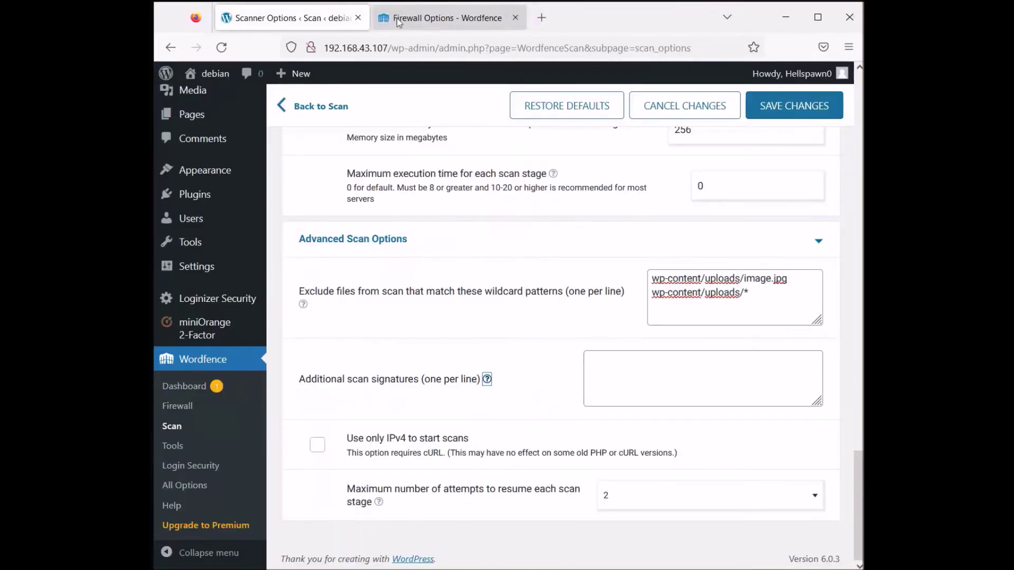
Step: Paste X09jkF and X6p3Kn into Additional scan signatures, leaving resume attempts at 2
click(634, 362)
right_click(634, 363)
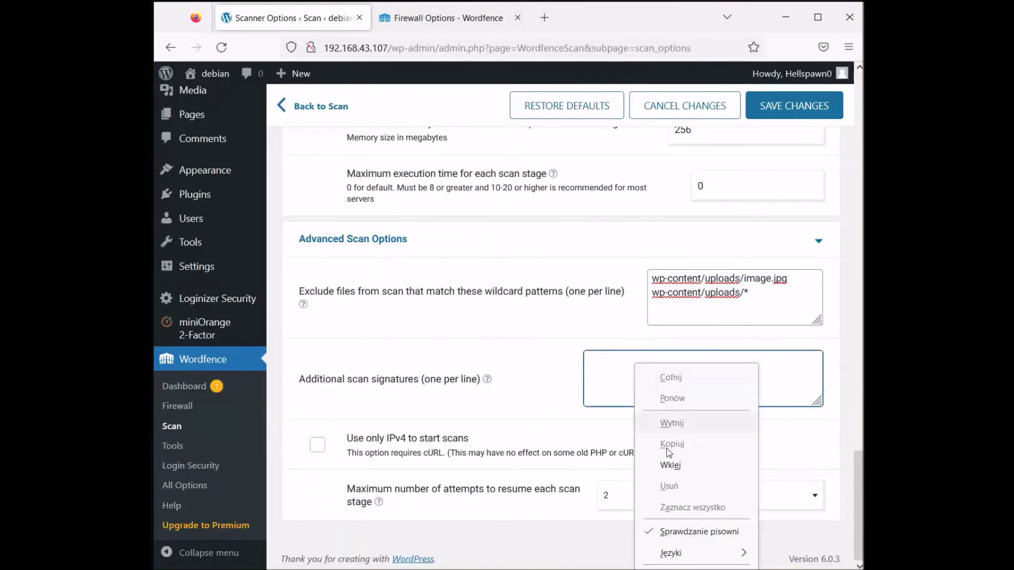
click(668, 461)
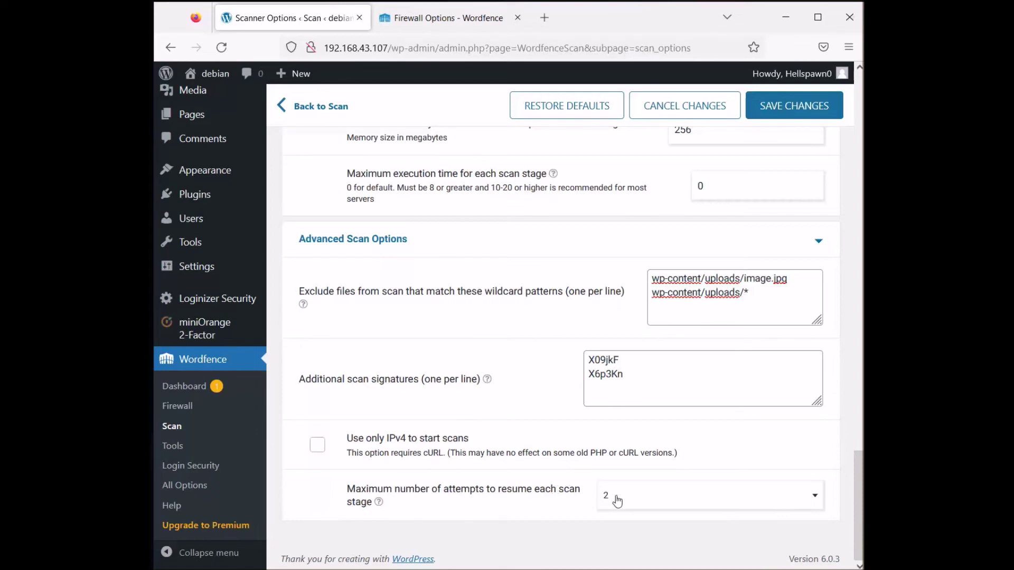
click(696, 500)
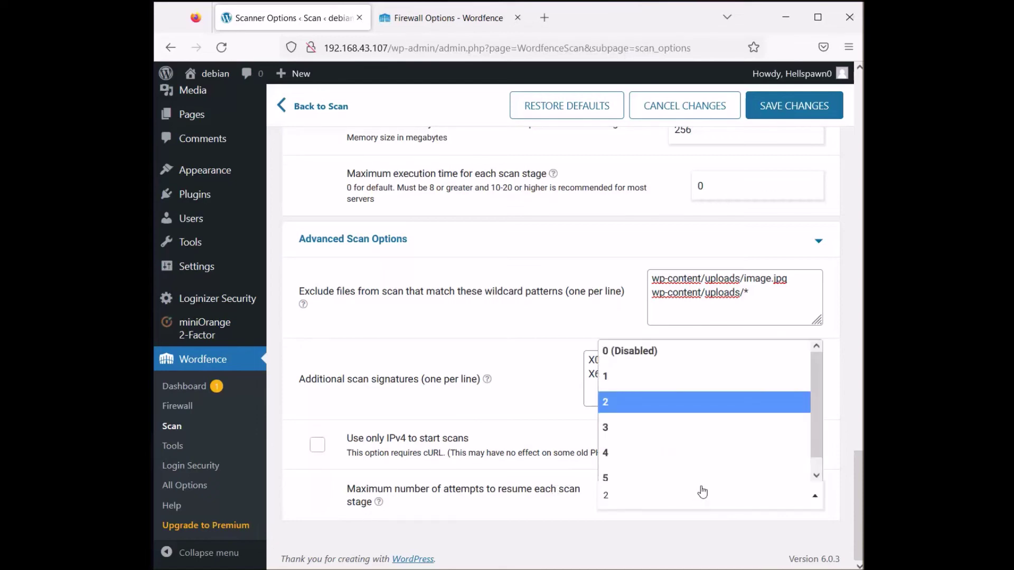
click(500, 477)
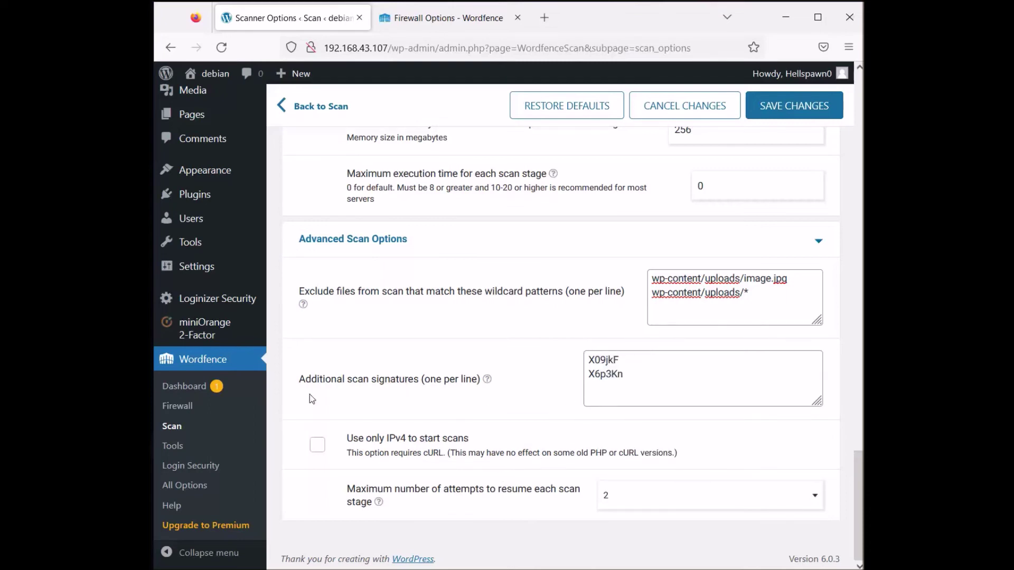
Step: Save the scanner options and go to Live Traffic, dismissing its introduction
click(797, 111)
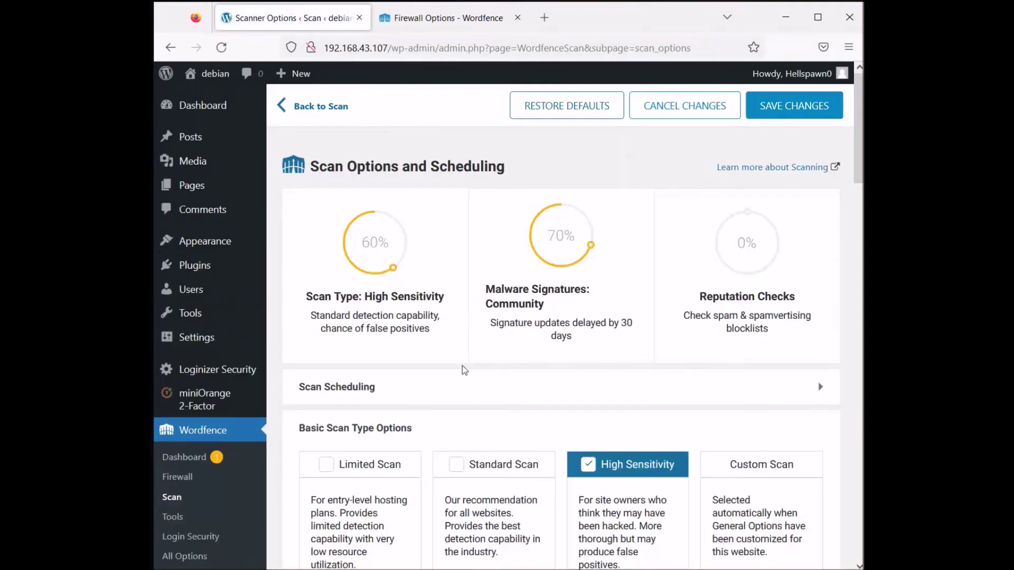
scroll(462, 365, down, 15)
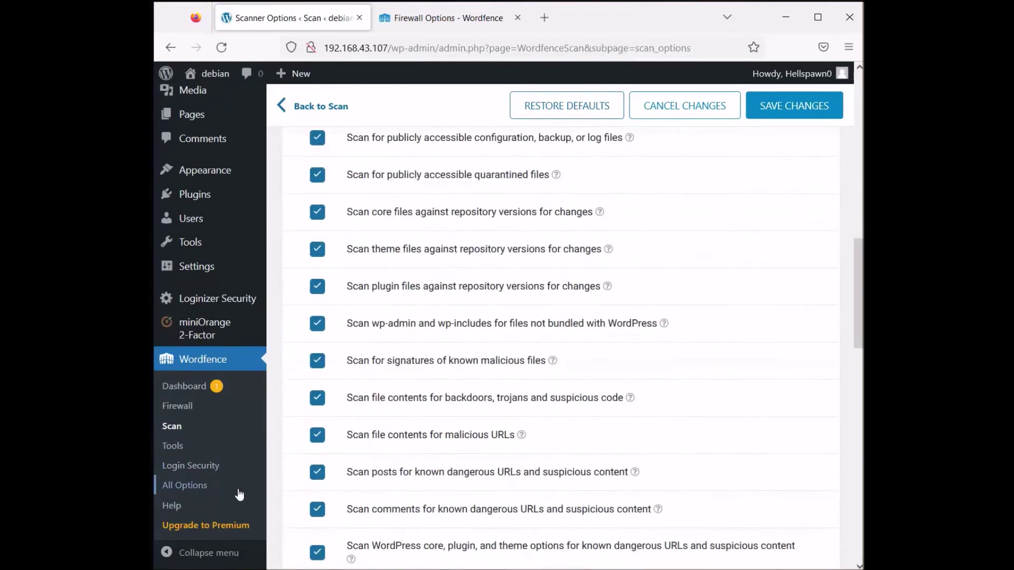
click(179, 447)
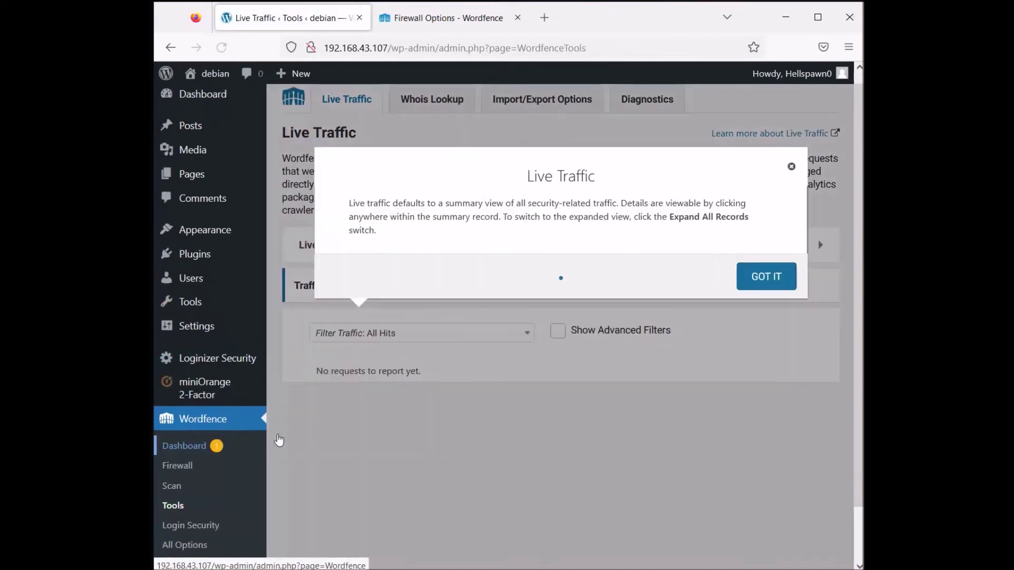
click(791, 153)
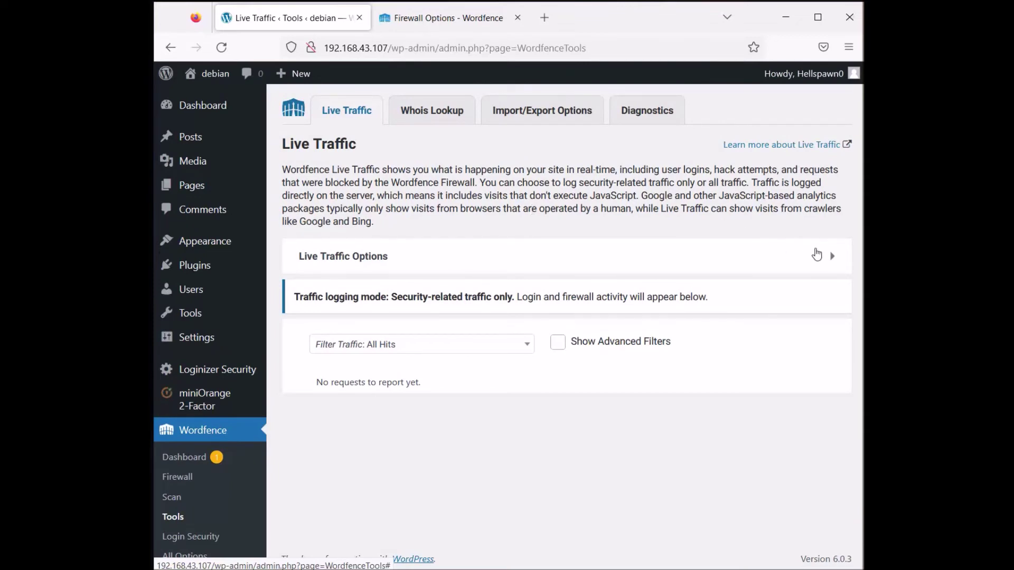
Step: Expand and review Live Traffic Options, then switch to the Whois Lookup tool
click(827, 258)
scroll(631, 256, down, 6)
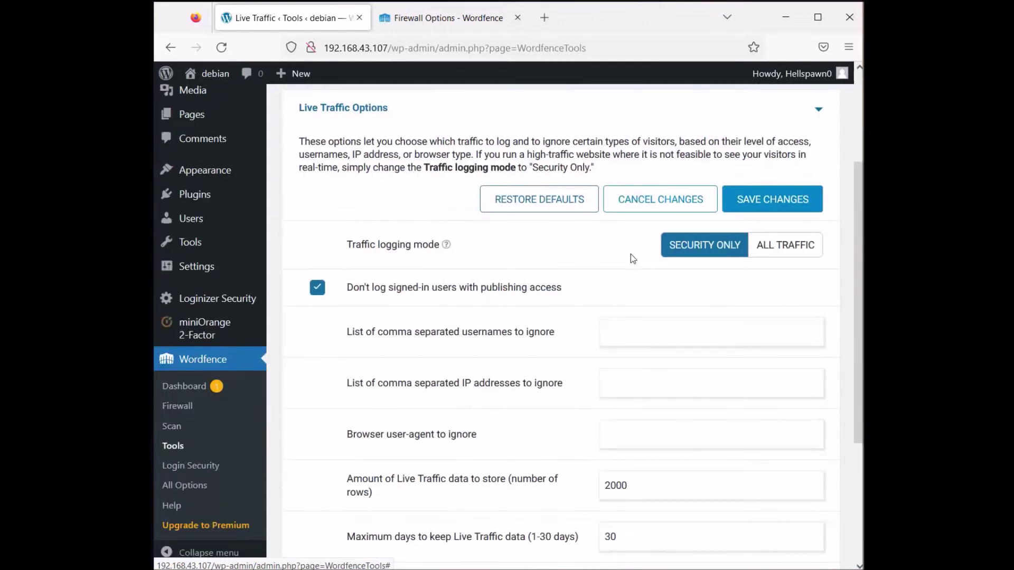
scroll(559, 260, up, 6)
scroll(559, 260, down, 1)
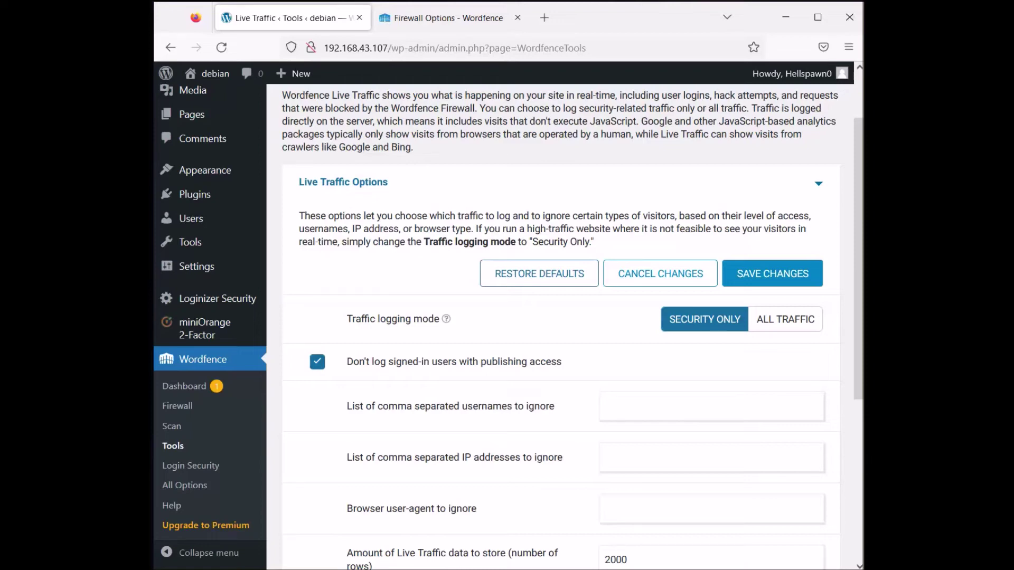
scroll(595, 373, up, 2)
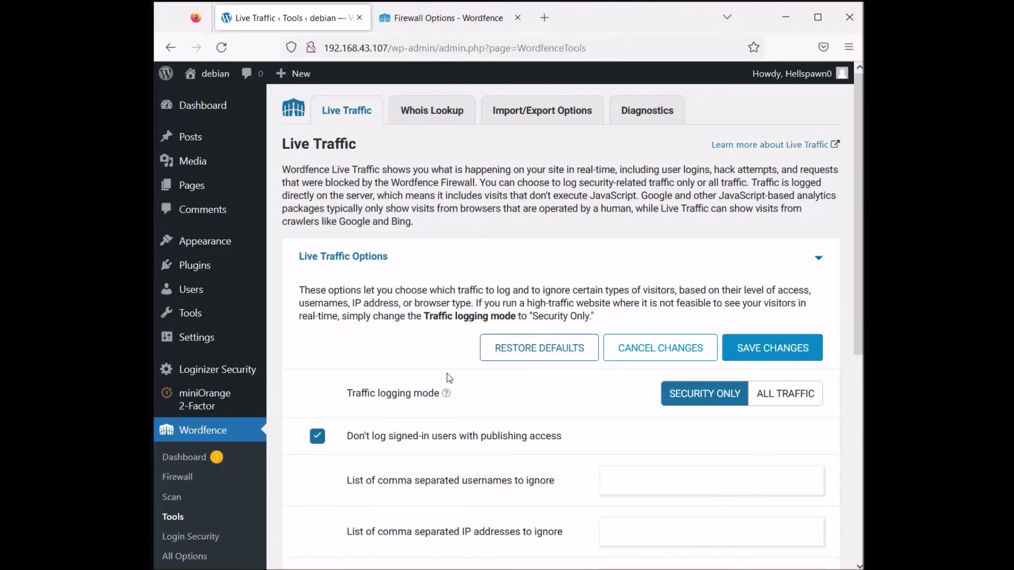
click(448, 110)
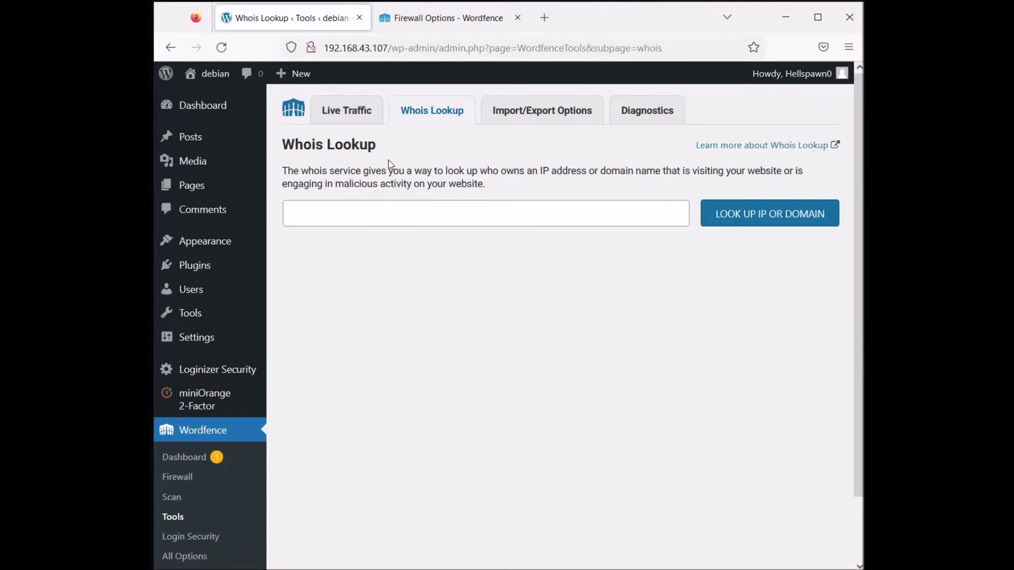
Step: Leave the Whois lookup field empty and switch to the Import/Export Options tab
click(399, 209)
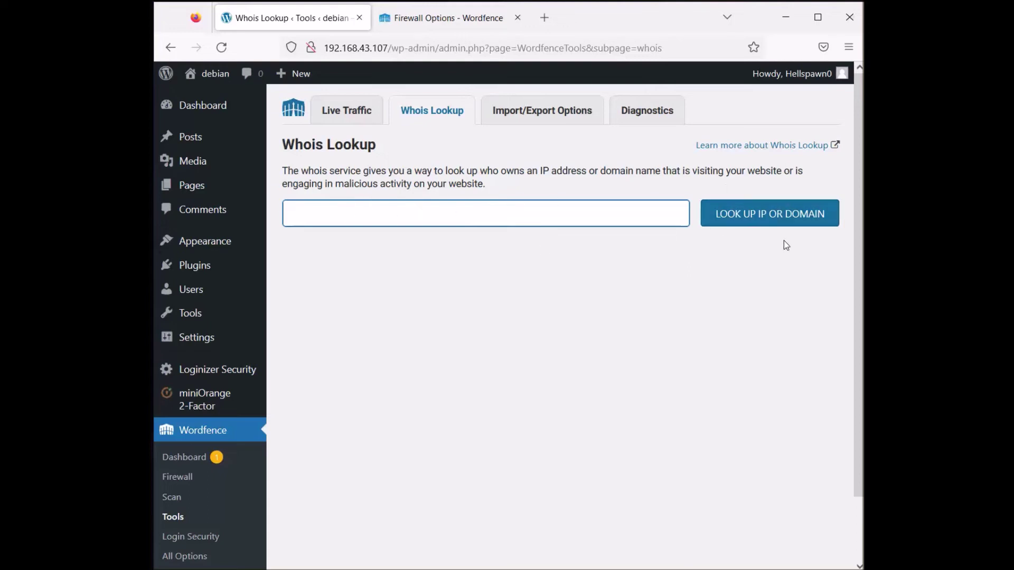
click(657, 290)
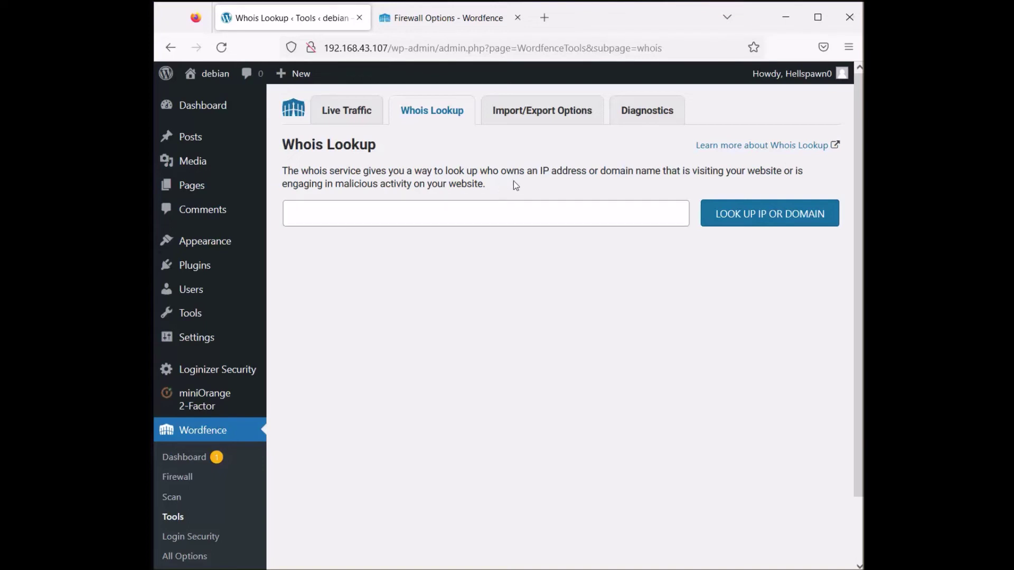
click(537, 113)
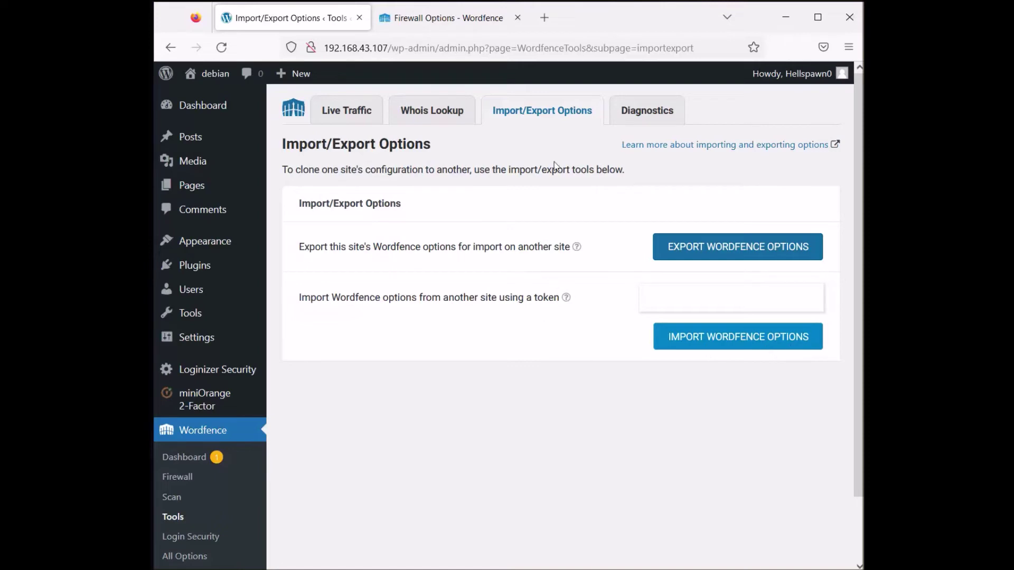
Step: Open the Wordfence Diagnostics tab
click(655, 115)
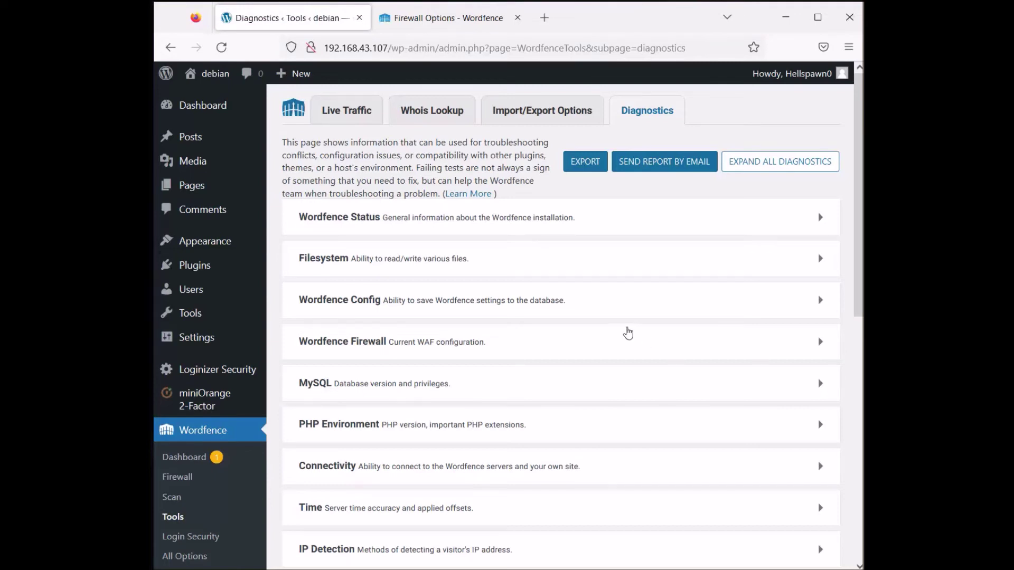
Step: Expand and review the Wordfence Status, Filesystem, Wordfence Config and Firewall diagnostics
scroll(527, 272, down, 3)
scroll(527, 271, up, 3)
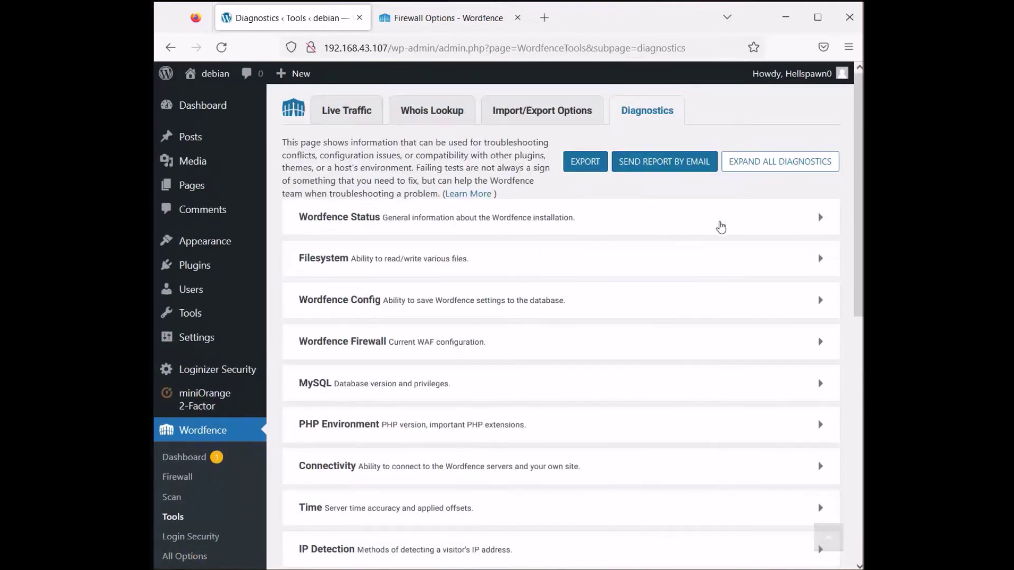
click(753, 218)
scroll(747, 248, down, 2)
click(735, 285)
scroll(731, 323, down, 3)
click(734, 312)
scroll(745, 296, down, 1)
click(743, 328)
scroll(749, 304, down, 4)
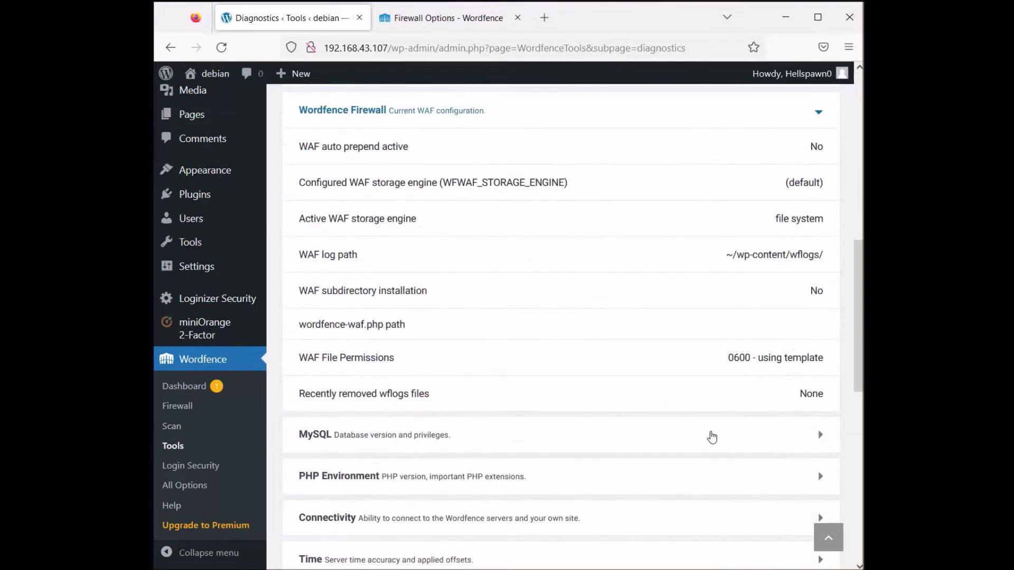
scroll(754, 329, down, 10)
scroll(754, 329, up, 3)
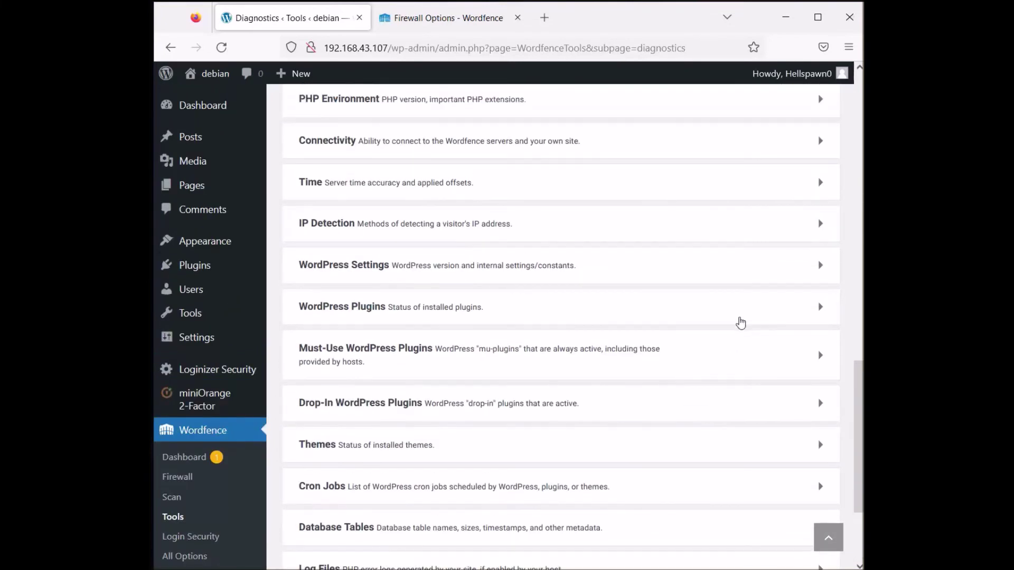
scroll(438, 398, down, 3)
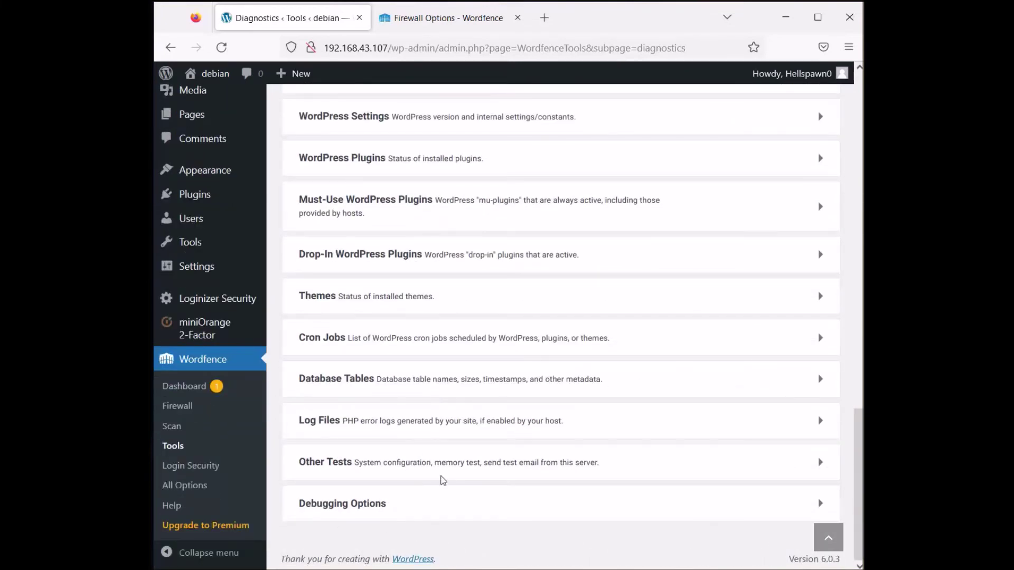
scroll(417, 417, up, 5)
scroll(417, 417, up, 9)
scroll(641, 389, down, 5)
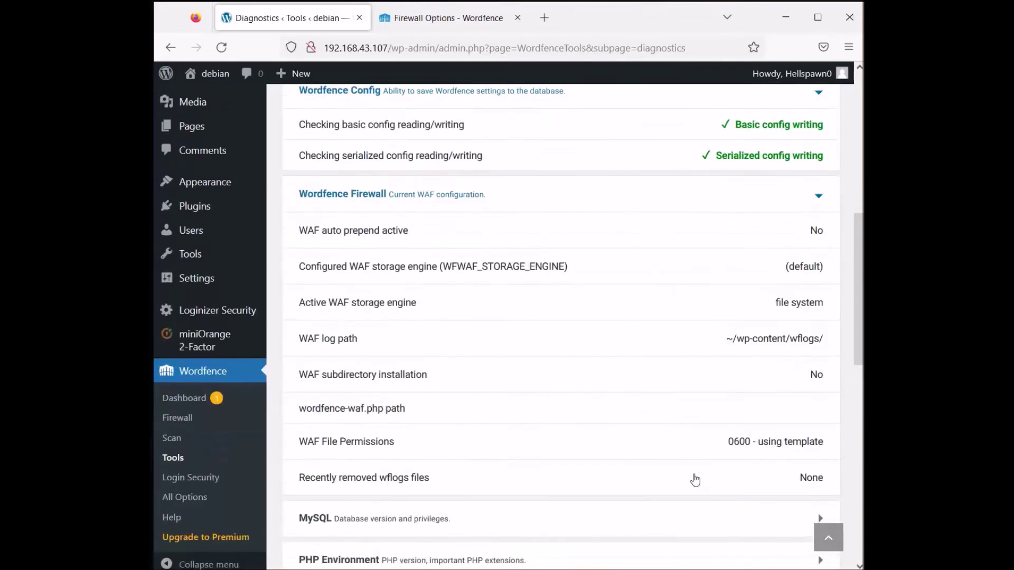
scroll(803, 322, up, 7)
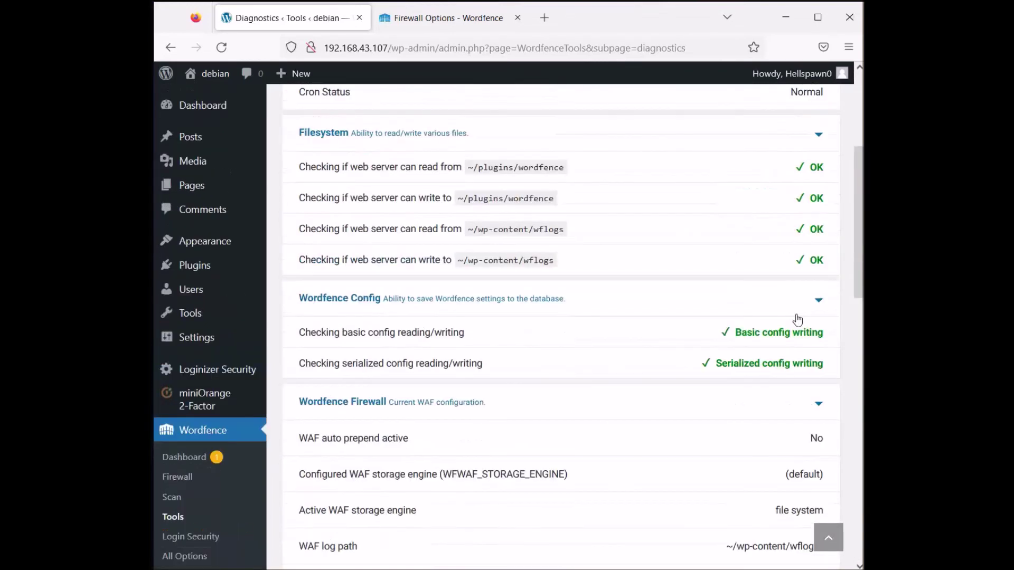
Step: Collapse the Firewall, Config, Filesystem and Wordfence Status sections again
click(818, 404)
click(818, 300)
scroll(808, 327, up, 4)
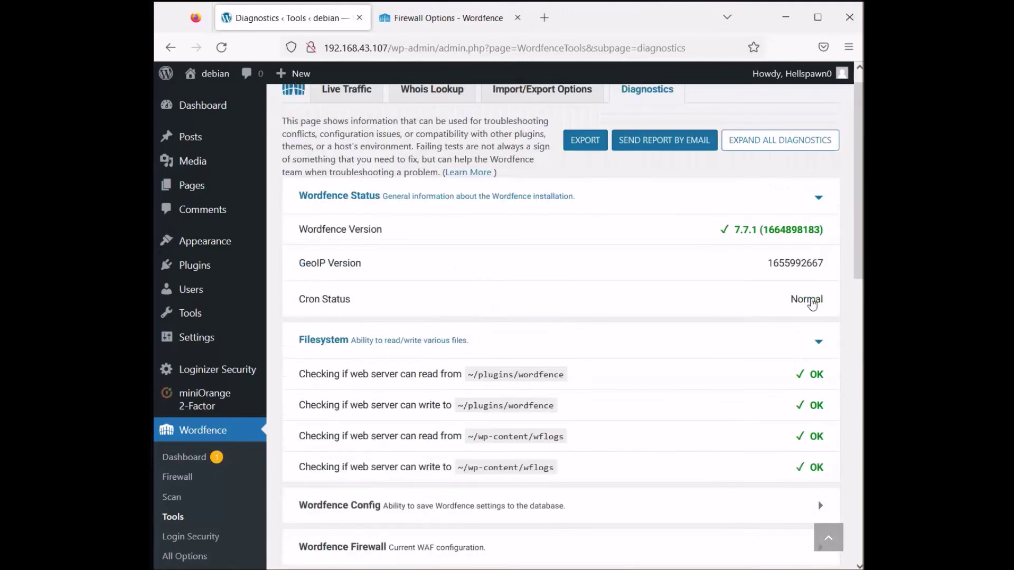
click(814, 362)
click(818, 219)
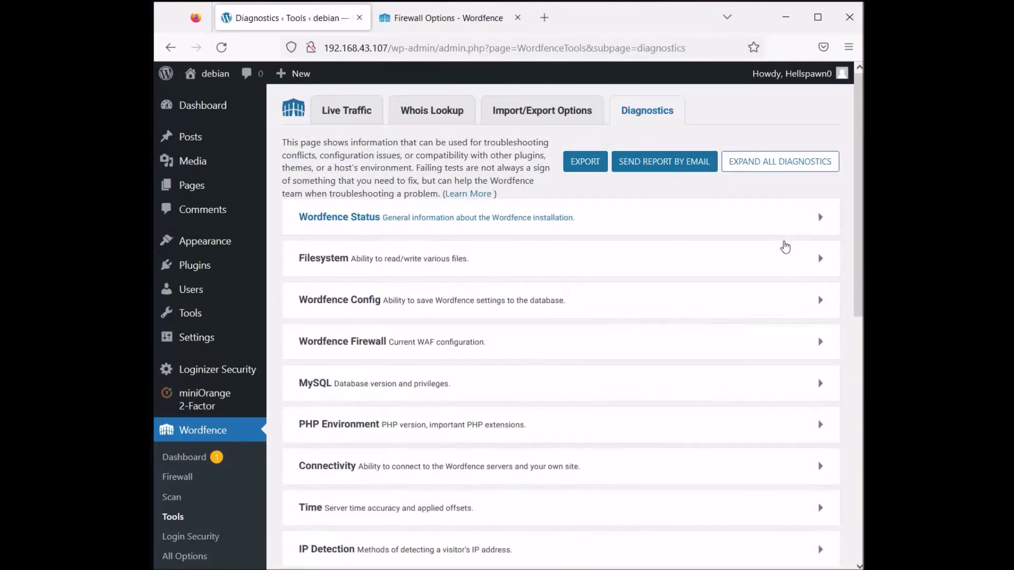
scroll(505, 267, down, 7)
scroll(505, 267, up, 7)
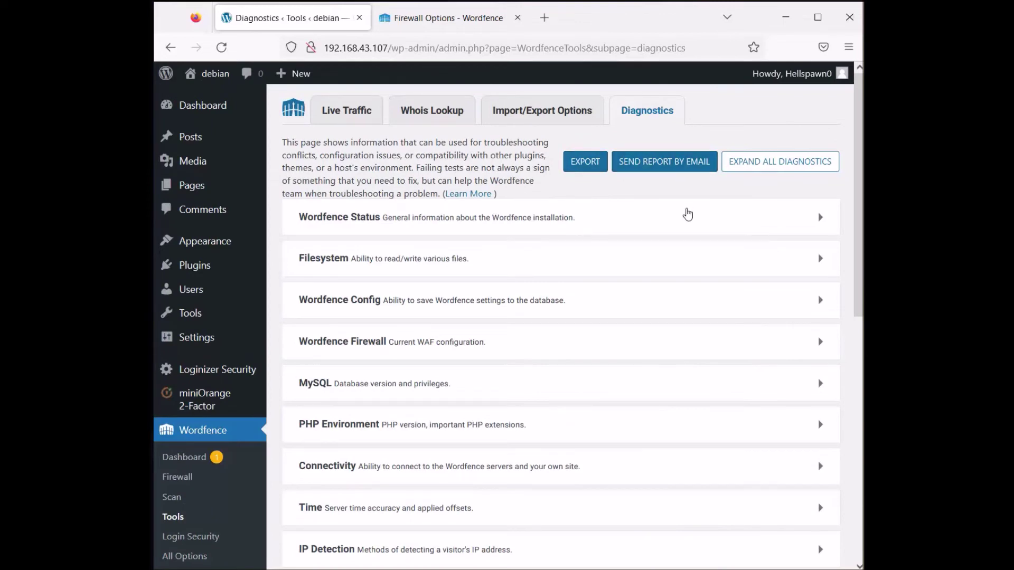
Step: Expand all diagnostics at once and export the report as diagnostics_for_192.168.43.107.txt
click(793, 165)
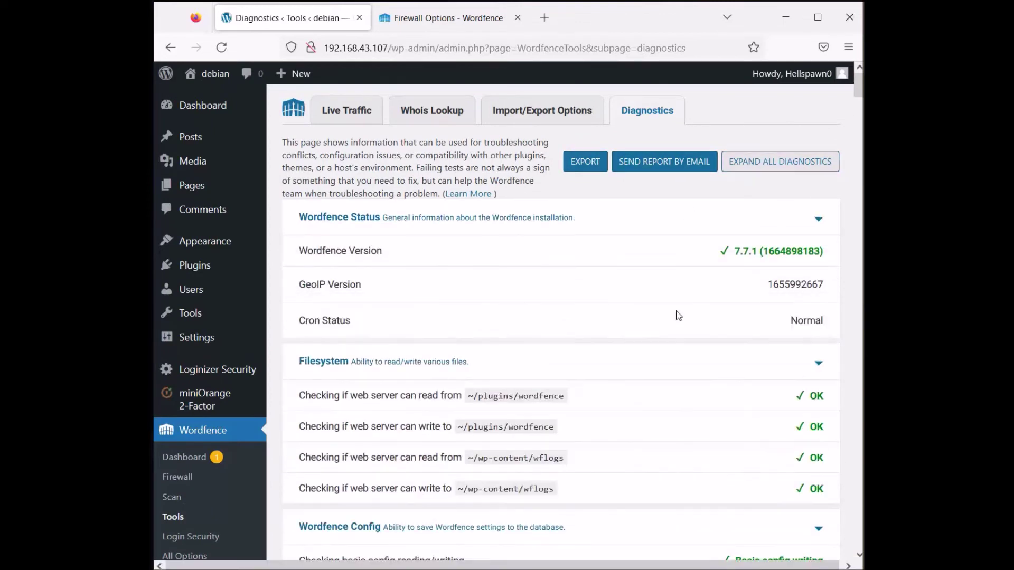
scroll(679, 315, down, 20)
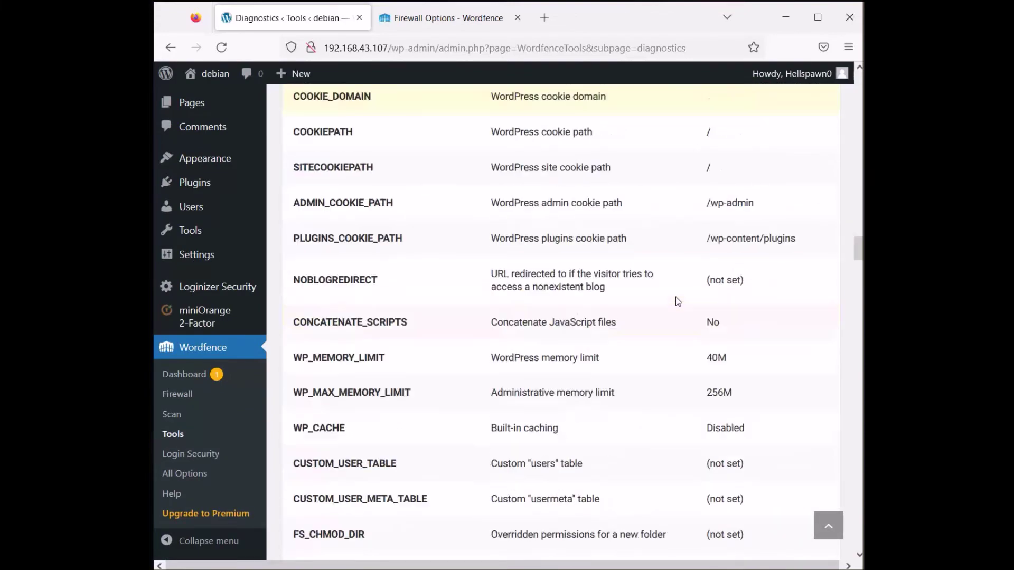
scroll(678, 301, up, 20)
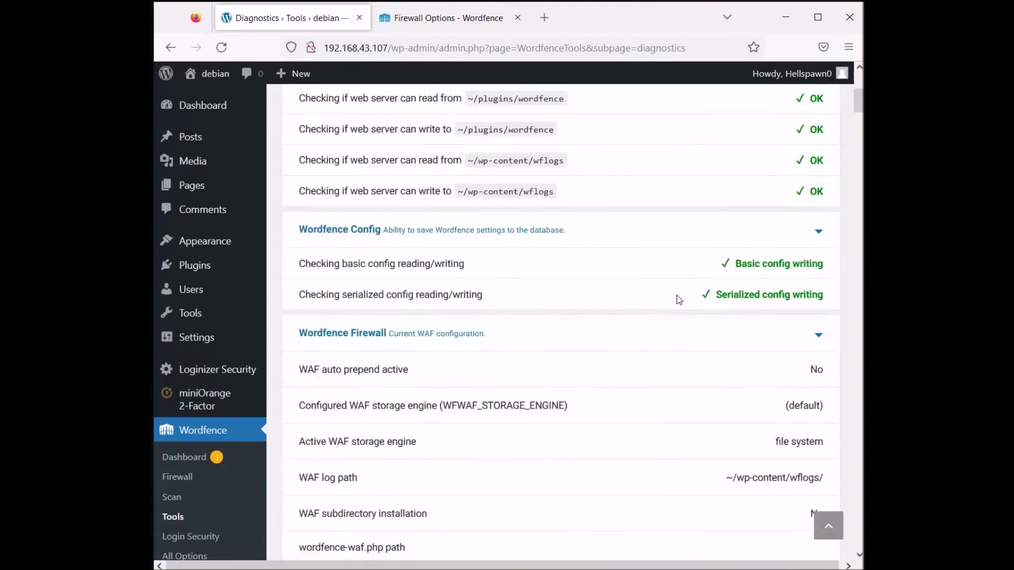
scroll(679, 300, up, 5)
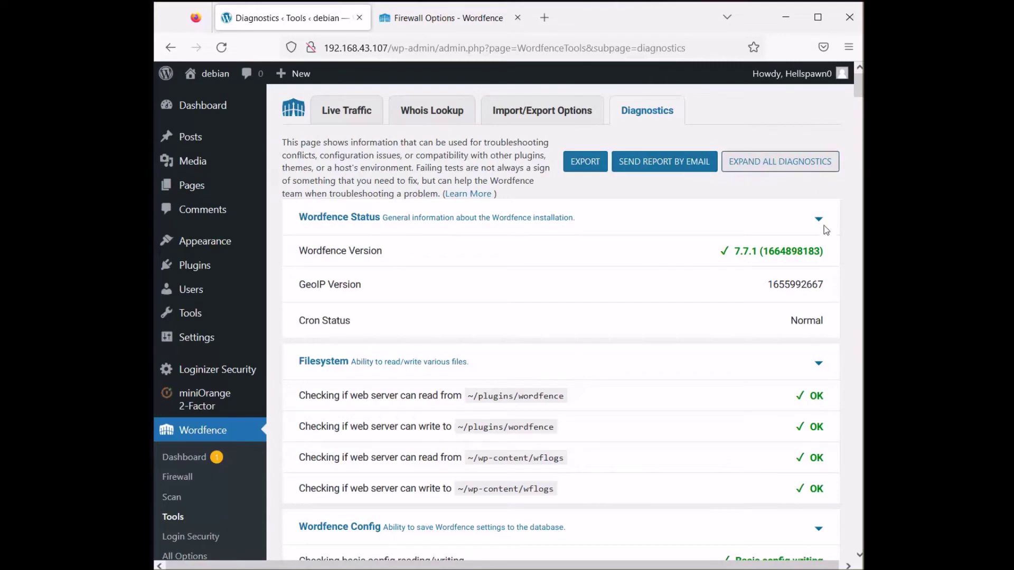
click(583, 162)
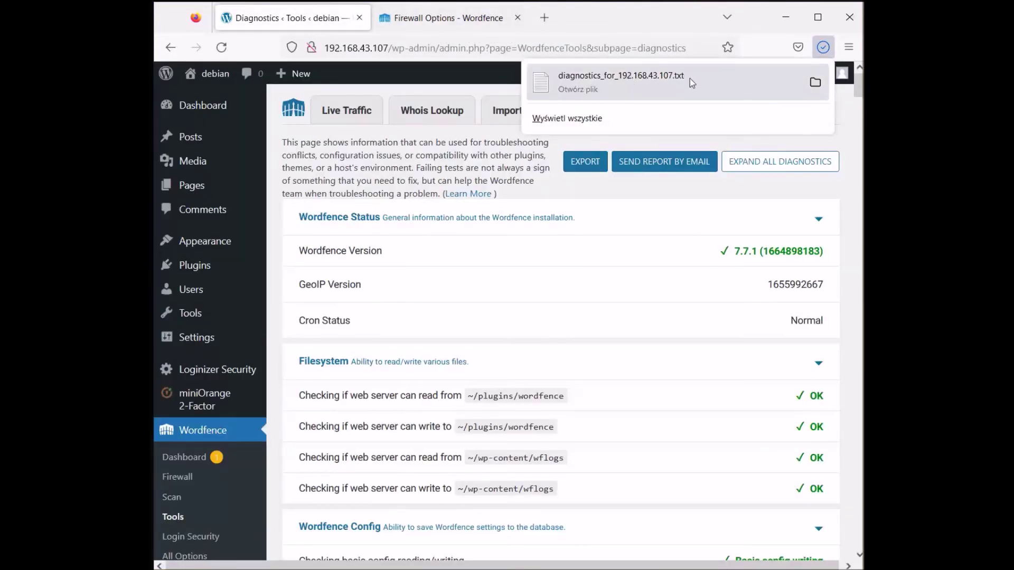
click(635, 90)
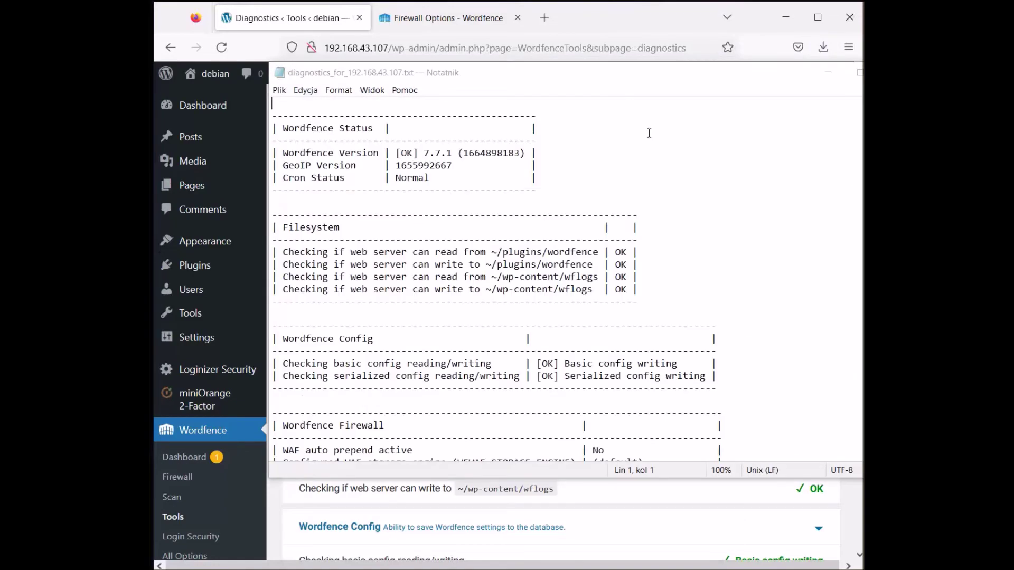
scroll(569, 282, down, 12)
scroll(576, 269, up, 7)
scroll(581, 259, down, 10)
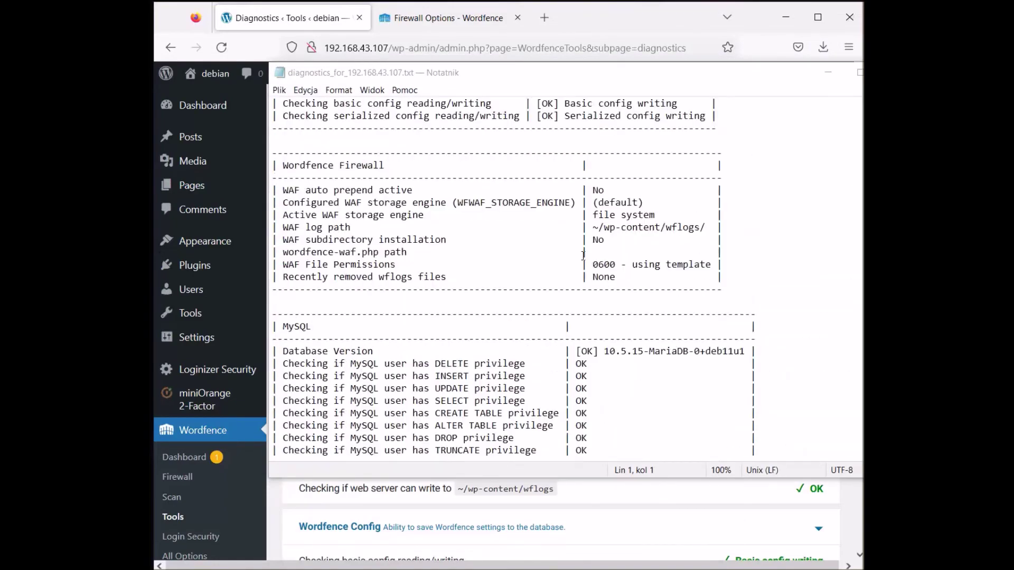
scroll(584, 255, down, 6)
scroll(616, 259, up, 20)
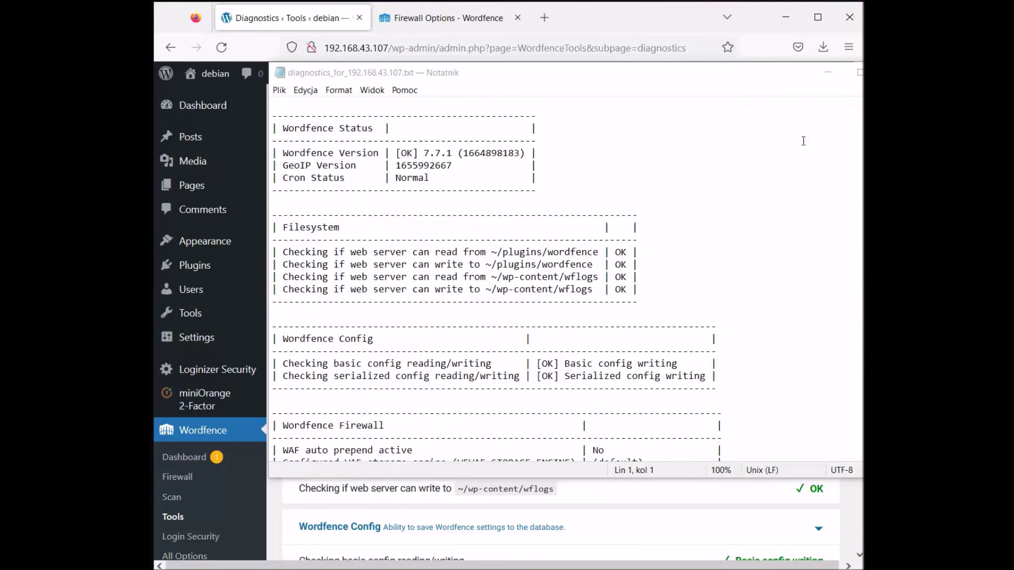
click(588, 281)
key(alt+F4)
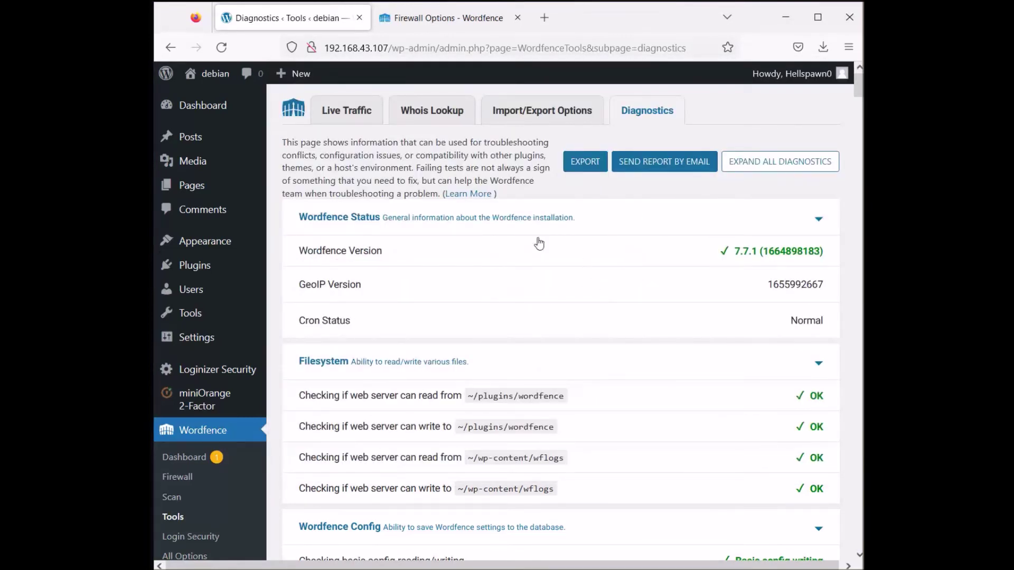
Step: Return to Live Traffic and review its options: Security Only logging, 2000 rows stored
click(363, 115)
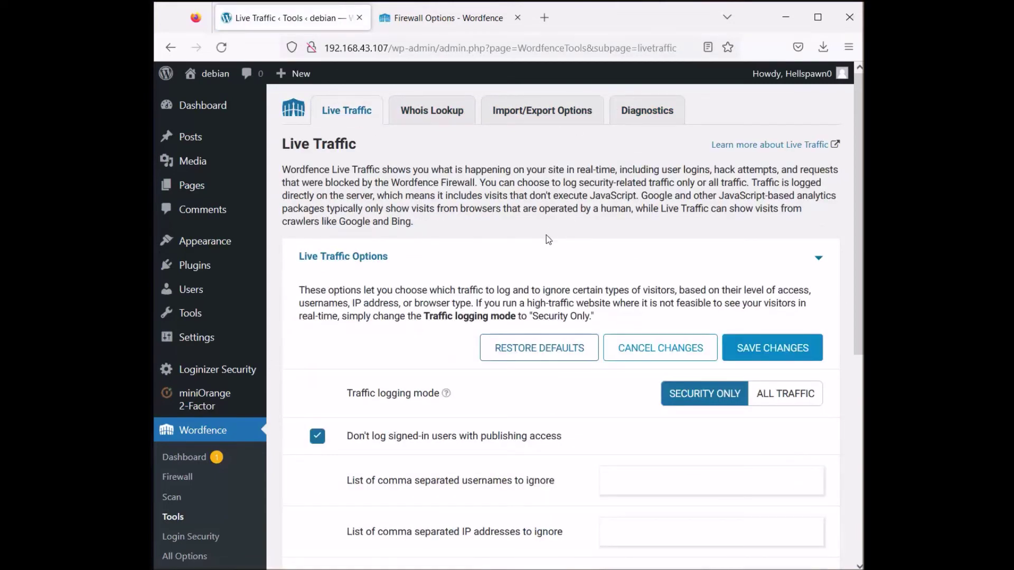
scroll(549, 238, down, 3)
scroll(419, 212, up, 3)
scroll(329, 219, down, 2)
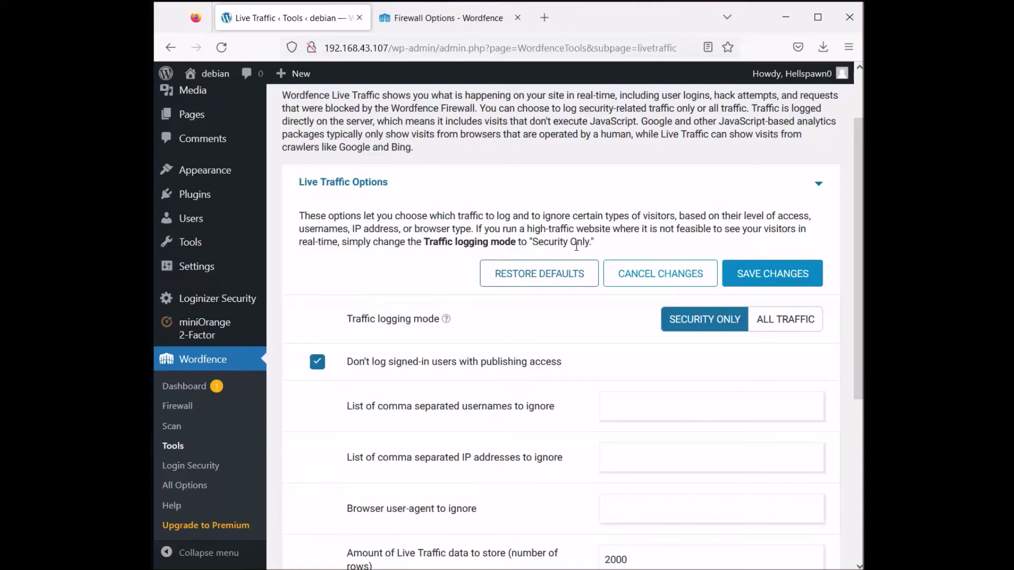
click(449, 321)
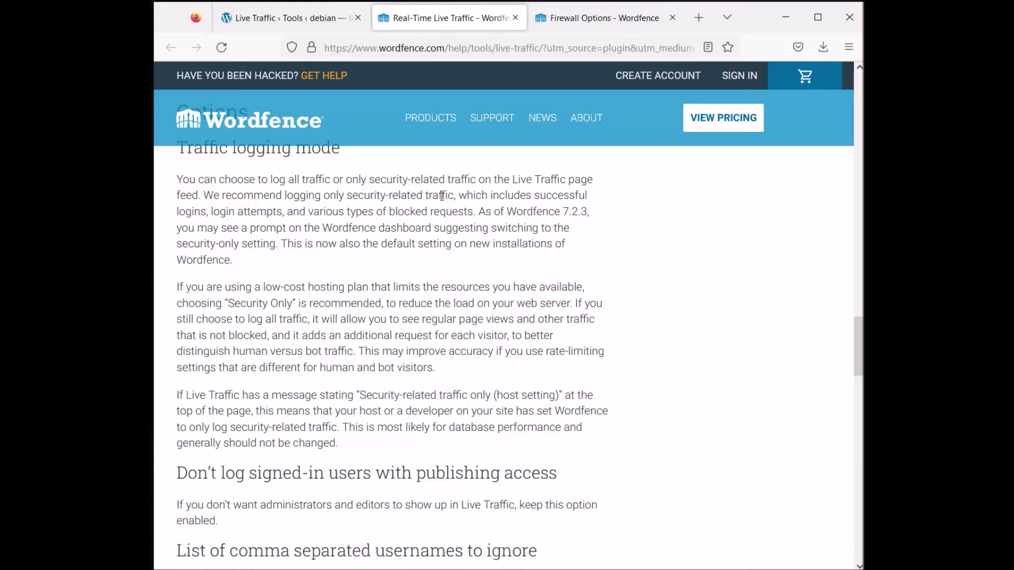
drag(454, 197, 200, 197)
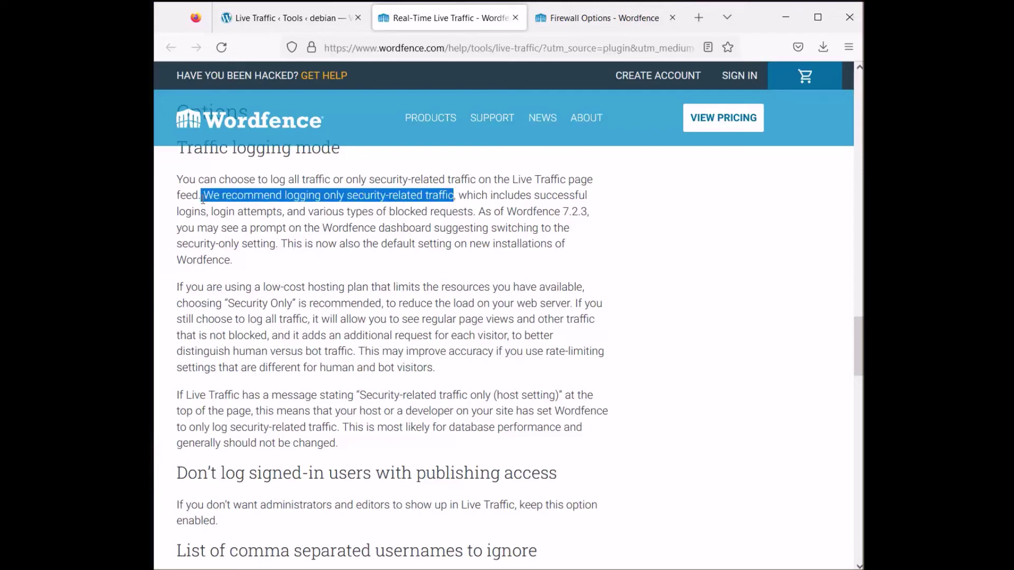
click(417, 241)
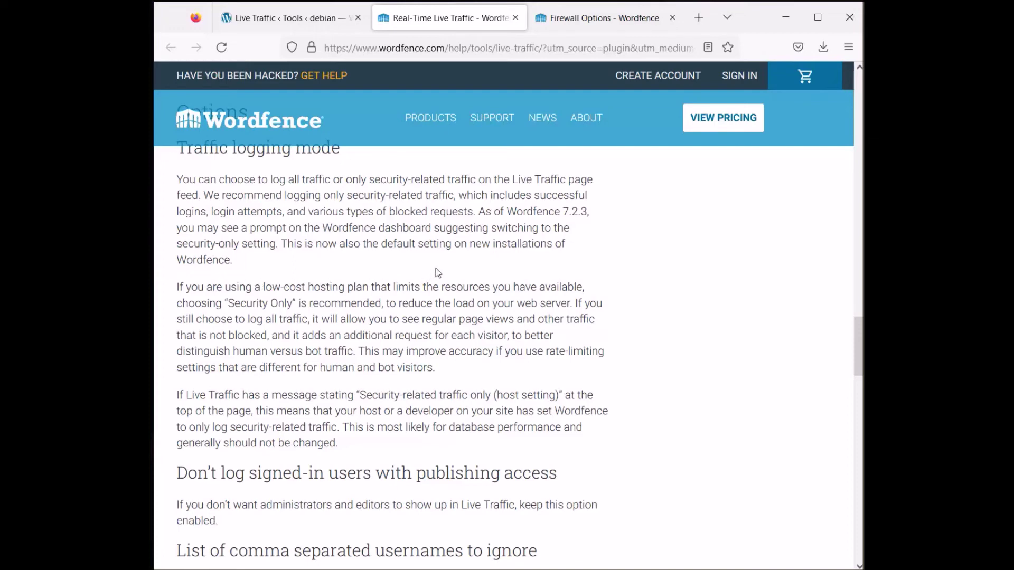
scroll(325, 271, down, 2)
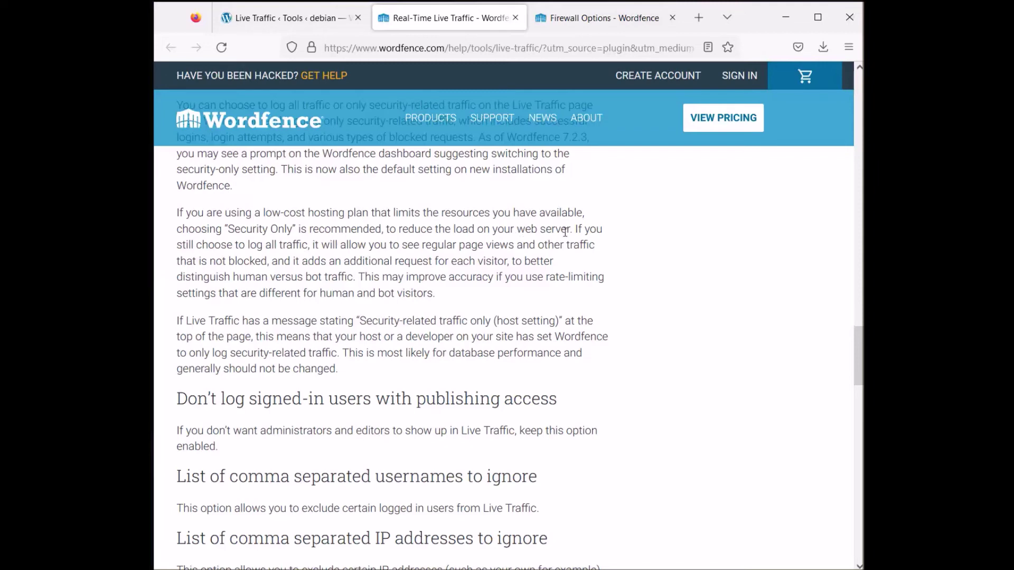
drag(570, 230, 299, 240)
Step: Finish reading the Real-Time Live Traffic help article and close its tab
click(479, 280)
scroll(467, 290, up, 2)
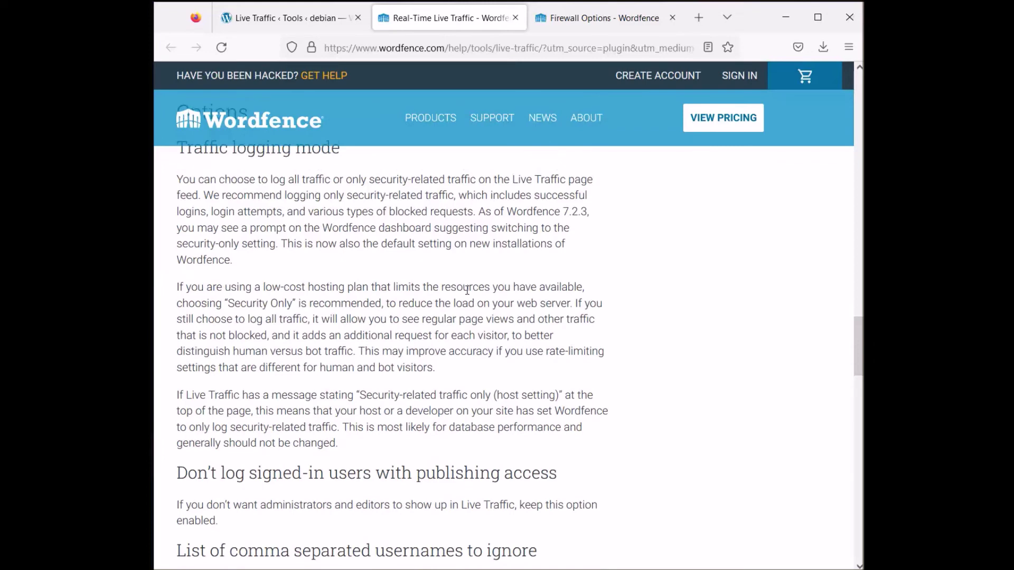
scroll(467, 290, up, 2)
scroll(467, 290, down, 4)
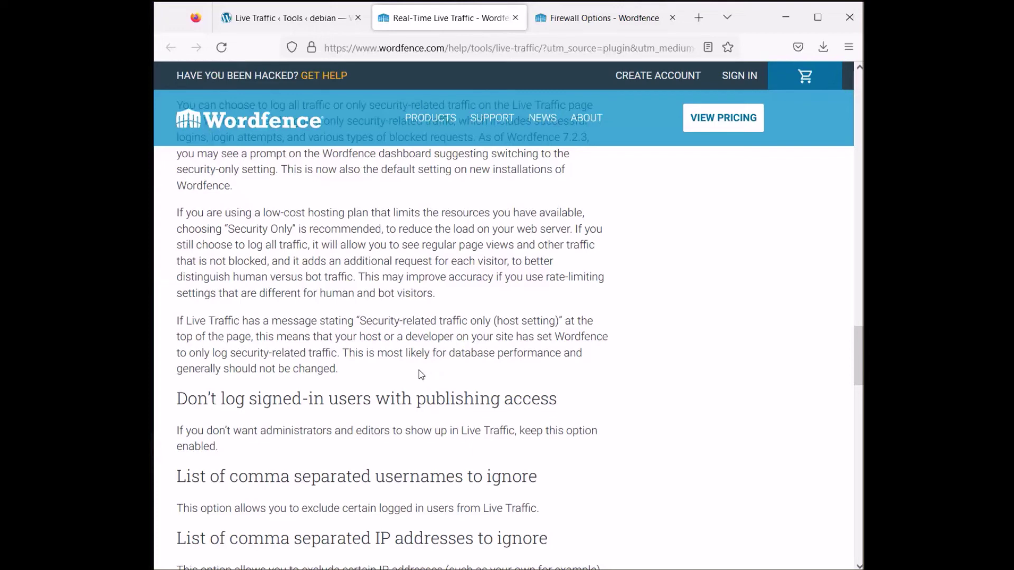
scroll(488, 362, up, 5)
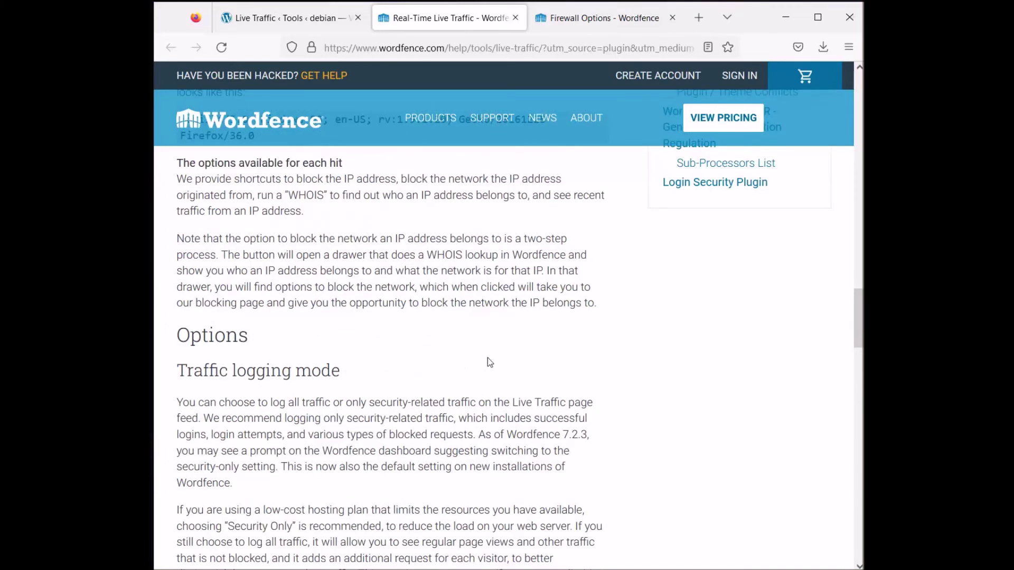
scroll(538, 350, down, 4)
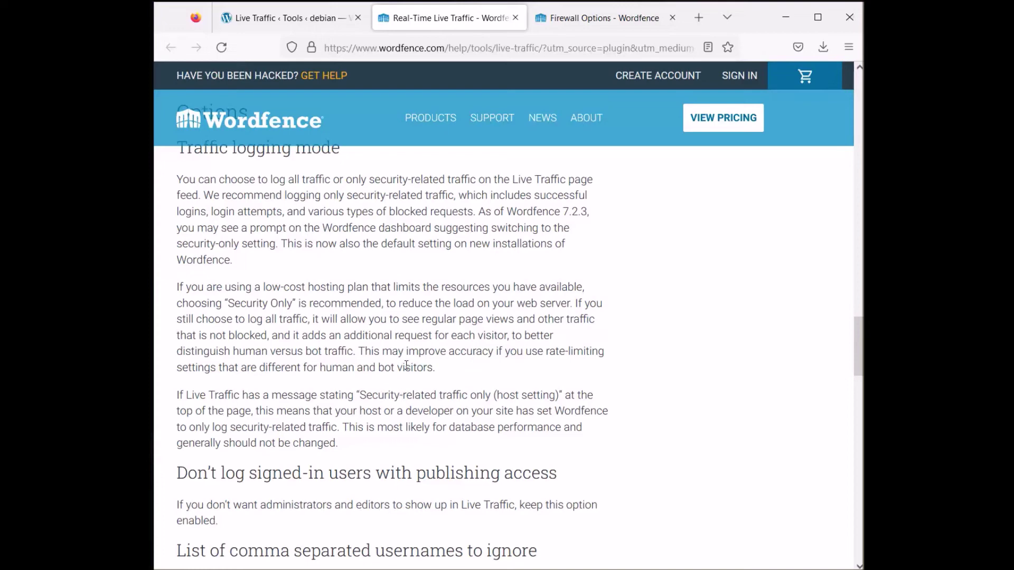
click(516, 18)
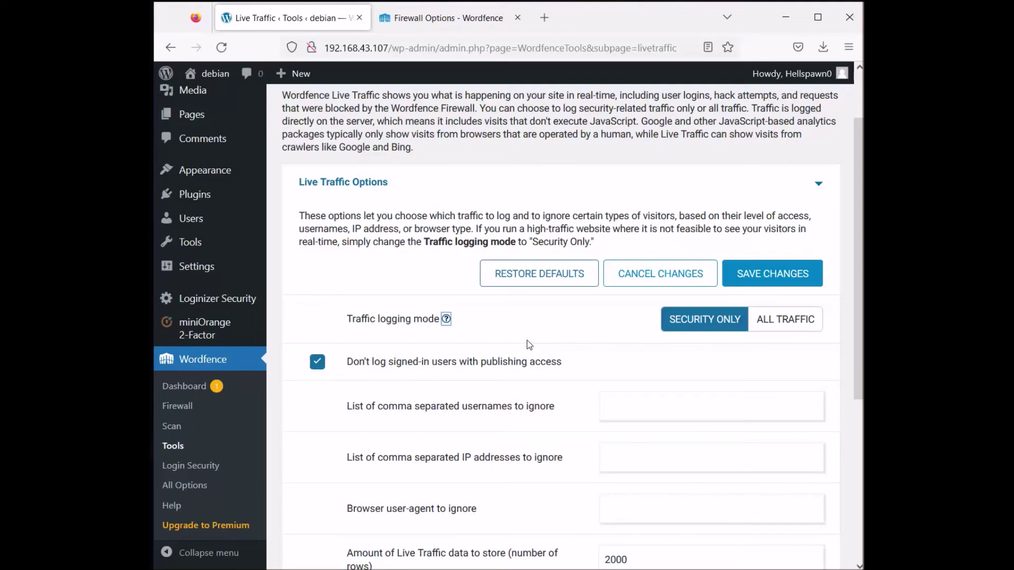
Step: Switch Traffic logging mode from Security Only to All Traffic
click(787, 324)
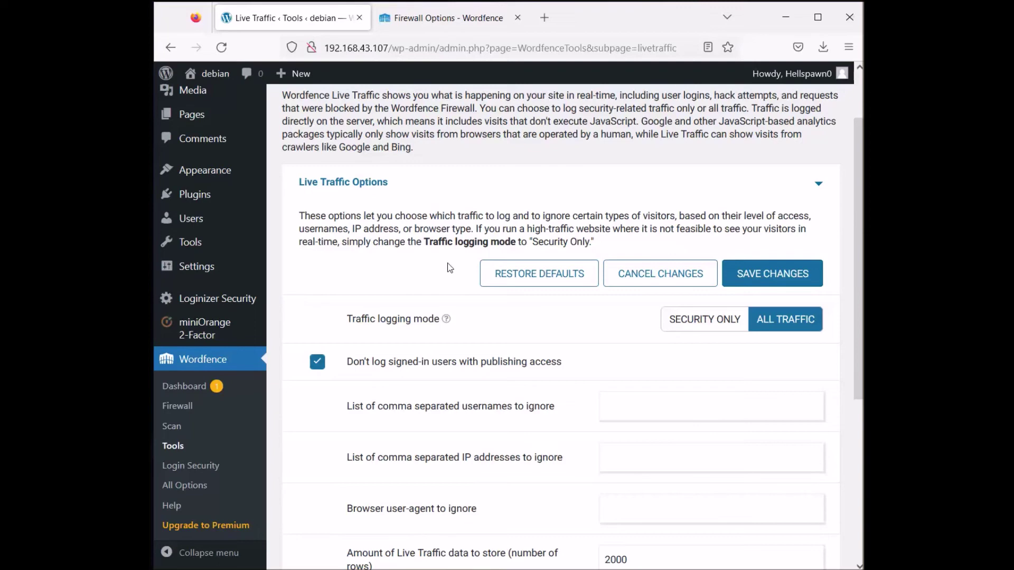
scroll(661, 280, down, 3)
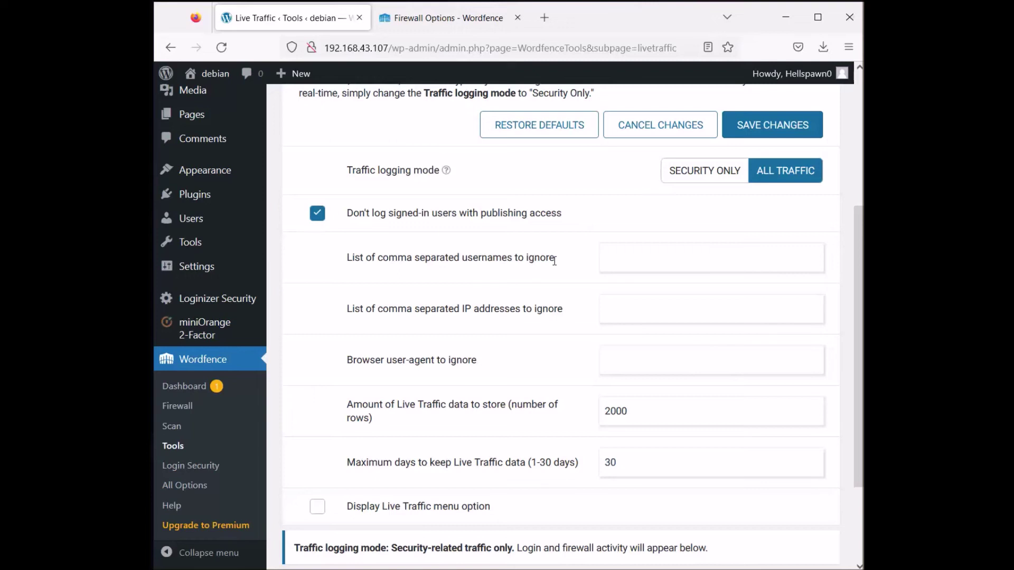
Step: Inspect the usernames-to-ignore and IP-addresses-to-ignore fields in Live Traffic options
drag(555, 258, 389, 258)
click(649, 264)
drag(464, 309, 556, 309)
click(663, 306)
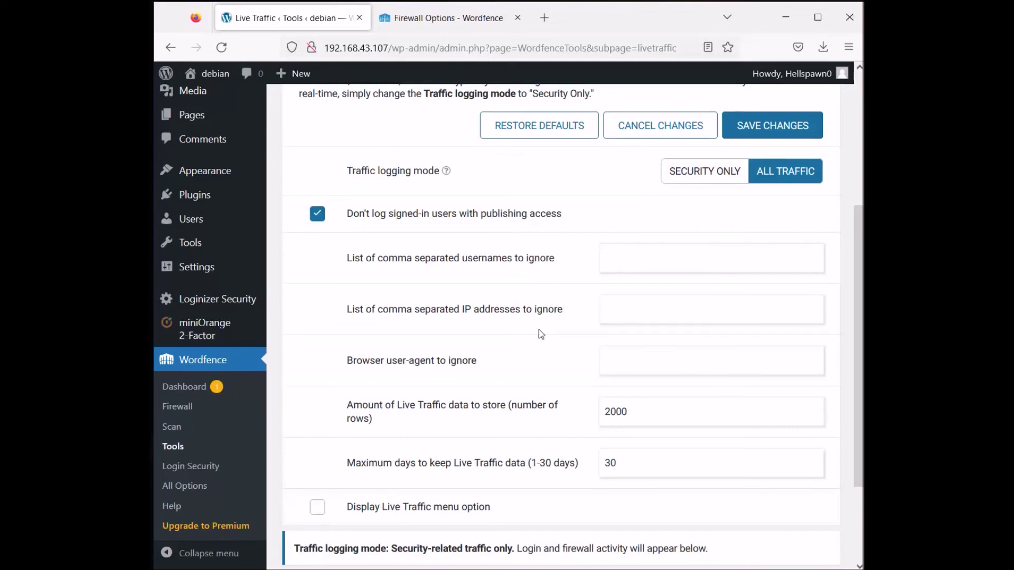
scroll(540, 331, up, 3)
scroll(539, 333, down, 4)
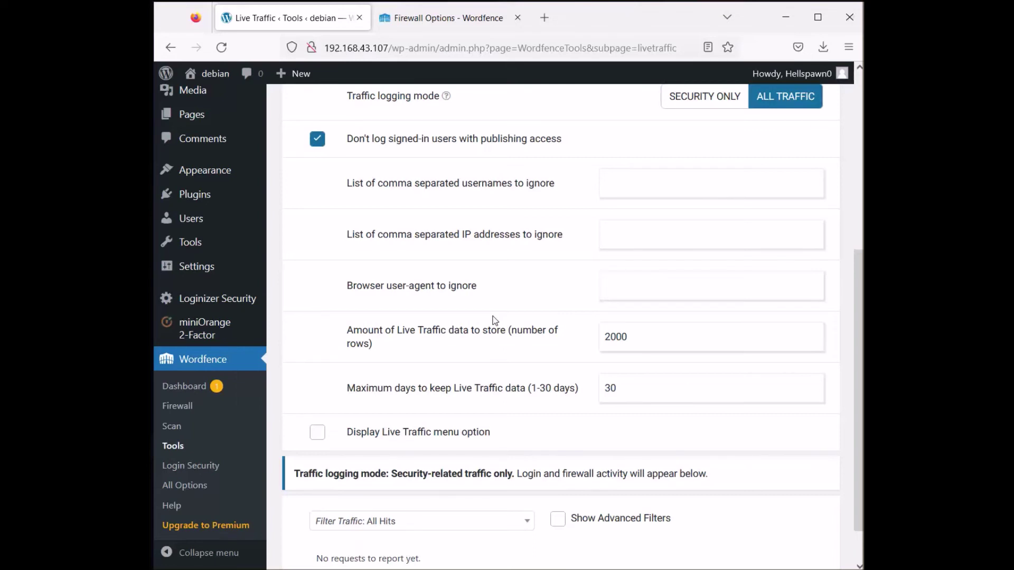
Step: Check the 2000 rows and 30 days values, then enable the Display Live Traffic menu option
scroll(497, 322, down, 1)
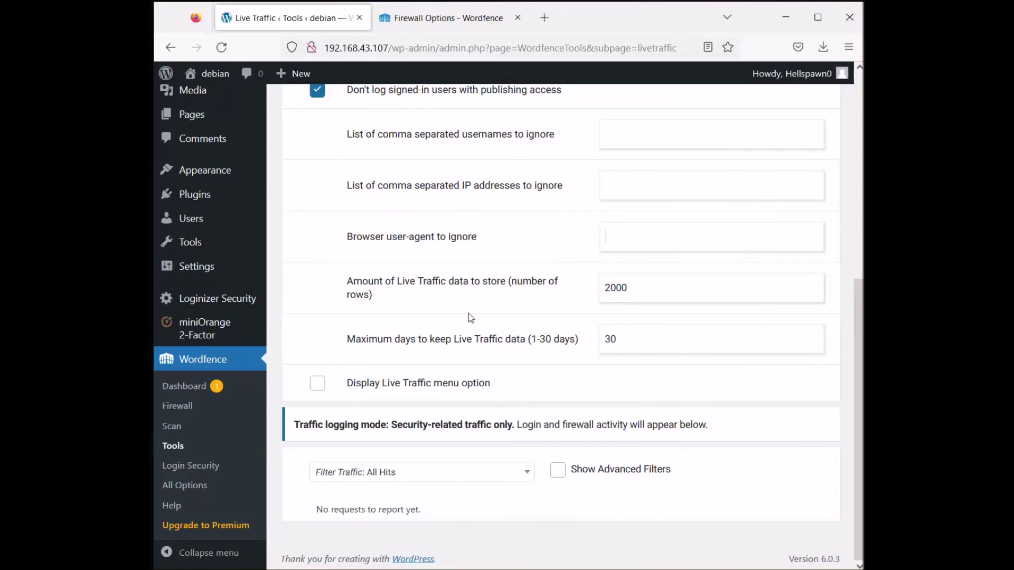
drag(665, 289, 505, 297)
click(504, 297)
drag(626, 340, 471, 357)
click(469, 344)
click(324, 390)
Step: Show the advanced traffic filters and browse the Filter and Group By lists, keeping Group By None
click(558, 472)
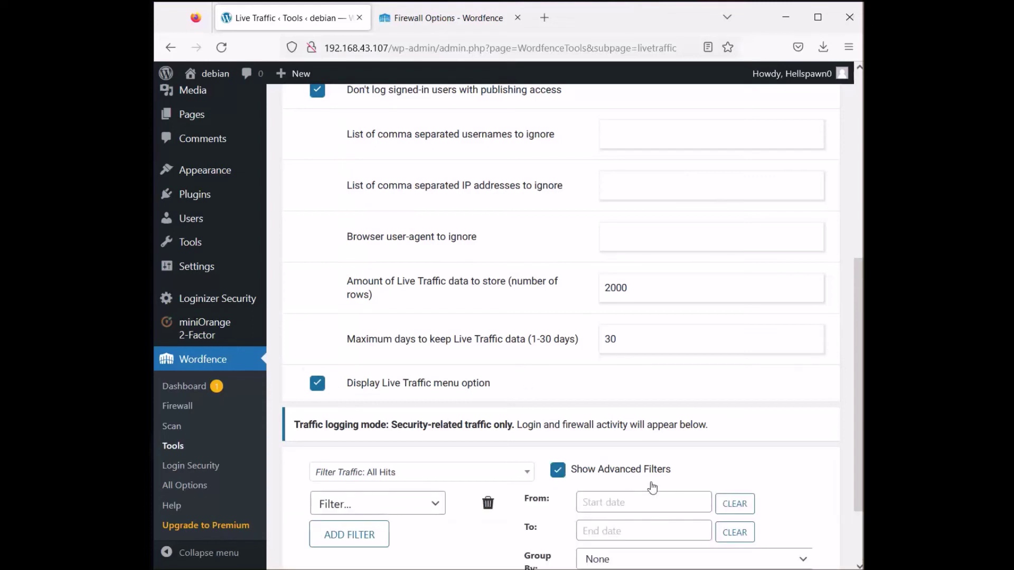
scroll(634, 412, down, 3)
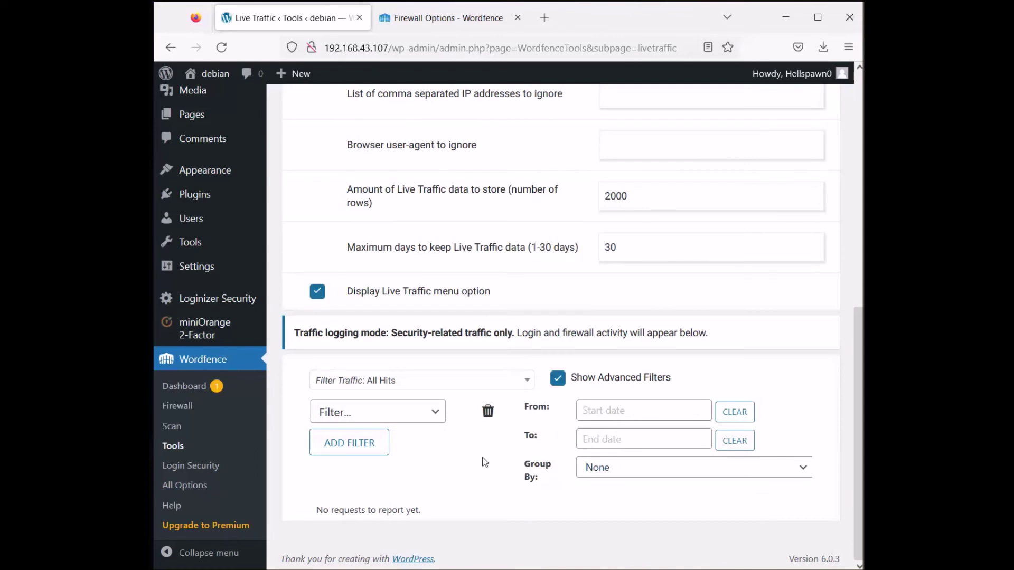
click(444, 414)
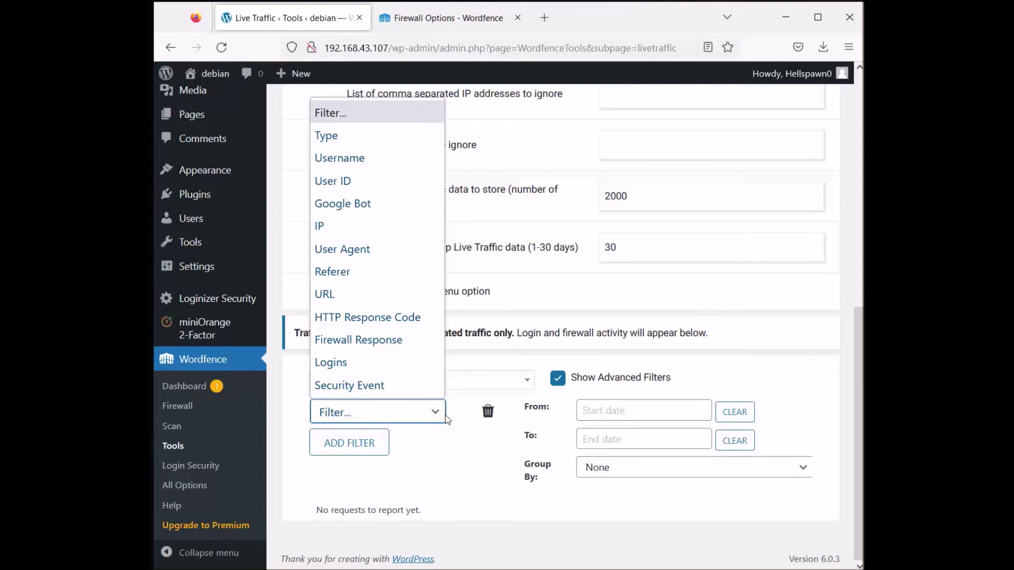
click(454, 461)
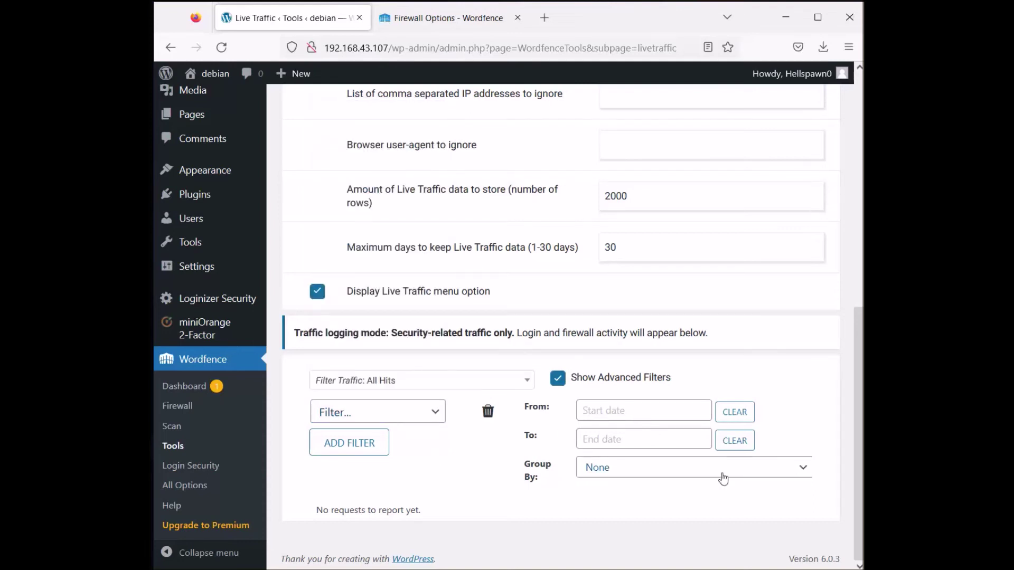
click(803, 468)
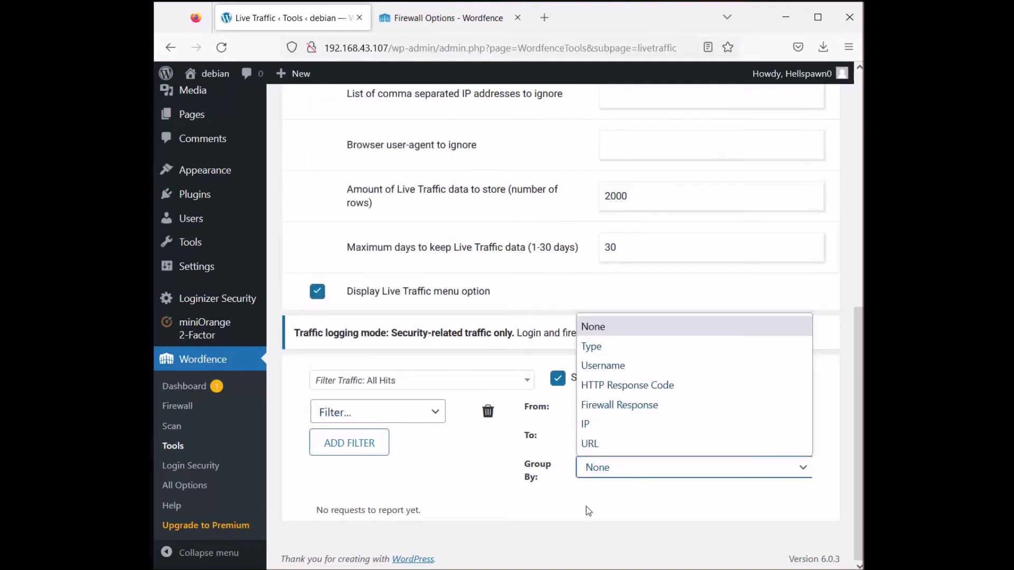
click(461, 486)
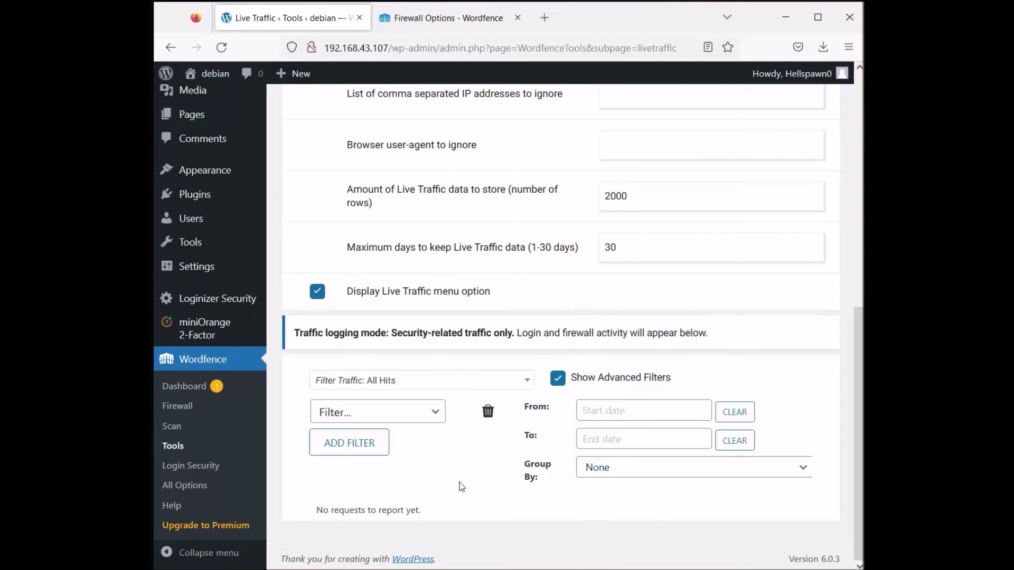
Step: Scroll back up the page and head for Login Security, triggering the unsaved-changes warning
scroll(487, 466, up, 3)
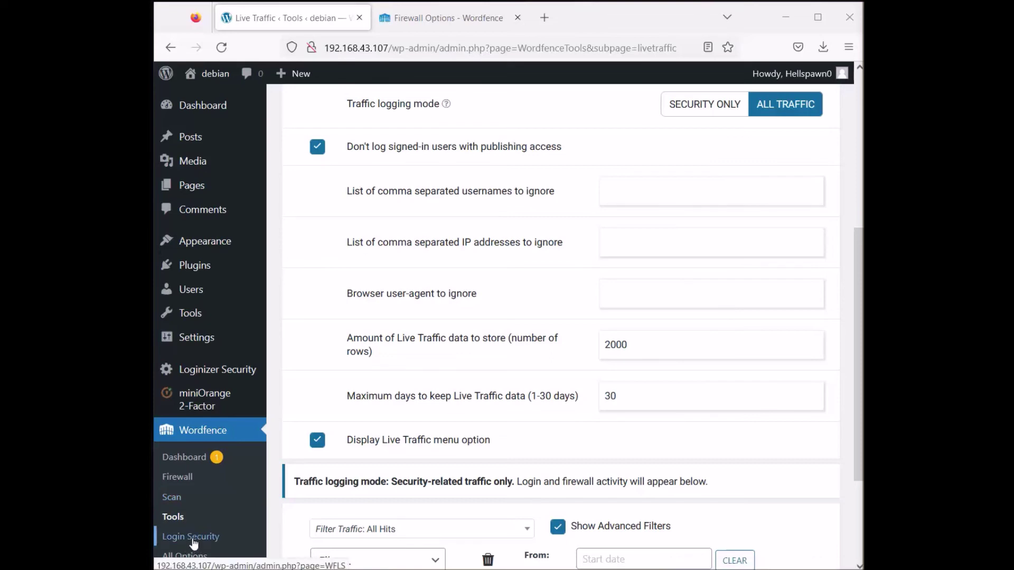
scroll(787, 158, up, 5)
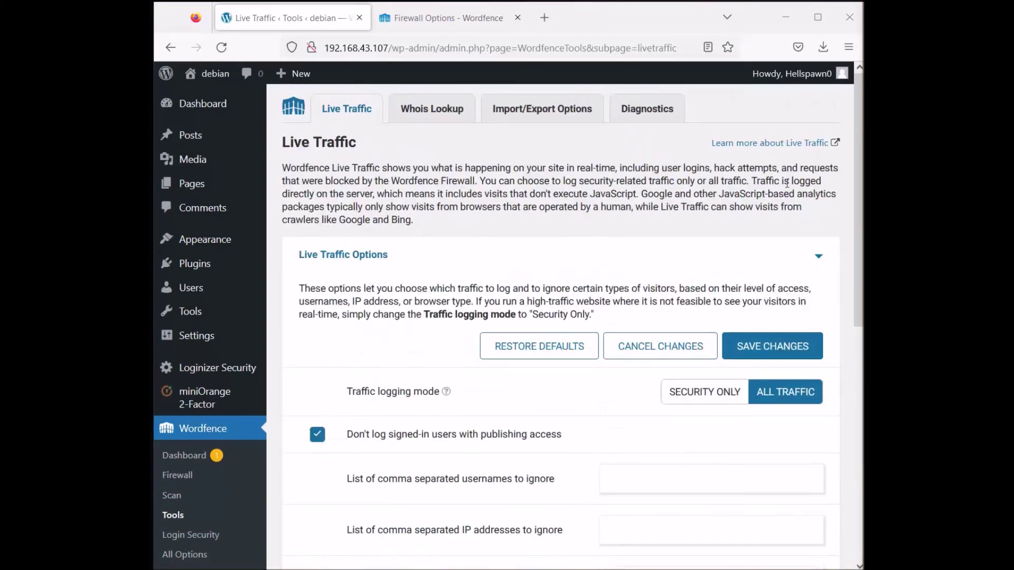
scroll(787, 184, down, 8)
scroll(731, 253, up, 8)
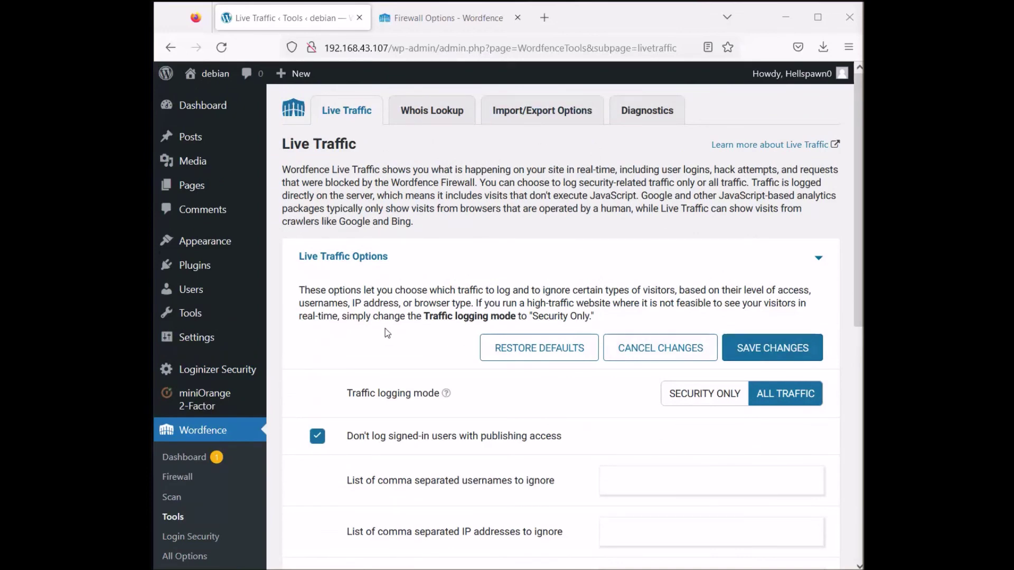
scroll(385, 328, down, 8)
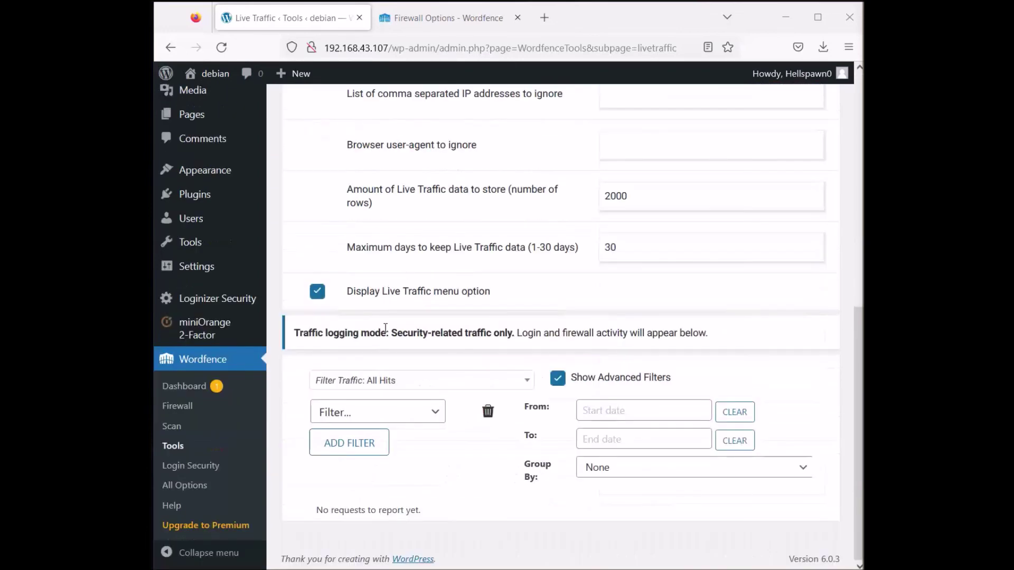
click(190, 465)
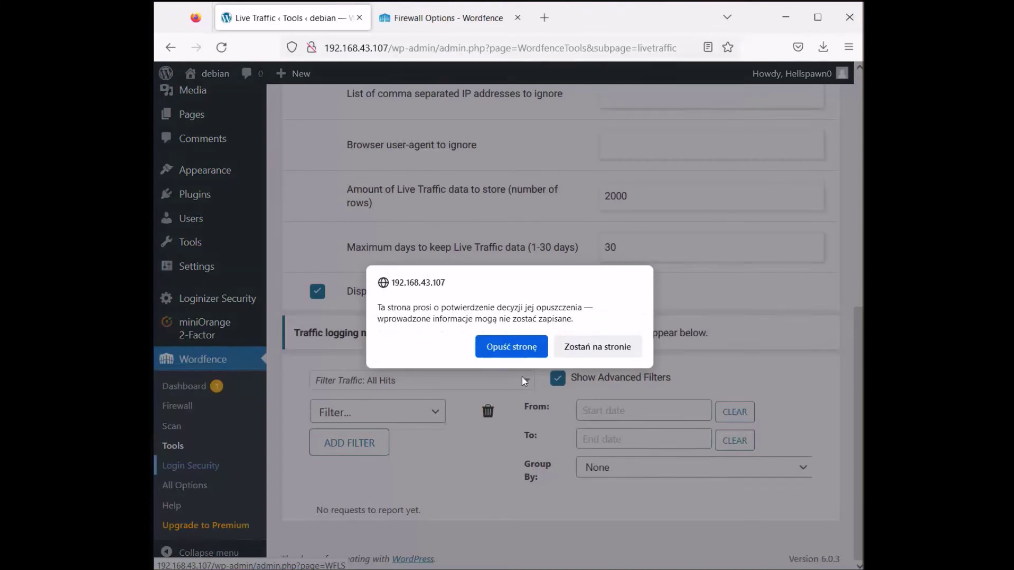
Step: Stay on the page, save the Live Traffic settings with All Traffic logging, then go to Login Security
click(606, 351)
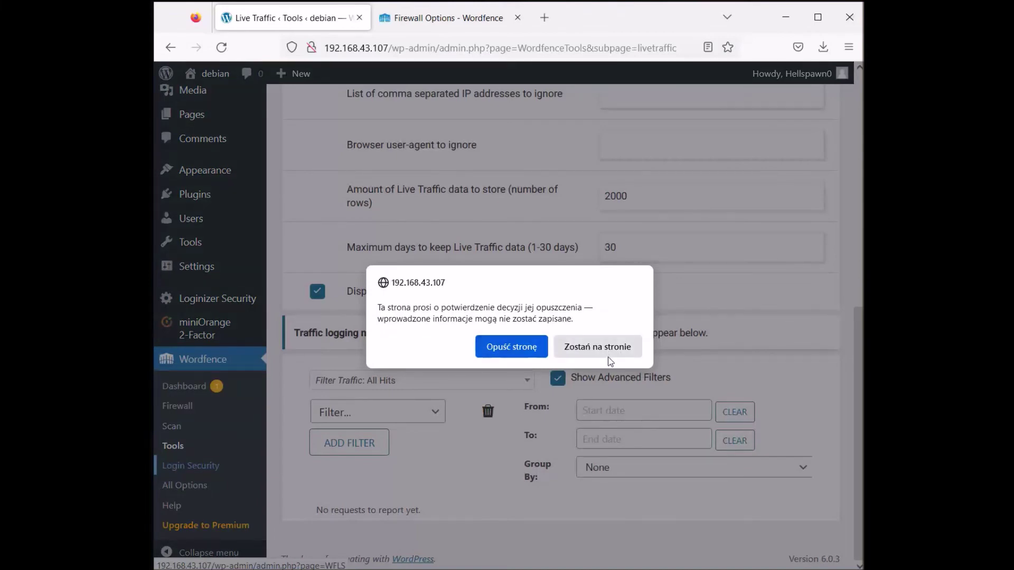
scroll(768, 325, up, 8)
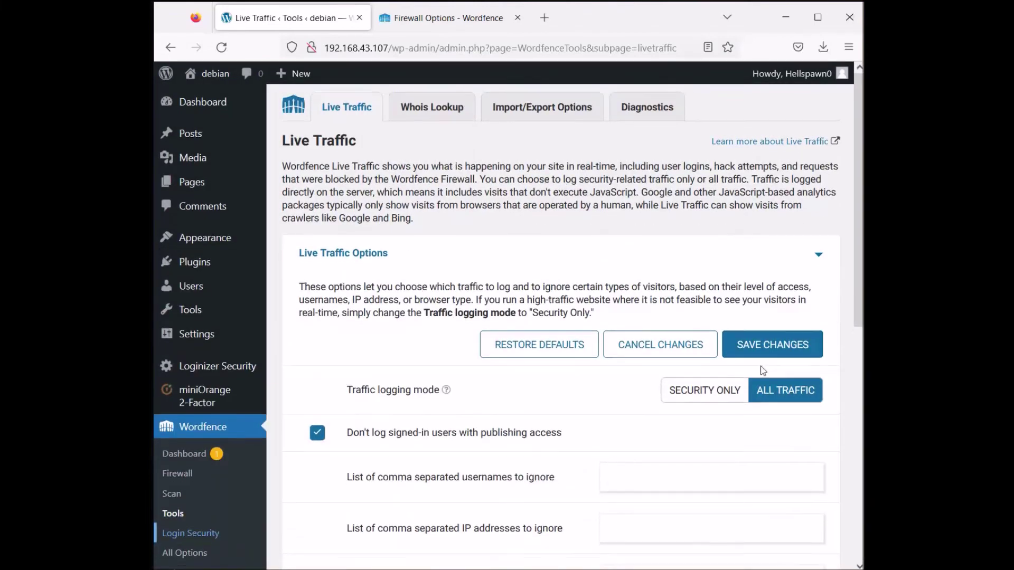
scroll(729, 325, down, 9)
scroll(720, 323, up, 6)
click(763, 210)
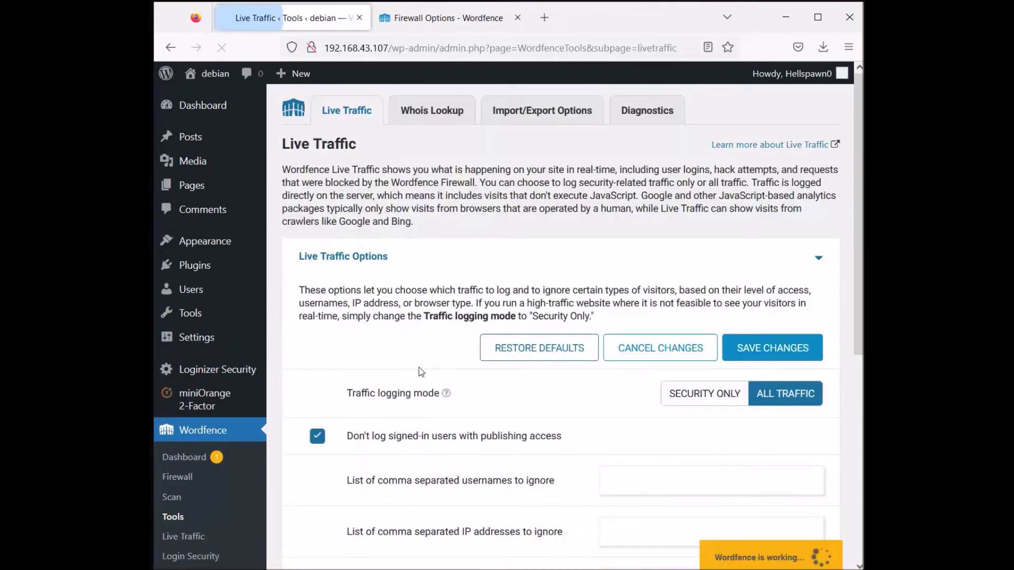
scroll(244, 353, down, 6)
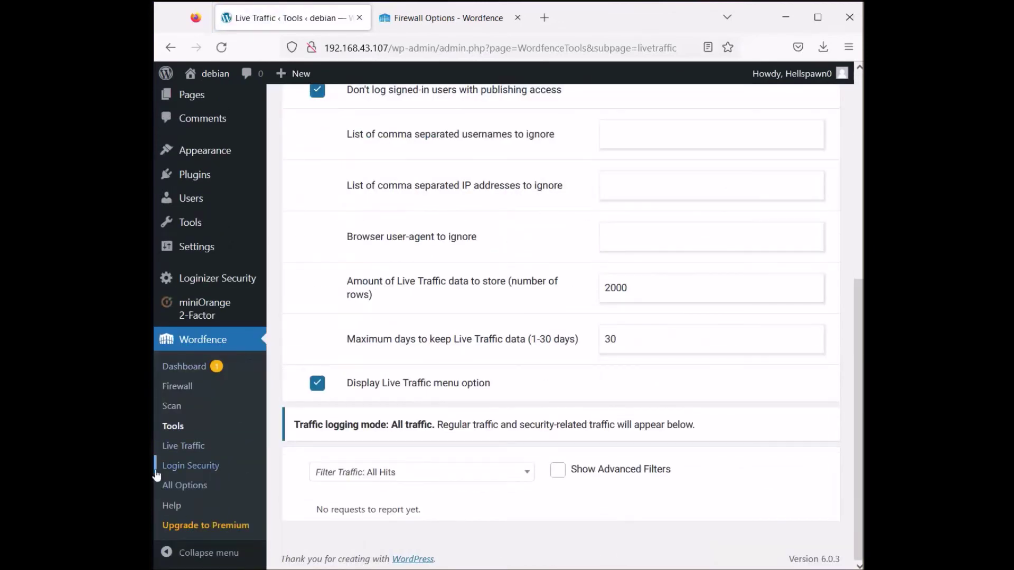
click(217, 472)
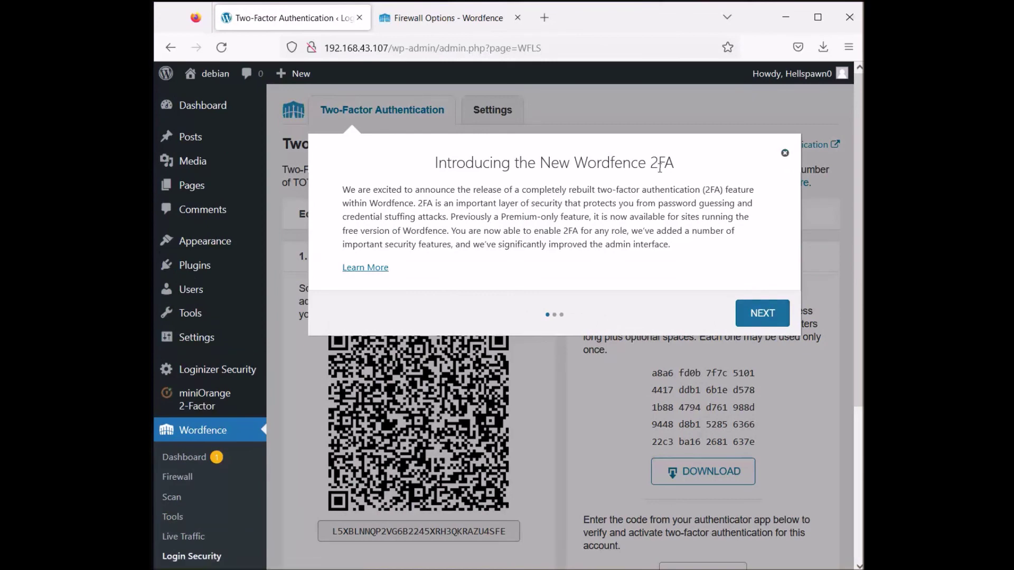
Step: Dismiss the new 2FA announcement on the Two-Factor Authentication page
drag(685, 168, 646, 165)
click(746, 180)
click(786, 153)
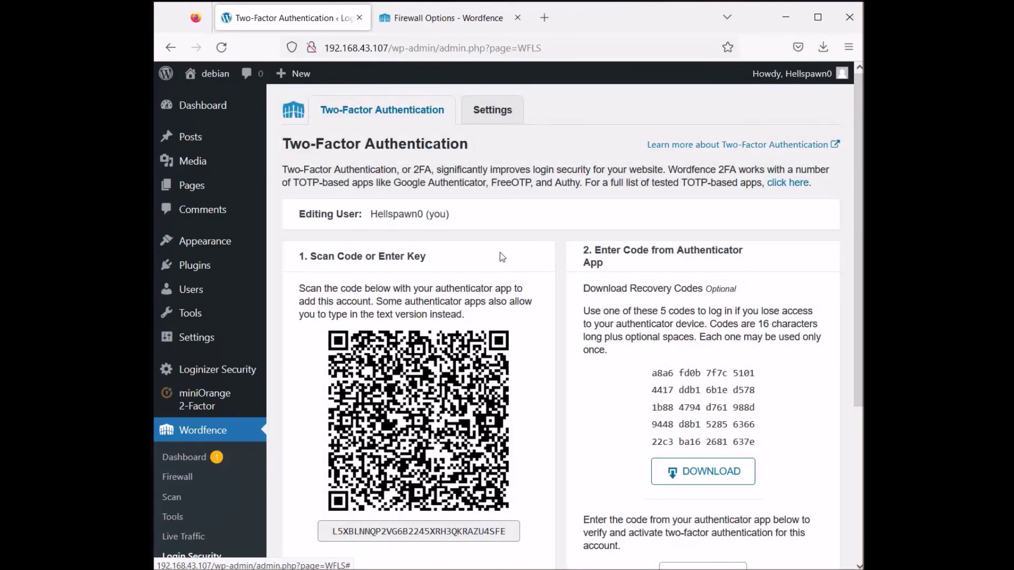
Step: Go to Wordfence All Options from the sidebar menu
scroll(514, 208, down, 4)
scroll(516, 213, up, 4)
mouse_move(213, 406)
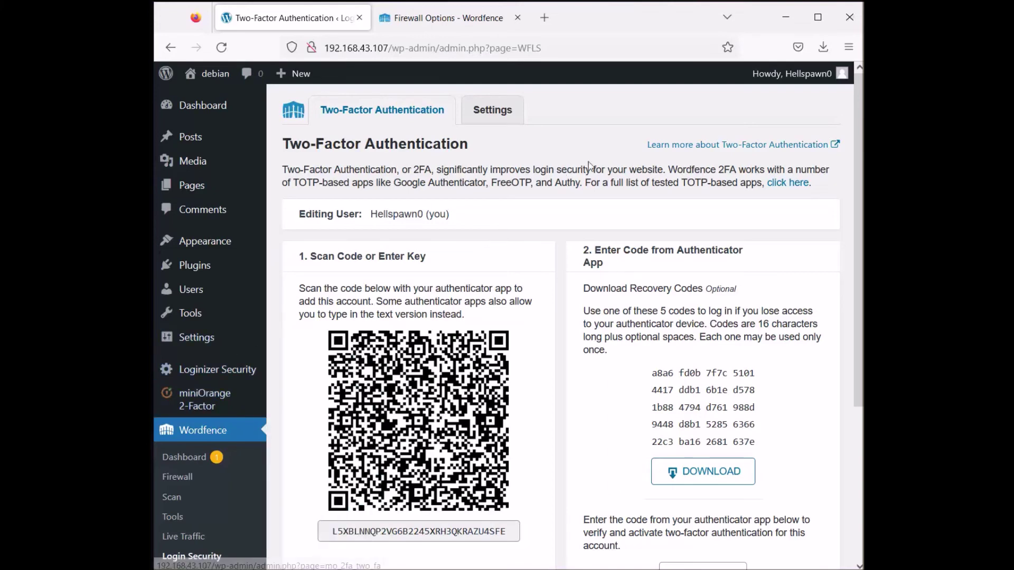
scroll(251, 454, down, 3)
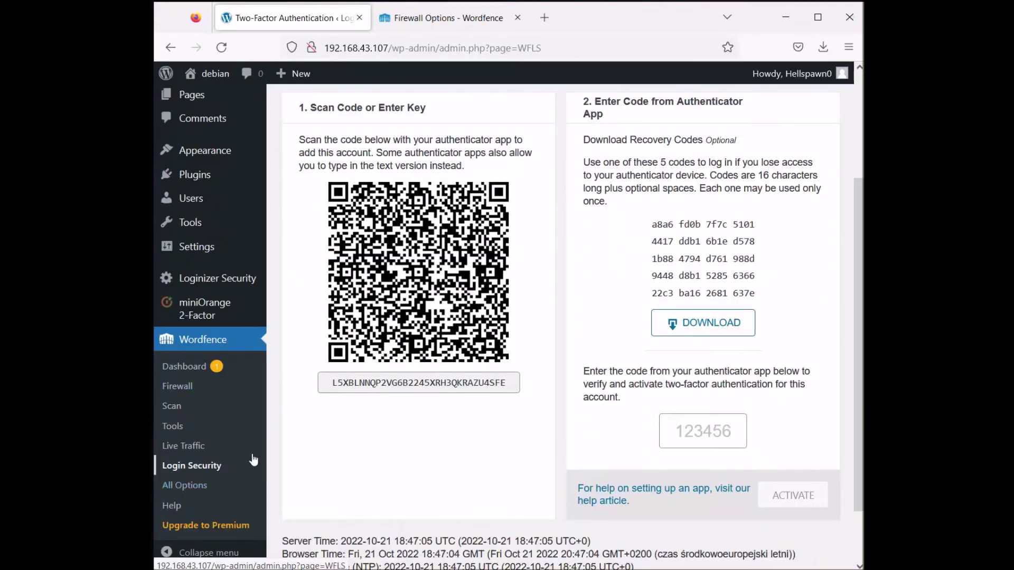
click(194, 491)
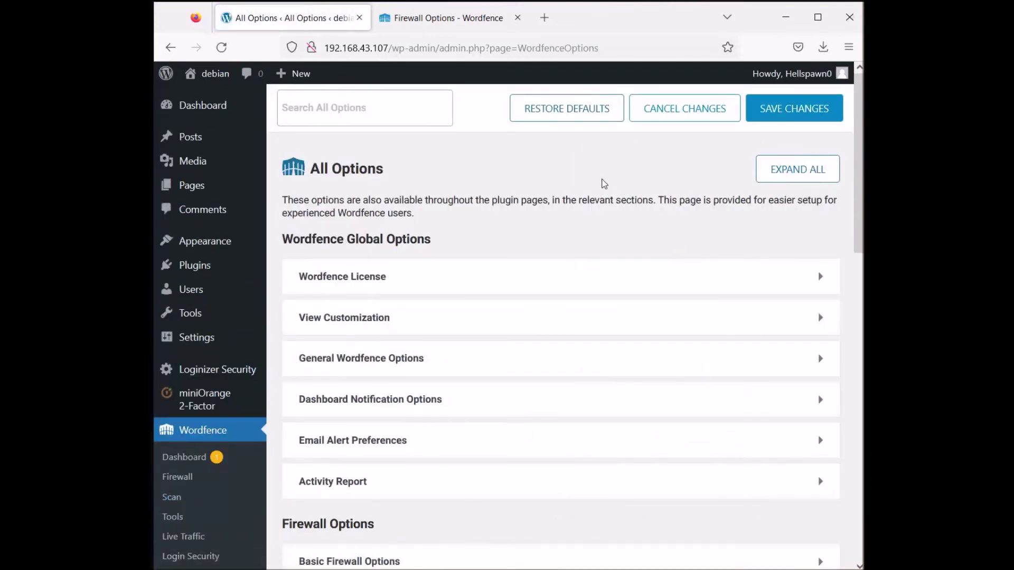
Step: Expand Wordfence License and review the free license status
click(820, 276)
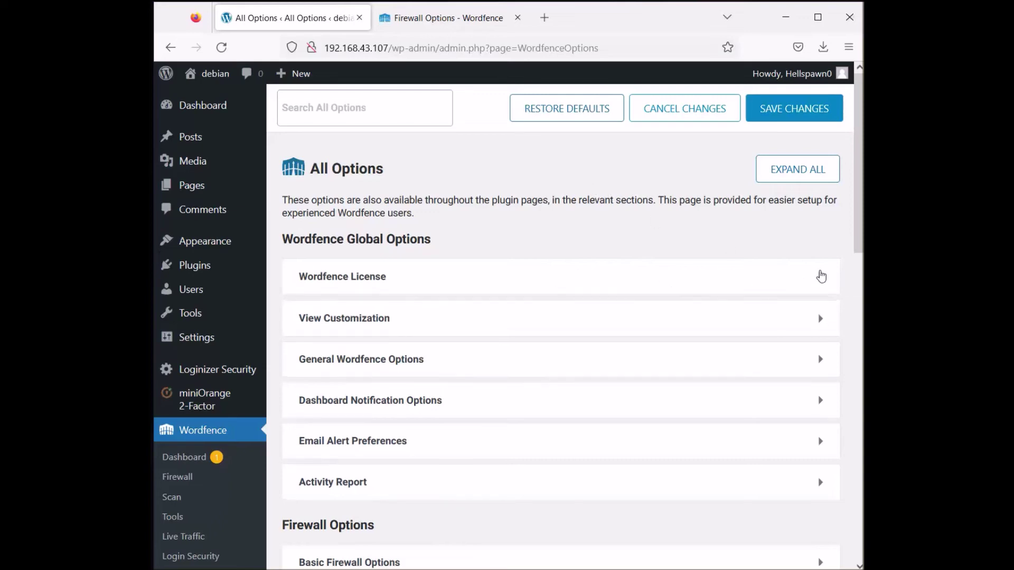
scroll(623, 229, down, 2)
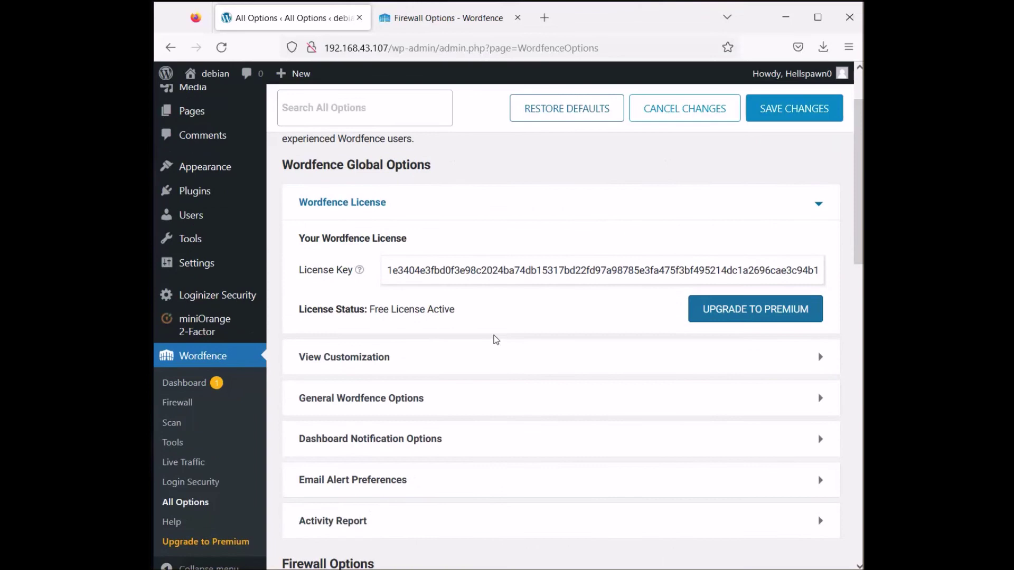
drag(457, 311, 364, 315)
click(559, 310)
scroll(559, 304, down, 3)
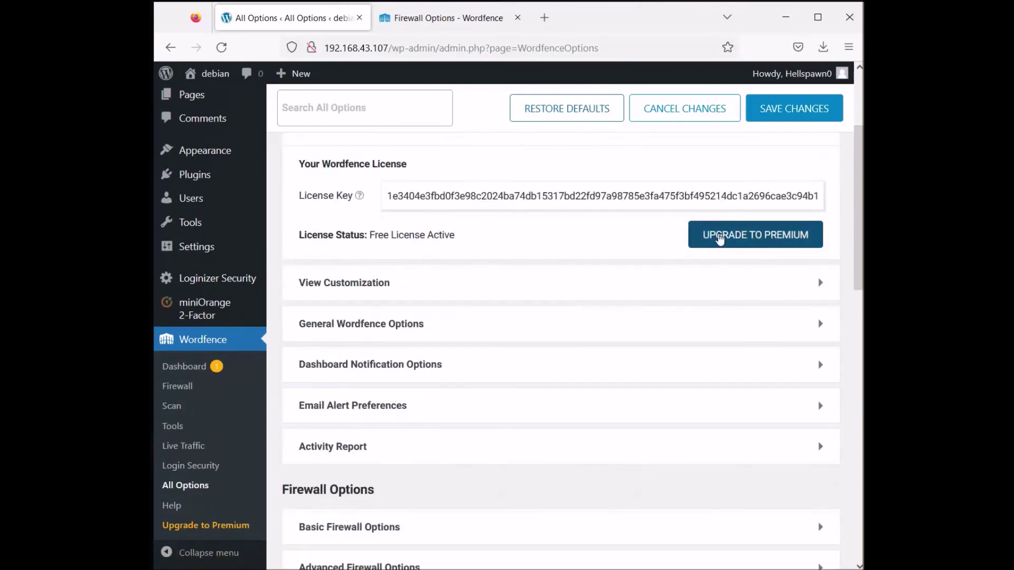
Step: Enable Display "Blocking" menu item under View Customization, save, and expand General Wordfence Options
click(385, 286)
scroll(546, 252, down, 3)
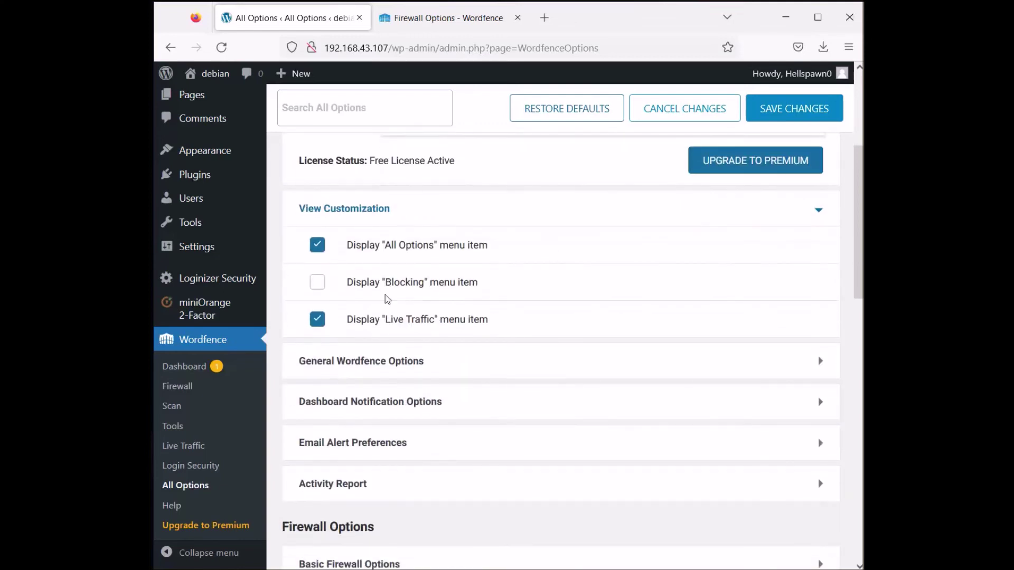
click(317, 282)
click(795, 109)
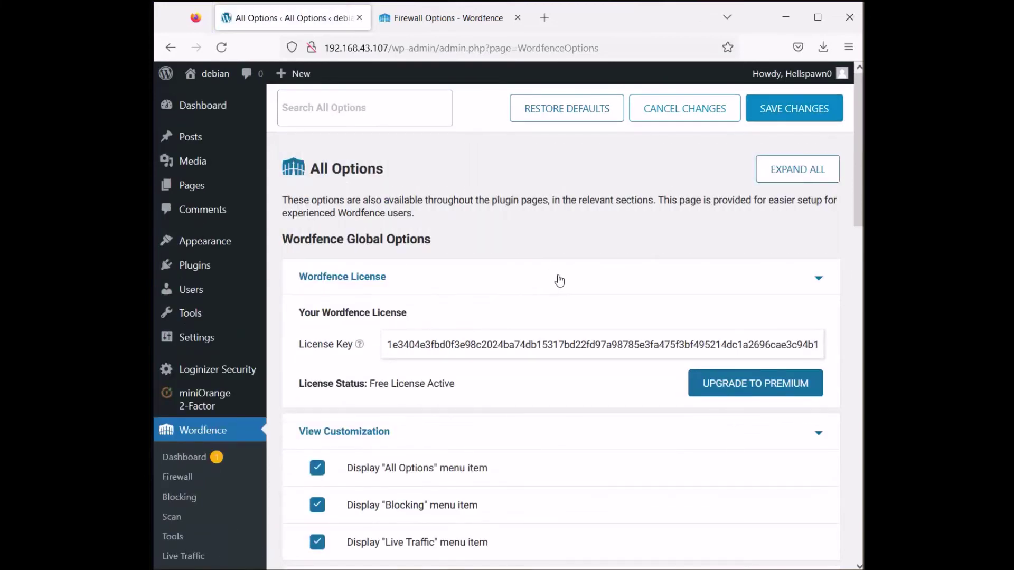
scroll(559, 275, down, 5)
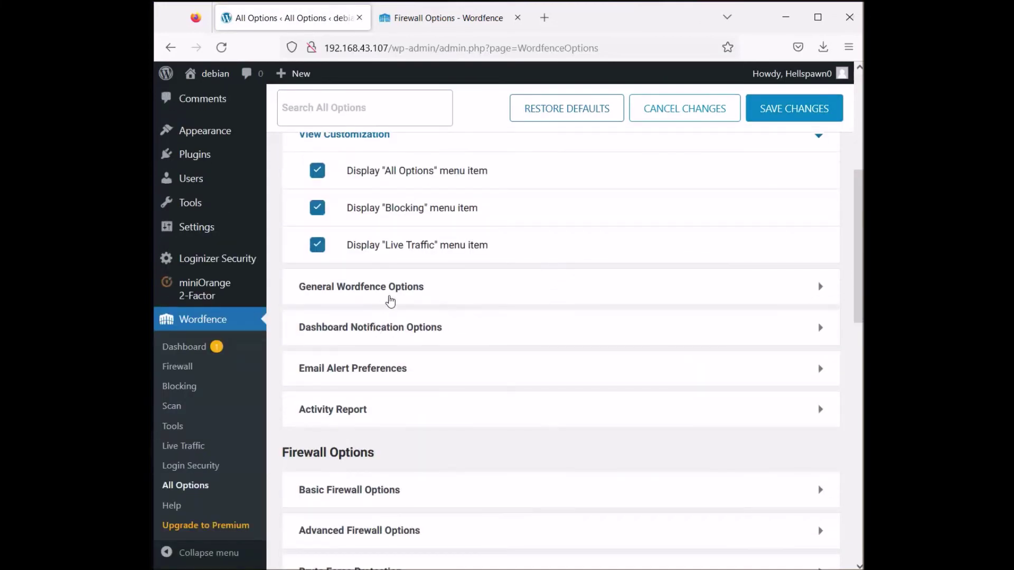
click(394, 294)
scroll(572, 235, down, 3)
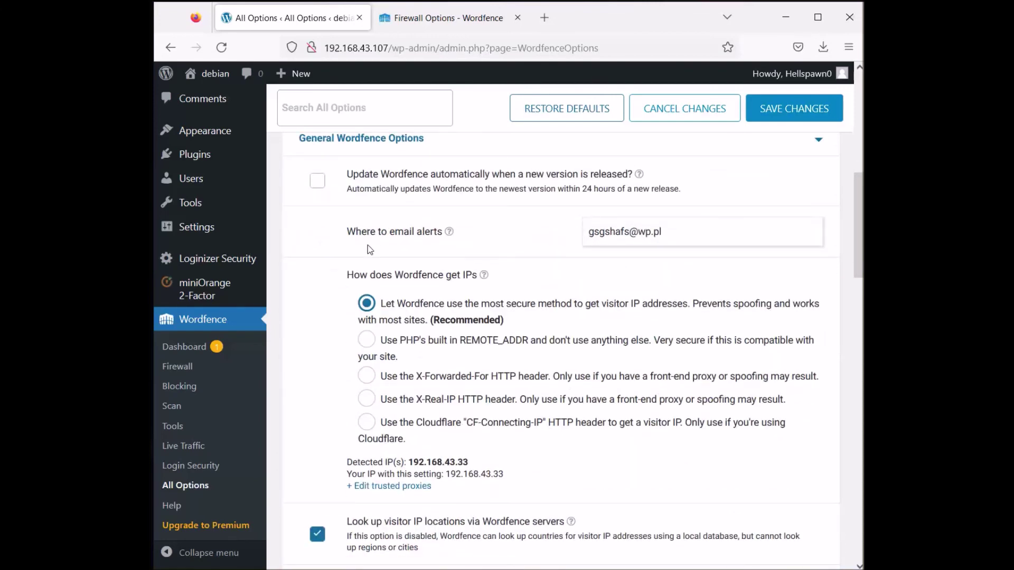
drag(468, 242, 333, 236)
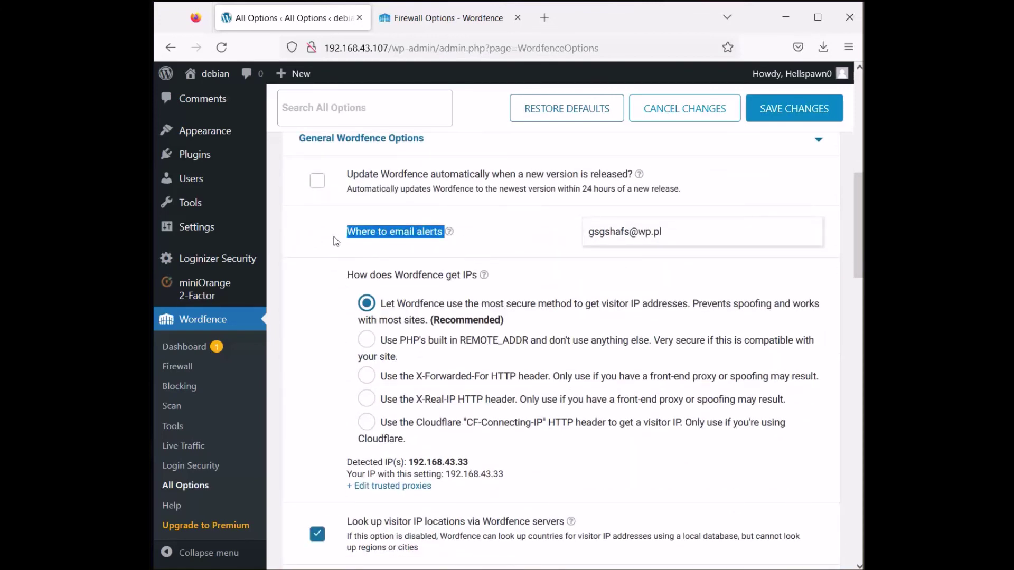
click(700, 227)
drag(706, 226, 512, 231)
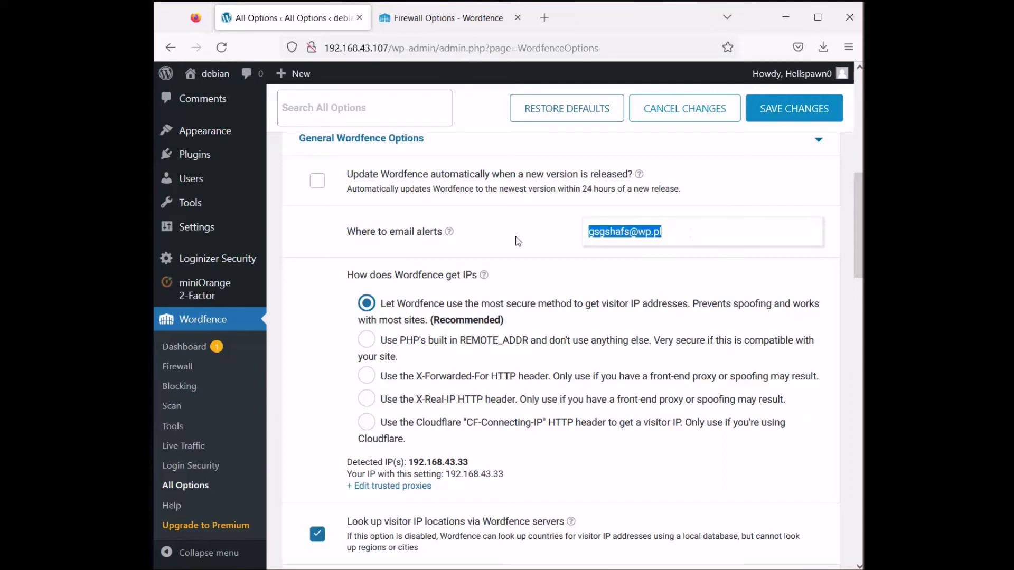
click(538, 242)
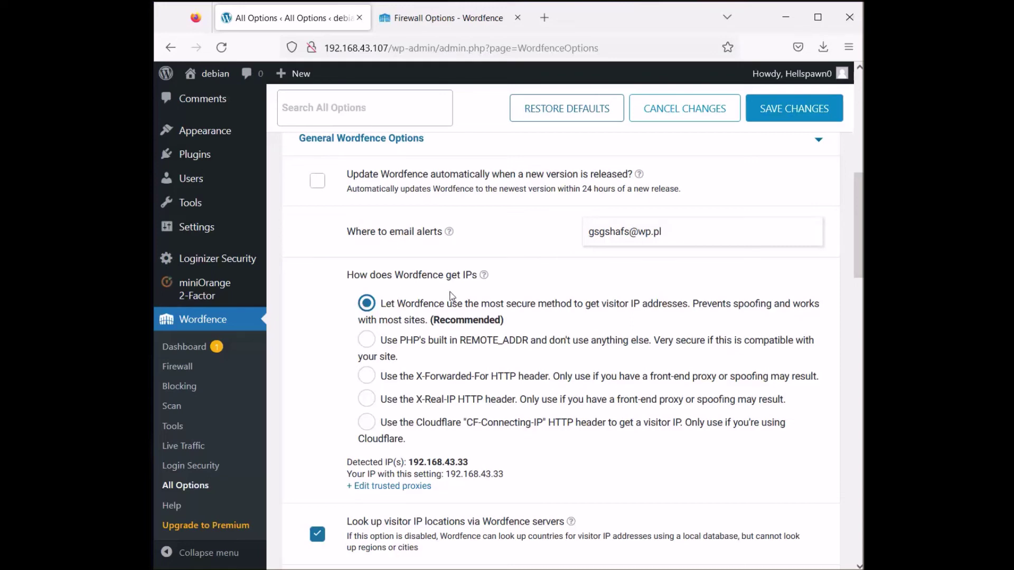
scroll(546, 214, down, 2)
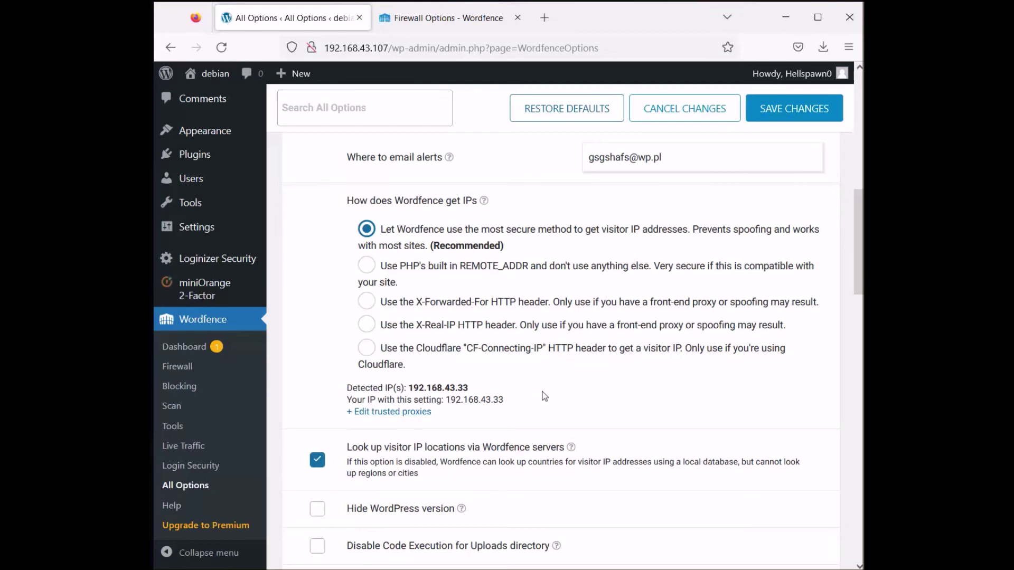
drag(500, 389, 326, 391)
click(515, 391)
drag(469, 400, 347, 387)
click(526, 383)
scroll(560, 391, up, 2)
scroll(543, 351, down, 5)
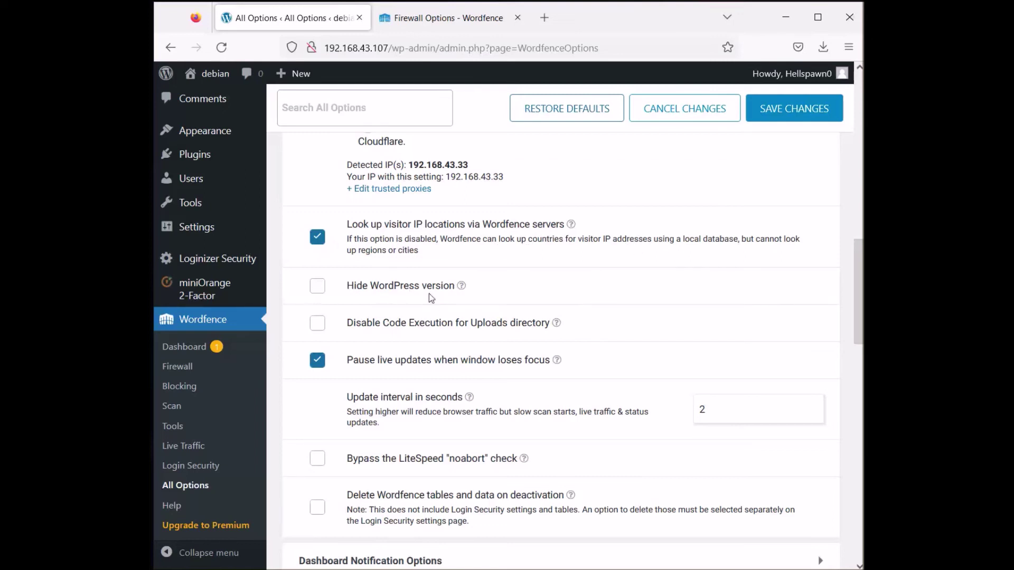
Step: Enable and save Hide WordPress version and Disable Code Execution for Uploads directory
click(317, 287)
click(811, 109)
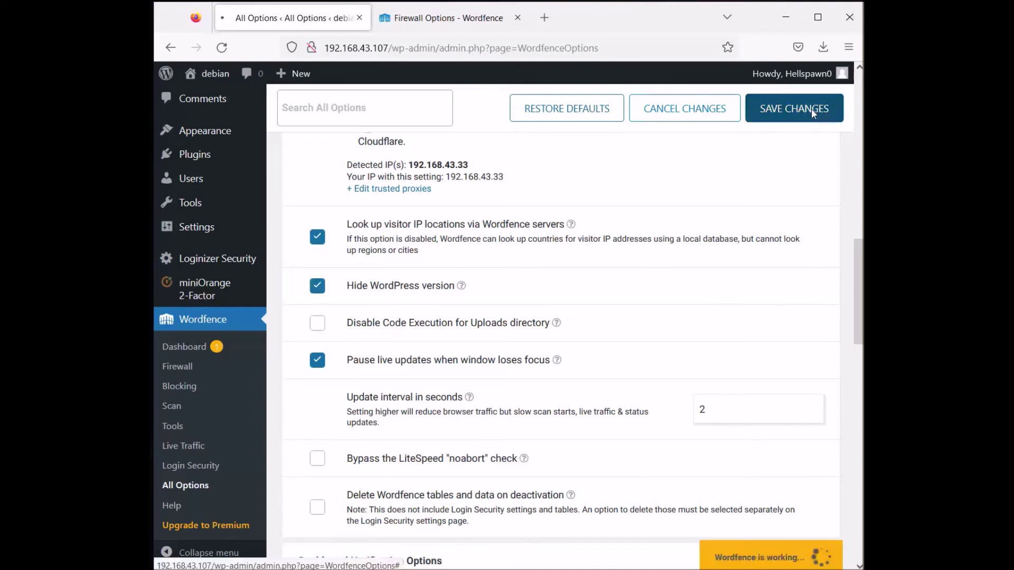
scroll(596, 280, down, 10)
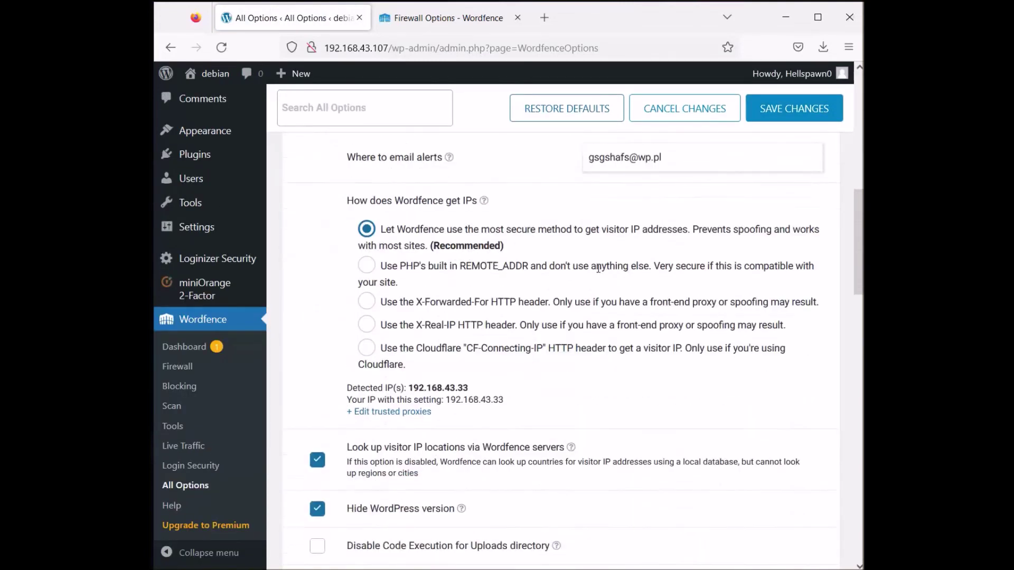
scroll(598, 268, down, 5)
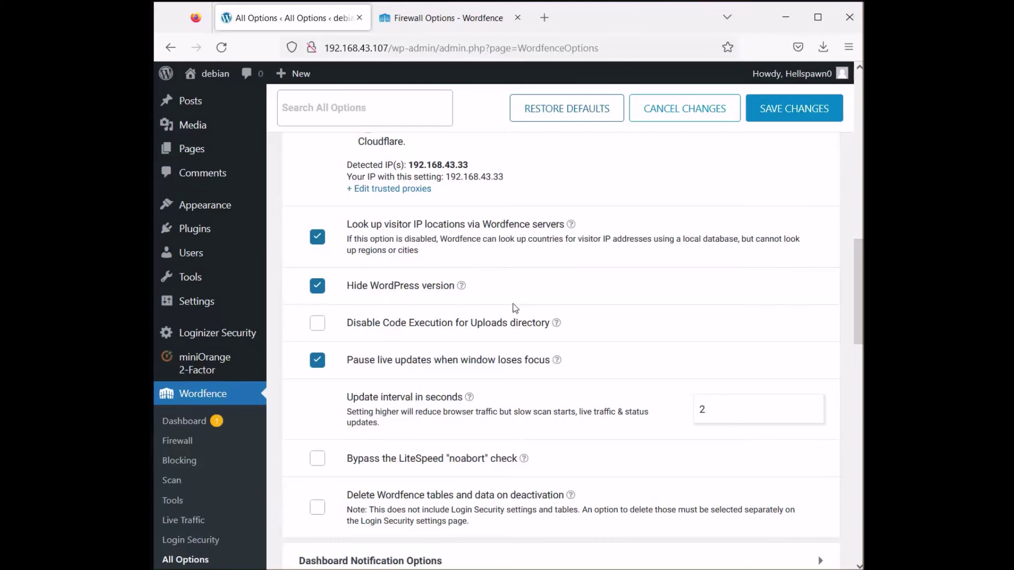
scroll(514, 300, down, 2)
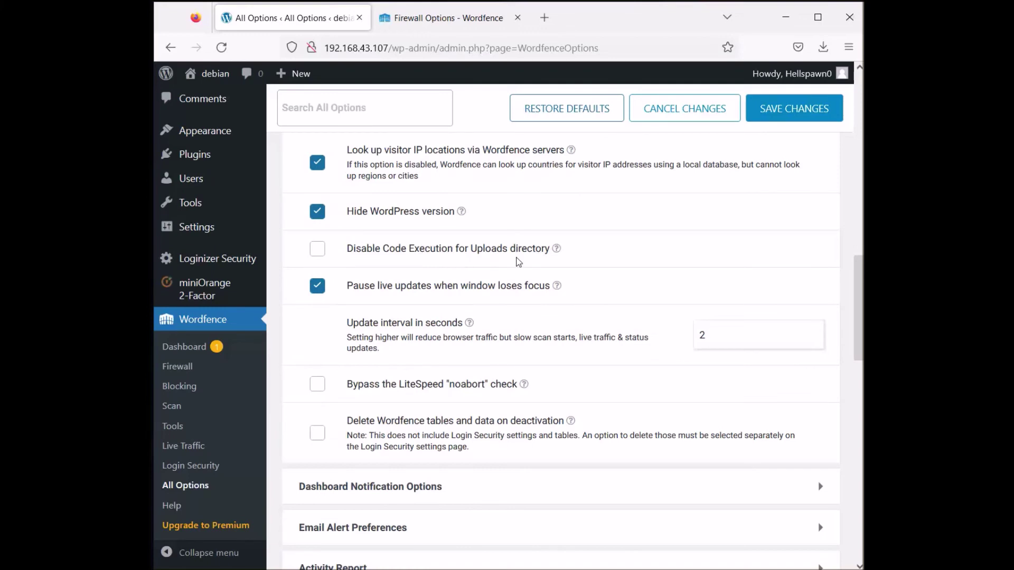
click(318, 249)
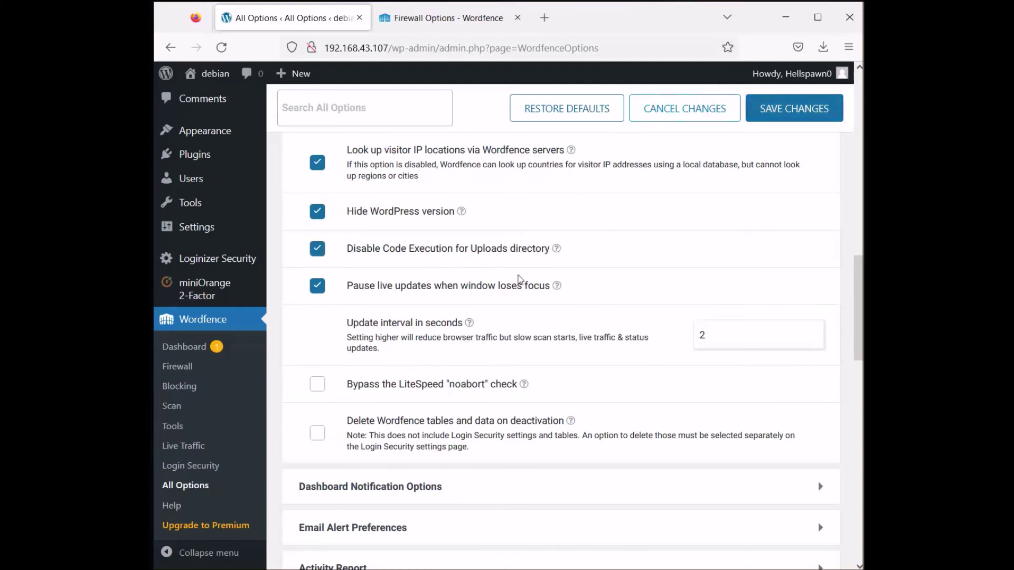
click(793, 112)
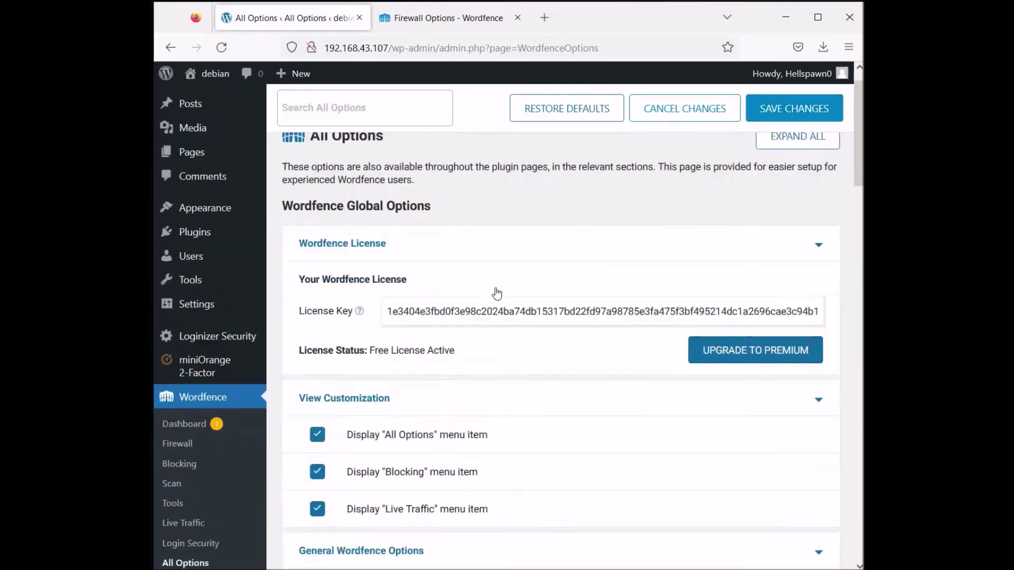
Step: Enable and save Delete Wordfence tables and data on deactivation
scroll(530, 259, down, 5)
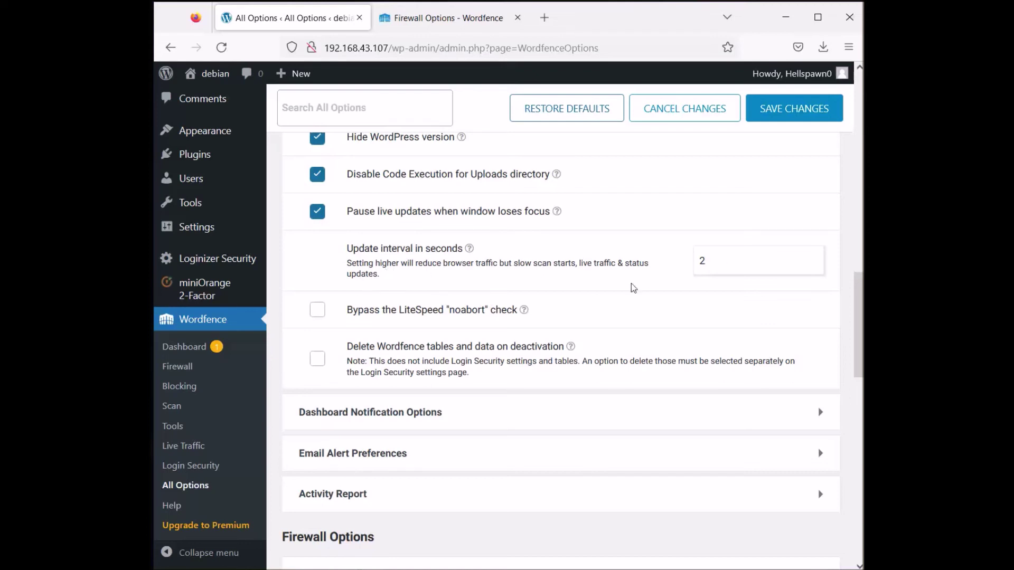
scroll(433, 266, down, 2)
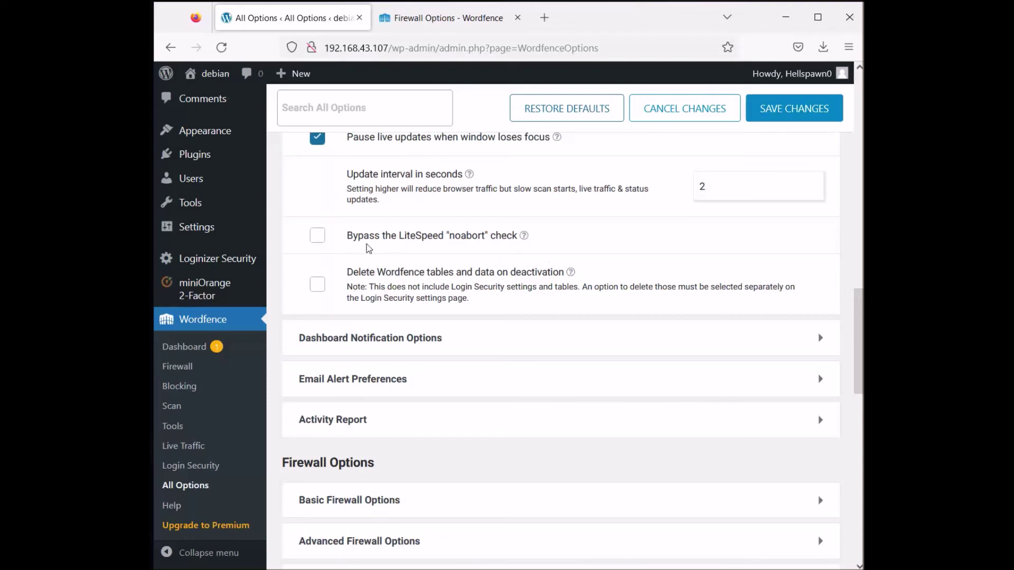
scroll(396, 291, down, 1)
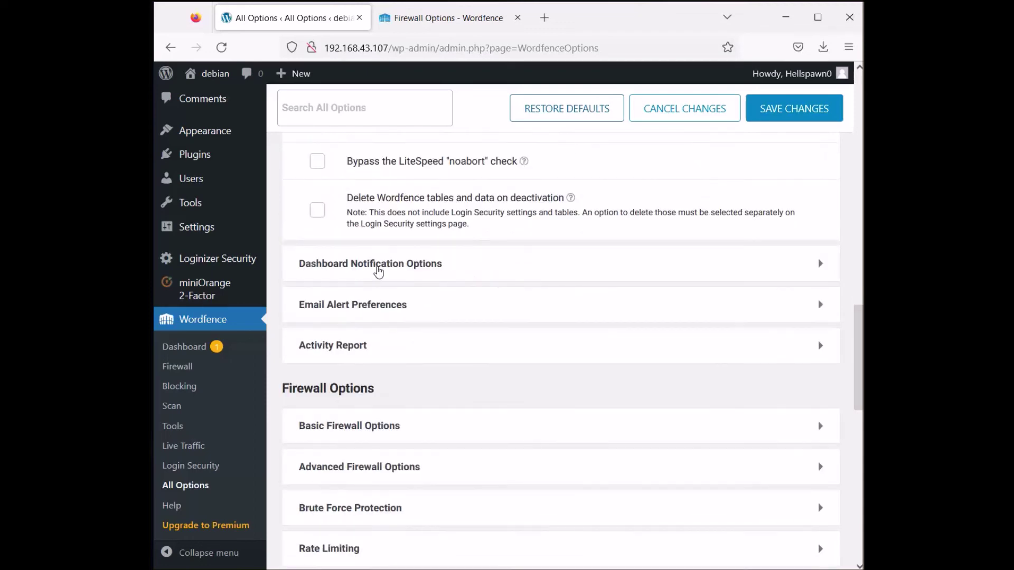
scroll(365, 248, up, 1)
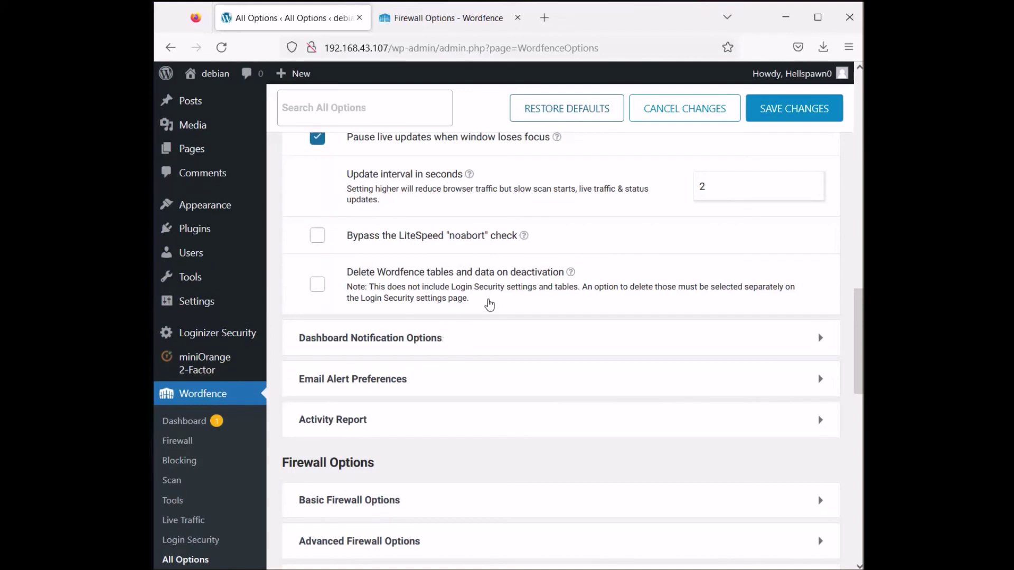
click(317, 285)
click(821, 113)
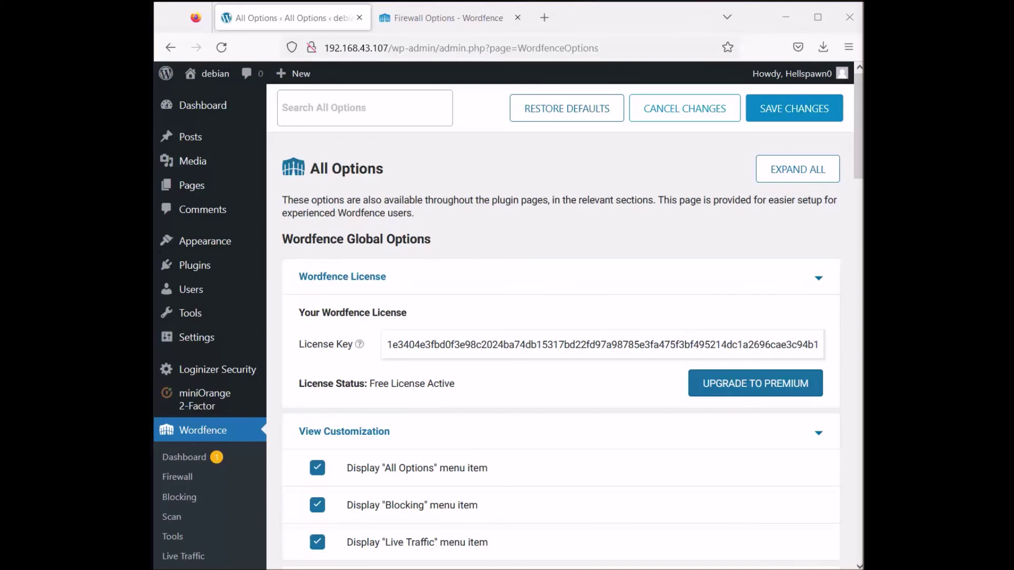
Step: Toggle Delete Wordfence tables and data on deactivation off and on, then save the options
scroll(529, 401, down, 15)
scroll(533, 385, up, 1)
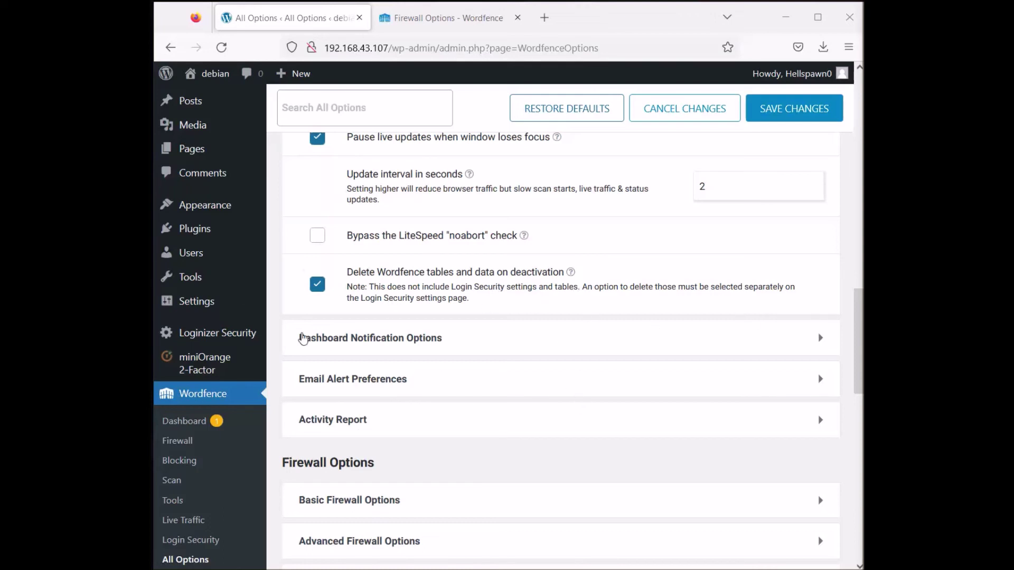
click(315, 292)
click(317, 292)
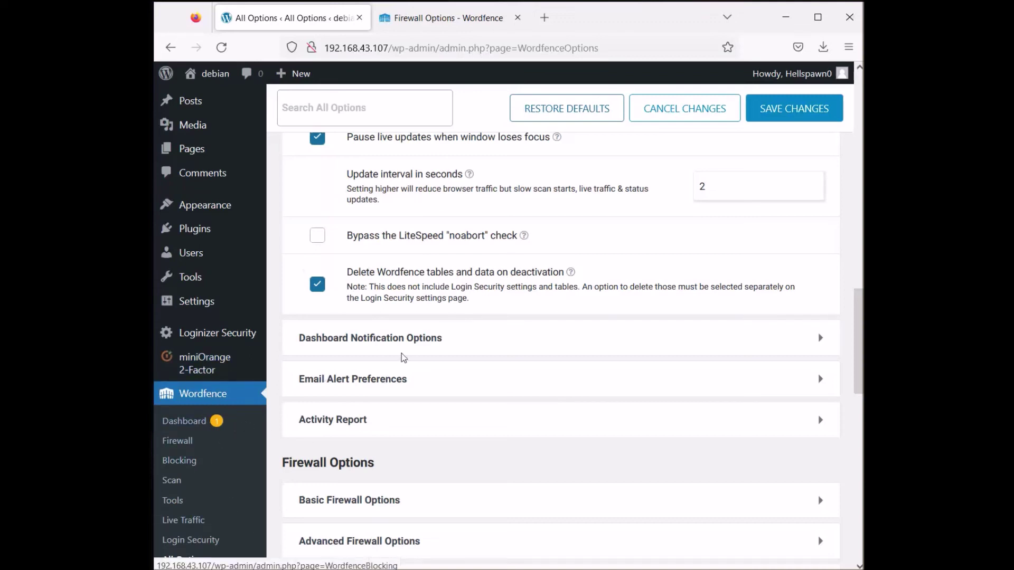
click(794, 108)
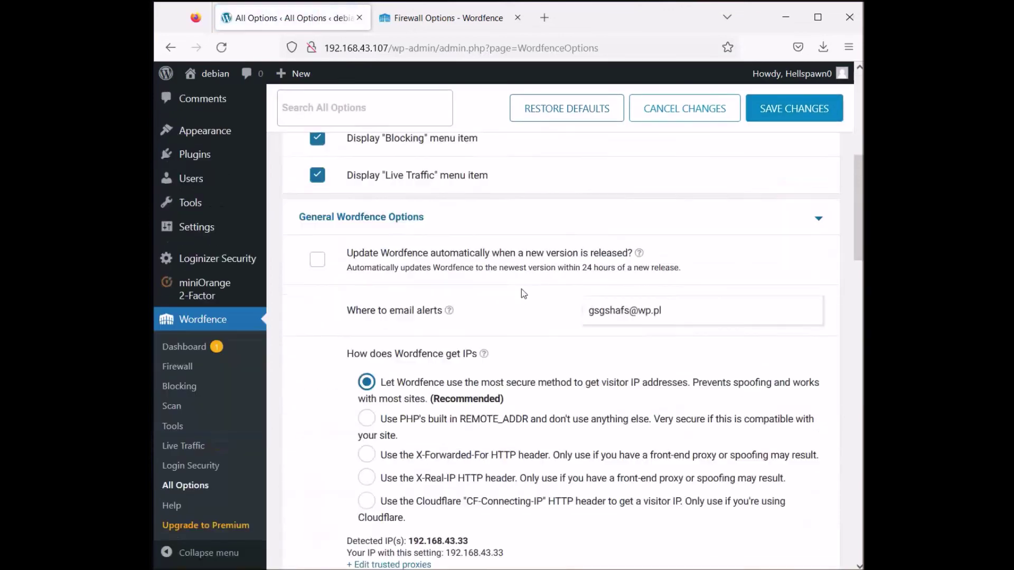
scroll(521, 289, down, 3)
scroll(523, 290, up, 3)
scroll(476, 305, down, 3)
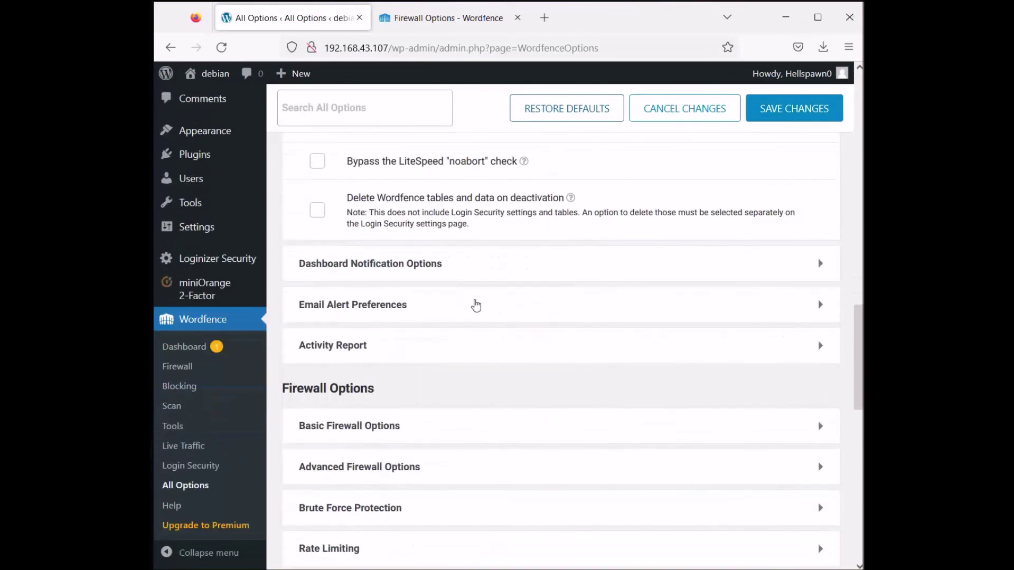
Step: Expand Dashboard Notification Options and scroll through its checkboxes
click(391, 264)
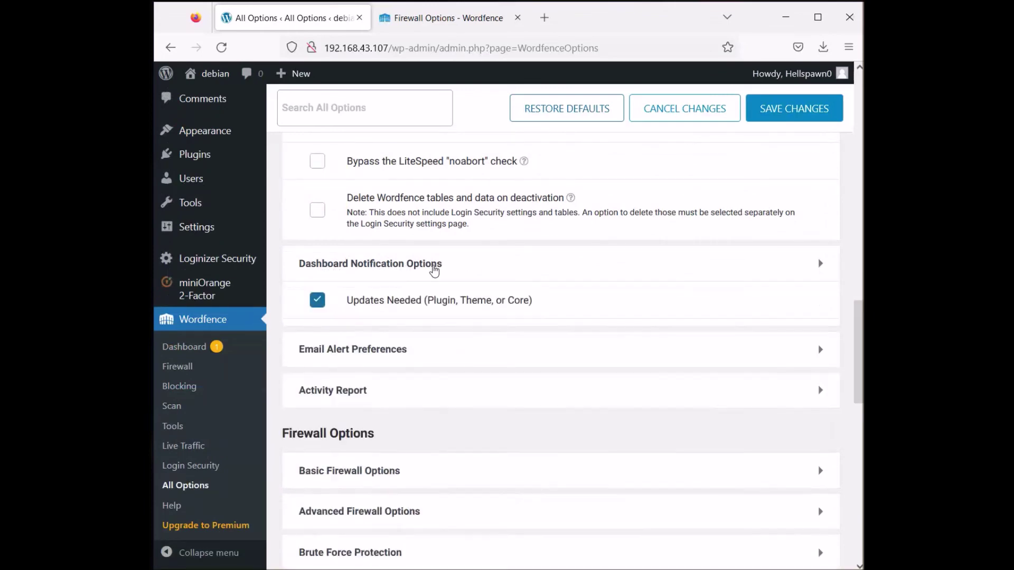
scroll(605, 222, down, 2)
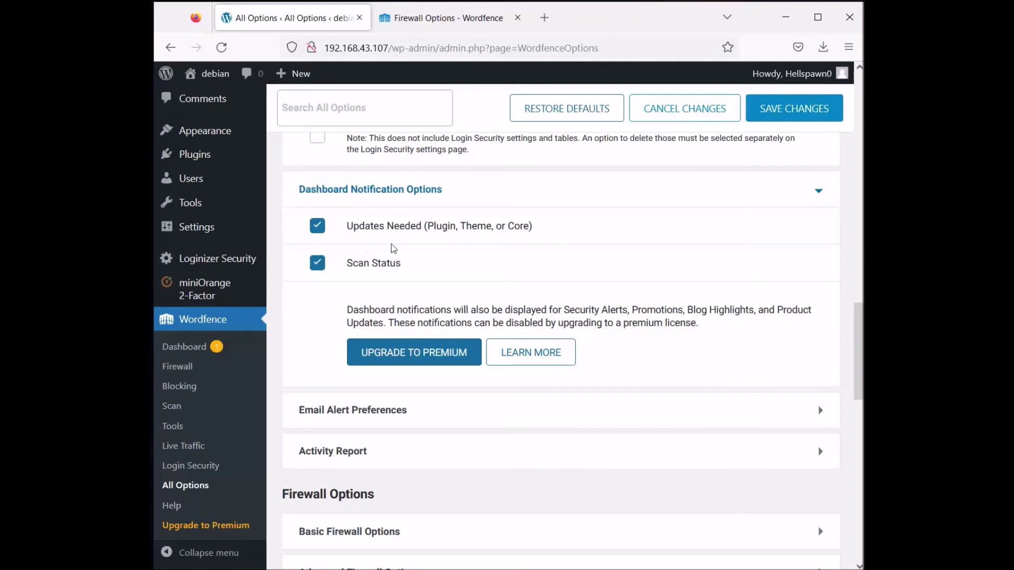
scroll(448, 242, down, 4)
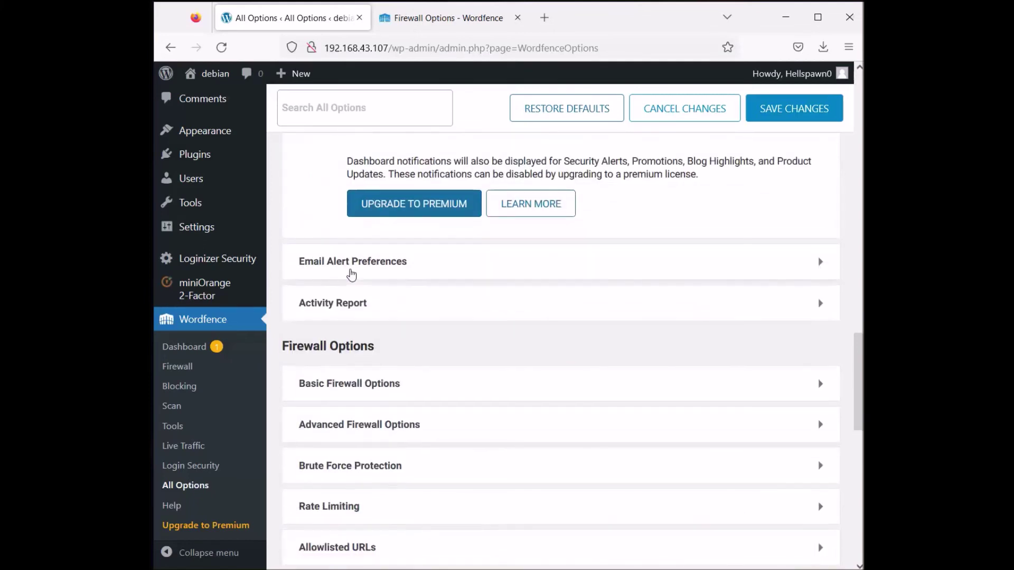
Step: Expand Email Alert Preferences and review the alert checkboxes and 0 maximum emails per hour
click(351, 264)
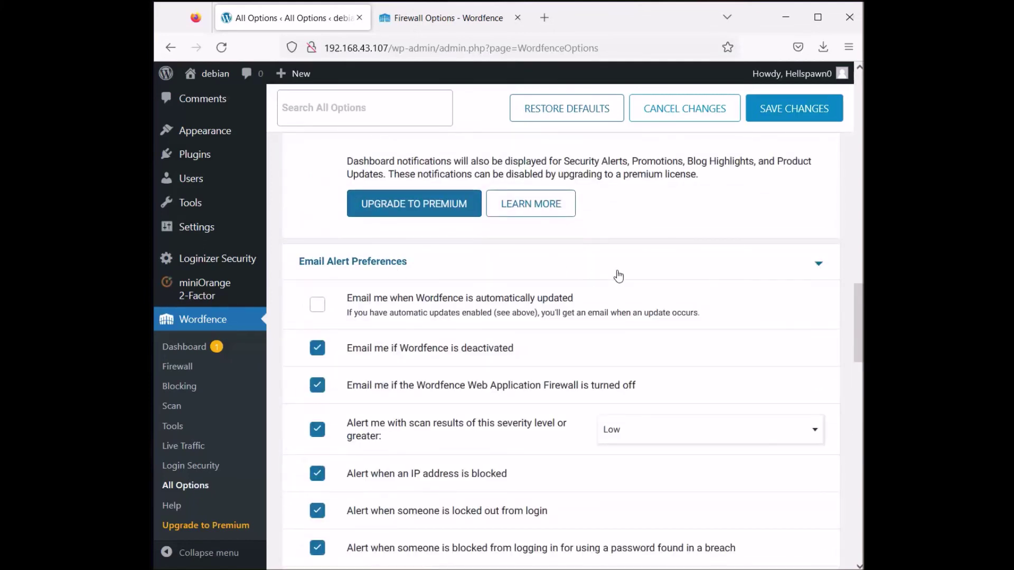
scroll(597, 247, down, 3)
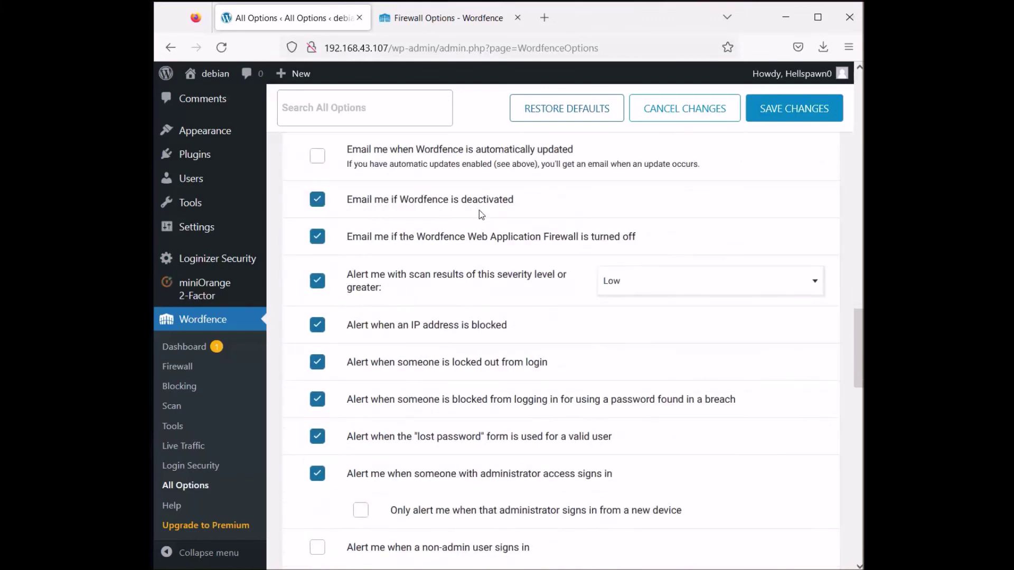
scroll(480, 211, down, 6)
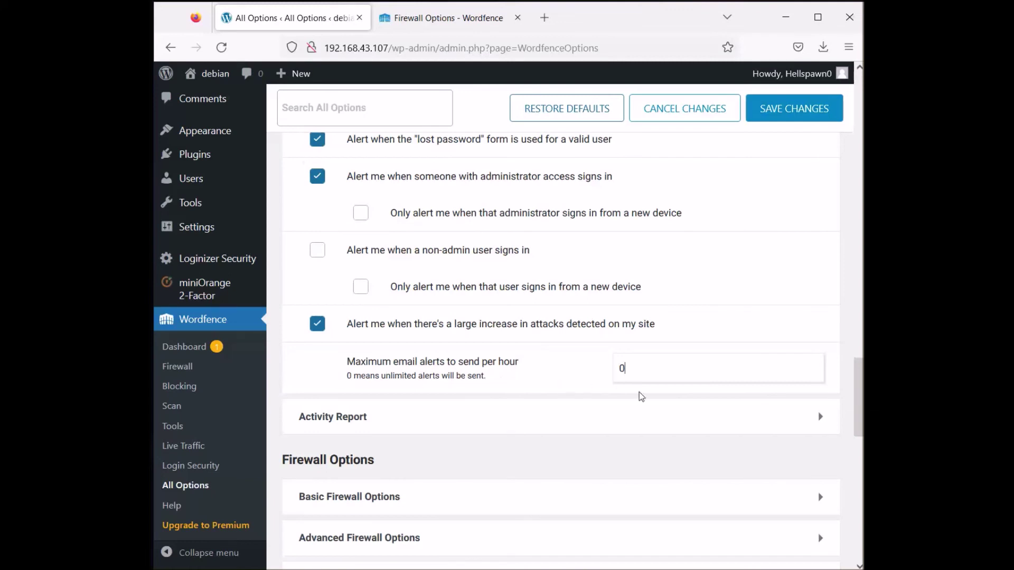
scroll(592, 329, up, 7)
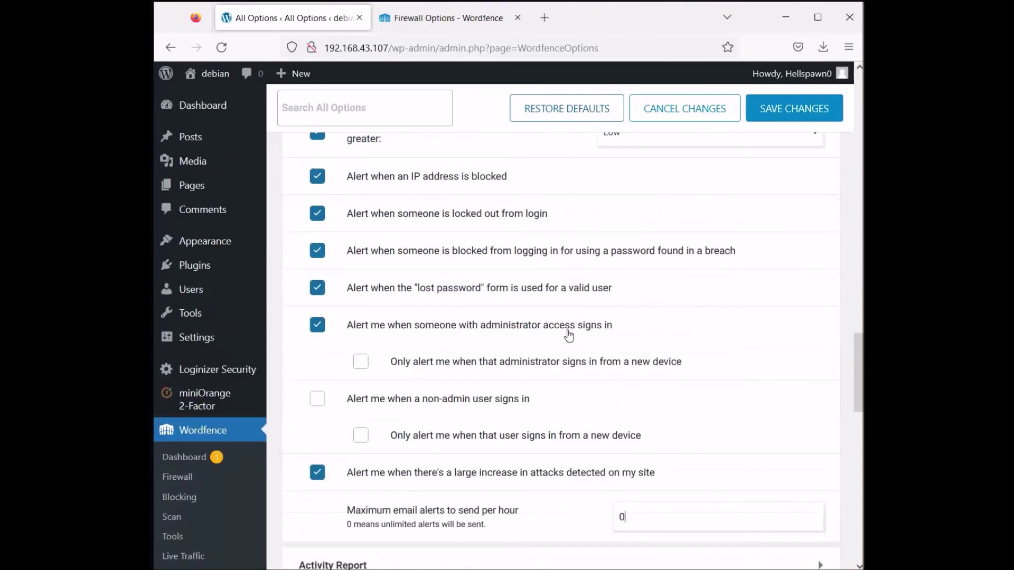
scroll(556, 231, up, 1)
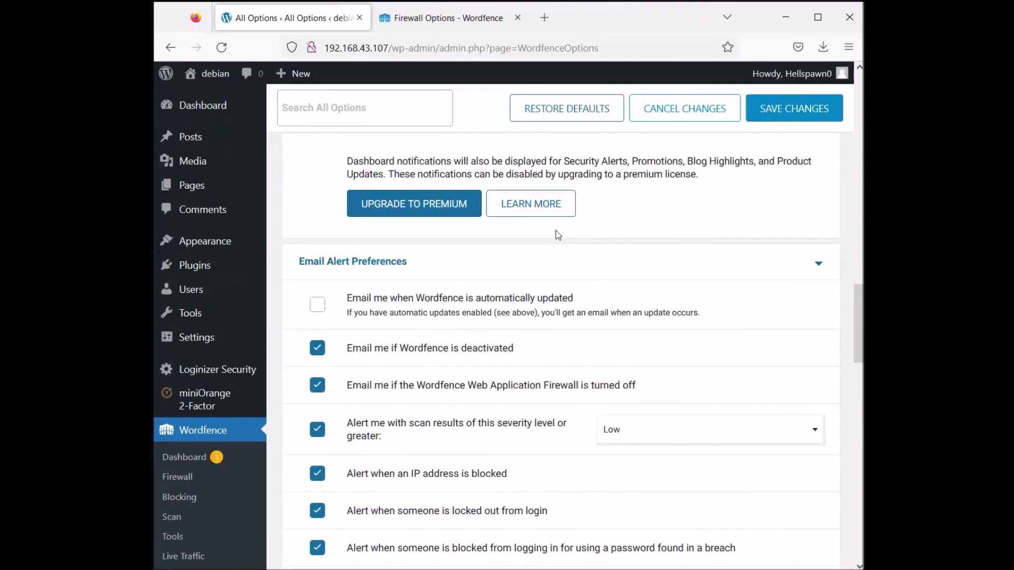
scroll(552, 235, down, 1)
scroll(438, 316, down, 4)
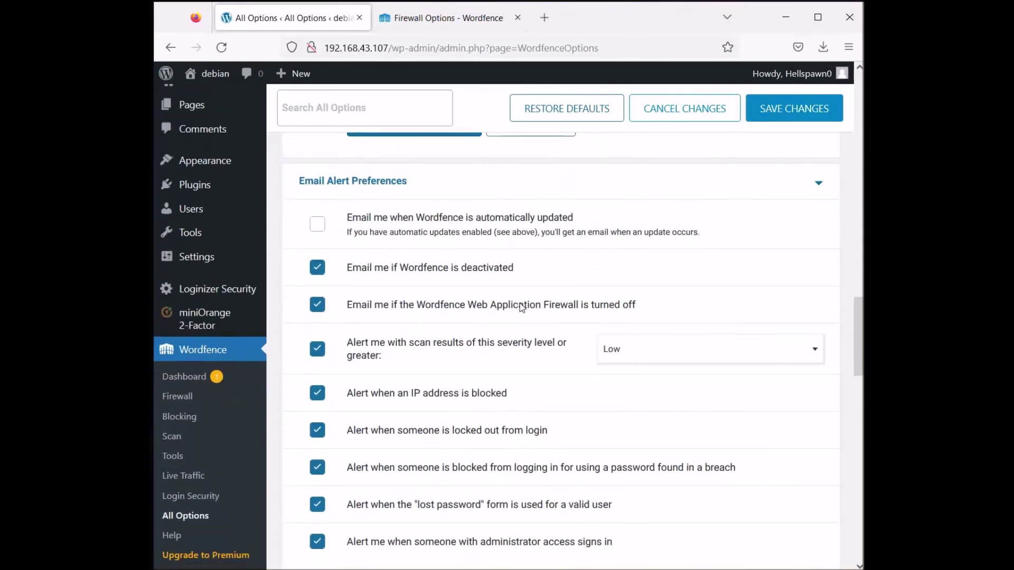
scroll(499, 402, down, 3)
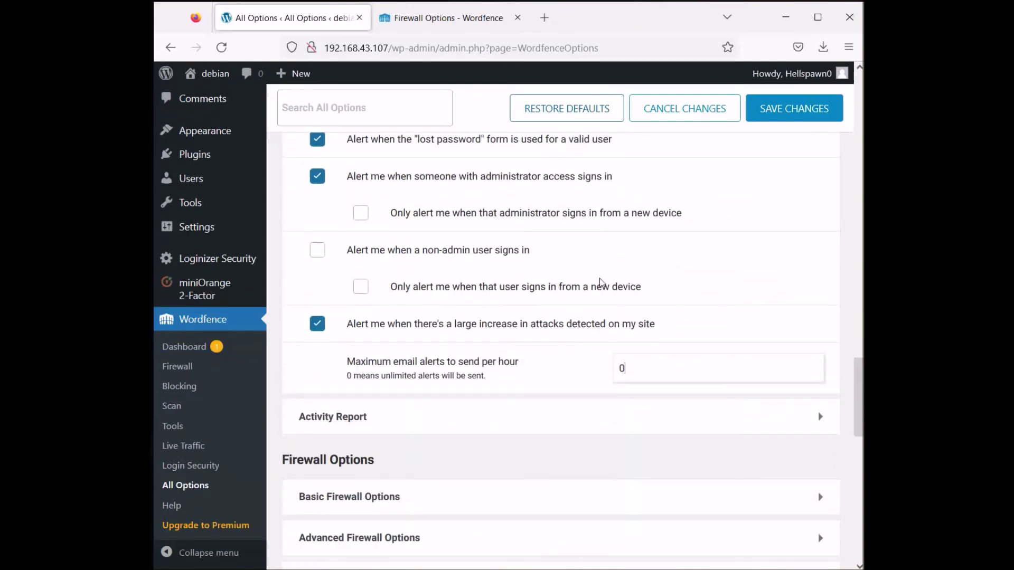
scroll(591, 271, down, 4)
Step: Expand Activity Report and review the weekly summary and excluded wp-content/cache and wp-content/wflogs directories
click(407, 206)
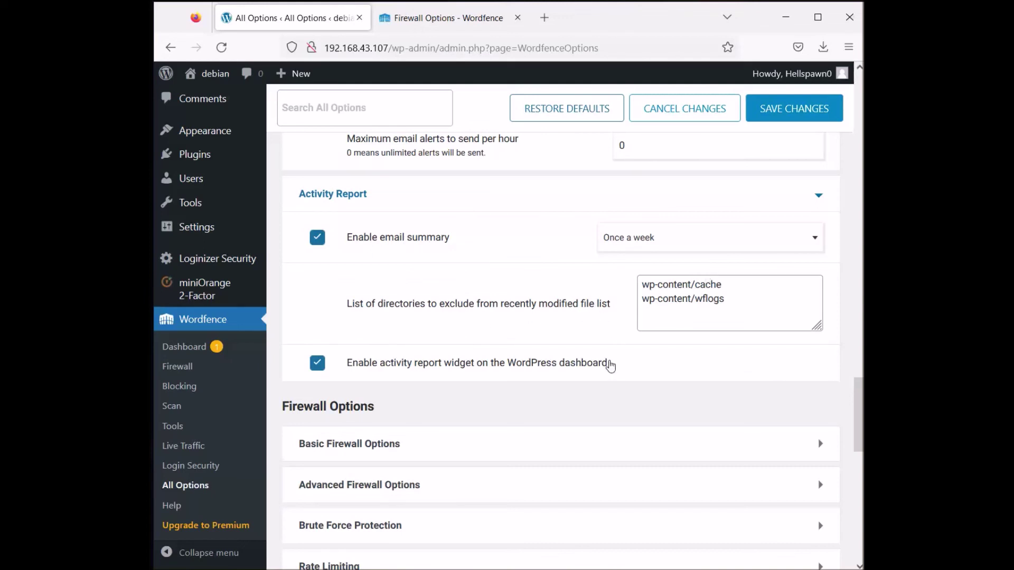
scroll(570, 335, down, 2)
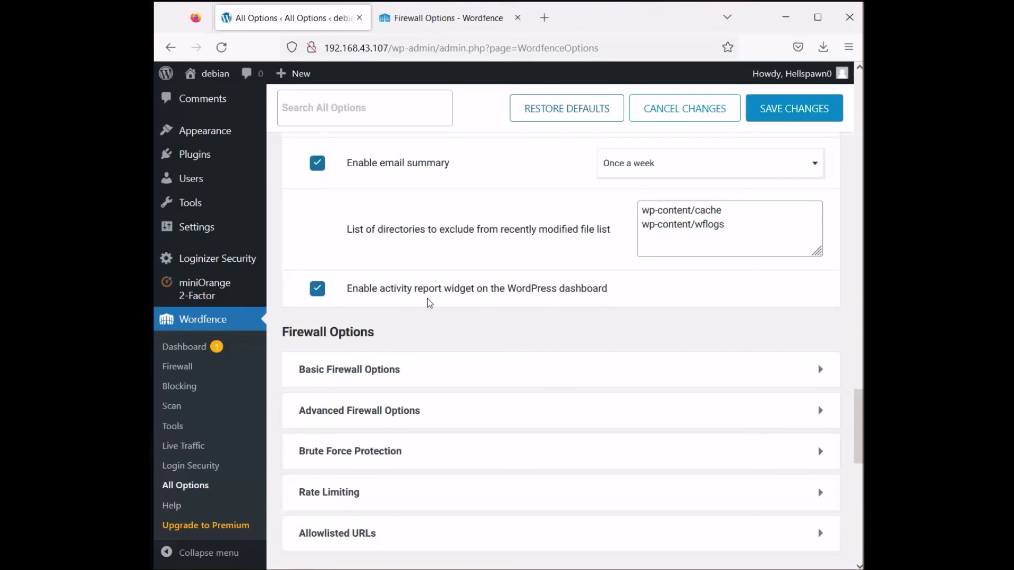
scroll(646, 311, up, 5)
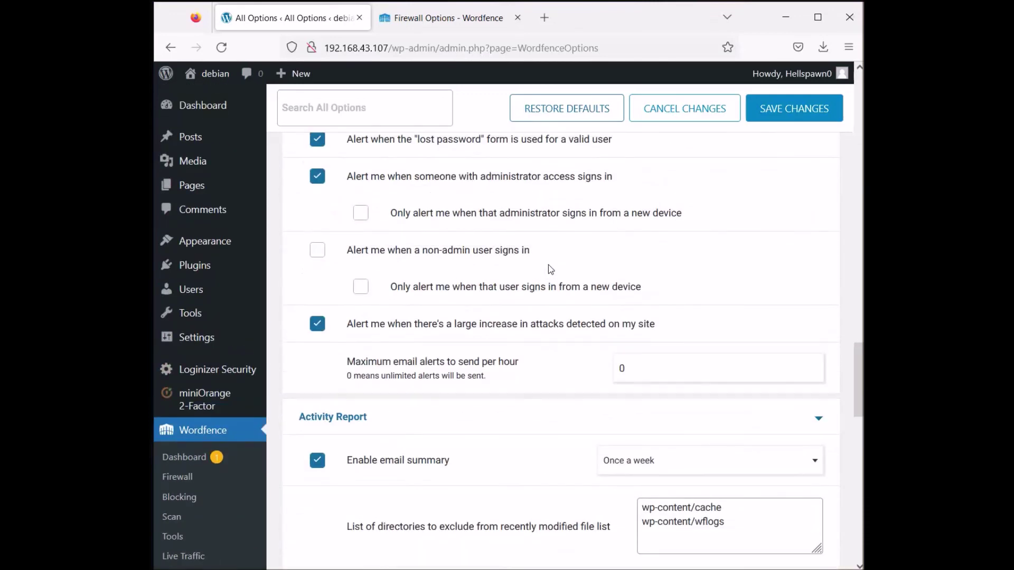
scroll(548, 265, down, 4)
scroll(552, 256, down, 6)
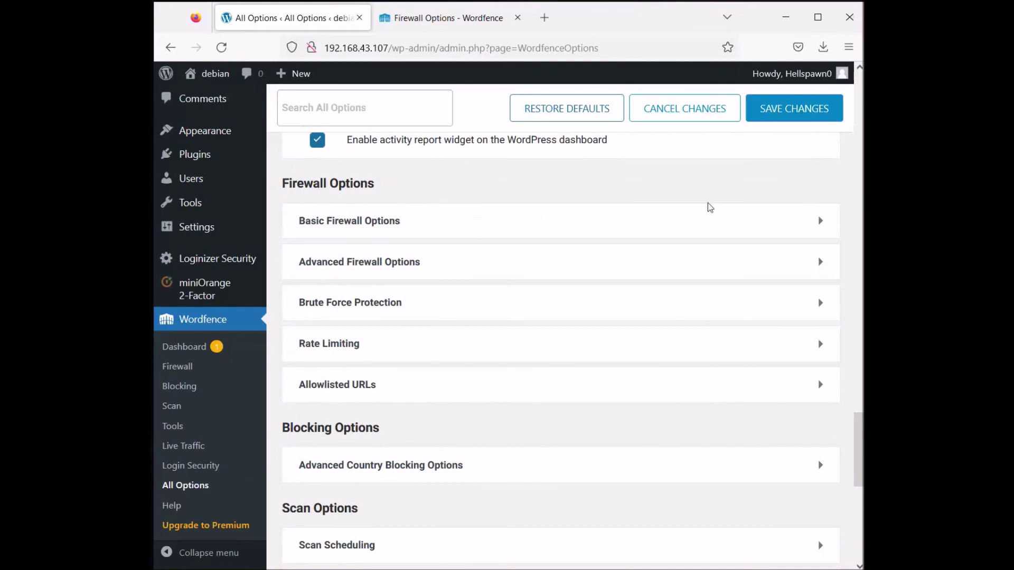
click(780, 220)
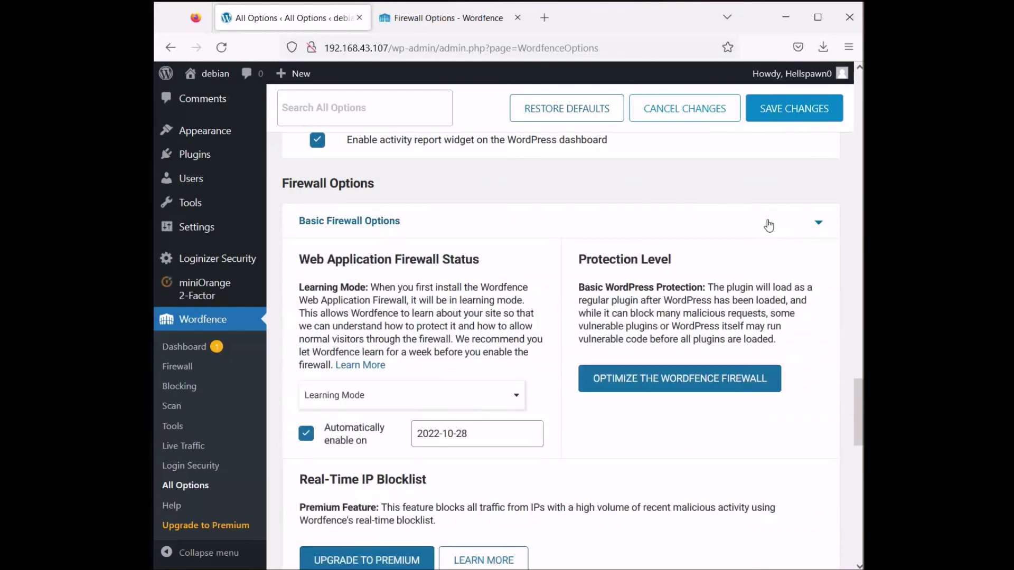
click(772, 222)
scroll(582, 211, down, 6)
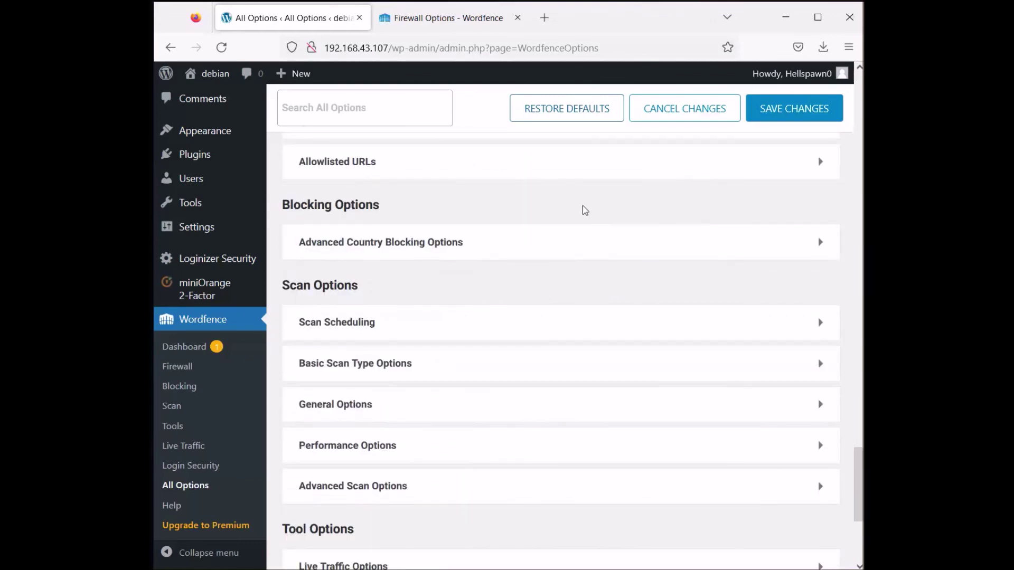
scroll(555, 237, down, 2)
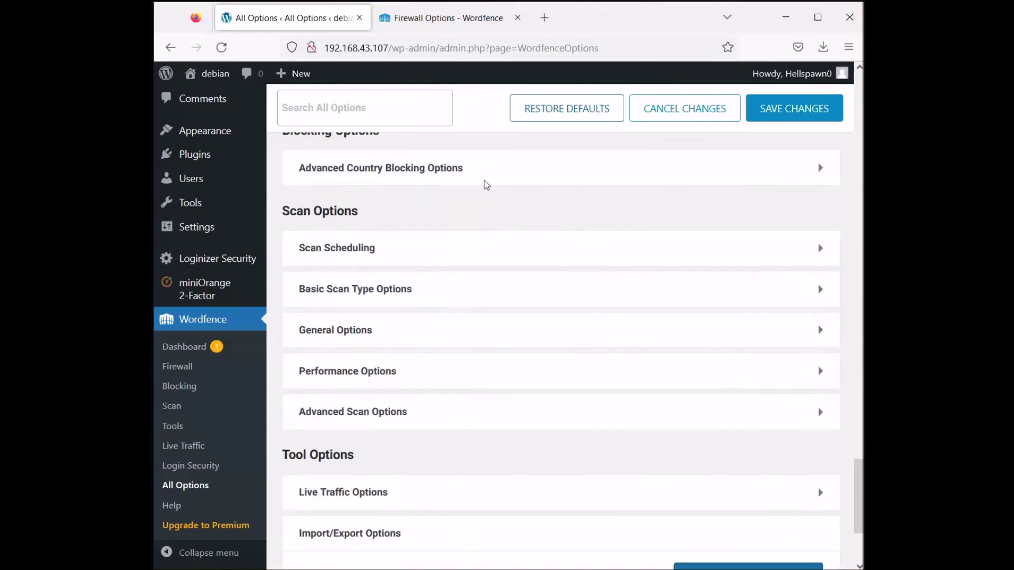
click(492, 168)
scroll(656, 296, down, 3)
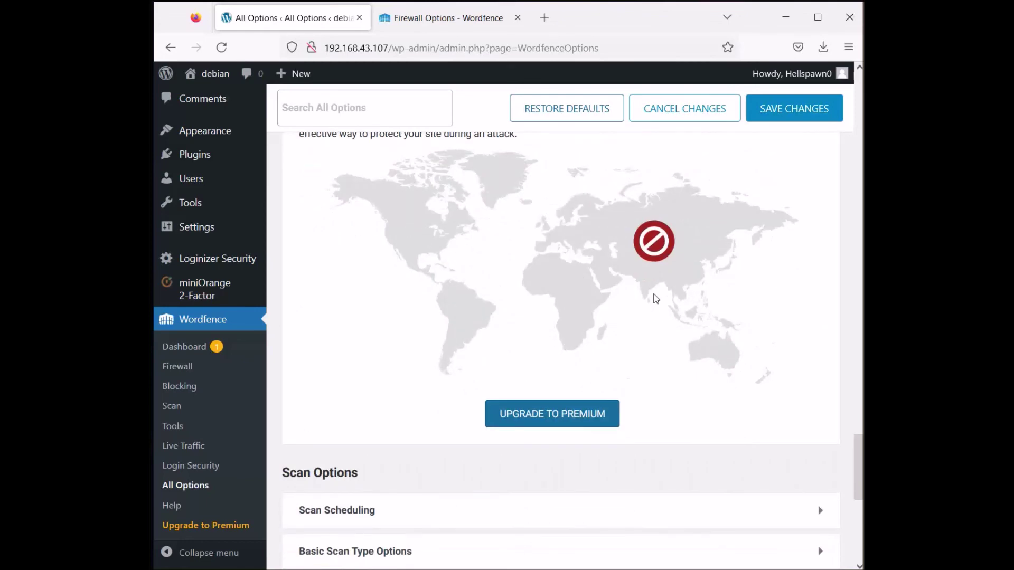
scroll(657, 298, up, 5)
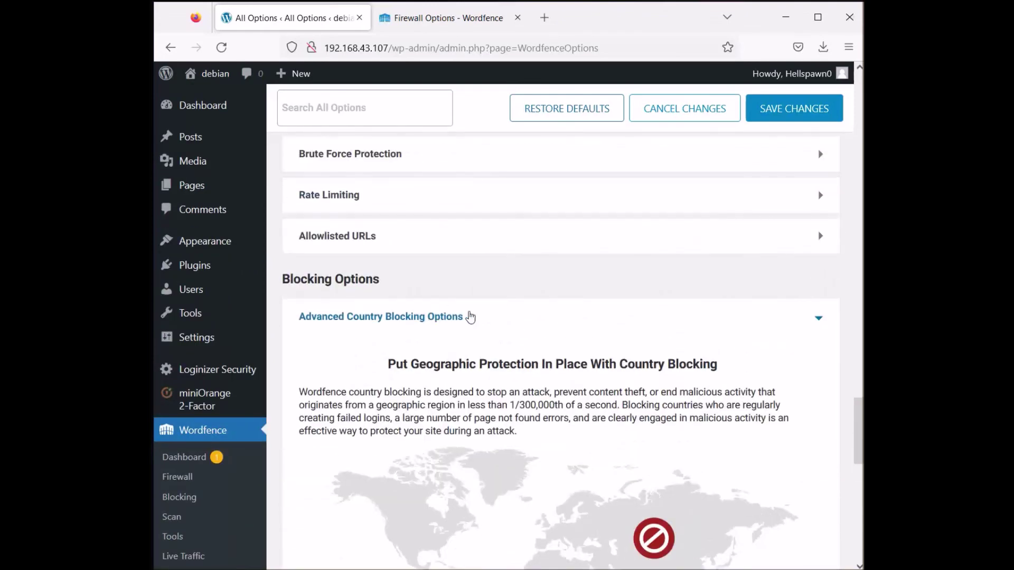
click(431, 317)
scroll(544, 271, down, 3)
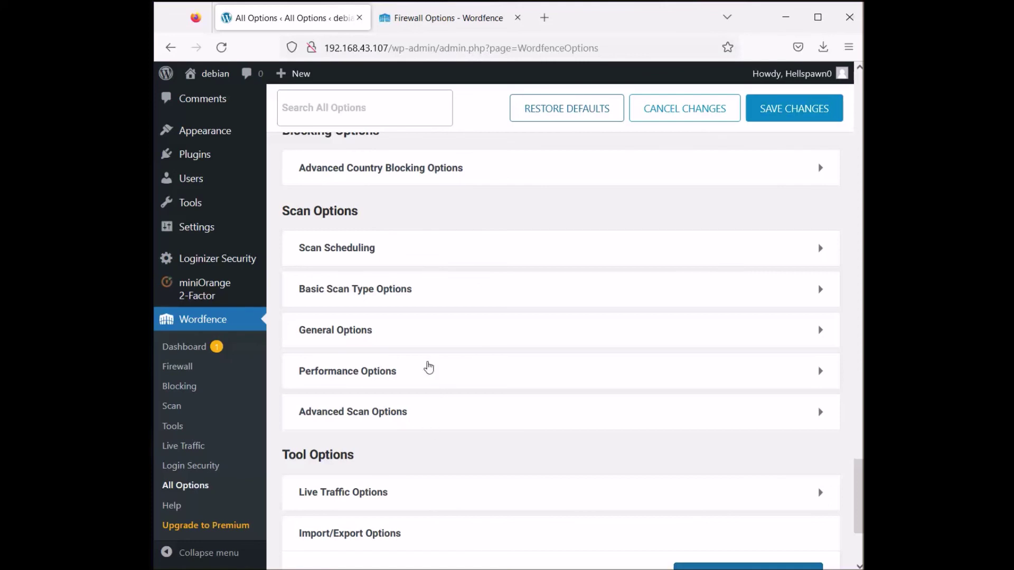
scroll(486, 340, down, 4)
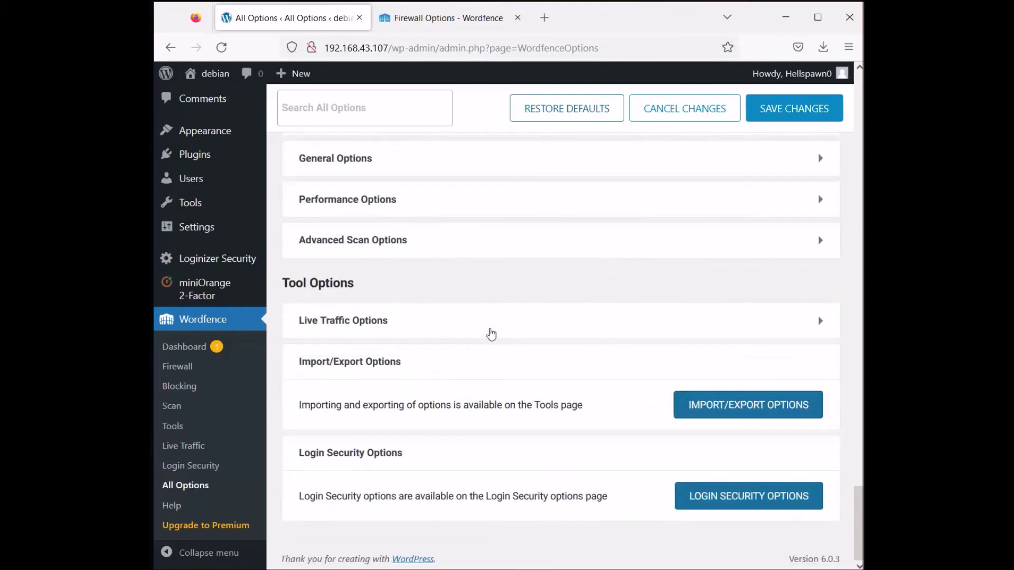
click(498, 322)
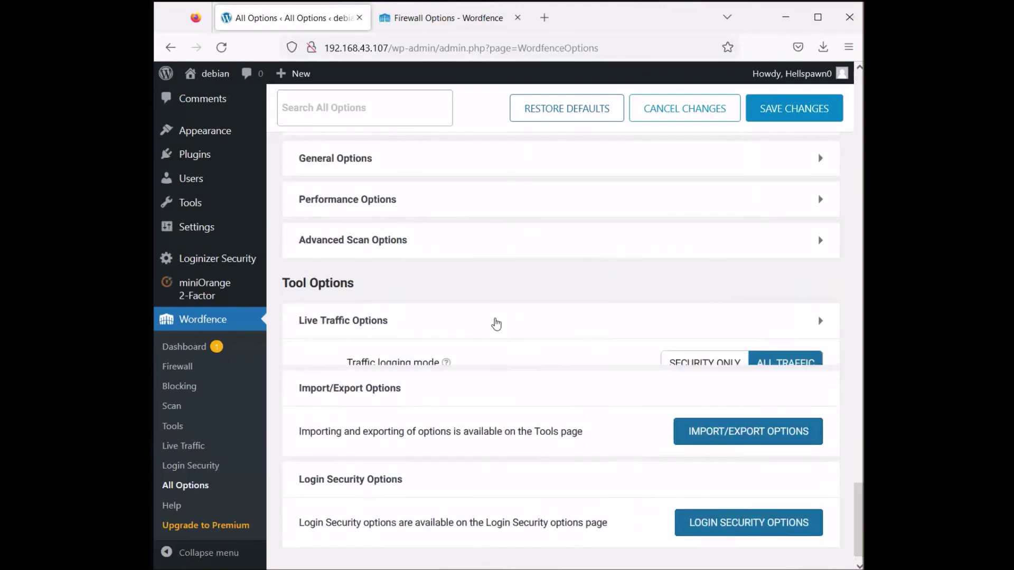
scroll(547, 297, down, 3)
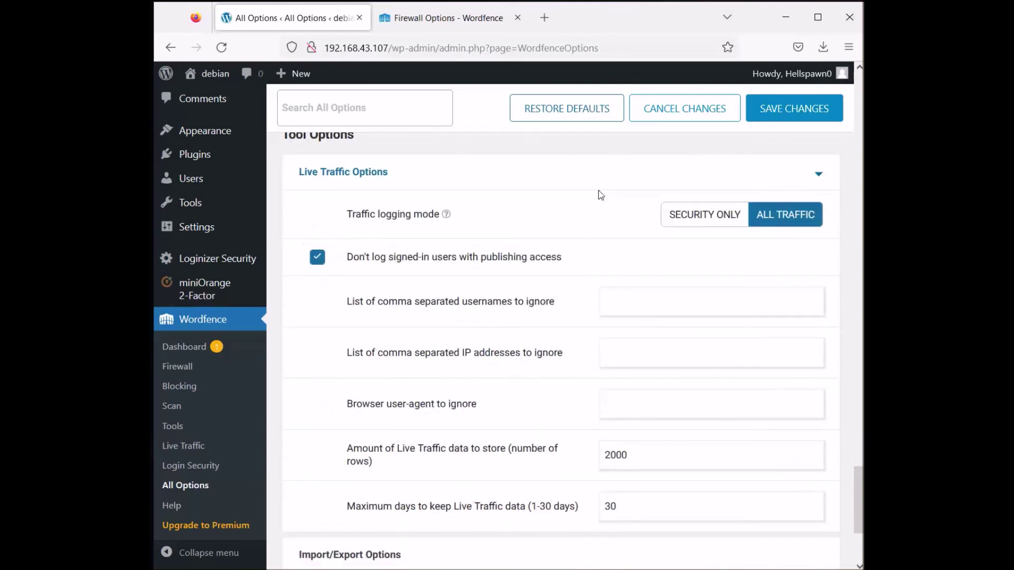
scroll(594, 199, down, 5)
scroll(594, 200, up, 7)
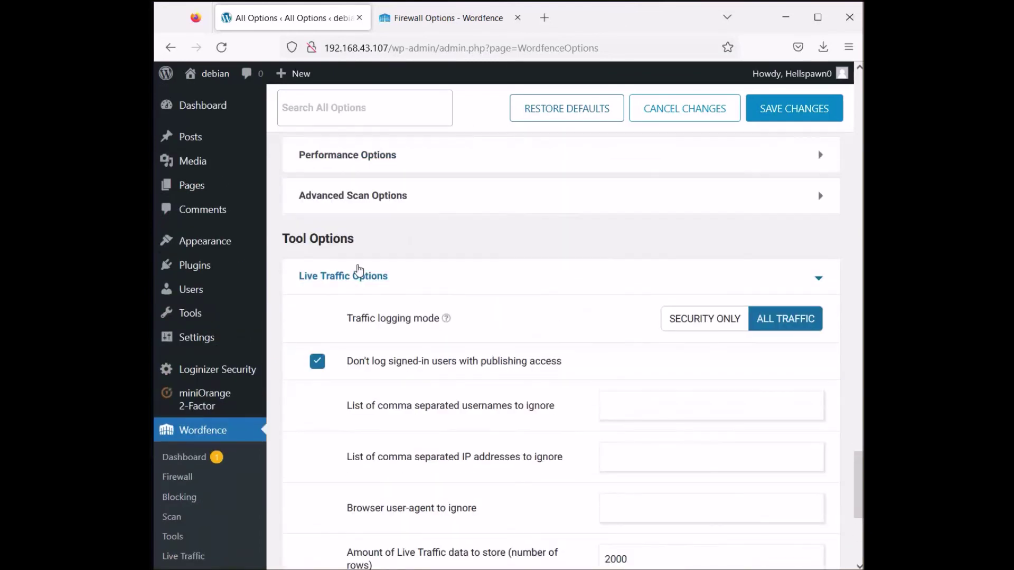
click(614, 283)
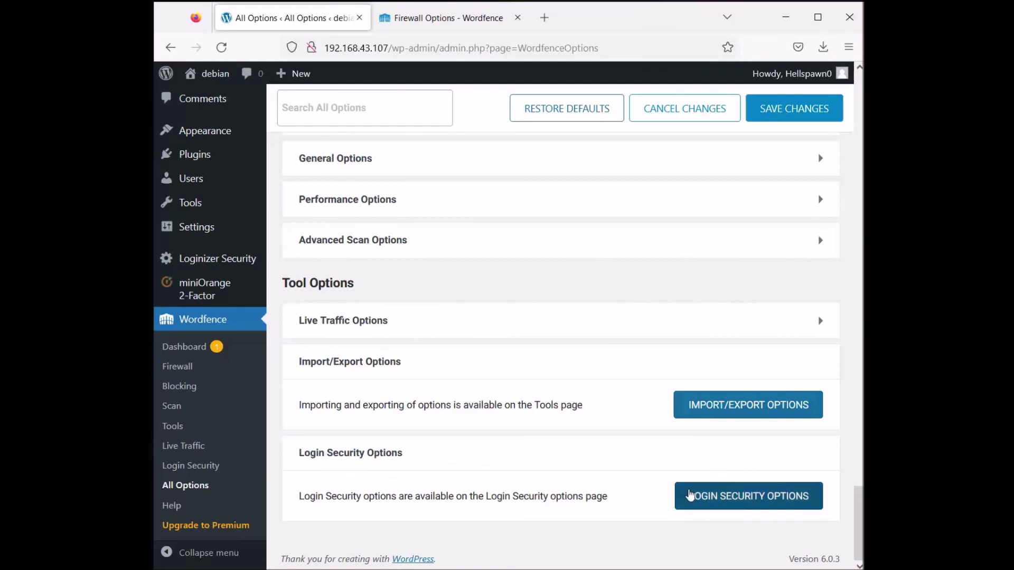
Step: Open Login Security, glance at the Two-Factor Authentication tab, and return to Settings
click(744, 507)
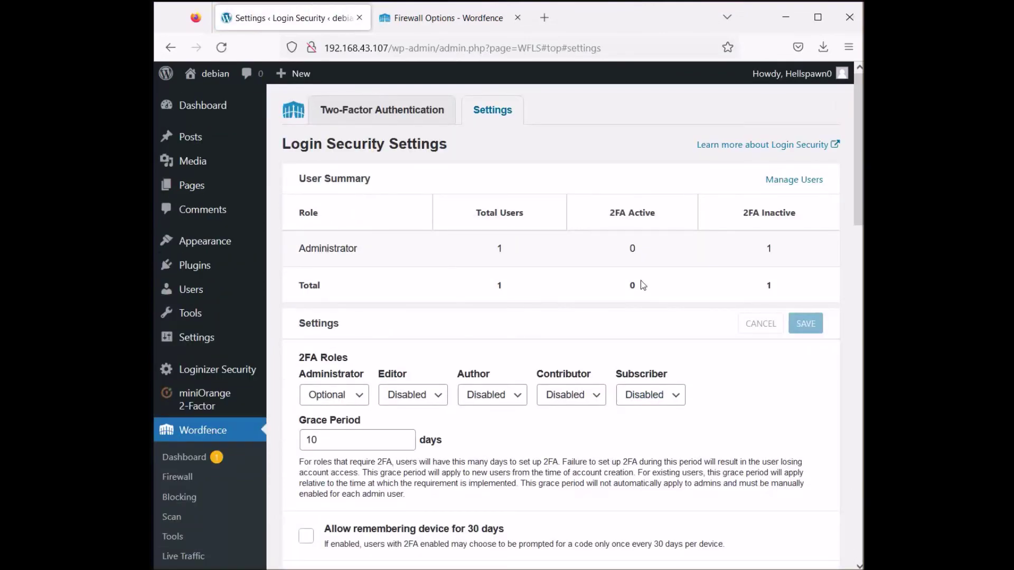
scroll(664, 245, down, 10)
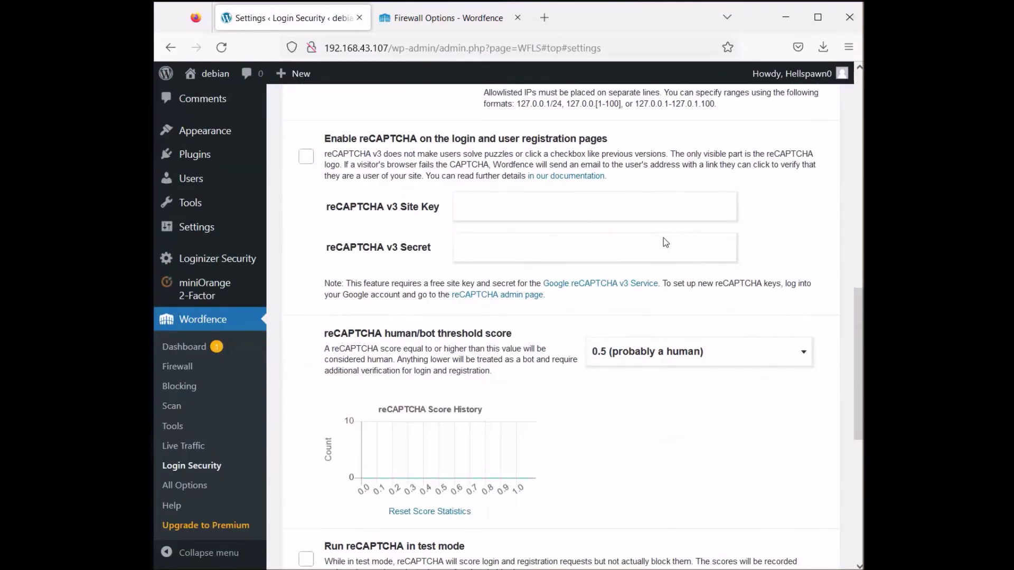
scroll(664, 238, up, 10)
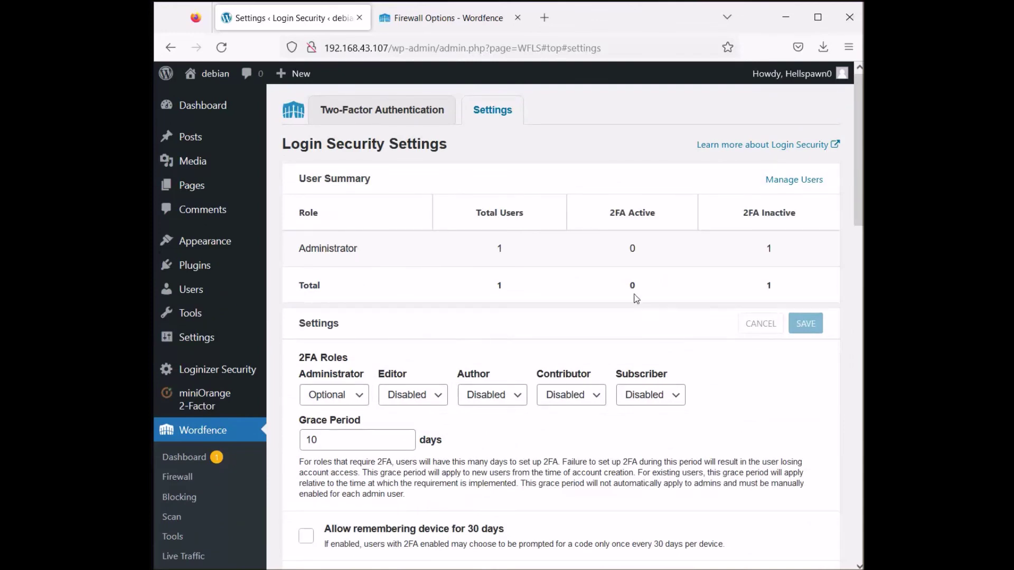
click(376, 110)
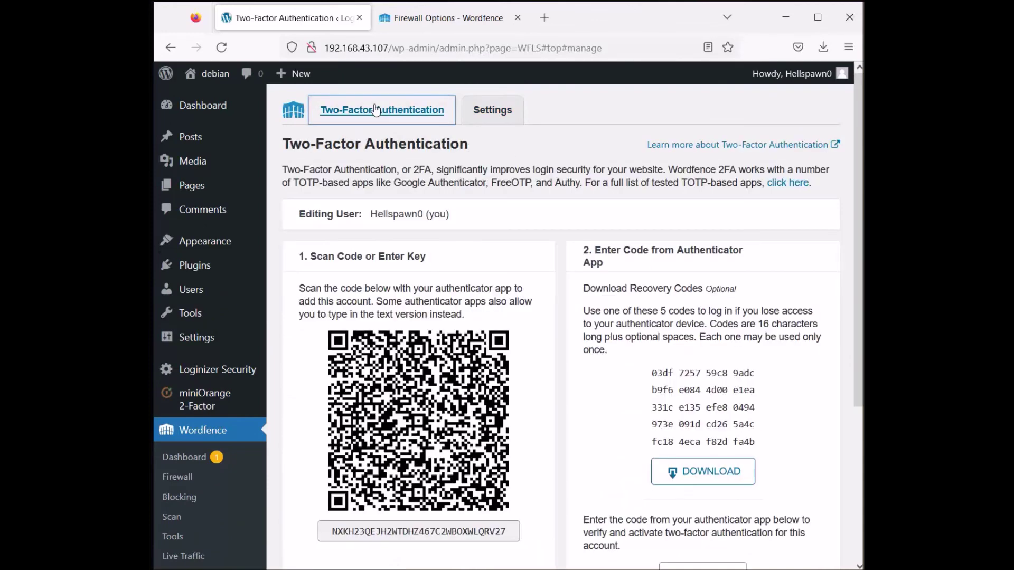
click(508, 117)
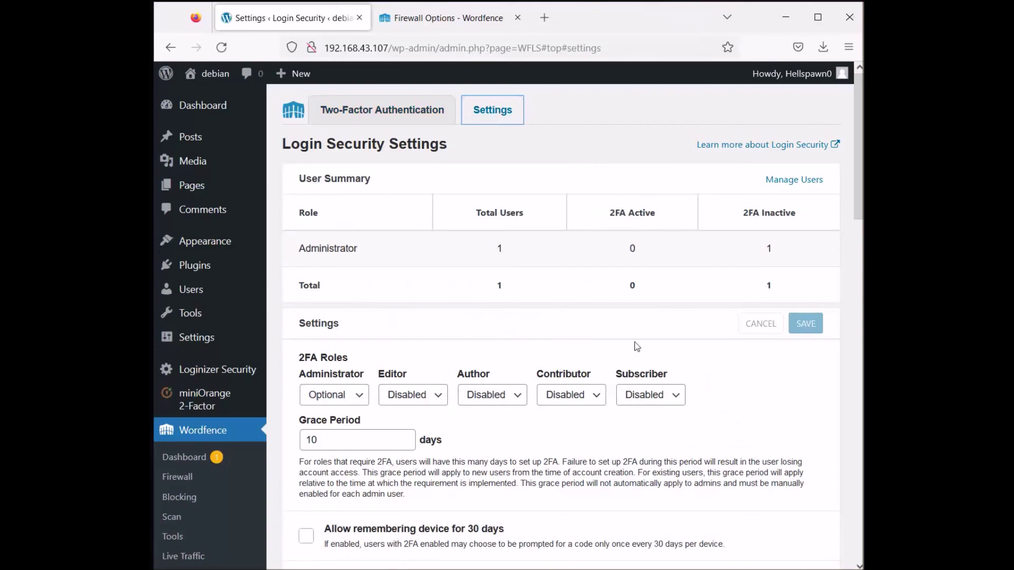
Step: Review the 2FA role settings and 10-day grace period, then go to Wordfence All Options
scroll(637, 346, down, 15)
scroll(637, 346, up, 5)
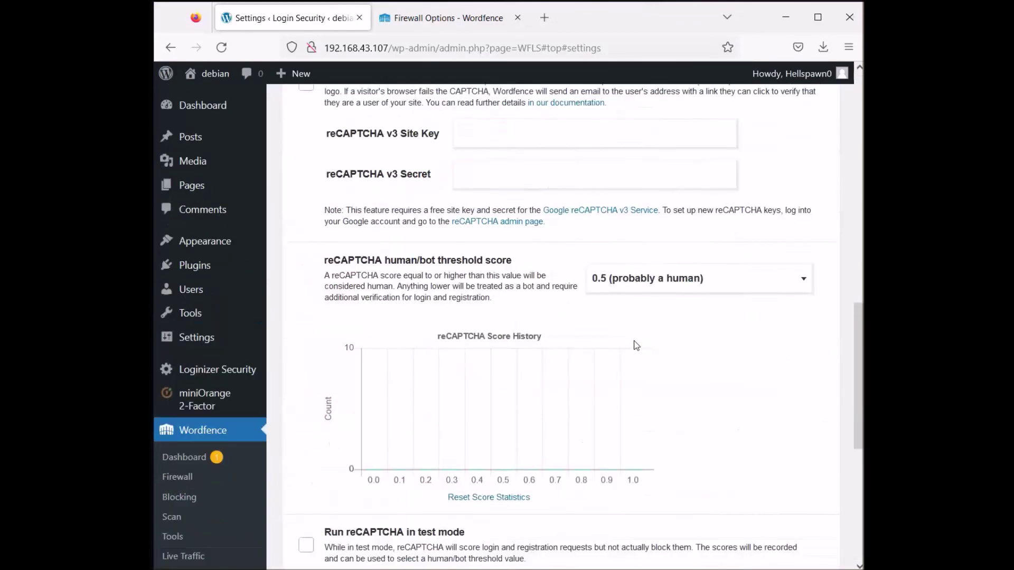
scroll(638, 347, up, 10)
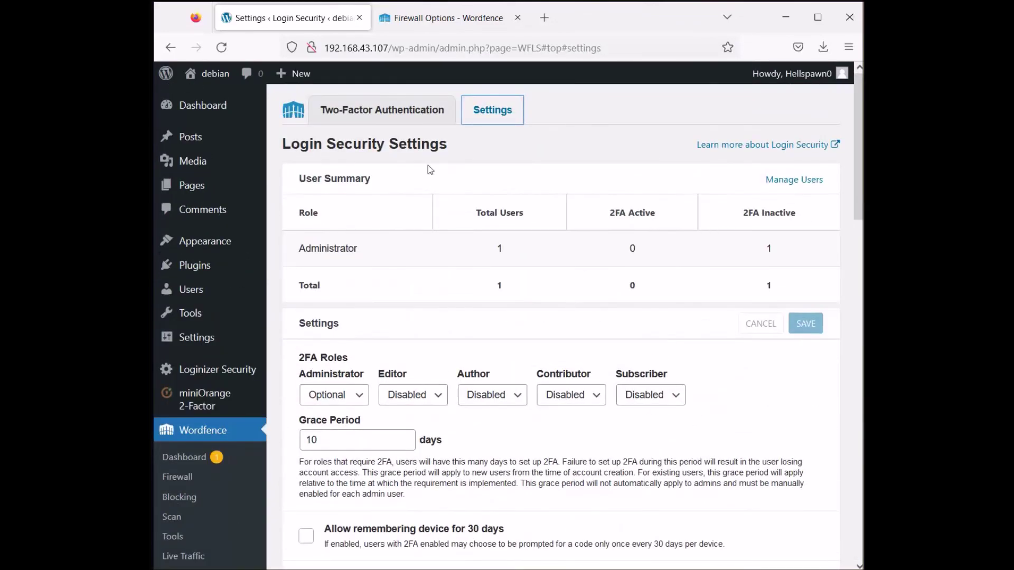
scroll(223, 431, down, 4)
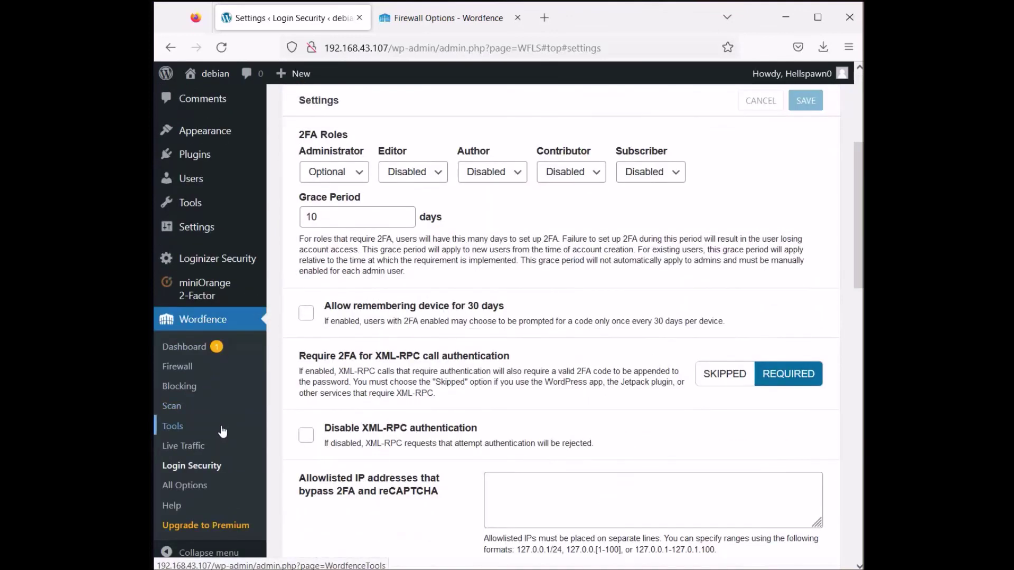
click(193, 487)
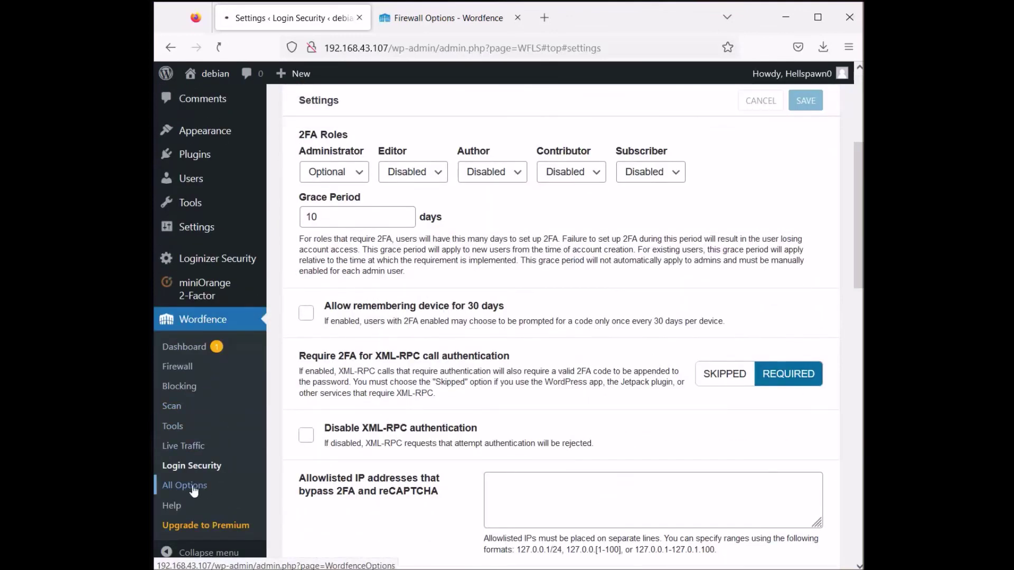
scroll(580, 191, down, 20)
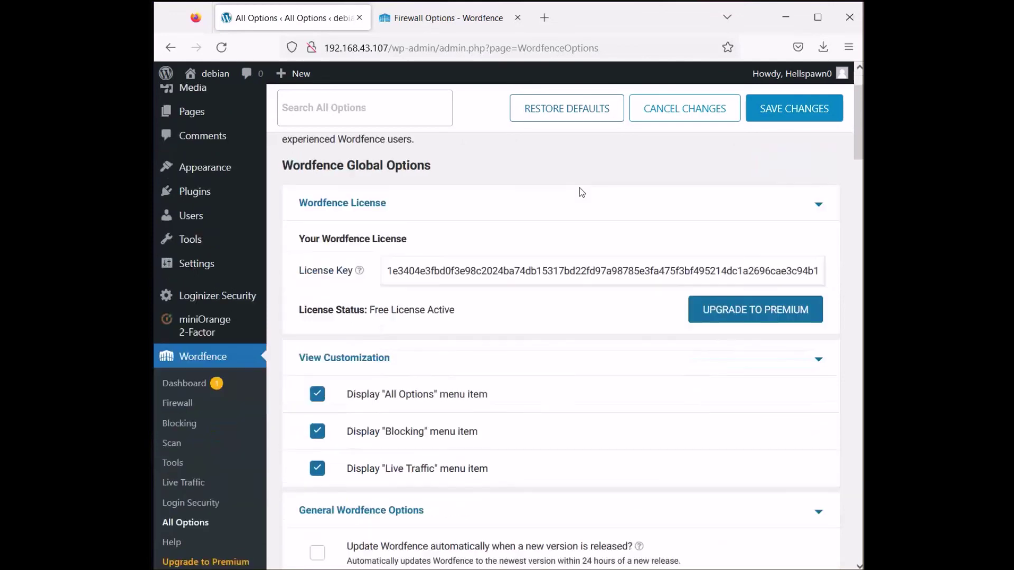
scroll(579, 194, down, 6)
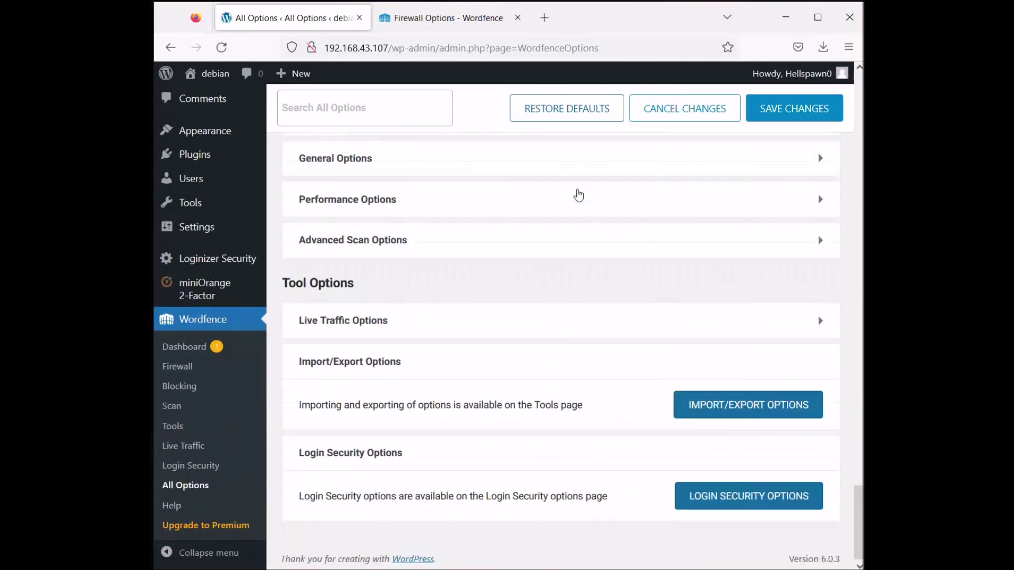
scroll(578, 196, up, 4)
scroll(579, 194, down, 4)
scroll(468, 379, up, 5)
scroll(487, 389, up, 6)
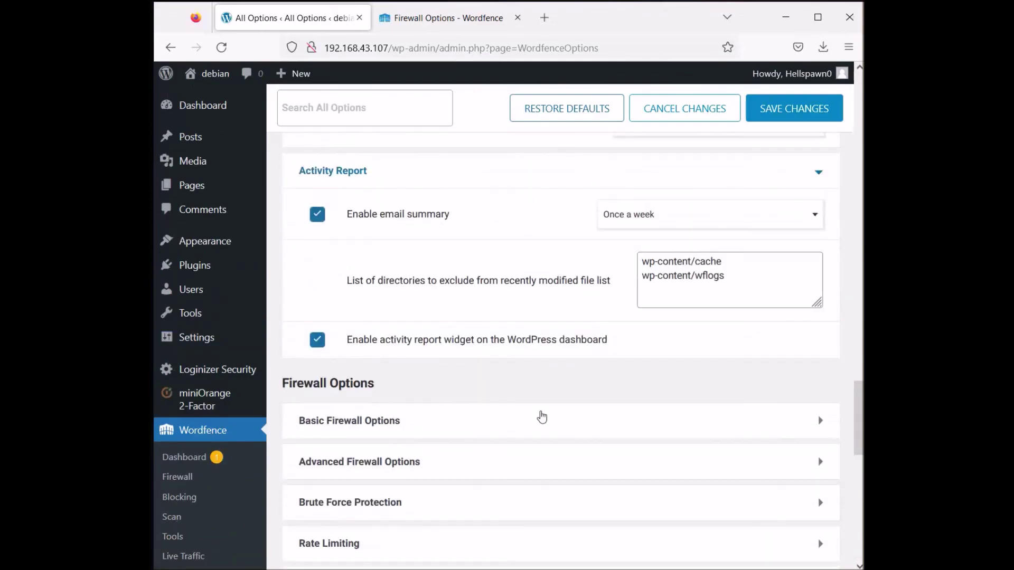
scroll(541, 417, up, 1)
scroll(542, 417, up, 20)
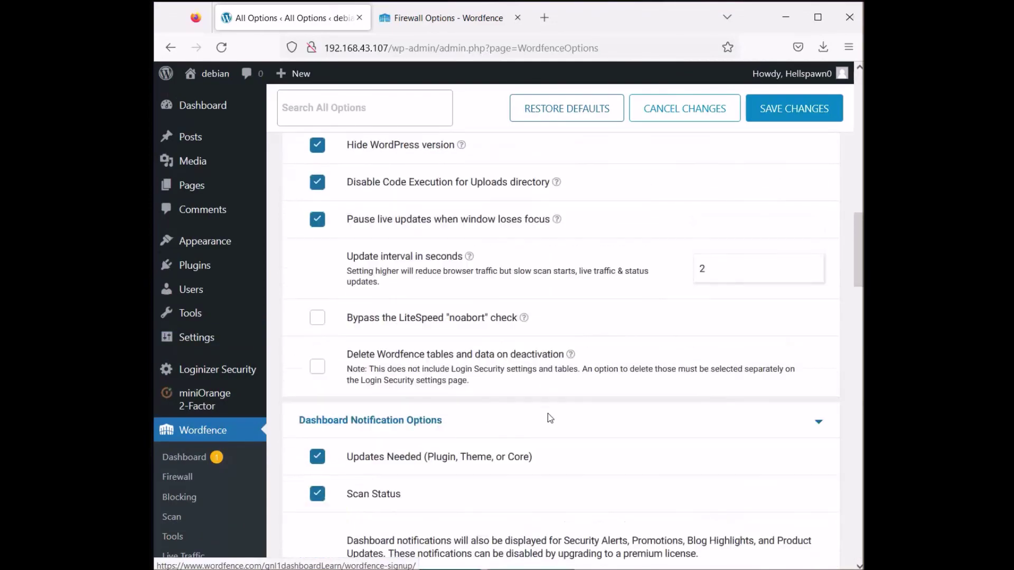
scroll(548, 417, up, 10)
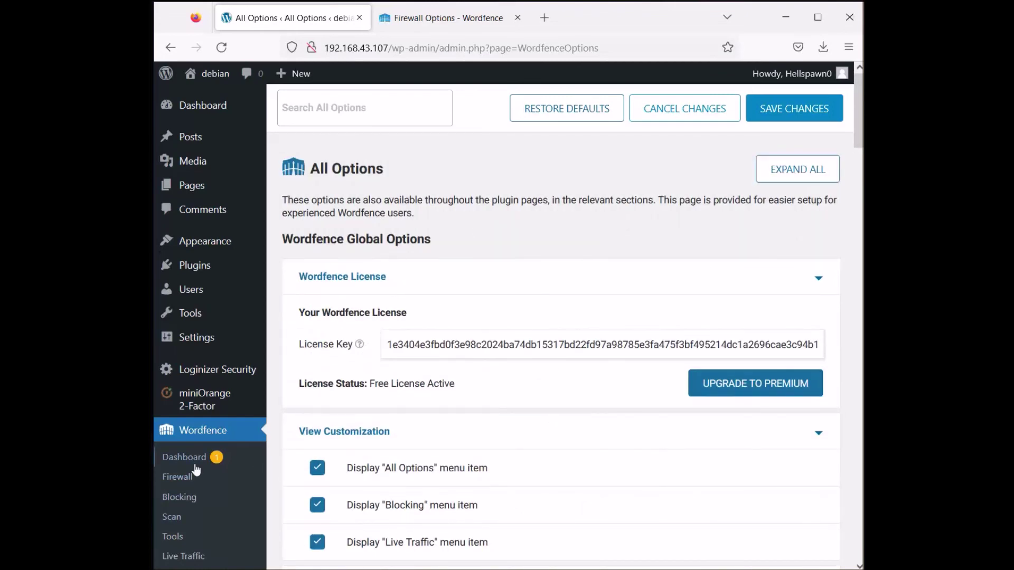
scroll(200, 486, down, 1)
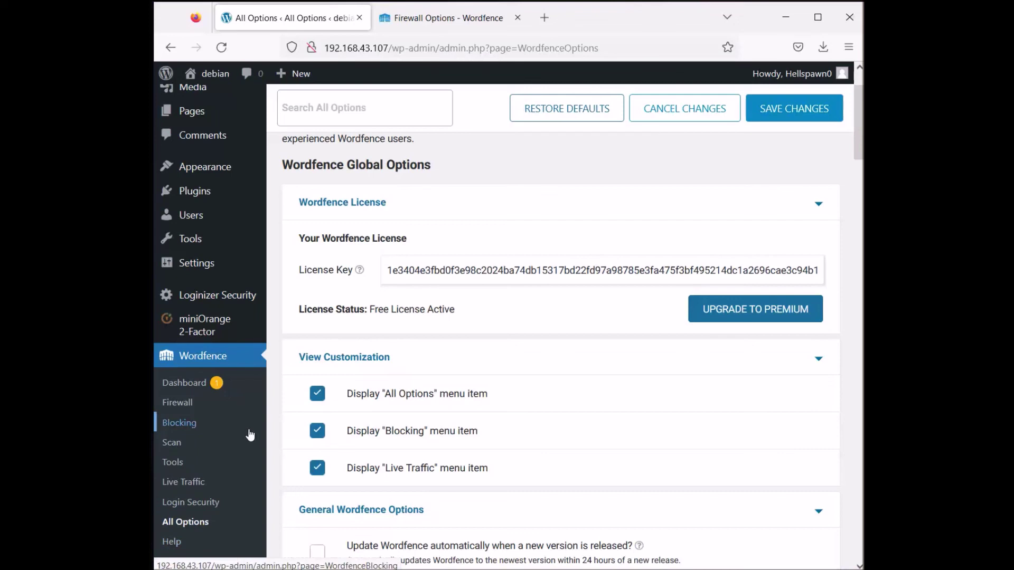
Step: From the Wordfence Dashboard, decline the recommended Live Traffic settings change
click(180, 383)
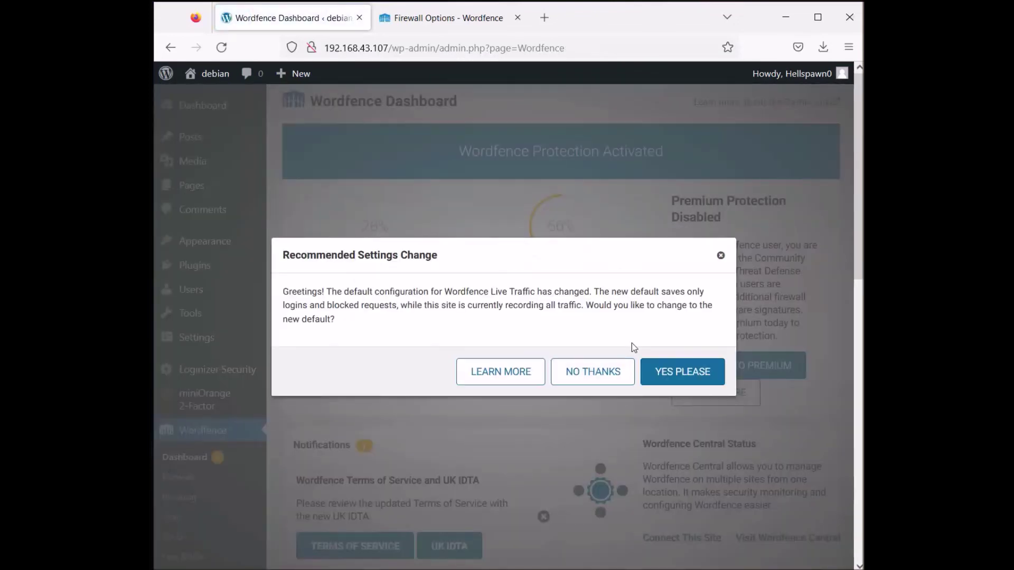
click(600, 385)
click(593, 371)
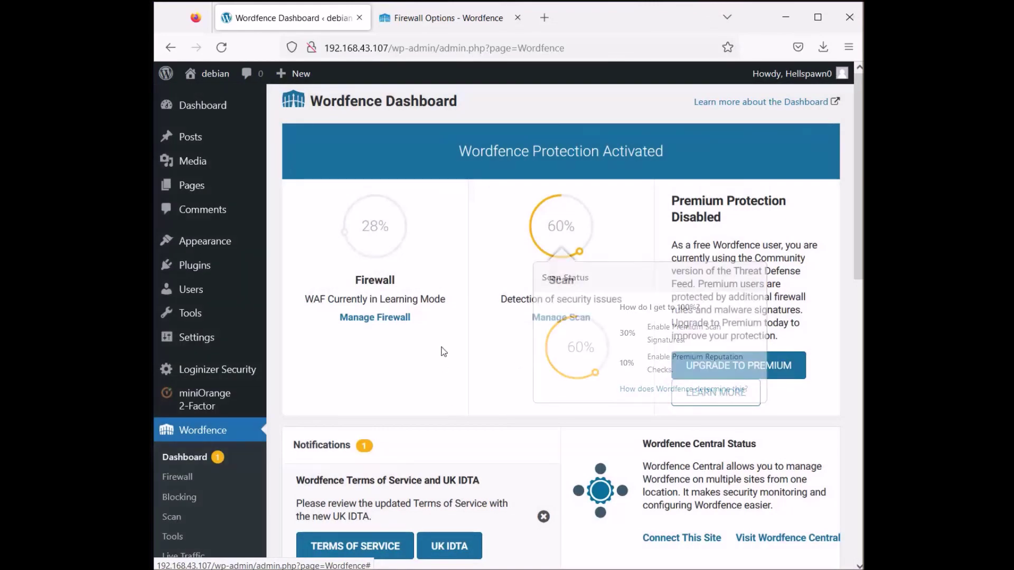
Step: Go to Manage Firewall and review the Firewall Options showing Learning Mode until 2022-10-28
click(375, 317)
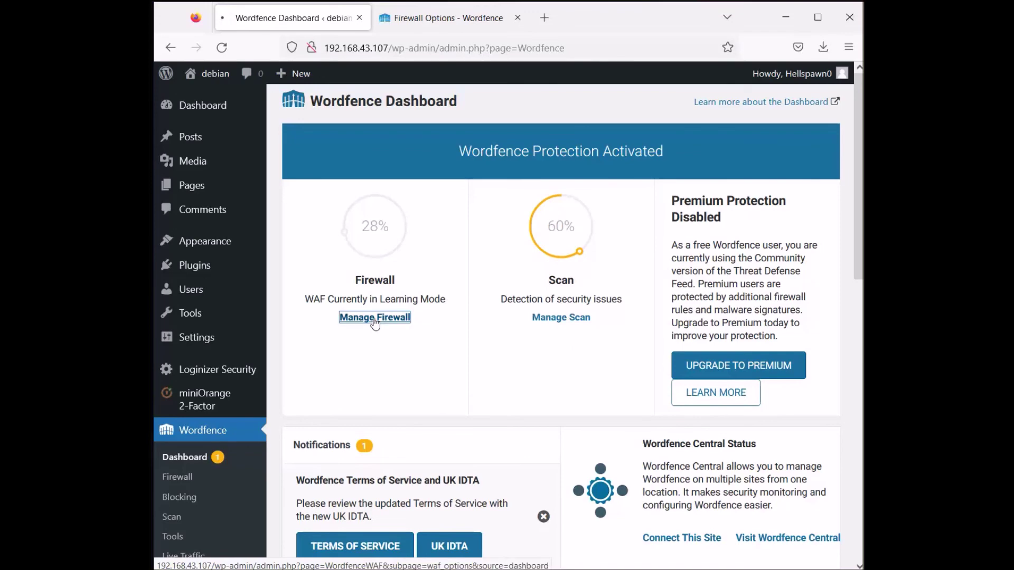
scroll(547, 259, down, 4)
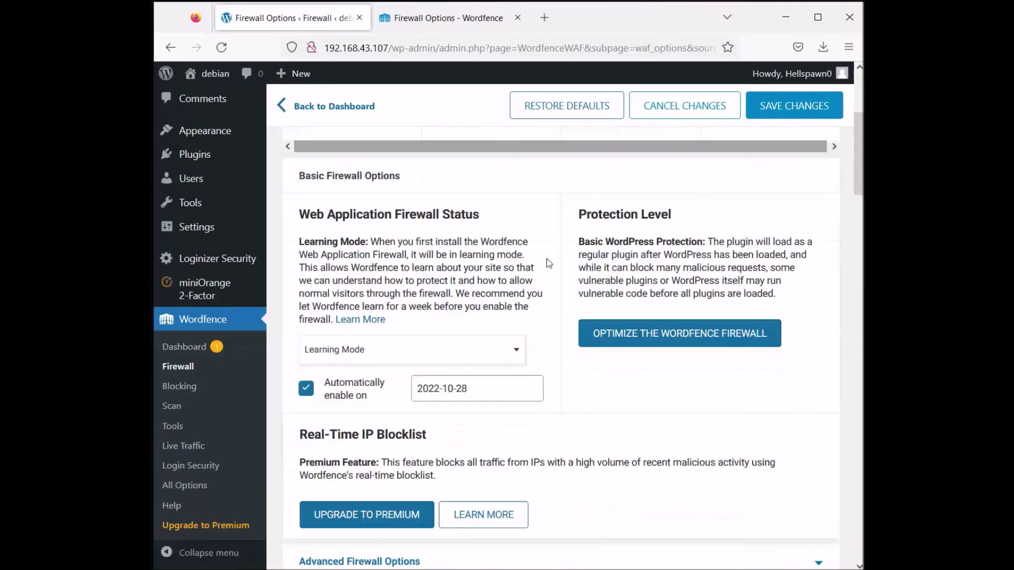
scroll(517, 349, down, 1)
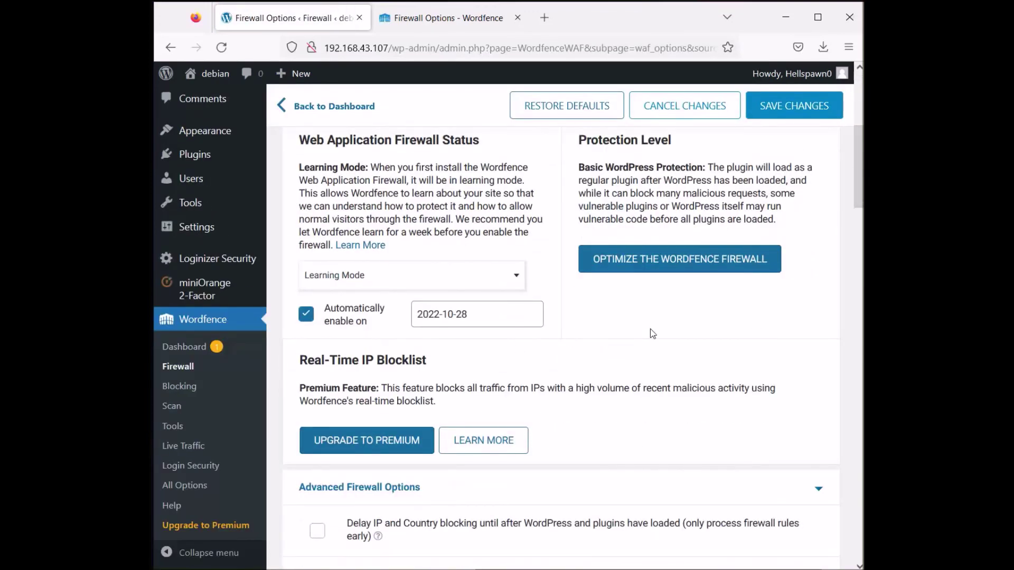
Step: Optimize the Wordfence firewall with the NGINX configuration and close the Installation Successful dialog
scroll(716, 329, up, 1)
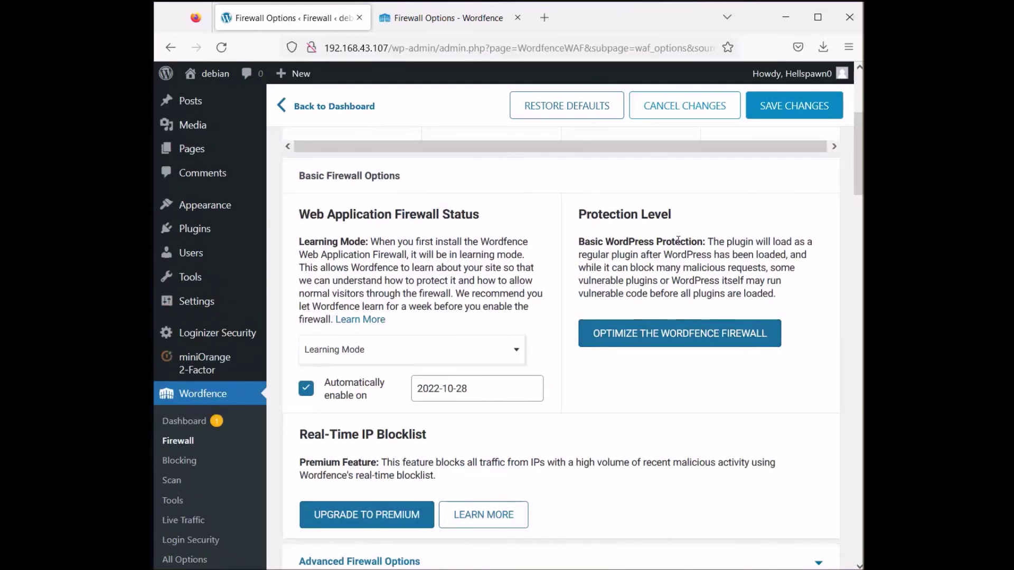
click(675, 342)
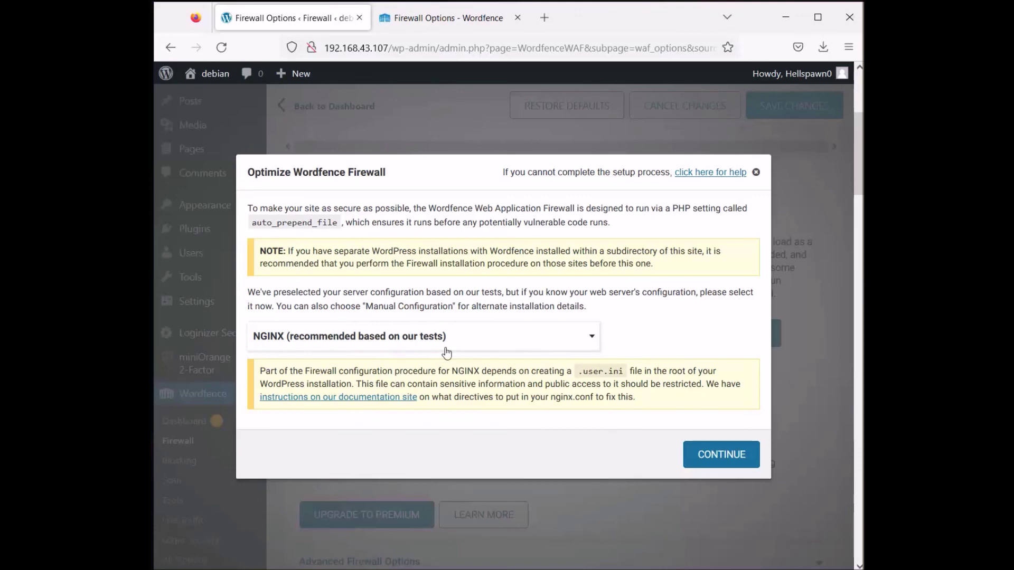
click(708, 457)
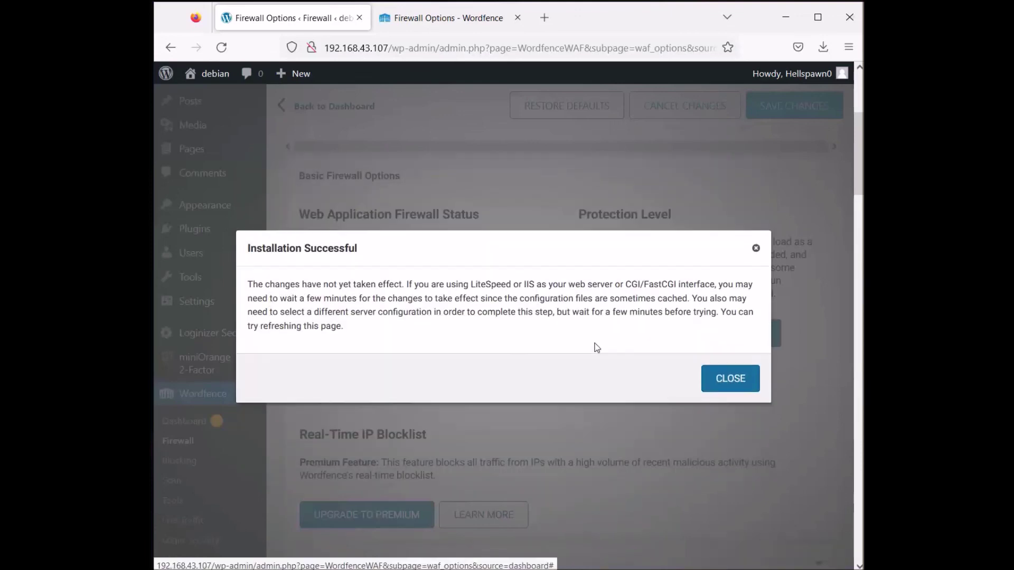
click(740, 381)
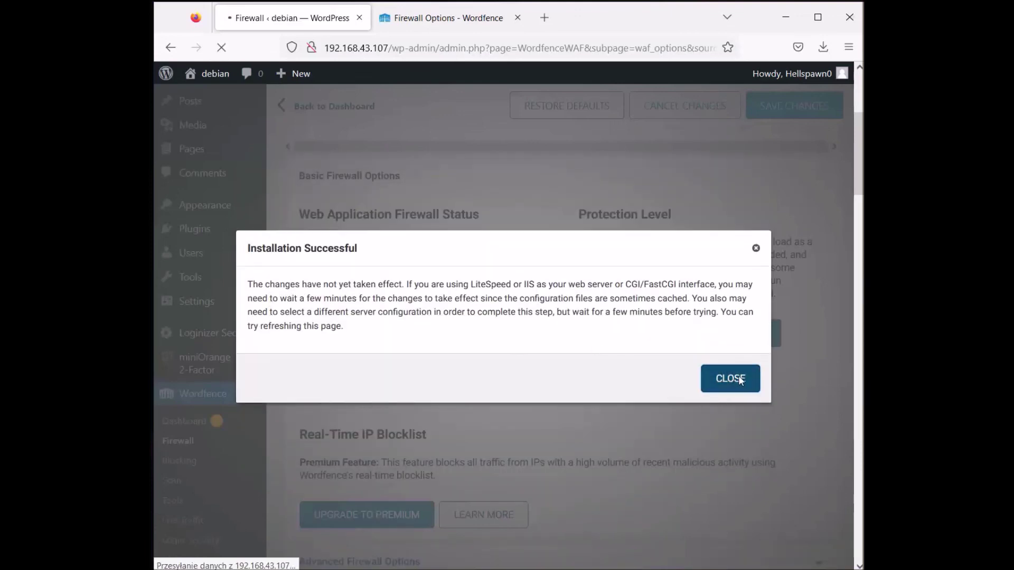
mouse_move(556, 220)
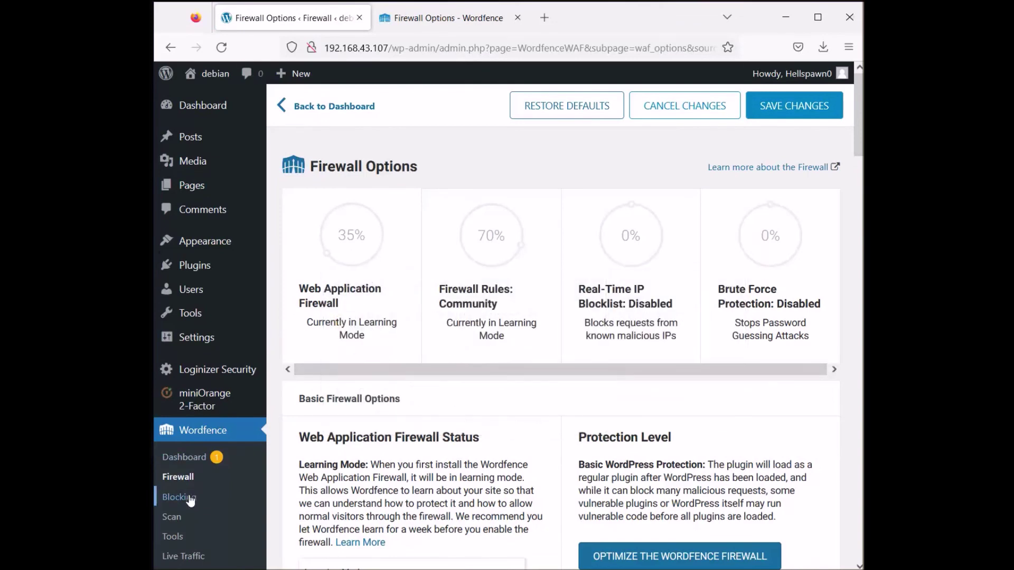
Step: Review the firewall options, then return to the Firewall overview showing WAF 35% and rules 70%
click(186, 479)
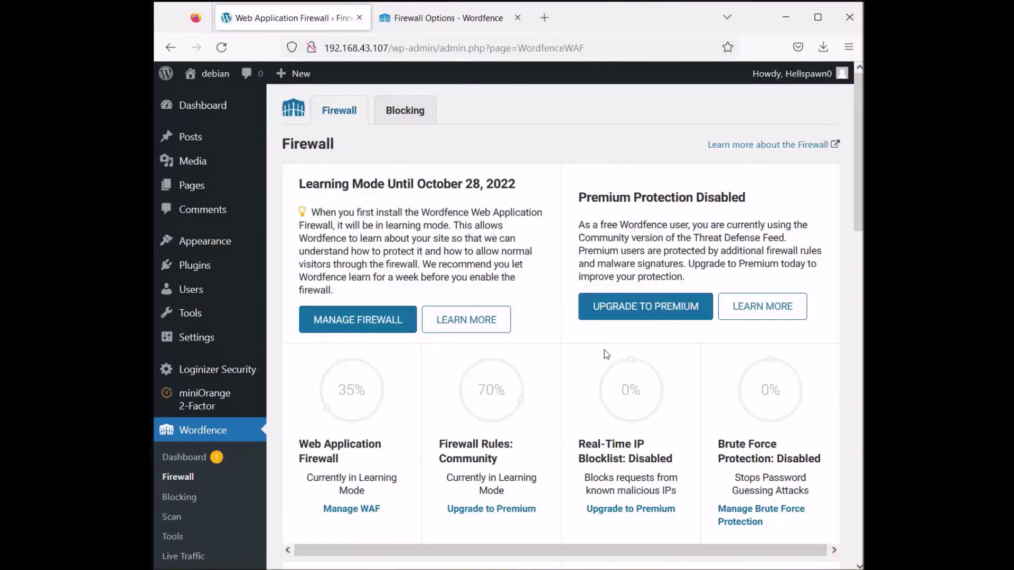
scroll(547, 224, down, 5)
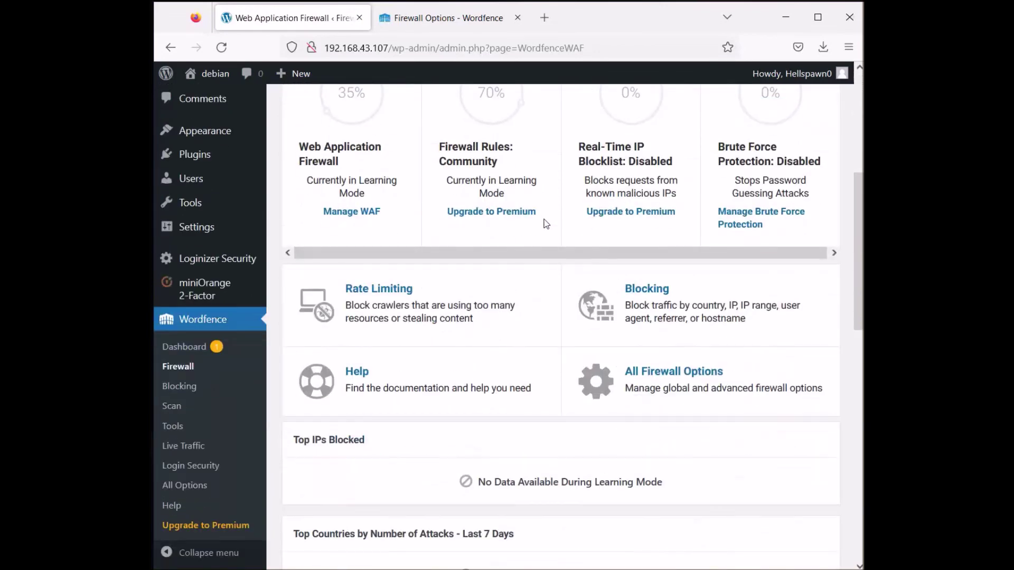
click(396, 293)
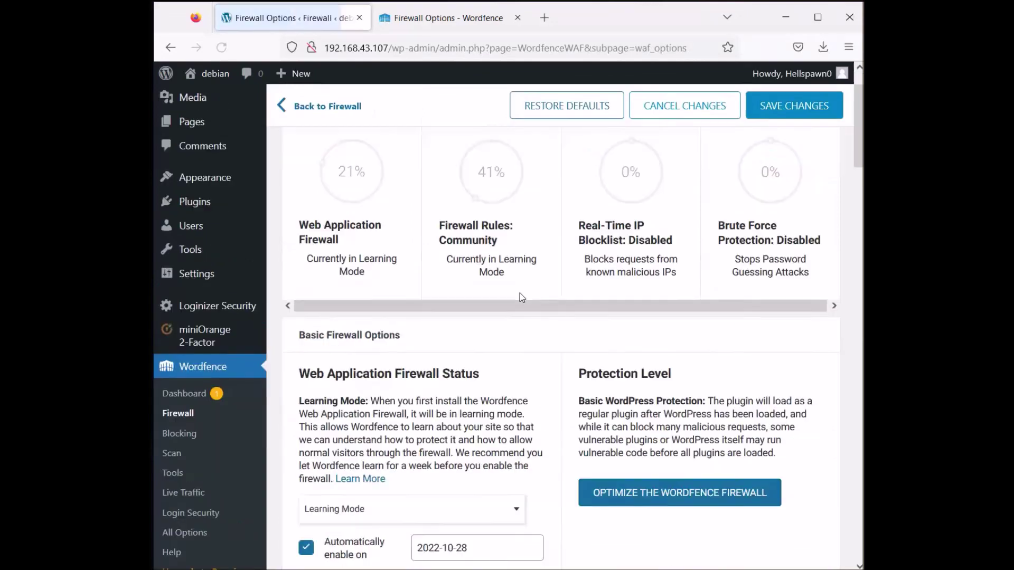
scroll(632, 246, down, 10)
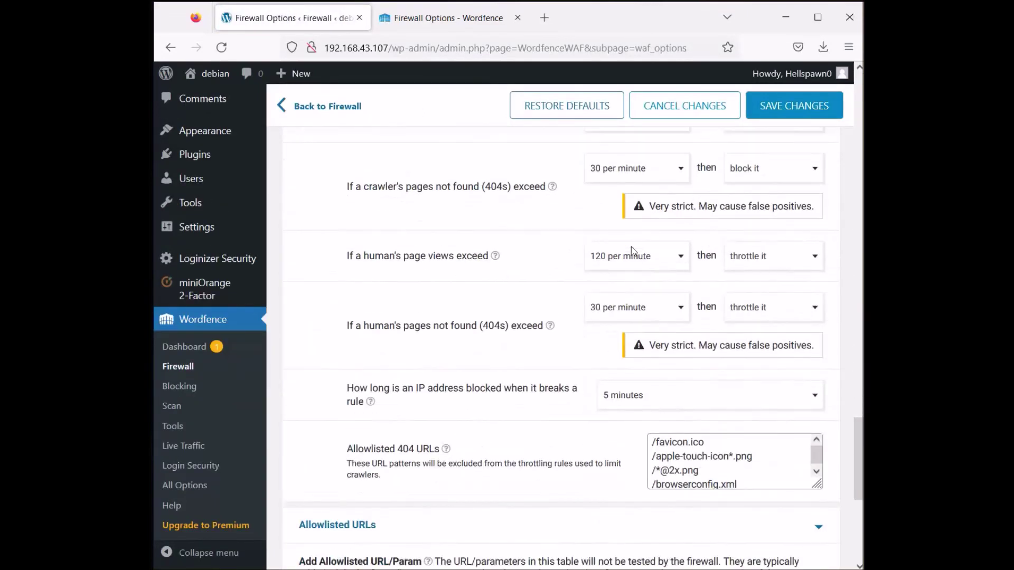
scroll(632, 252, up, 15)
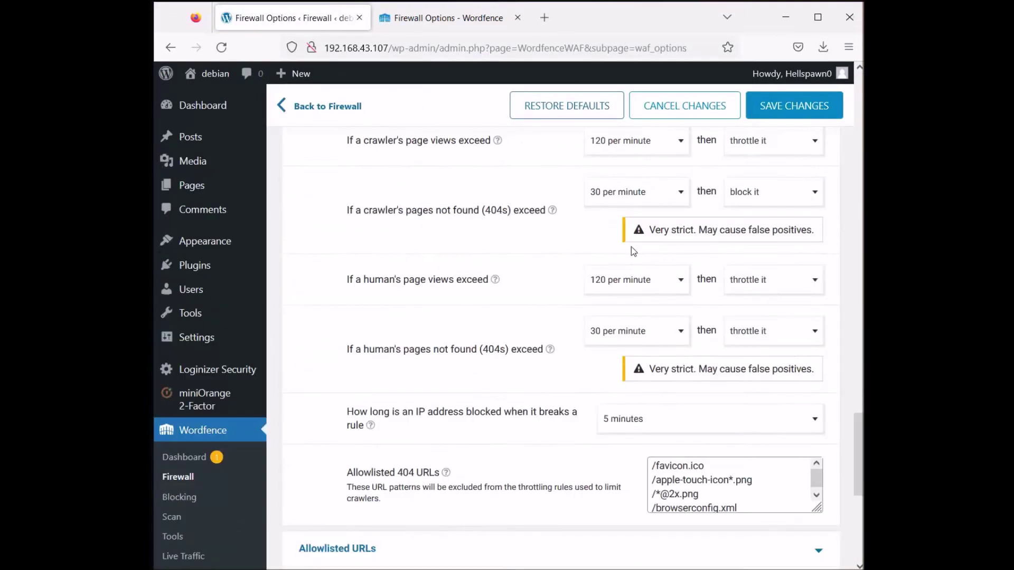
scroll(631, 246, up, 6)
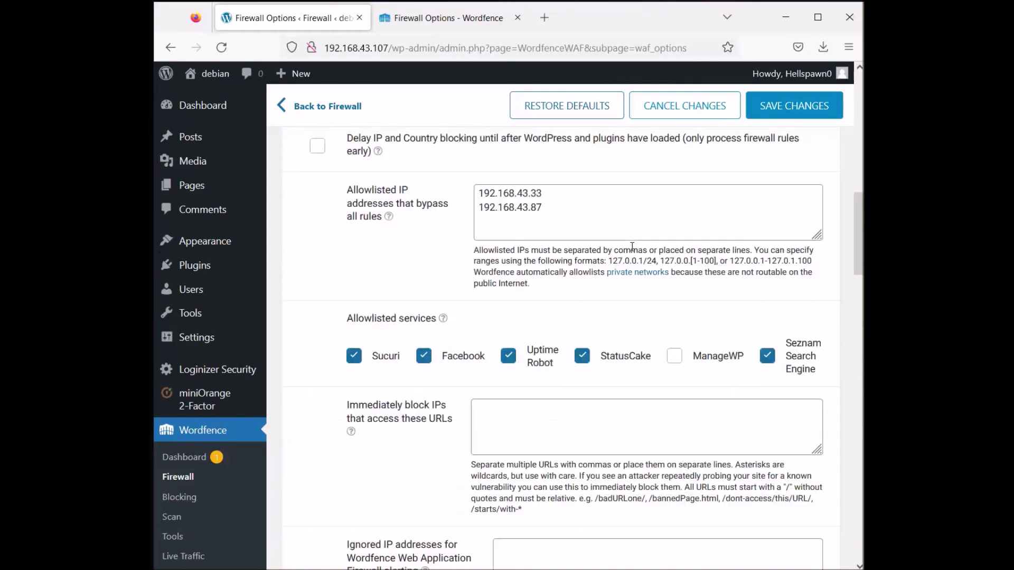
scroll(632, 246, up, 8)
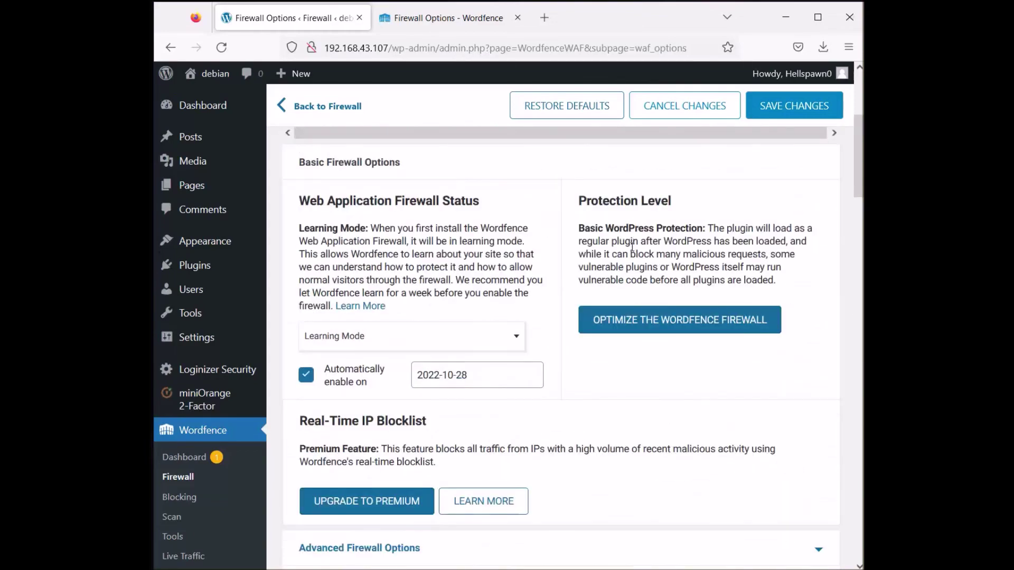
scroll(632, 246, up, 4)
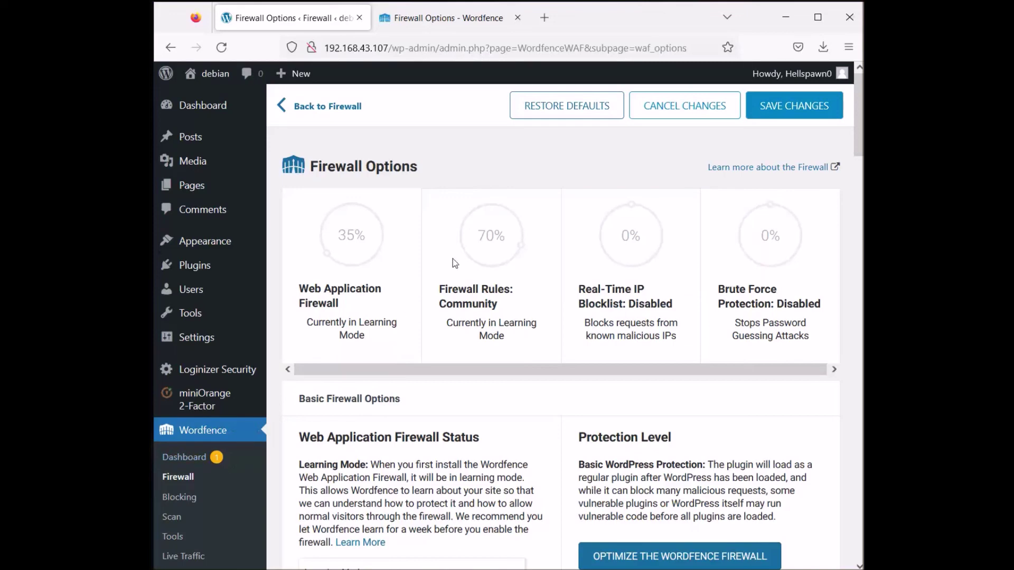
click(317, 107)
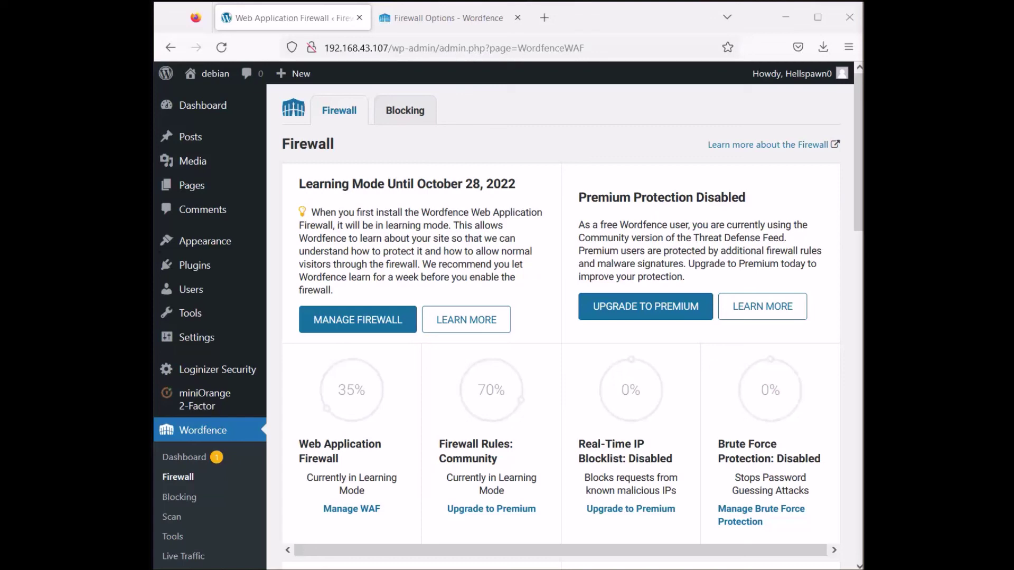
mouse_move(631, 383)
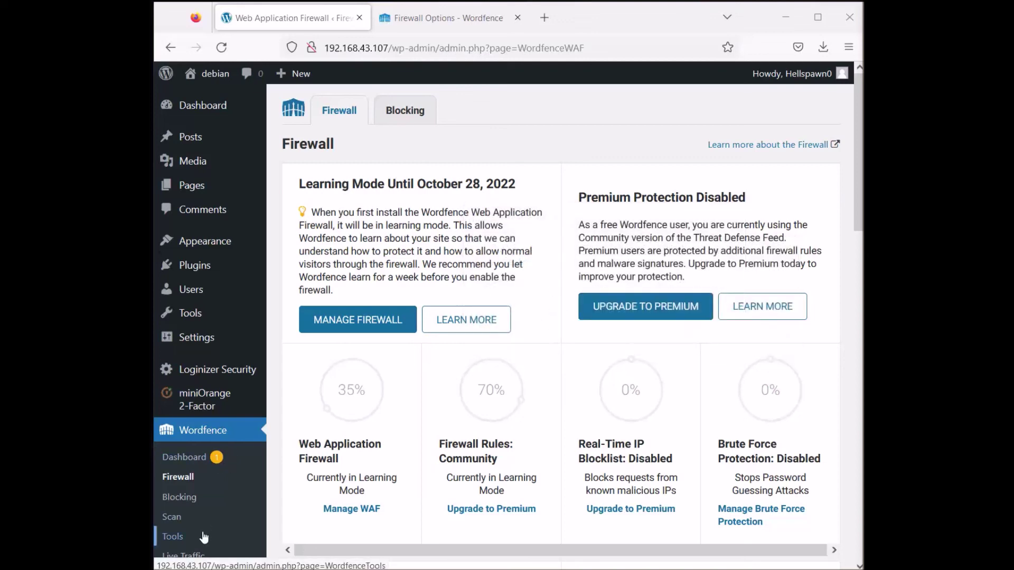
Step: Check Live Traffic options (All Traffic logging, 2000 rows, 30 days) and resume live updates
click(180, 535)
scroll(619, 299, down, 6)
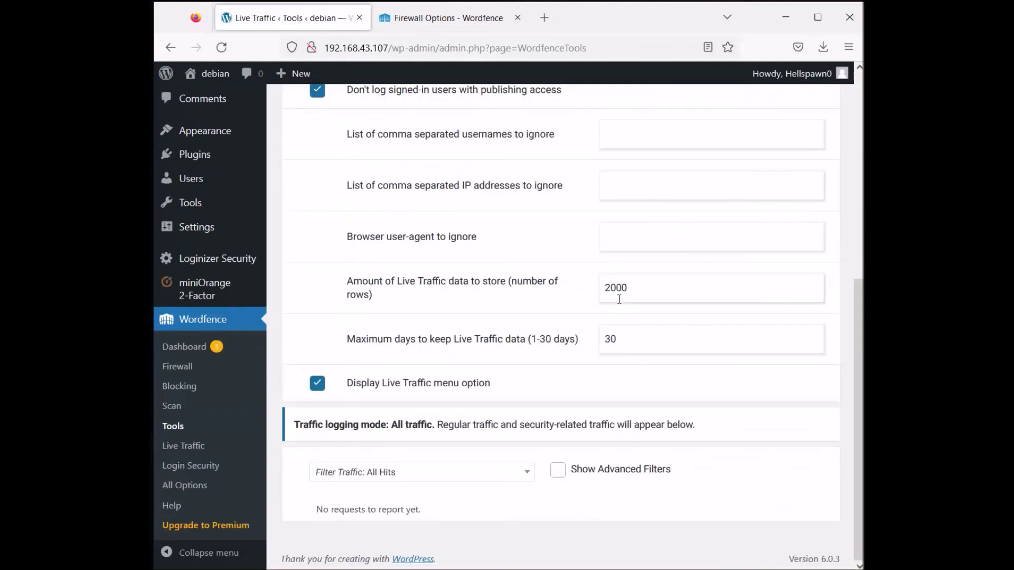
scroll(619, 300, up, 6)
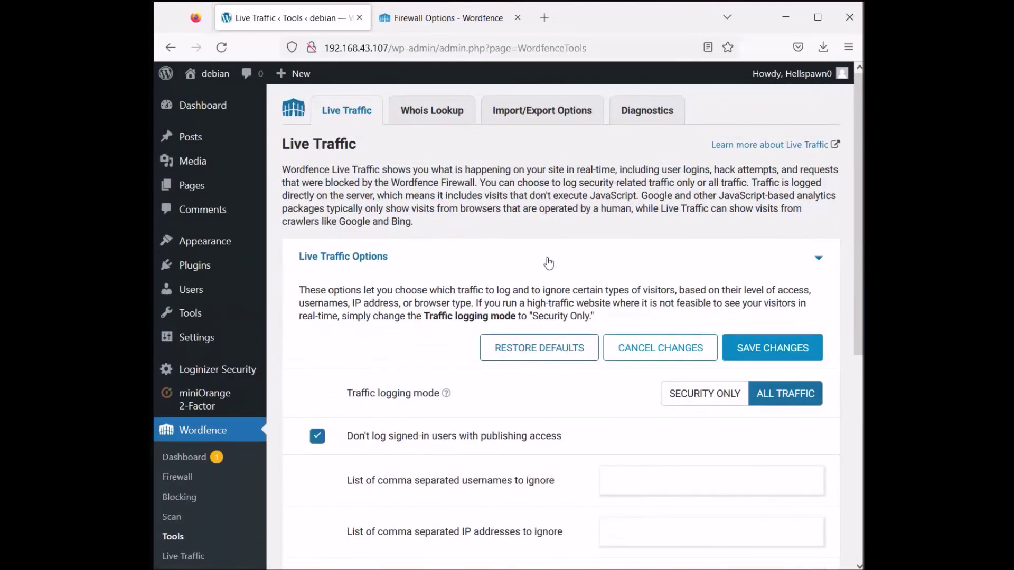
scroll(471, 248, down, 5)
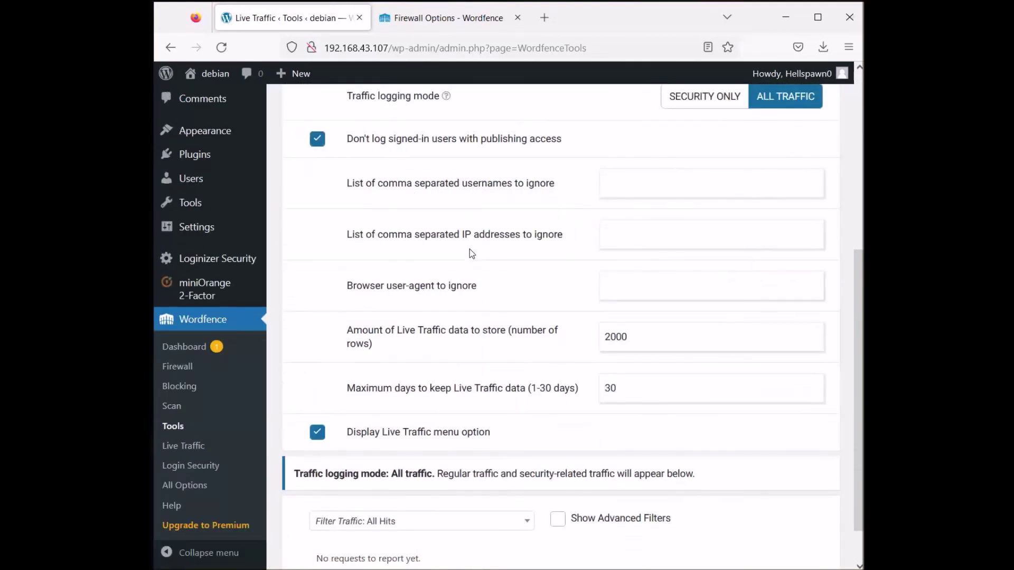
scroll(470, 249, up, 3)
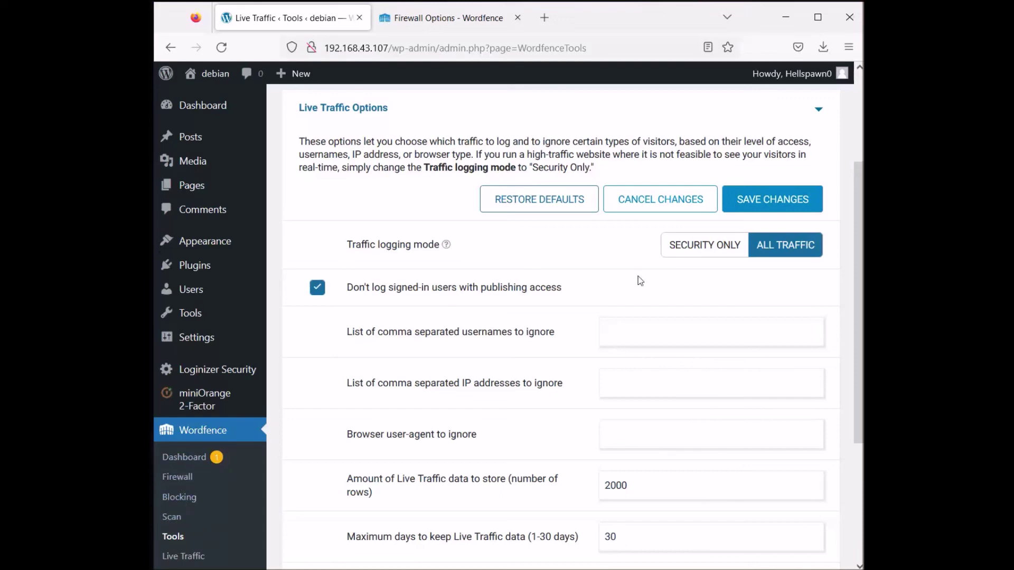
scroll(640, 274, up, 1)
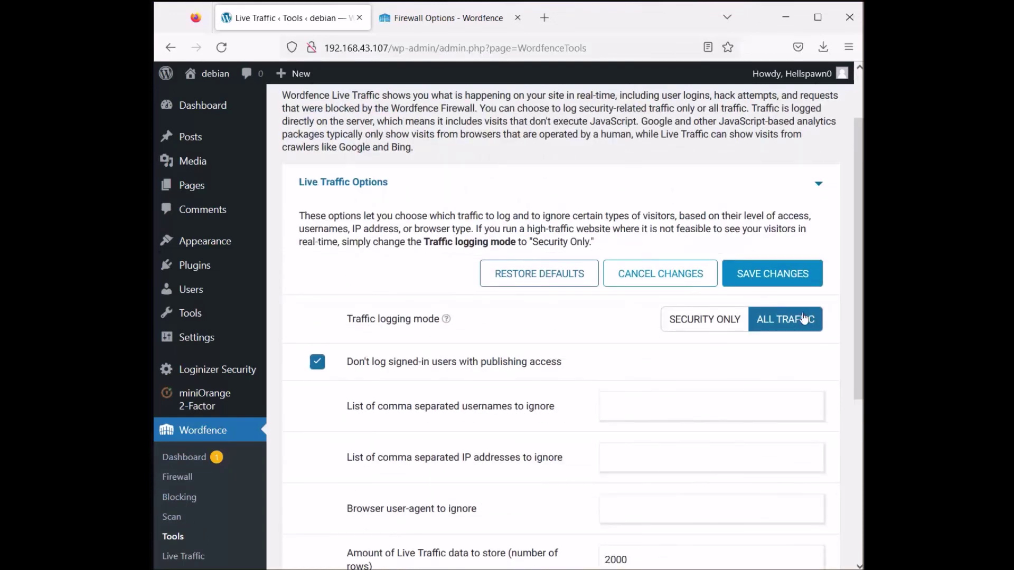
scroll(797, 320, down, 2)
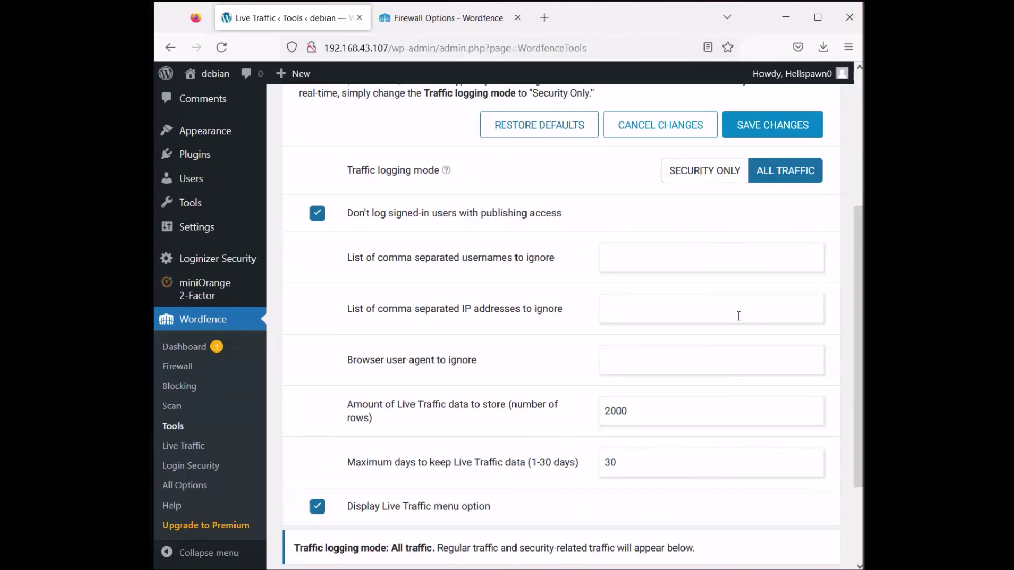
scroll(739, 315, down, 1)
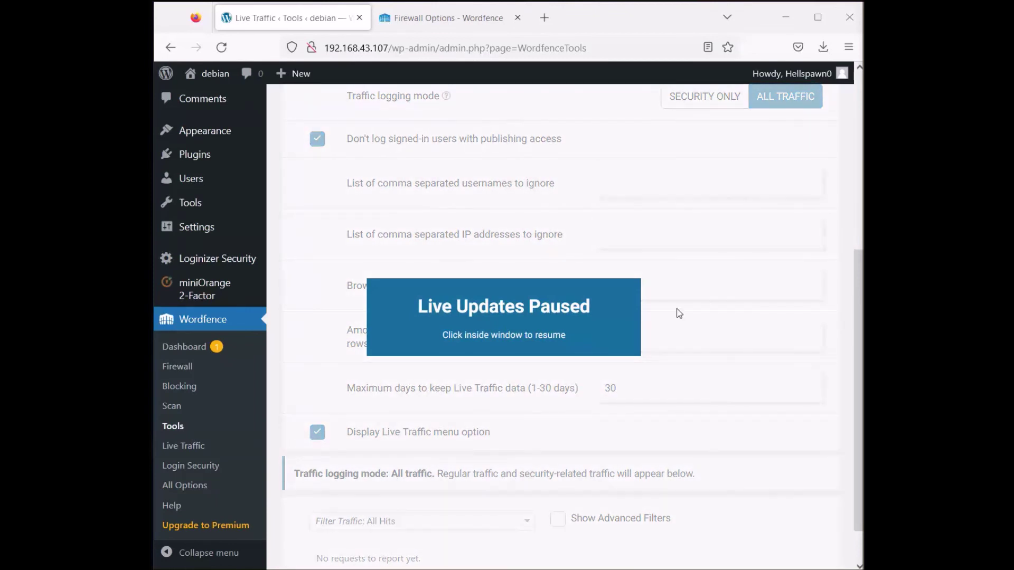
click(702, 317)
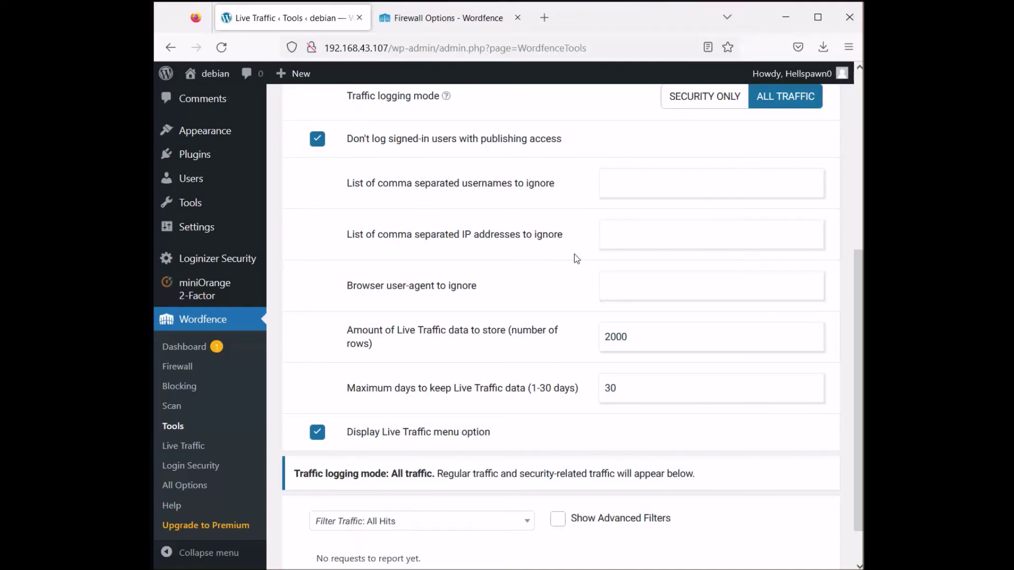
scroll(570, 201, up, 3)
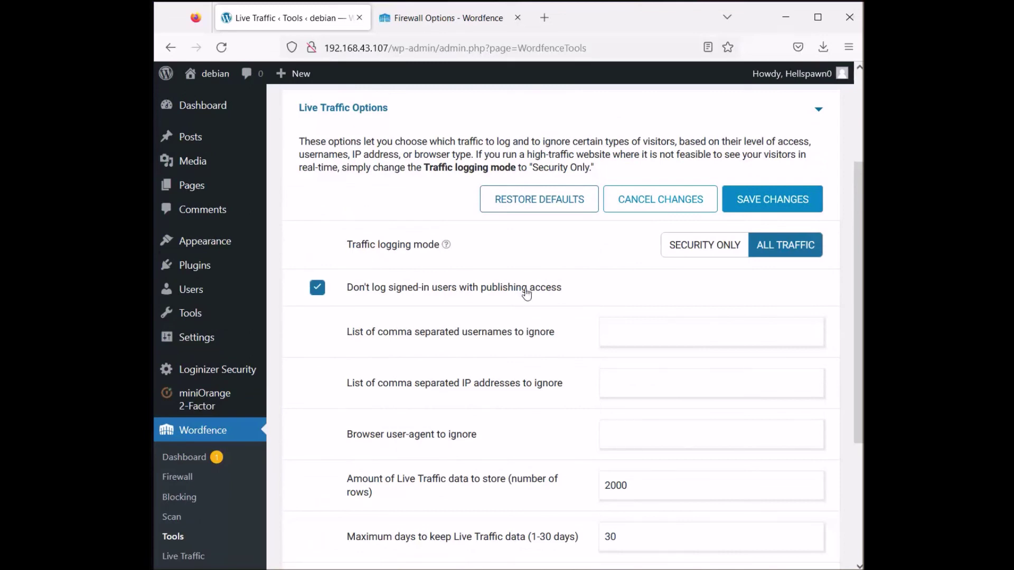
scroll(528, 288, down, 2)
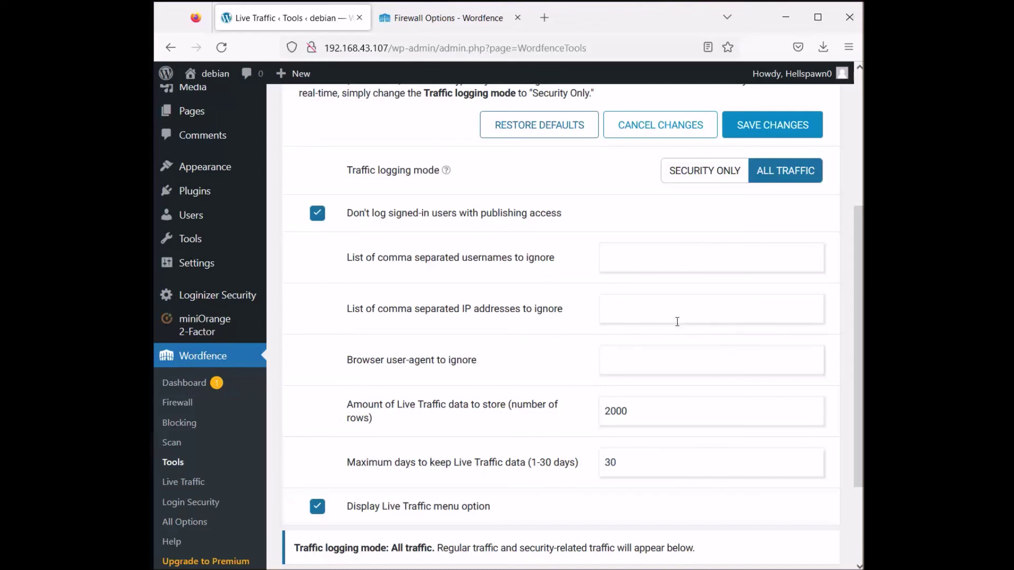
click(623, 316)
double_click(354, 465)
drag(405, 466, 528, 464)
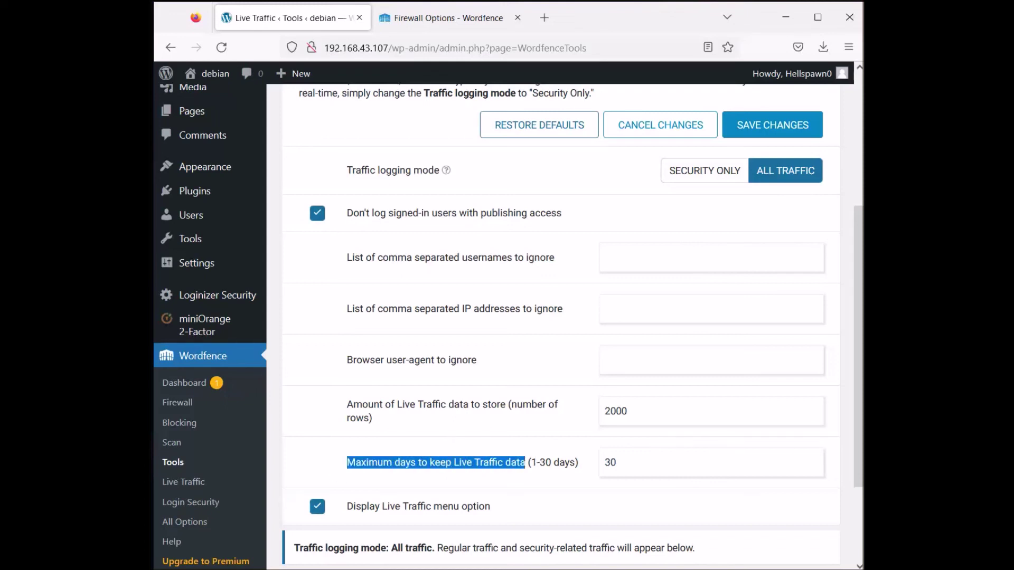
key(alt+Tab)
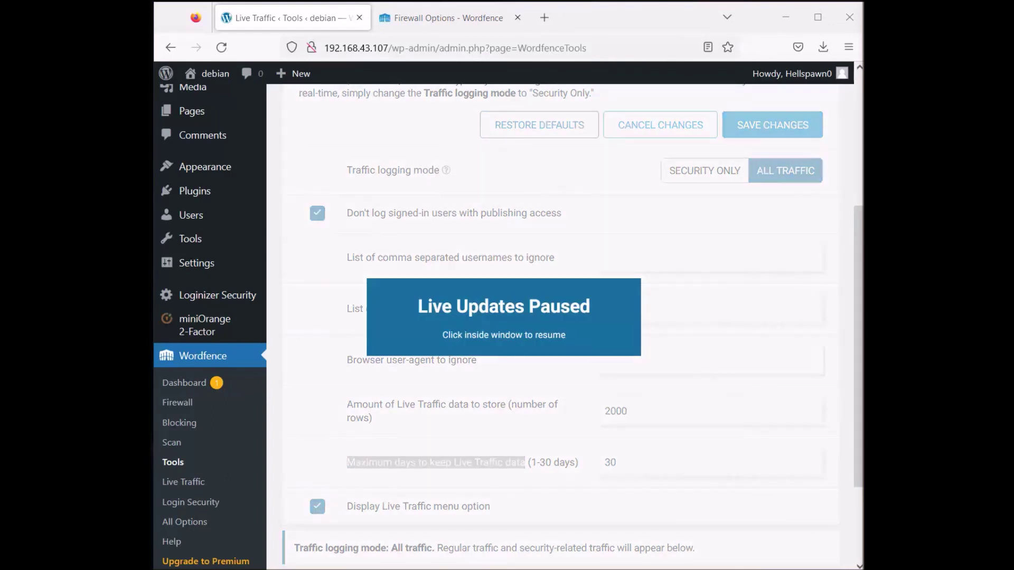
click(682, 411)
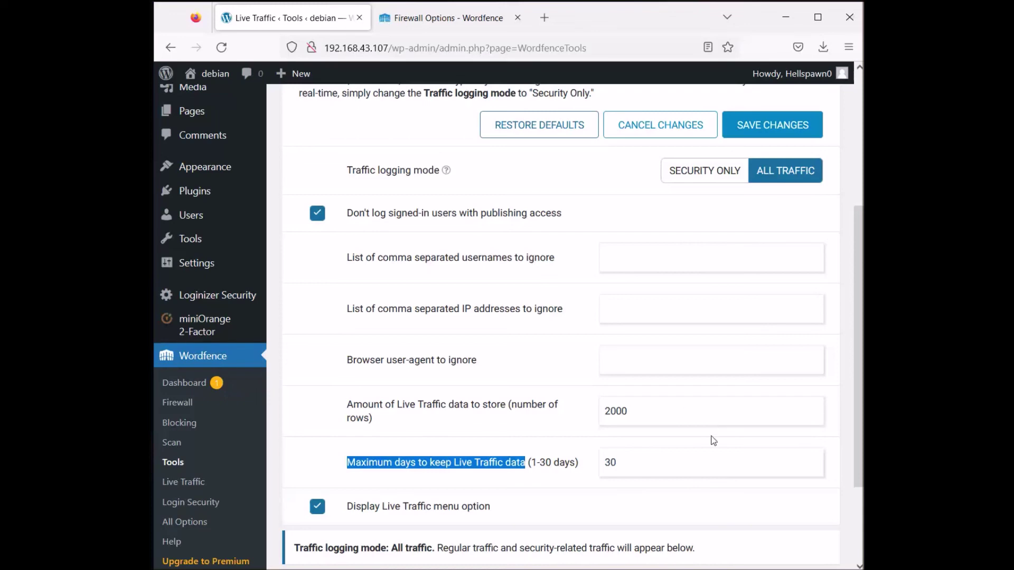
scroll(708, 432, down, 2)
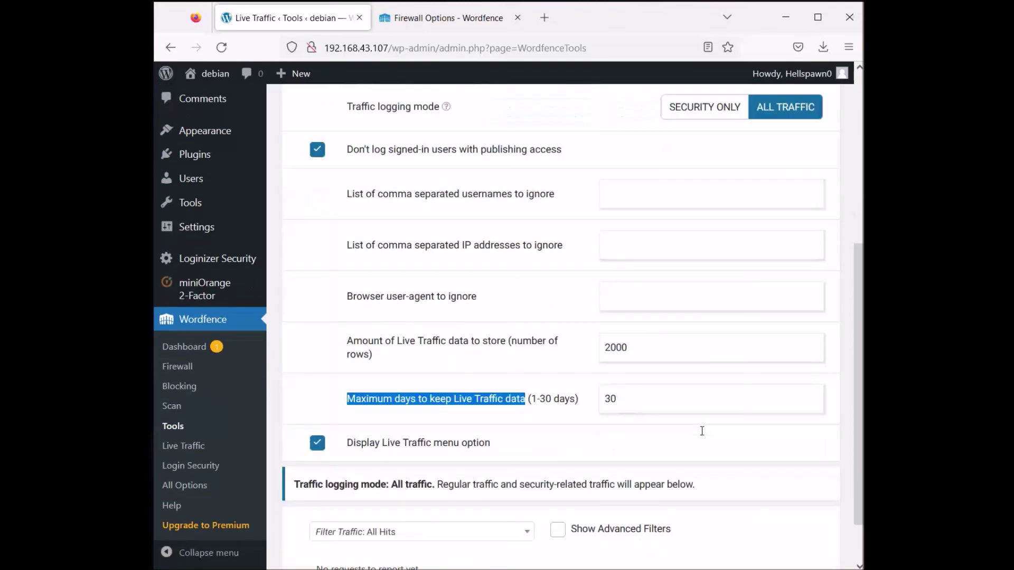
click(667, 395)
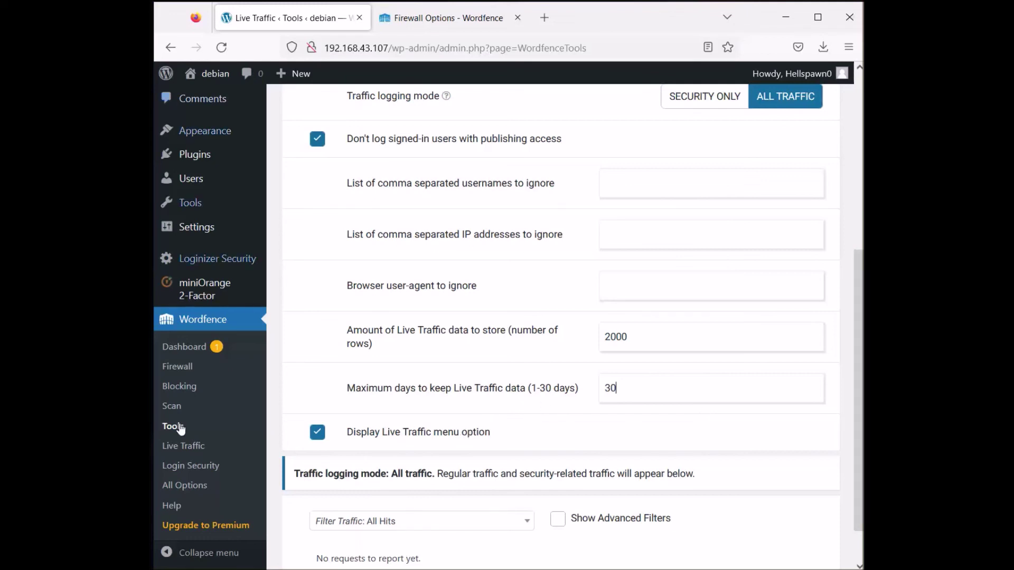
scroll(560, 358, up, 5)
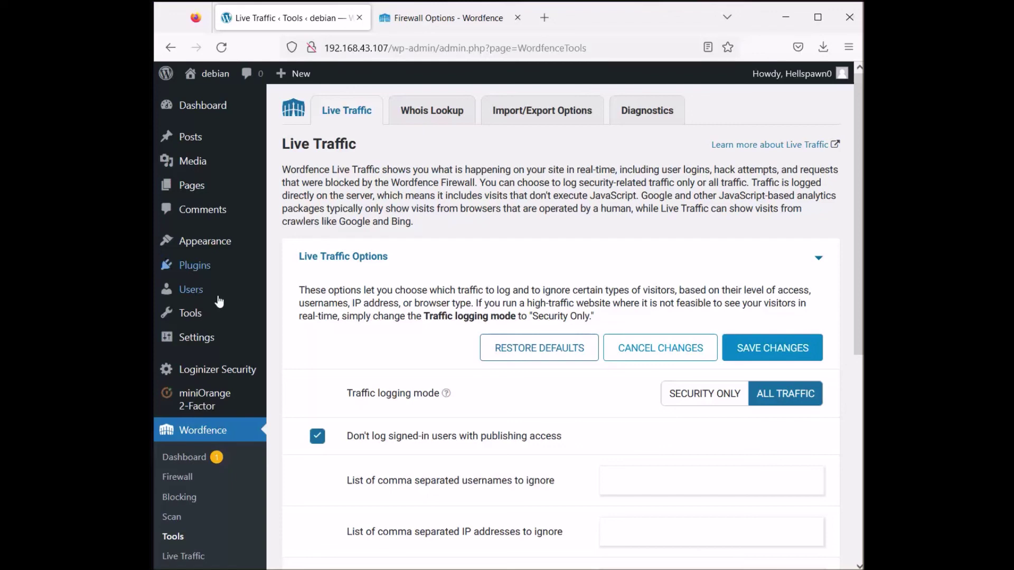
Step: Go from the installed plugins list to Add Plugins and focus the Search plugins field
click(207, 269)
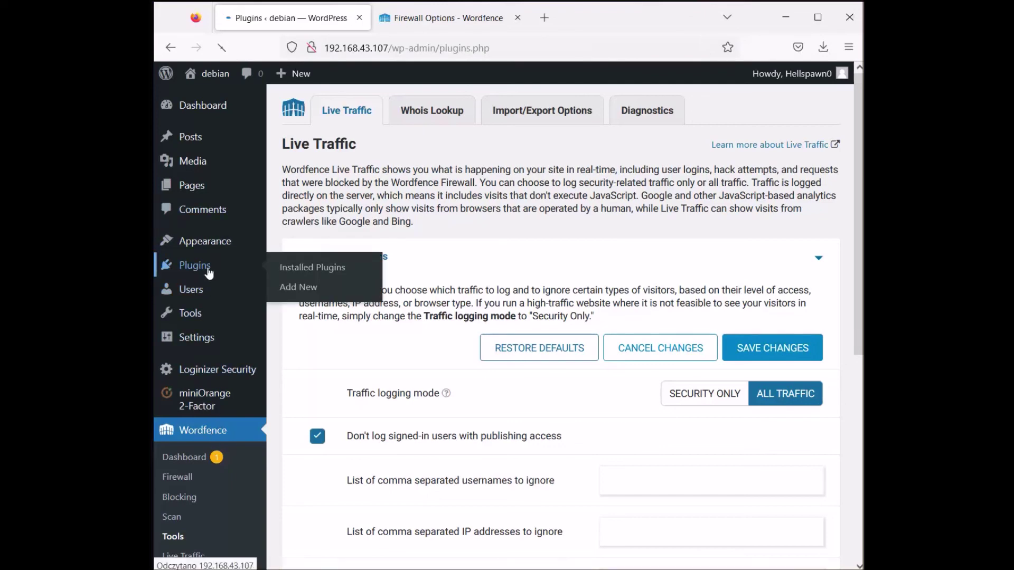
scroll(560, 295, down, 2)
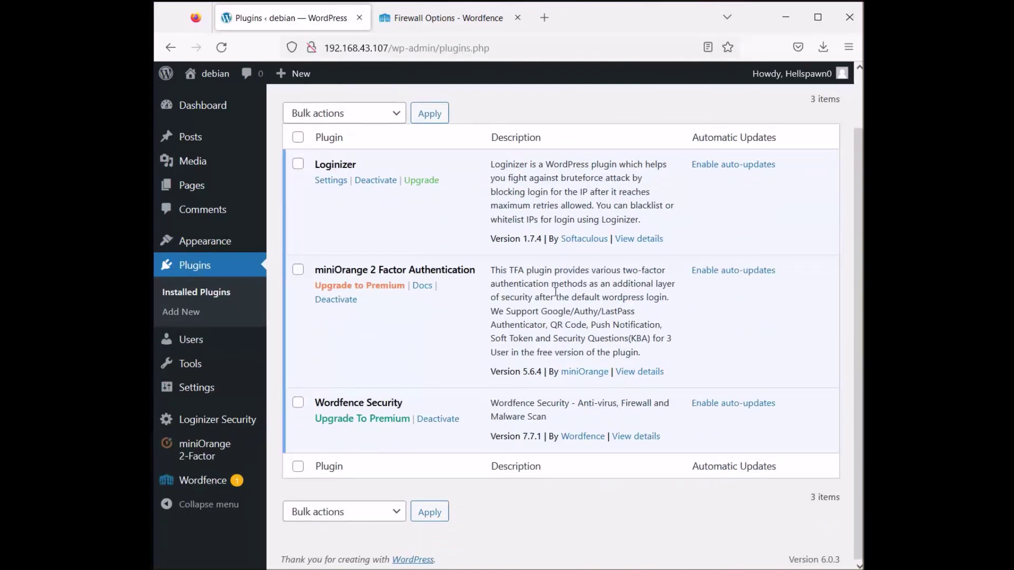
scroll(554, 295, up, 2)
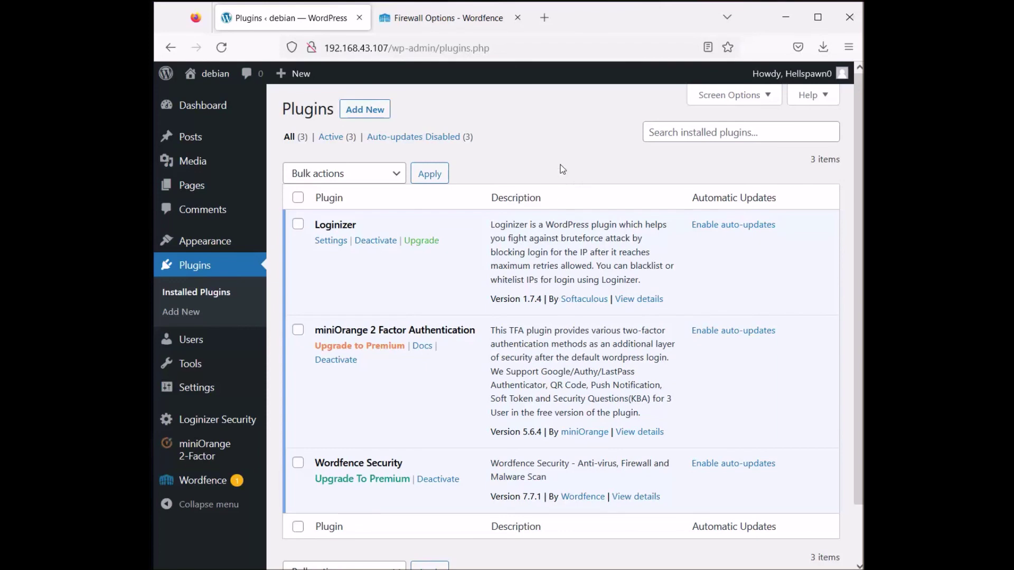
click(372, 109)
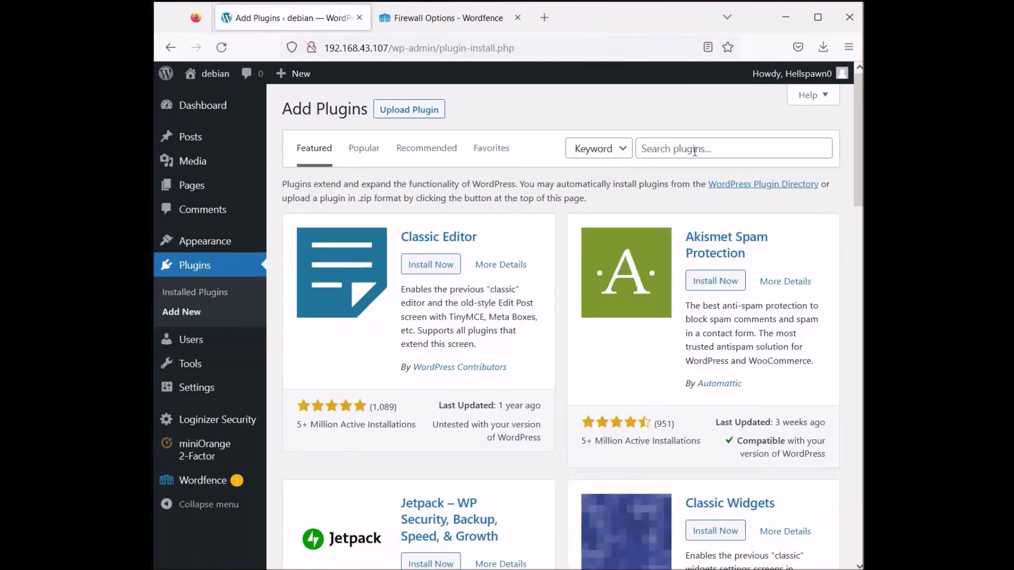
click(700, 148)
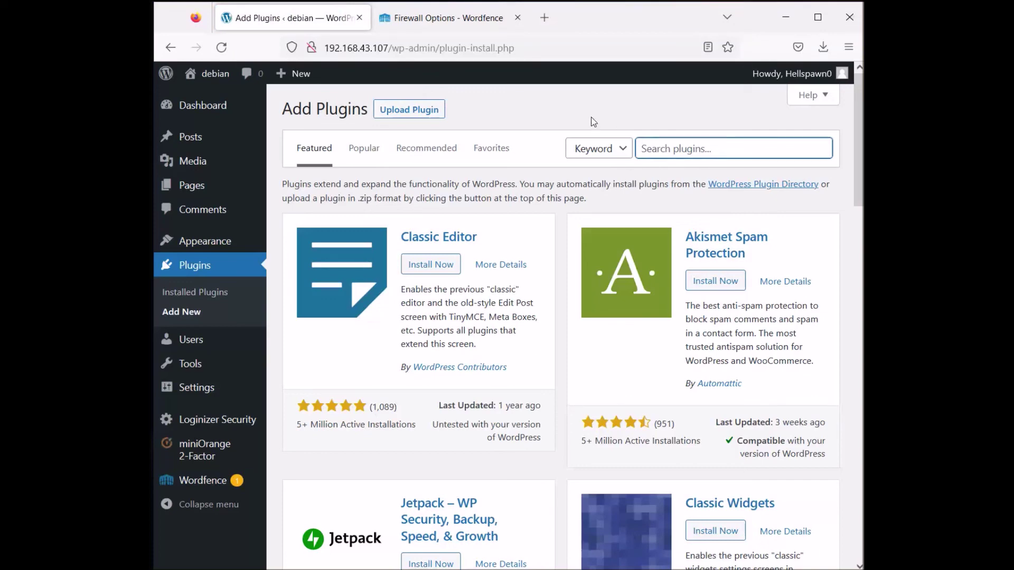